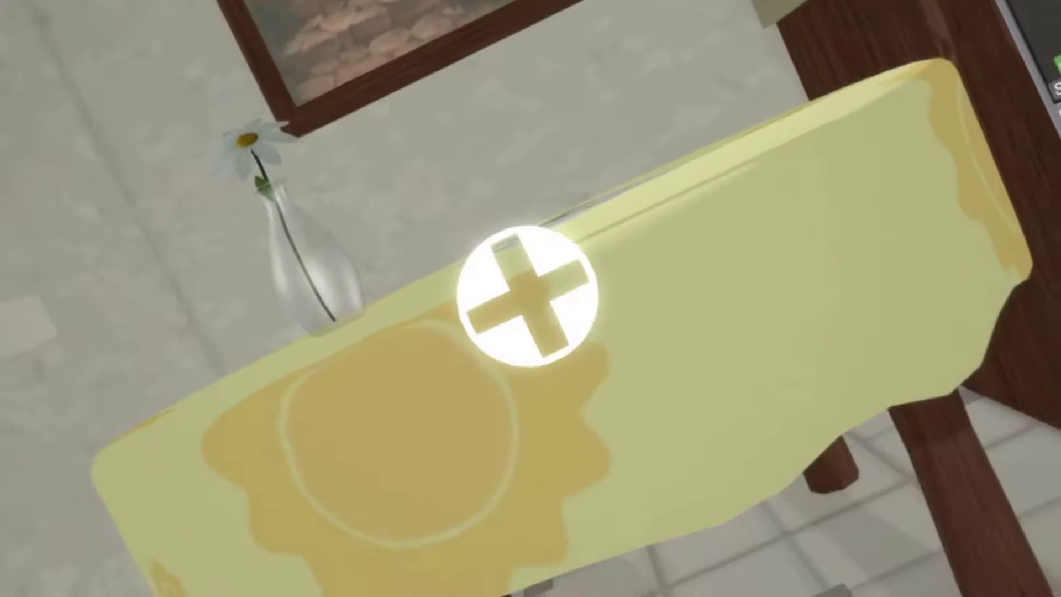
Search the studio items for "pancak", add Pancakes to the table, and select the item in the workspace list.
key(ctrl+space)
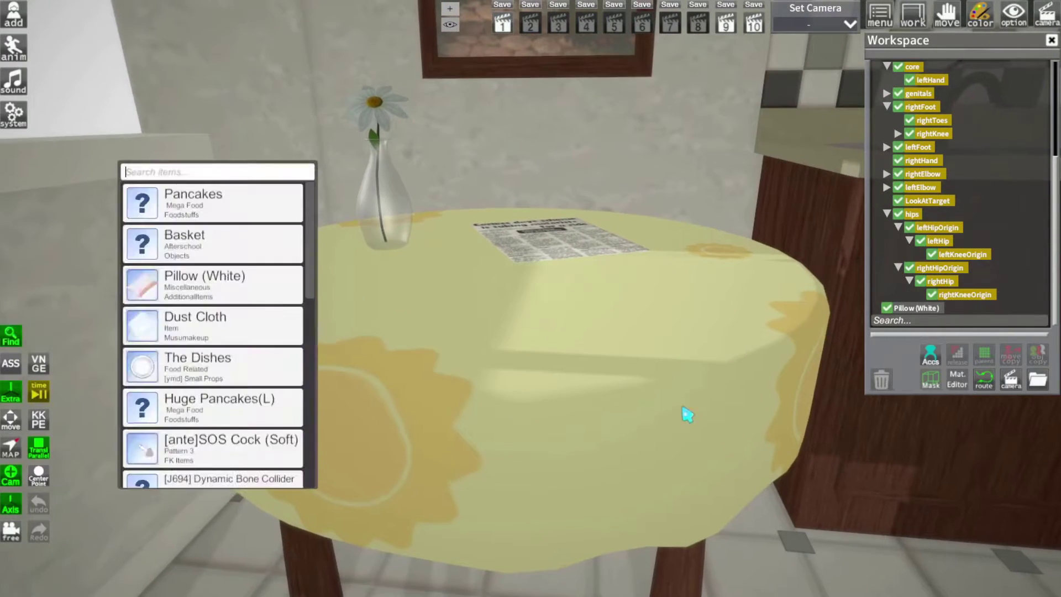
text(pancak)
click(243, 240)
drag(596, 311, 552, 259)
scroll(933, 293, down, 1)
click(909, 308)
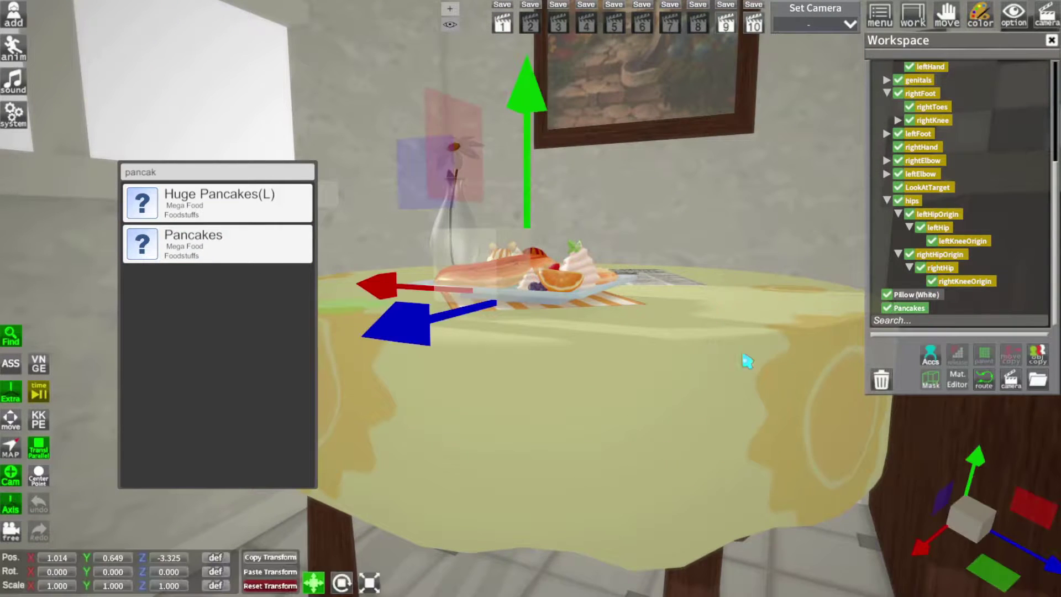
Open the Material Editor for the selected Pancakes item and bring up its color properties.
click(957, 385)
scroll(764, 326, down, 3)
click(823, 286)
scroll(809, 383, down, 3)
click(850, 376)
scroll(835, 345, down, 10)
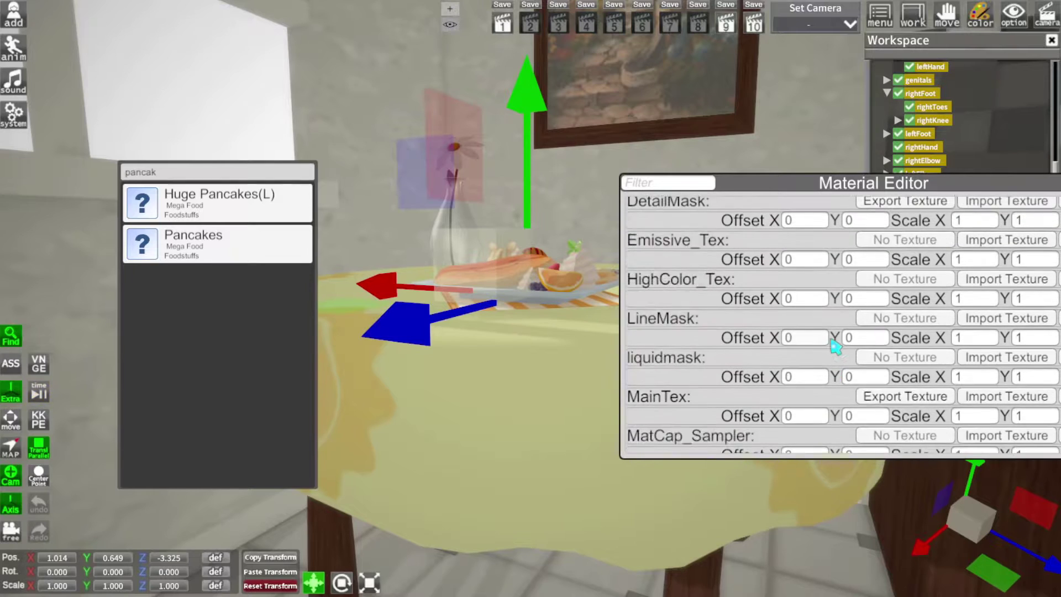
scroll(827, 346, down, 10)
drag(865, 183, 780, 125)
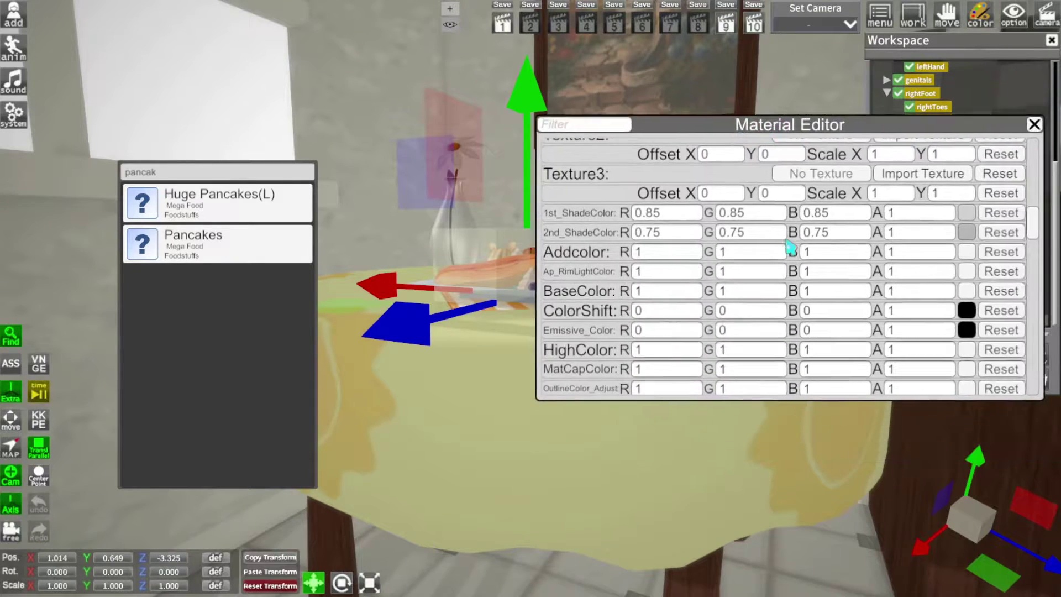
scroll(776, 249, down, 3)
scroll(884, 276, up, 5)
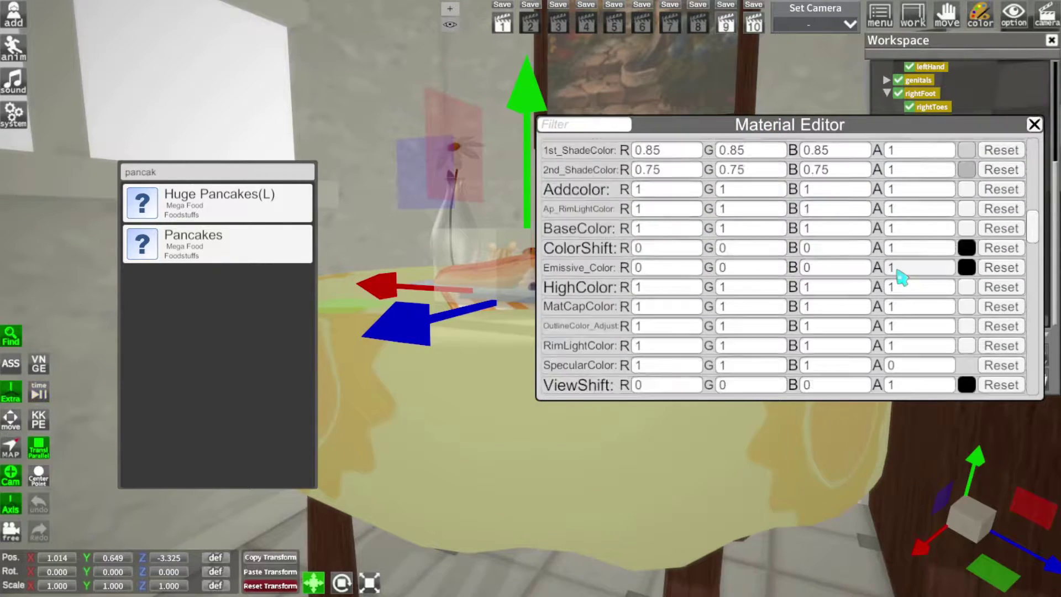
Set the pancakes' 1st_ShadeColor to a warm gray with a yellow-orange hue, and its Feather and Step to 1.
click(966, 275)
drag(668, 125, 834, 87)
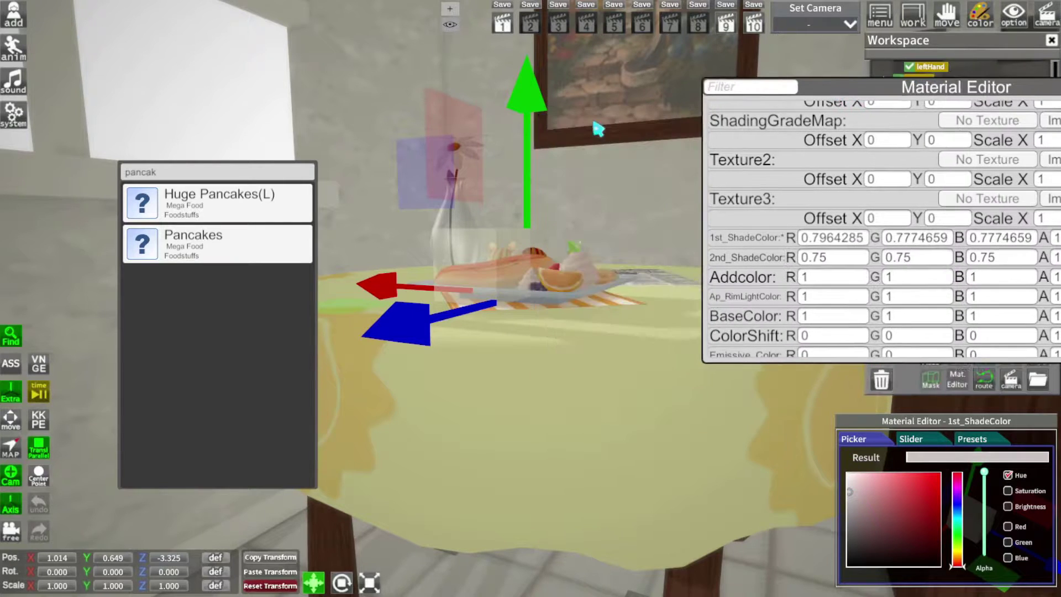
drag(695, 111, 711, 269)
click(957, 554)
drag(850, 491, 859, 491)
mouse_move(859, 491)
mouse_down()
mouse_move(905, 487)
mouse_move(883, 505)
mouse_move(851, 504)
mouse_move(857, 496)
mouse_up()
scroll(851, 233, down, 10)
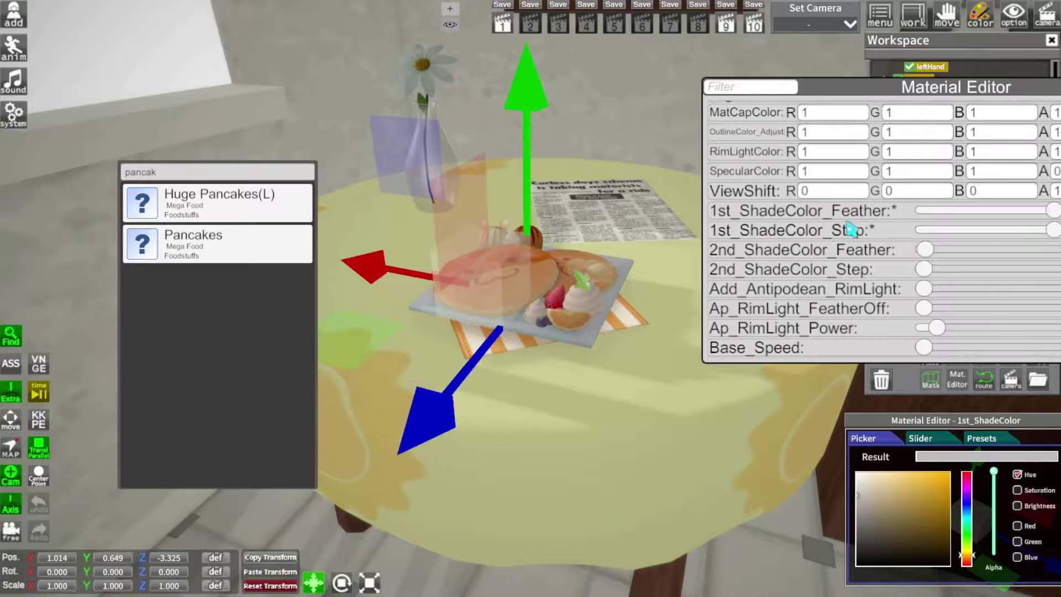
Raise the pancakes' HighColor_Power to a high value and Is_SpecularToHighColor to its maximum.
drag(936, 207, 1034, 207)
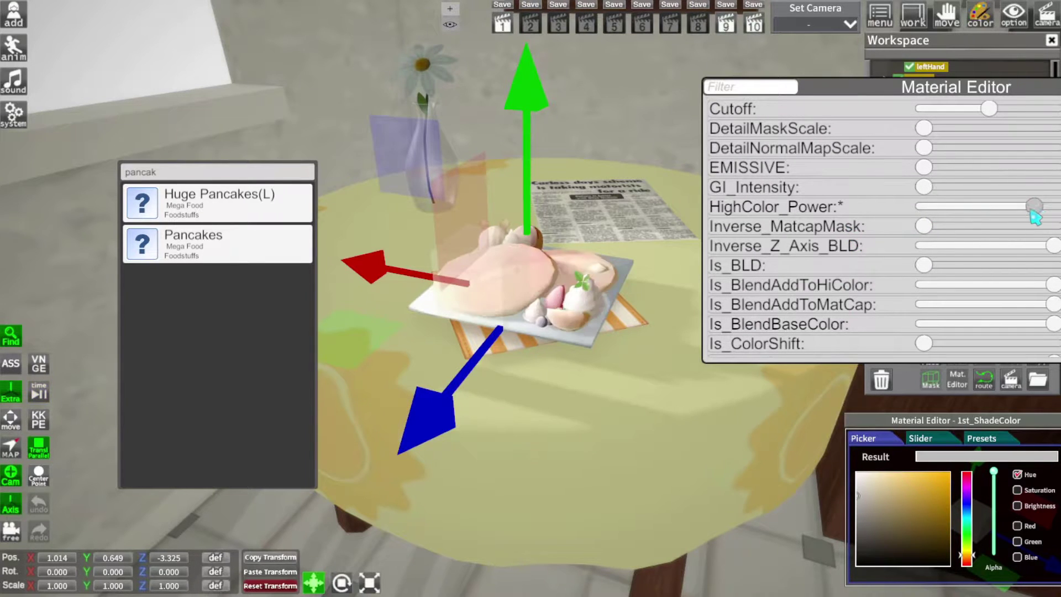
scroll(879, 227, down, 10)
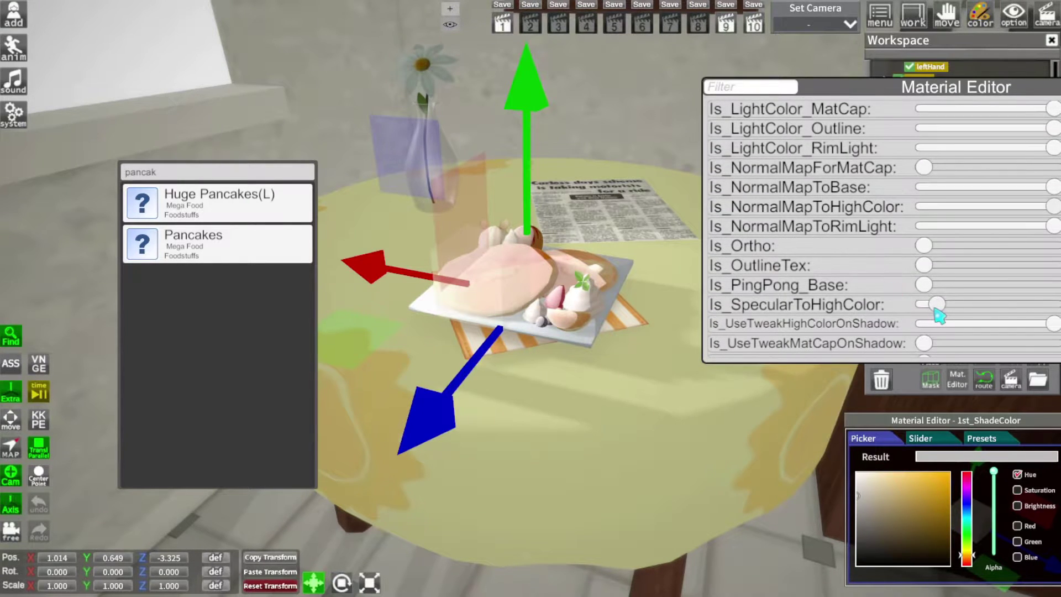
drag(934, 304, 1053, 304)
Darken the pancakes' HighColor to a neutral mid gray and close the Material Editor.
scroll(980, 218, up, 15)
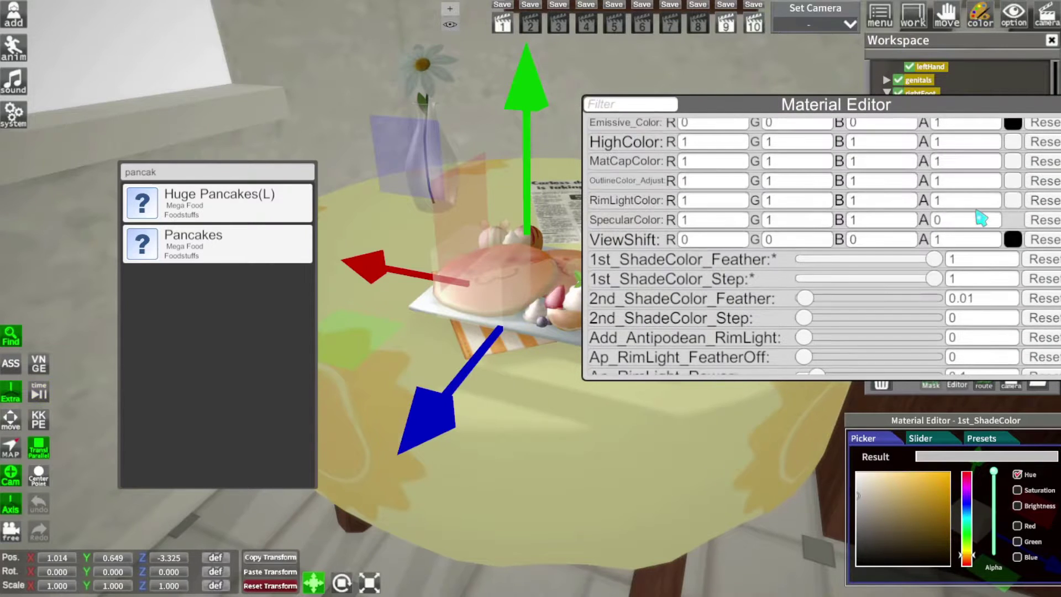
click(1011, 143)
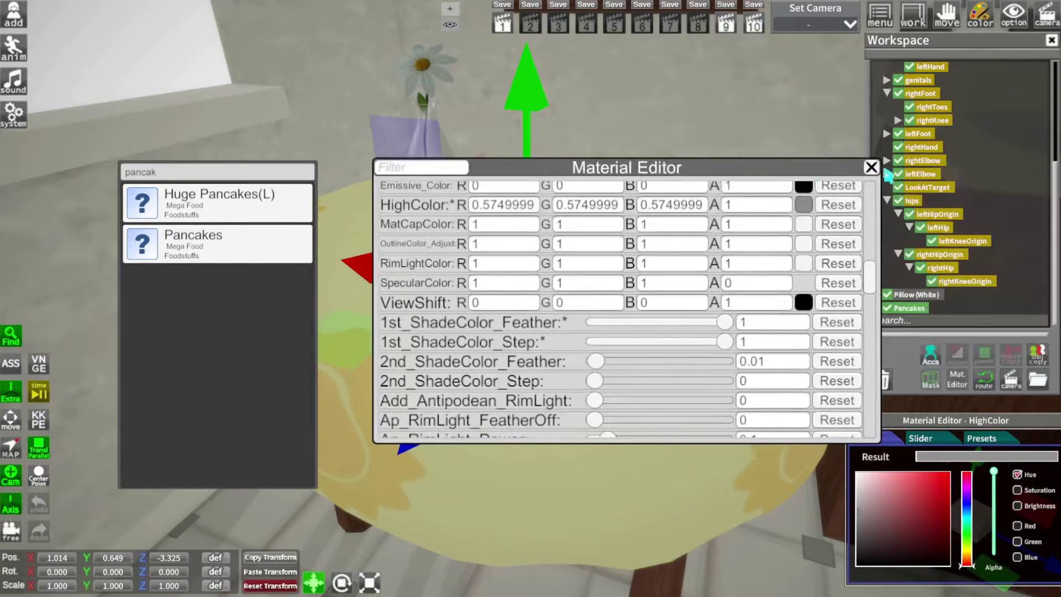
click(867, 166)
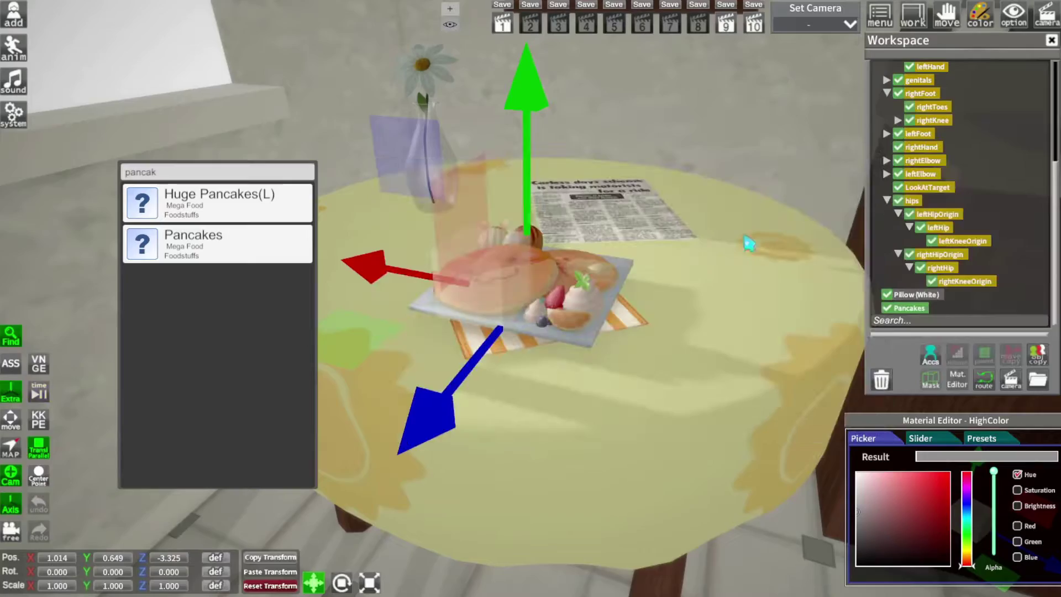
Try to rotate the pancake plate on the table, and undo the changes.
drag(552, 310, 727, 249)
key(j)
drag(656, 200, 570, 120)
key(e)
drag(537, 183, 554, 218)
drag(630, 290, 768, 293)
key(ctrl+z)
key(ctrl+z)
Look around the room from the table toward the character resting on the armchair.
key(j)
drag(530, 298, 575, 271)
right_drag(575, 272, 309, 282)
drag(530, 298, 420, 298)
right_drag(420, 298, 531, 337)
right_drag(531, 299, 663, 359)
drag(663, 359, 491, 326)
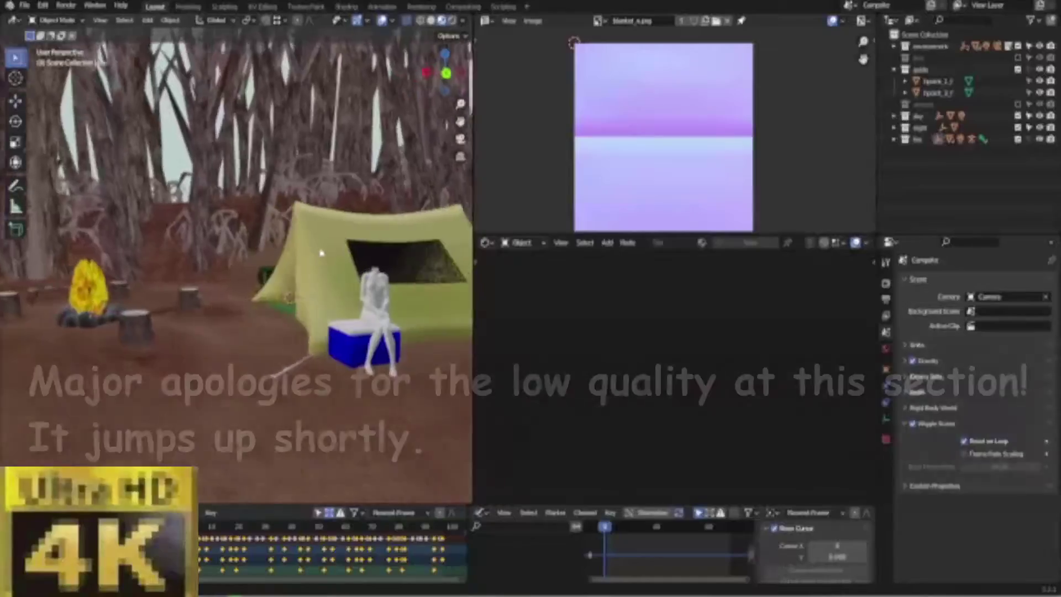
middle_drag(324, 254, 253, 324)
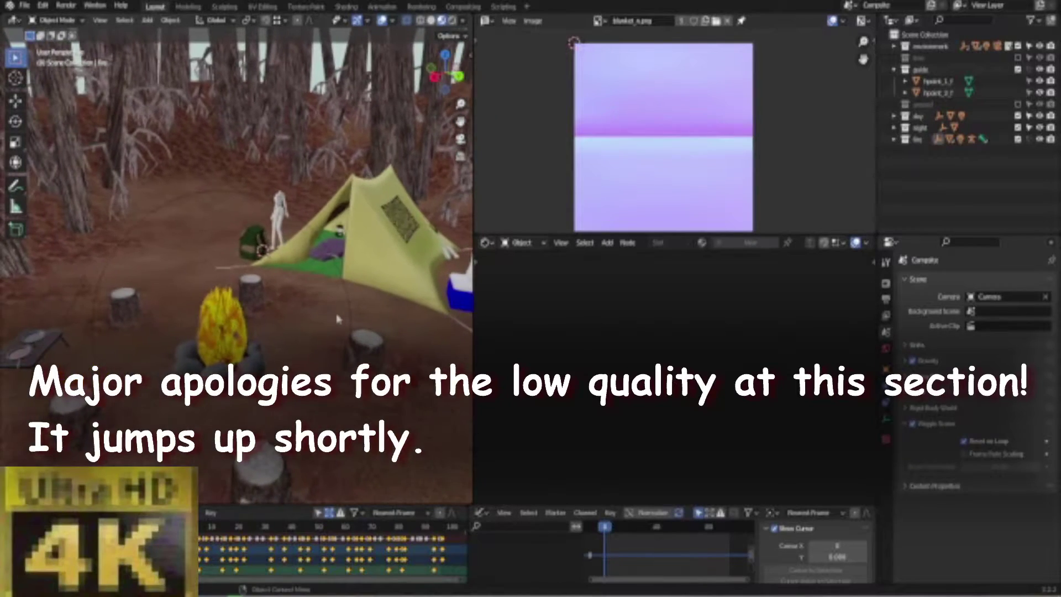
Examine the campsite scene in Blender, including the tent, campfire, stumps and white guide figures.
middle_drag(377, 327, 327, 332)
scroll(166, 336, down, 5)
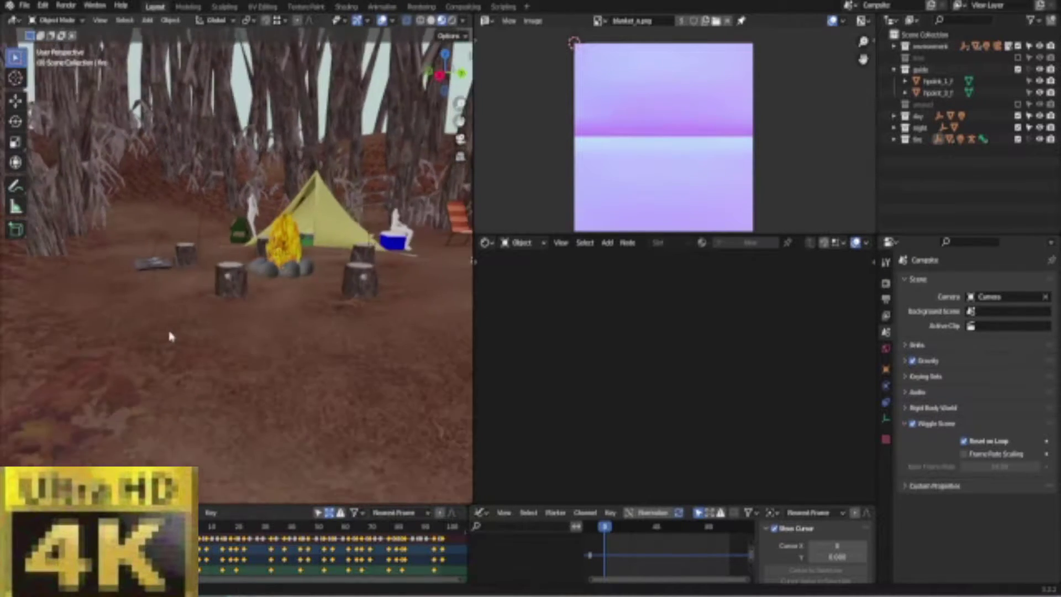
middle_drag(168, 336, 267, 357)
scroll(298, 337, up, 4)
middle_drag(310, 326, 125, 333)
scroll(125, 334, down, 1)
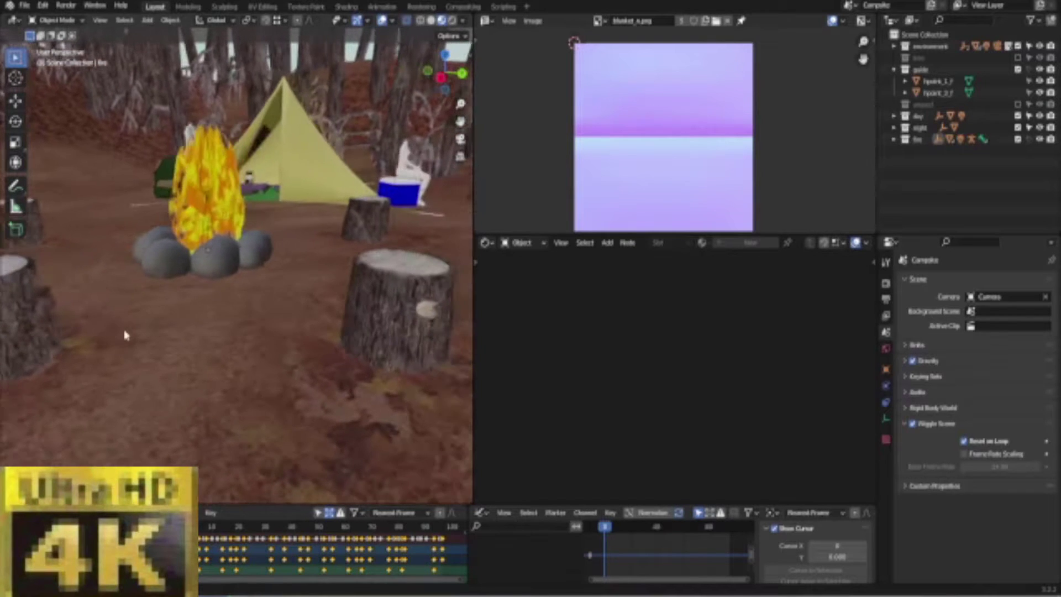
middle_drag(327, 279, 220, 318)
scroll(220, 317, down, 2)
middle_drag(328, 285, 340, 306)
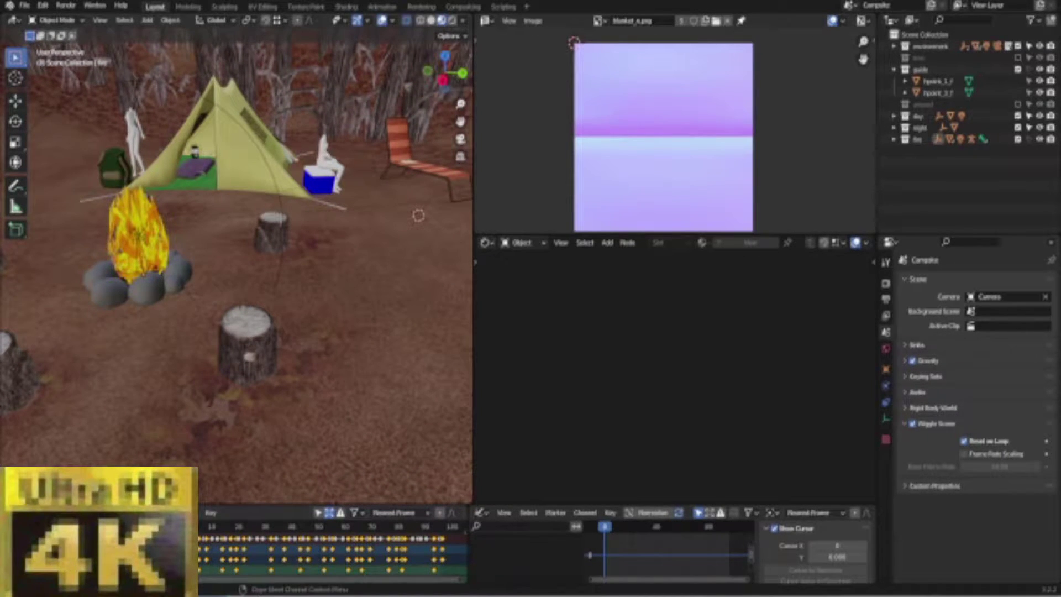
Switch to File Explorer and review the hpoint OBJ files in the KoikatsuModdingTools-master Assets\Gizmos folder.
key(alt+Tab)
click(459, 178)
click(201, 402)
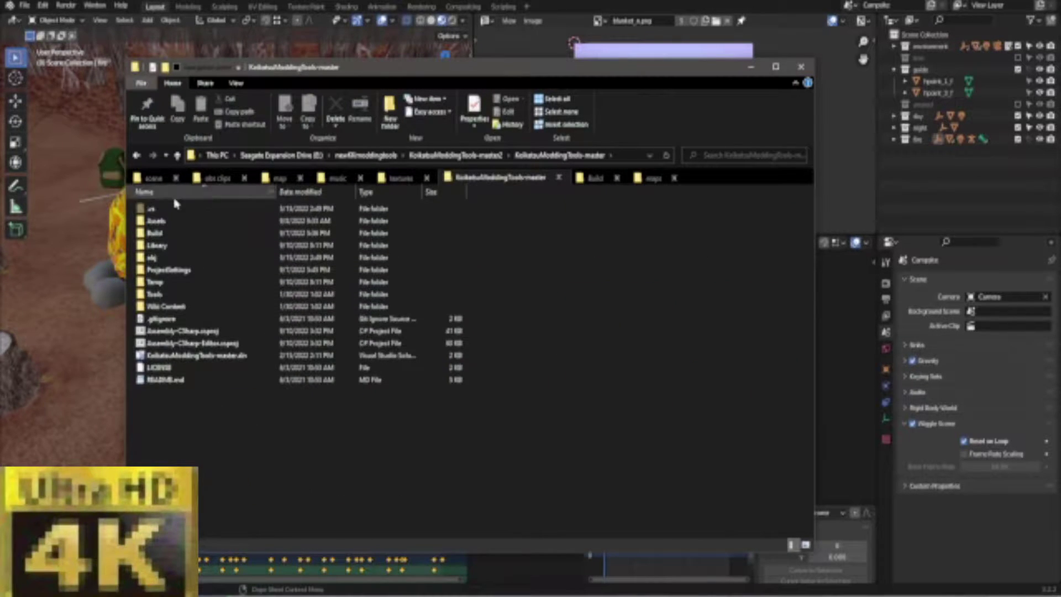
double_click(182, 222)
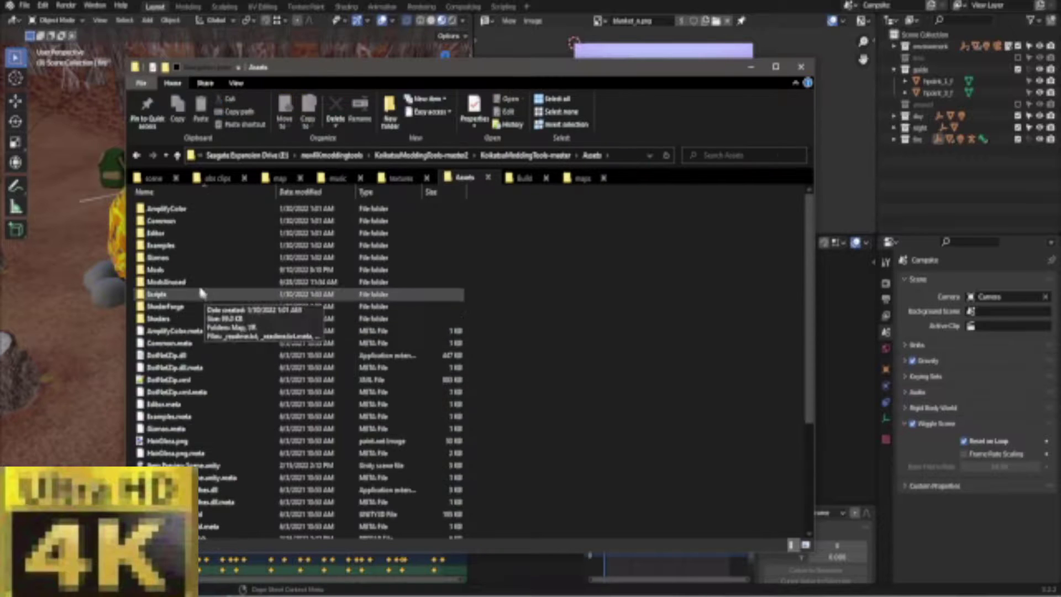
double_click(166, 258)
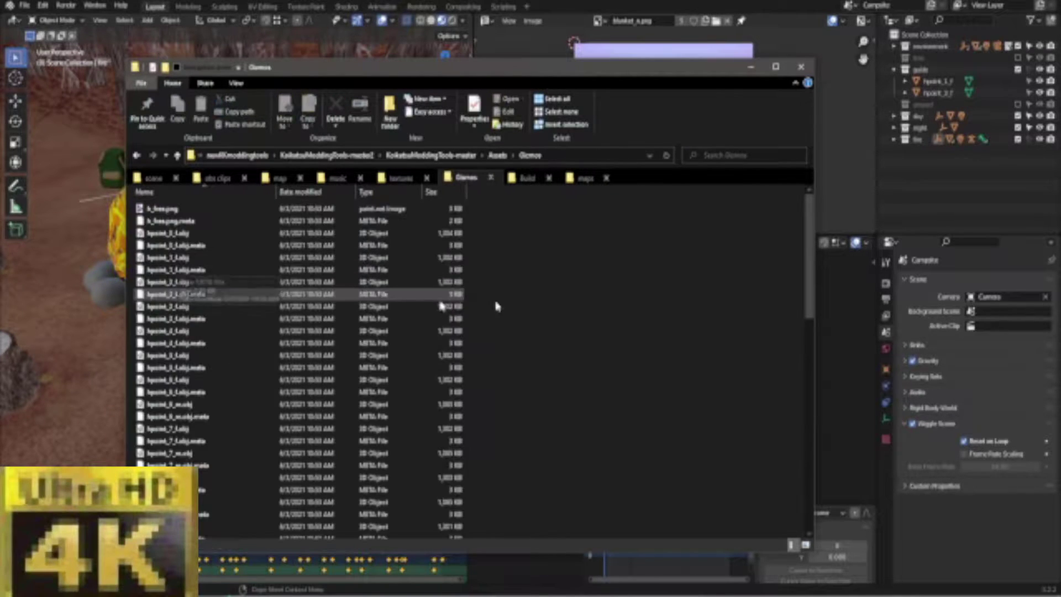
click(348, 234)
scroll(279, 277, down, 8)
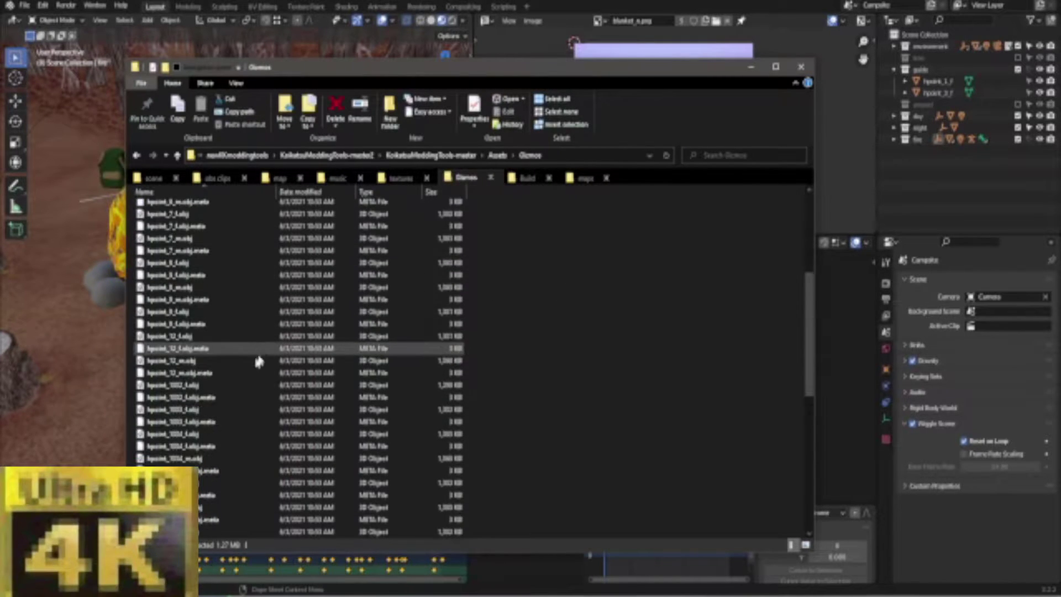
scroll(251, 407, up, 8)
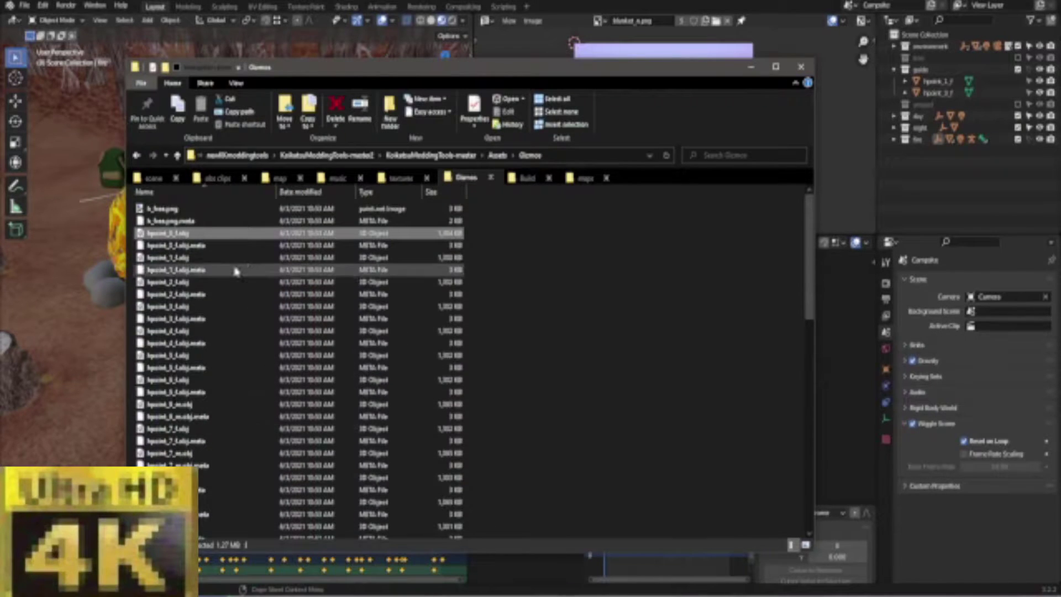
drag(573, 288, 610, 315)
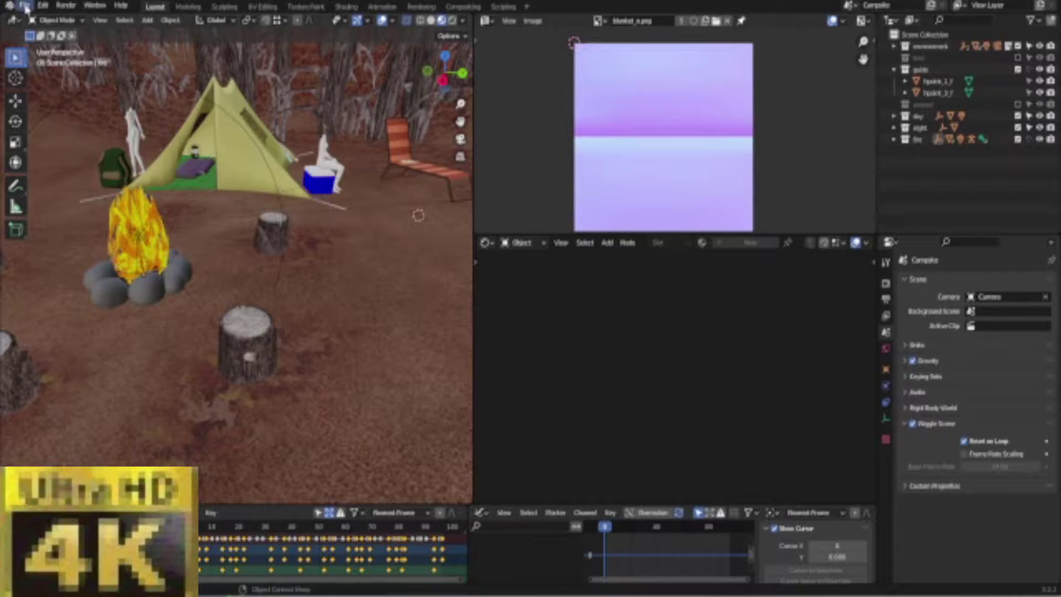
Open the Wavefront (.obj) import in Blender, review the hpoint files in the Gizmos folder, and cancel the import.
click(24, 8)
mouse_move(82, 166)
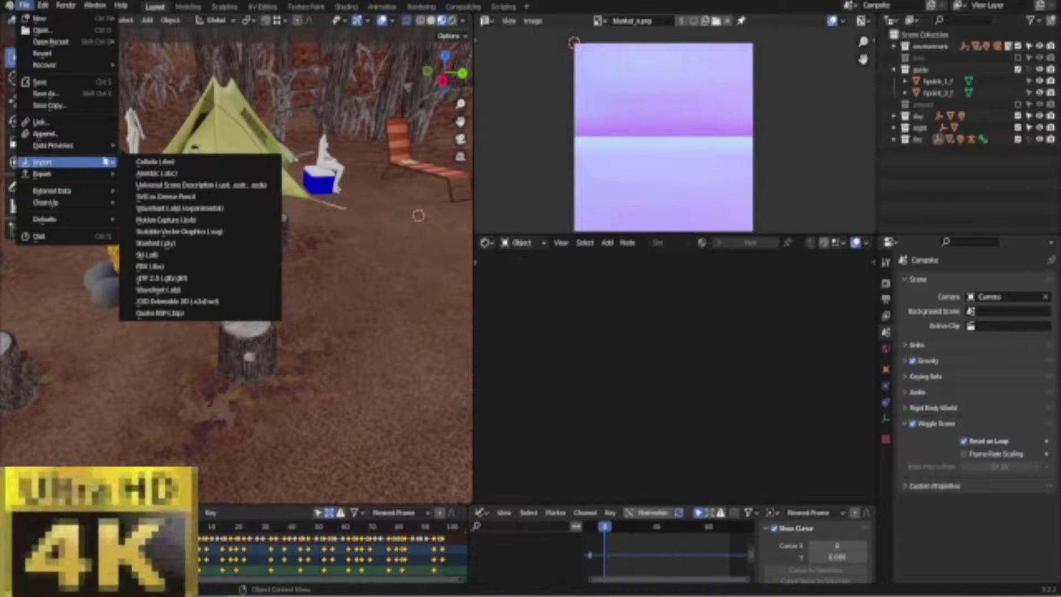
click(197, 290)
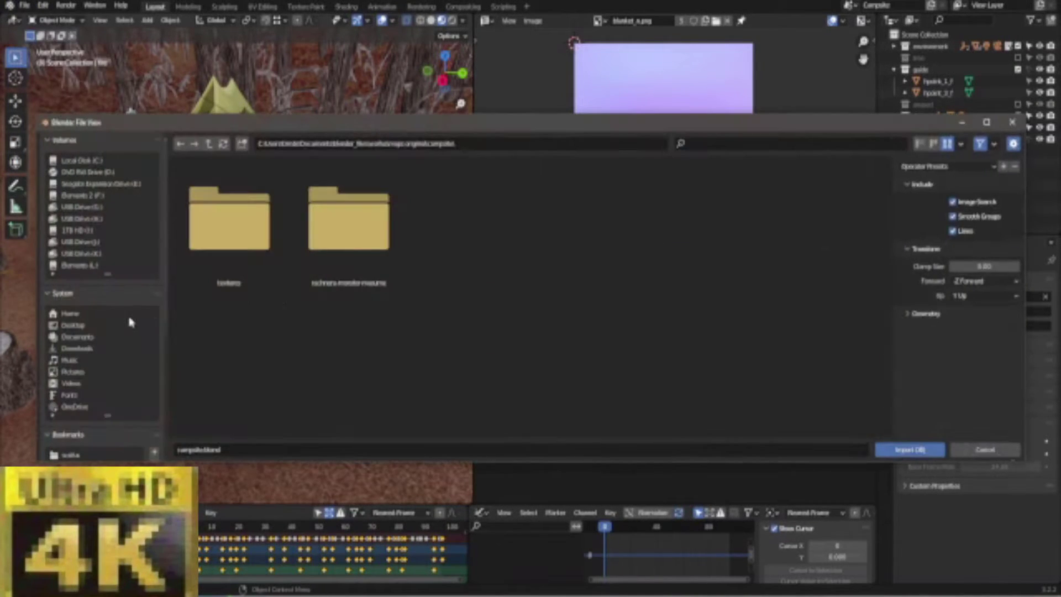
scroll(124, 311, down, 6)
click(71, 326)
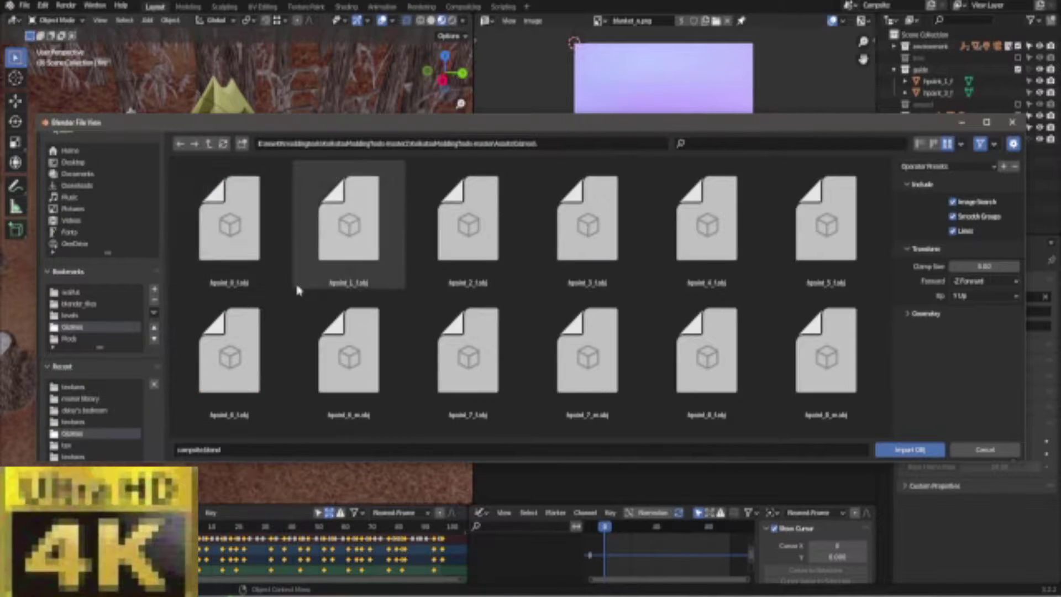
scroll(402, 304, down, 2)
scroll(402, 300, down, 8)
scroll(391, 288, up, 5)
scroll(383, 276, up, 4)
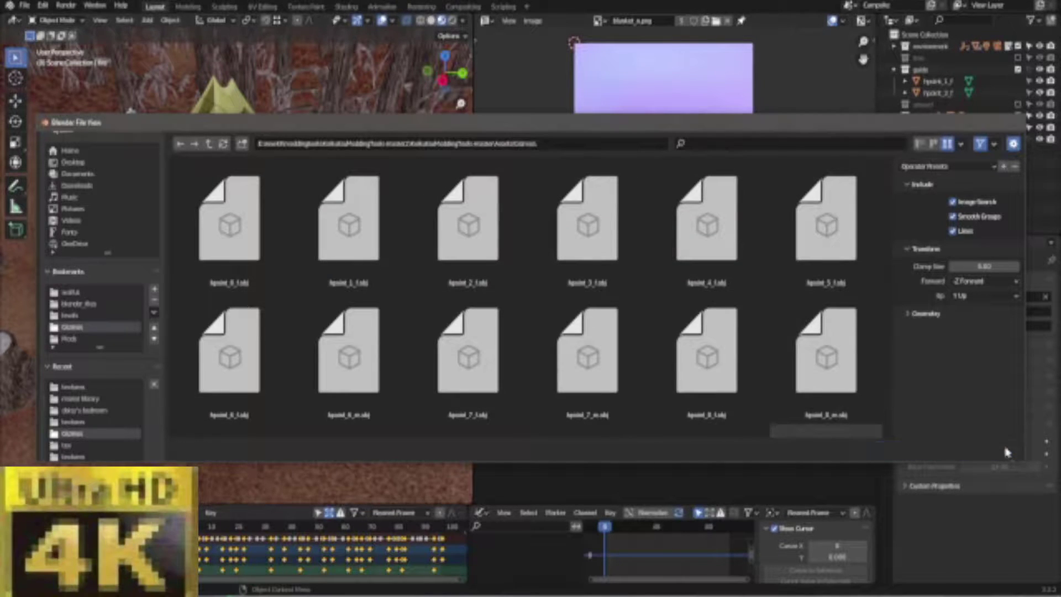
click(1005, 450)
Select the hpoint_1_f guide figure and inspect its transform values and placement around the tent.
middle_drag(392, 211, 263, 308)
shift+middle_drag(183, 305, 329, 276)
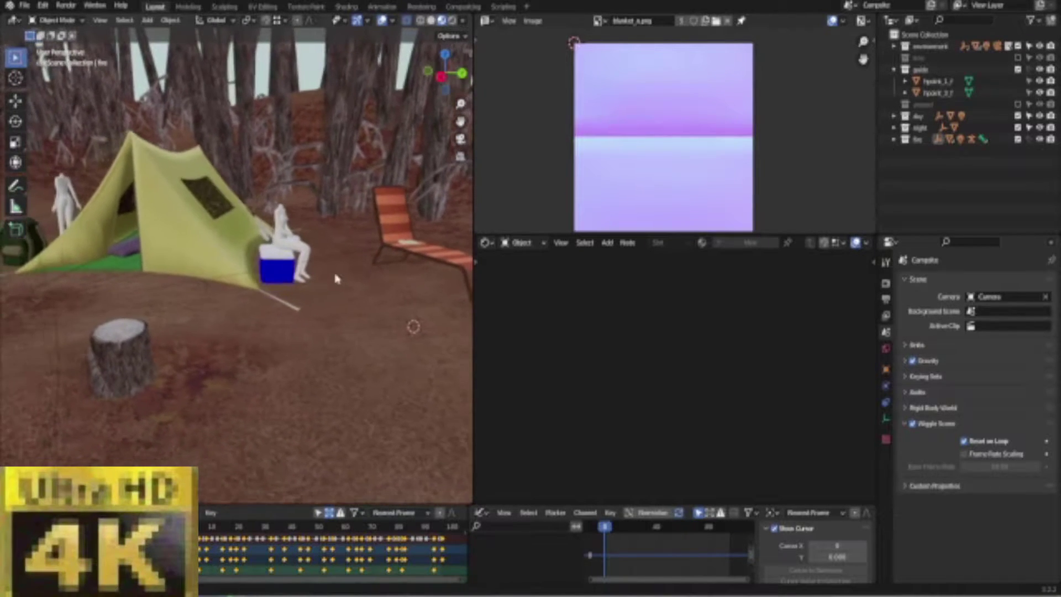
click(278, 265)
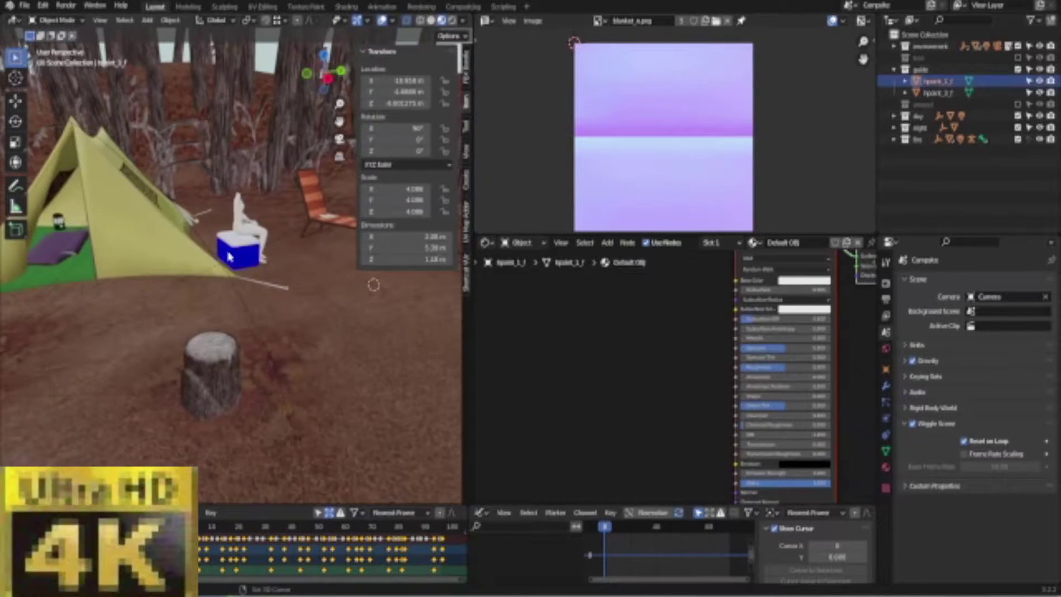
middle_drag(230, 256, 339, 224)
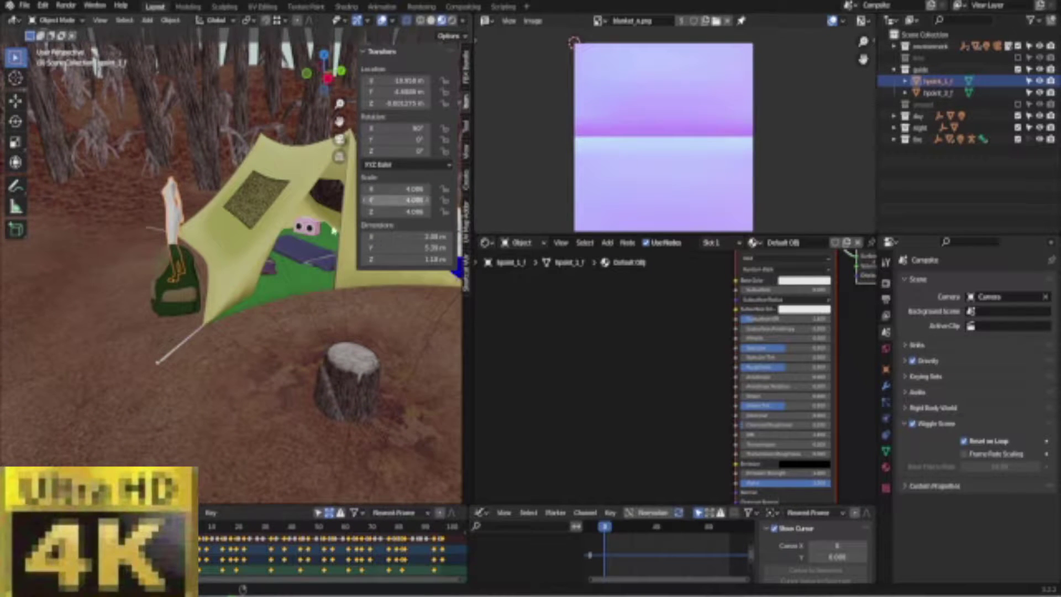
middle_drag(246, 260, 337, 249)
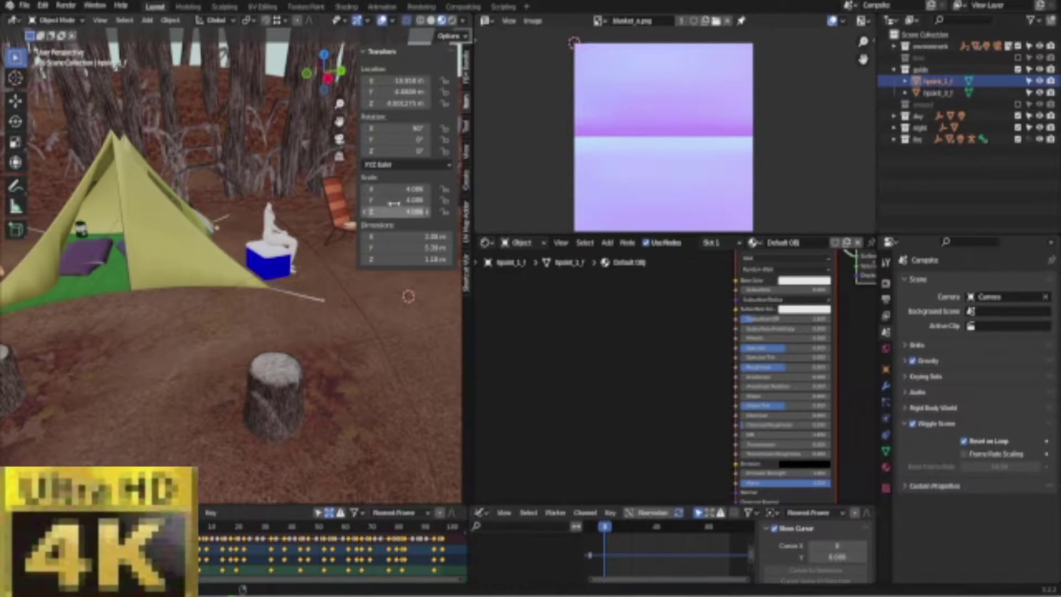
middle_drag(408, 296, 257, 313)
scroll(125, 251, down, 4)
shift+middle_drag(323, 290, 274, 305)
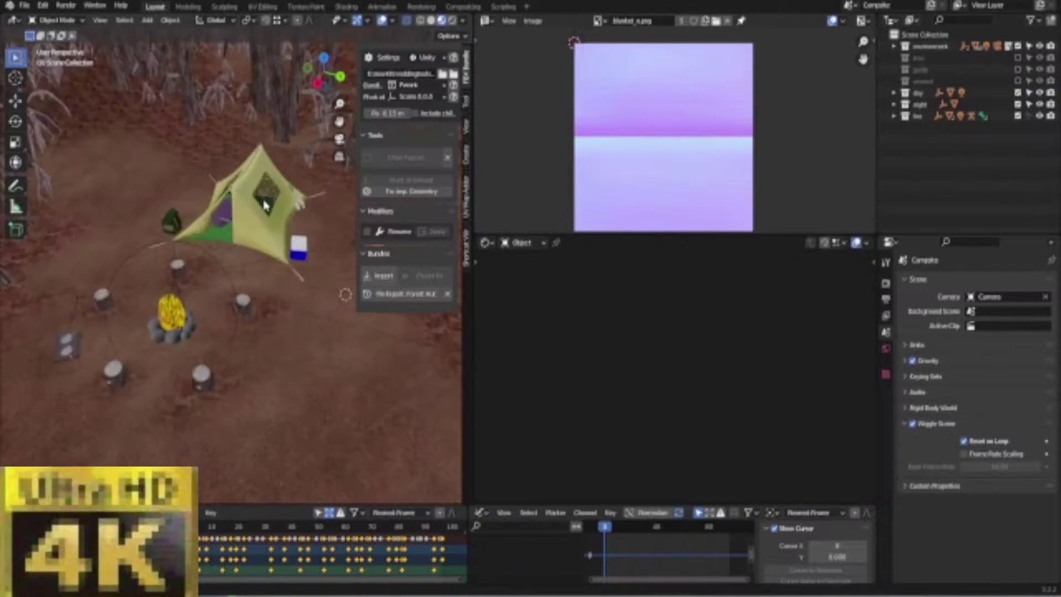
middle_drag(264, 205, 221, 264)
Review the Outliner's restriction toggle options, and clear the selection of all scene objects.
click(1017, 69)
key(alt+a)
scroll(225, 254, up, 2)
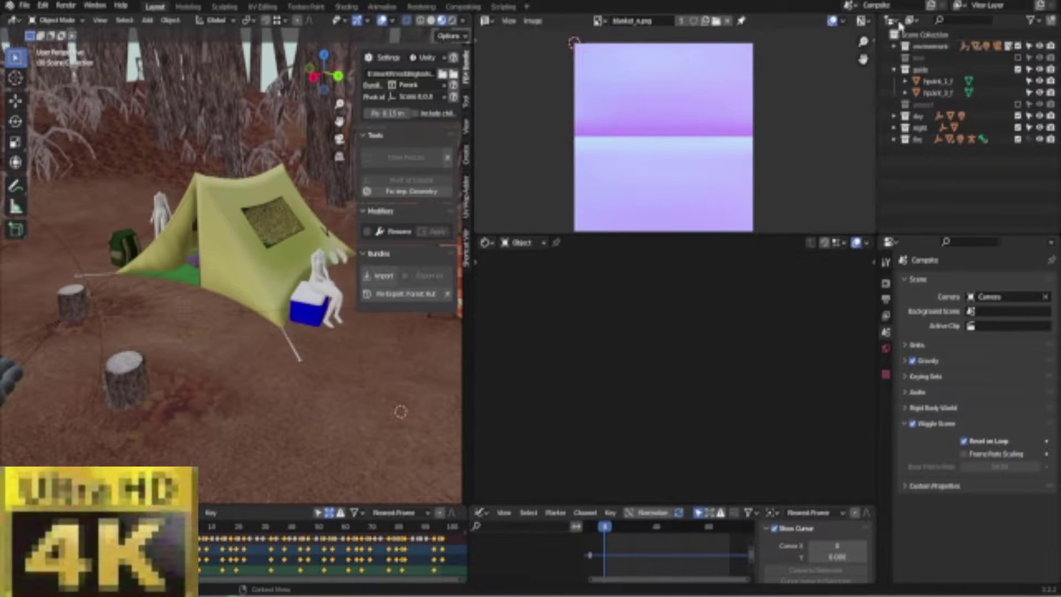
click(1031, 21)
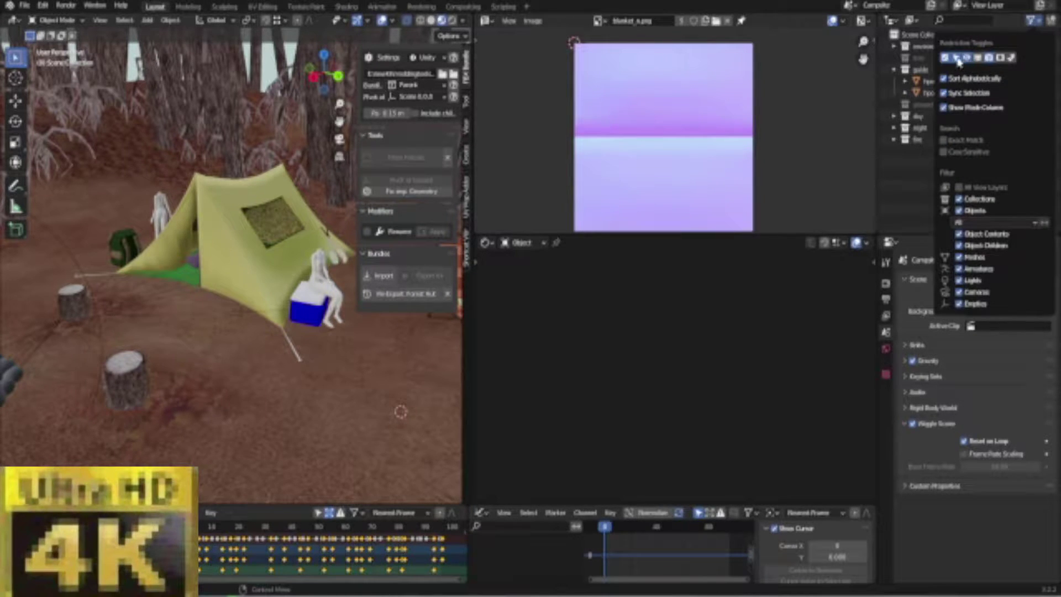
click(1037, 26)
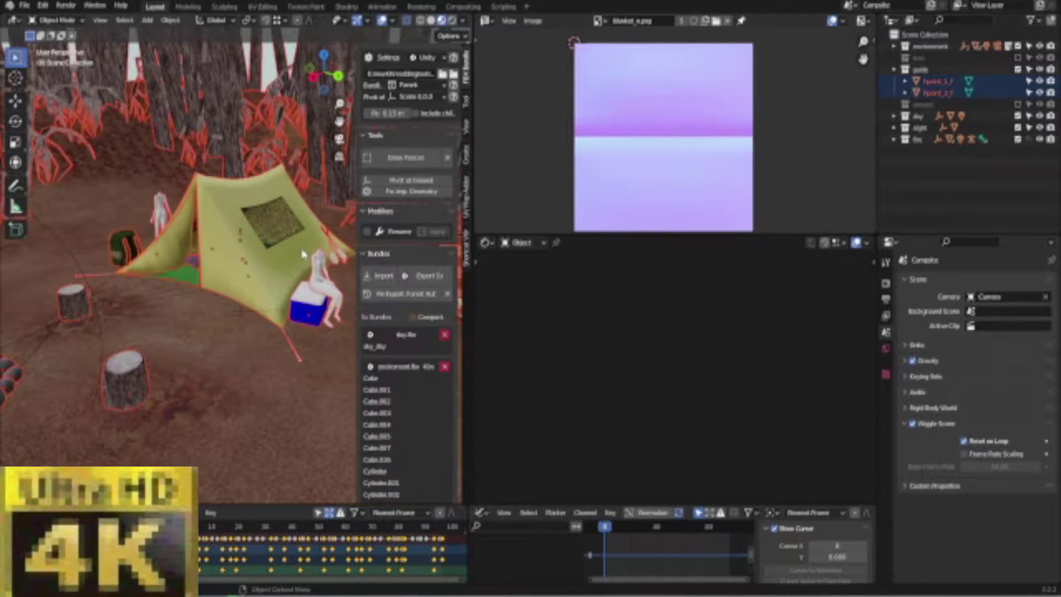
key(alt+a)
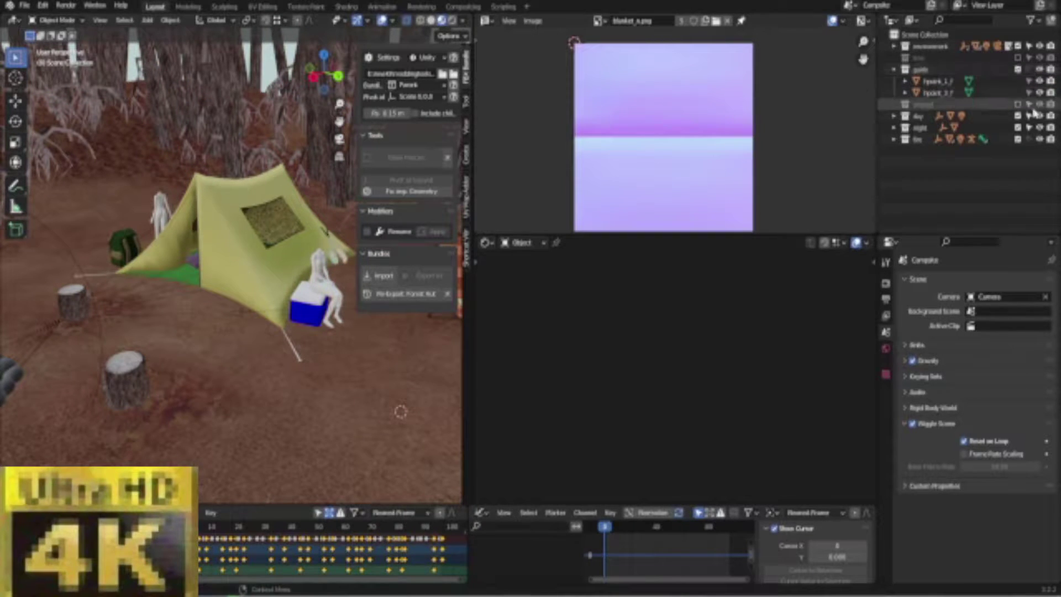
Select and deselect everything in the campsite scene to check which objects can be selected.
key(a)
middle_drag(275, 231, 283, 266)
middle_drag(155, 271, 213, 291)
key(alt+a)
key(a)
key(alt+a)
scroll(207, 285, up, 2)
shift+middle_drag(189, 327, 268, 301)
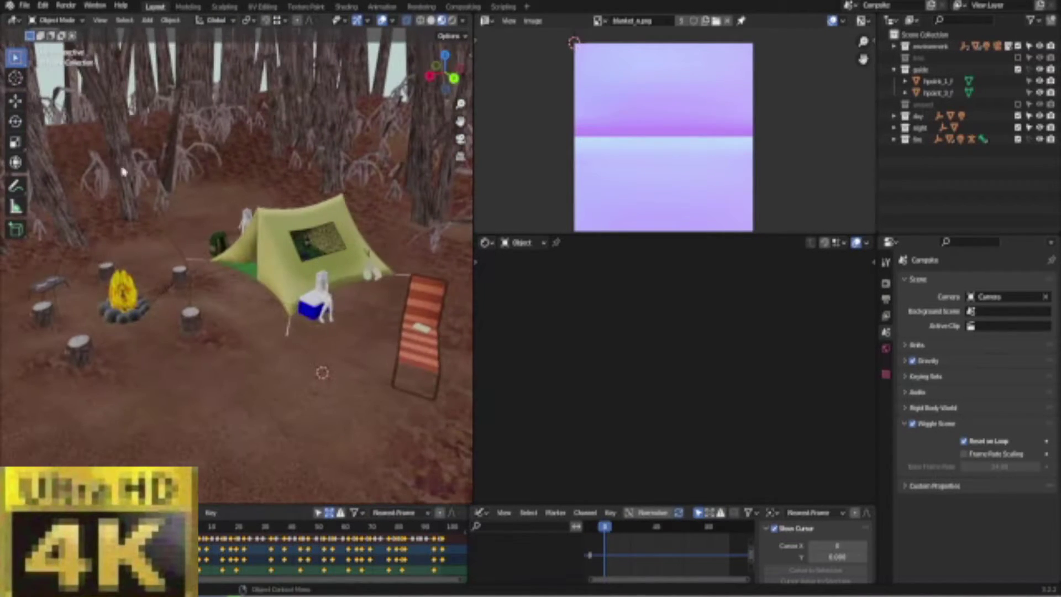
Pack all external resources into the campsite blend file.
middle_drag(184, 207, 300, 288)
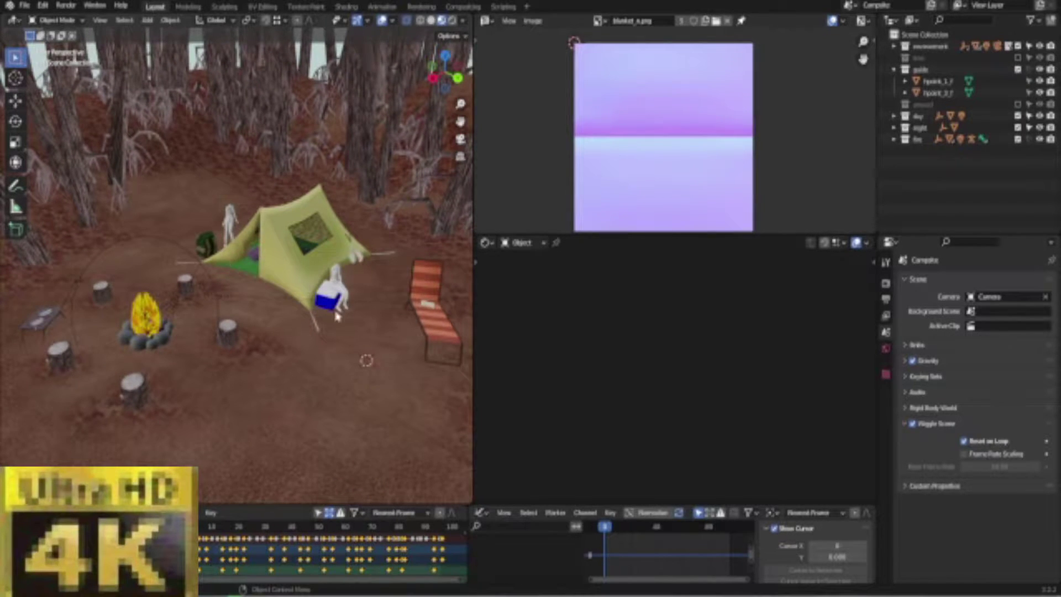
click(26, 6)
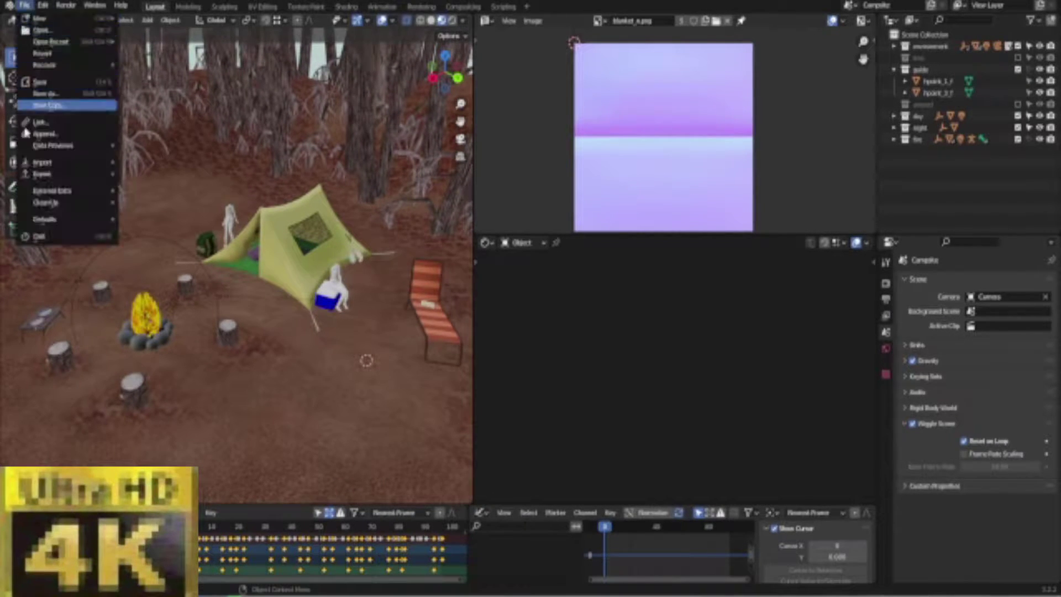
mouse_move(48, 192)
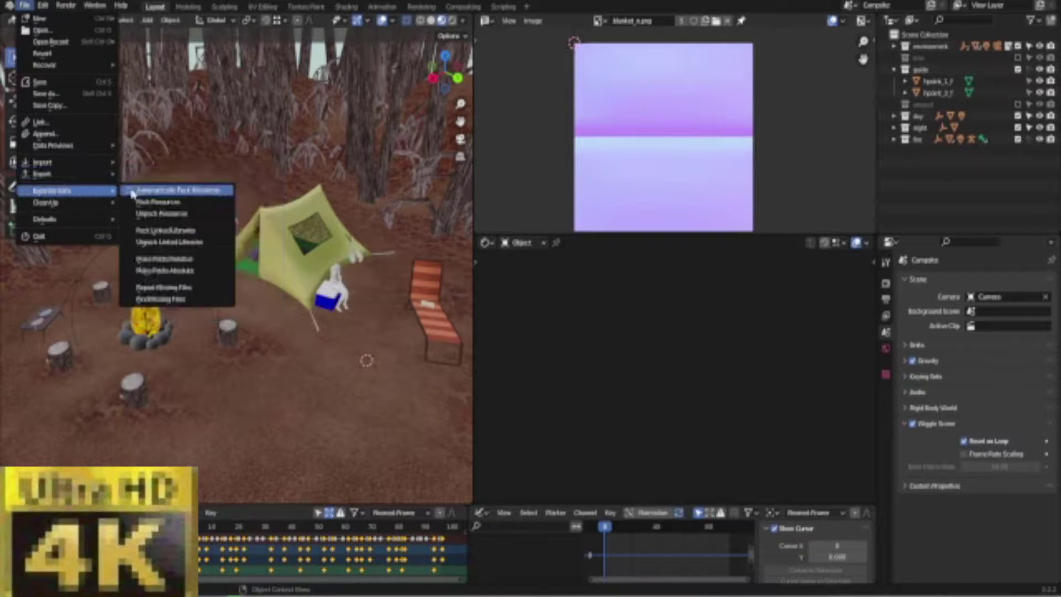
click(149, 203)
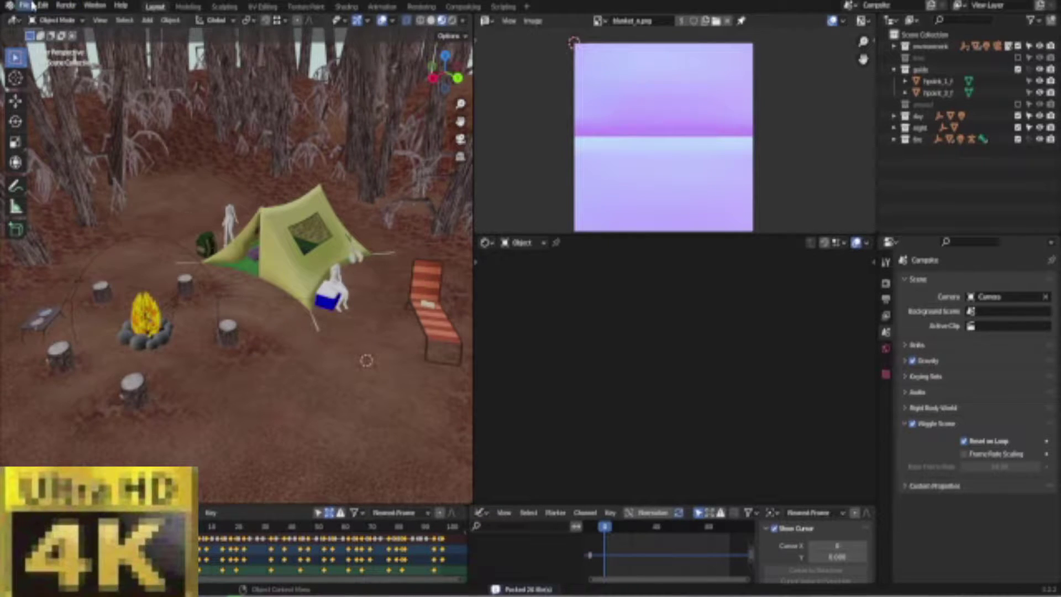
Unpack the packed resources using files in the current directory, creating them when necessary.
click(27, 6)
mouse_move(75, 195)
click(182, 214)
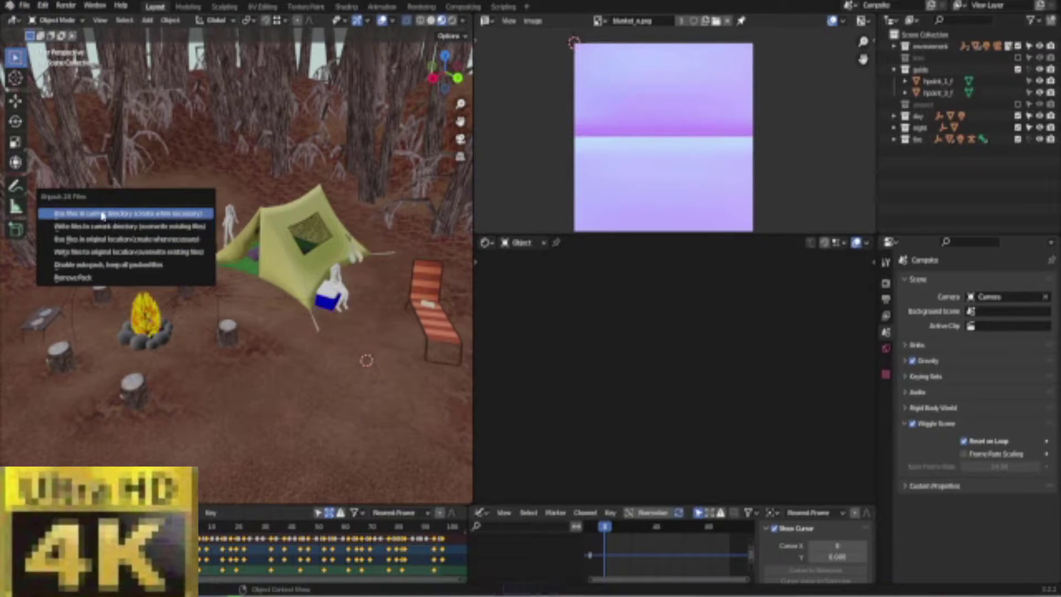
click(135, 215)
Switch to File Explorer and review the image files in the campsite project's textures folder.
middle_drag(215, 294, 386, 313)
key(alt+Tab)
click(401, 177)
drag(300, 394, 350, 416)
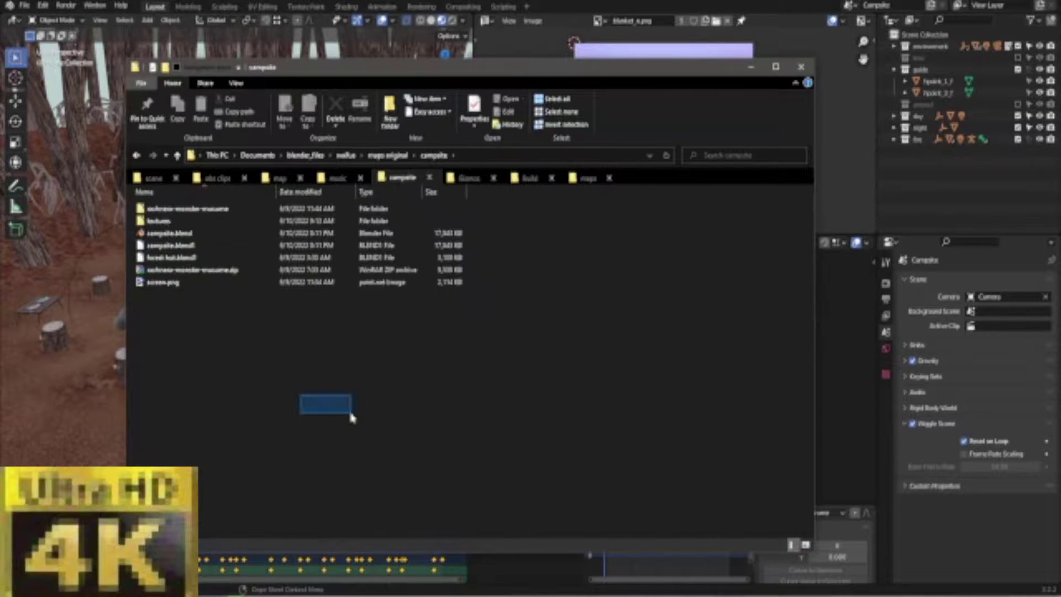
double_click(165, 221)
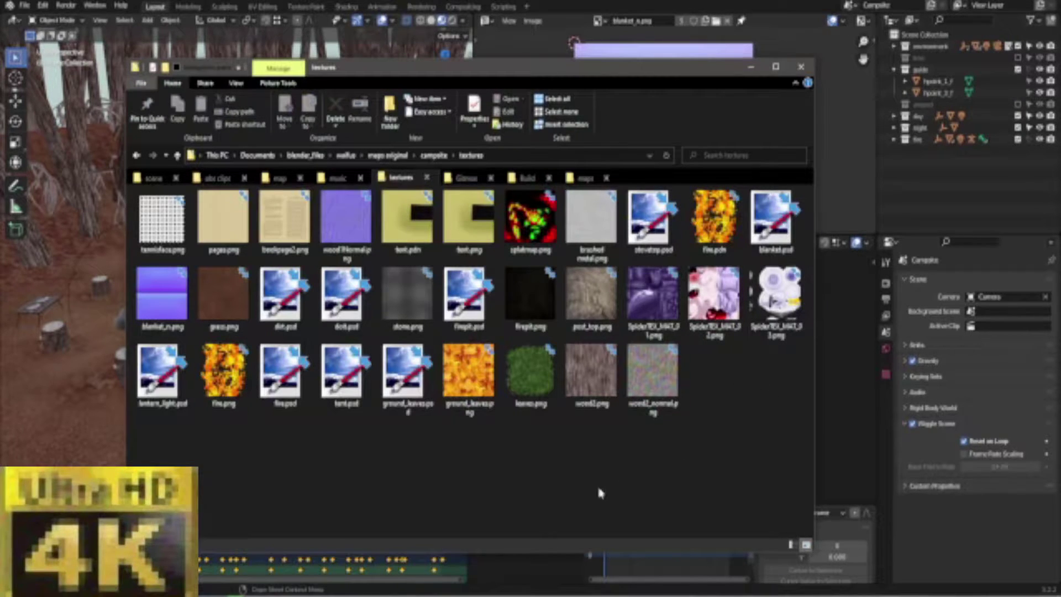
Copy the campsite project's textures folder into the modding tools' Assets/Mods/Campsite/mesh folder.
click(434, 157)
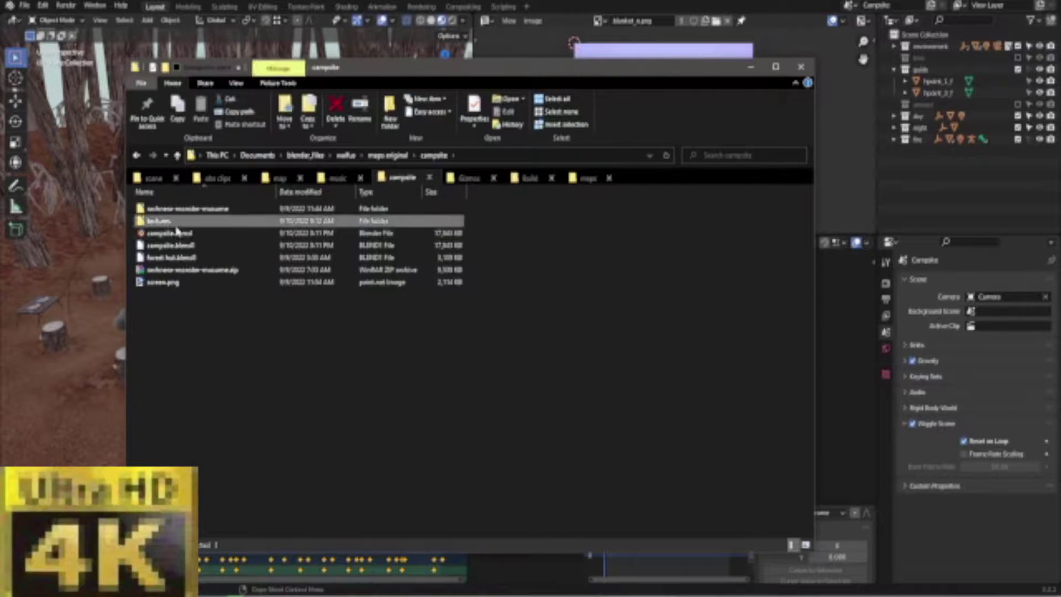
click(469, 177)
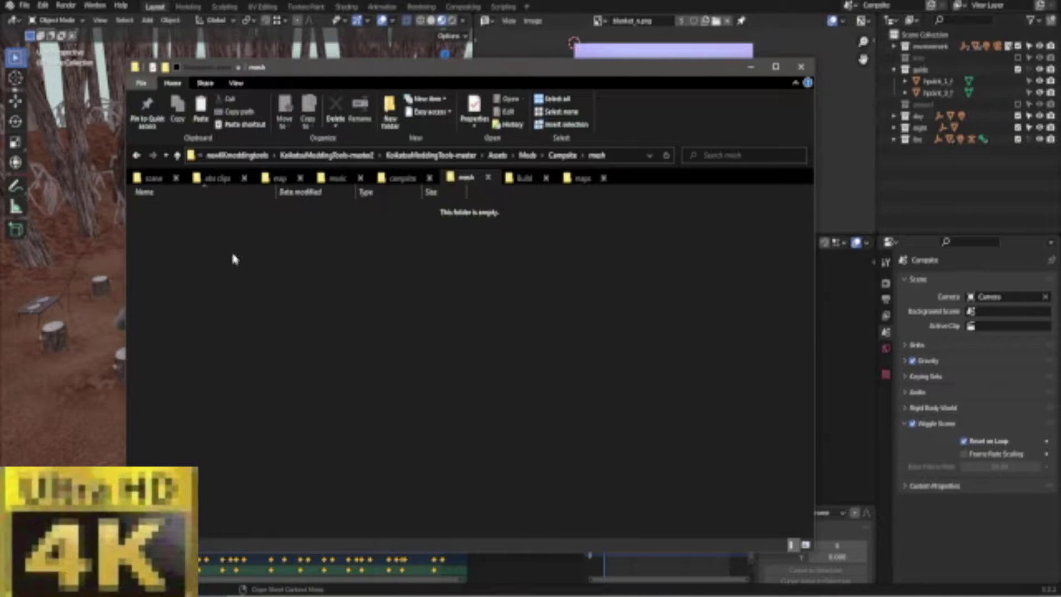
key(ctrl+v)
drag(263, 282, 263, 282)
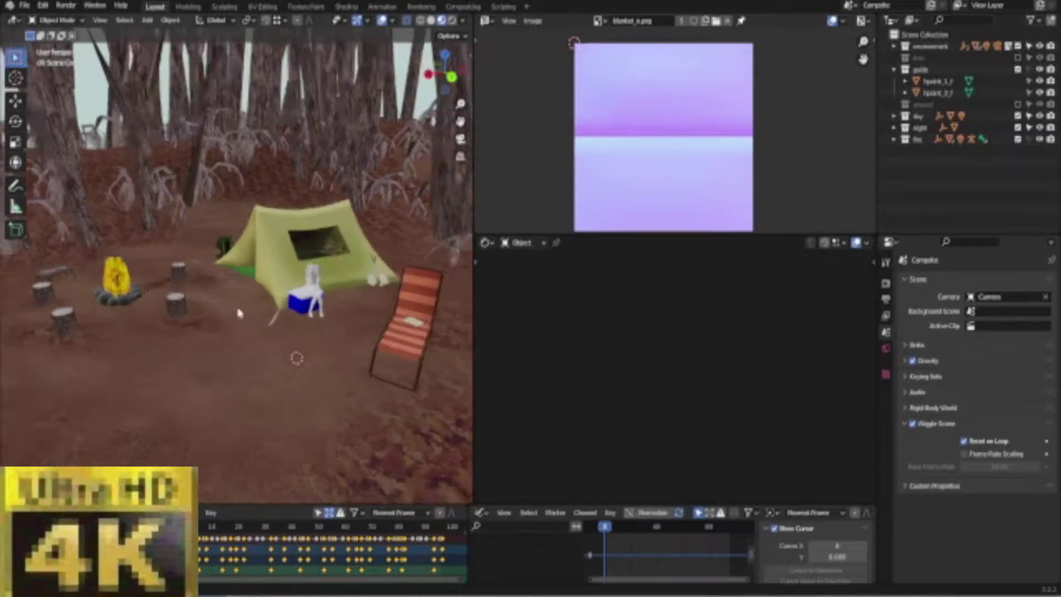
Switch back to Blender, exclude the guide collection from the view layer, and select all remaining campsite objects with the FBX bundle settings shown.
middle_drag(238, 308, 393, 270)
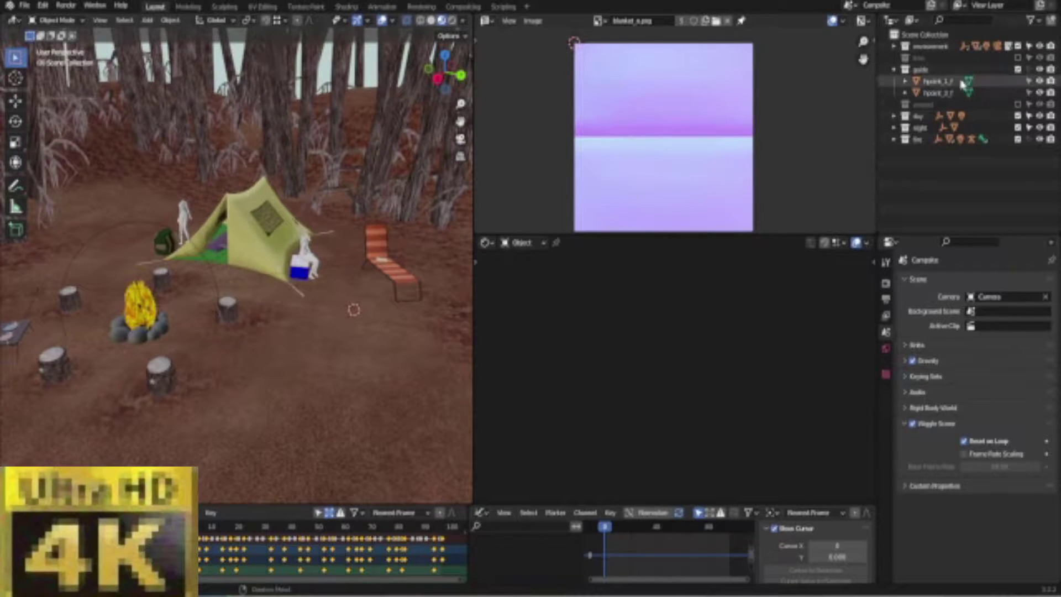
click(1018, 69)
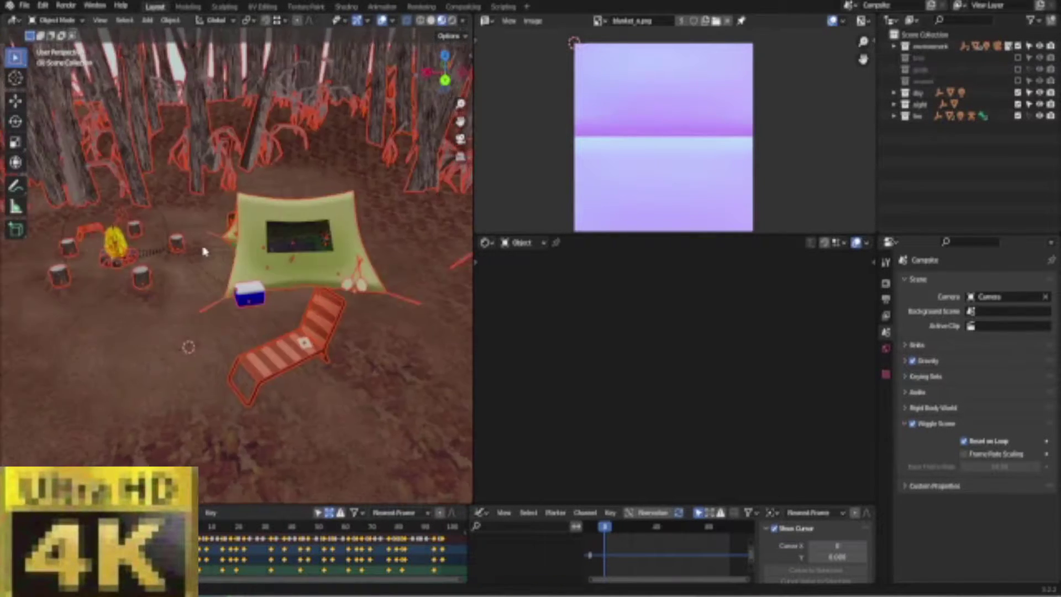
middle_drag(204, 249, 298, 280)
key(n)
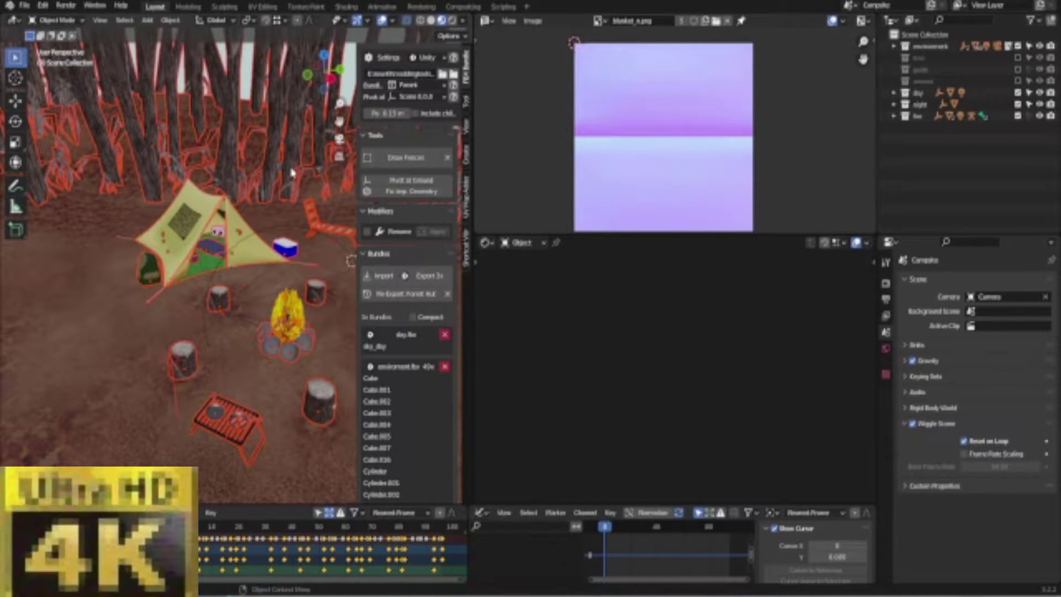
middle_drag(263, 220, 280, 232)
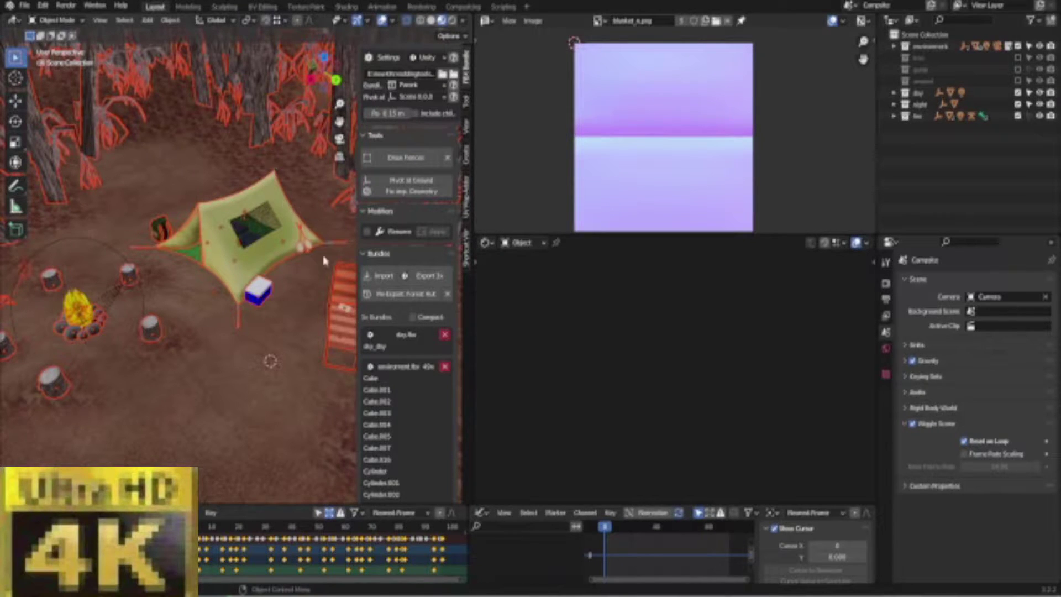
Set the FBX bundle export path to the mesh folder inside Assets/Mods/Campsite.
click(442, 74)
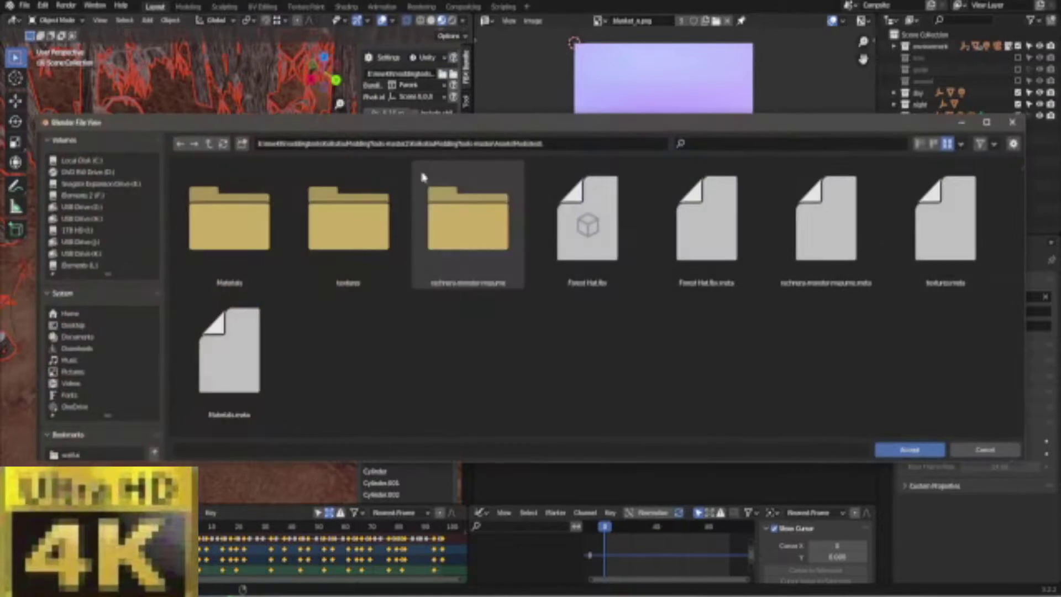
scroll(81, 315, down, 6)
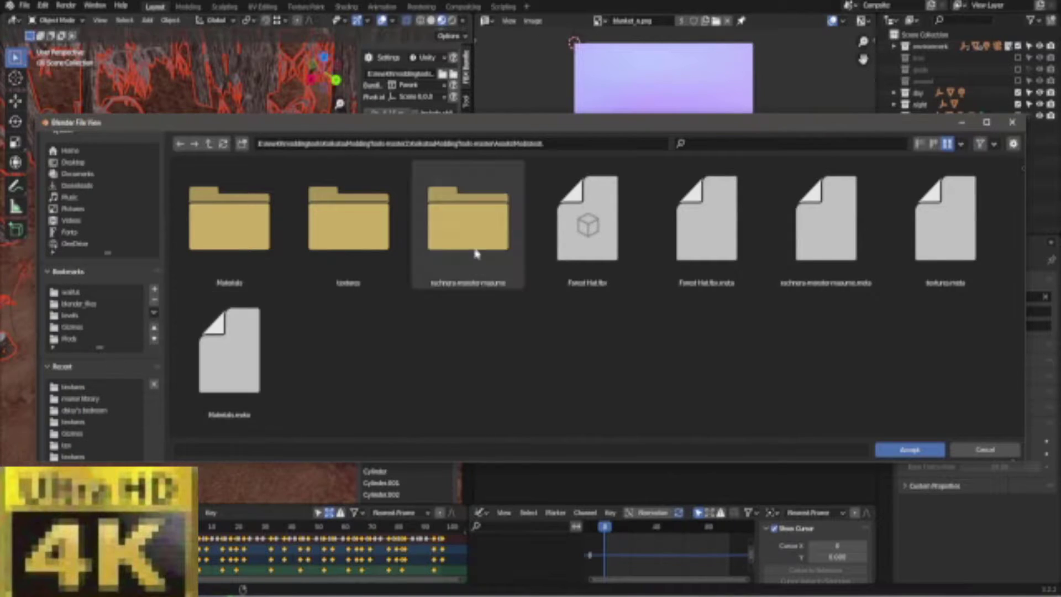
click(211, 146)
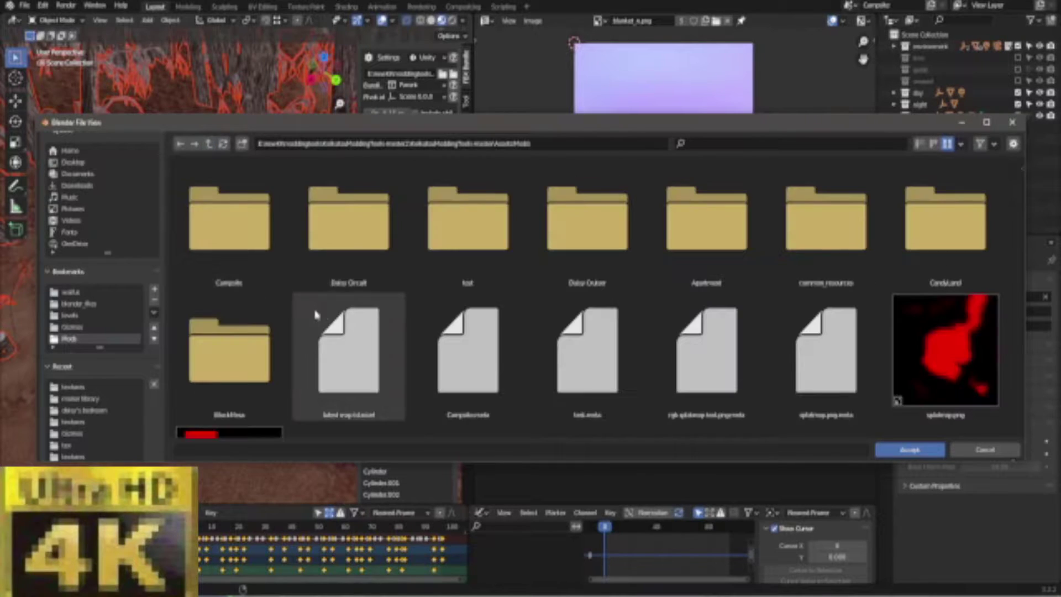
double_click(244, 251)
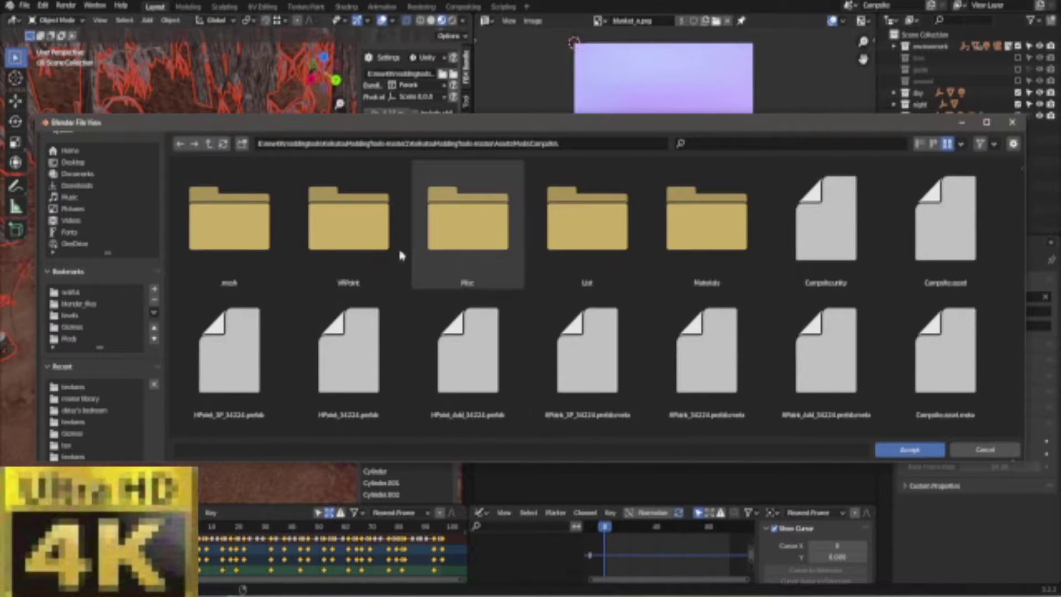
double_click(244, 251)
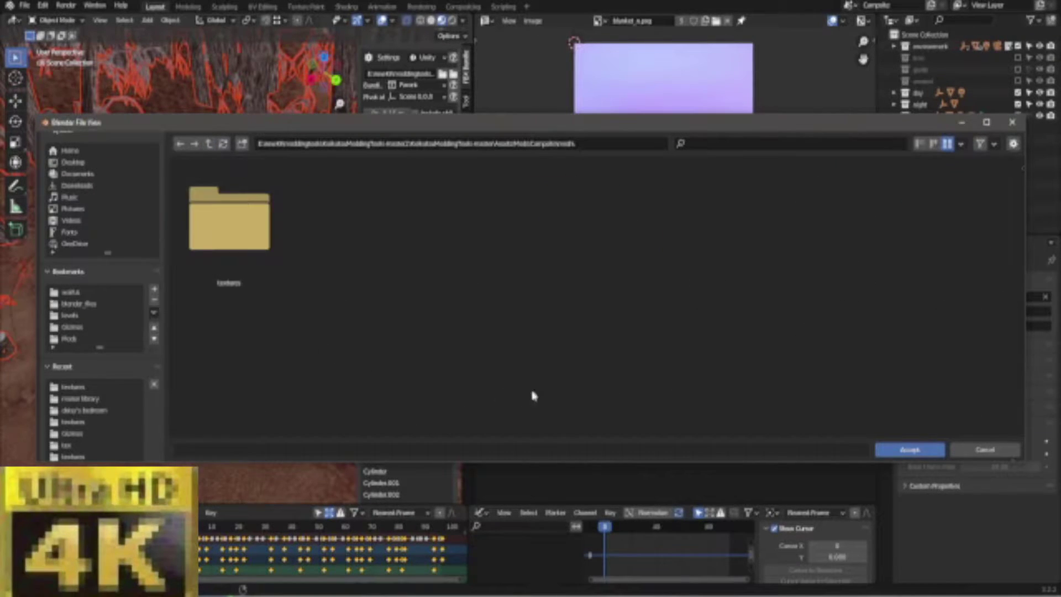
click(908, 451)
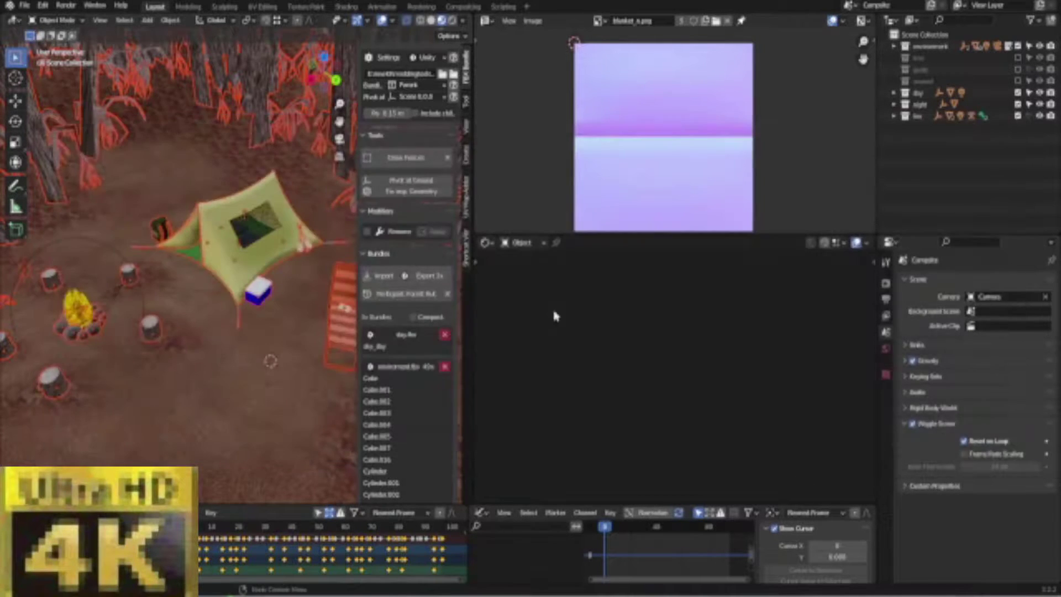
Choose Parent as the bundle mode and review the listed bundles and their objects.
middle_drag(254, 178, 342, 159)
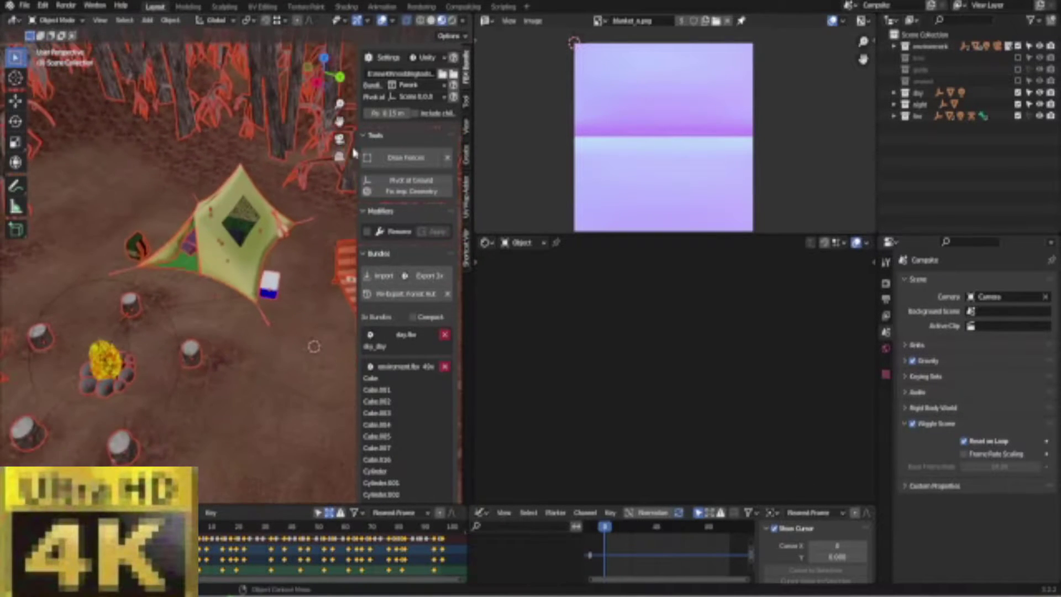
click(409, 85)
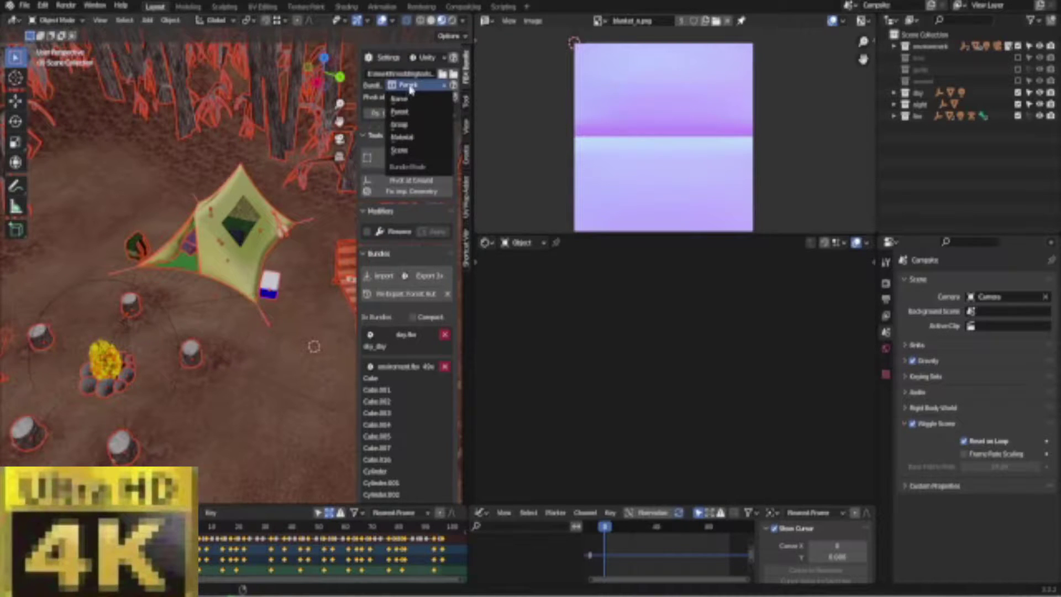
click(408, 113)
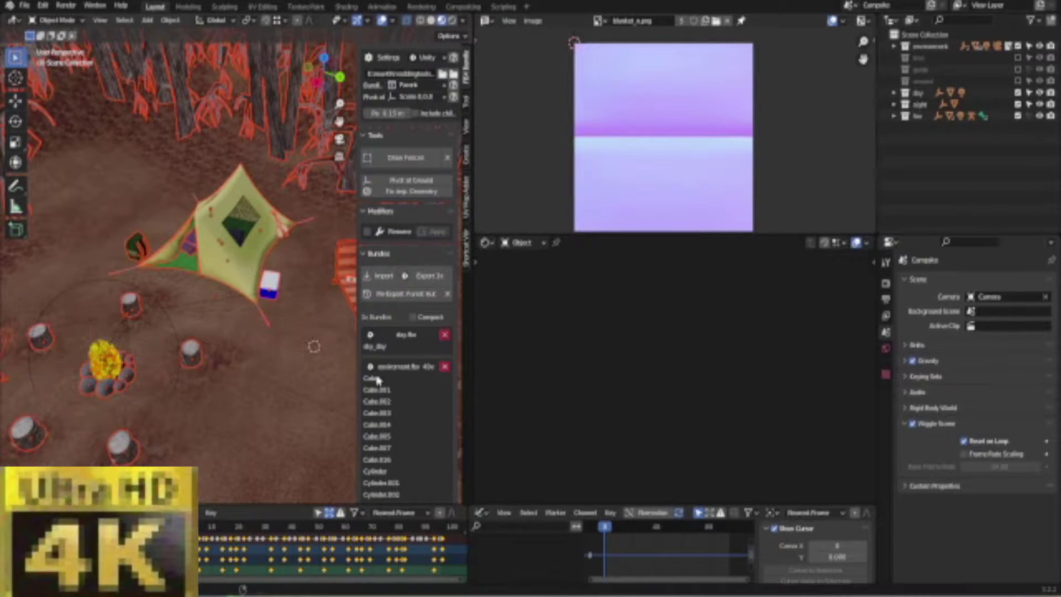
scroll(377, 379, down, 3)
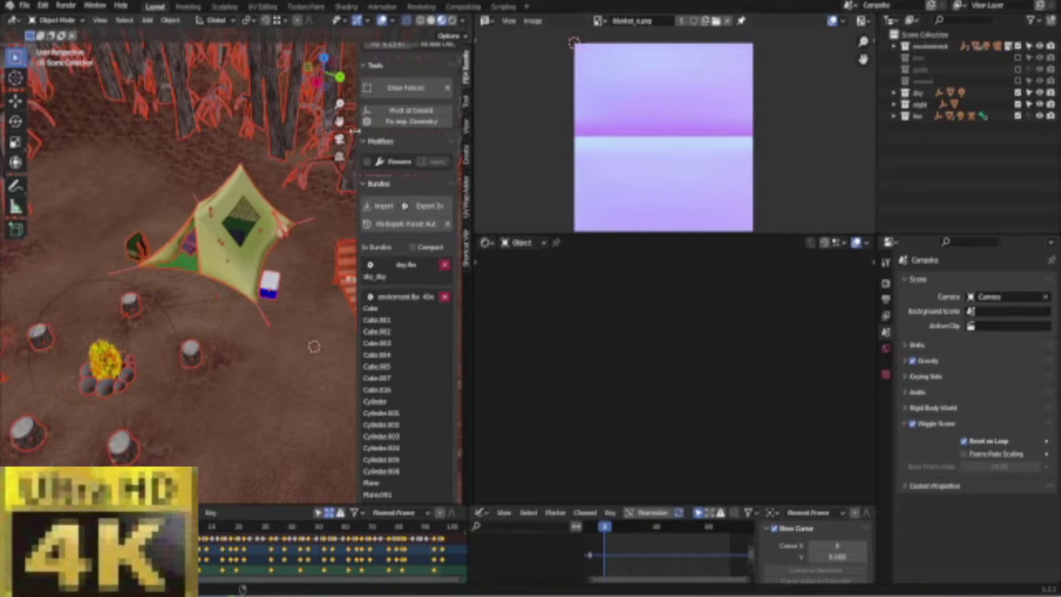
scroll(367, 131, up, 3)
Try the Scene bundle mode to compare the grouping, and return the bundle mode to Parent.
click(417, 84)
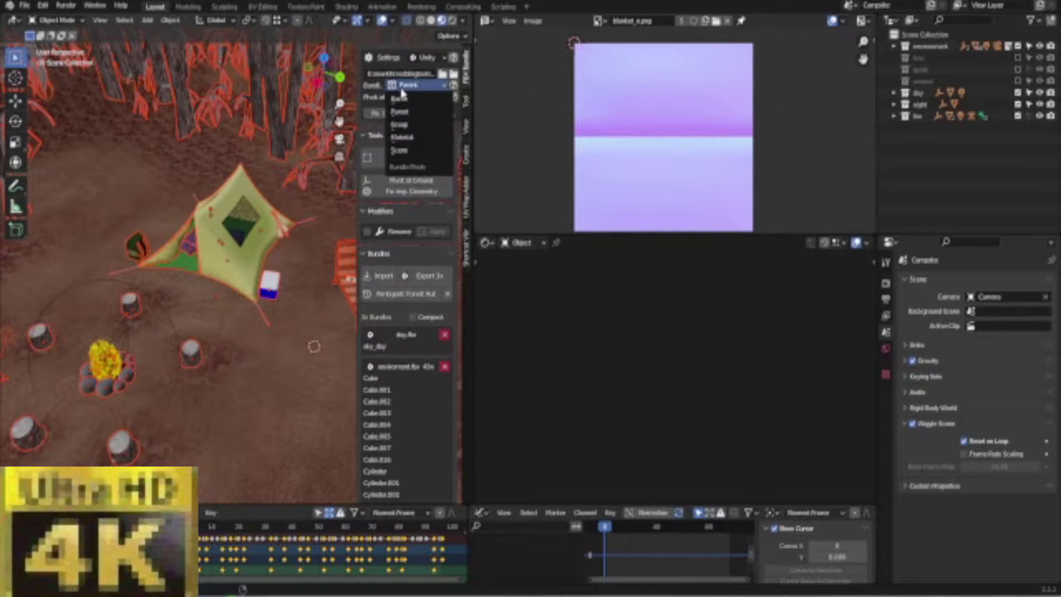
click(399, 124)
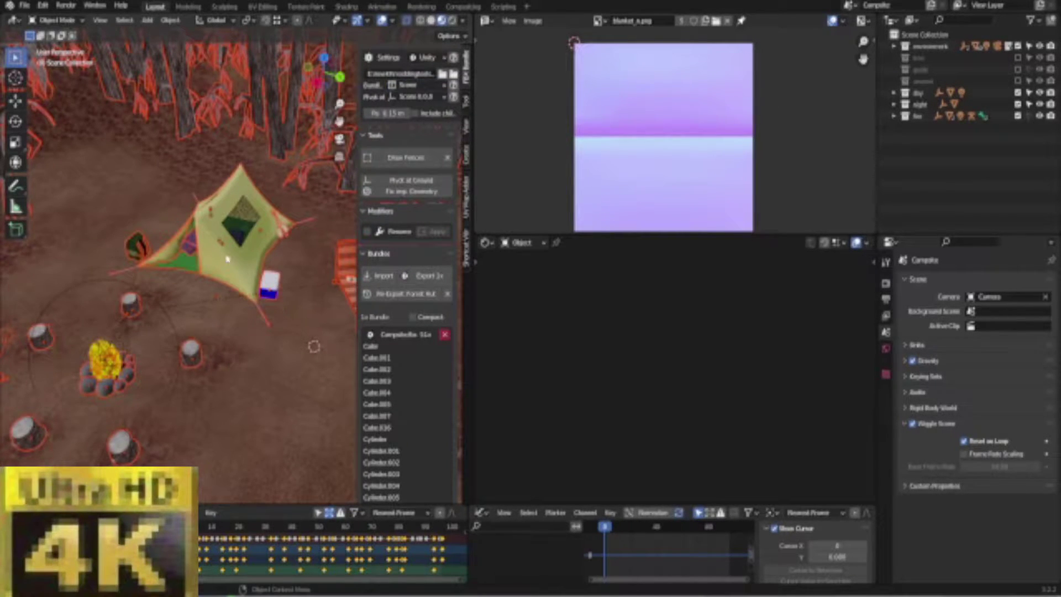
click(876, 6)
click(411, 89)
click(409, 112)
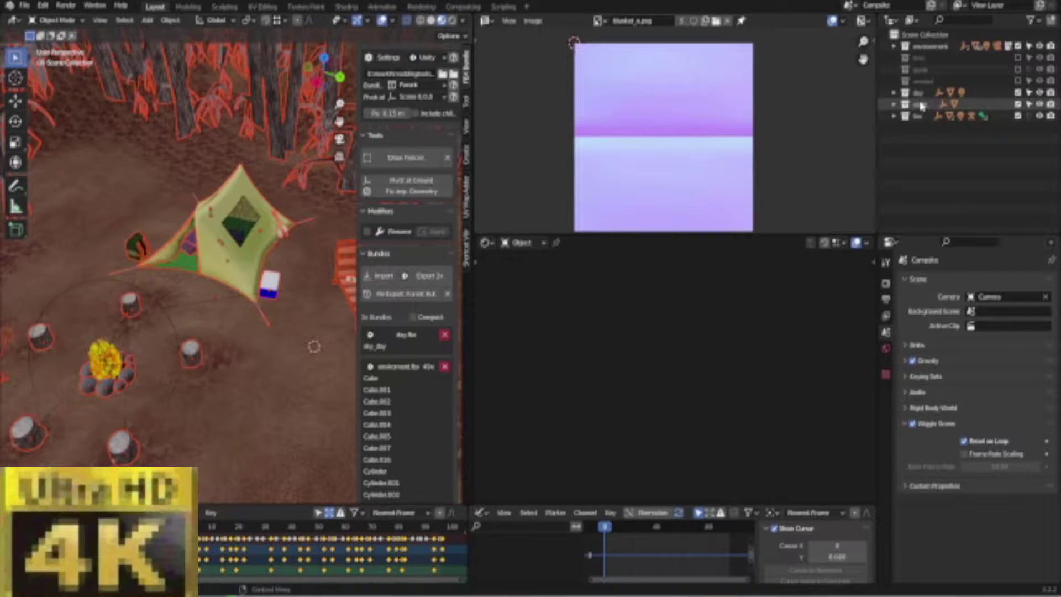
Review the objects listed in the day, environment and night bundles, and export the bundles as FBX files.
middle_drag(239, 326, 232, 287)
scroll(390, 350, down, 15)
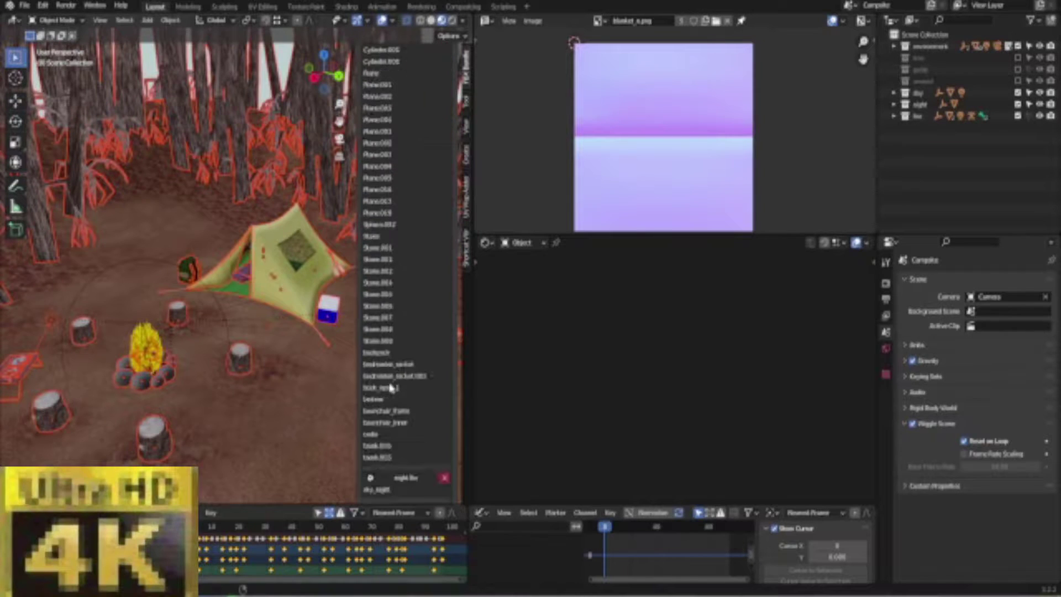
scroll(391, 409, up, 10)
scroll(392, 274, down, 10)
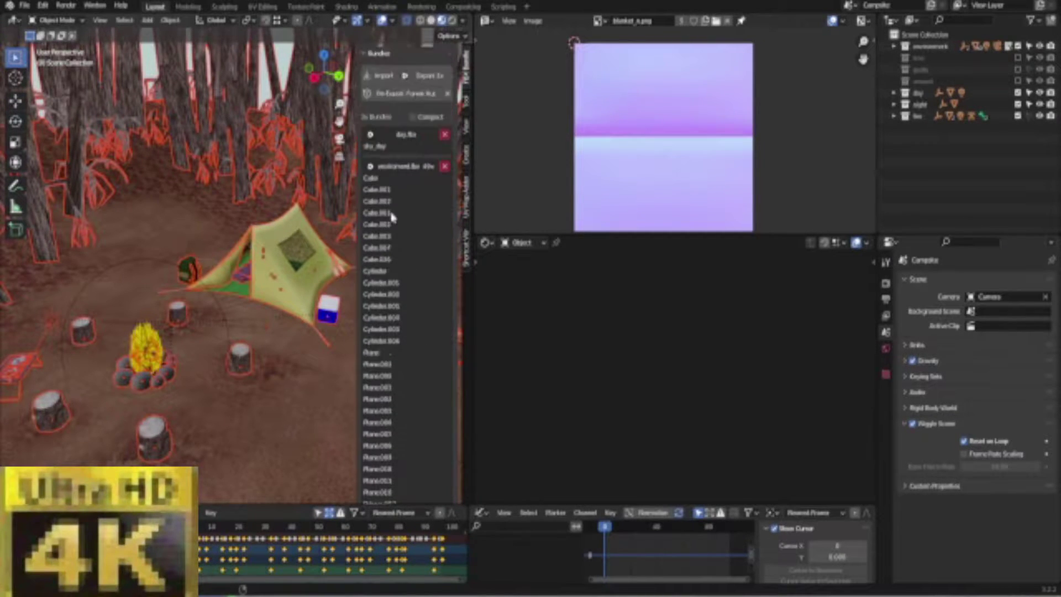
scroll(390, 275, up, 12)
scroll(391, 315, up, 3)
mouse_move(275, 313)
middle_down()
mouse_move(217, 315)
mouse_move(259, 307)
middle_up()
scroll(225, 301, down, 2)
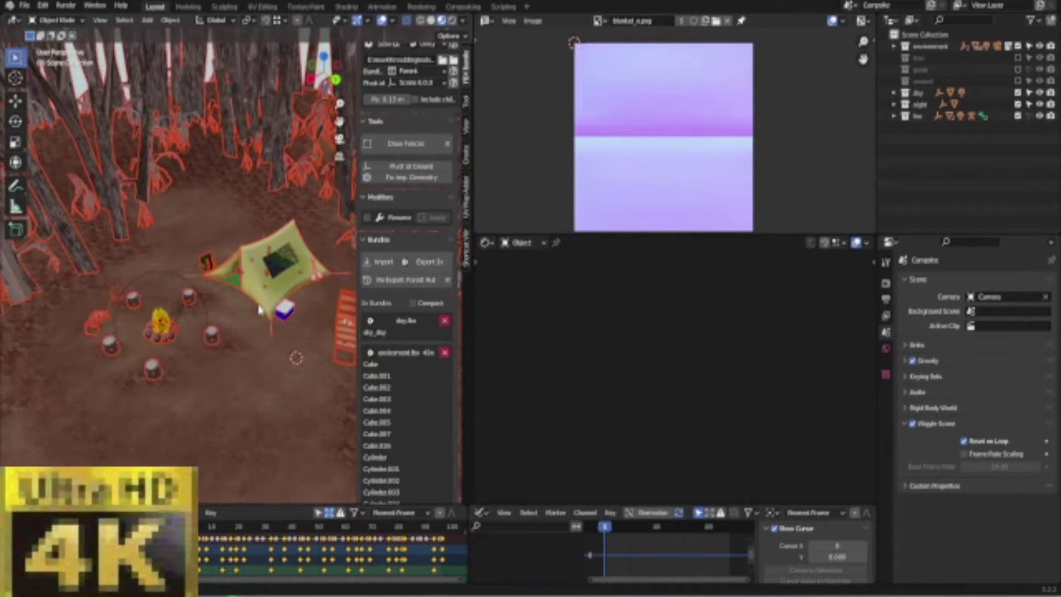
click(429, 263)
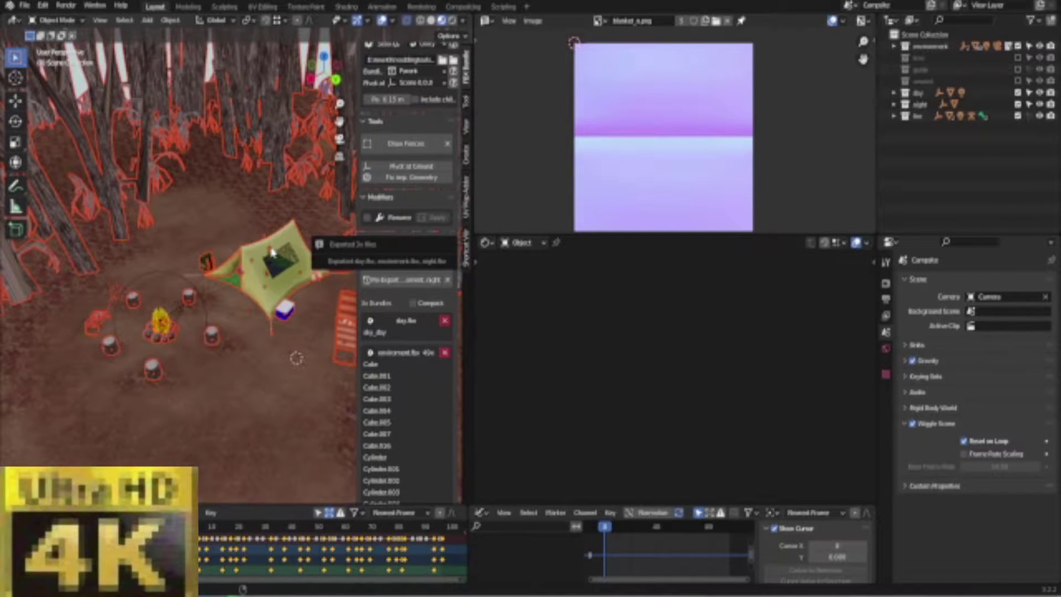
Examine the tent, cooler and badminton rackets in the campsite scene up close.
mouse_move(258, 280)
middle_down()
mouse_move(287, 279)
mouse_move(260, 277)
middle_up()
scroll(259, 277, up, 2)
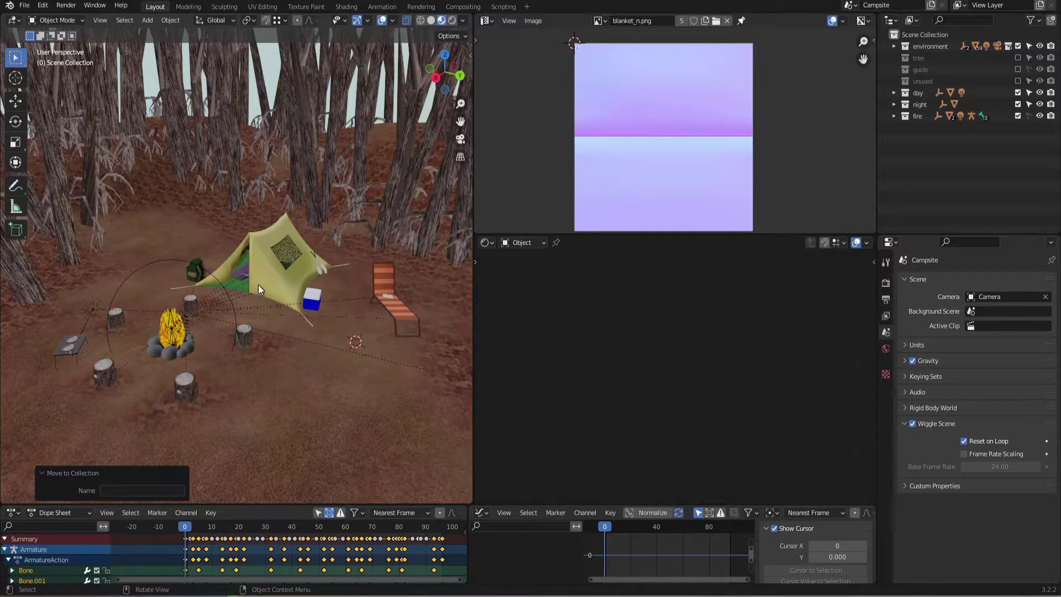
scroll(281, 283, up, 6)
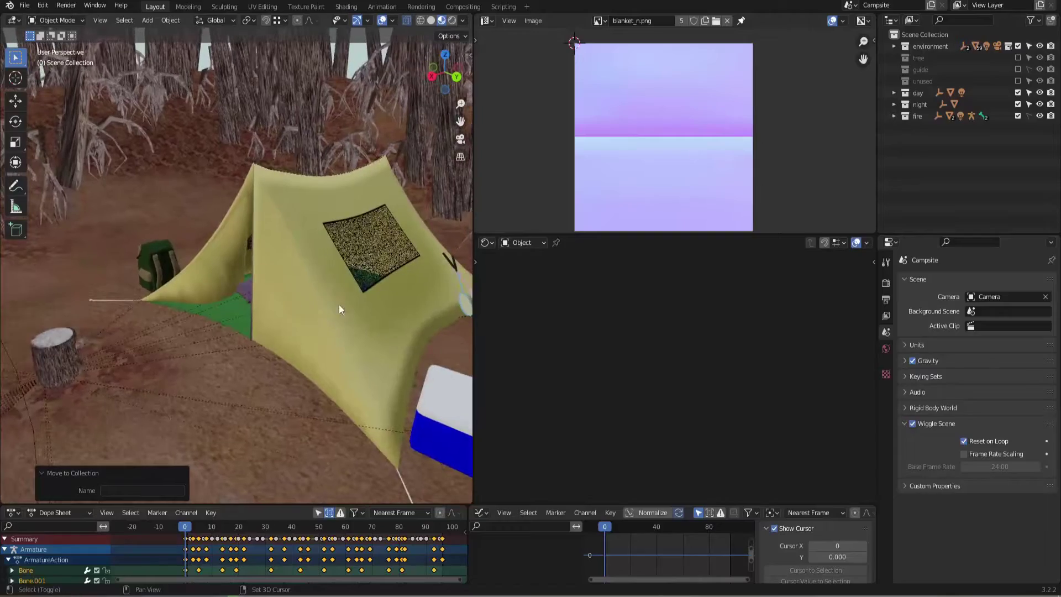
middle_drag(211, 202, 270, 242)
middle_drag(161, 279, 108, 293)
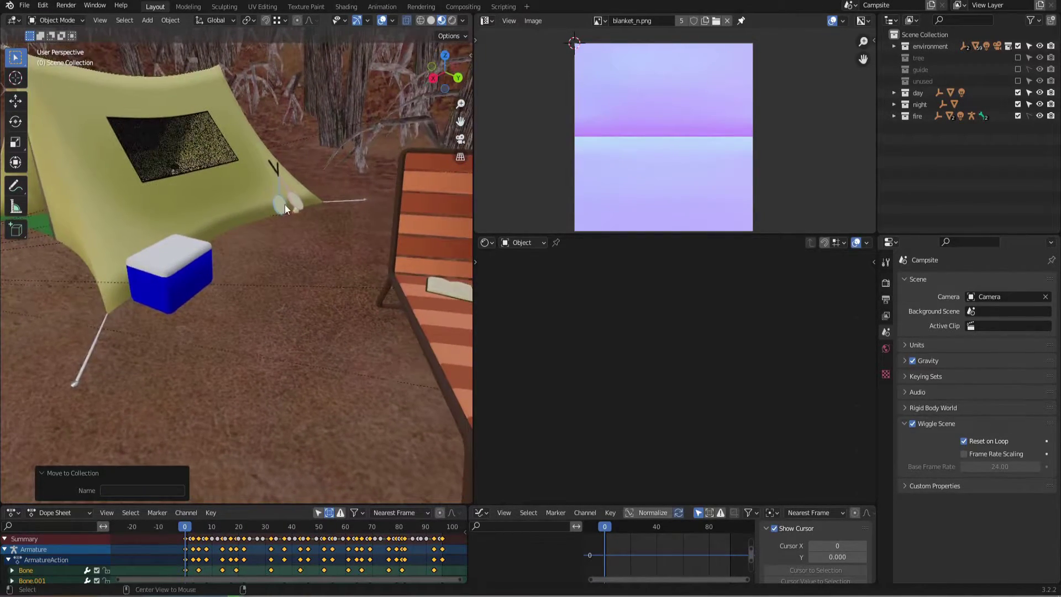
scroll(284, 205, up, 6)
middle_drag(278, 262, 233, 248)
scroll(233, 248, up, 4)
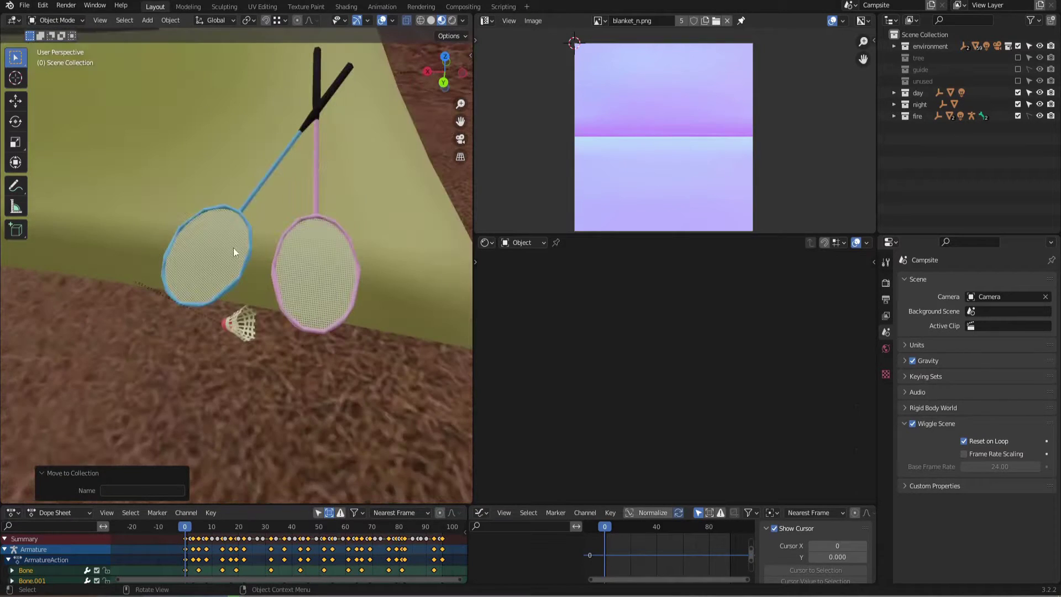
Select the blue badminton racket and review the Decimate and Solidify settings in its modifier stack.
click(244, 206)
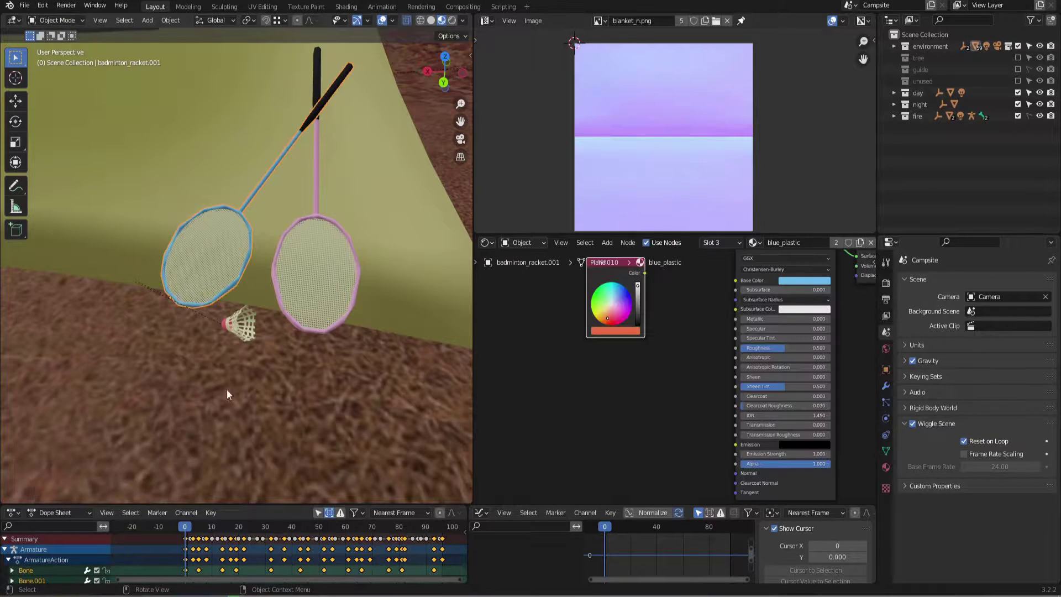
click(886, 385)
scroll(943, 389, down, 2)
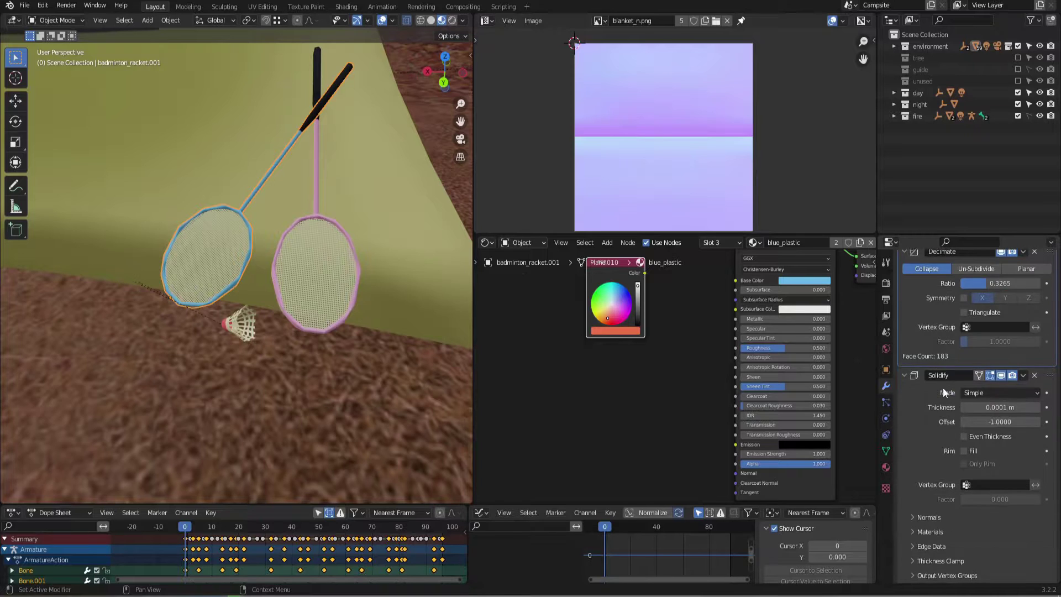
scroll(939, 416, up, 2)
Show the blue racket in wireframe and compare its mesh with the Decimate modifier disabled and enabled in the viewport.
middle_drag(237, 247, 296, 274)
key(z)
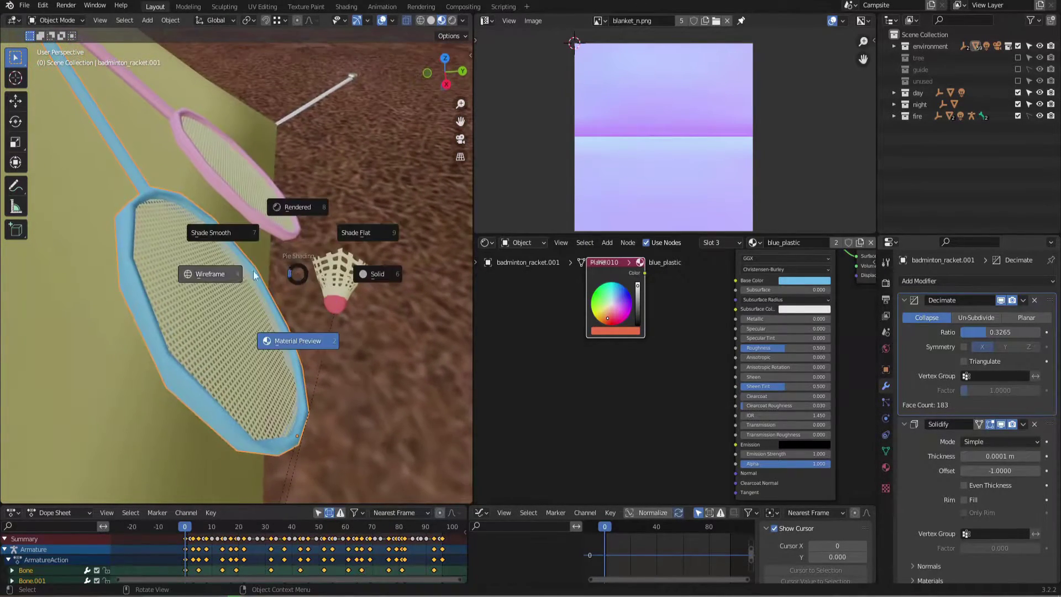
click(233, 270)
middle_drag(233, 271, 290, 283)
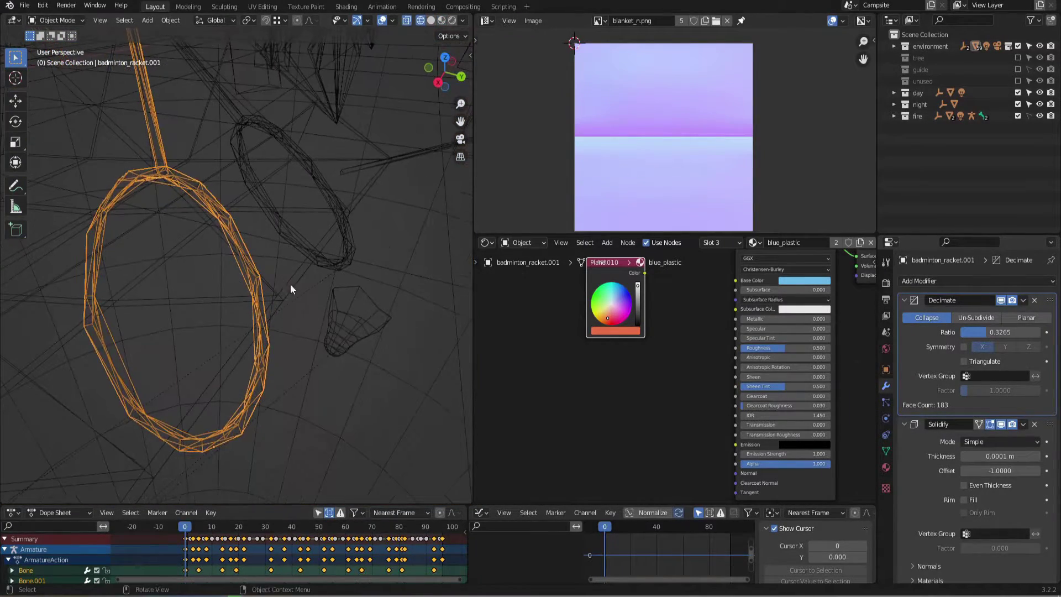
click(1001, 300)
middle_drag(374, 223, 265, 301)
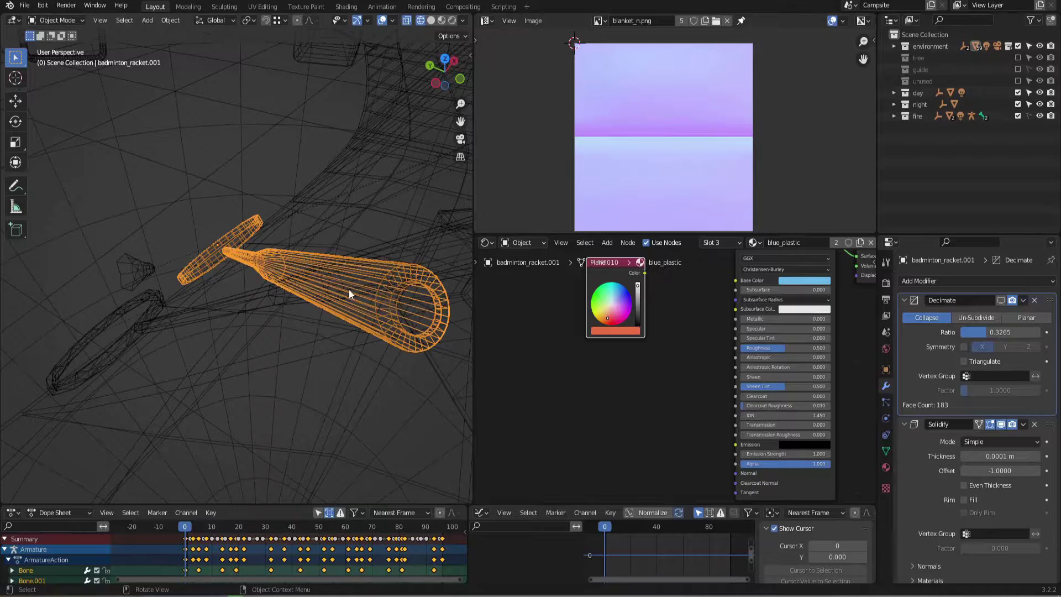
click(1000, 301)
mouse_move(275, 298)
middle_down()
mouse_move(260, 319)
mouse_move(306, 317)
mouse_move(236, 313)
mouse_move(211, 327)
mouse_move(251, 325)
mouse_move(348, 293)
middle_up()
Return the viewport to Material Preview and examine the blue racket up close and in the wider campsite.
key(z)
click(248, 402)
scroll(276, 294, down, 10)
middle_drag(227, 302, 167, 310)
scroll(247, 293, up, 6)
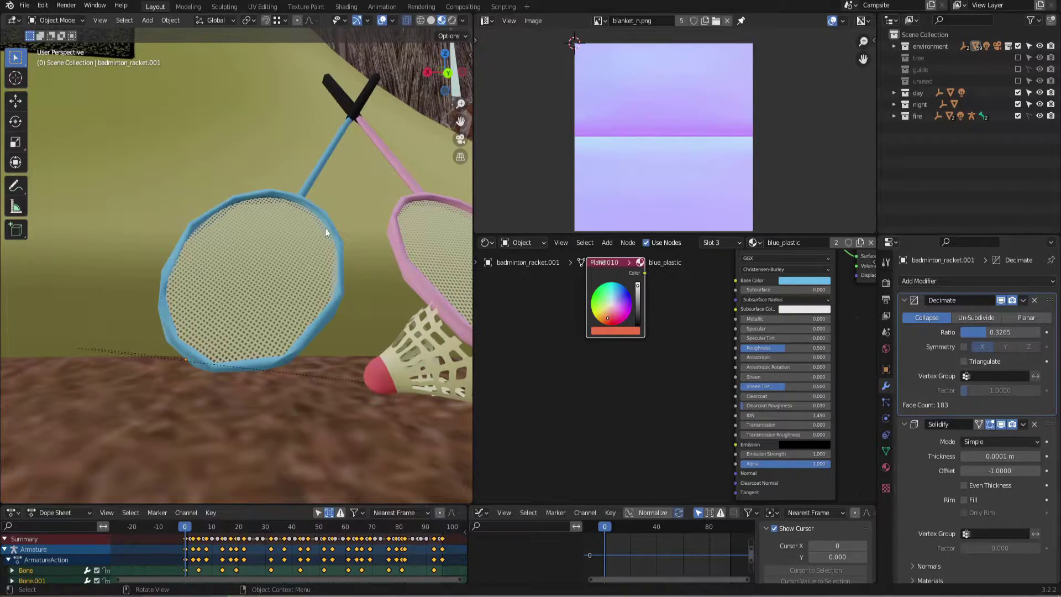
scroll(208, 221, down, 4)
middle_drag(204, 204, 297, 320)
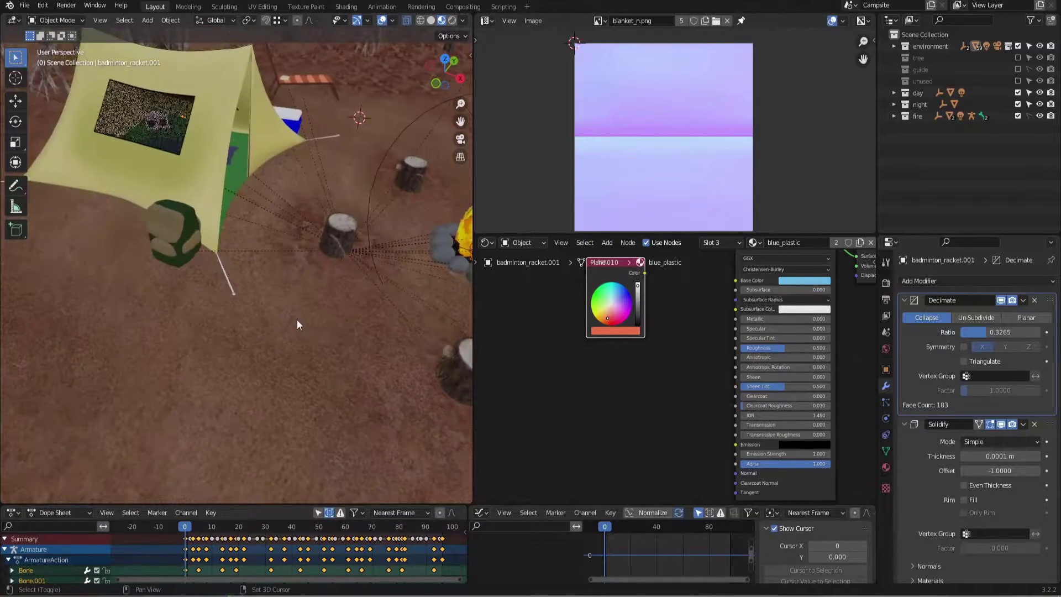
Select the white tent pole near the backpack and show it in wireframe with its Skin and Decimate modifiers.
click(228, 279)
scroll(227, 279, up, 7)
middle_drag(227, 278, 253, 333)
key(shift+z)
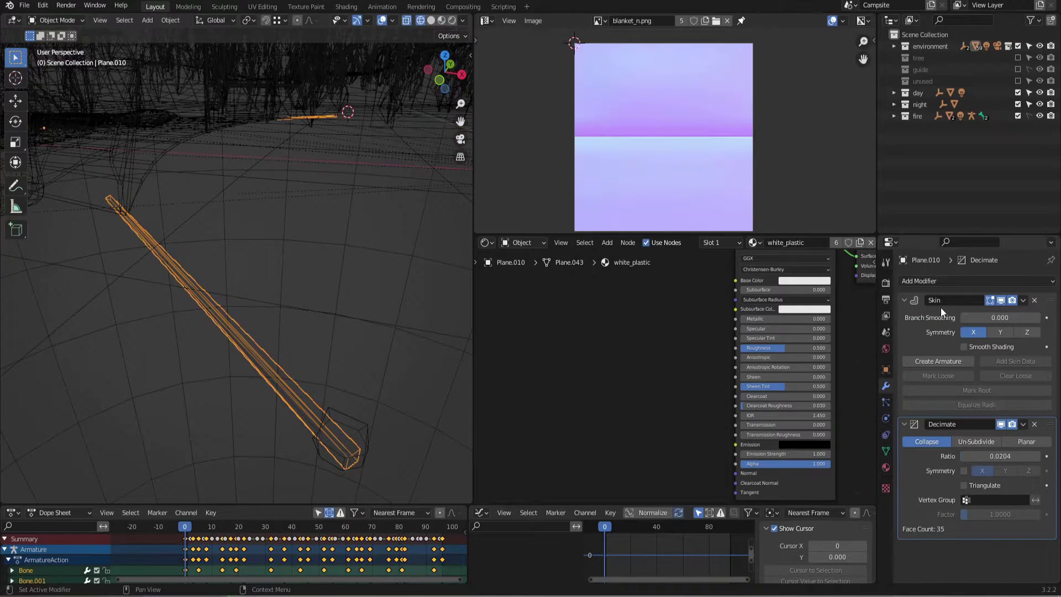
Try to move the tent pole's ground-end vertex in Edit Mode to show how the Skin modifier follows it.
key(Tab)
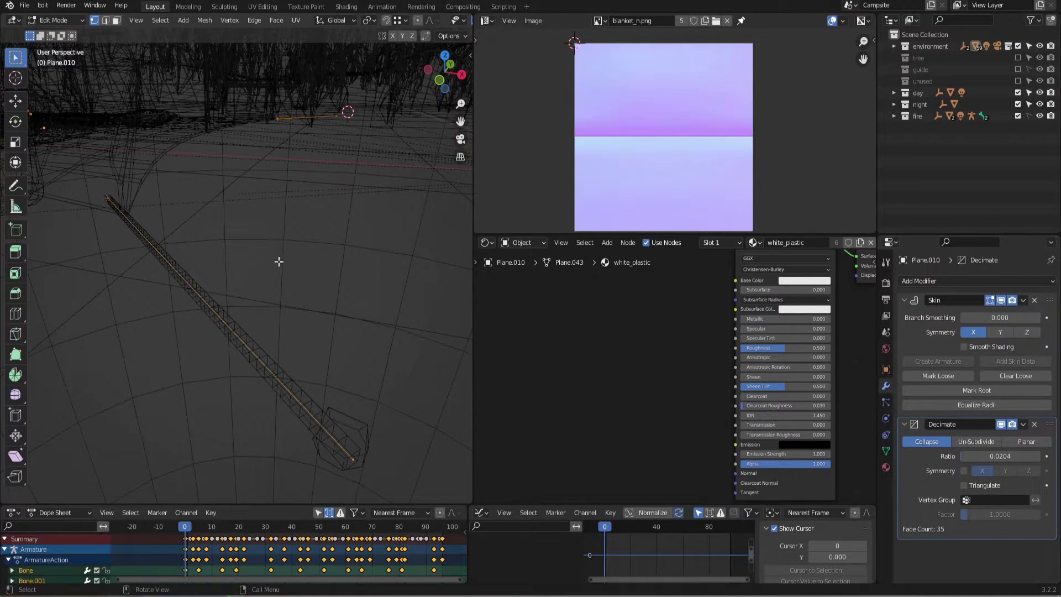
click(373, 454)
key(g)
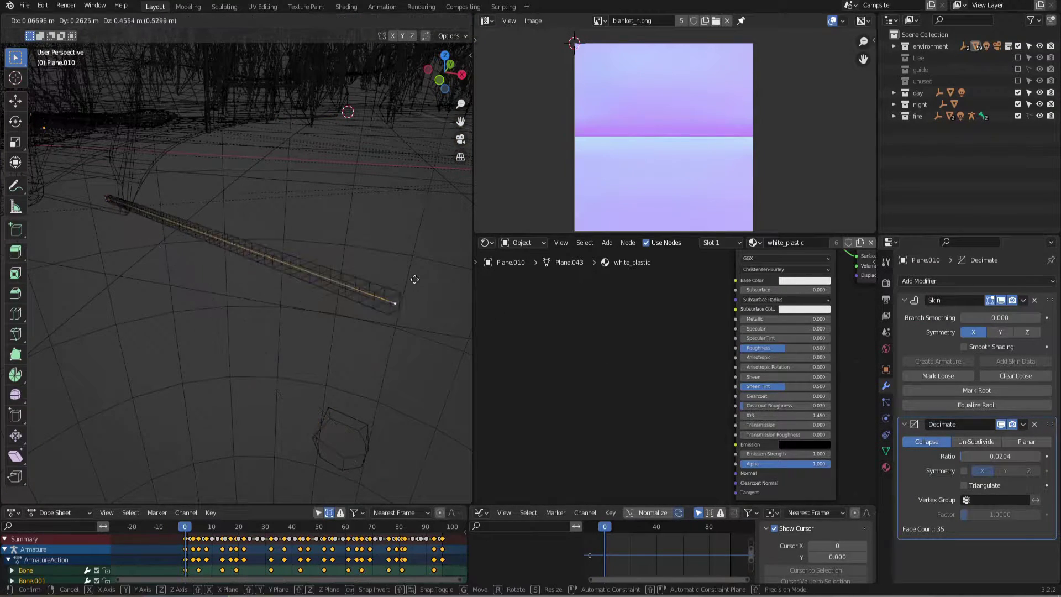
right_click(413, 329)
key(Tab)
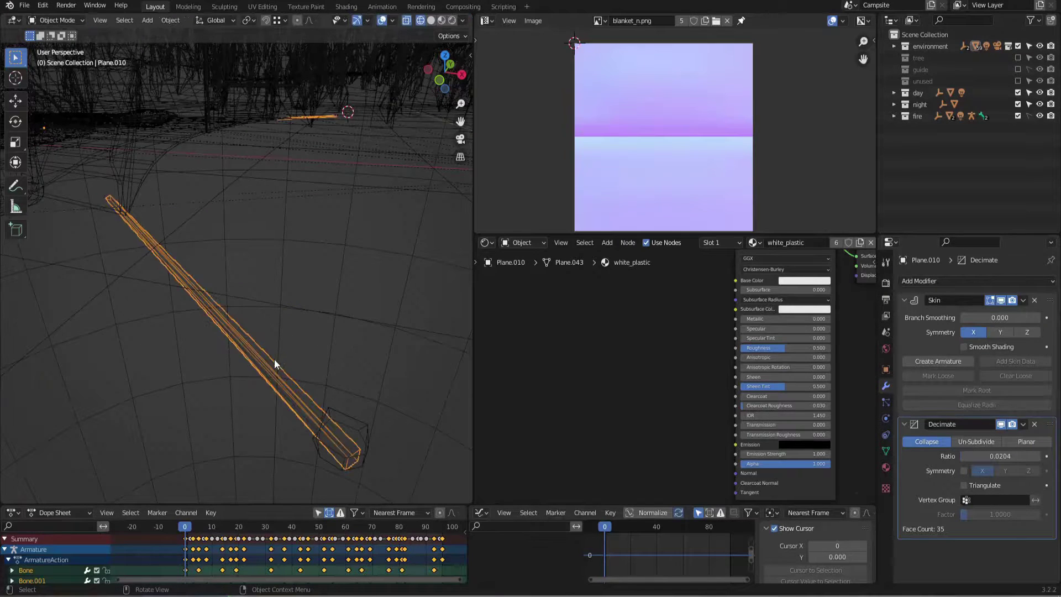
Compare the tent pole's mesh with its Decimate modifier disabled and enabled, and return the viewport to Material Preview.
middle_drag(296, 342, 454, 275)
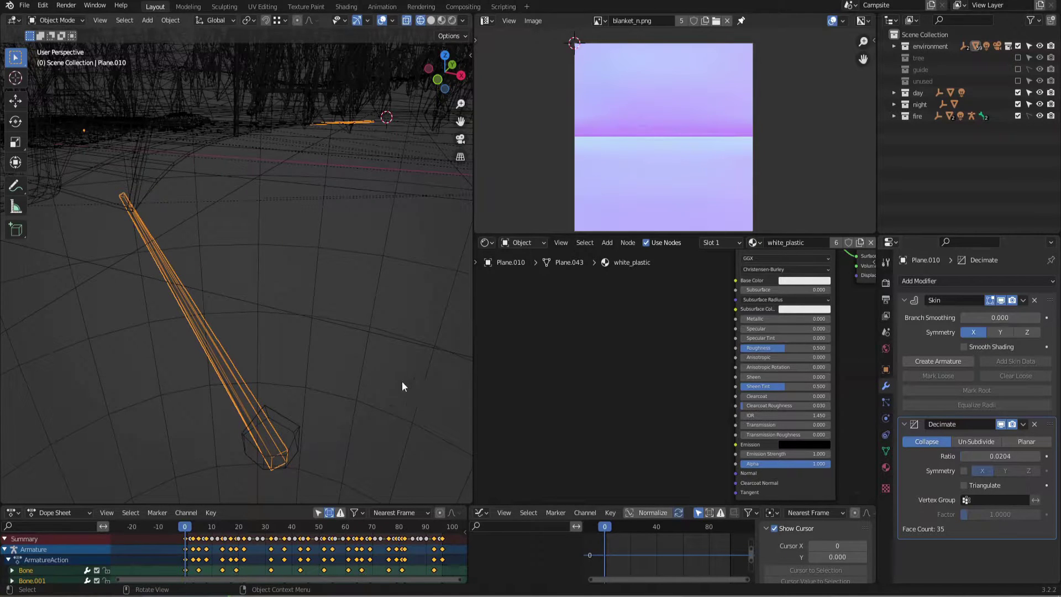
key(shift+z)
middle_drag(354, 351, 357, 343)
key(shift+z)
click(1000, 424)
middle_drag(298, 260, 171, 274)
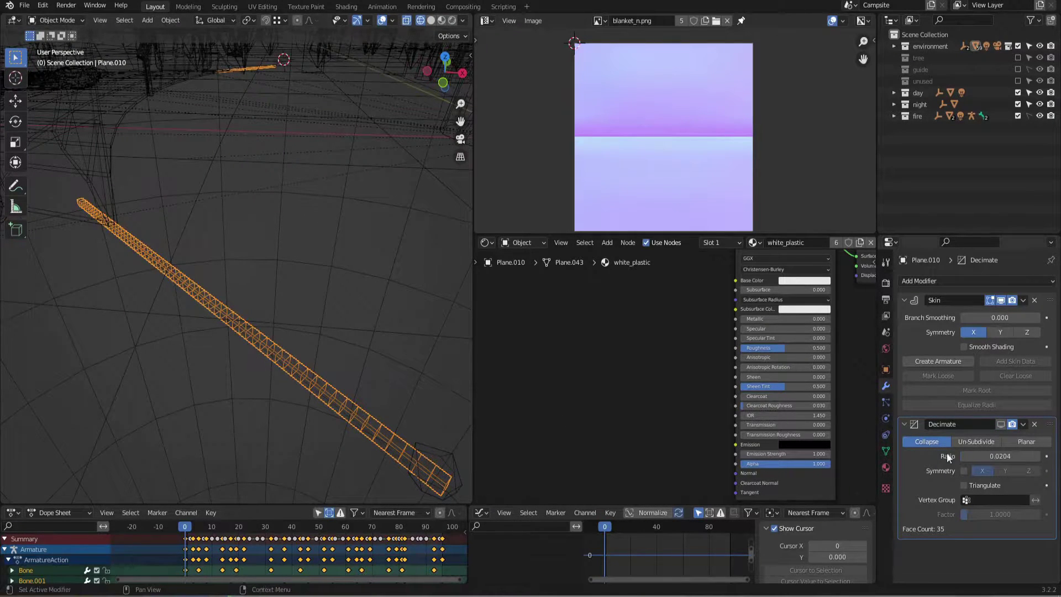
click(1001, 423)
mouse_move(232, 298)
middle_down()
mouse_move(253, 308)
mouse_move(234, 294)
mouse_move(255, 273)
mouse_move(307, 258)
mouse_move(349, 265)
middle_up()
key(z)
click(260, 360)
scroll(254, 272, down, 8)
scroll(262, 265, down, 4)
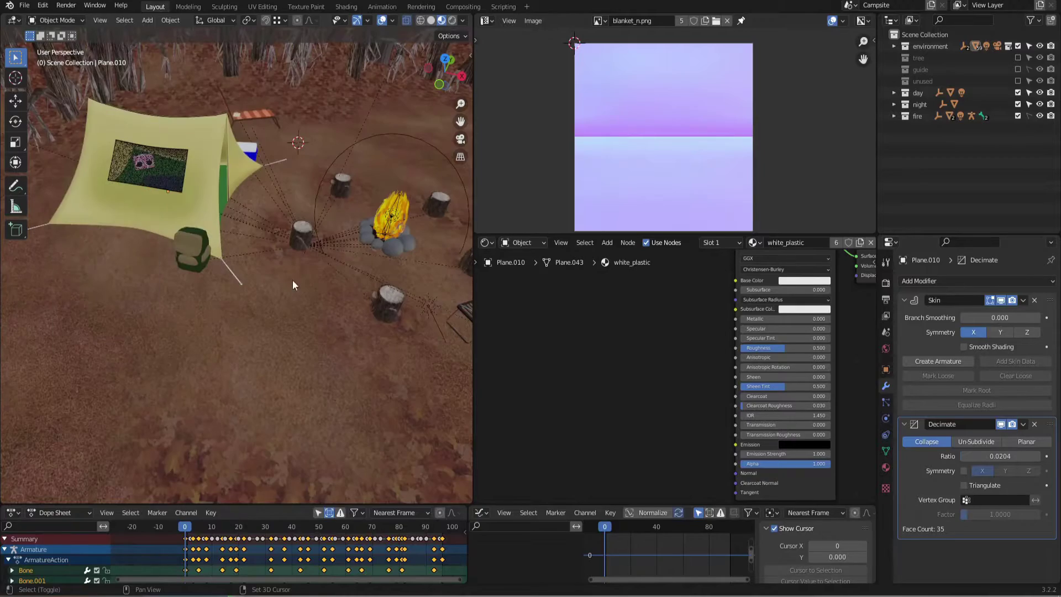
Select the trunk.003 stump by the campfire and compare the campsite meshes in wireframe and Material Preview.
mouse_move(147, 277)
middle_down()
mouse_move(169, 323)
mouse_move(202, 296)
mouse_move(184, 290)
mouse_move(294, 297)
mouse_move(239, 284)
mouse_move(315, 312)
mouse_move(210, 330)
mouse_move(286, 311)
mouse_move(183, 321)
mouse_move(255, 346)
mouse_move(222, 353)
mouse_move(352, 265)
mouse_move(226, 329)
mouse_move(342, 182)
mouse_move(168, 426)
middle_up()
key(shift+z)
key(shift+z)
mouse_move(210, 335)
middle_down()
mouse_move(190, 402)
mouse_move(224, 307)
mouse_move(277, 252)
mouse_move(177, 284)
mouse_move(253, 330)
middle_up()
click(276, 251)
key(shift+z)
click(253, 330)
middle_drag(265, 375, 365, 253)
key(shift+z)
mouse_move(357, 336)
middle_down()
mouse_move(348, 420)
mouse_move(234, 298)
mouse_move(308, 329)
mouse_move(270, 307)
mouse_move(275, 257)
mouse_move(326, 297)
mouse_move(287, 291)
mouse_move(348, 301)
mouse_move(300, 283)
mouse_move(164, 273)
mouse_move(237, 271)
mouse_move(221, 268)
mouse_move(315, 316)
mouse_move(169, 286)
mouse_move(250, 286)
mouse_move(218, 274)
mouse_move(240, 283)
mouse_move(287, 267)
mouse_move(279, 274)
mouse_move(301, 277)
mouse_move(295, 292)
mouse_move(243, 248)
mouse_move(292, 296)
mouse_move(279, 287)
middle_up()
scroll(315, 256, up, 6)
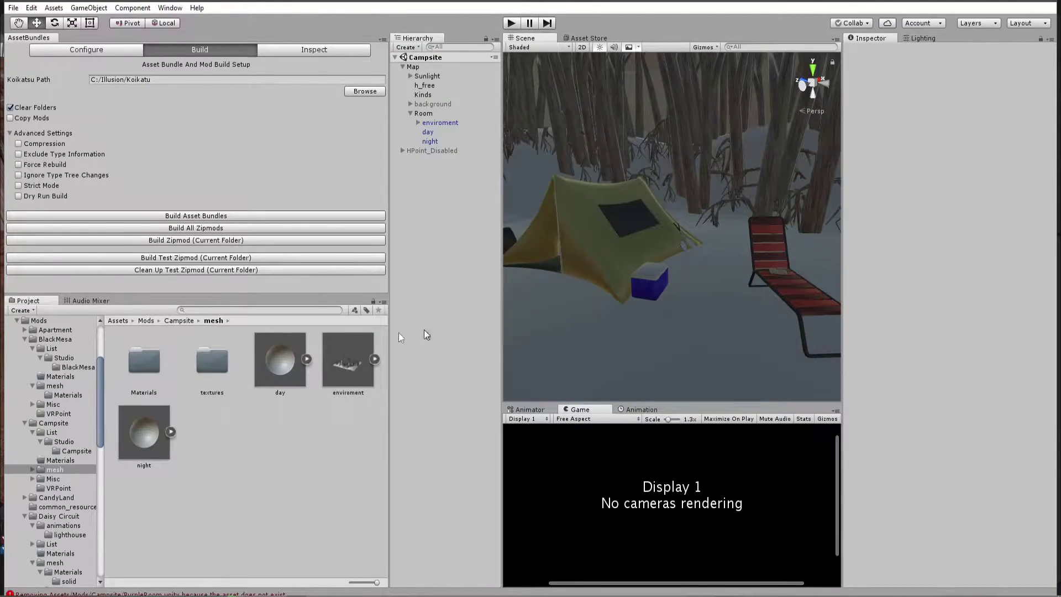
Switch to Unity and select the enviroment model in the Campsite mesh folder.
click(348, 360)
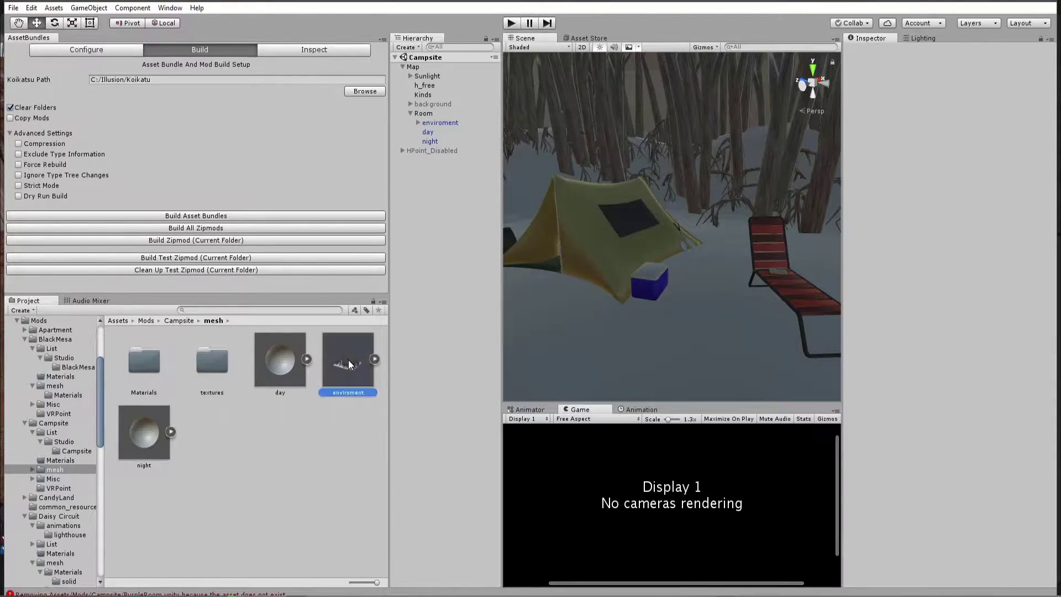
alt+drag(735, 200, 670, 206)
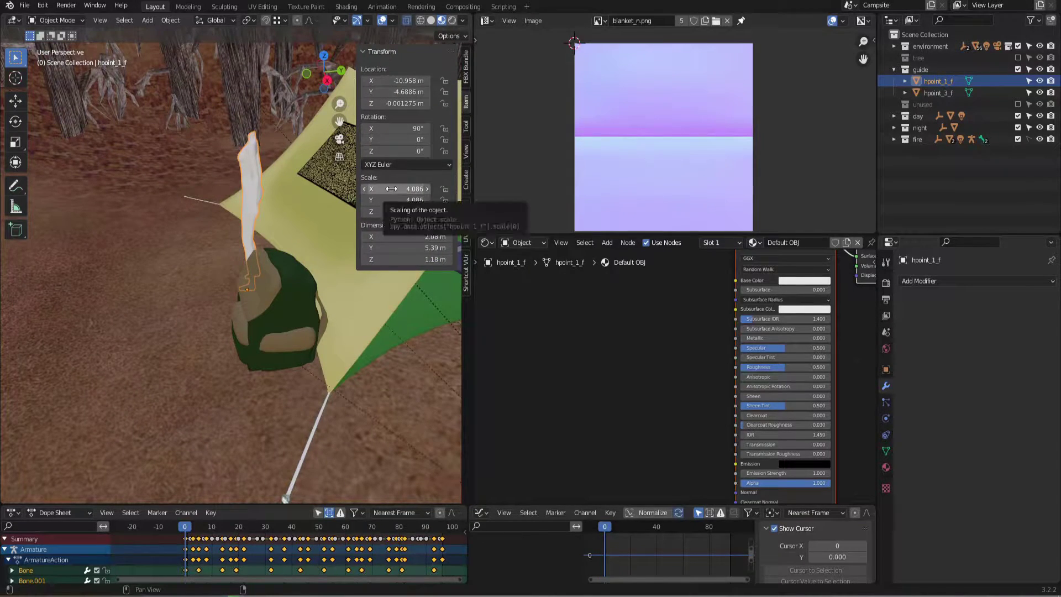
Switch to Blender, examine the hpoint_1_f and hpoint_3_f guide figures, and read the exact X scale of hpoint_1_f.
middle_drag(250, 205, 190, 269)
scroll(238, 234, down, 5)
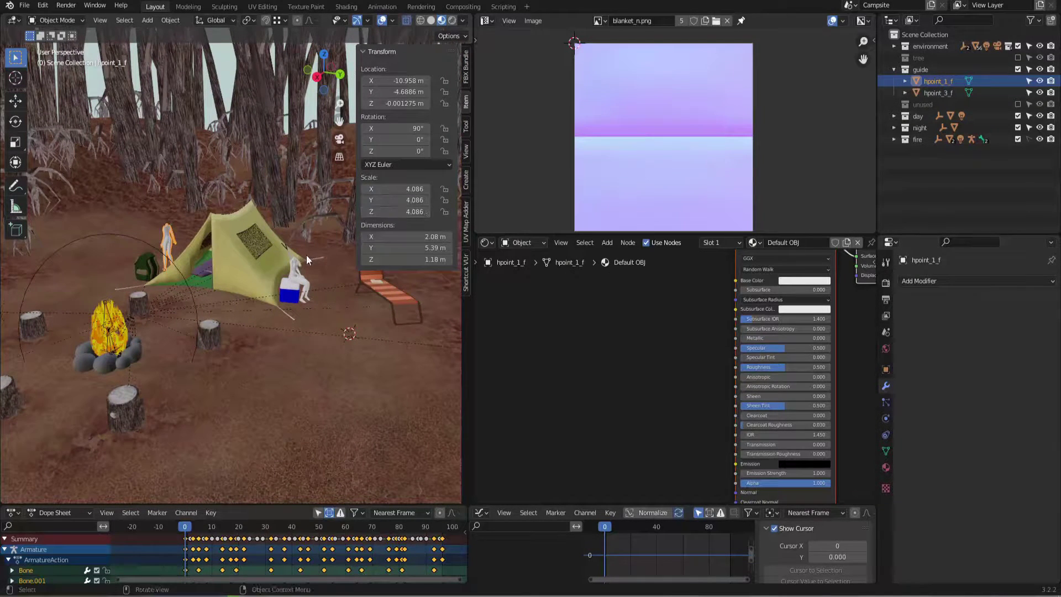
click(294, 265)
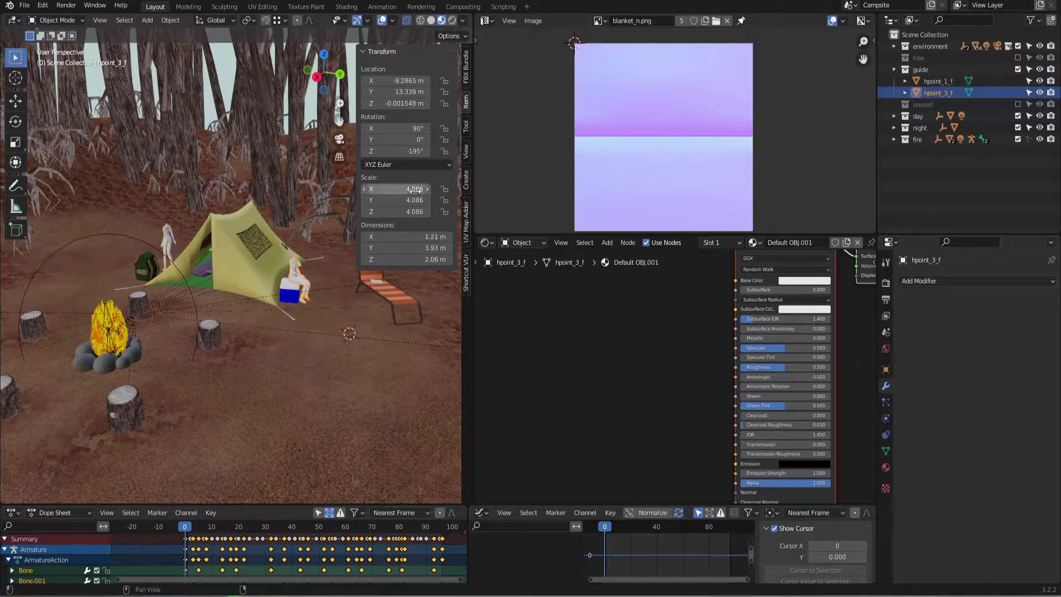
click(167, 243)
middle_drag(331, 246, 326, 224)
click(398, 189)
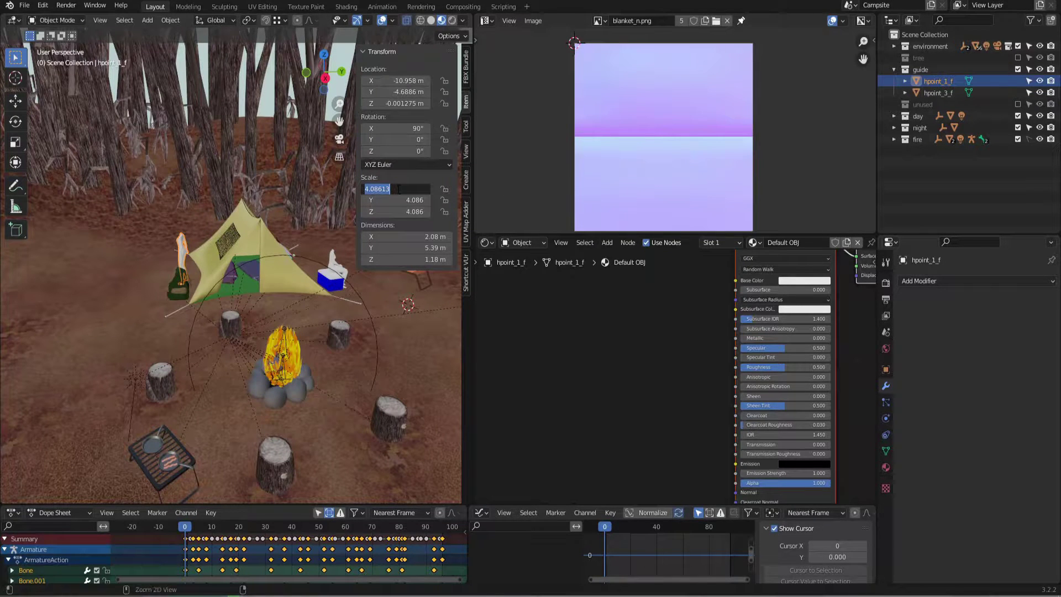
key(Escape)
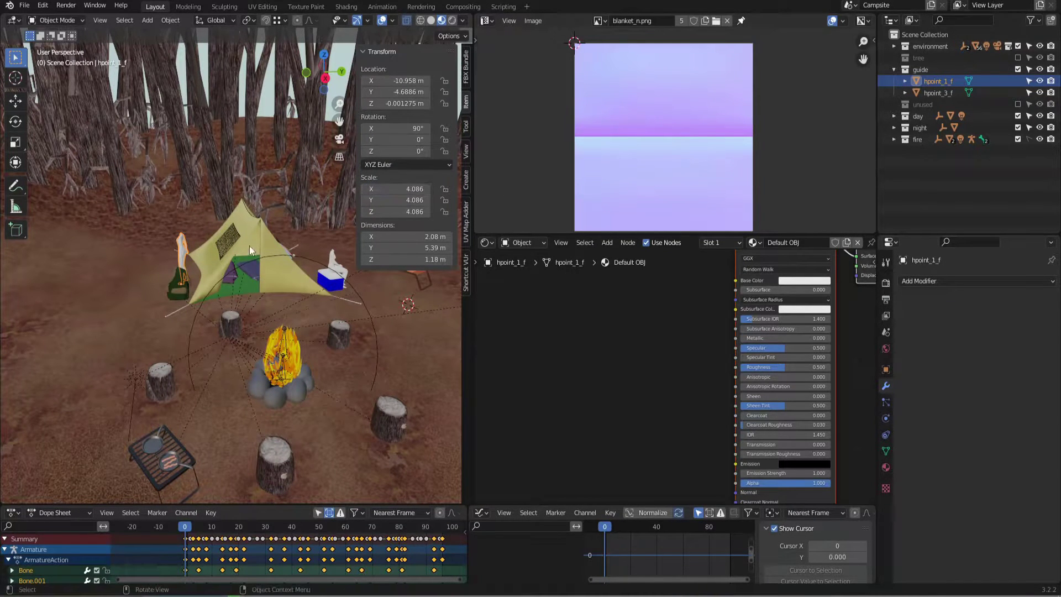
middle_drag(268, 243, 307, 326)
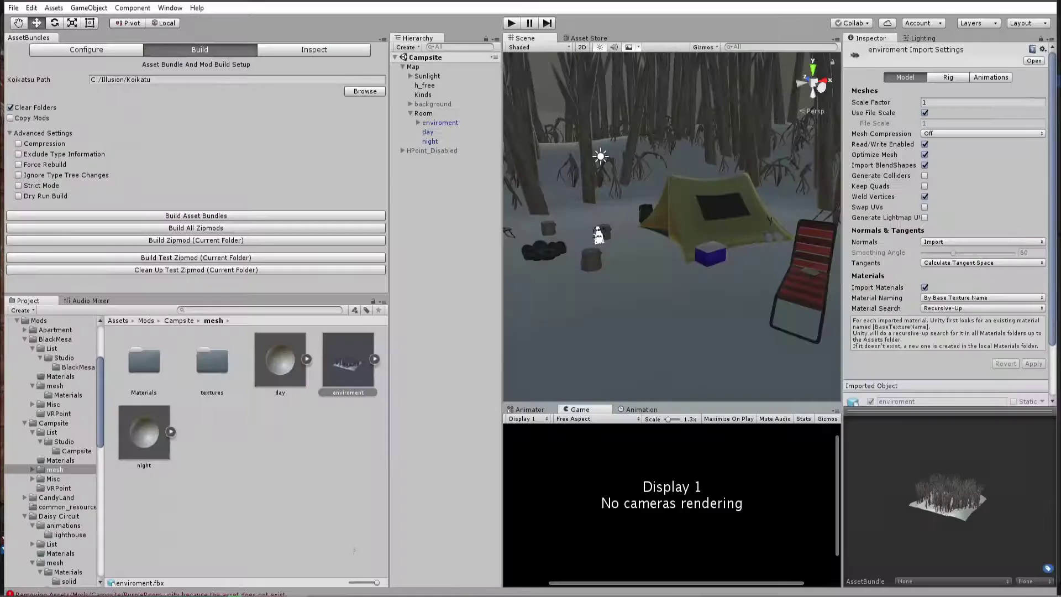
Switch to Unity, apply a Scale Factor of 1/4.08613 to the enviroment model, and check the campsite's size against the figures.
click(938, 103)
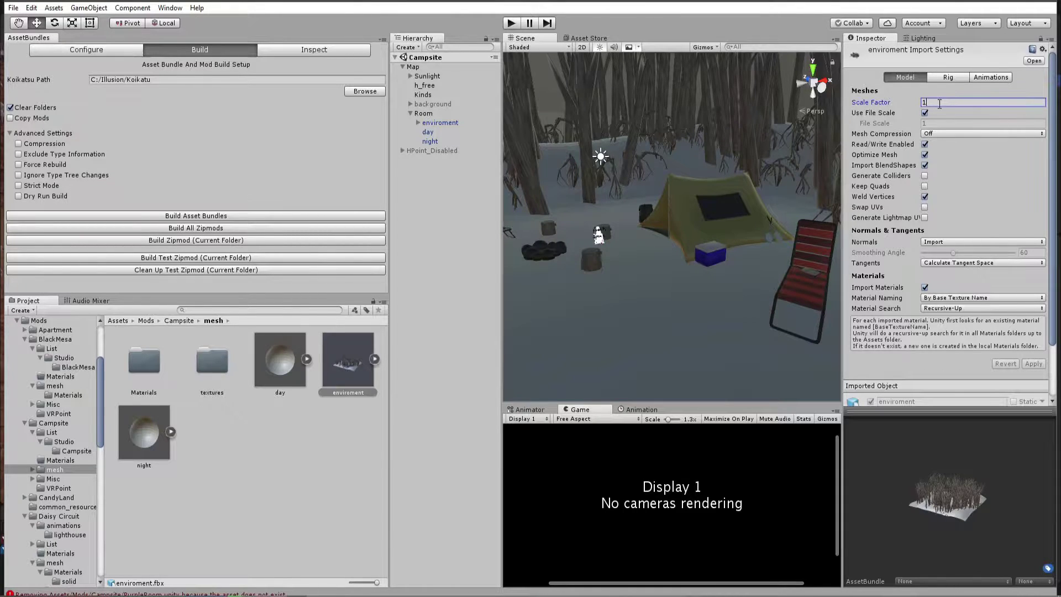
text(/4.08613)
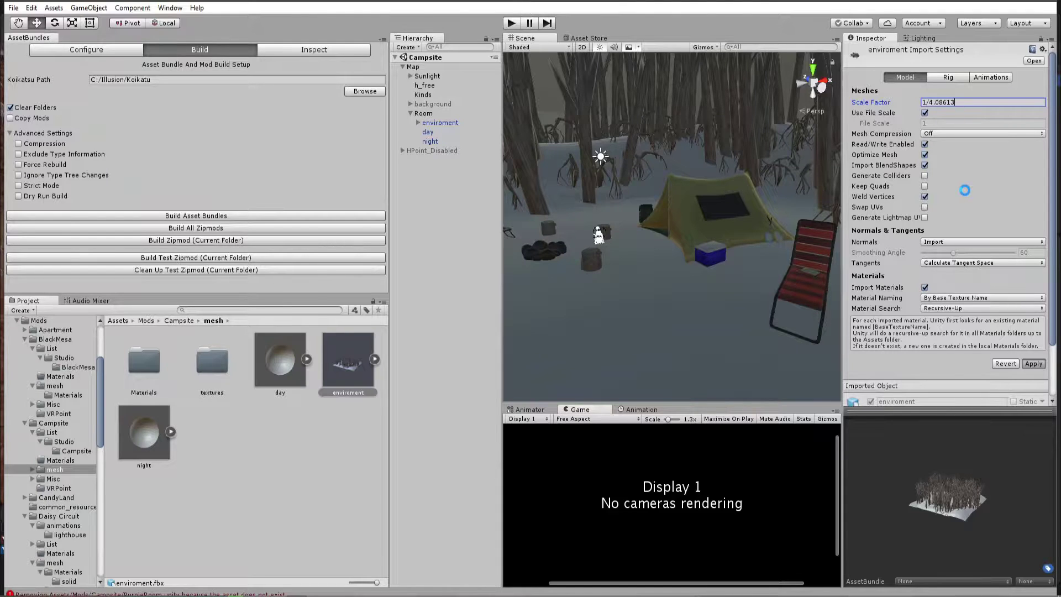
right_drag(760, 247, 807, 261)
key(w)
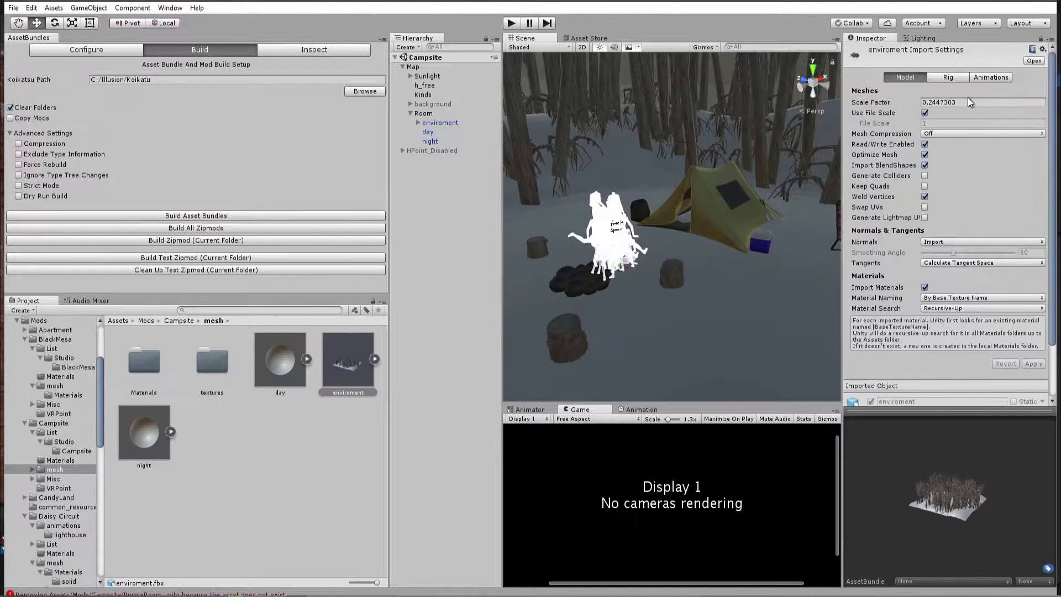
right_drag(660, 245, 739, 241)
key(w)
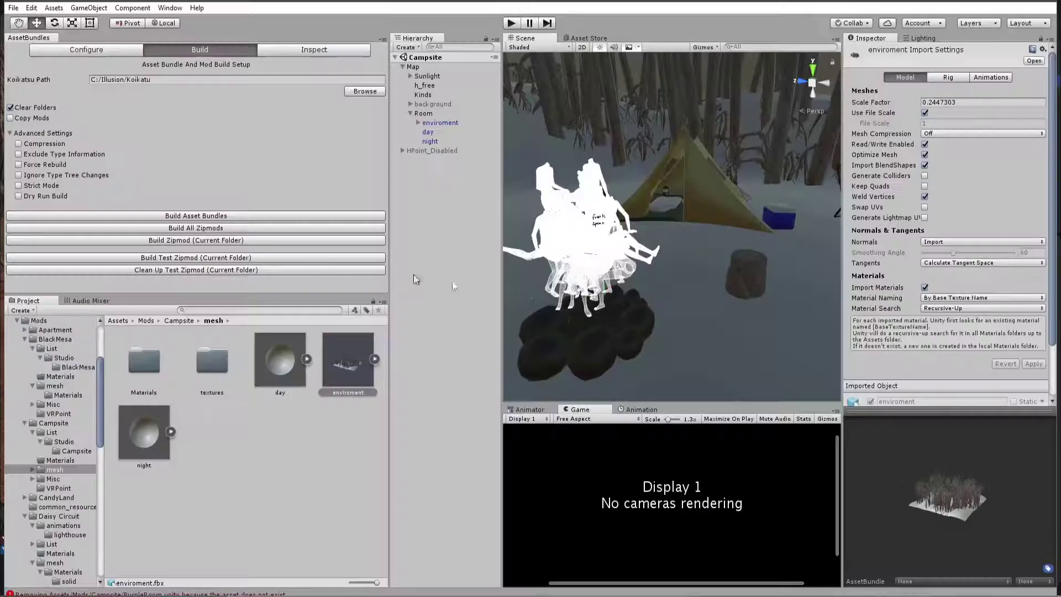
right_drag(741, 241, 697, 242)
key(w)
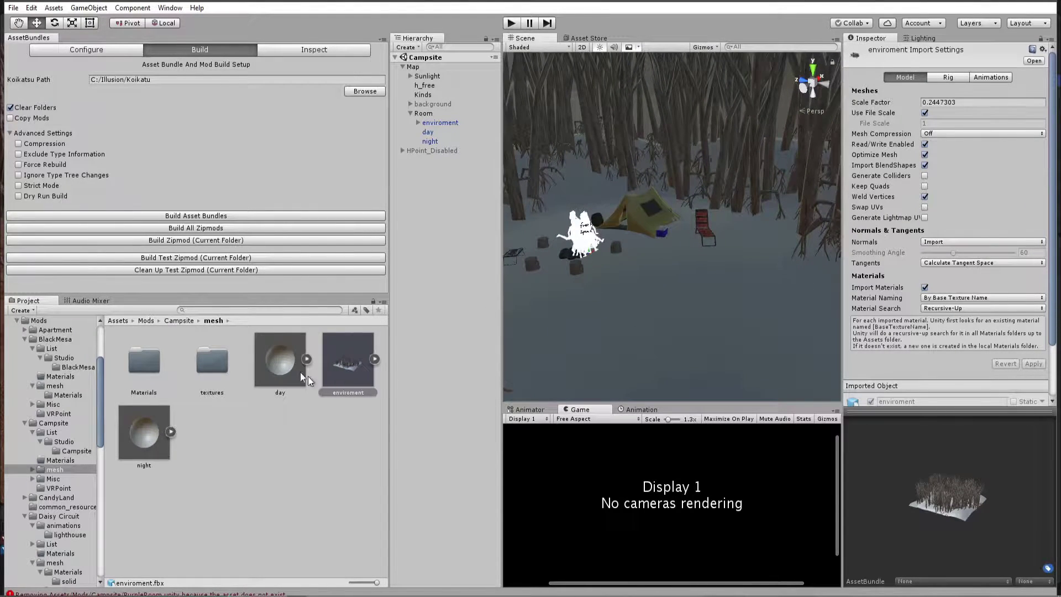
Browse up to the Mods folder and inspect the map number stored in the latest map id asset.
click(174, 320)
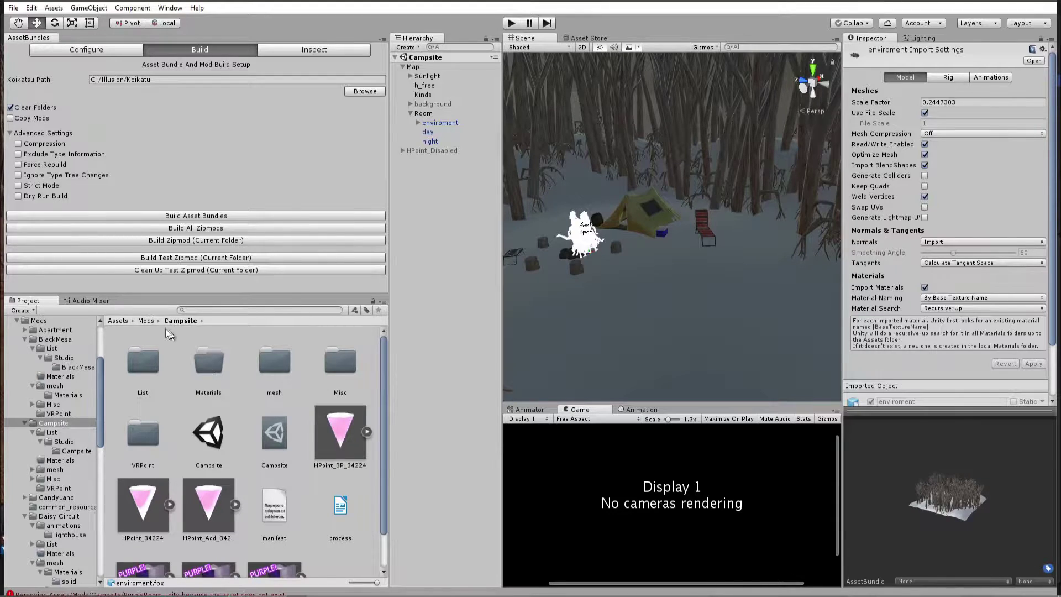
click(147, 321)
scroll(212, 409, down, 2)
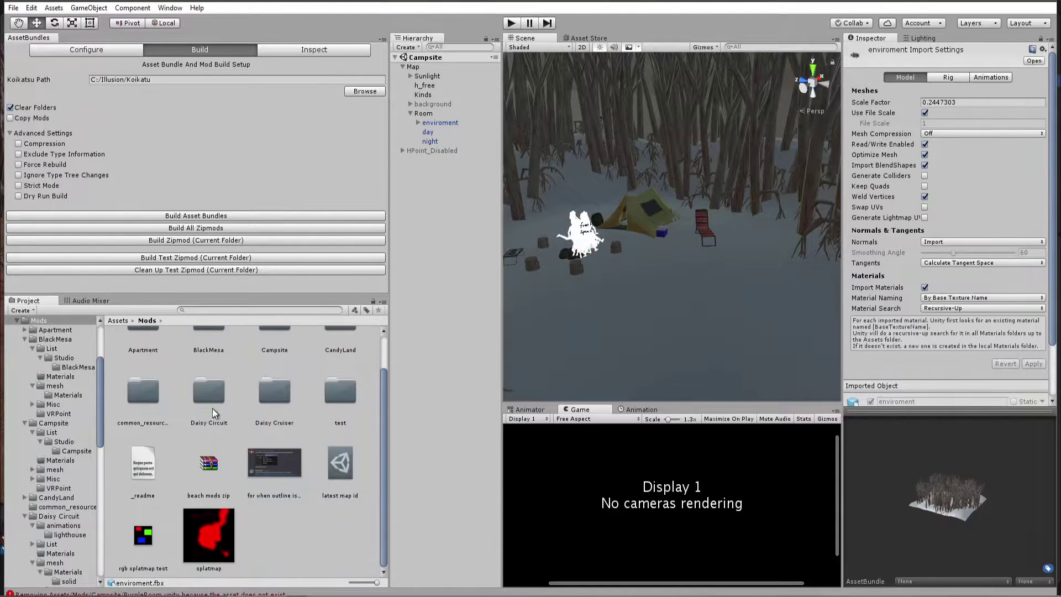
click(295, 526)
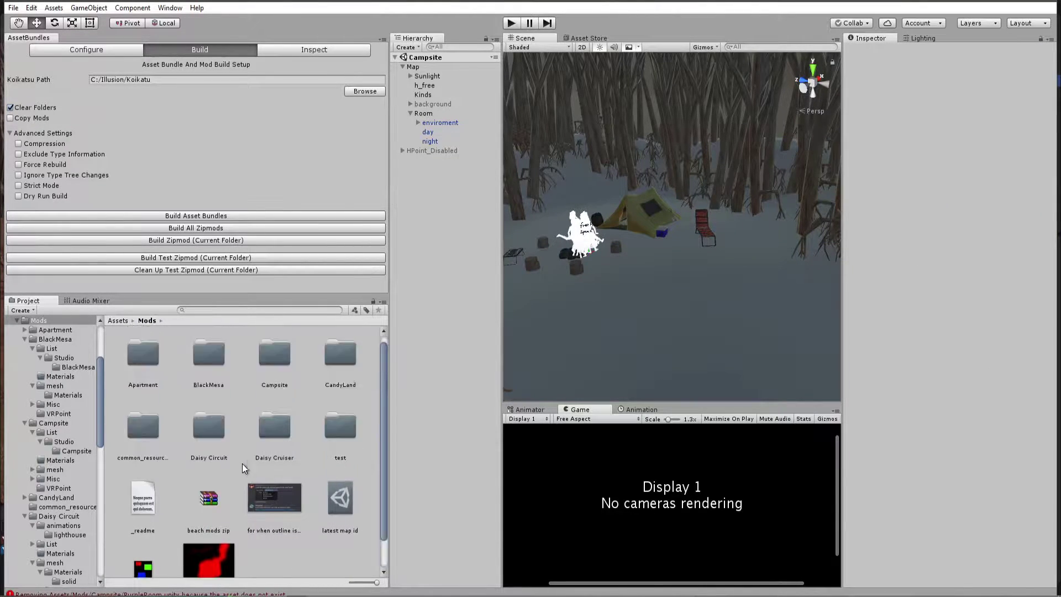
scroll(224, 428, up, 1)
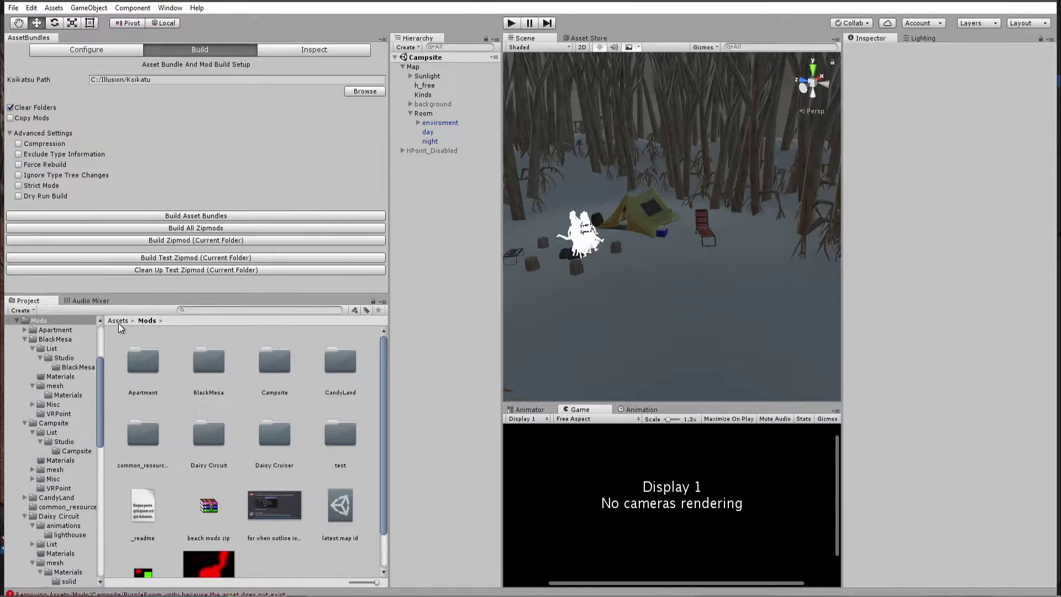
click(342, 509)
scroll(337, 507, down, 1)
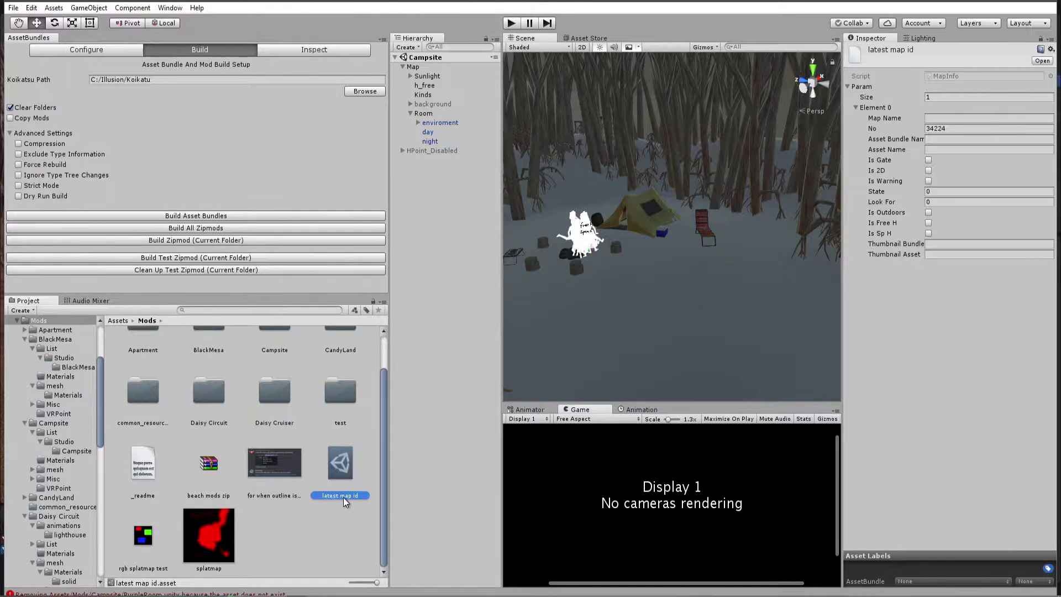
click(948, 128)
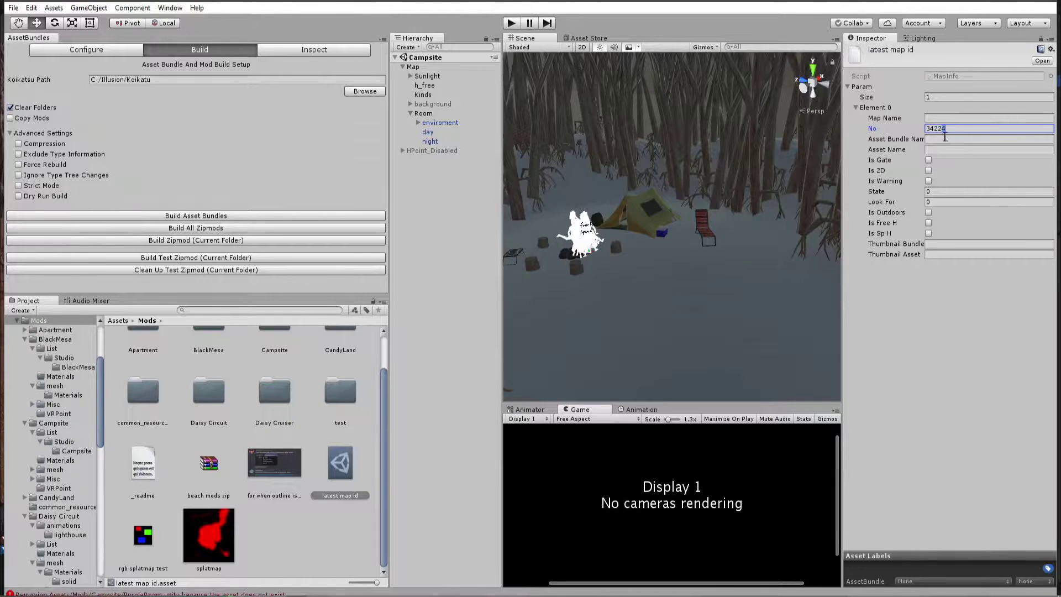
Open the Campsite mod folder, look into its Materials folder, and go back to the Campsite folder.
right_drag(728, 251, 657, 272)
key(w)
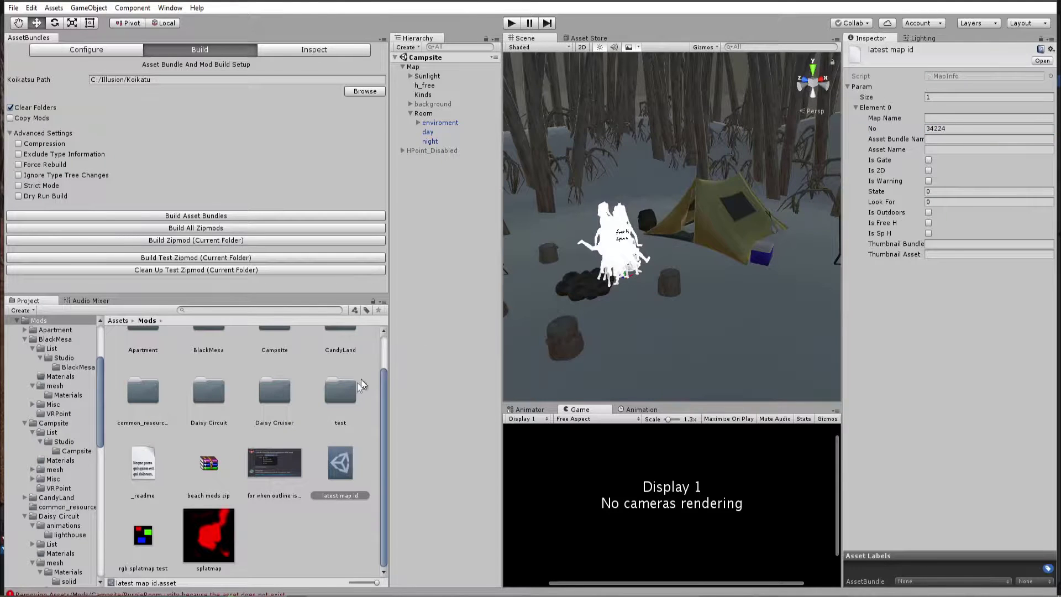
click(298, 539)
click(333, 473)
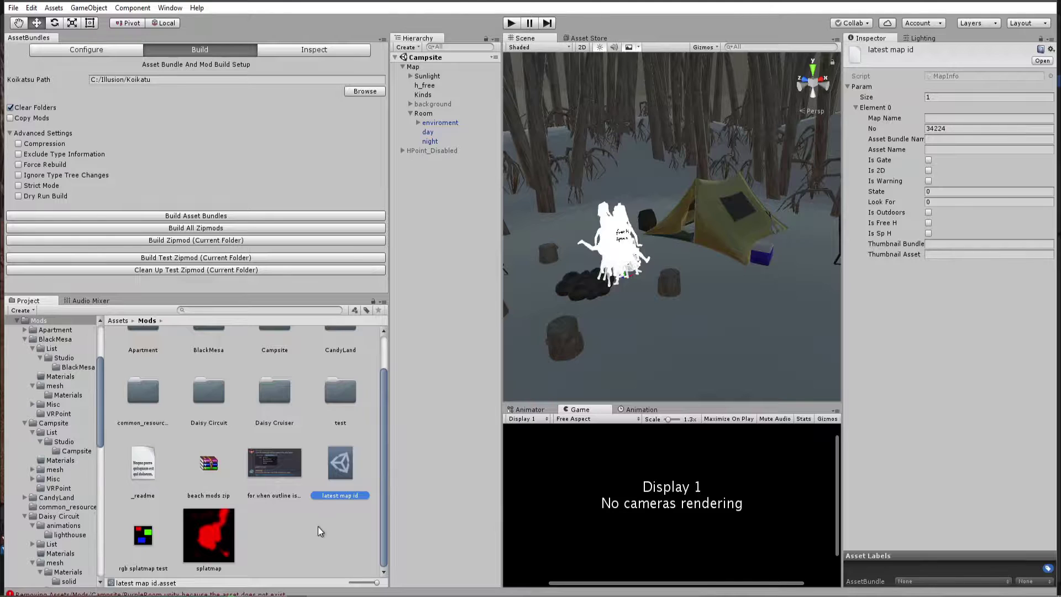
double_click(275, 347)
right_drag(663, 297, 483, 339)
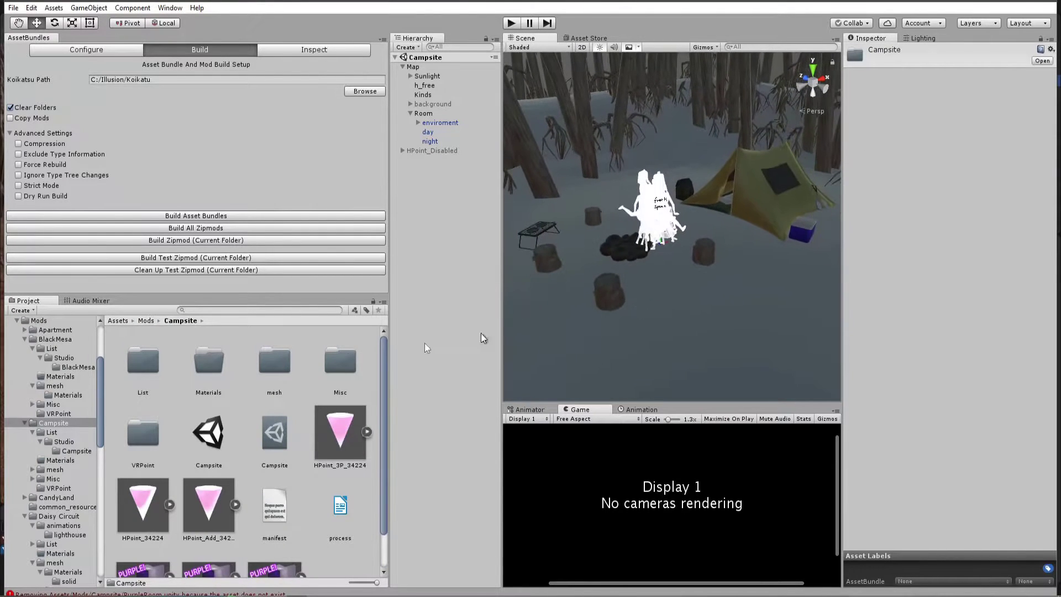
double_click(209, 361)
right_drag(558, 332, 564, 209)
click(163, 321)
click(166, 322)
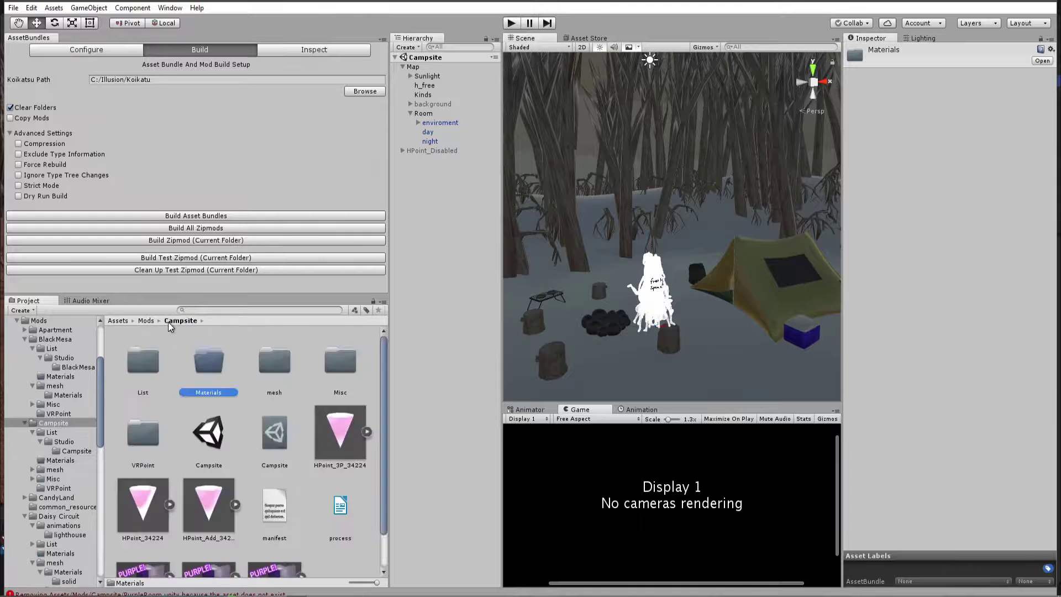
Open the Materials folder inside the Campsite mesh folder and look through its materials.
double_click(274, 370)
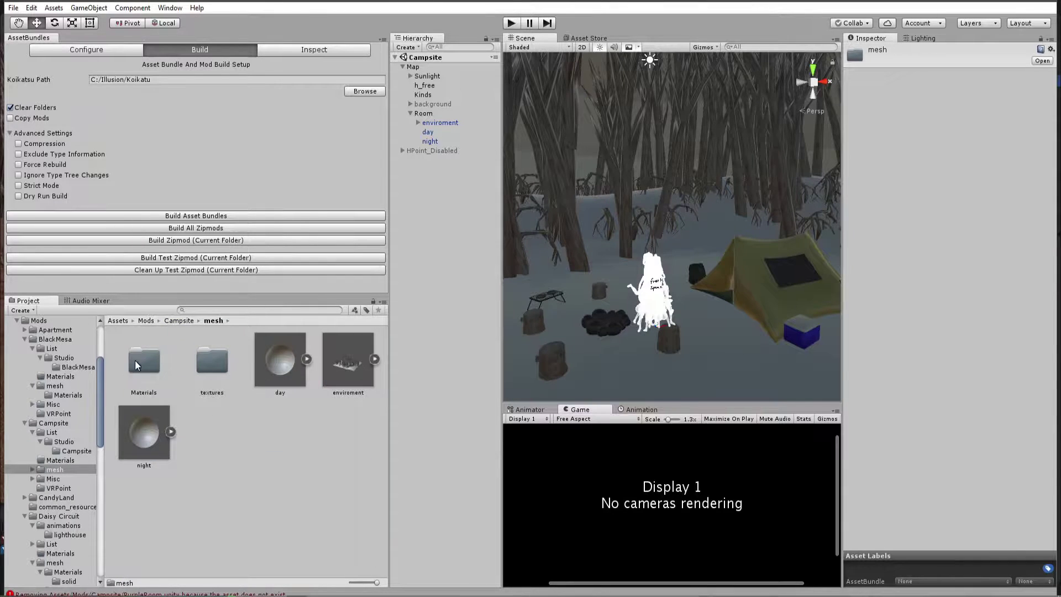
double_click(135, 360)
scroll(231, 403, down, 10)
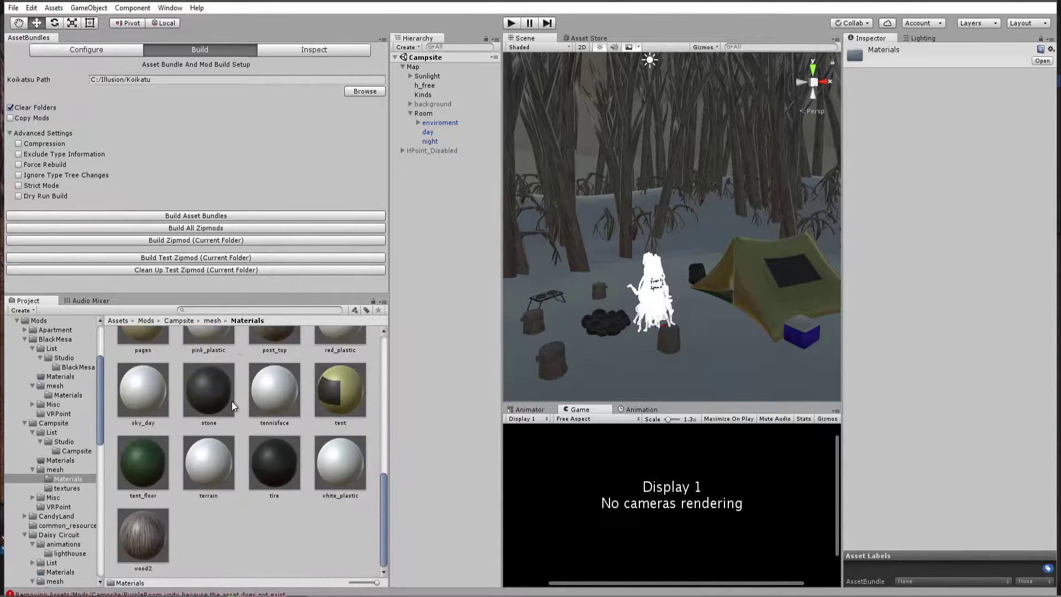
scroll(221, 420, up, 10)
Select all the mesh materials from backpack_body to wood2 and turn off their Specular Highlights and Reflections.
click(141, 377)
scroll(180, 381, down, 10)
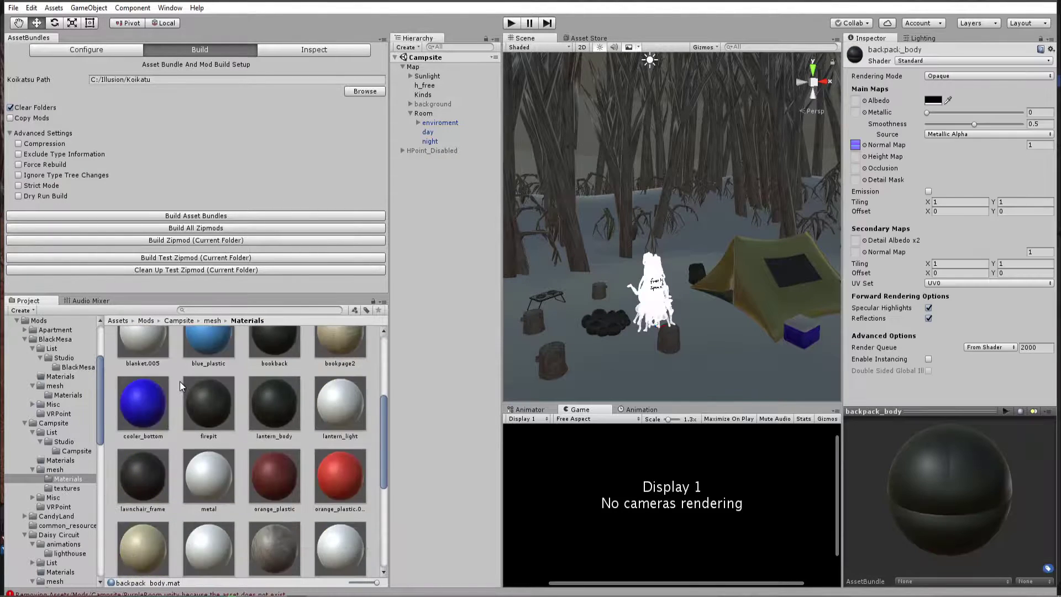
shift+click(152, 529)
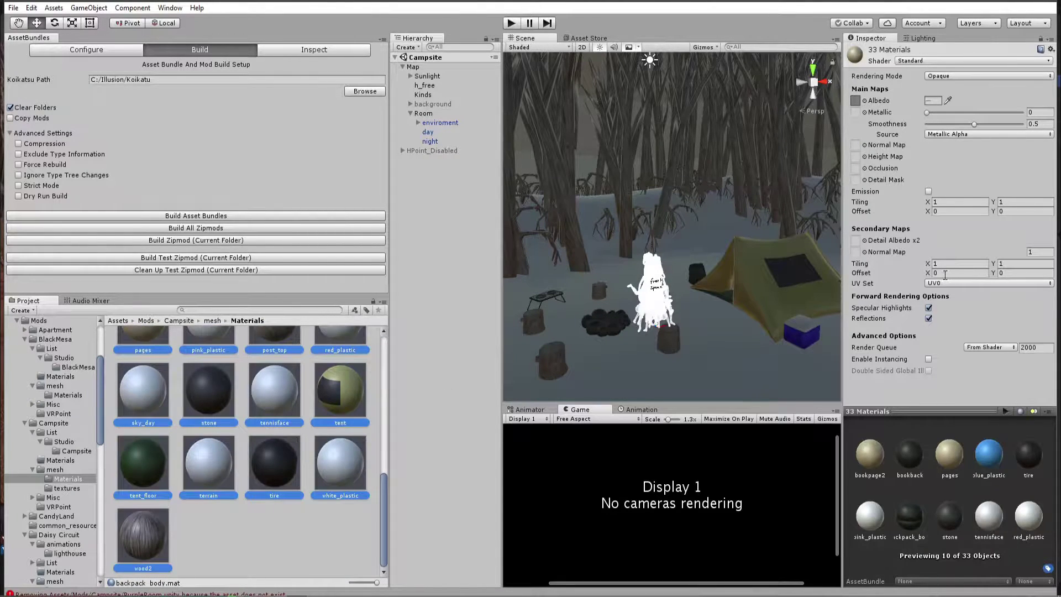
click(929, 308)
click(929, 318)
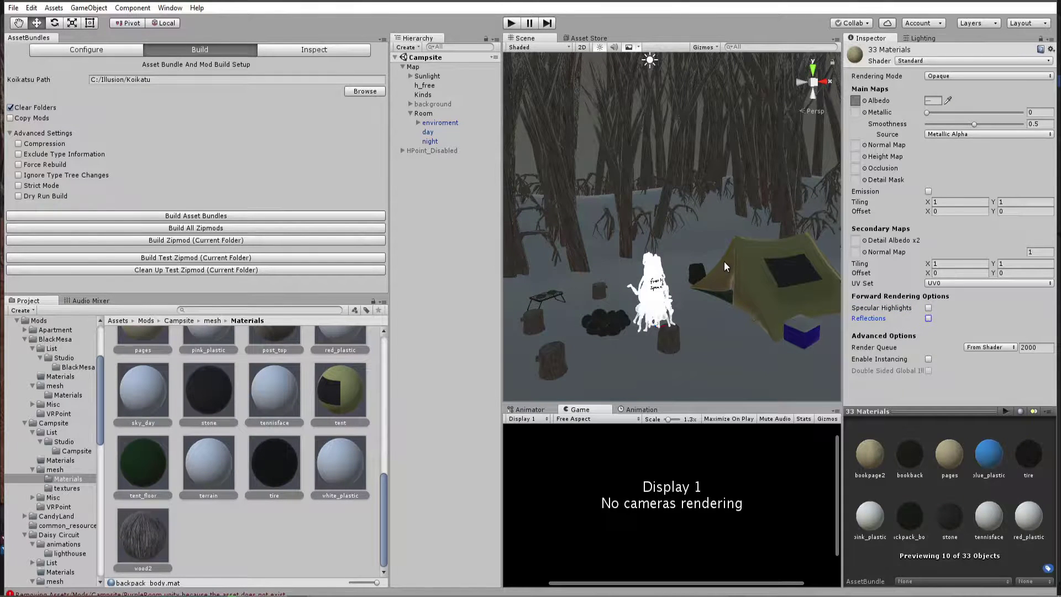
Examine the tent and snowy ground with reflections off, clear the material selection, and look over the material previews.
right_drag(730, 249, 795, 292)
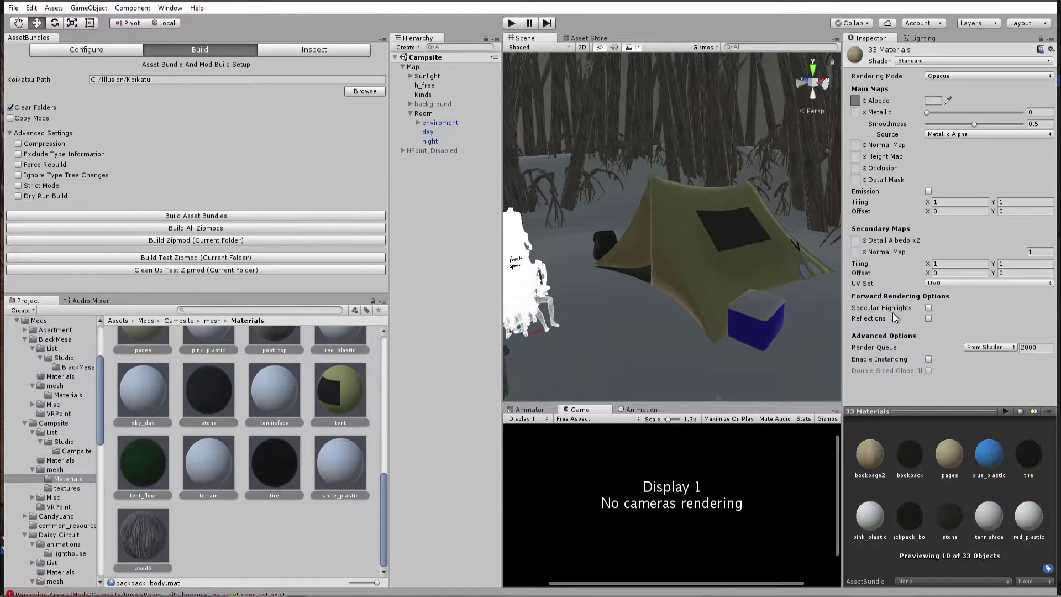
alt+drag(667, 239, 628, 236)
right_drag(699, 260, 724, 264)
alt+drag(723, 264, 647, 243)
click(236, 527)
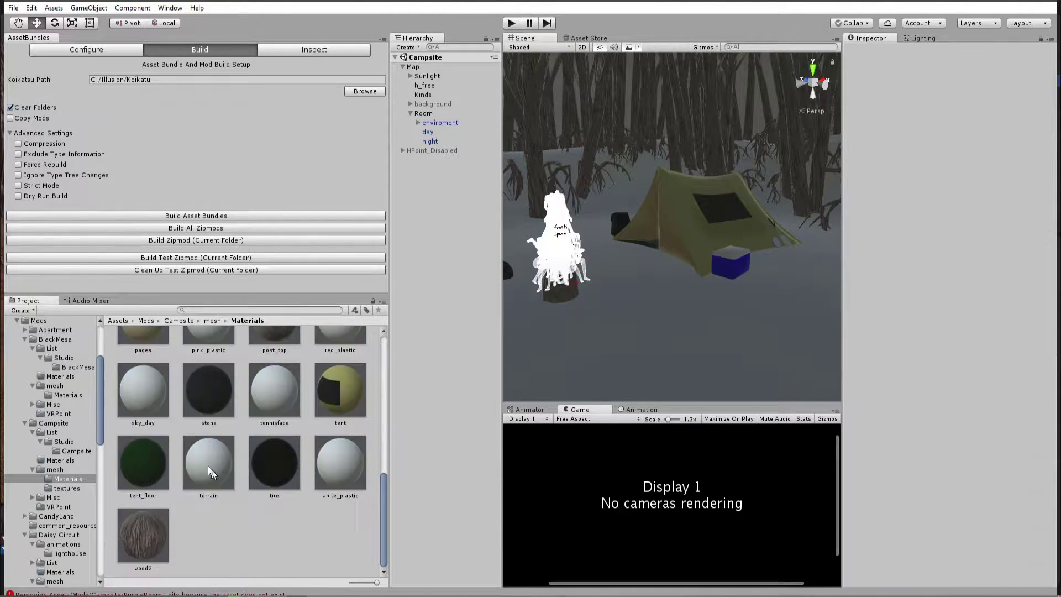
scroll(208, 467, up, 10)
scroll(218, 421, down, 10)
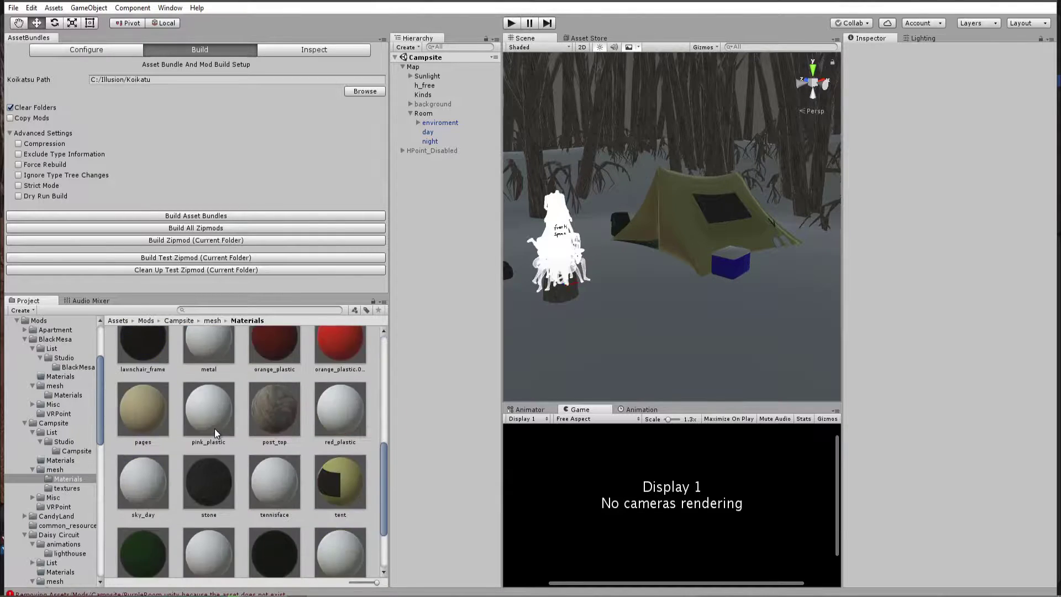
Find the lantern inside the tent and set the metal material's Metallic value to 1.
alt+drag(568, 301, 785, 248)
scroll(275, 443, up, 5)
right_drag(597, 277, 603, 317)
key(w)
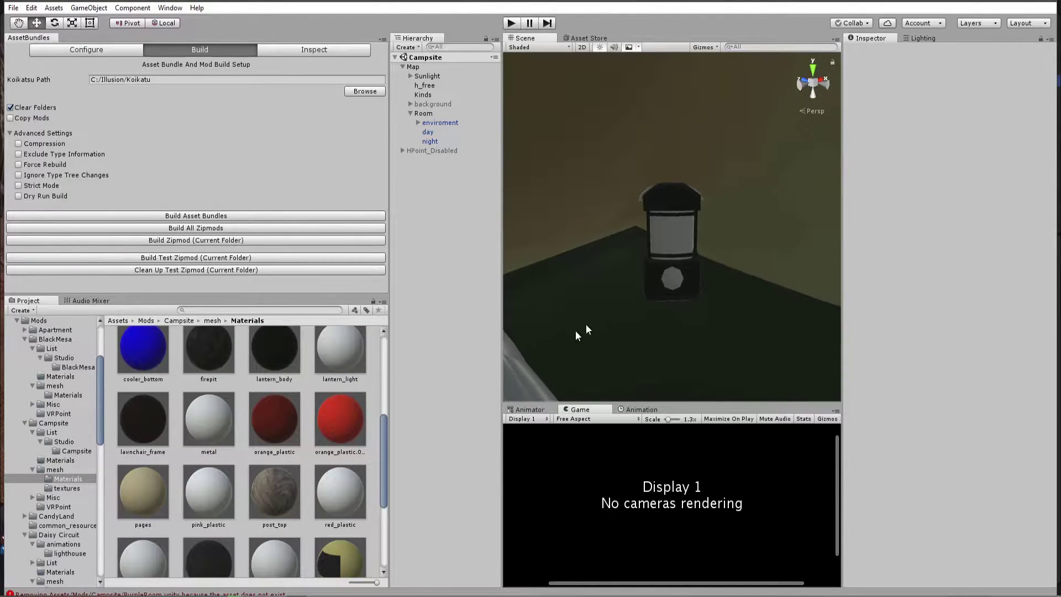
click(226, 436)
right_drag(631, 270, 532, 273)
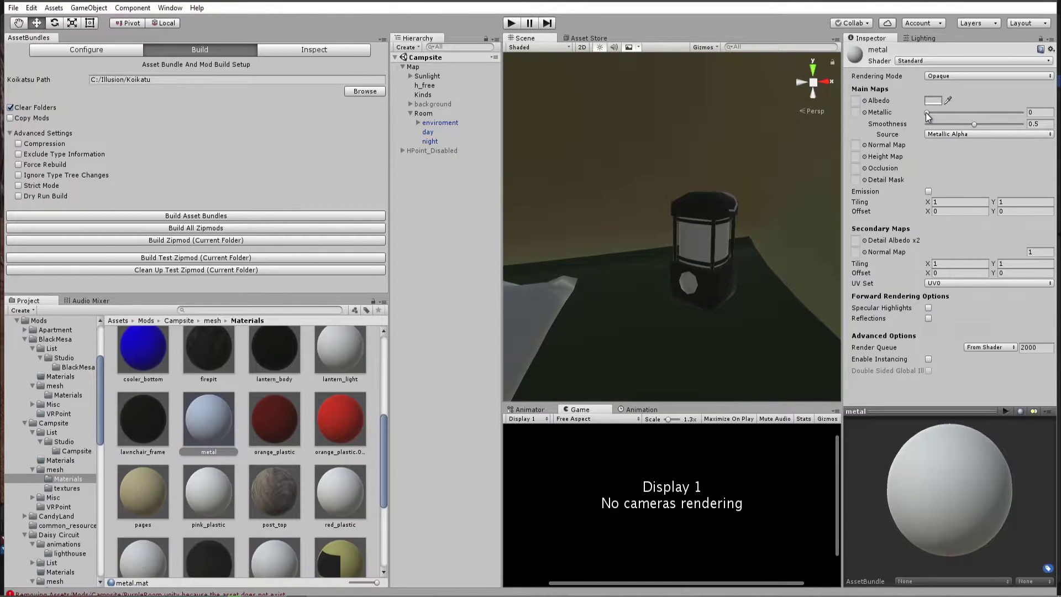
drag(928, 115, 1056, 119)
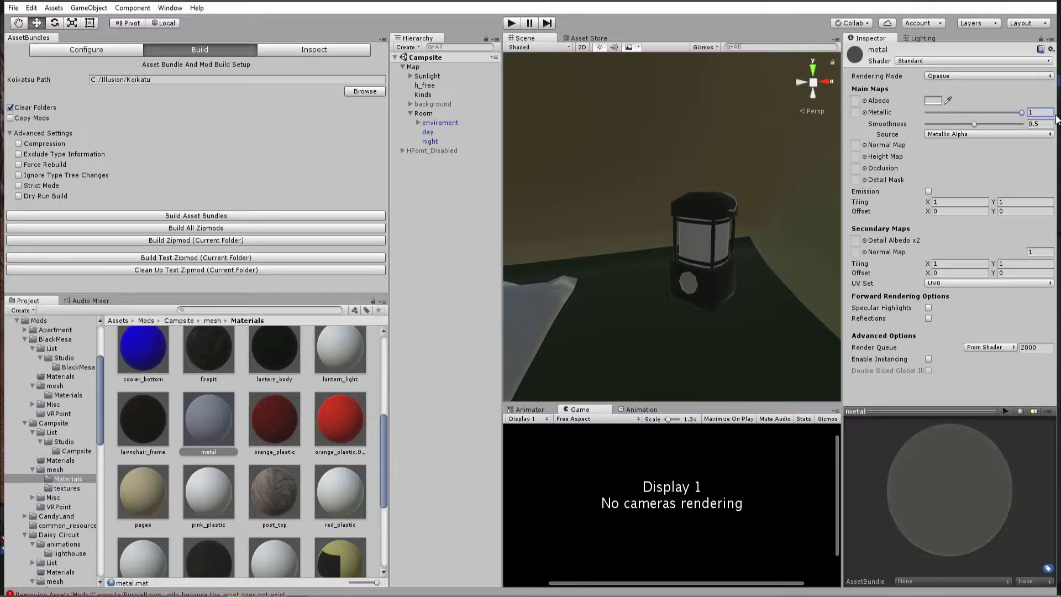
Select the lantern and turn Specular Highlights and Reflections back on for its metal material.
click(703, 265)
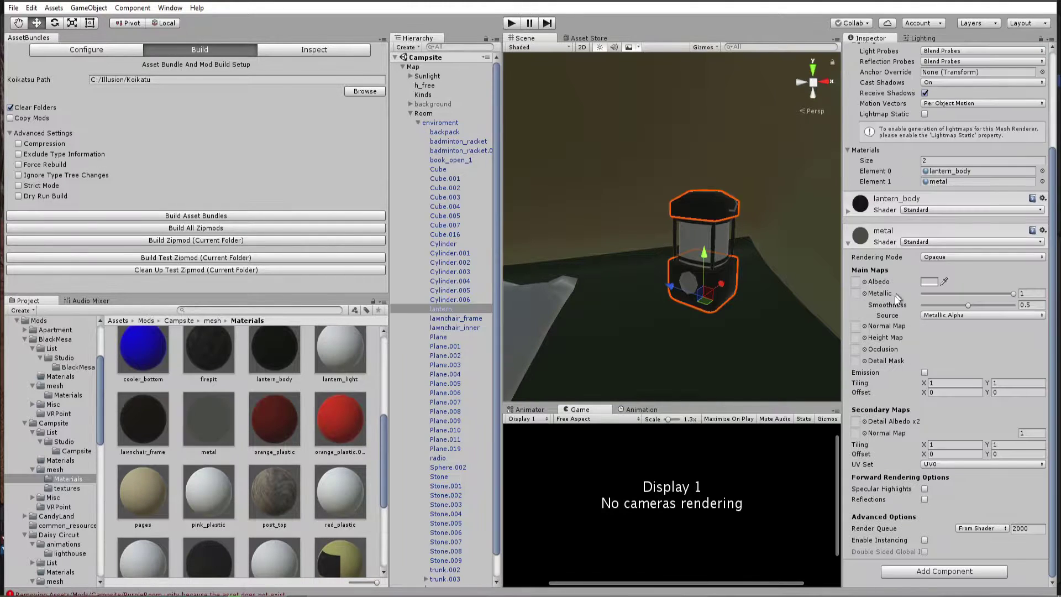
alt+drag(725, 301, 702, 349)
key(f)
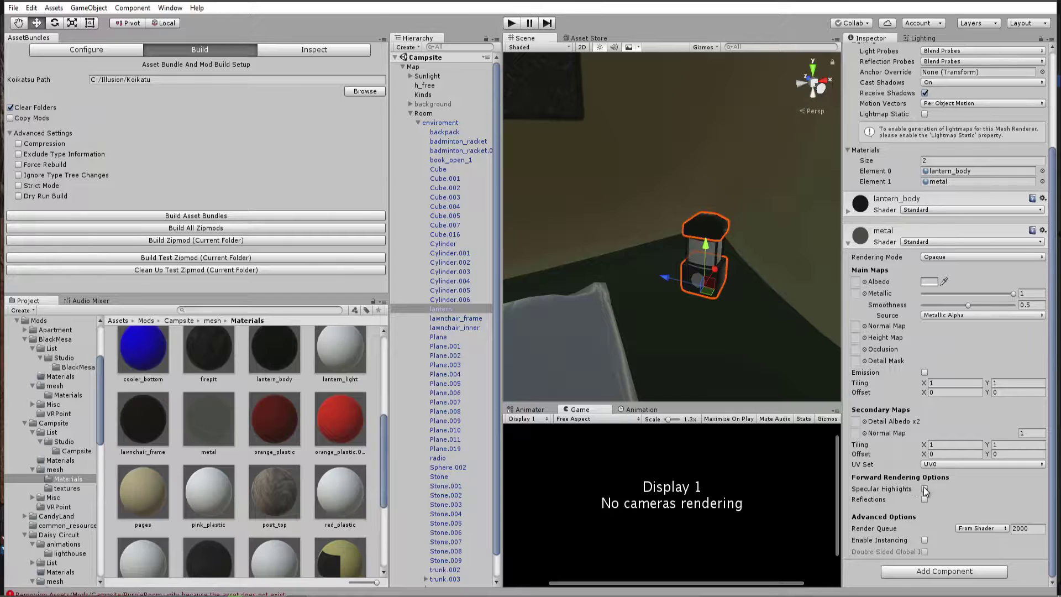
mouse_move(740, 288)
alt+mouse_down()
mouse_move(706, 292)
mouse_move(518, 244)
mouse_move(727, 289)
alt+mouse_up()
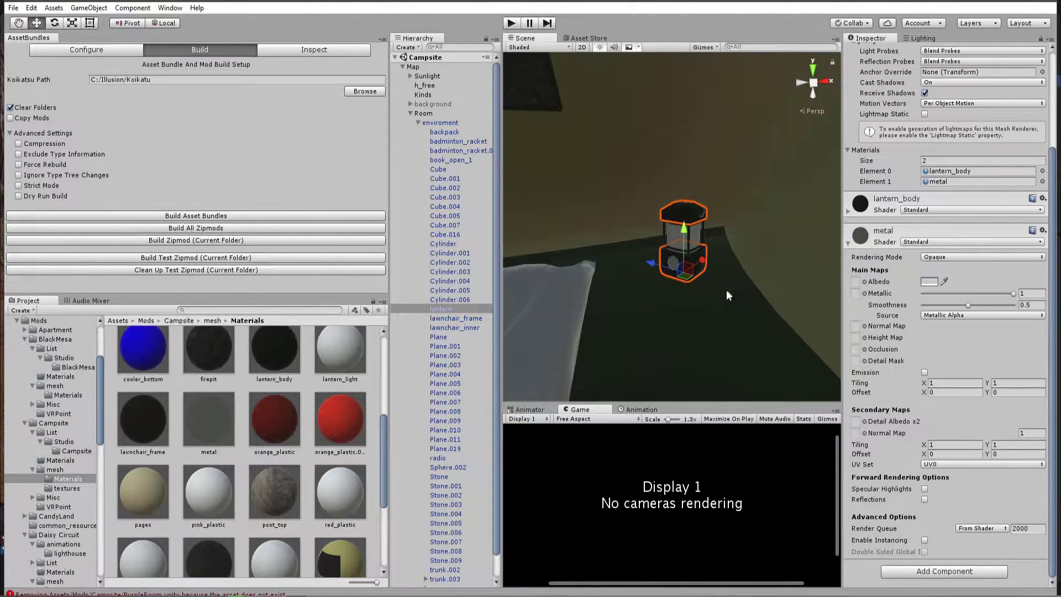
click(924, 490)
click(925, 500)
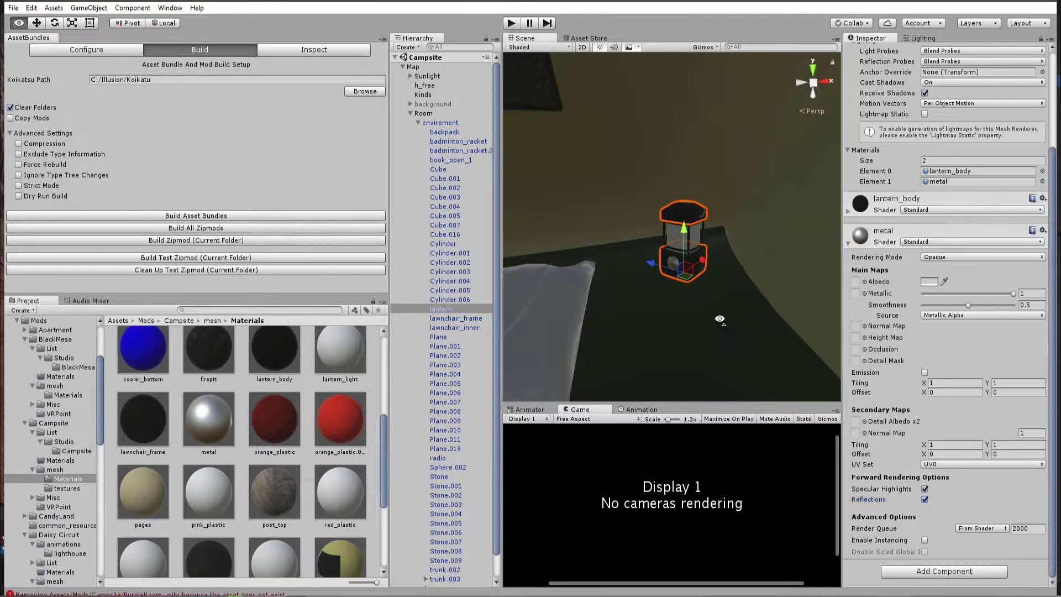
Examine the lantern and the tent's interior and entrance from several angles and distances.
key(f)
alt+drag(699, 249, 897, 257)
scroll(677, 236, down, 10)
scroll(901, 258, down, 6)
right_drag(901, 258, 710, 265)
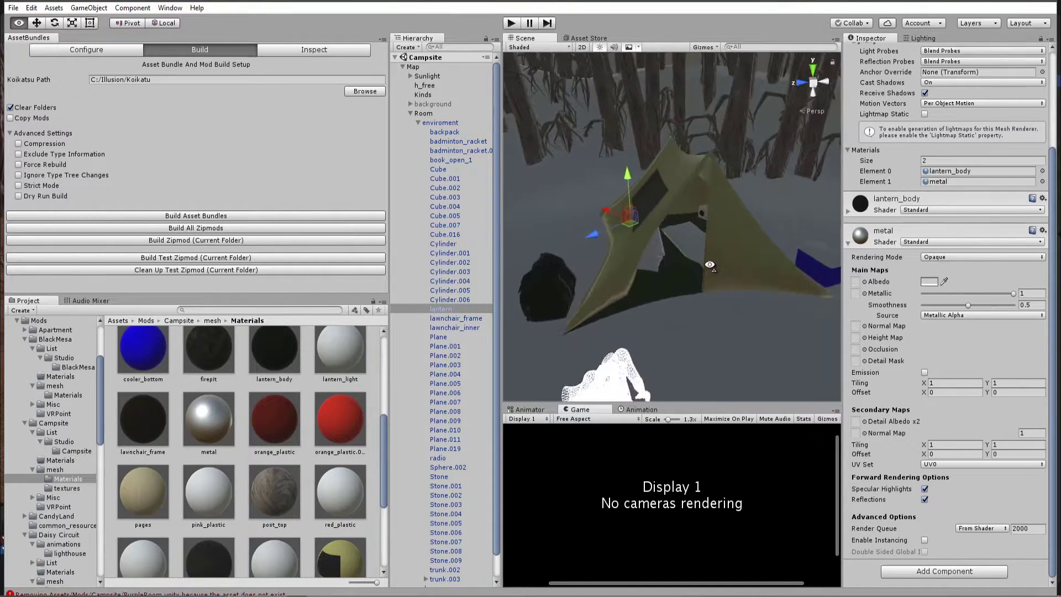
scroll(710, 265, up, 10)
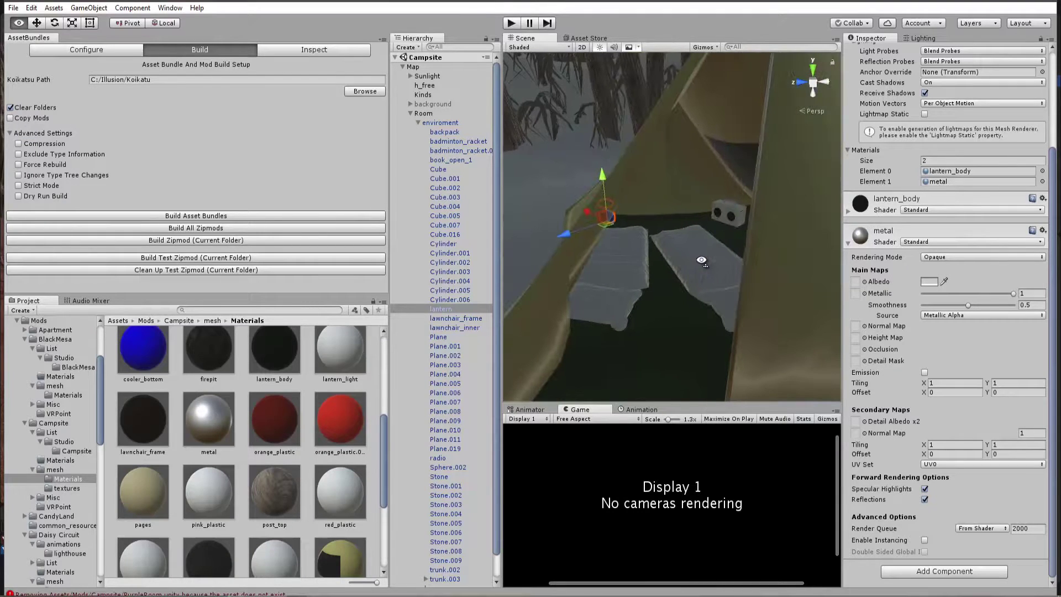
scroll(697, 258, down, 4)
scroll(691, 256, up, 8)
alt+drag(694, 256, 603, 238)
right_drag(603, 238, 732, 249)
key(s)
alt+drag(732, 251, 656, 275)
scroll(683, 246, up, 7)
key(s)
right_drag(655, 275, 687, 270)
key(q)
alt+drag(675, 263, 677, 273)
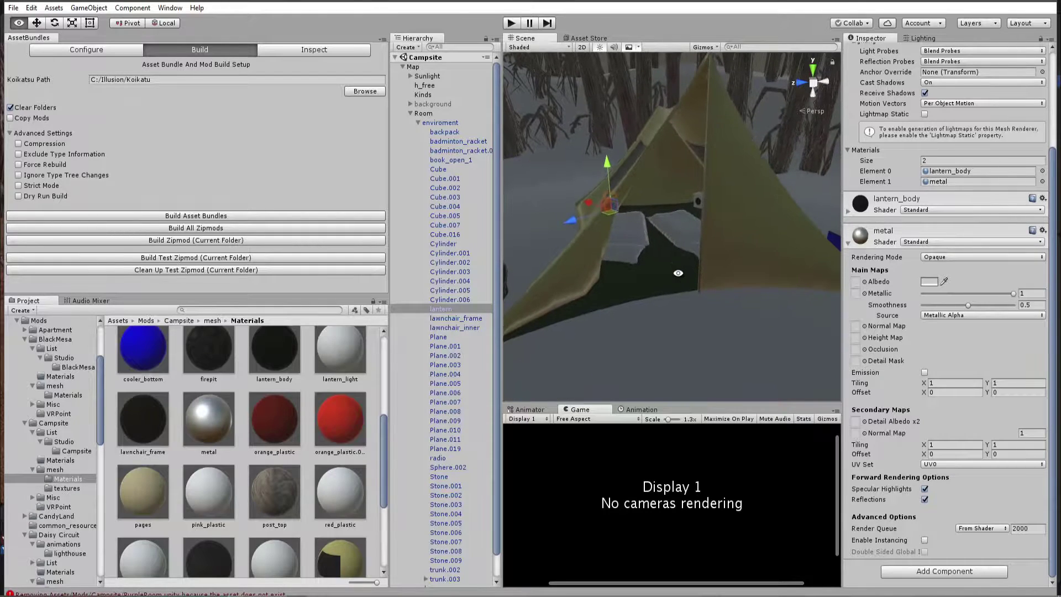
middle_drag(668, 218, 669, 248)
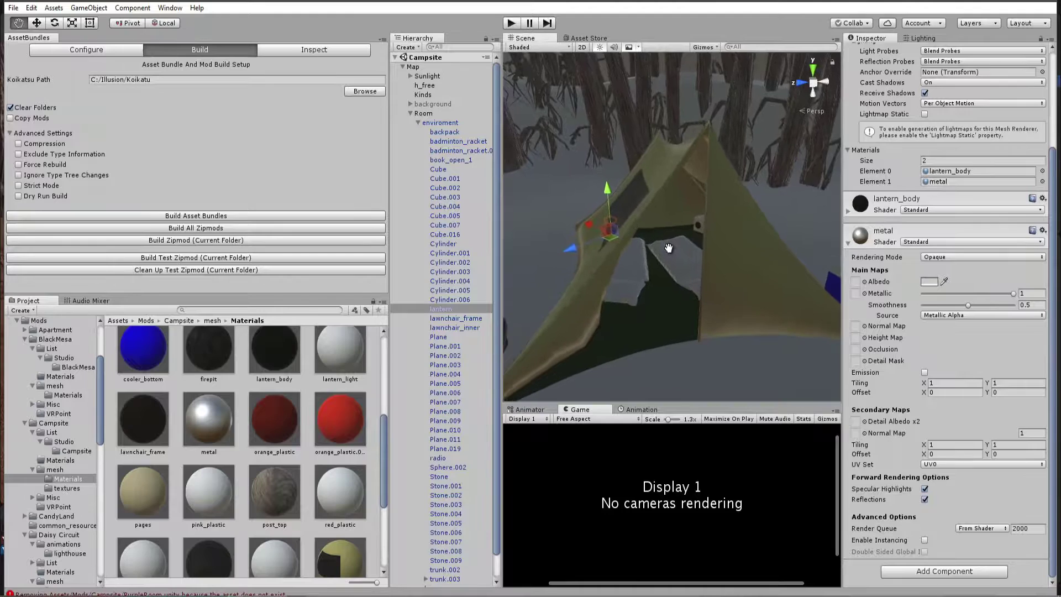
alt+drag(668, 247, 676, 236)
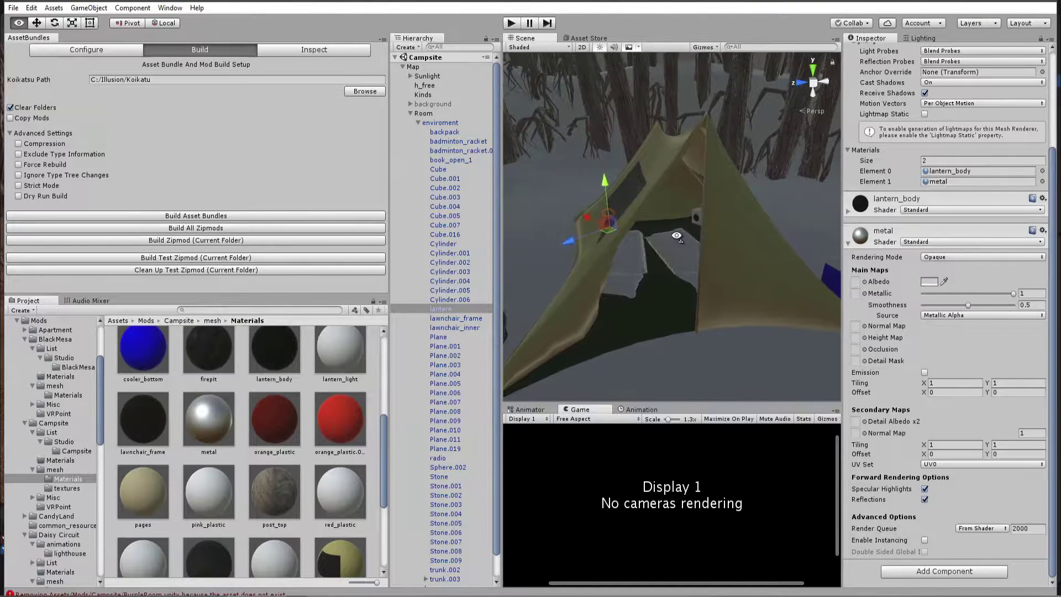
Add a Reflection Probe inside the tent and view it beside the lantern.
click(411, 48)
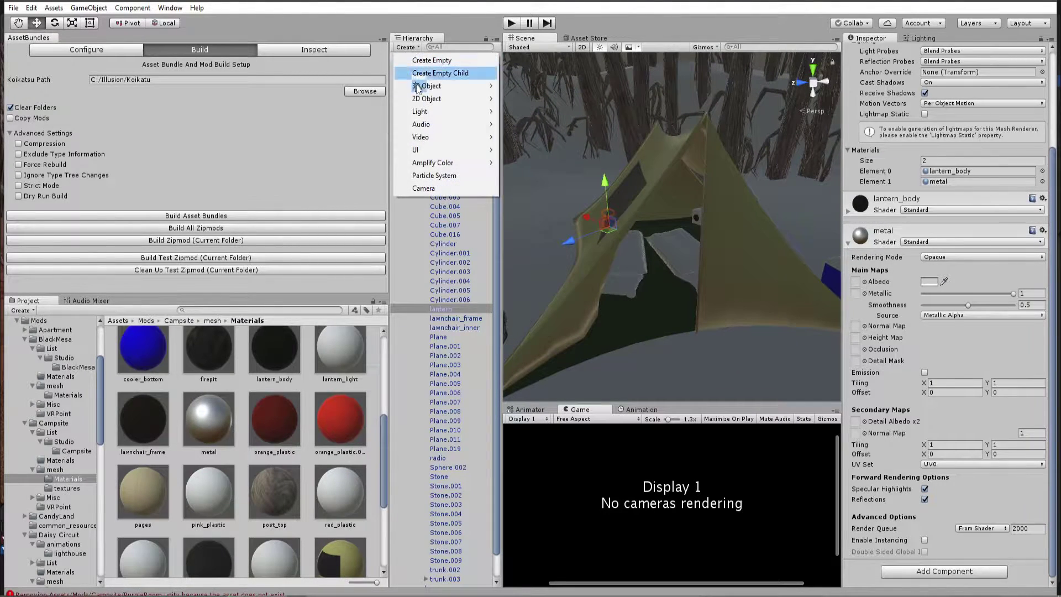
mouse_move(455, 112)
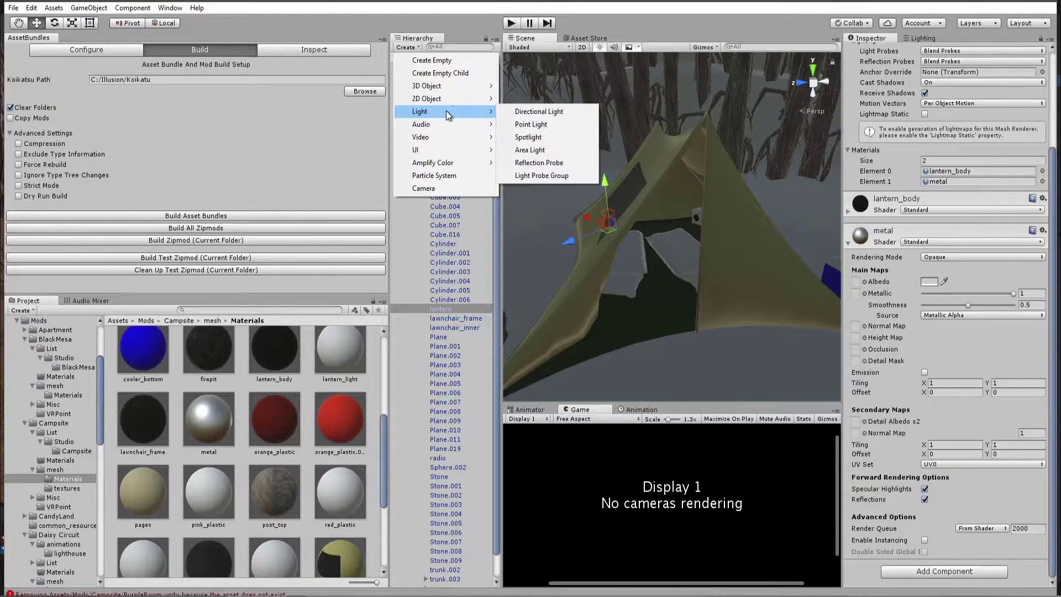
click(532, 163)
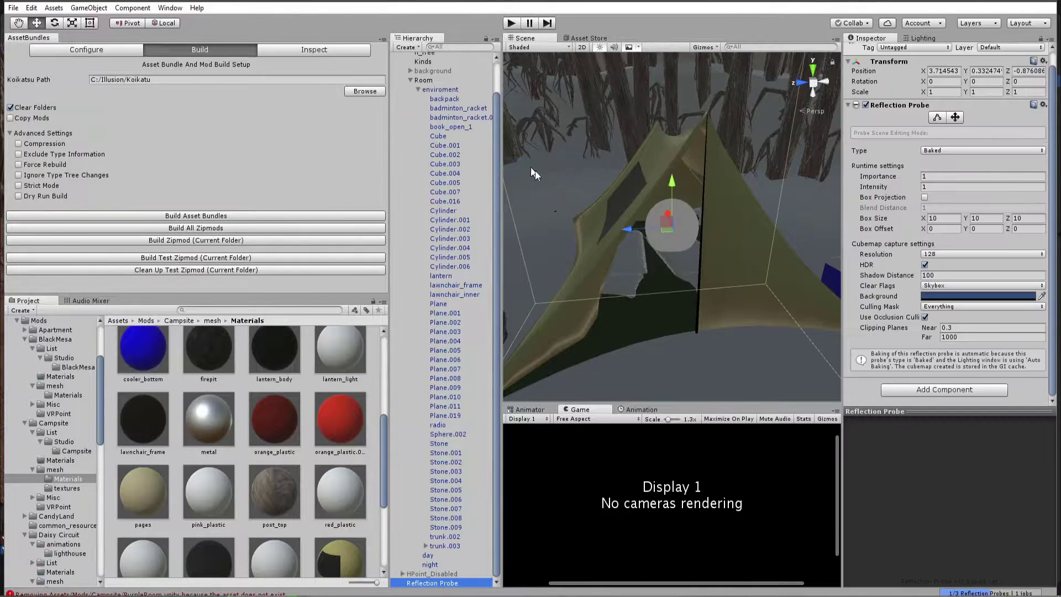
key(w)
right_drag(707, 307, 281, 284)
key(d)
key(s)
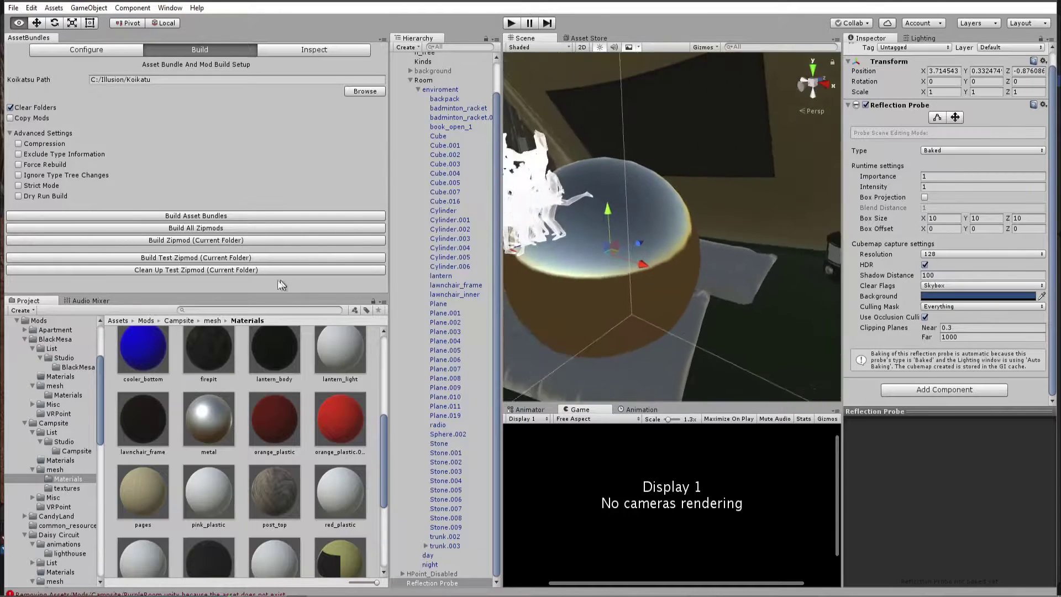
Switch the reflection probe's type to Realtime and set its cubemap resolution to 2048.
click(946, 152)
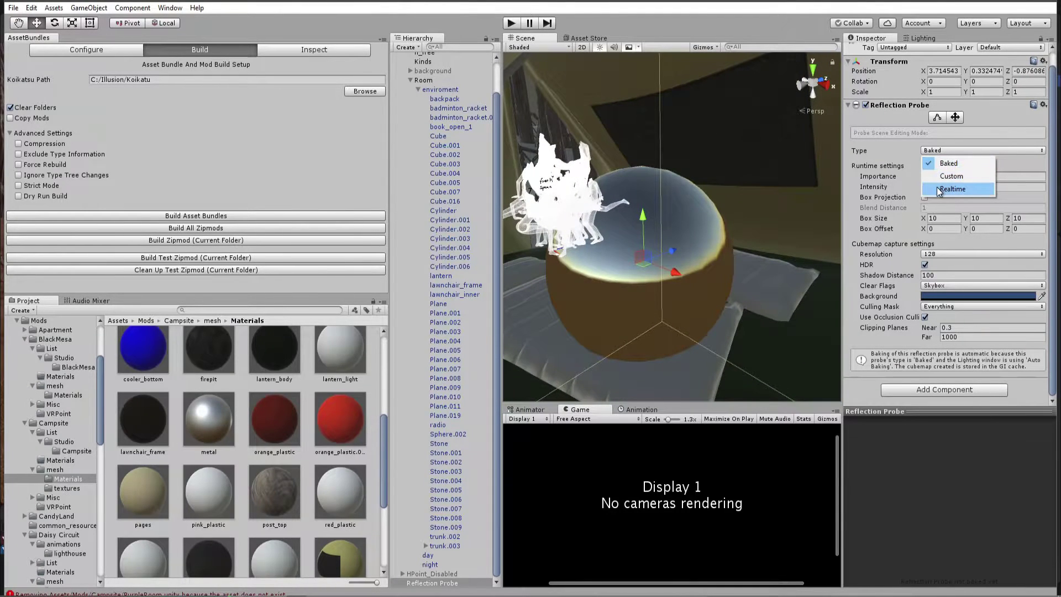
click(951, 189)
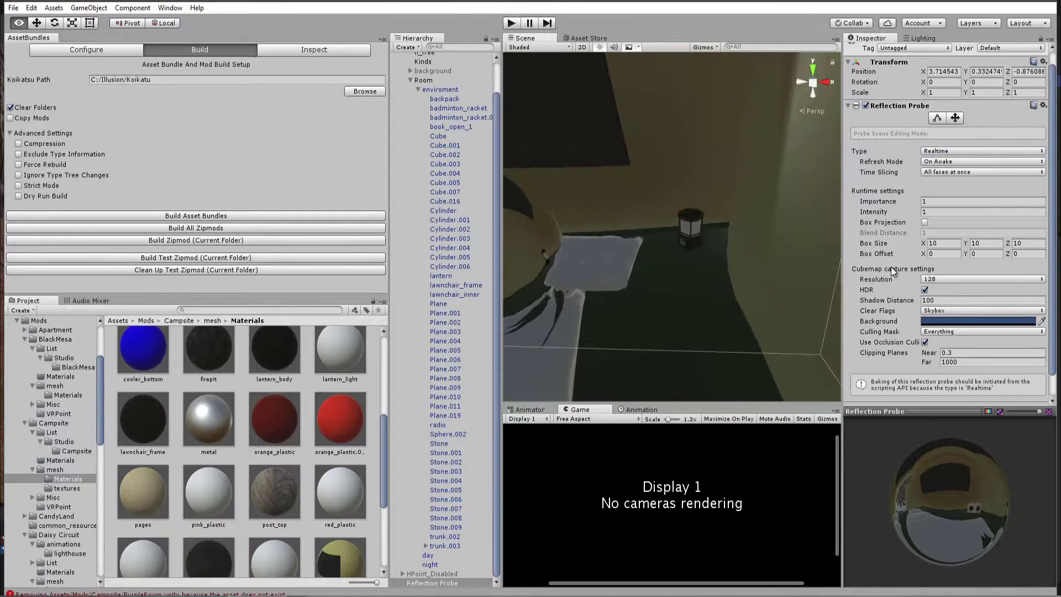
right_drag(1035, 281, 94, 285)
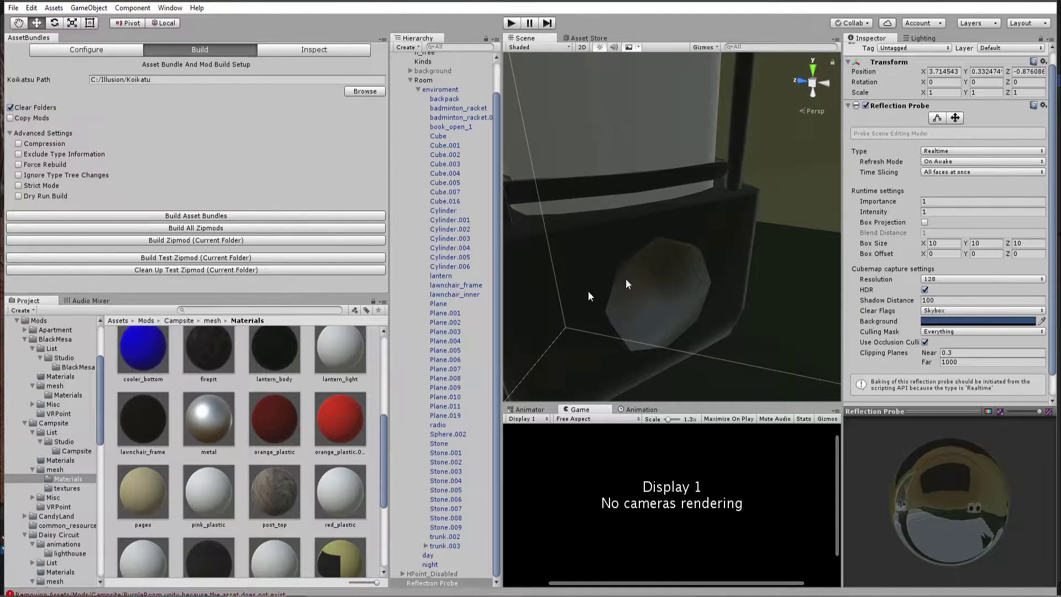
click(932, 280)
click(944, 376)
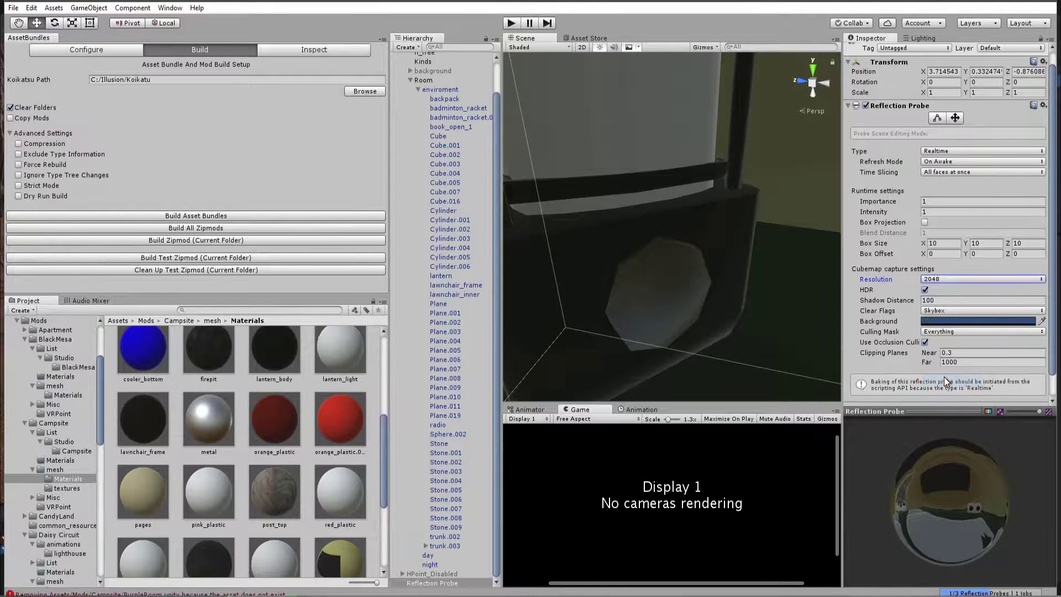
Set the metal material's Smoothness to 1 and check the reflection on the lantern.
right_drag(634, 295, 633, 297)
key(s)
alt+drag(633, 297, 635, 283)
click(206, 434)
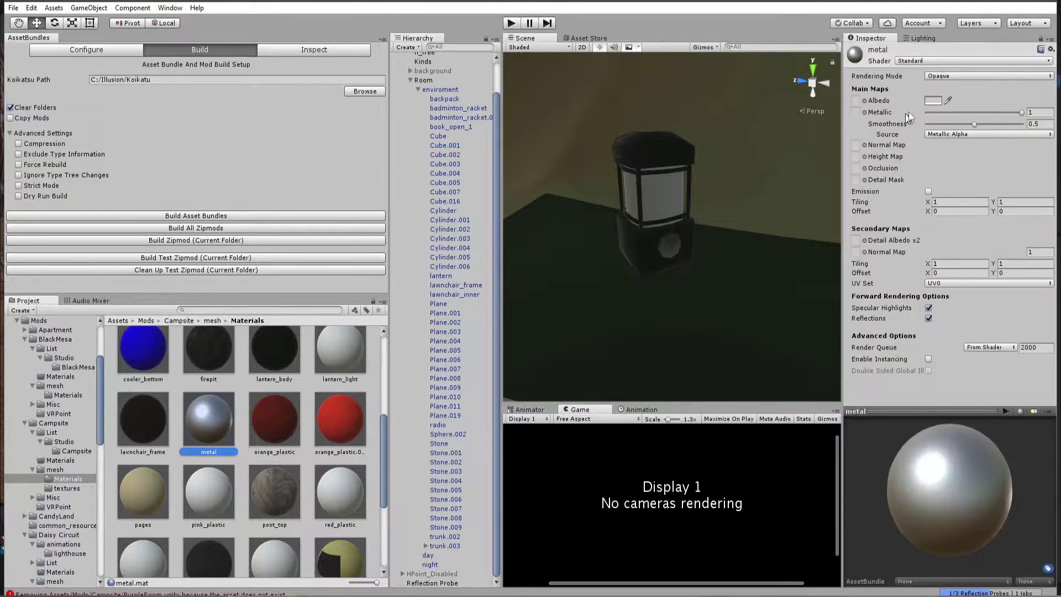
drag(973, 125, 1021, 125)
alt+drag(698, 279, 646, 220)
right_drag(668, 225, 158, 123)
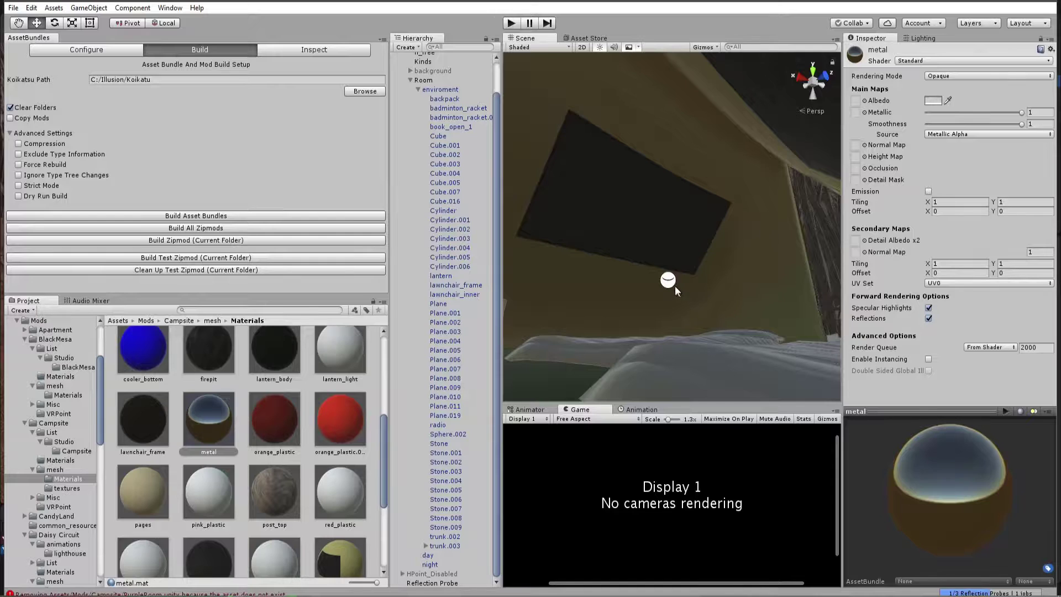
Select the reflection probe inside the tent and lower its cubemap resolution to 32, then 16.
click(669, 282)
alt+drag(630, 310, 48, 343)
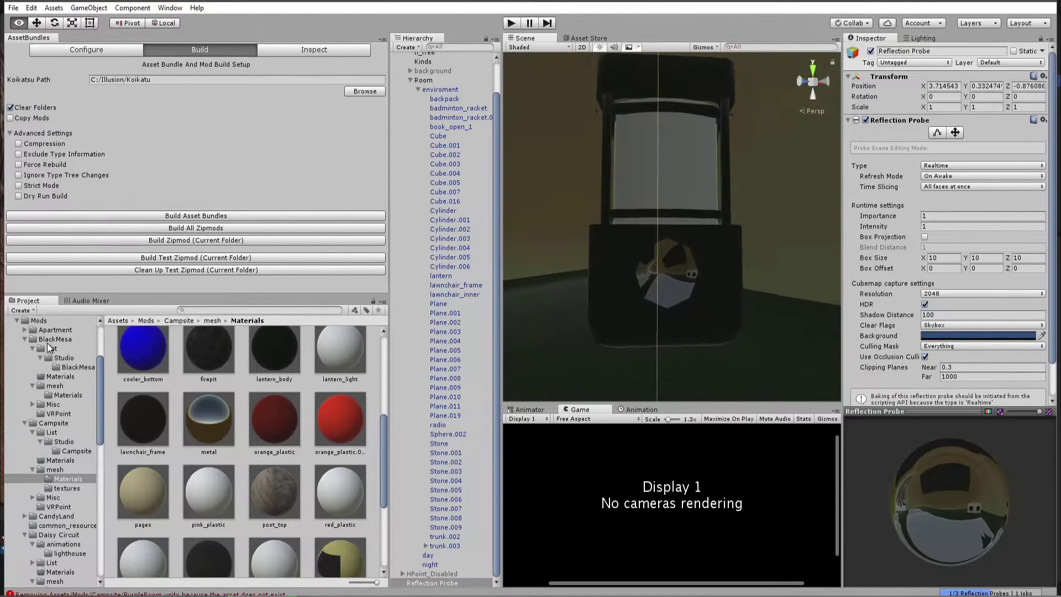
click(935, 293)
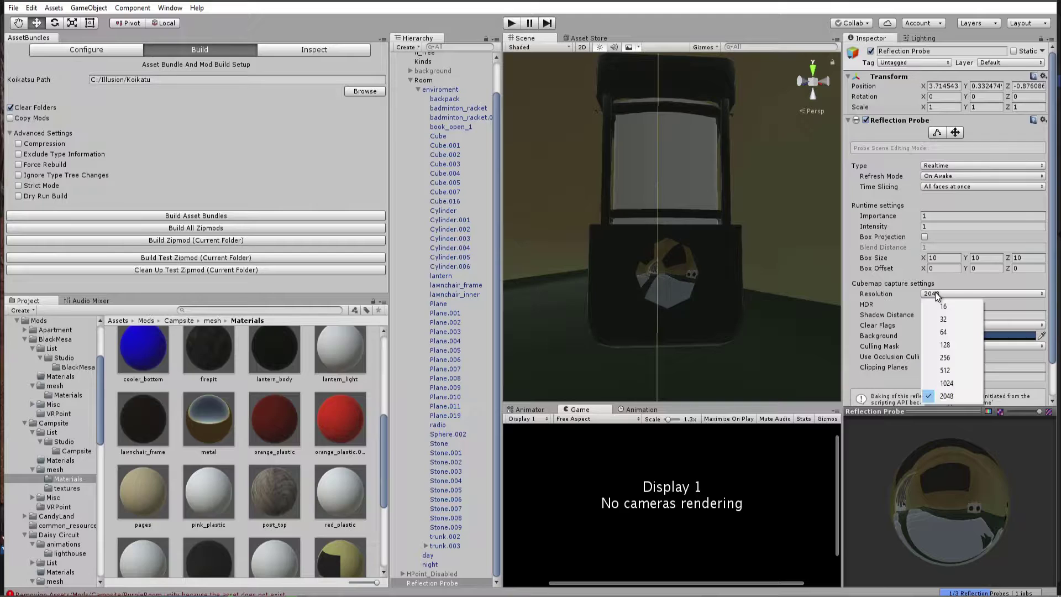
click(945, 319)
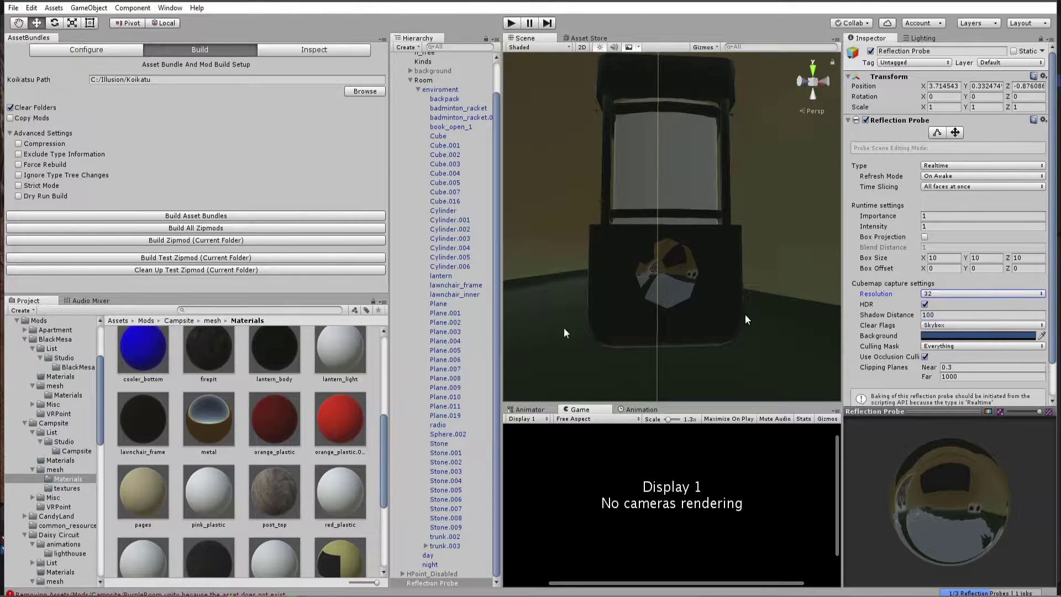
click(971, 295)
click(960, 306)
Turn off HDR for the reflection probe and check the lantern's metal knob.
mouse_move(739, 261)
alt+mouse_down()
mouse_move(719, 276)
mouse_move(711, 256)
mouse_move(715, 284)
mouse_move(724, 266)
alt+mouse_up()
key(f)
scroll(926, 267, down, 2)
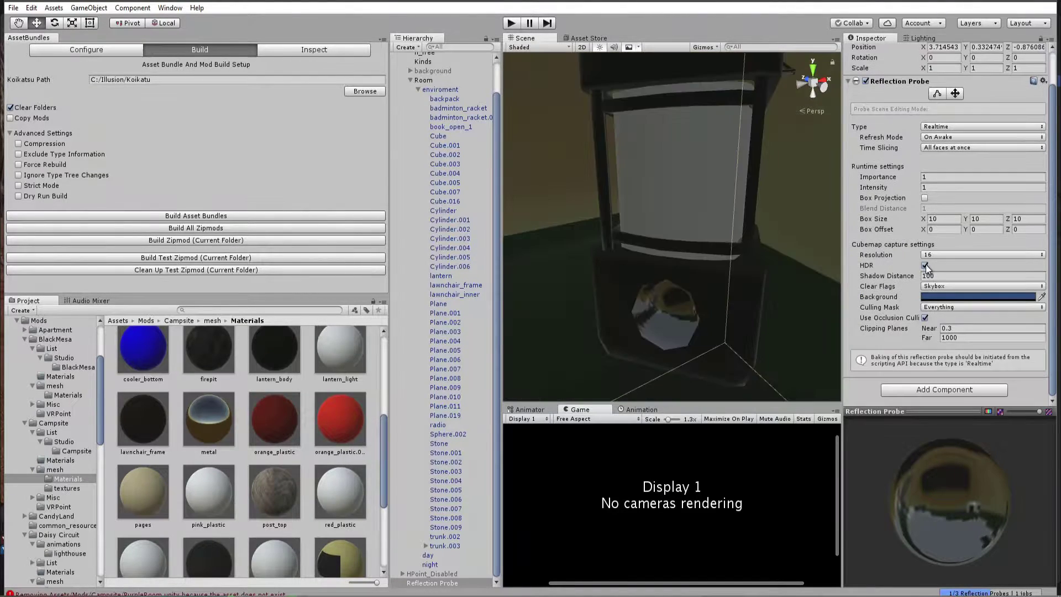
click(924, 266)
alt+drag(804, 284, 804, 288)
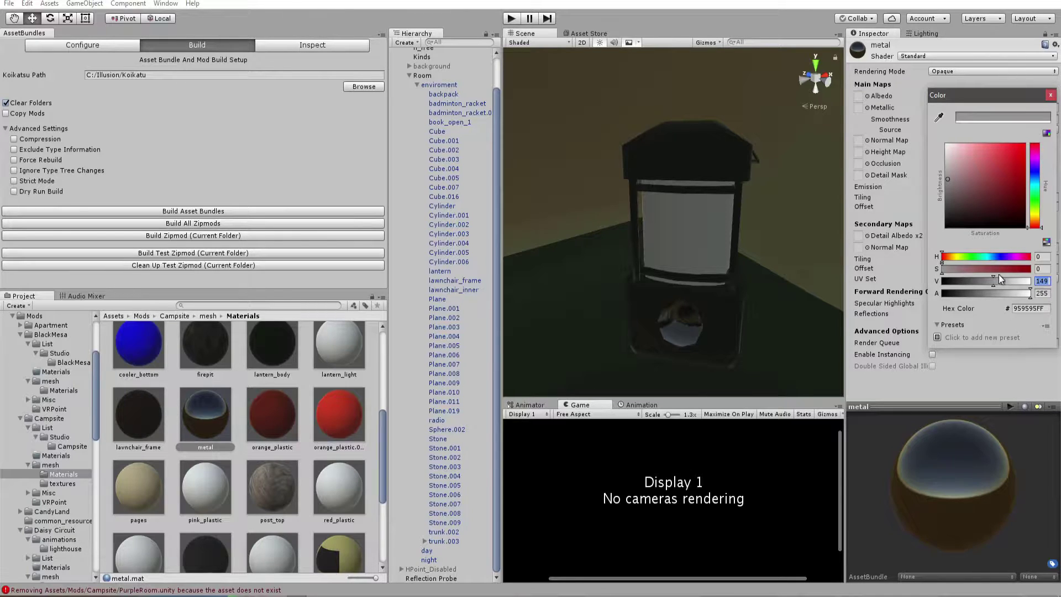
Set the metal material's albedo color to a brightness value of 204.
drag(993, 282, 1023, 284)
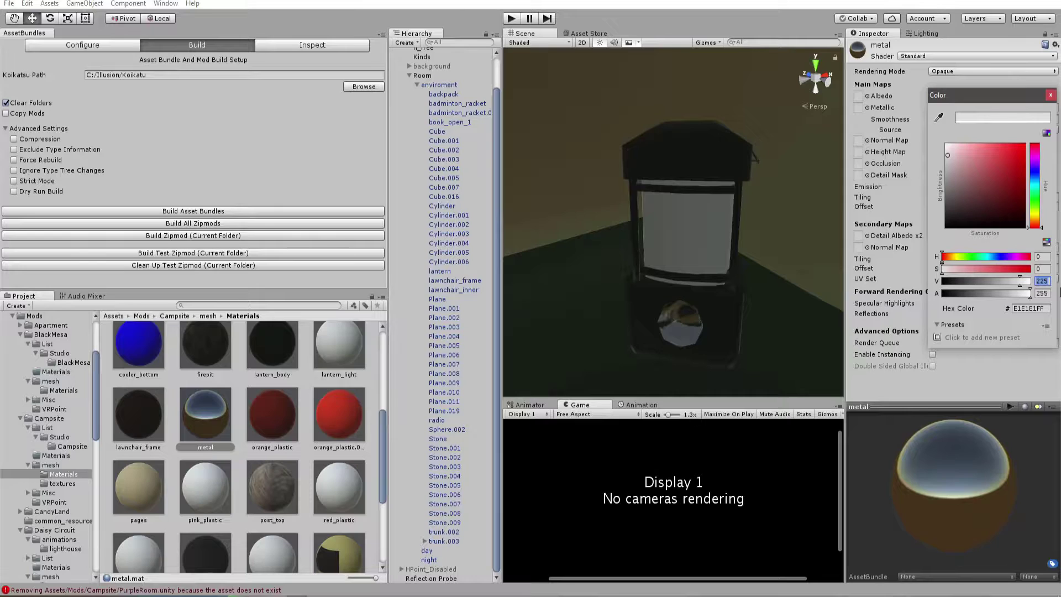
text(204)
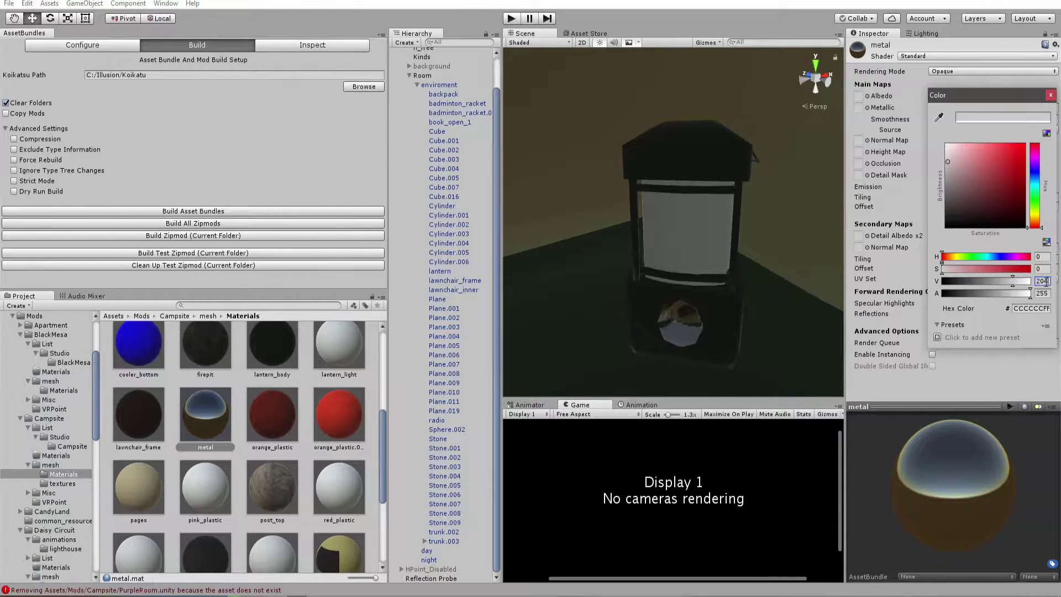
drag(1047, 281, 1026, 287)
click(980, 317)
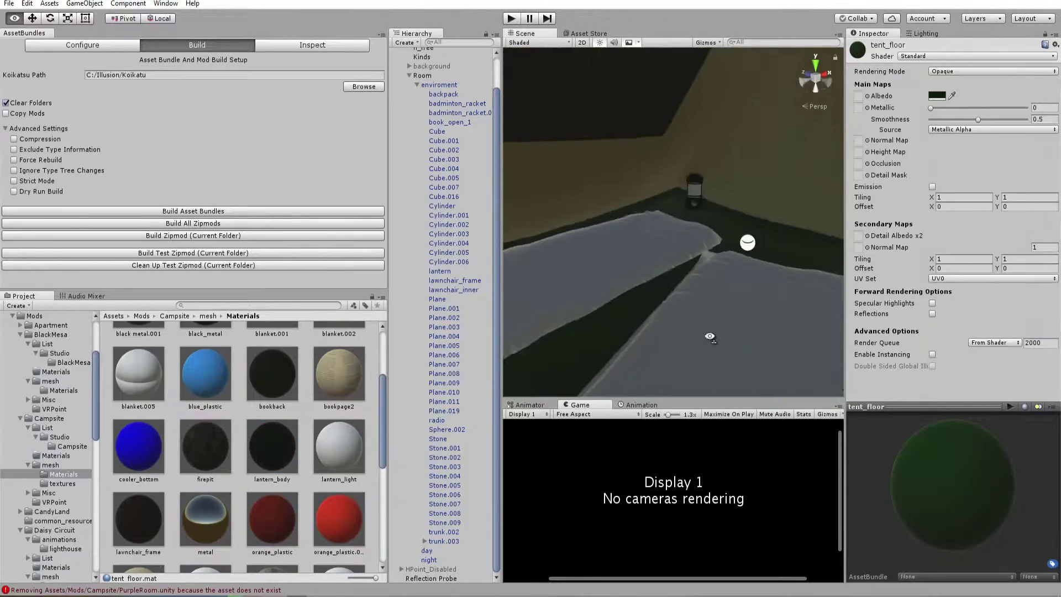
Remove the default skybox from the scene's environment lighting by setting the skybox material to None.
right_drag(718, 221, 865, 330)
click(917, 34)
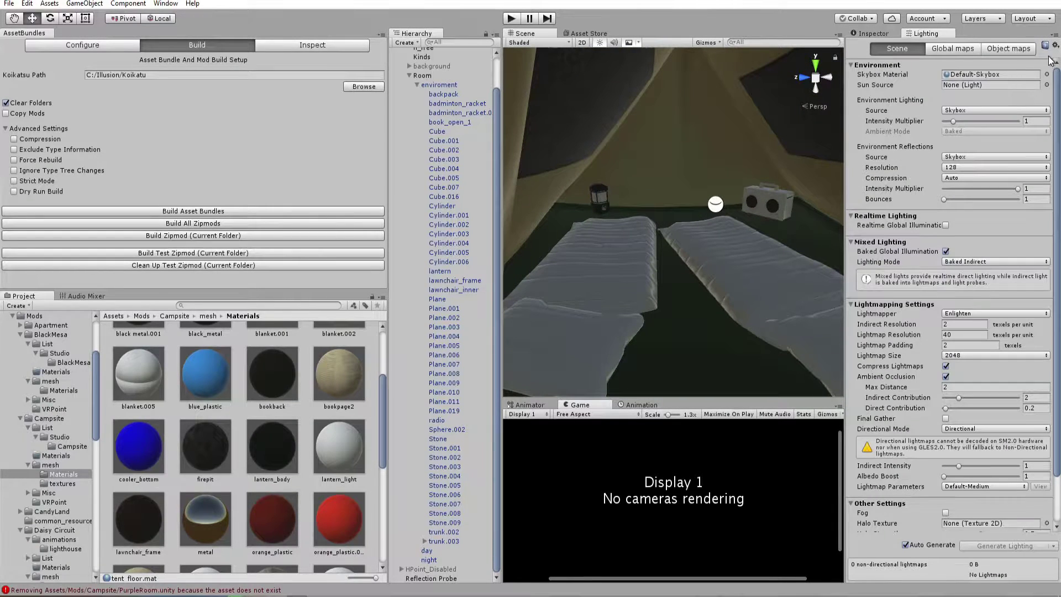
click(1046, 74)
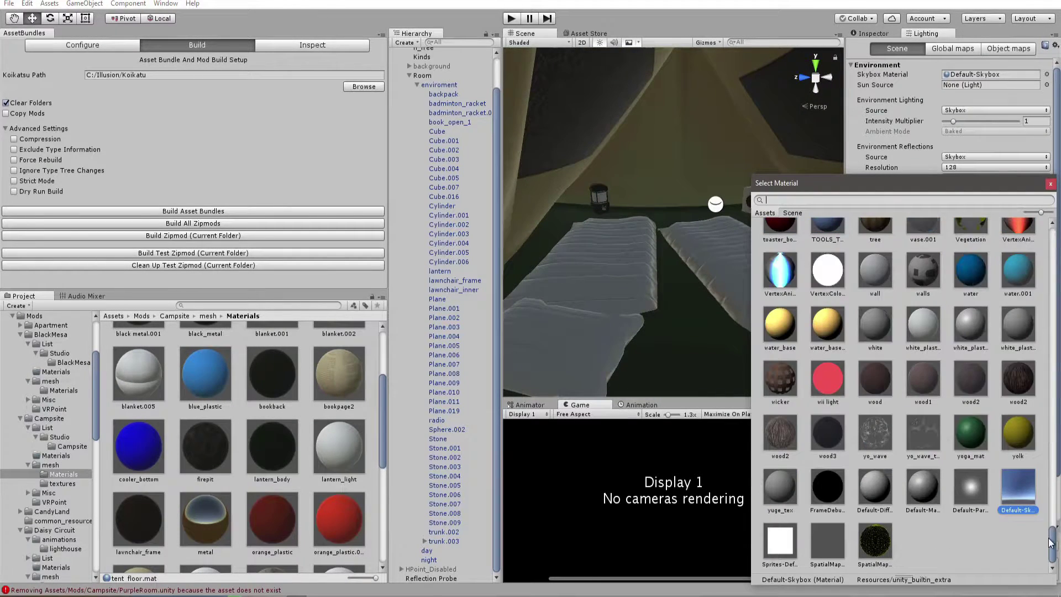
click(776, 250)
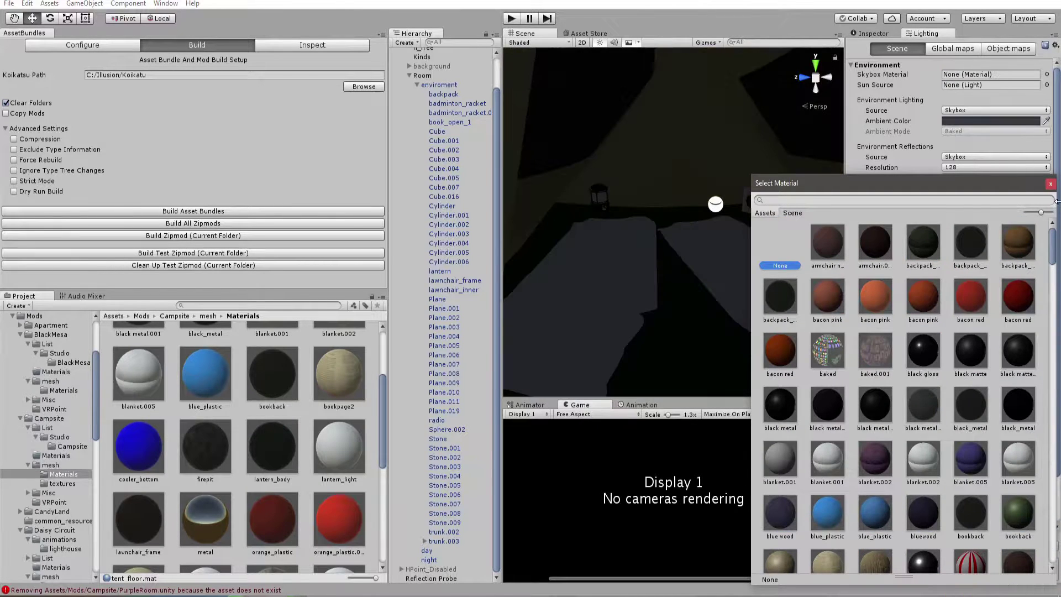
click(1050, 185)
Brighten the scene's ambient color to a value of 0.812 (A9B5CF).
click(956, 121)
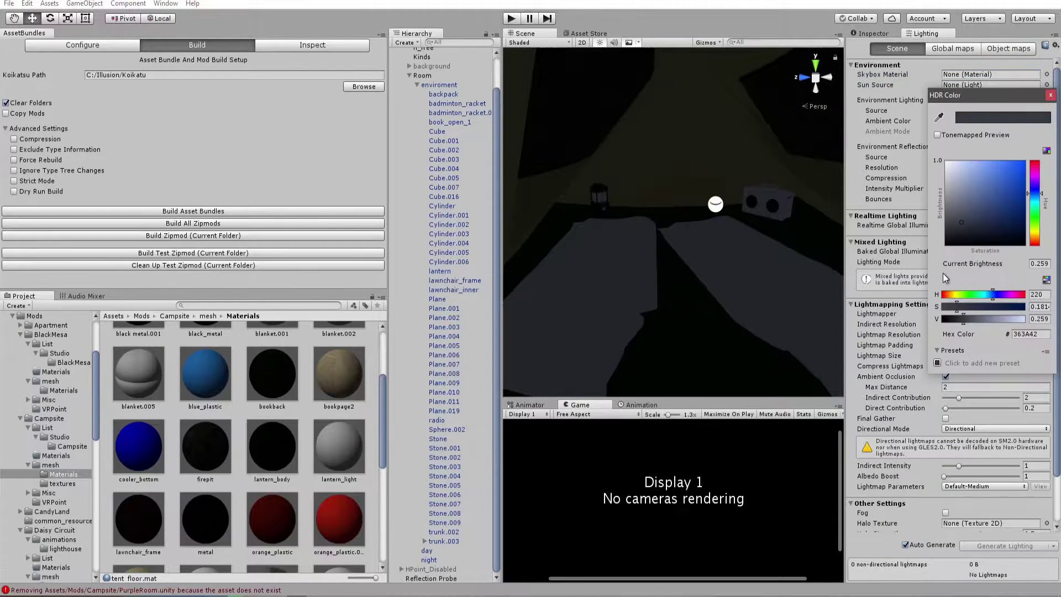
drag(962, 321, 1009, 319)
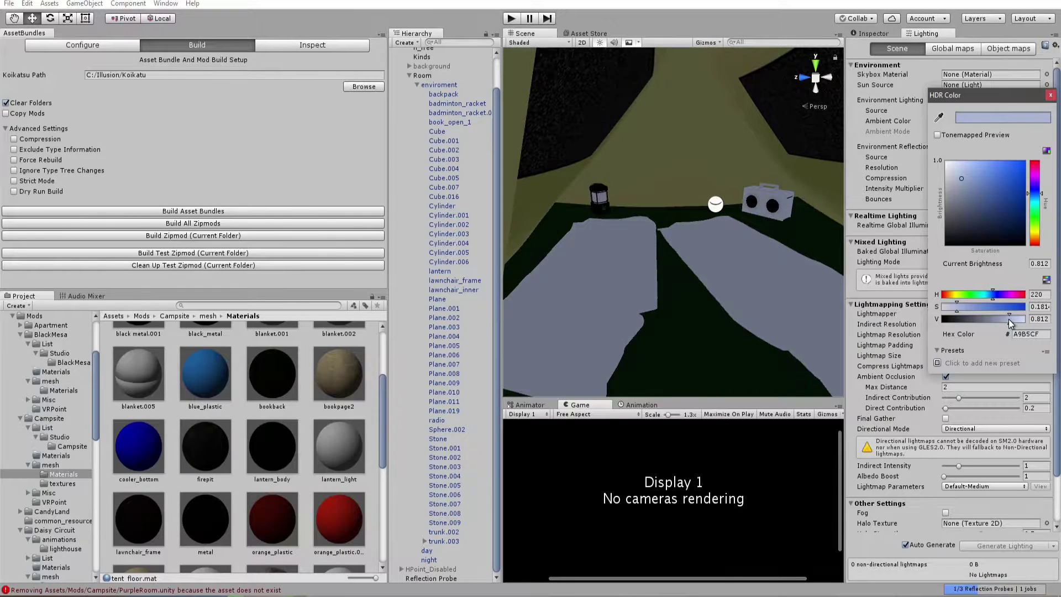
click(1050, 95)
Select the day sky mesh above the trees and switch its sky_day material to the Unlit/Color shader.
key(s)
right_drag(625, 226, 584, 217)
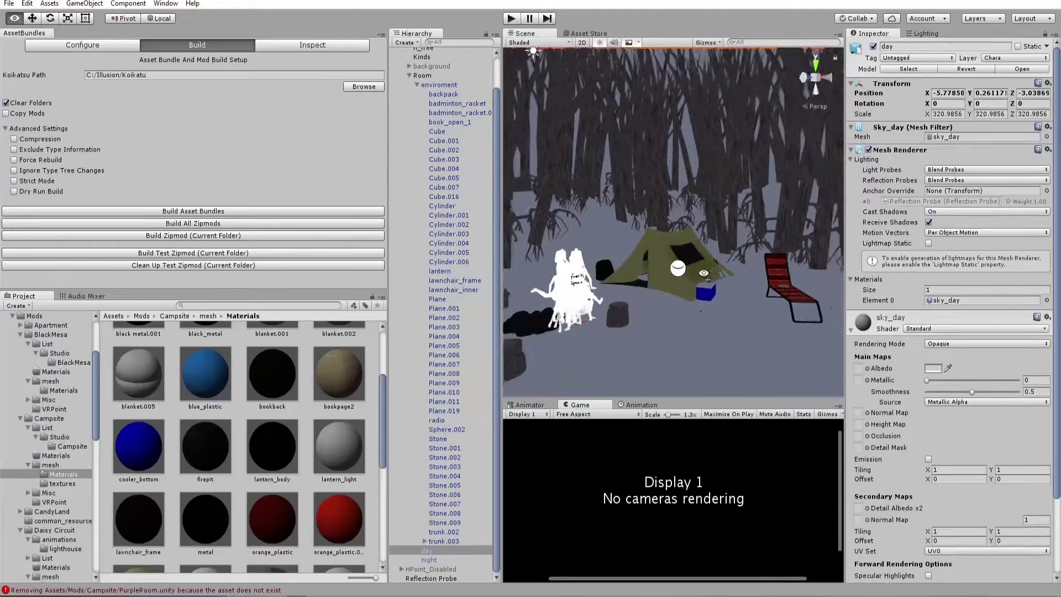
key(w)
right_drag(738, 326, 733, 235)
alt+drag(732, 235, 576, 138)
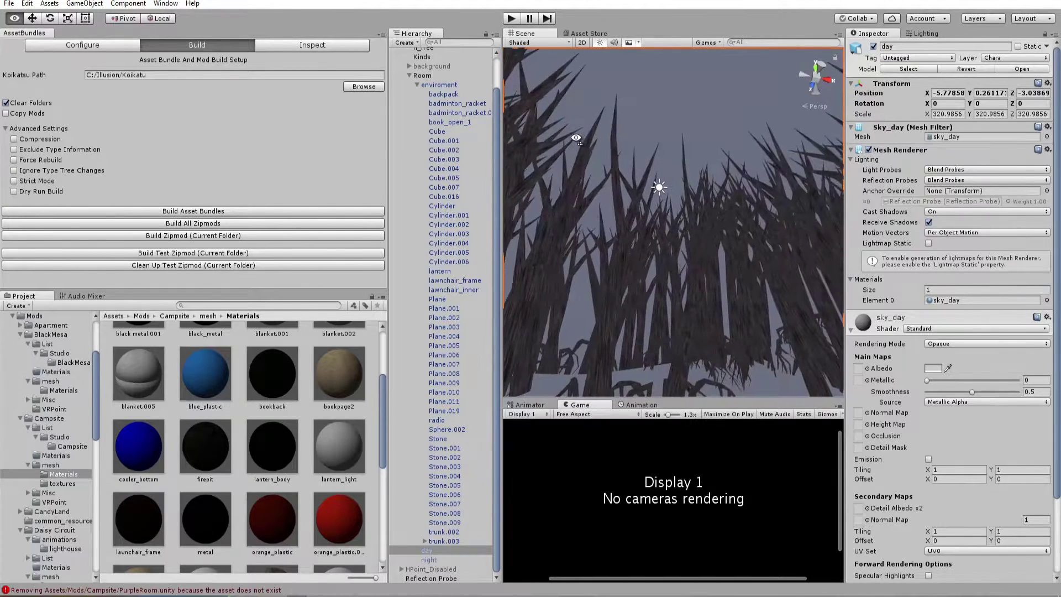
right_drag(576, 138, 563, 138)
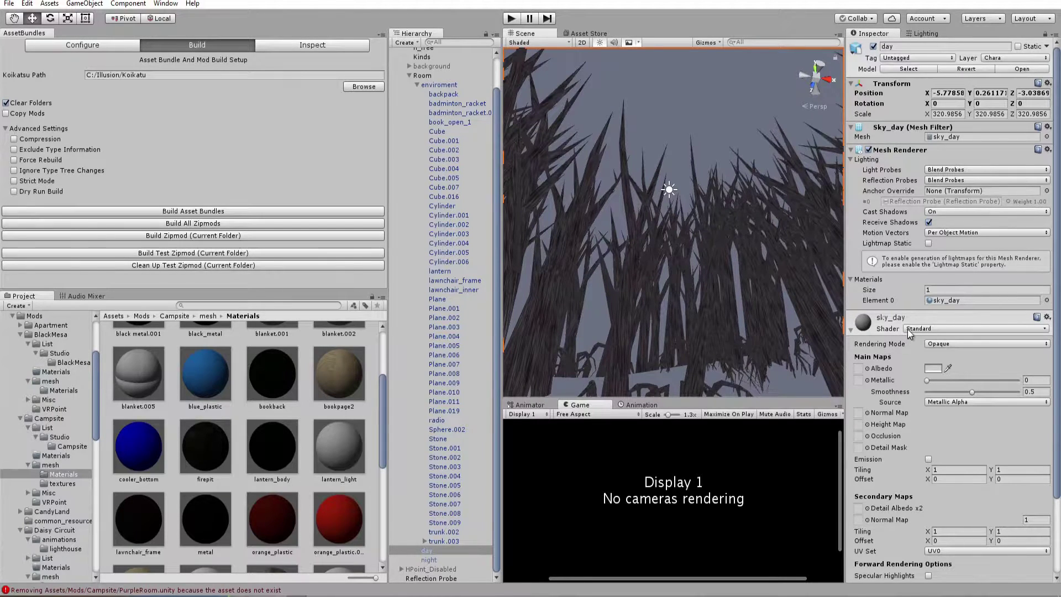
click(907, 327)
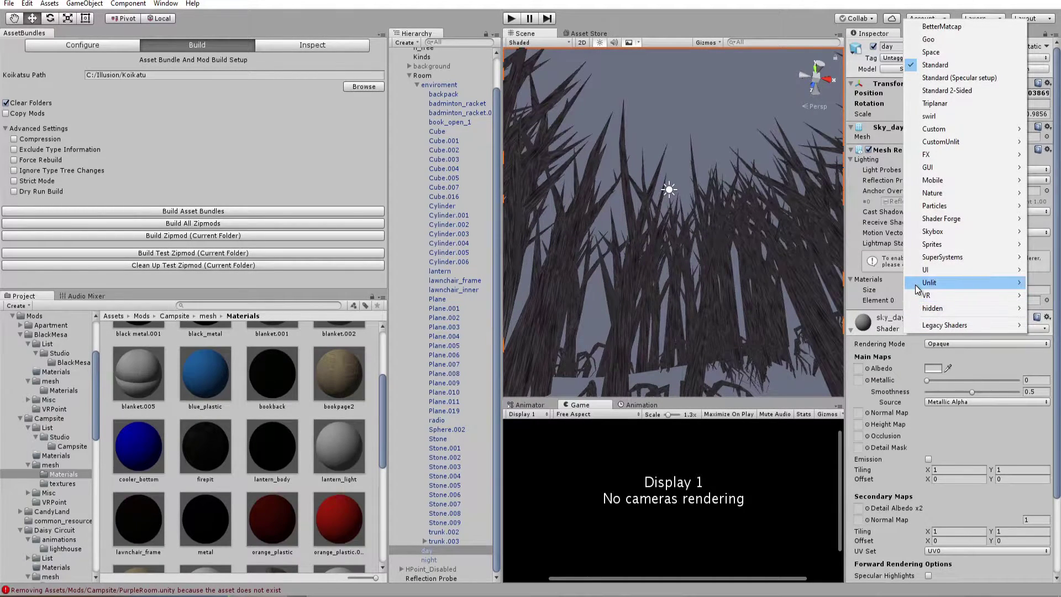
mouse_move(917, 289)
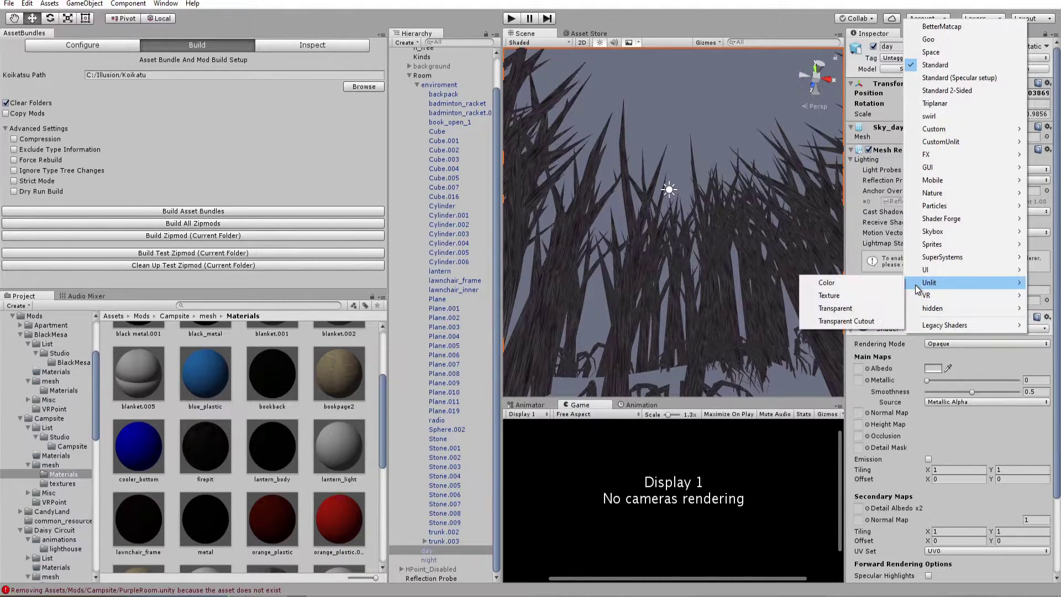
click(877, 287)
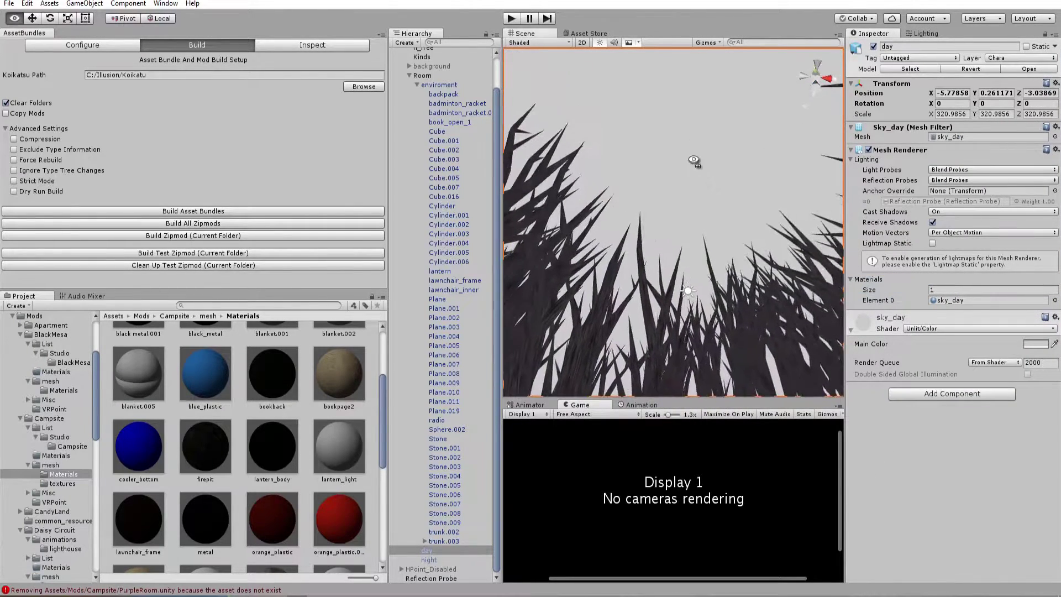
Set the sky_day material's main color to a pale blue with hue 185, saturation 23 and value about 204.
right_drag(689, 256, 834, 348)
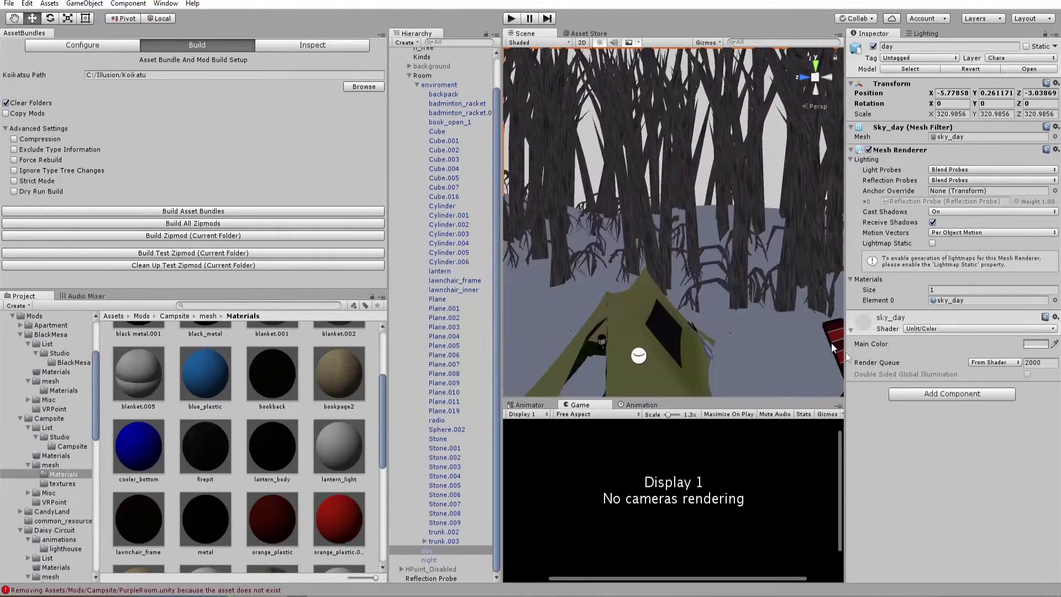
click(1036, 344)
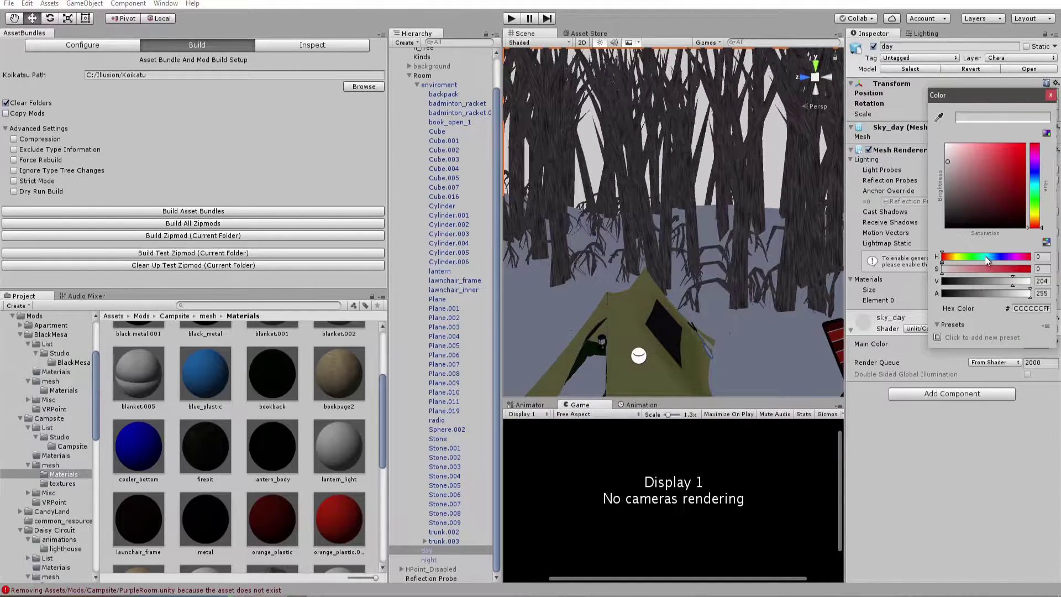
click(987, 259)
drag(982, 256, 951, 270)
click(1020, 281)
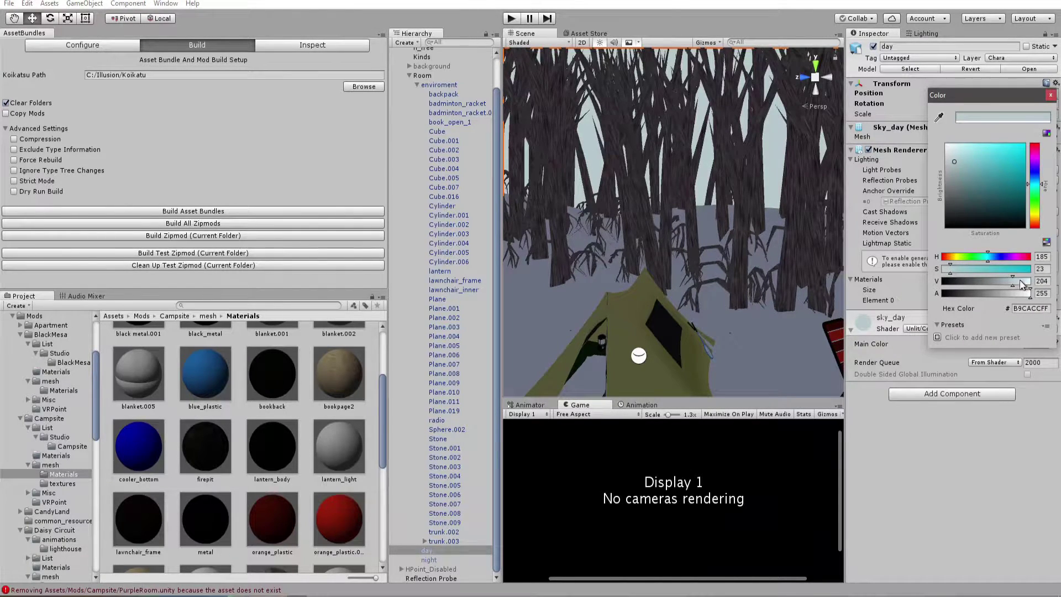
drag(1018, 281, 1013, 282)
click(1051, 96)
Assign the tennisface texture to the albedo of the badminton racket's tennisface material and choose its rendering mode.
right_drag(659, 223, 588, 259)
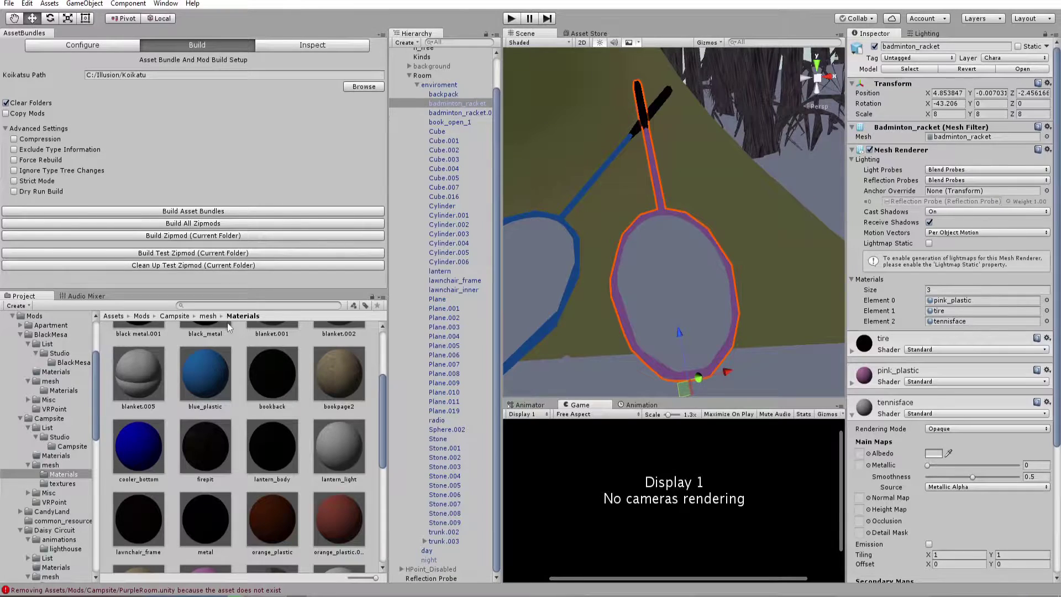
click(219, 316)
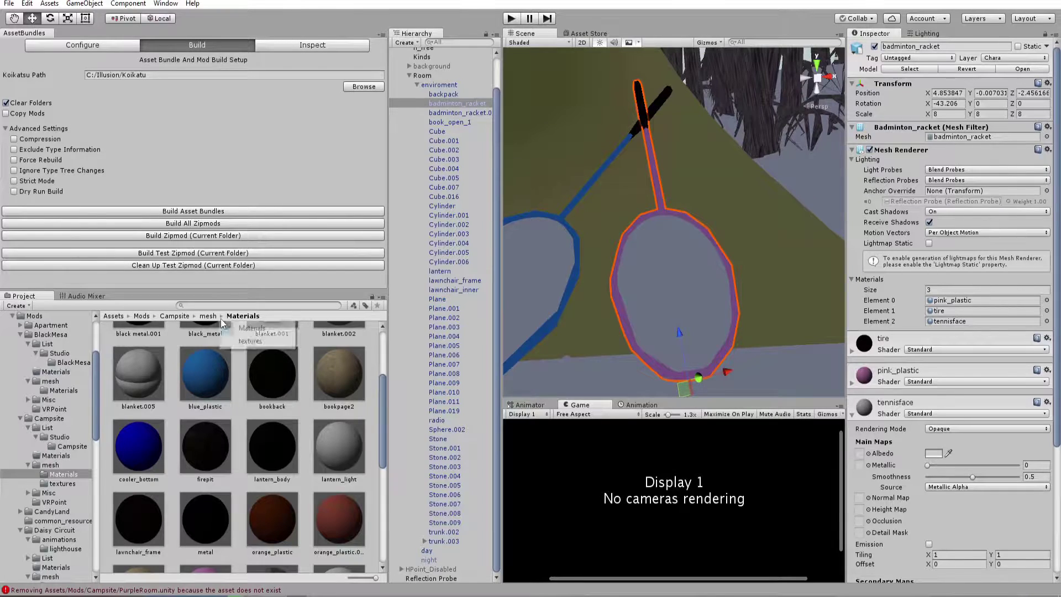
click(260, 341)
scroll(245, 430, down, 2)
scroll(244, 429, down, 3)
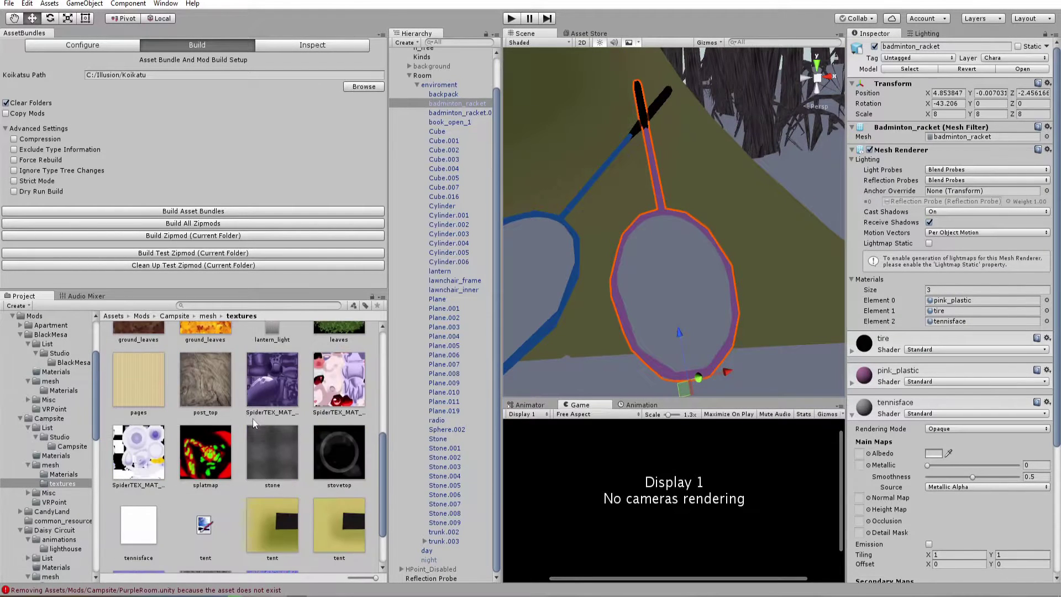
drag(859, 453, 859, 454)
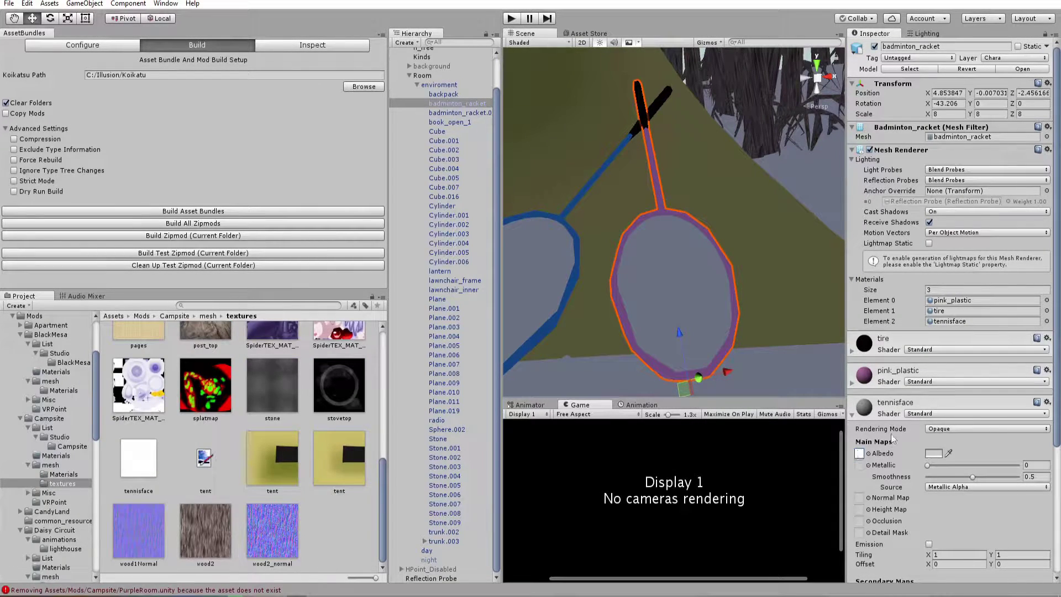
click(940, 428)
click(927, 441)
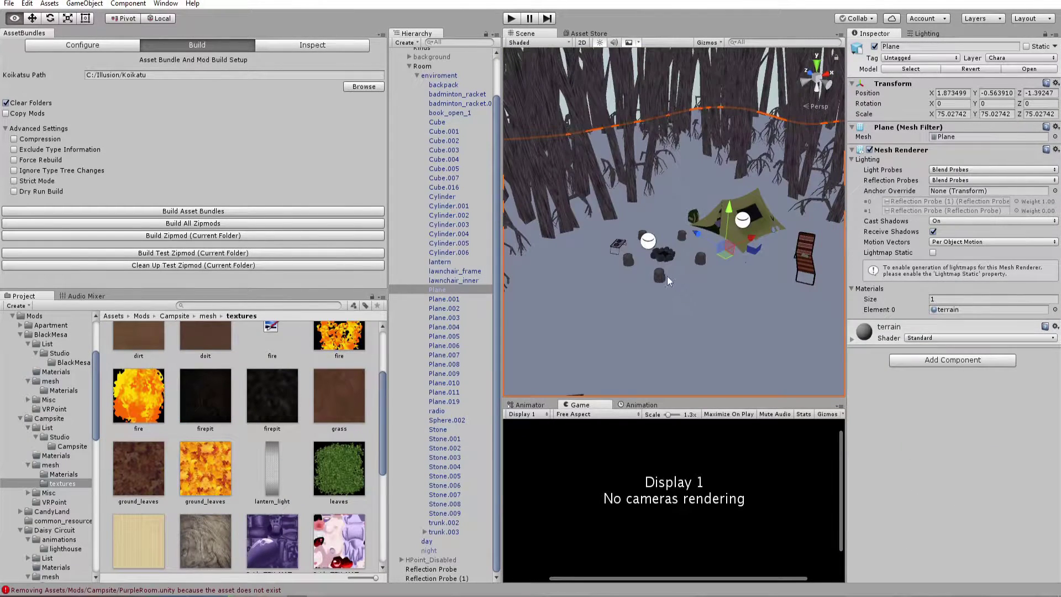
mouse_move(667, 277)
alt+mouse_down()
mouse_move(732, 255)
mouse_move(674, 255)
mouse_move(683, 270)
alt+mouse_up()
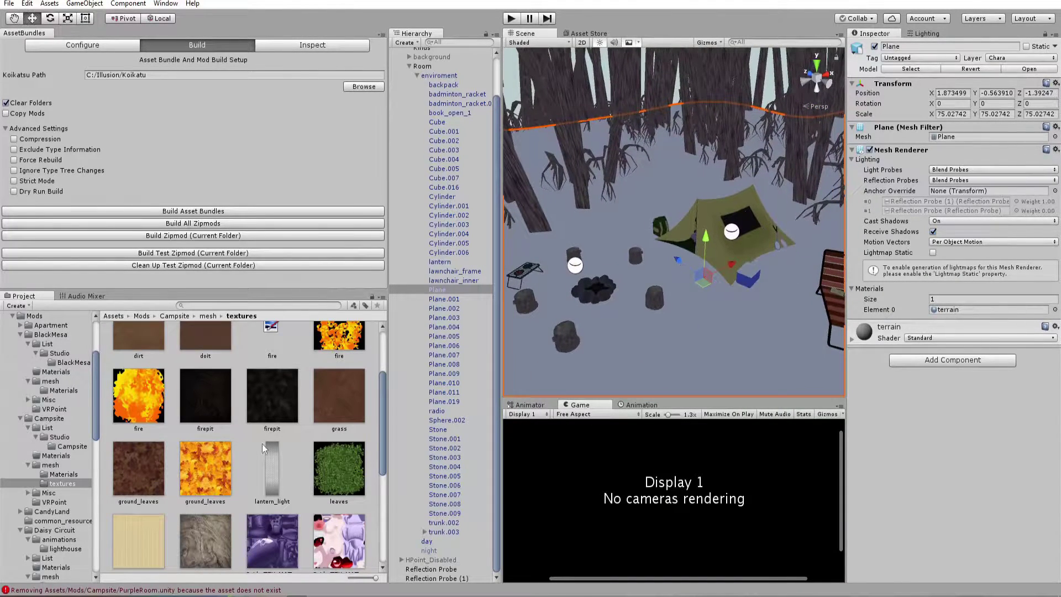
Look through the campsite textures and the Shader Forge shaders offered for the ground plane's terrain material.
scroll(287, 409, down, 3)
scroll(287, 407, up, 5)
right_drag(759, 300, 724, 327)
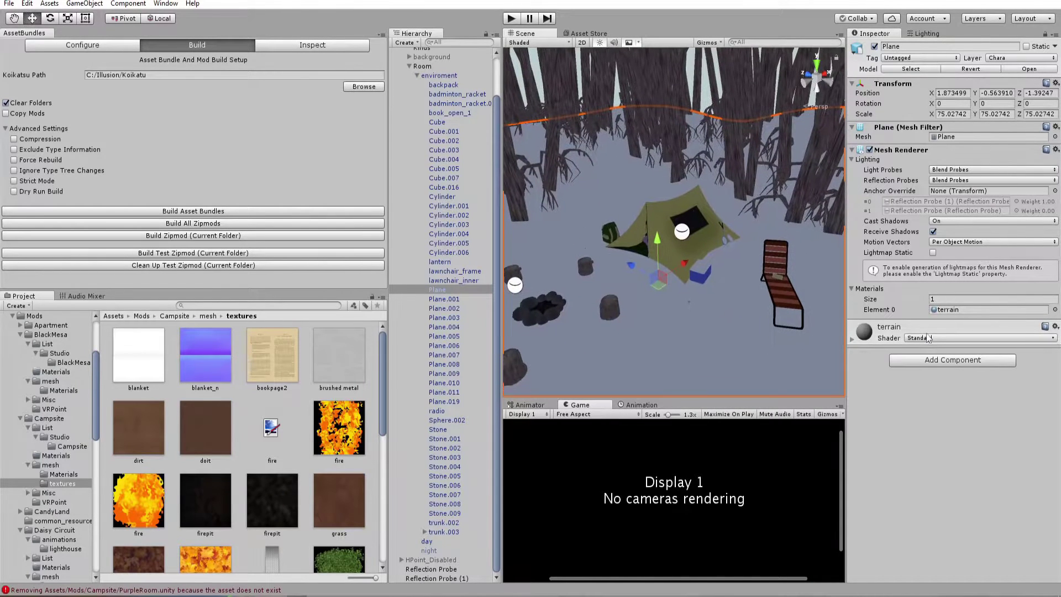
click(928, 339)
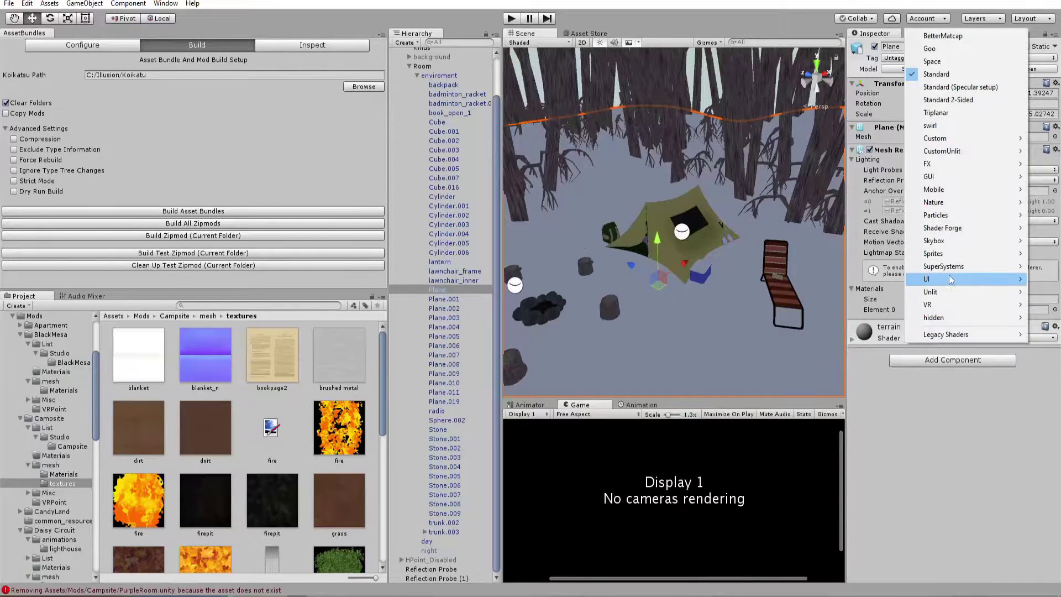
mouse_move(945, 232)
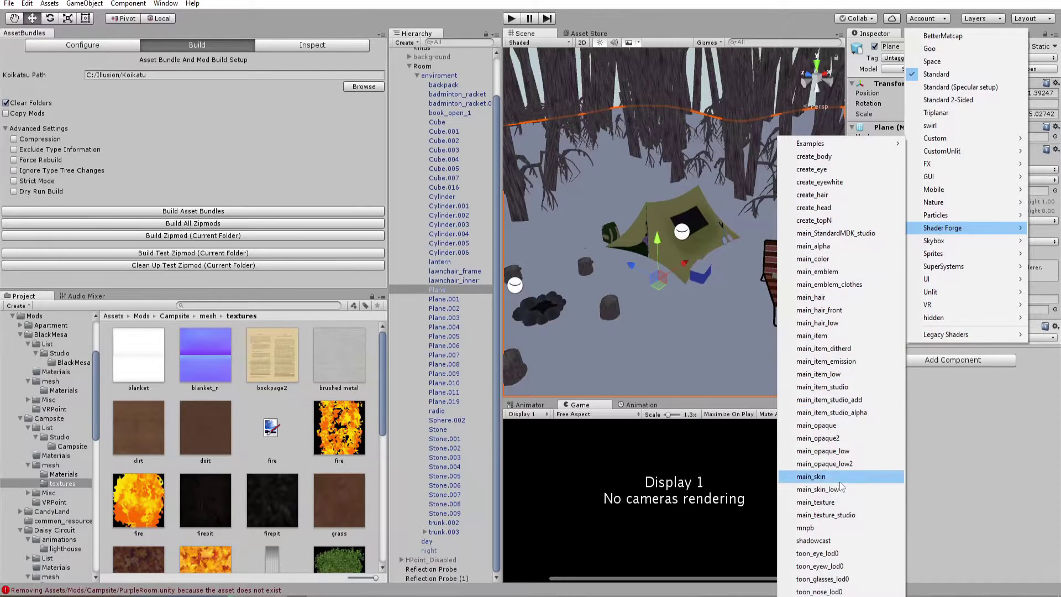
click(971, 476)
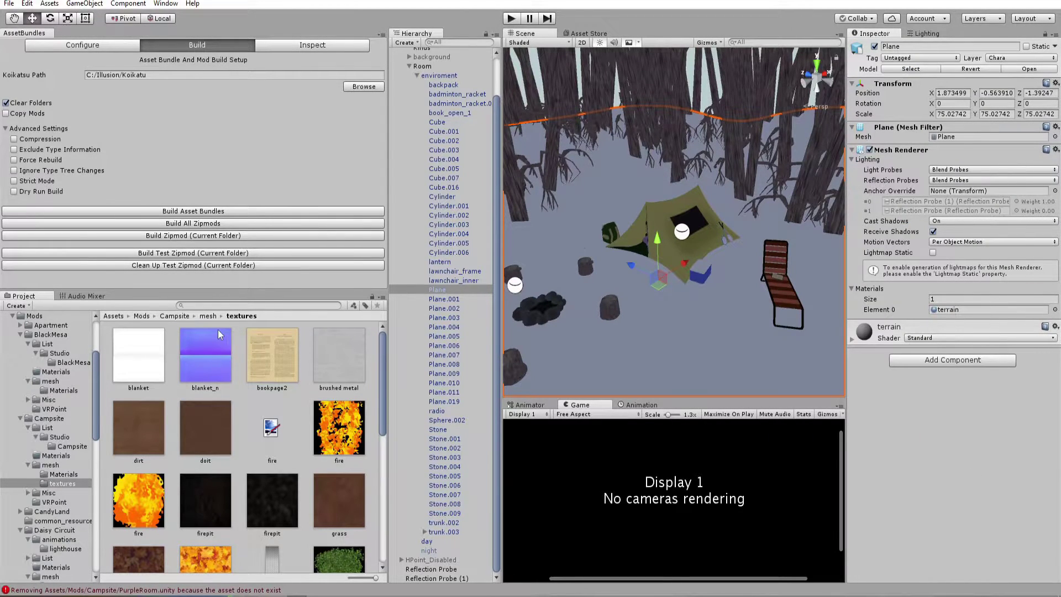
right_drag(635, 283, 629, 294)
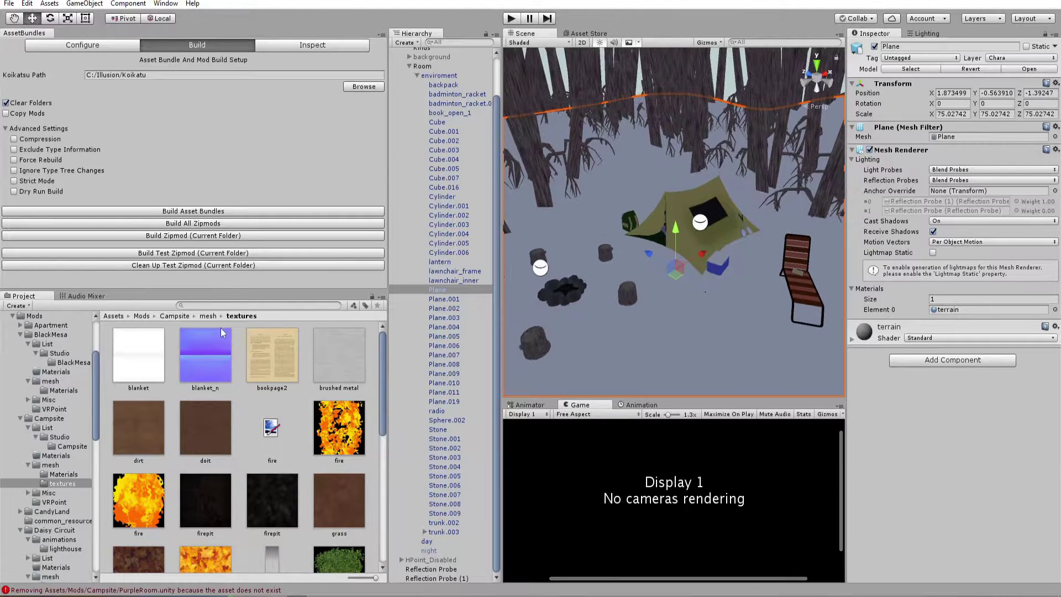
Browse the ShaderForge example assets' Shaders folder for a shader suitable for the terrain.
click(119, 319)
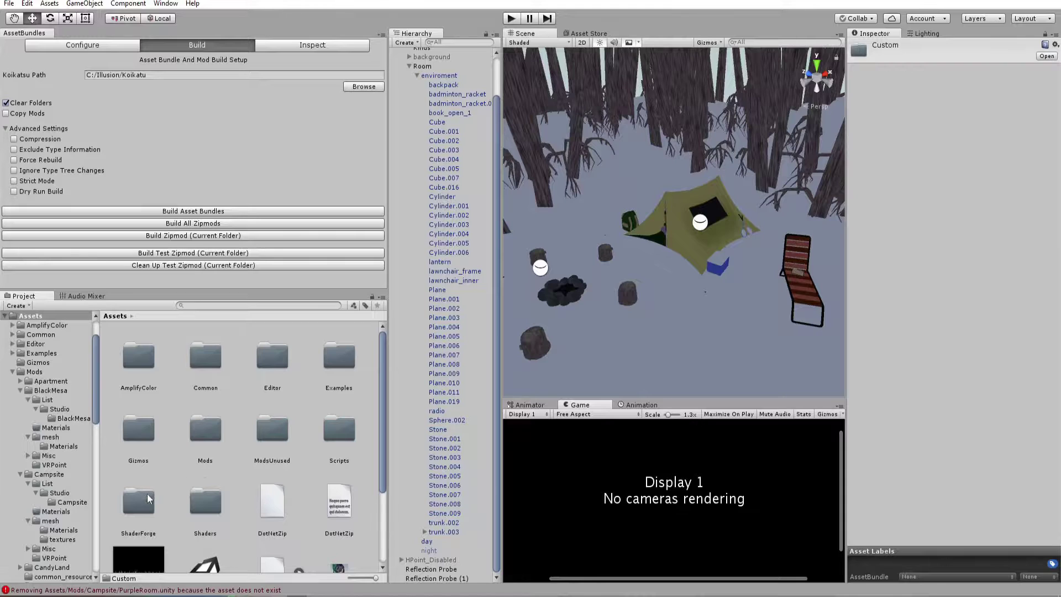
double_click(135, 512)
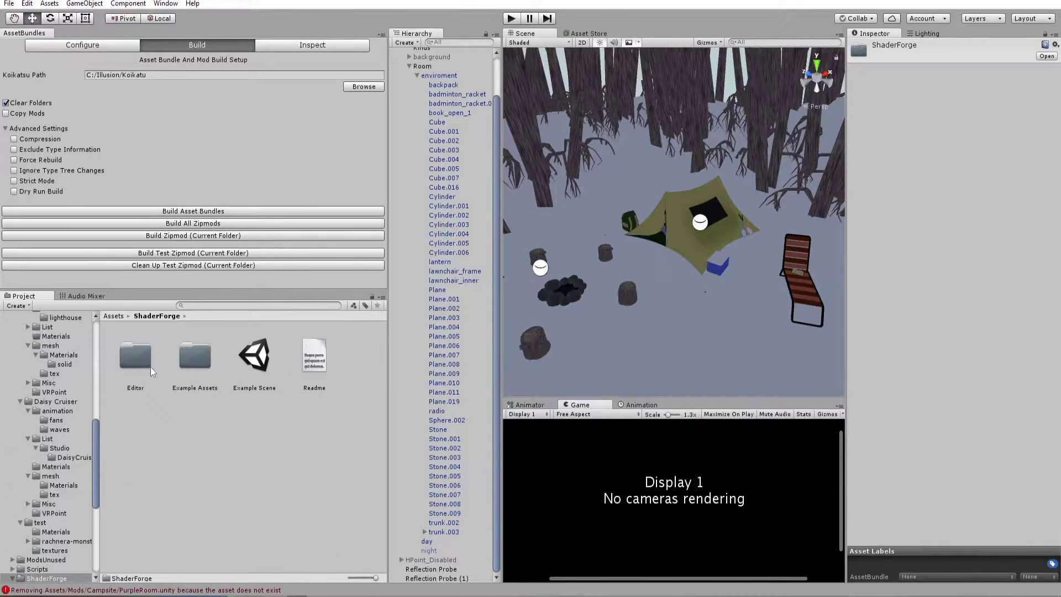
double_click(182, 359)
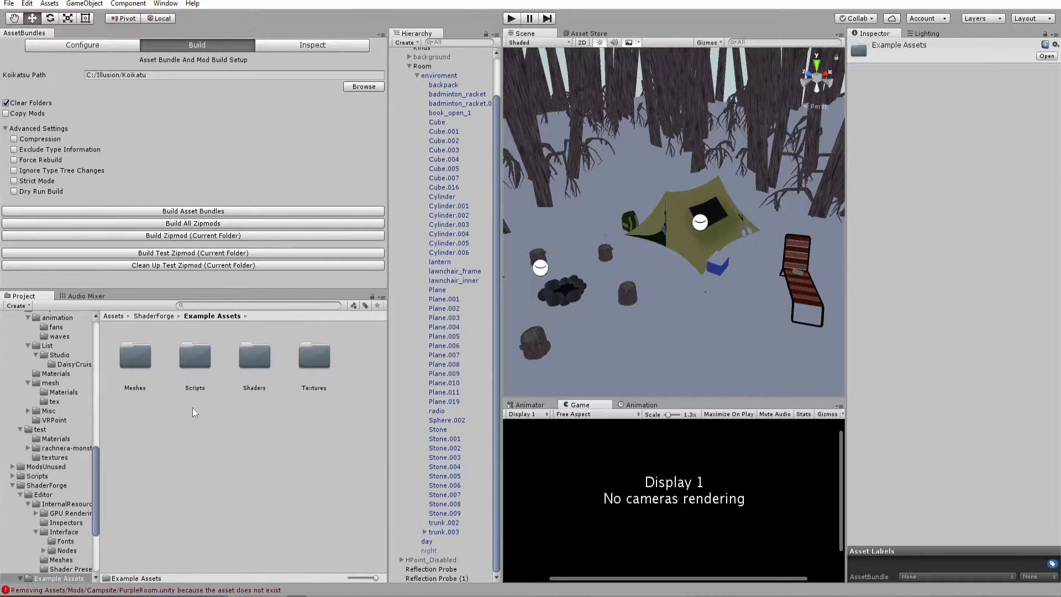
double_click(244, 356)
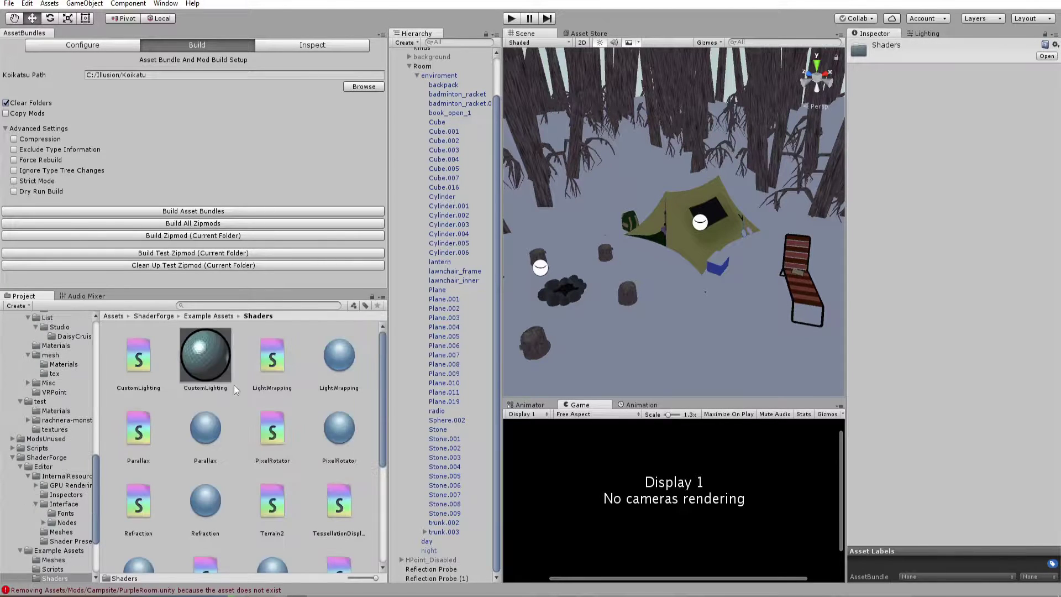
scroll(240, 423, down, 3)
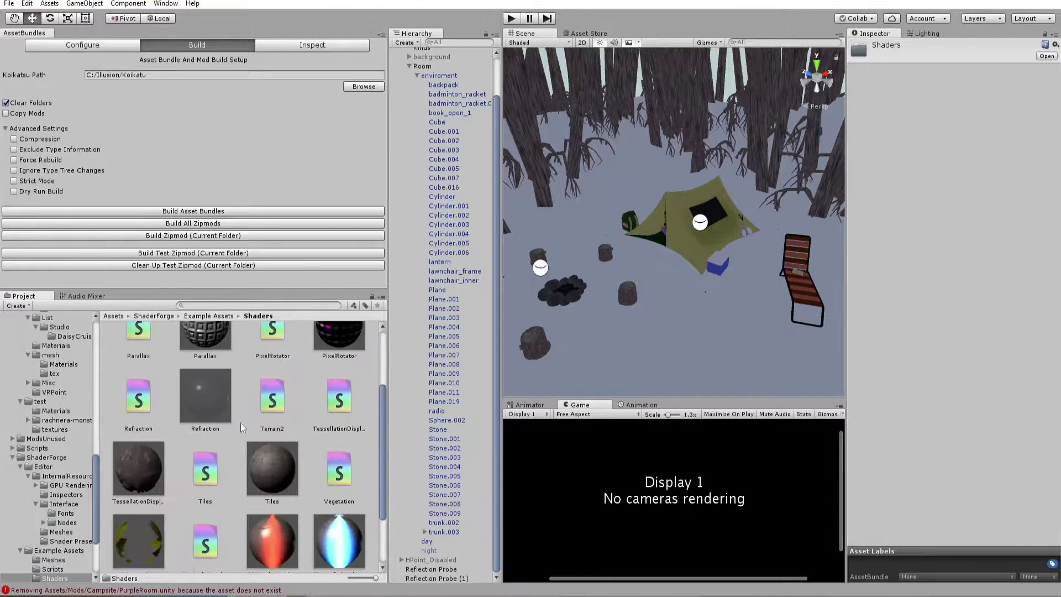
scroll(240, 423, down, 2)
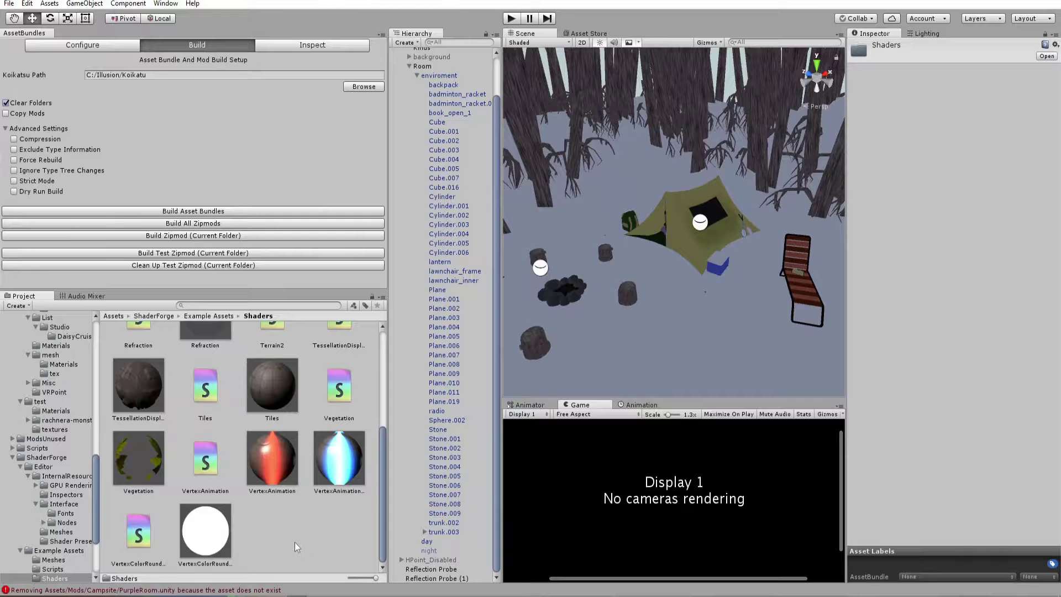
scroll(293, 541, up, 5)
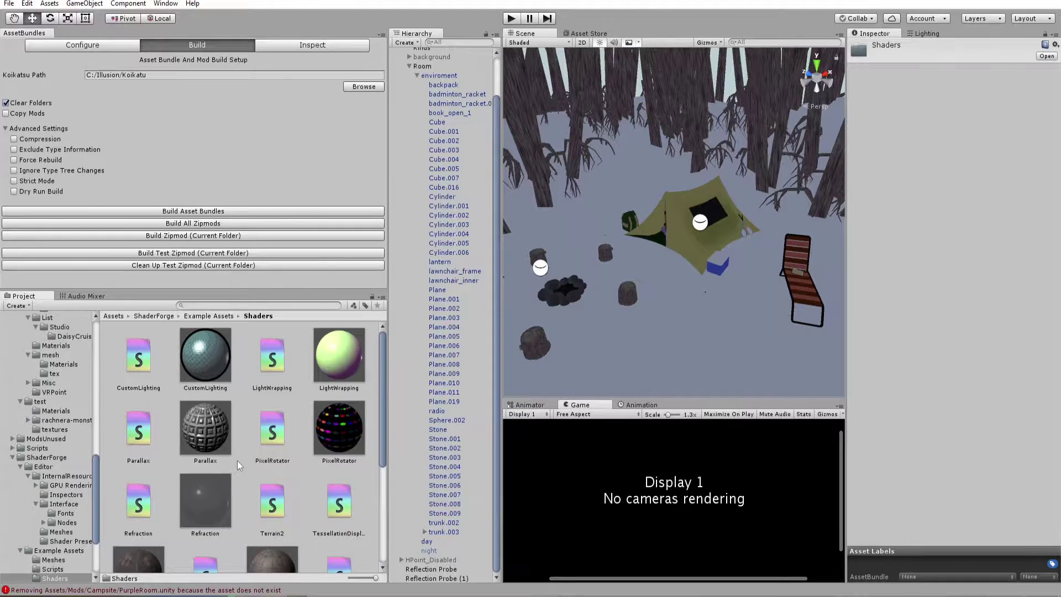
scroll(237, 451, down, 1)
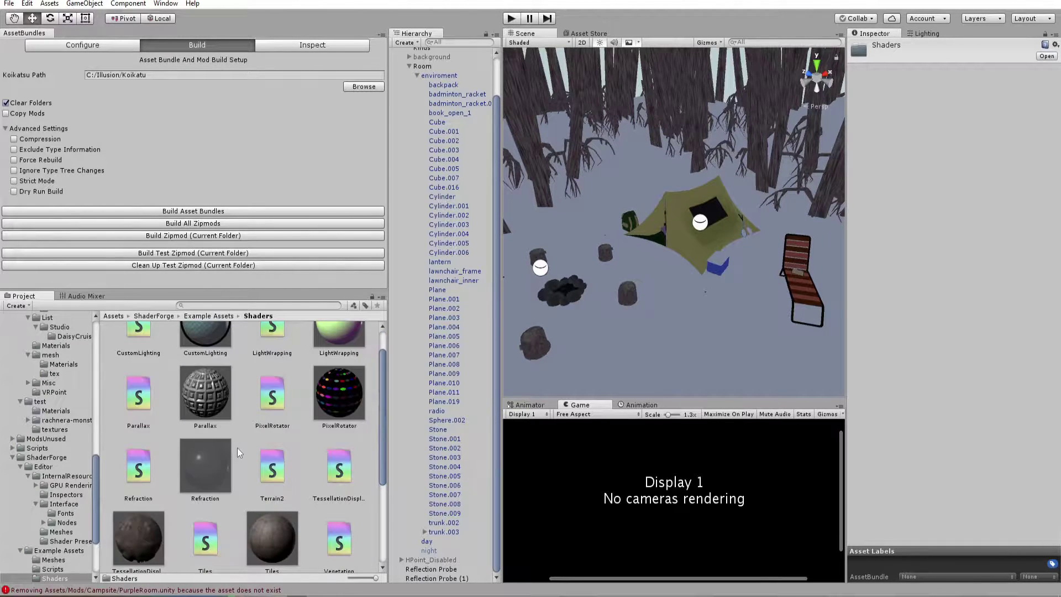
scroll(239, 453, down, 1)
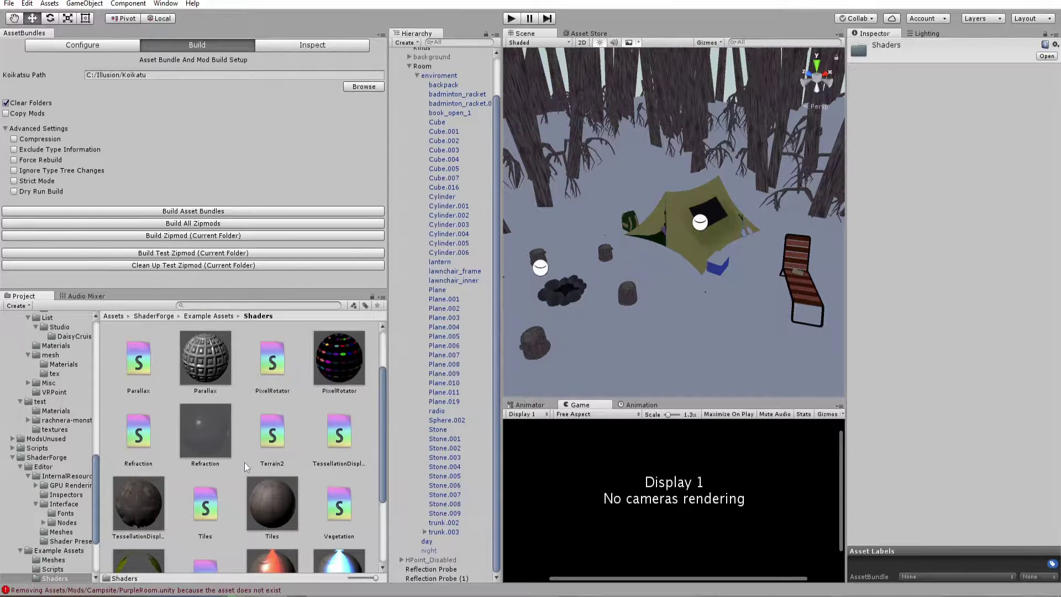
Look further through the ShaderForge example shaders and compare them with the campsite ground in the scene.
scroll(245, 460, down, 3)
click(310, 536)
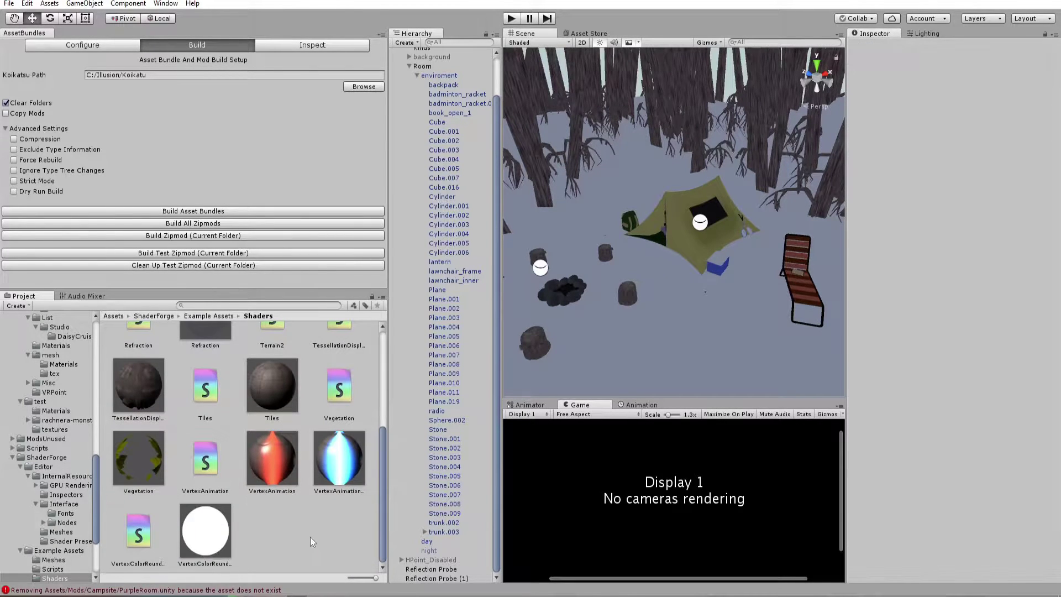
scroll(306, 535, up, 5)
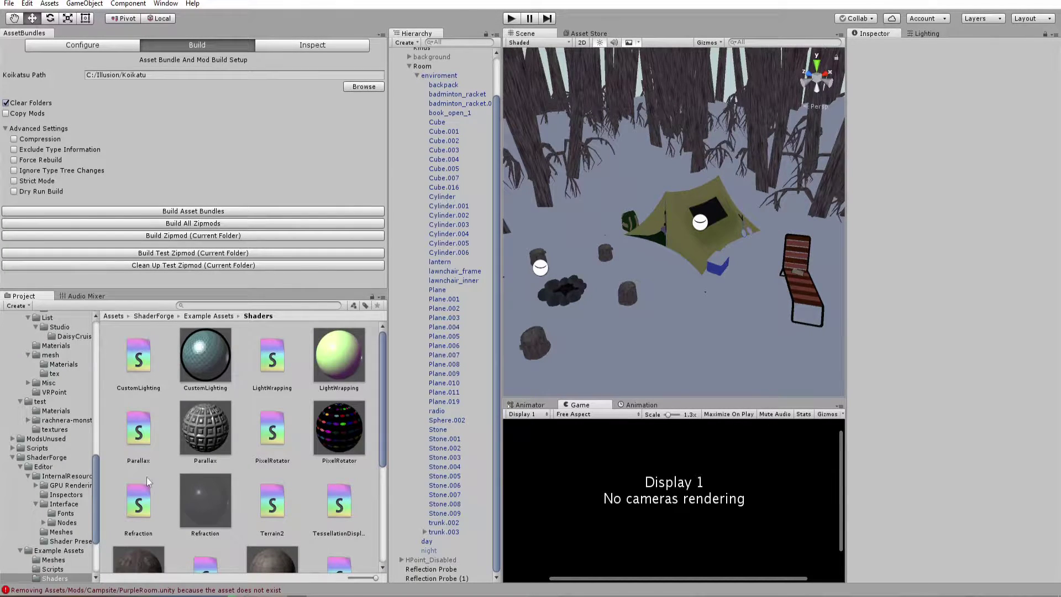
mouse_move(707, 300)
right_down()
mouse_move(642, 300)
mouse_move(708, 300)
right_up()
key(w)
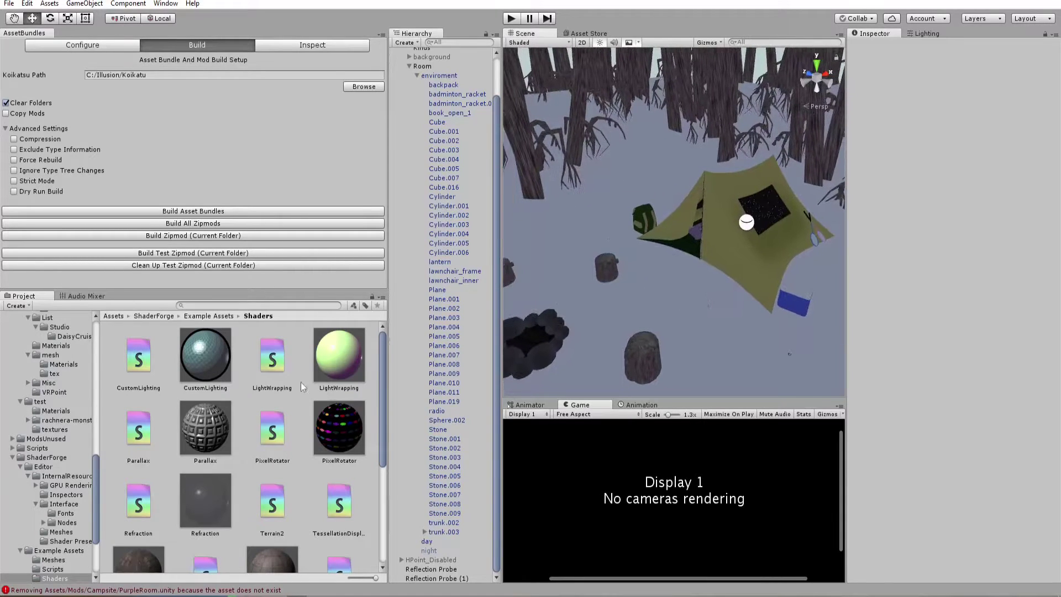
scroll(269, 434, down, 5)
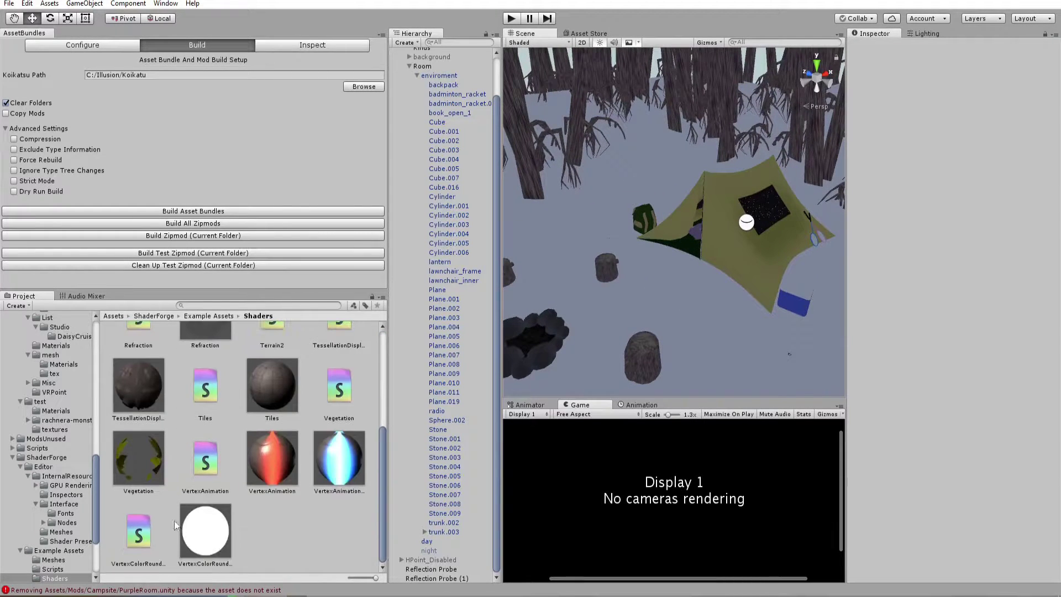
scroll(188, 470, up, 5)
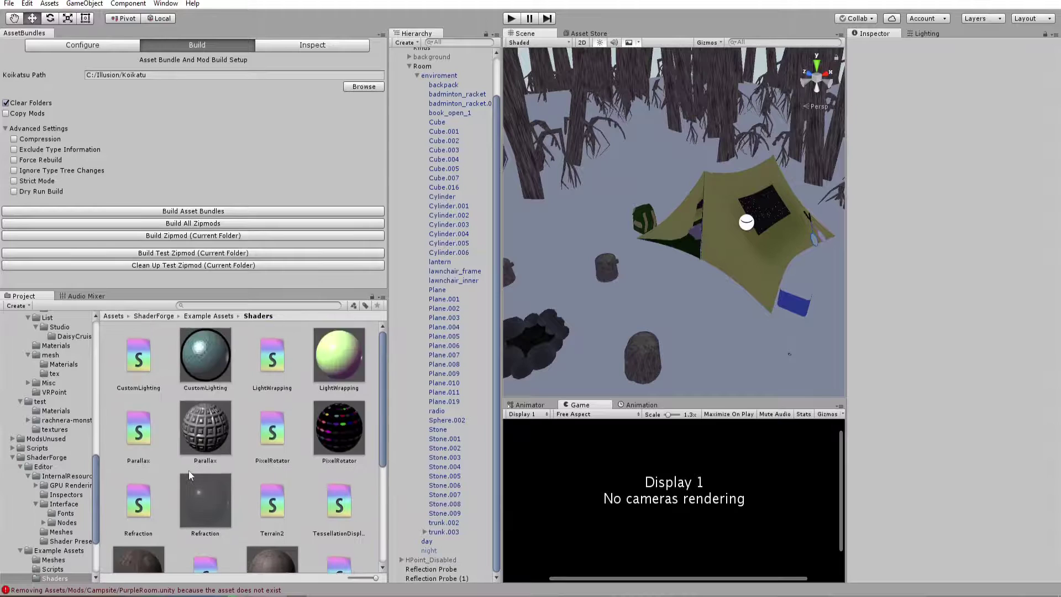
Open the Refraction example shader in Shader Forge, examine its node graph, and close the editor.
click(138, 503)
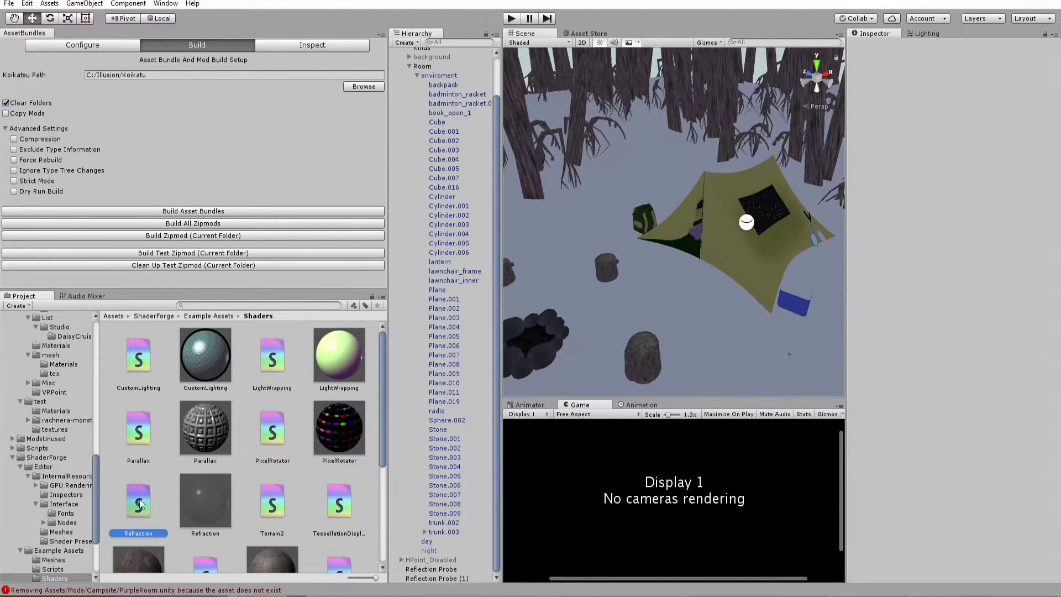
click(859, 162)
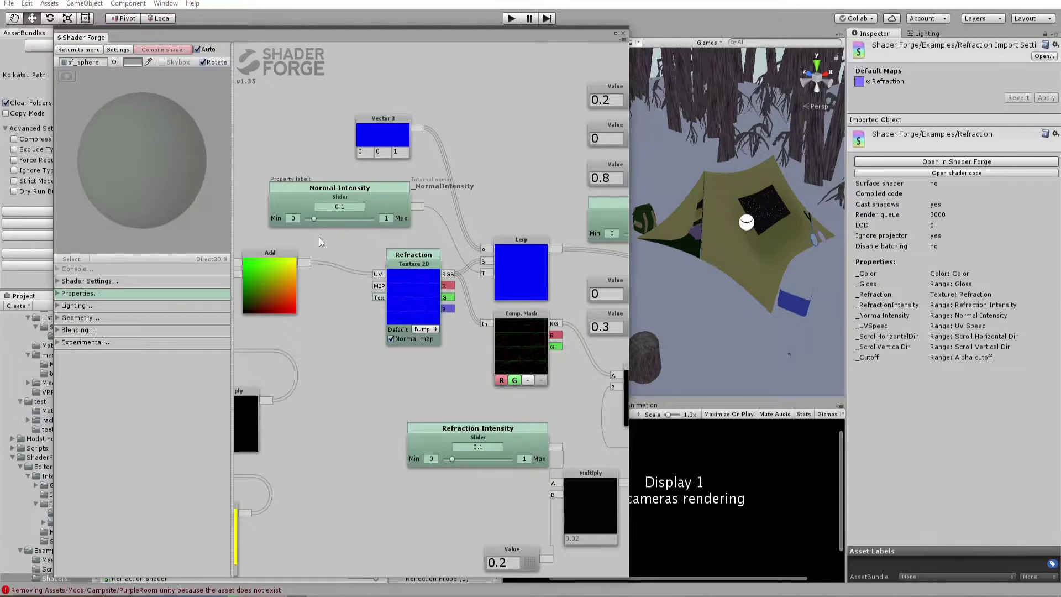
scroll(352, 320, down, 6)
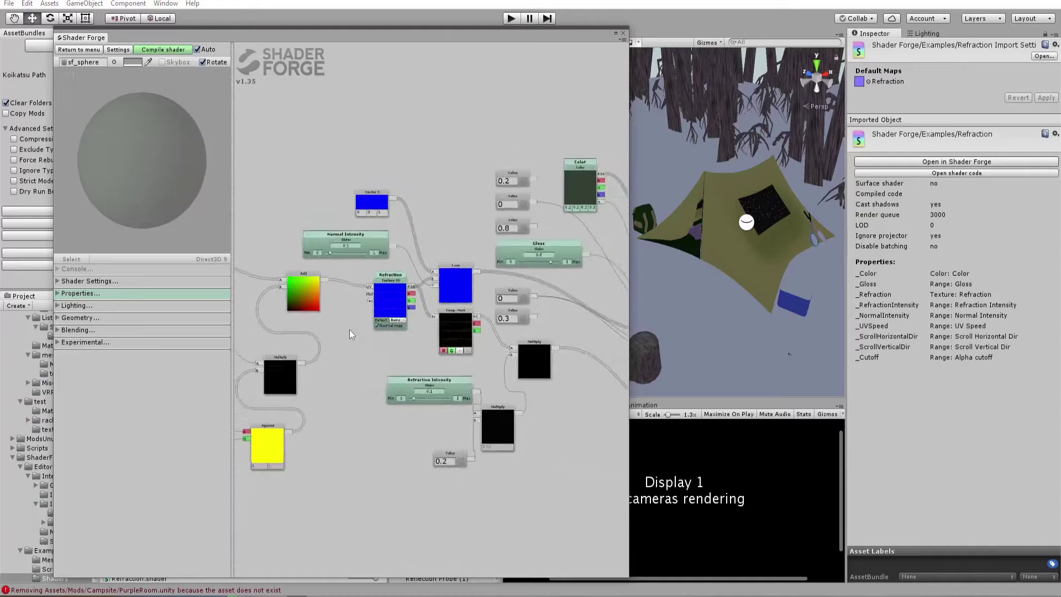
drag(442, 376, 442, 328)
scroll(354, 349, up, 5)
drag(590, 349, 394, 326)
drag(466, 322, 331, 335)
drag(542, 295, 372, 337)
drag(433, 397, 618, 369)
scroll(369, 364, down, 4)
drag(347, 366, 400, 379)
middle_drag(399, 376, 498, 361)
middle_drag(562, 359, 322, 359)
middle_drag(478, 360, 524, 370)
drag(524, 375, 389, 333)
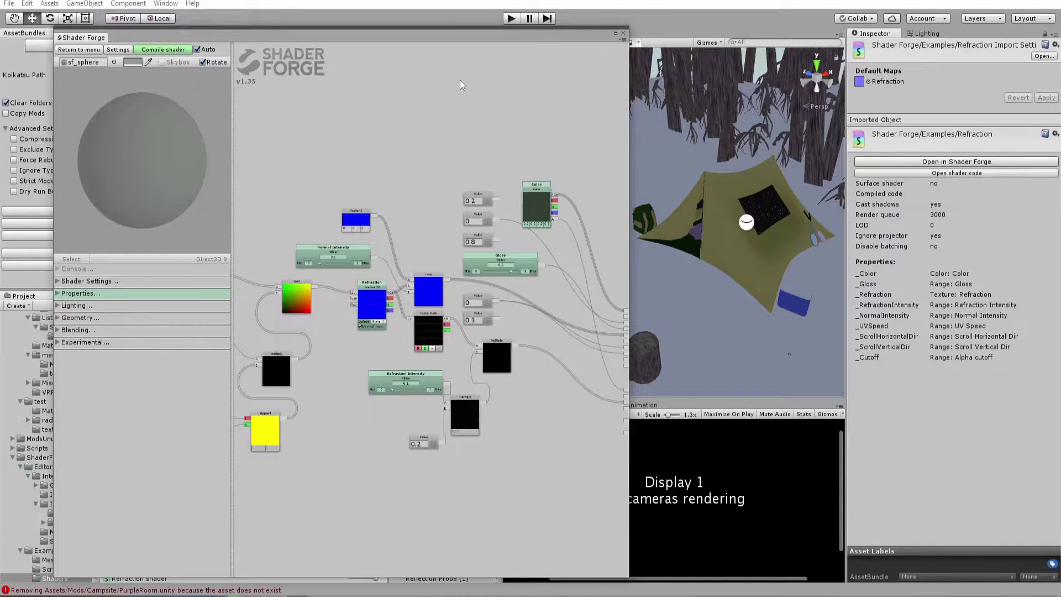
click(623, 33)
Switch the ground plane's terrain material to the Shader Forge/Examples/Terrain2 shader and expand its texture settings.
scroll(264, 484, down, 3)
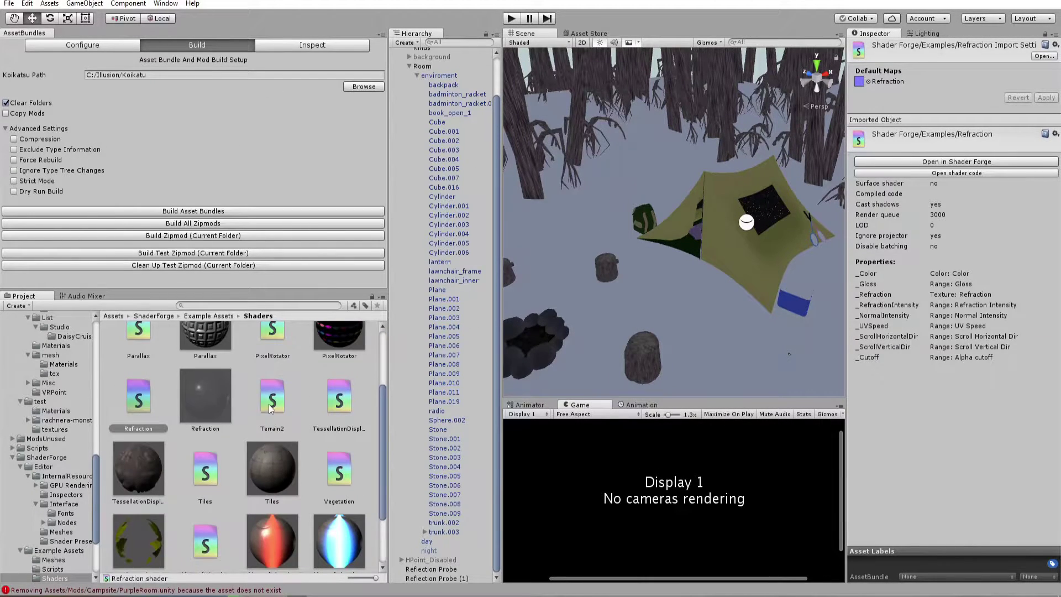
right_drag(688, 225, 667, 252)
key(s)
alt+drag(667, 253, 641, 309)
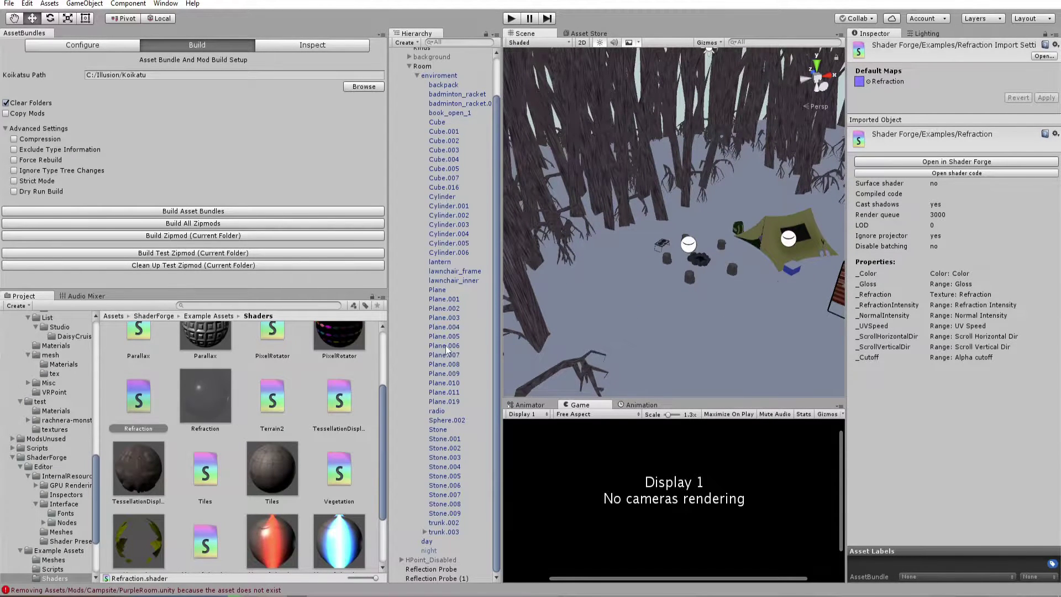
scroll(440, 358, up, 3)
click(665, 259)
right_drag(665, 260, 685, 284)
click(913, 338)
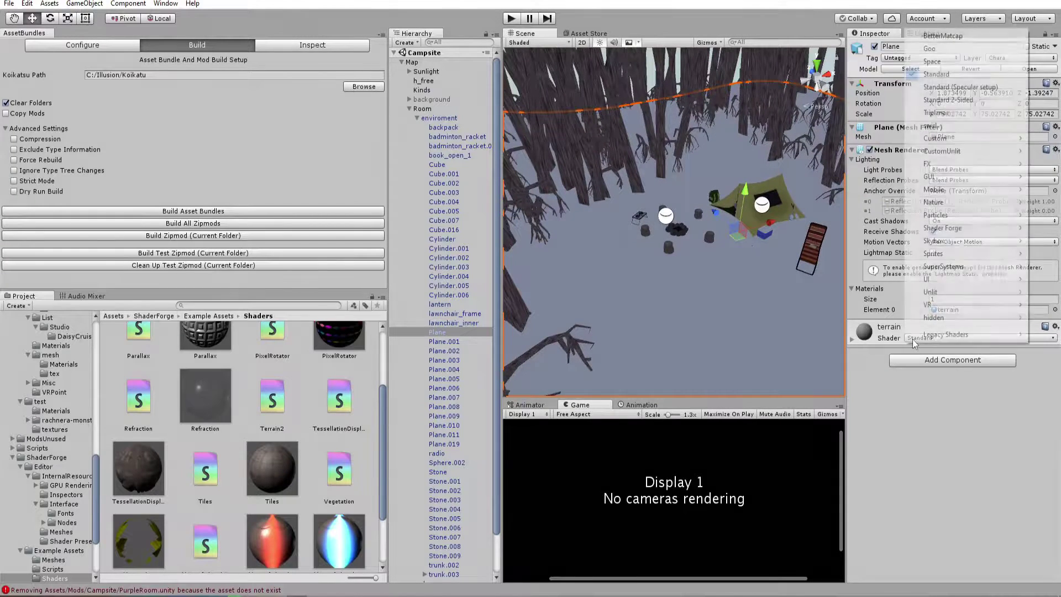
mouse_move(943, 227)
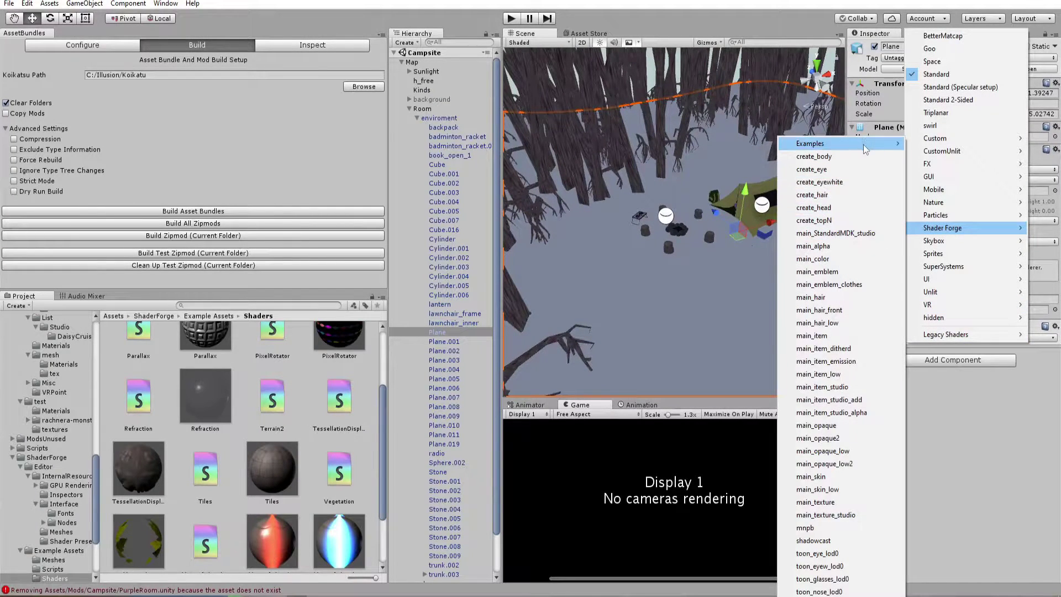
mouse_move(863, 144)
click(939, 220)
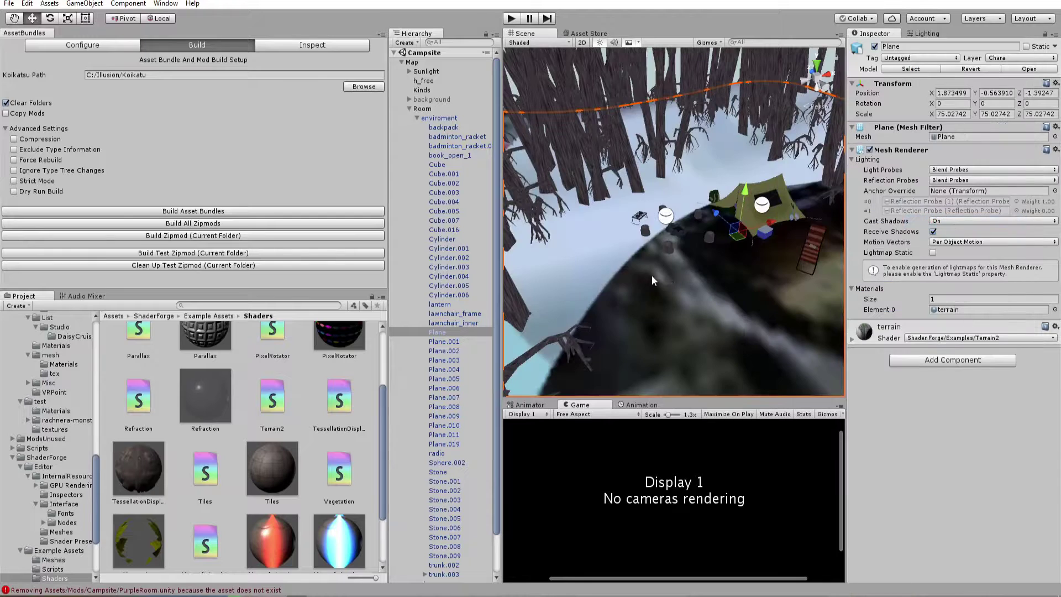
click(852, 340)
right_drag(801, 345, 666, 295)
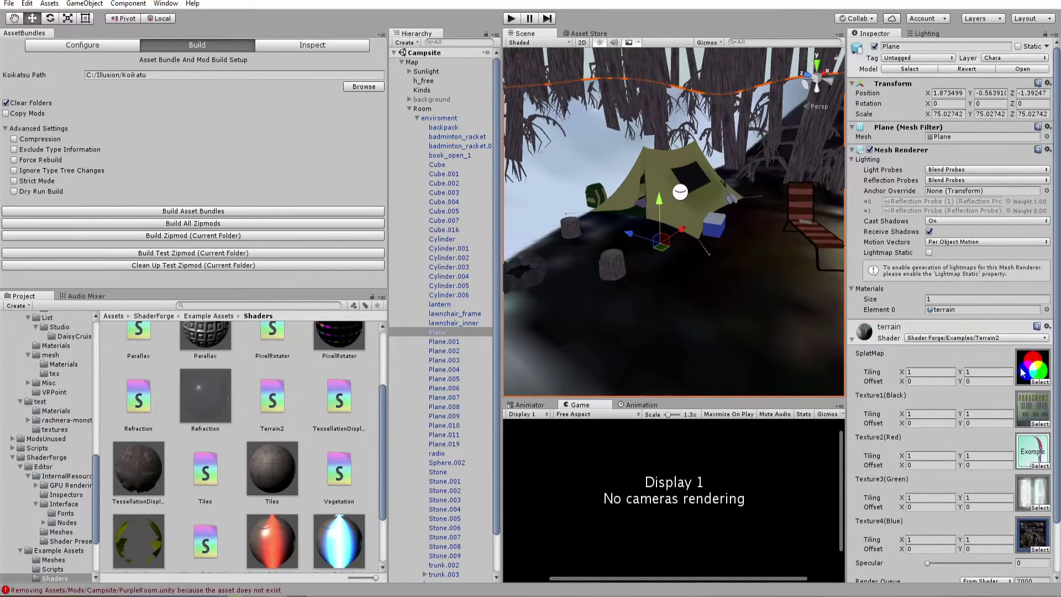
right_drag(785, 302, 621, 270)
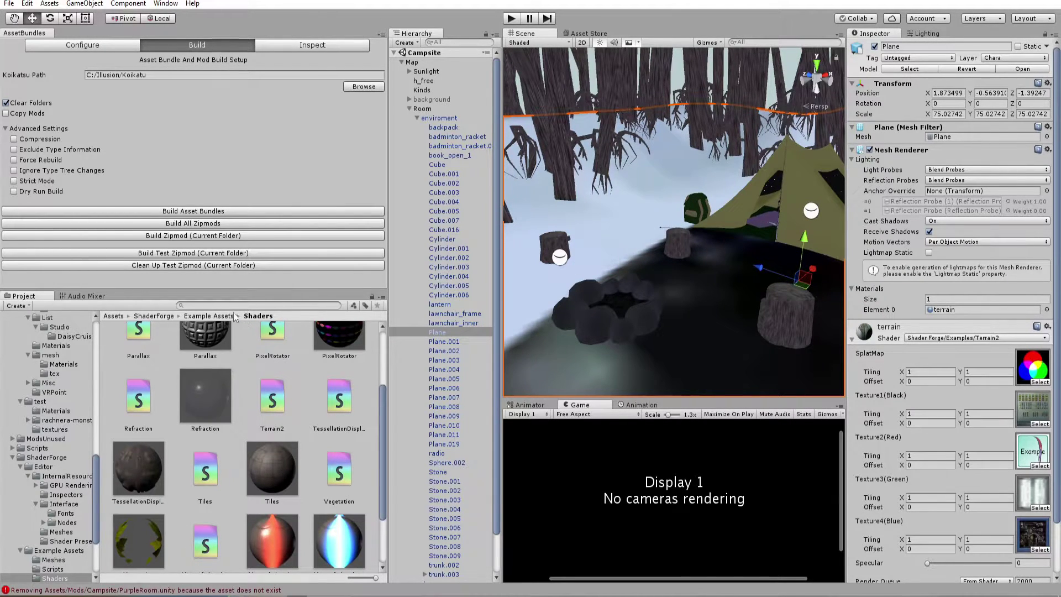
Open the textures folder inside the Campsite mod's mesh folder.
click(128, 316)
click(147, 399)
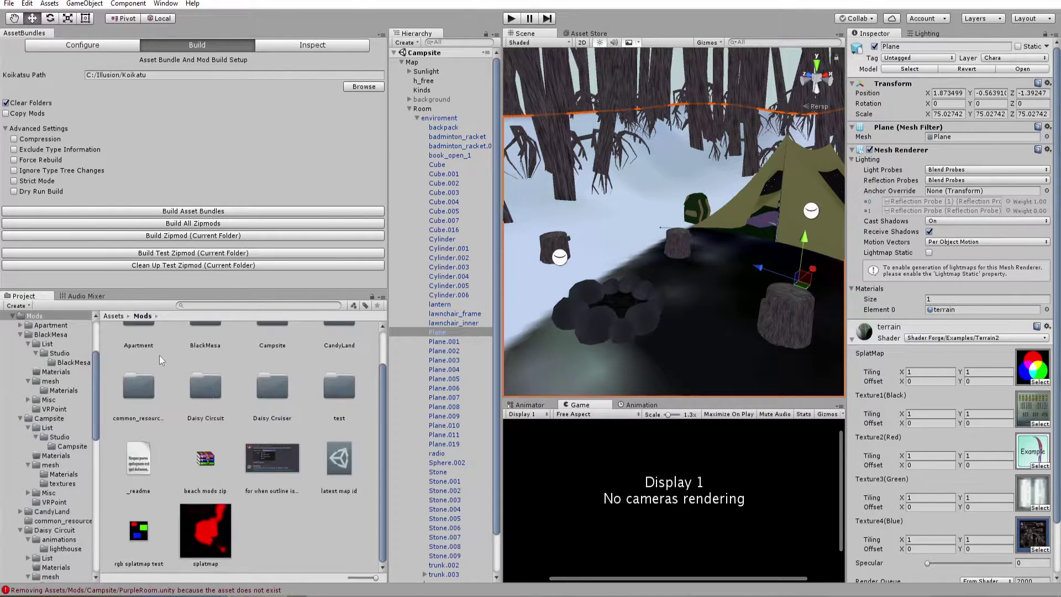
scroll(249, 356, up, 1)
double_click(250, 356)
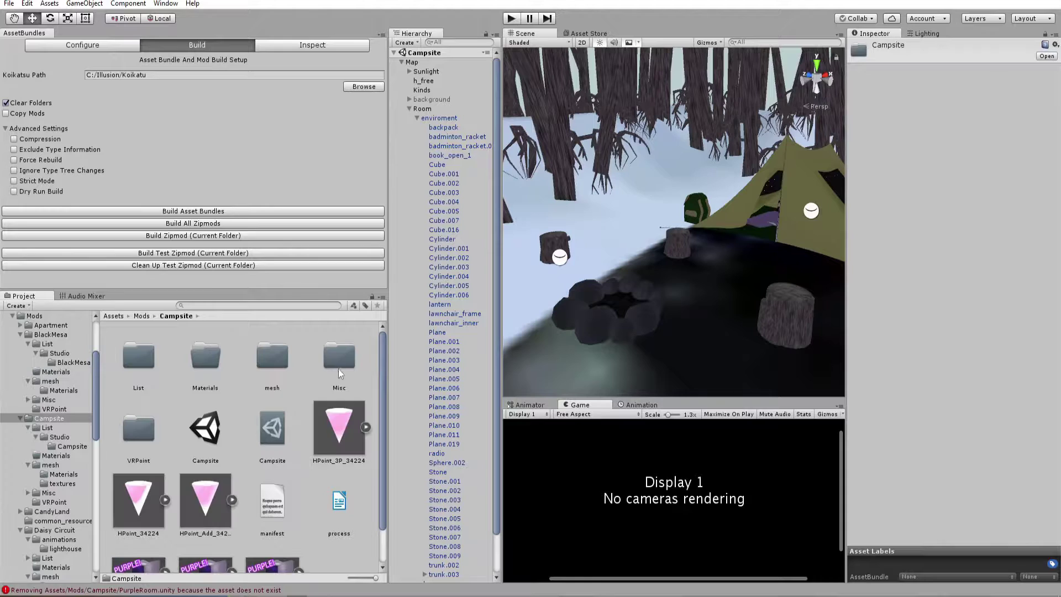
double_click(262, 362)
double_click(207, 359)
Reselect the ground plane and assign the campsite splatmap texture to its terrain material's SplatMap slot.
click(612, 237)
right_drag(612, 237, 659, 302)
scroll(680, 276, down, 3)
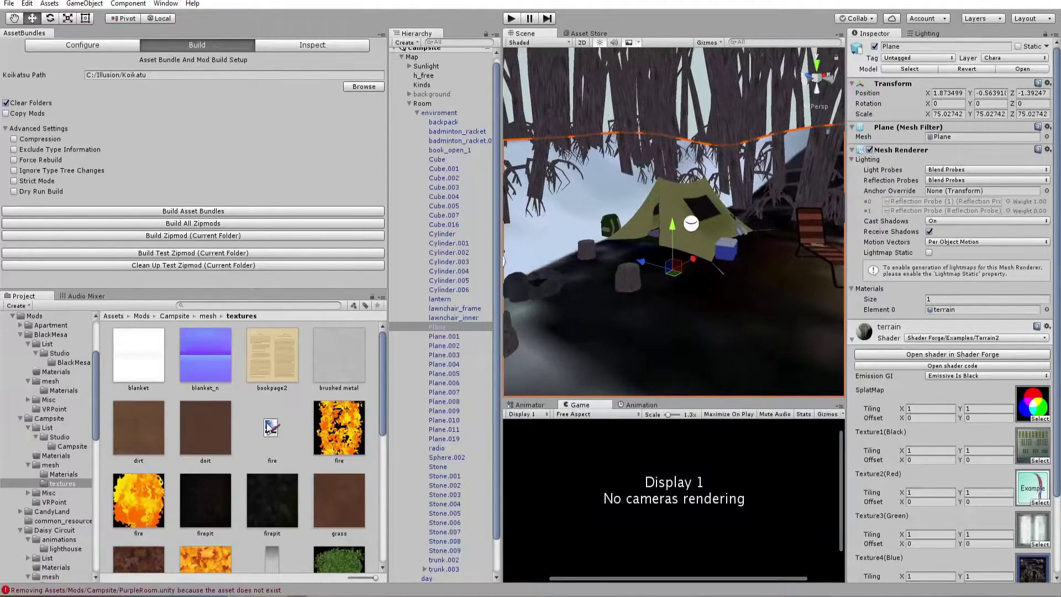
scroll(222, 397, down, 10)
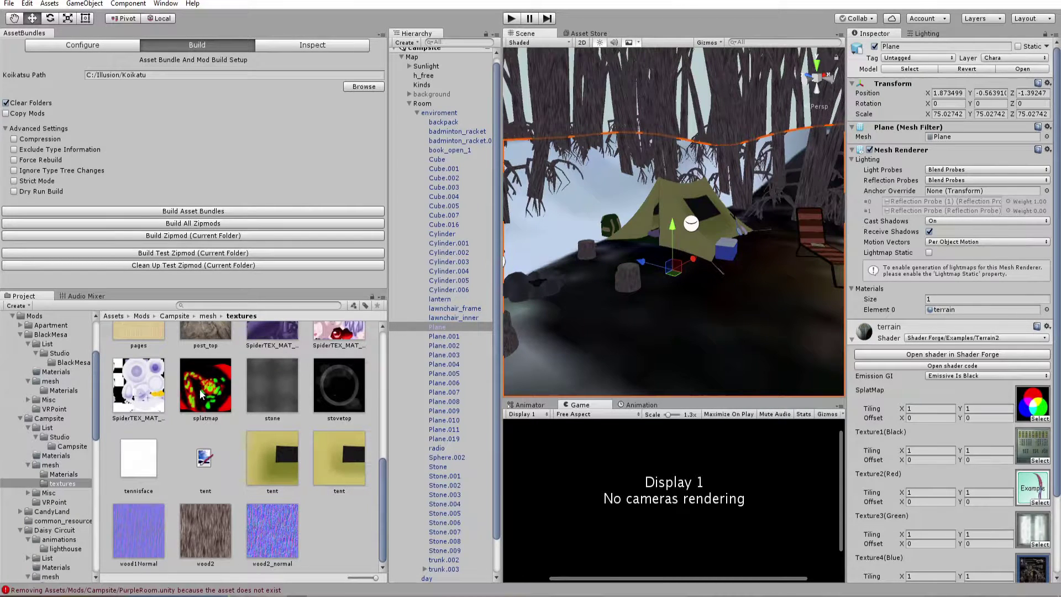
drag(205, 390, 1029, 402)
right_drag(766, 309, 768, 310)
key(w)
Assign the brown ground_leaves texture to the terrain material's Texture1(Black) slot.
scroll(1005, 423, down, 3)
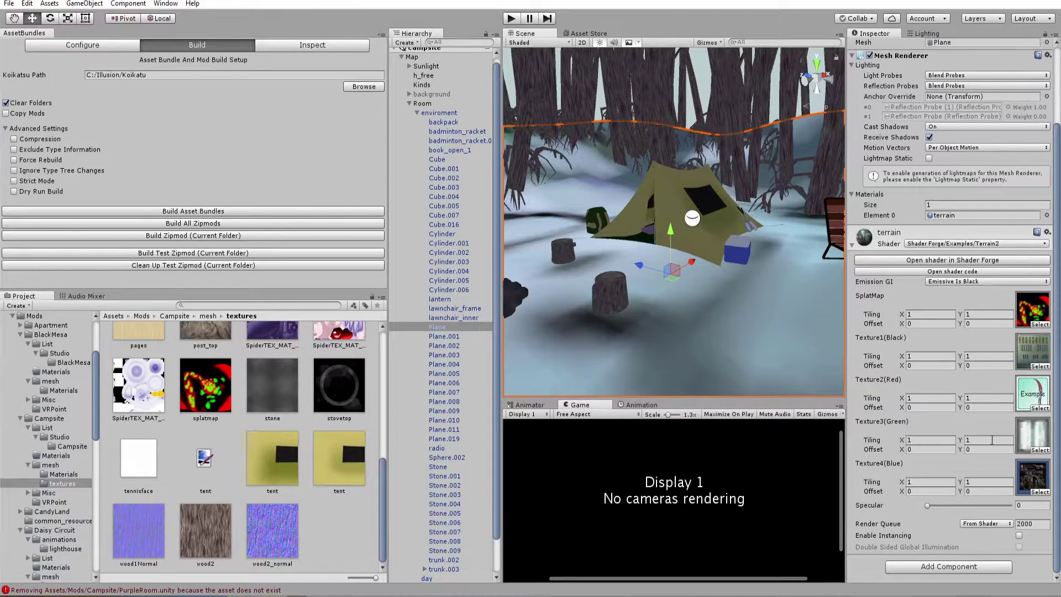
scroll(225, 478, up, 4)
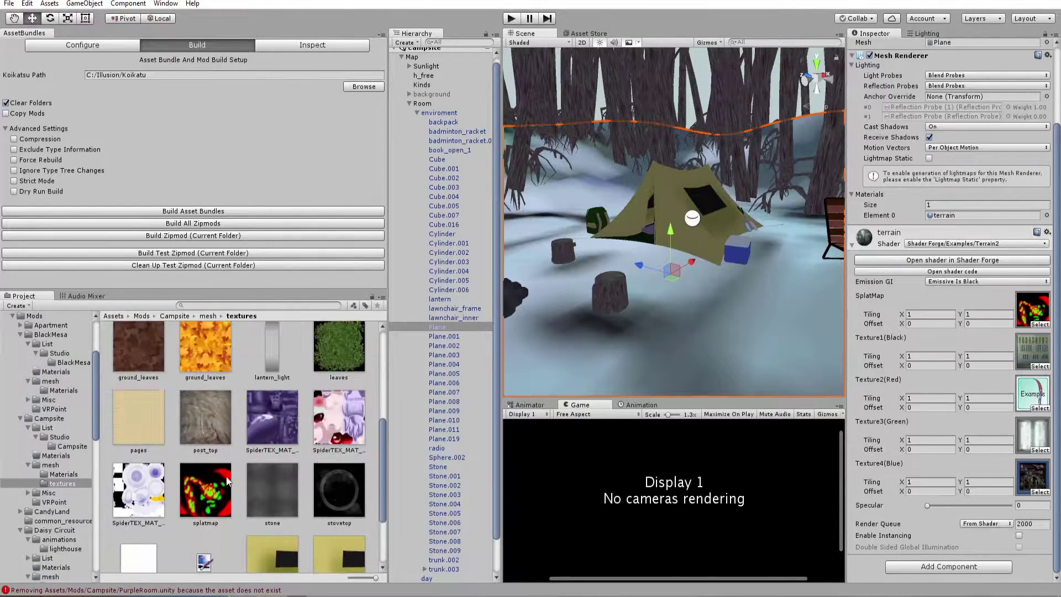
scroll(233, 427, up, 1)
scroll(233, 426, down, 1)
drag(140, 515, 1031, 357)
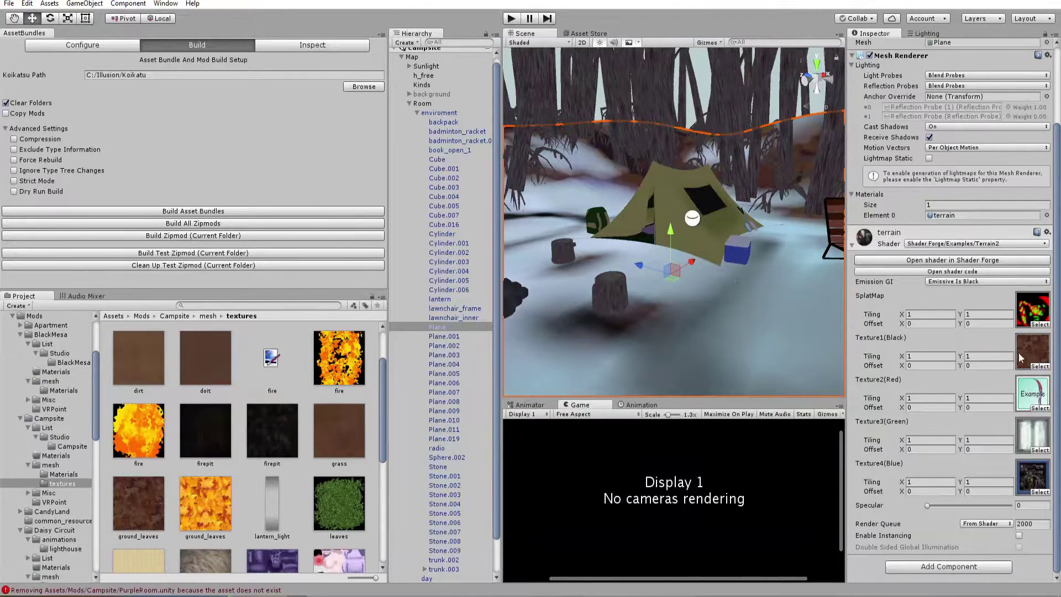
Assign the grass texture to the terrain material's Texture2(Red) slot and the dirt texture to Texture3(Green).
scroll(182, 478, down, 2)
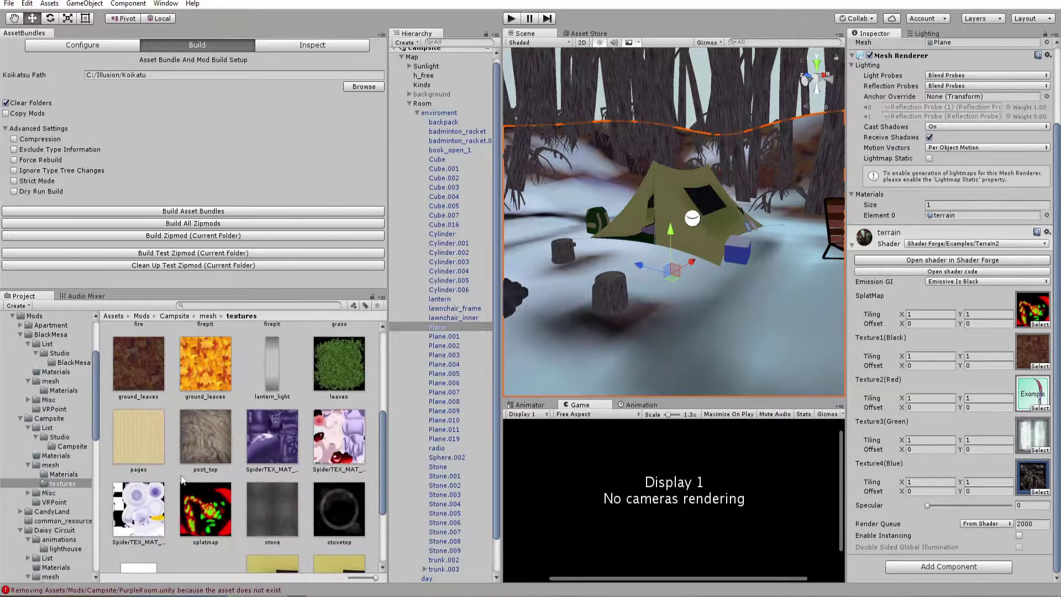
scroll(217, 446, down, 2)
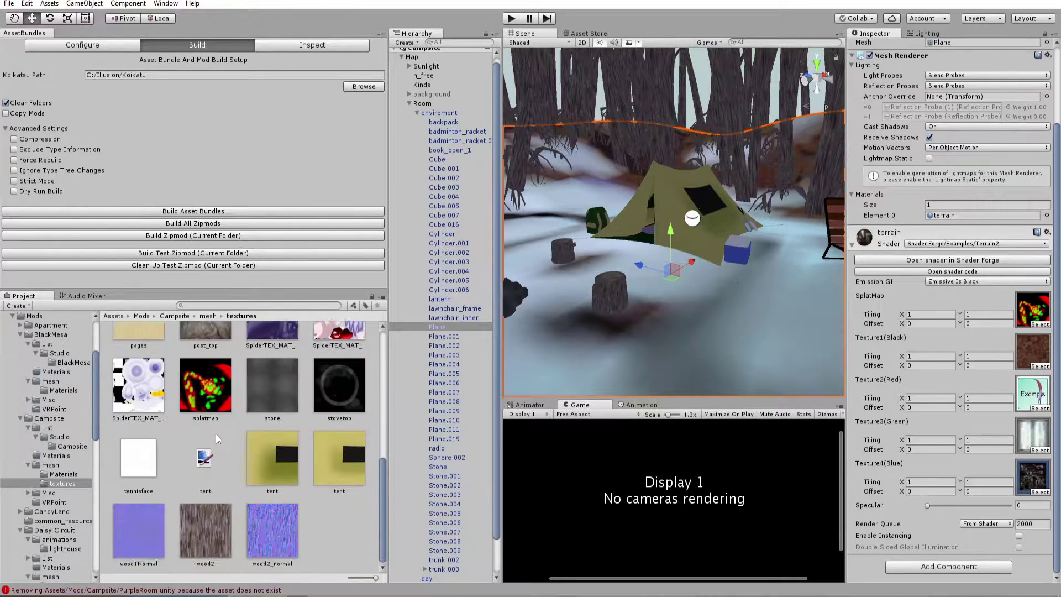
scroll(201, 479, up, 5)
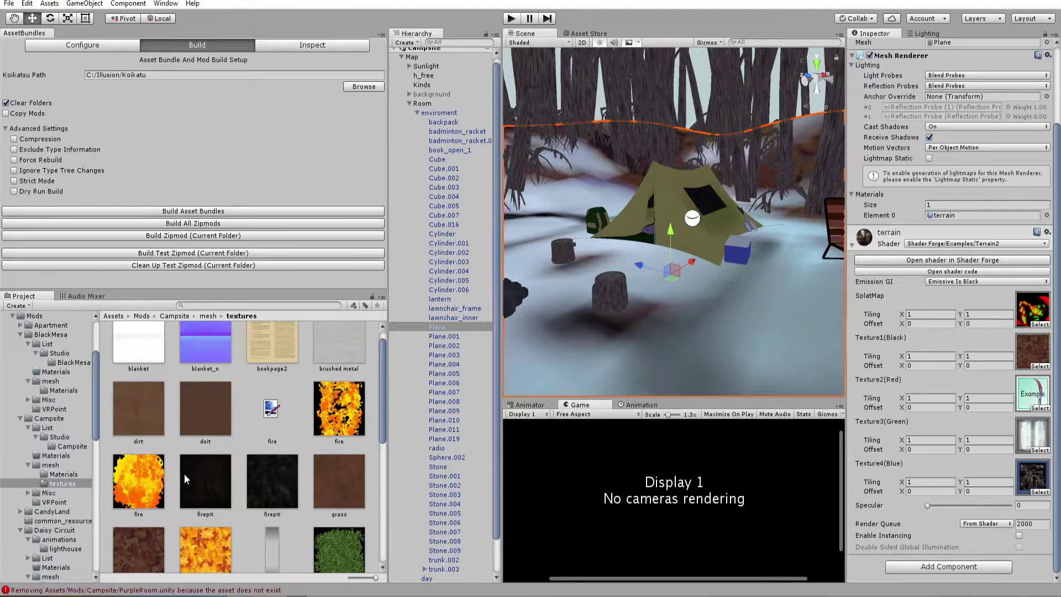
scroll(203, 461, down, 1)
click(335, 409)
drag(335, 409, 1023, 396)
drag(139, 353, 1028, 436)
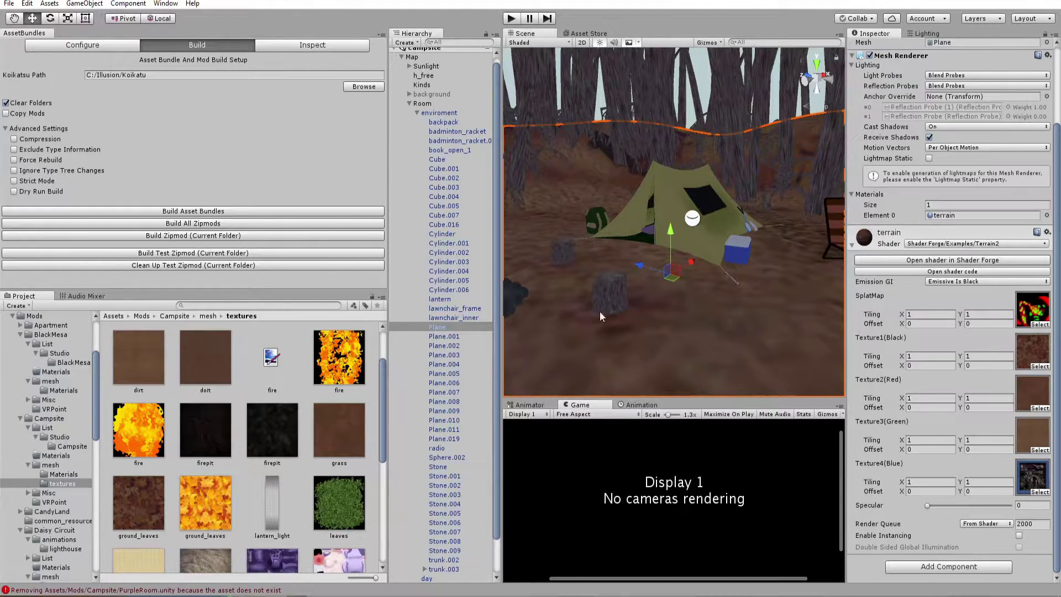
right_drag(629, 278, 524, 330)
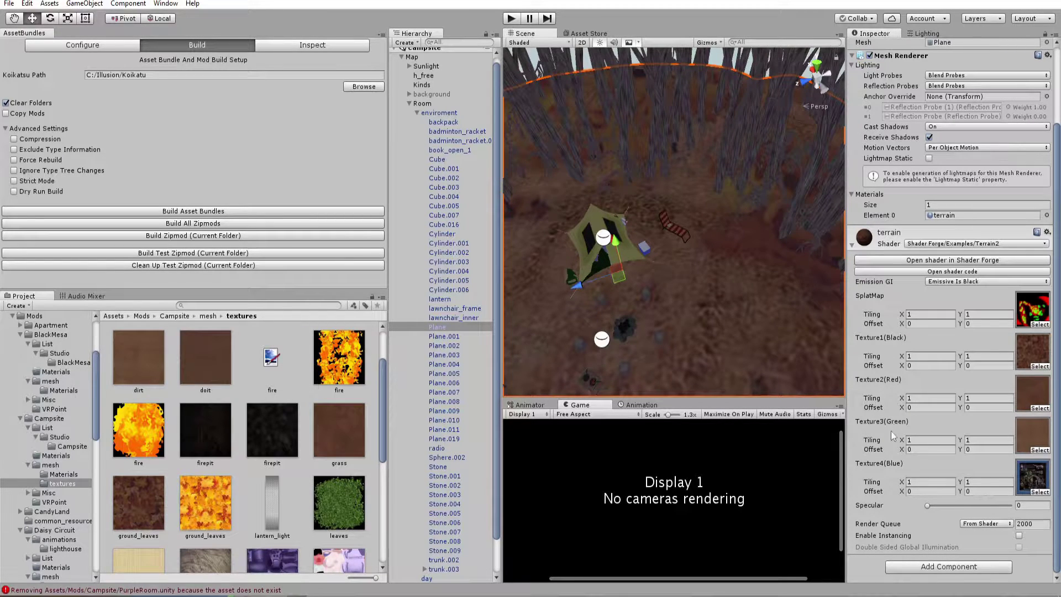
right_drag(752, 285, 728, 295)
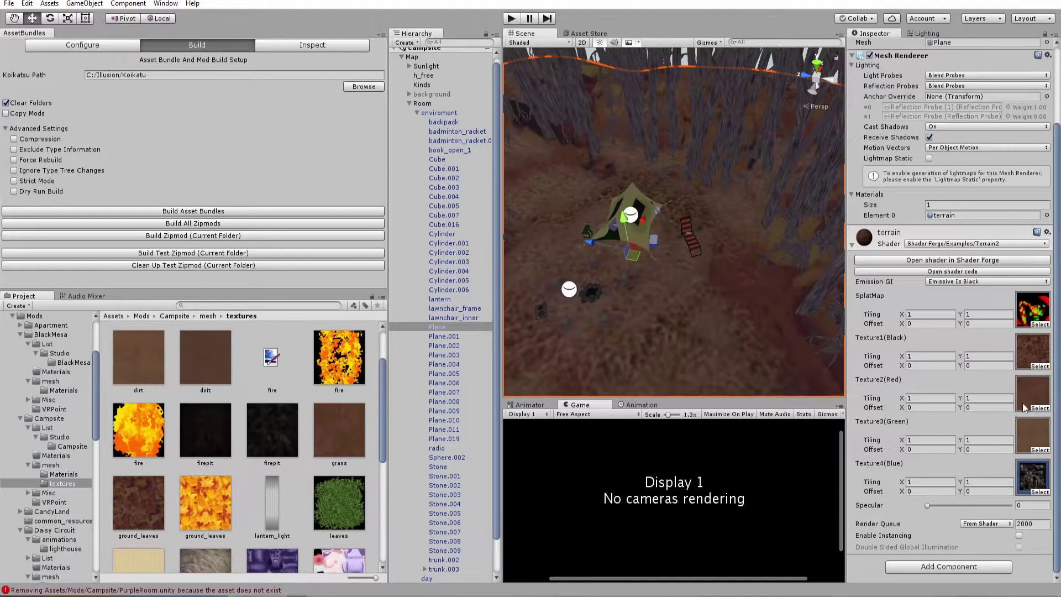
right_drag(700, 270, 691, 193)
key(w)
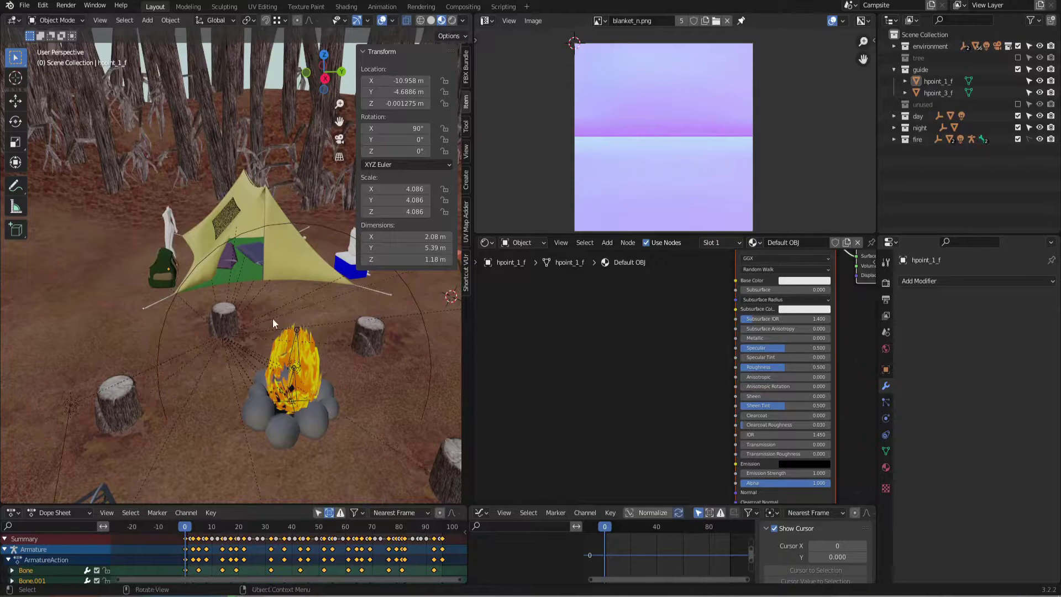
Switch to Blender, select the ground plane, and look up the mapping scale values in its terrain material's nodes.
click(76, 251)
mouse_move(535, 373)
middle_down()
mouse_move(613, 342)
mouse_move(557, 307)
middle_up()
middle_drag(679, 383, 772, 233)
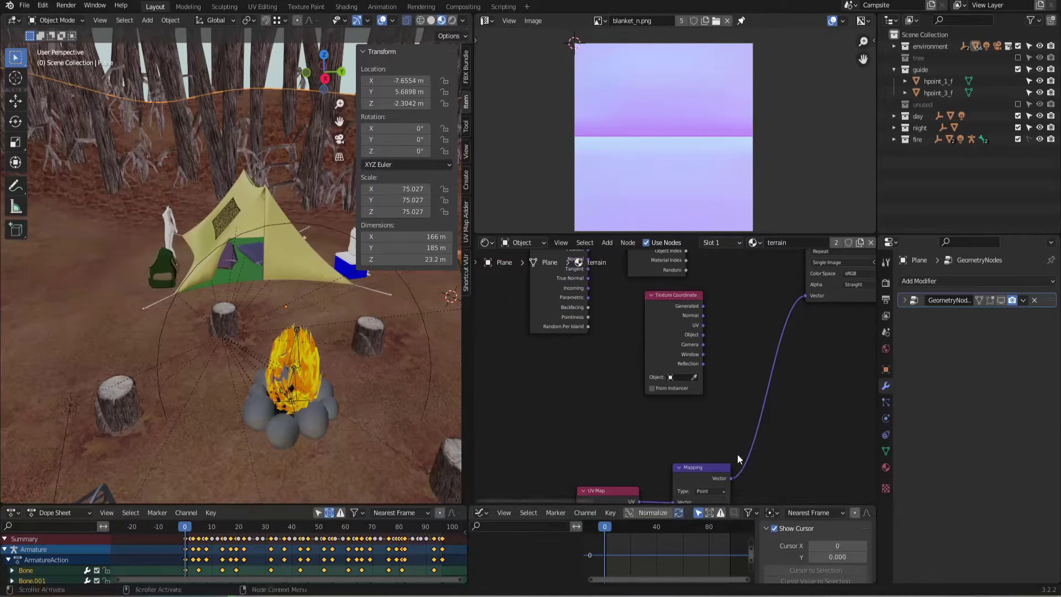
middle_drag(738, 483, 737, 343)
middle_drag(764, 409, 774, 332)
middle_drag(680, 416, 603, 371)
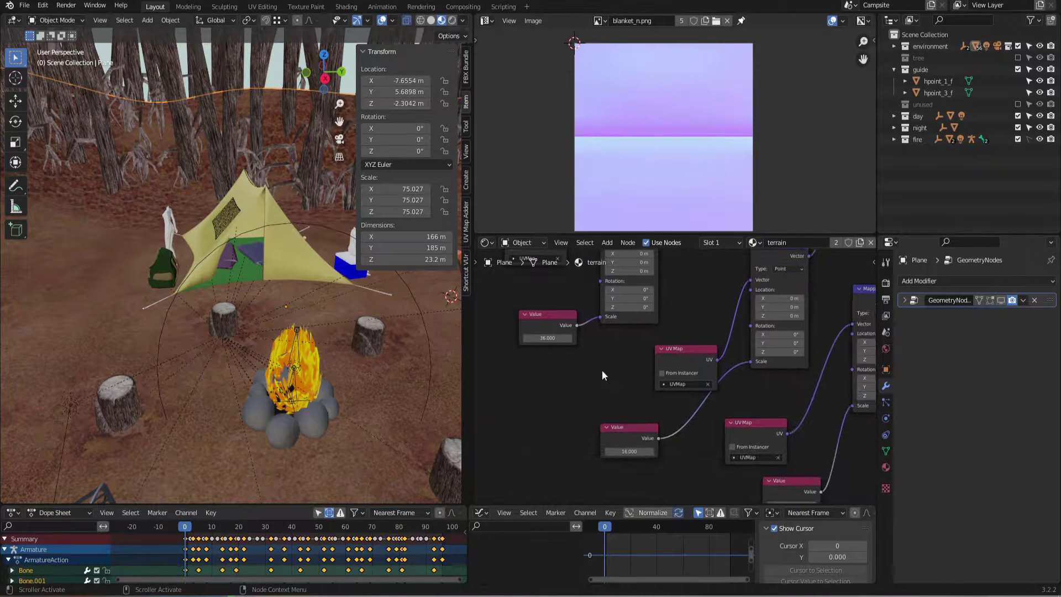
middle_drag(633, 427, 502, 389)
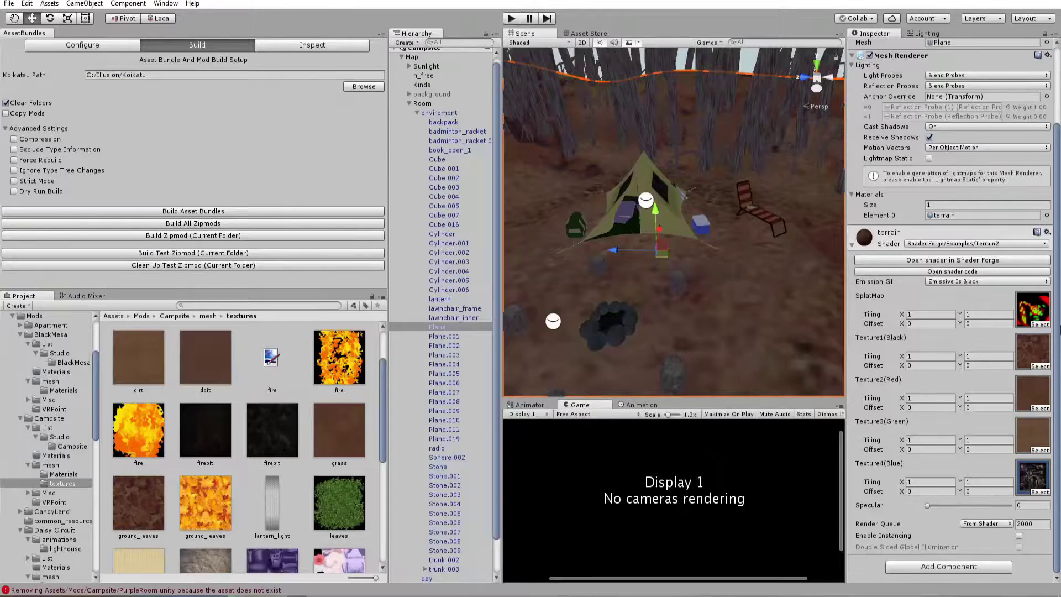
In Unity, set the terrain material's Texture1(Black) tiling to 36 in both X and Y.
click(931, 358)
text(36)
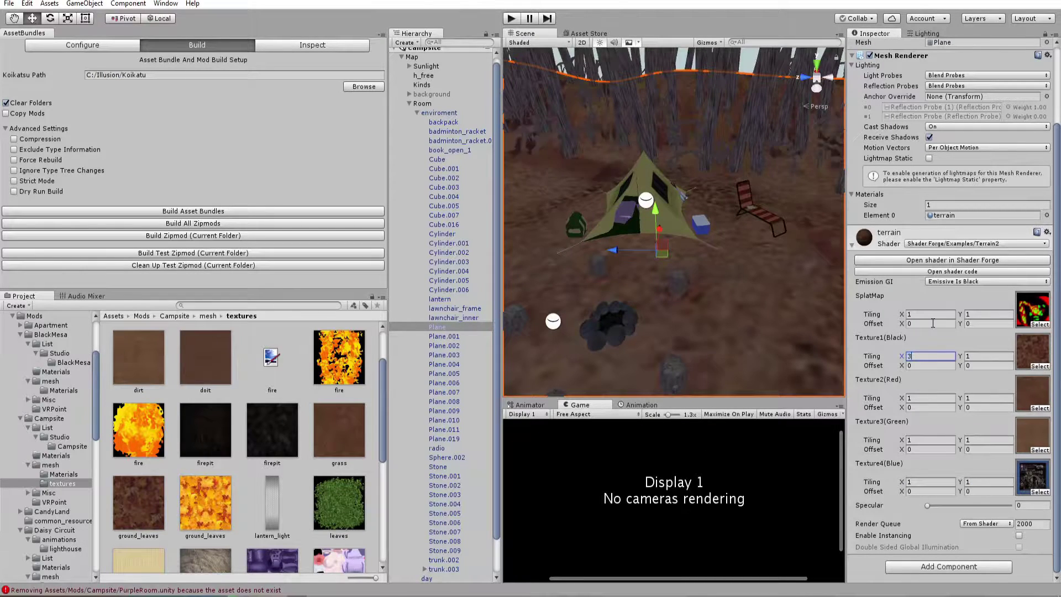
click(973, 356)
text(36)
Set the terrain material's Texture2(Red) tiling to 16 in both X and Y.
click(937, 399)
text(16)
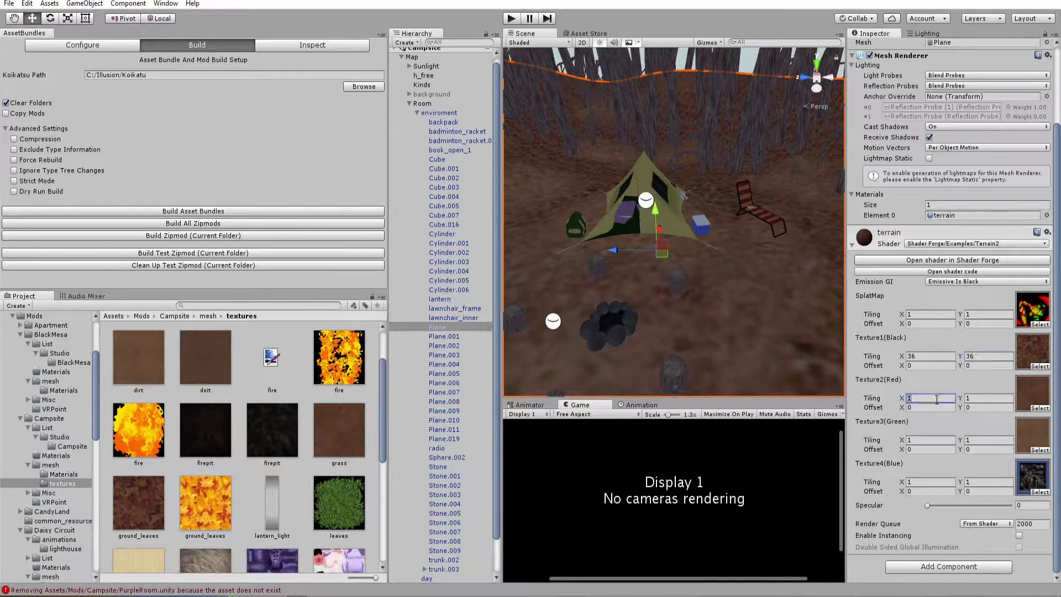
click(970, 398)
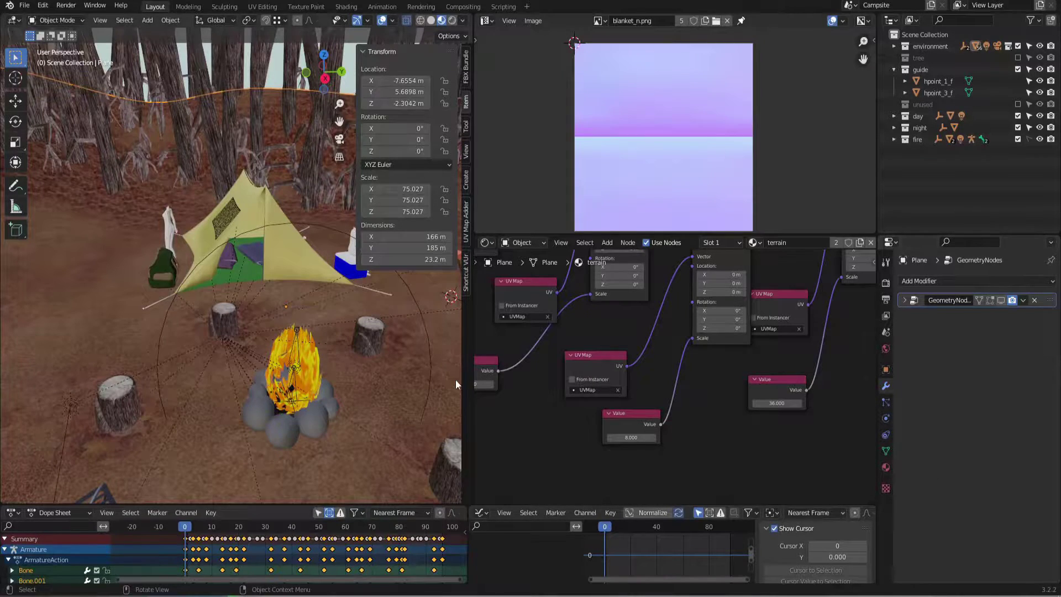
Look up the remaining mapping scale in Blender's terrain nodes and set Texture3(Green) tiling to 8 in both X and Y in Unity.
middle_drag(631, 429, 679, 425)
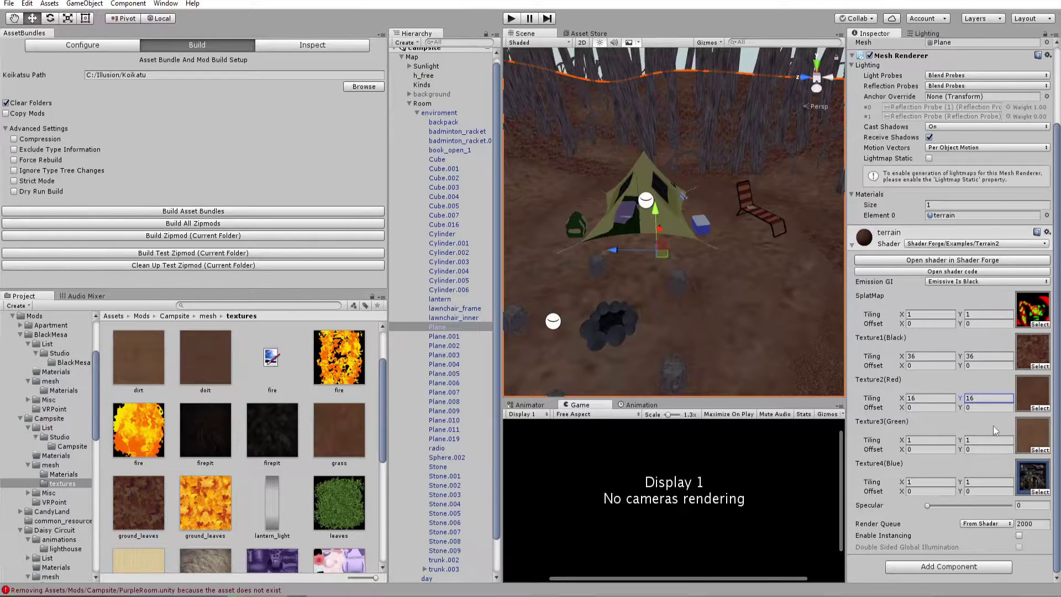
click(942, 440)
text(8)
click(974, 439)
text(8)
Inspect the tiled terrain around the tent and lawn chair with the terrain material's Specular at 0.
right_drag(768, 233, 563, 229)
key(w)
key(s)
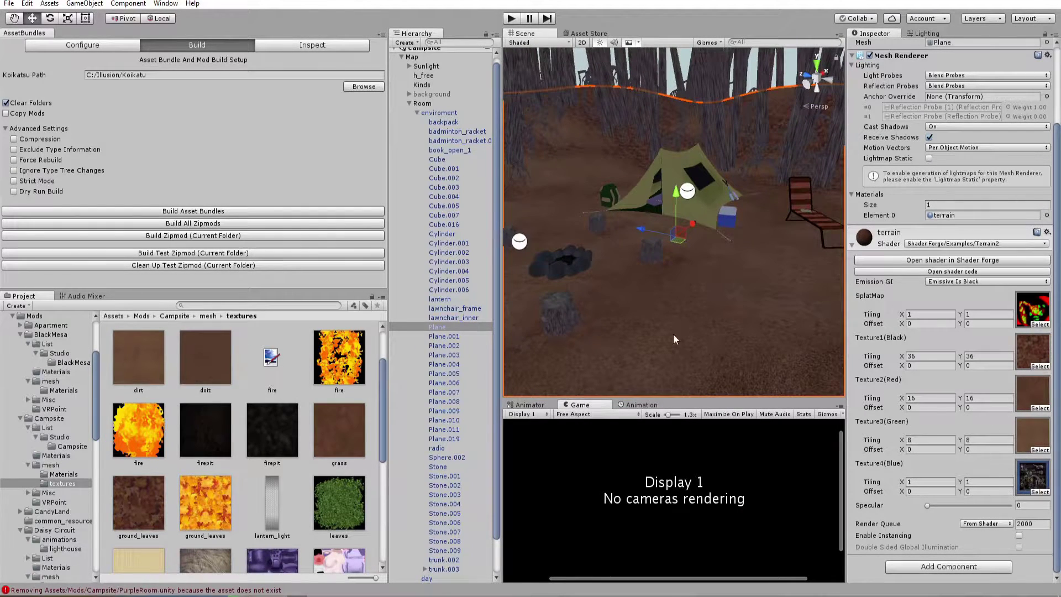
right_drag(671, 298, 772, 288)
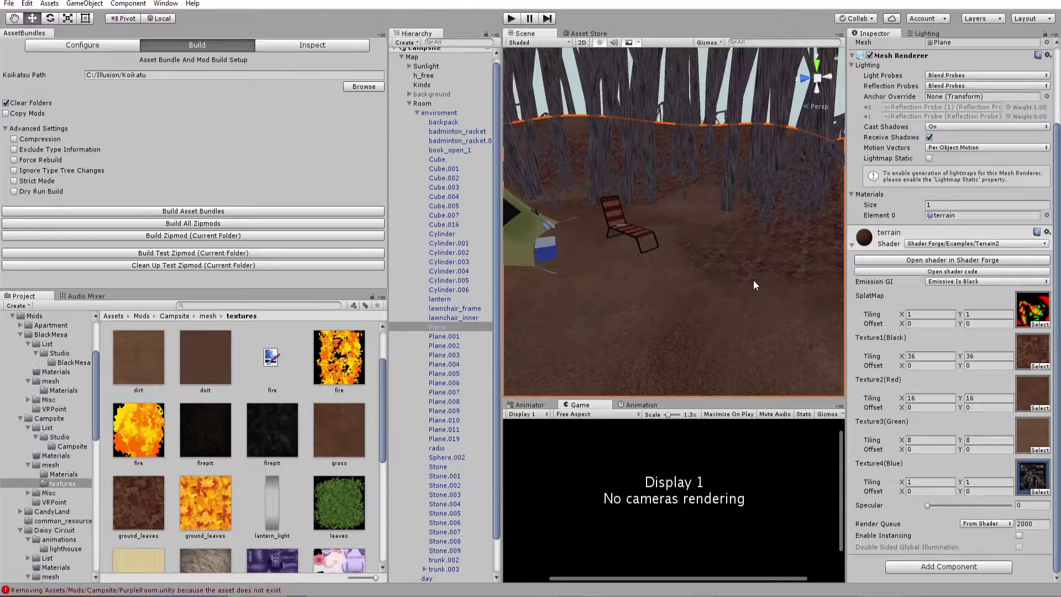
drag(926, 505, 856, 510)
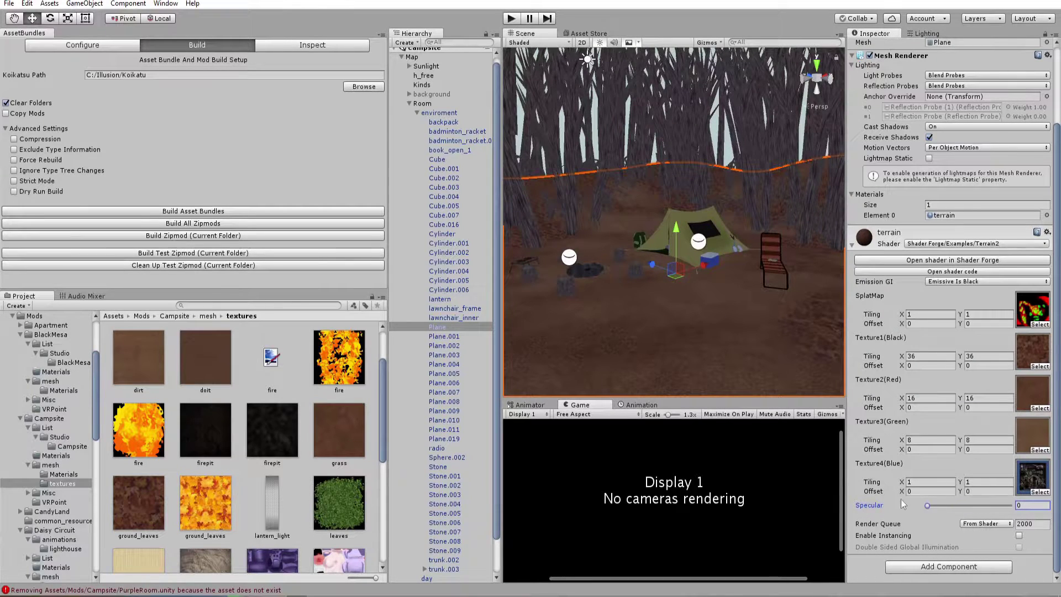
Select the shuttlecock beside the badminton rackets and change the Albedo color of its red_plastic material.
right_drag(725, 341, 655, 305)
click(660, 278)
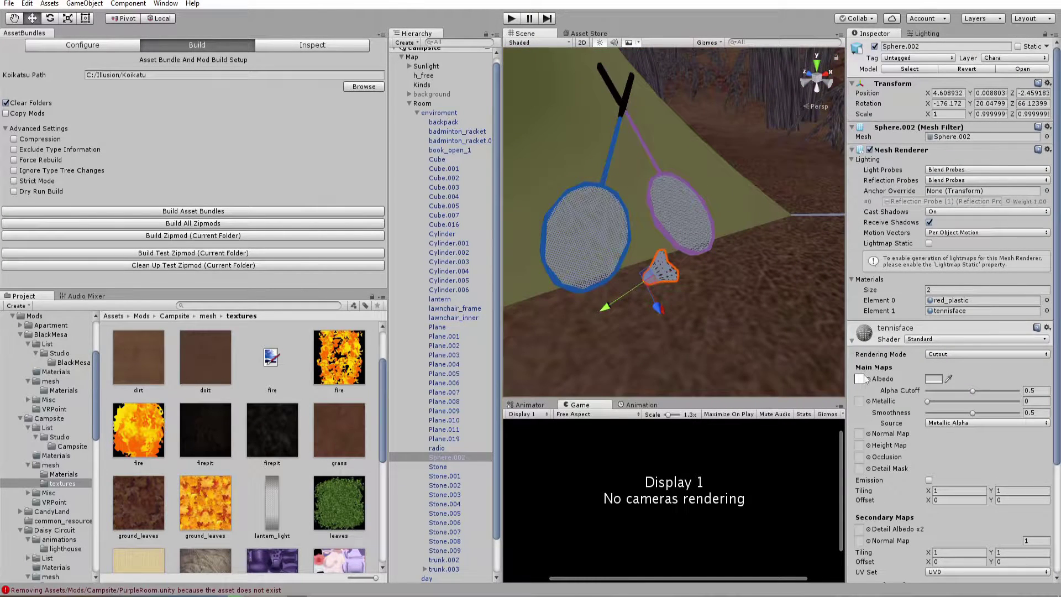
click(853, 341)
click(851, 373)
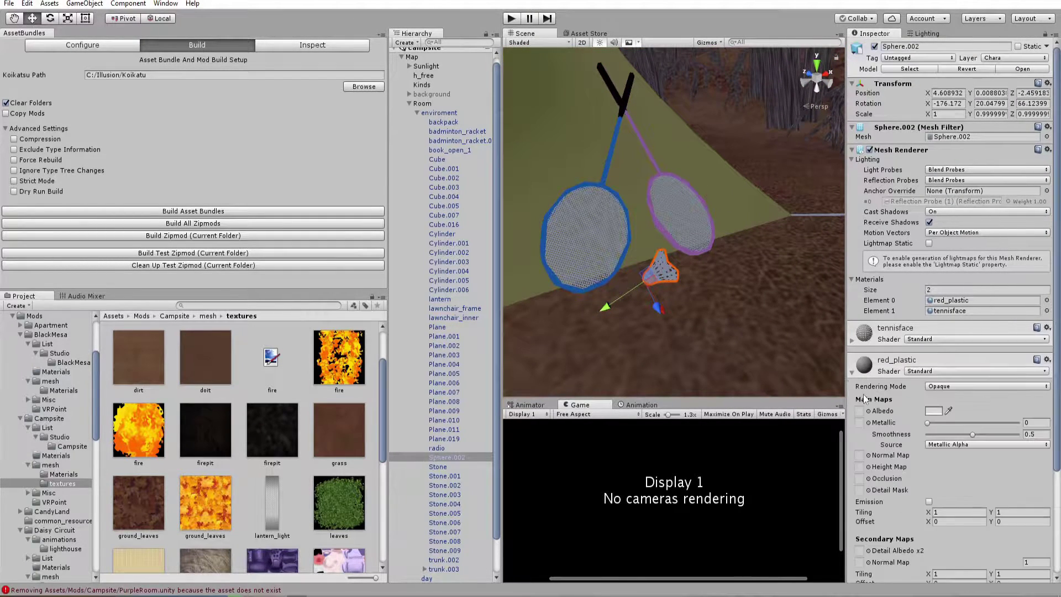
click(934, 411)
drag(946, 270, 996, 273)
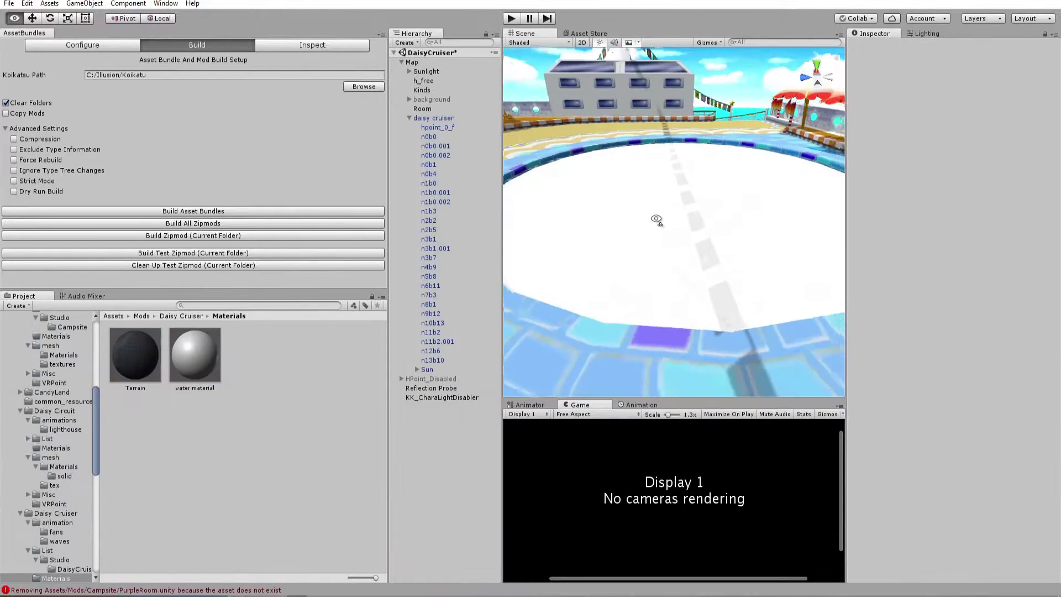
mouse_move(656, 218)
alt+mouse_down()
mouse_move(685, 210)
mouse_move(635, 208)
mouse_move(663, 233)
alt+mouse_up()
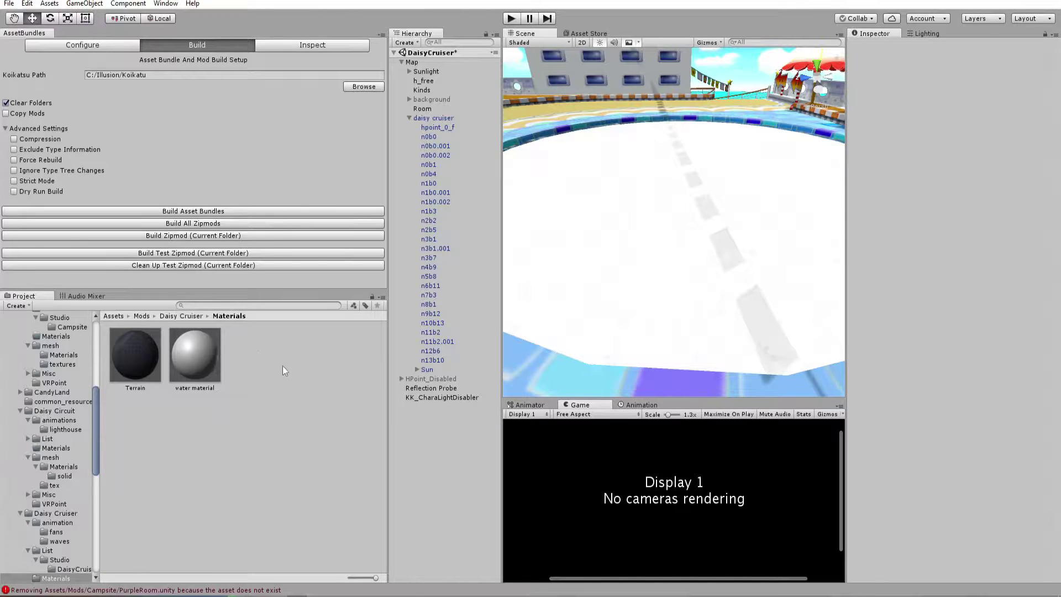
Switch the pool's water material to the Shader Forge/Examples/Refraction shader.
click(207, 365)
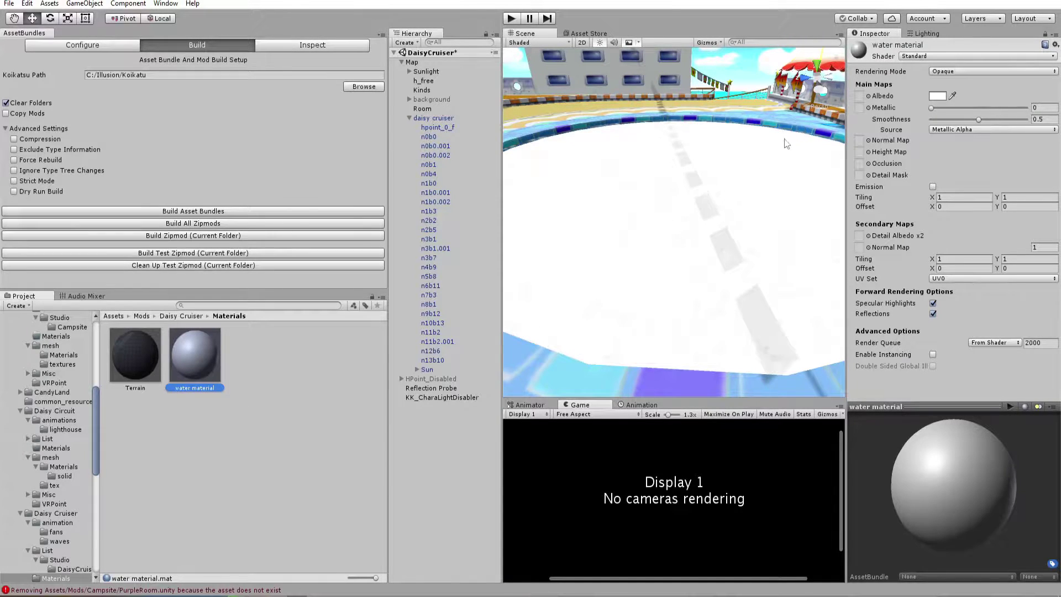
mouse_move(719, 206)
right_down()
mouse_move(689, 209)
mouse_move(723, 226)
right_up()
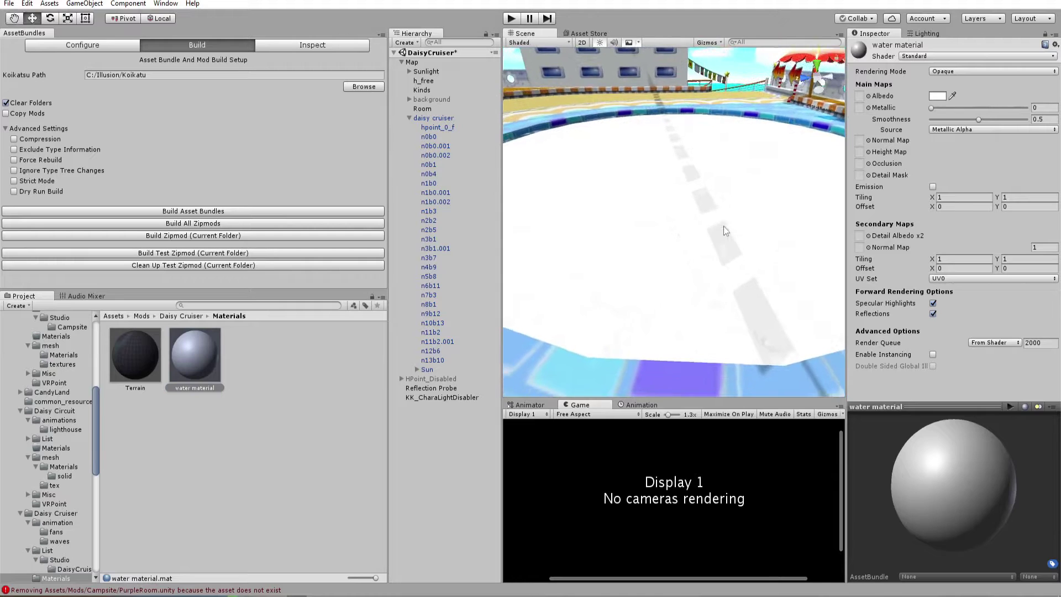
click(925, 57)
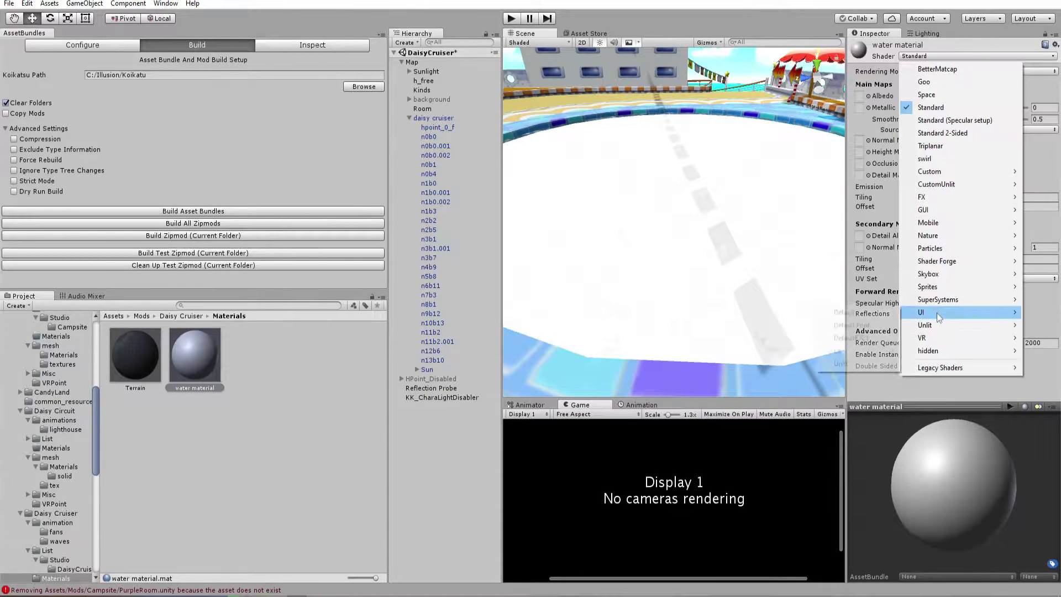
mouse_move(943, 264)
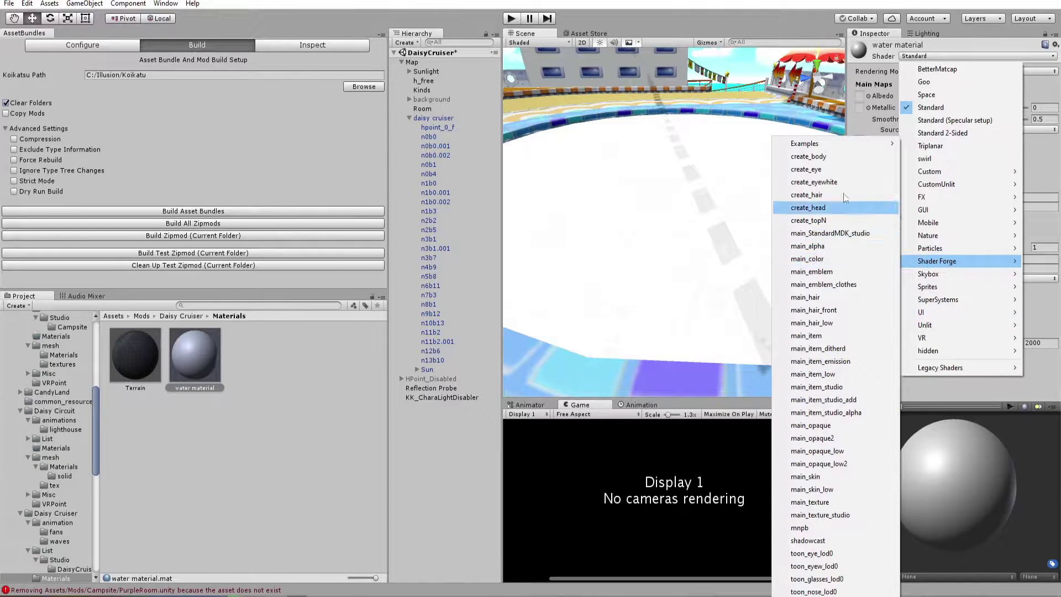
mouse_move(840, 145)
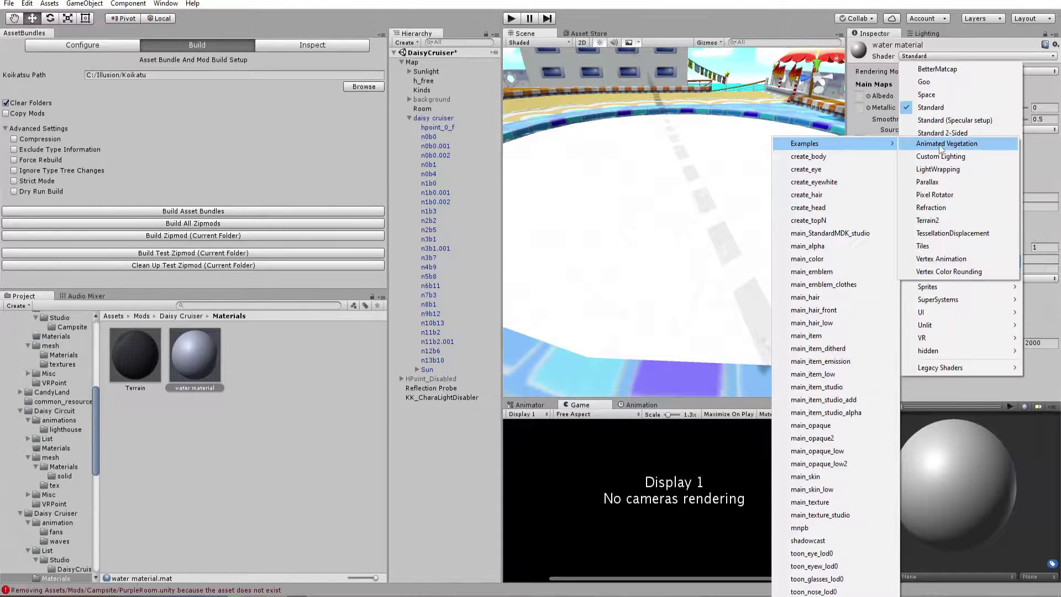
click(930, 208)
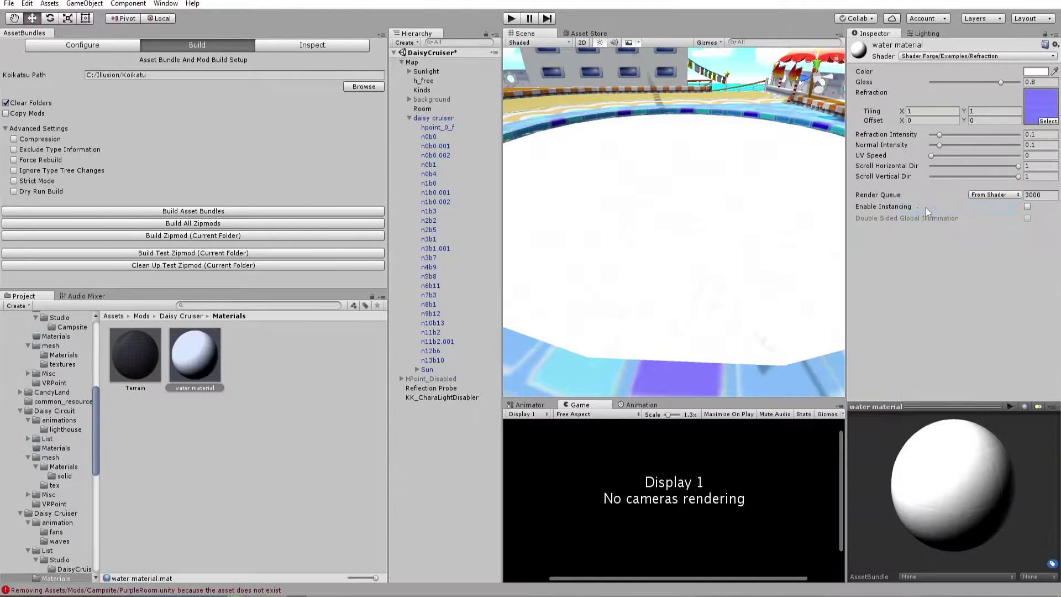
Give the water material a semi-transparent cyan color, hex 7AFFFD54.
mouse_move(743, 221)
right_down()
mouse_move(703, 208)
mouse_move(743, 221)
right_up()
click(1032, 72)
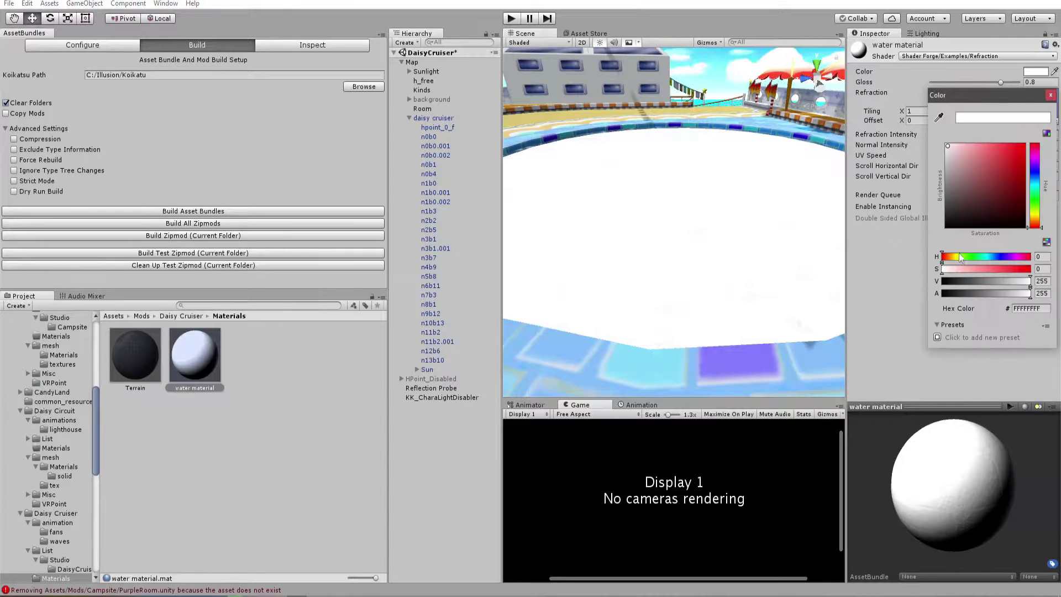
click(986, 256)
drag(953, 269, 972, 292)
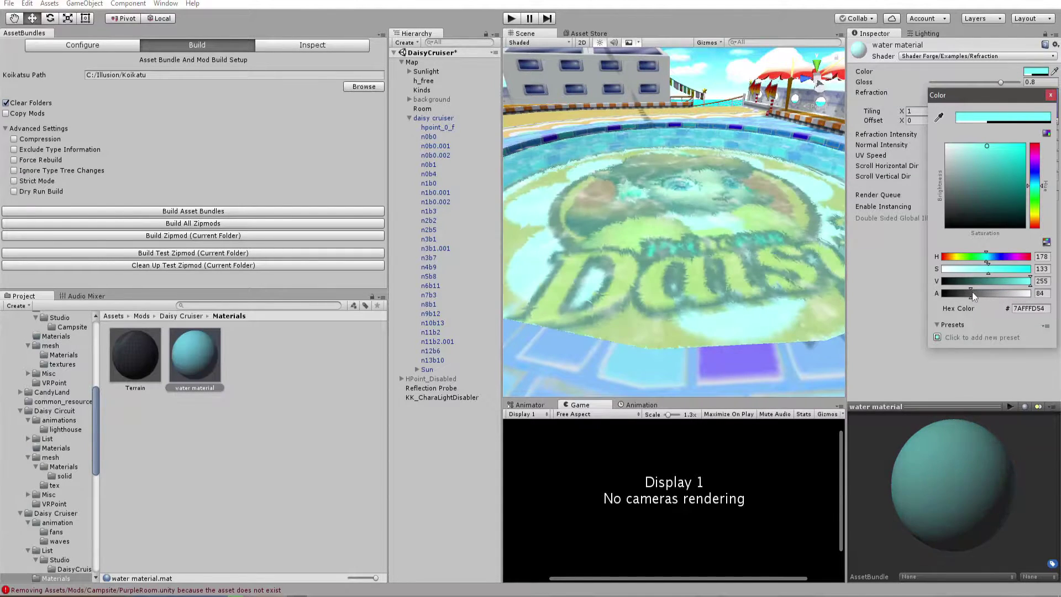
click(1050, 96)
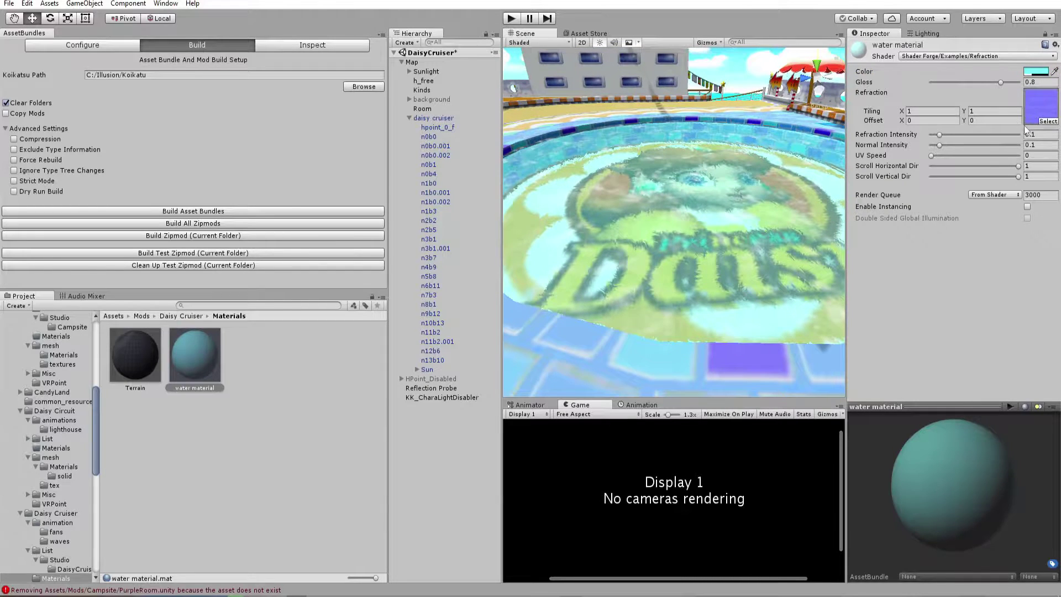
Search the textures for "water" and assign the water normal texture to the water material's Refraction map.
alt+drag(688, 237, 701, 201)
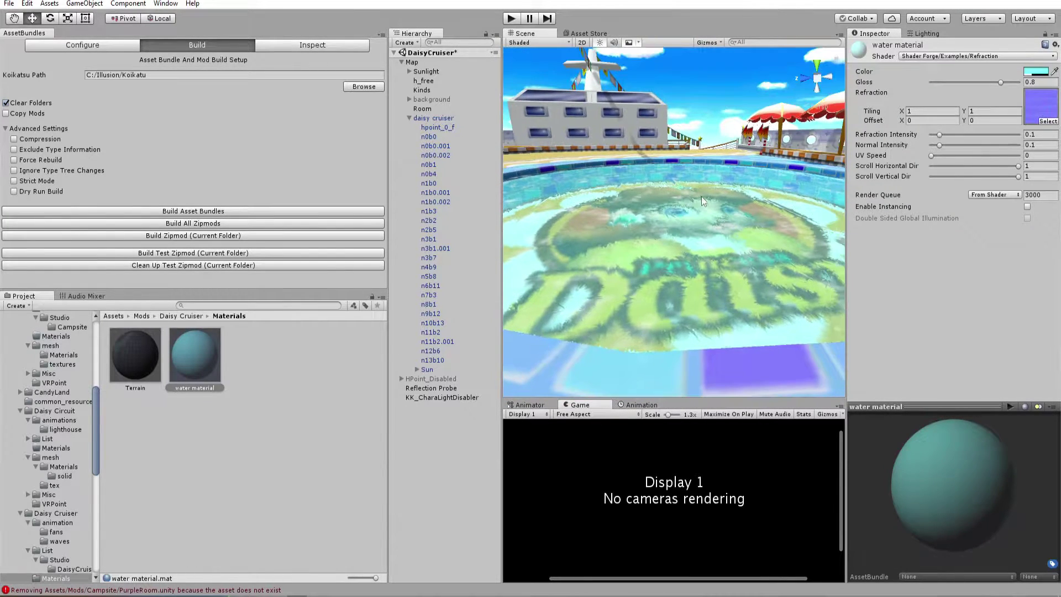
click(1047, 121)
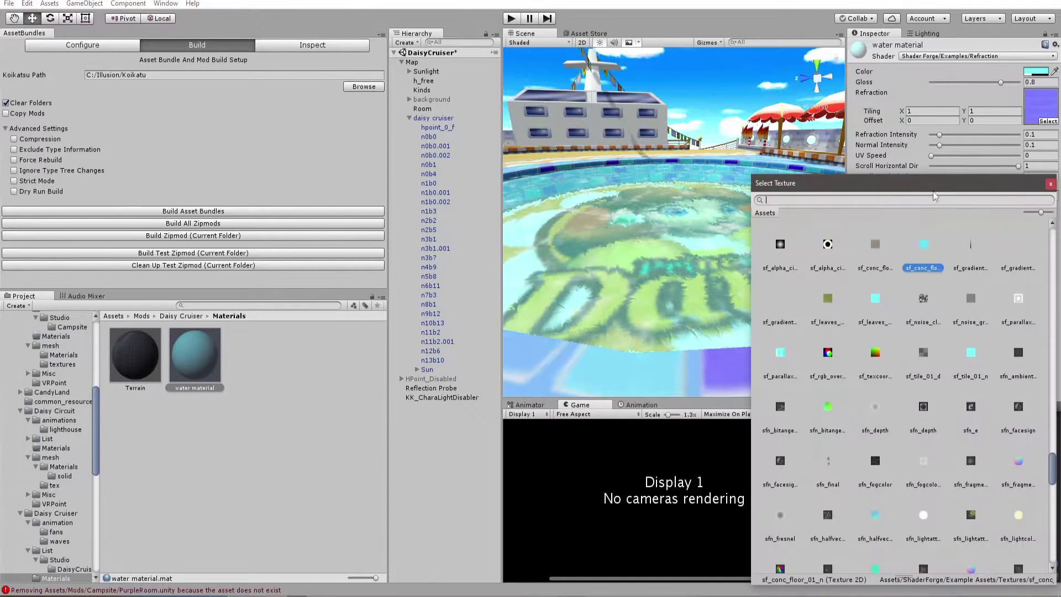
text(water)
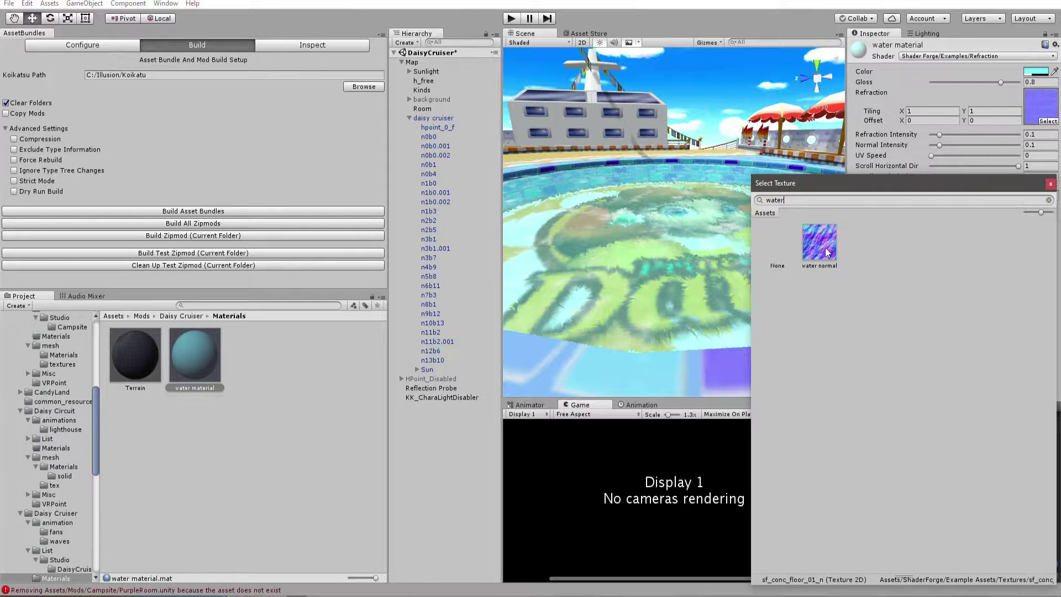
double_click(826, 249)
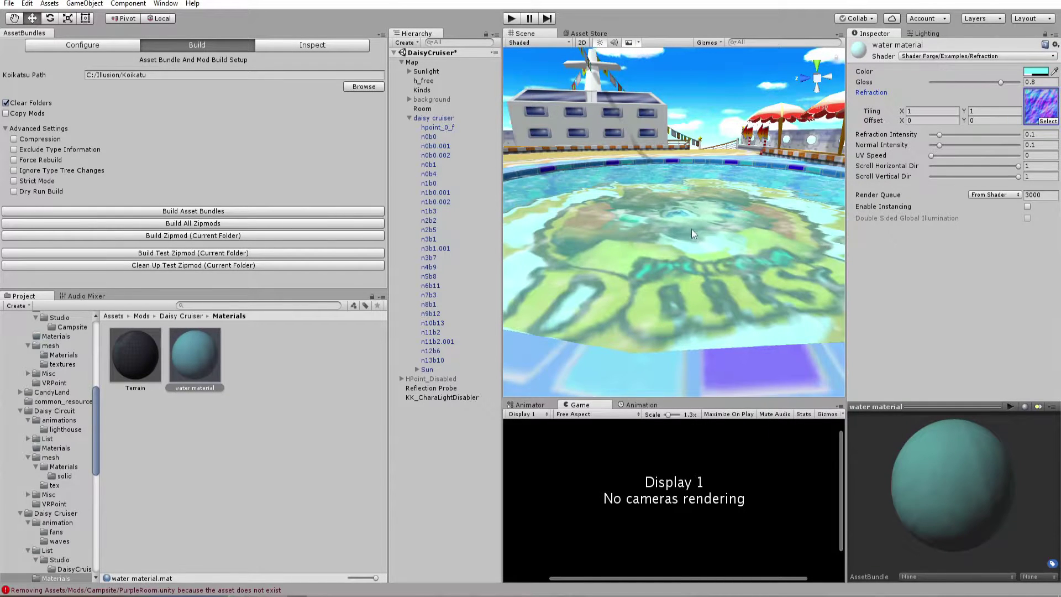
Set the water material's Refraction Intensity to 0.062 and its UV Speed to 1.1, checking the effect on the pool.
scroll(692, 230, up, 5)
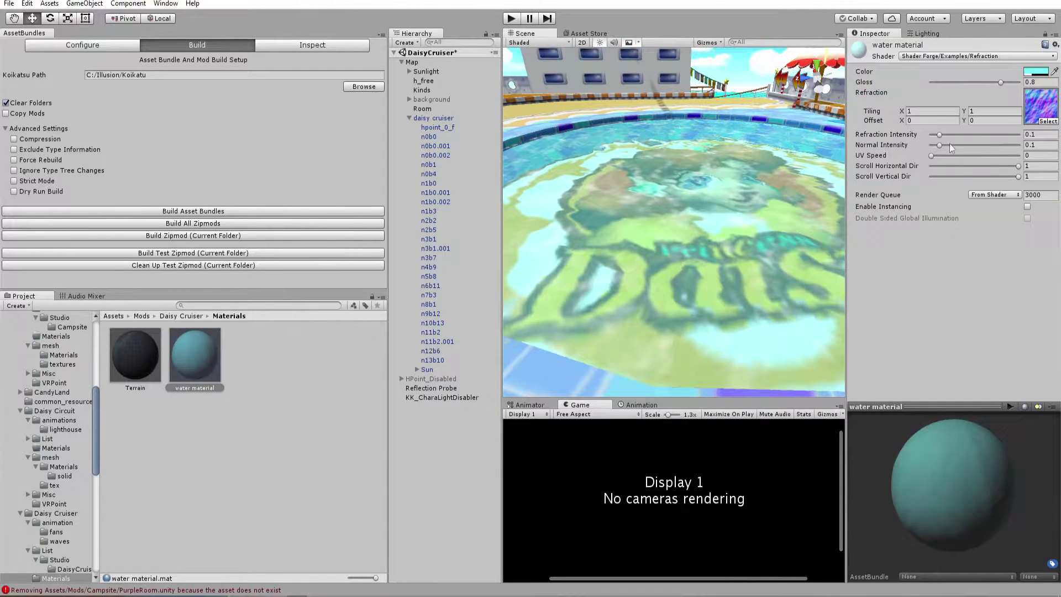
mouse_move(939, 135)
mouse_down()
mouse_move(966, 135)
mouse_move(940, 135)
mouse_up()
right_drag(656, 181, 663, 196)
key(s)
key(s)
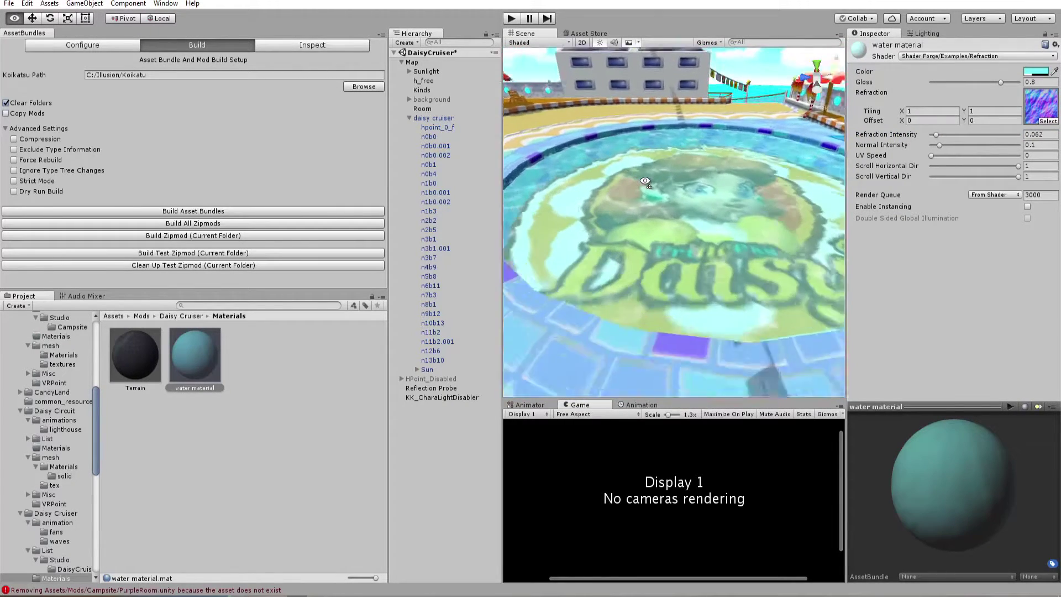
right_drag(661, 199, 658, 203)
drag(931, 155, 936, 155)
mouse_move(681, 255)
alt+mouse_down()
mouse_move(686, 219)
mouse_move(692, 241)
mouse_move(674, 243)
mouse_move(714, 226)
mouse_move(698, 252)
alt+mouse_up()
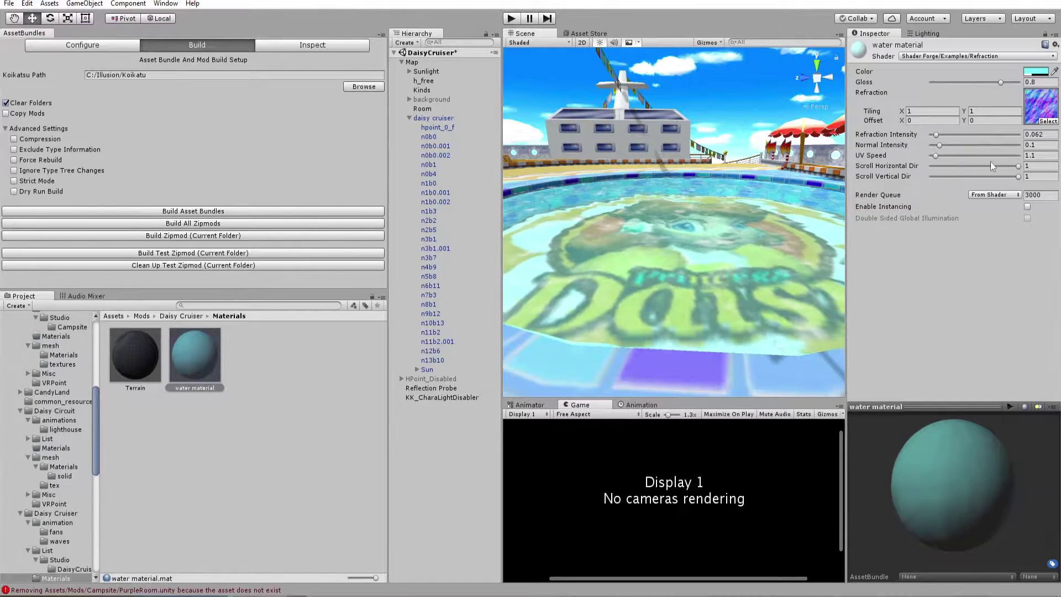
Set the water material's Normal Intensity to 0.163 and its Gloss to 0.775.
drag(940, 145, 945, 145)
drag(1001, 83, 998, 82)
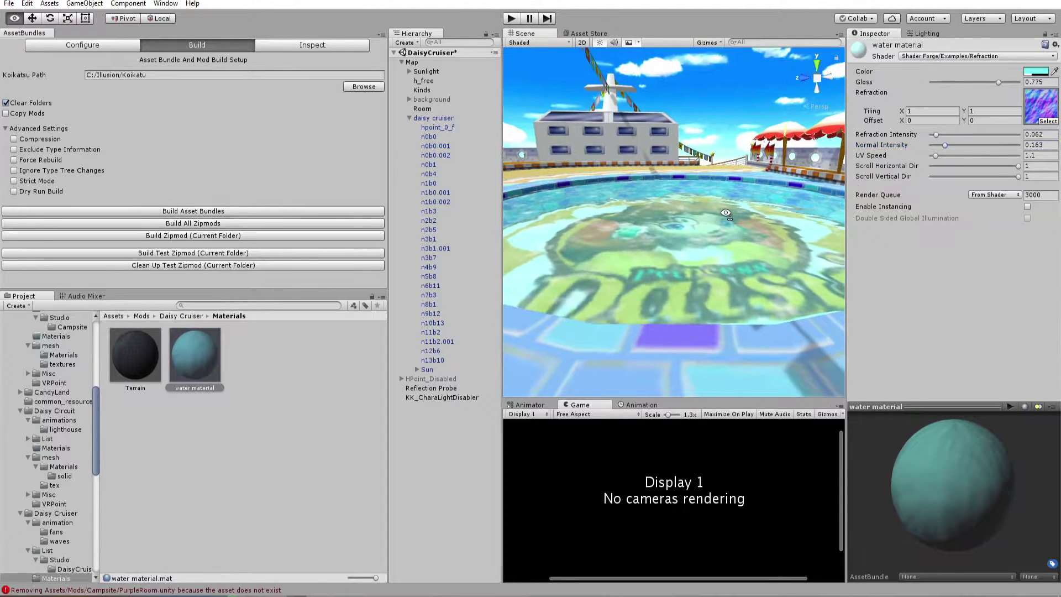
alt+drag(718, 216, 734, 211)
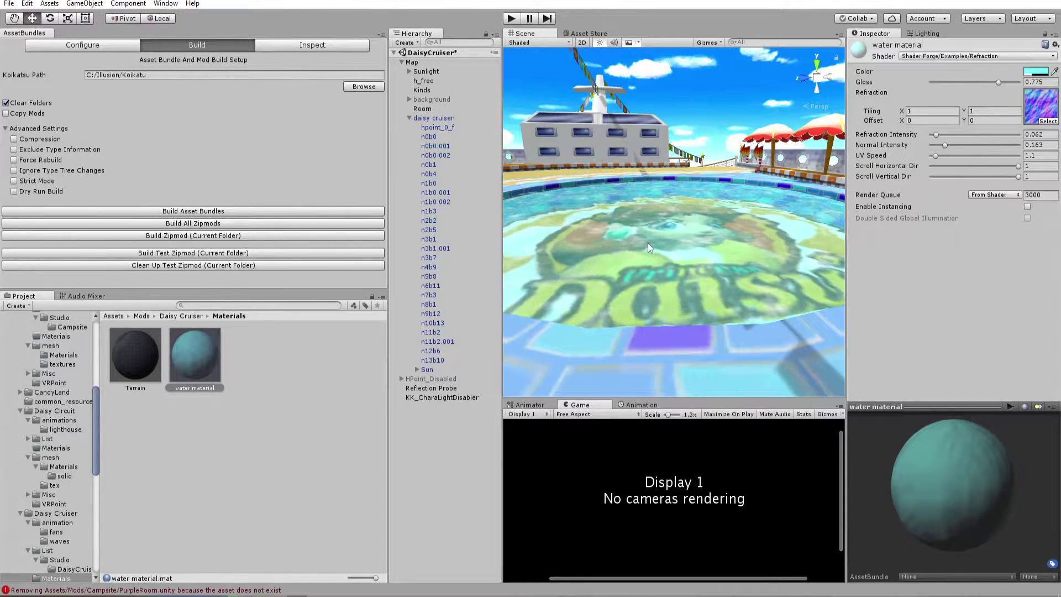
Examine the refraction and surface movement of the pool water above the Princess Daisy floor from different angles.
key(w)
right_drag(645, 290, 644, 278)
key(s)
key(w)
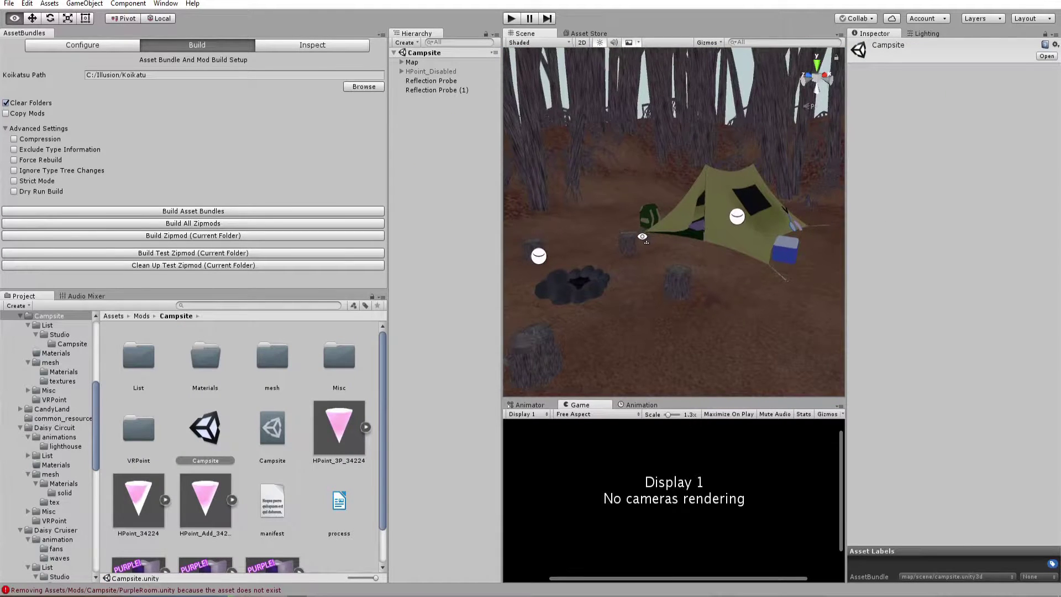
right_drag(646, 238, 717, 229)
key(a)
key(d)
key(a)
key(d)
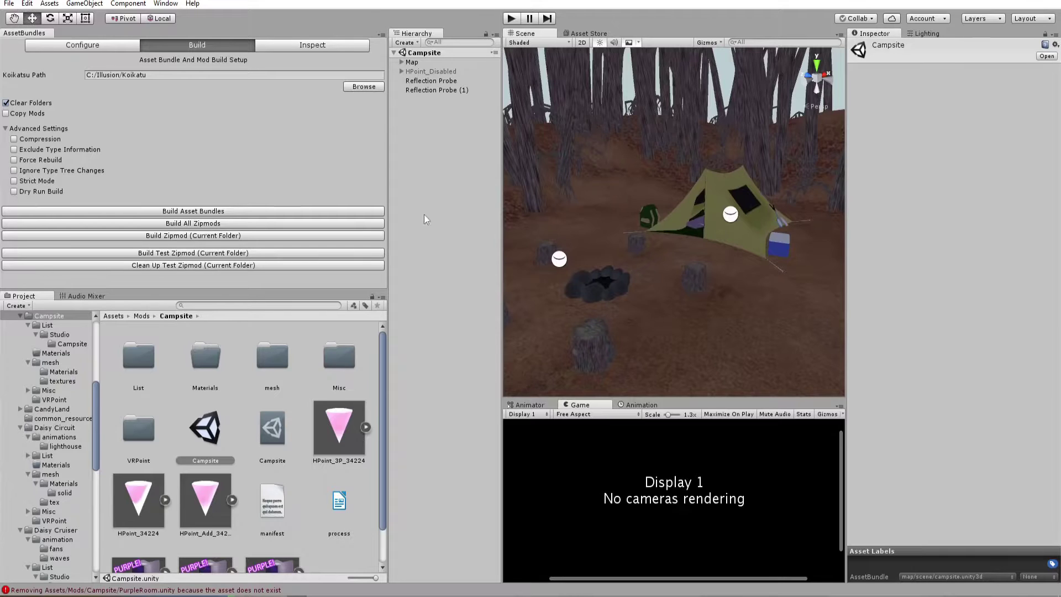
Add a directional light to the Campsite scene with Soft Shadows and its Render Mode set to Important.
right_click(435, 148)
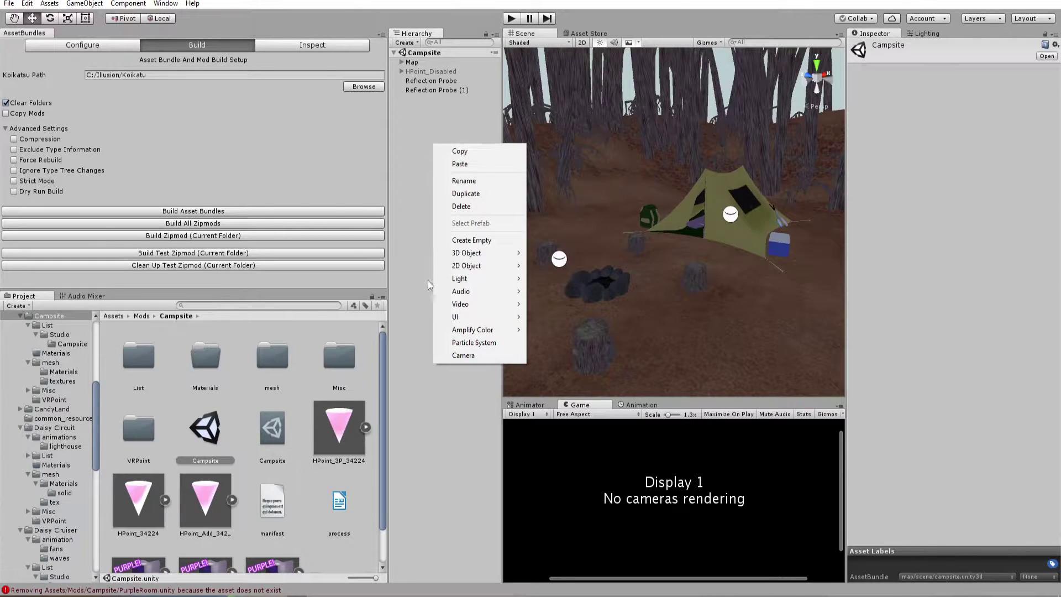
mouse_move(480, 278)
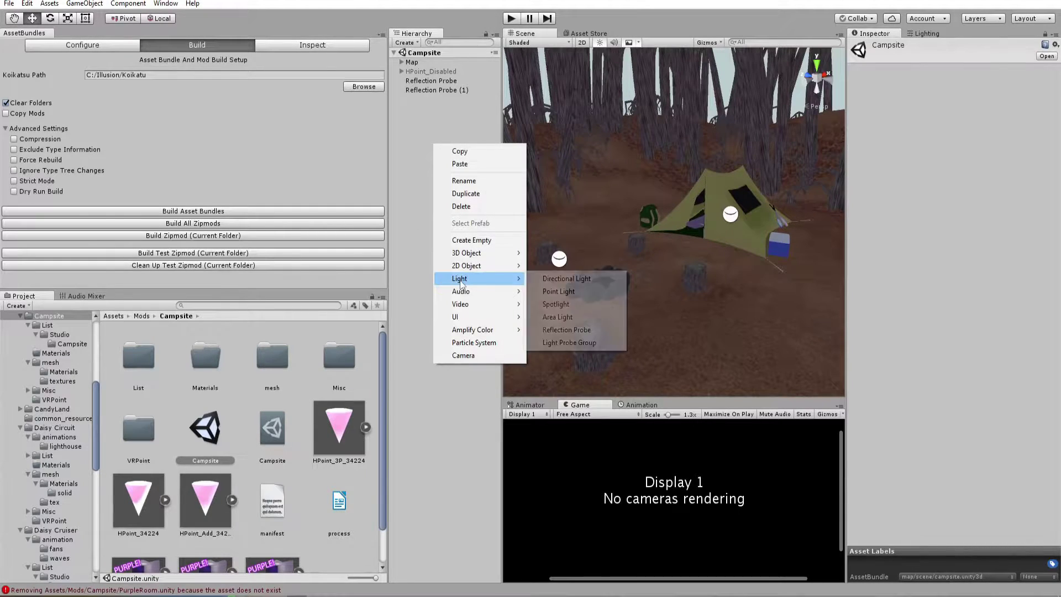
click(549, 280)
right_drag(717, 266, 718, 310)
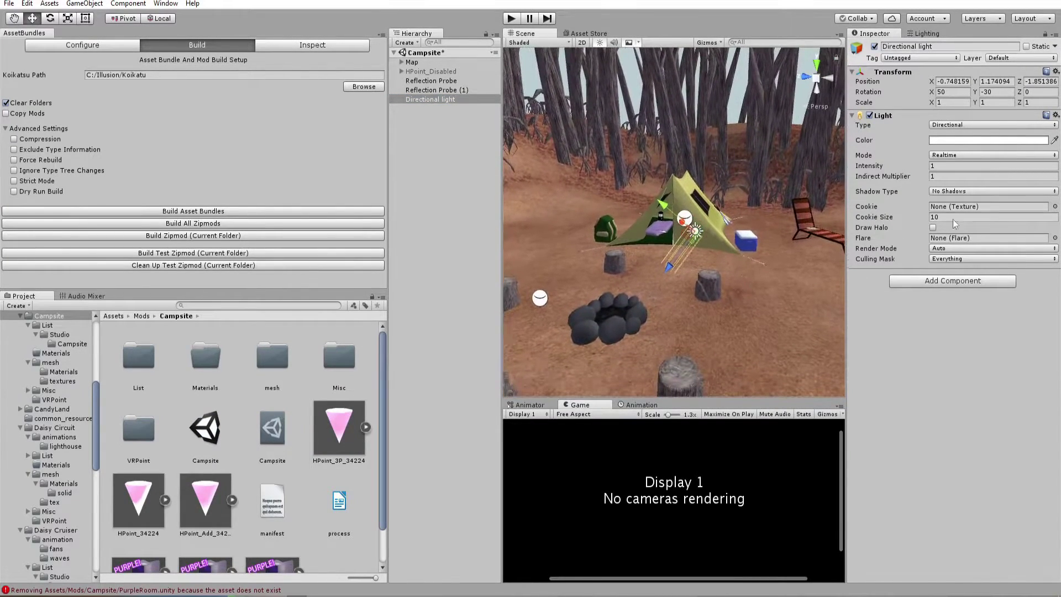
click(967, 230)
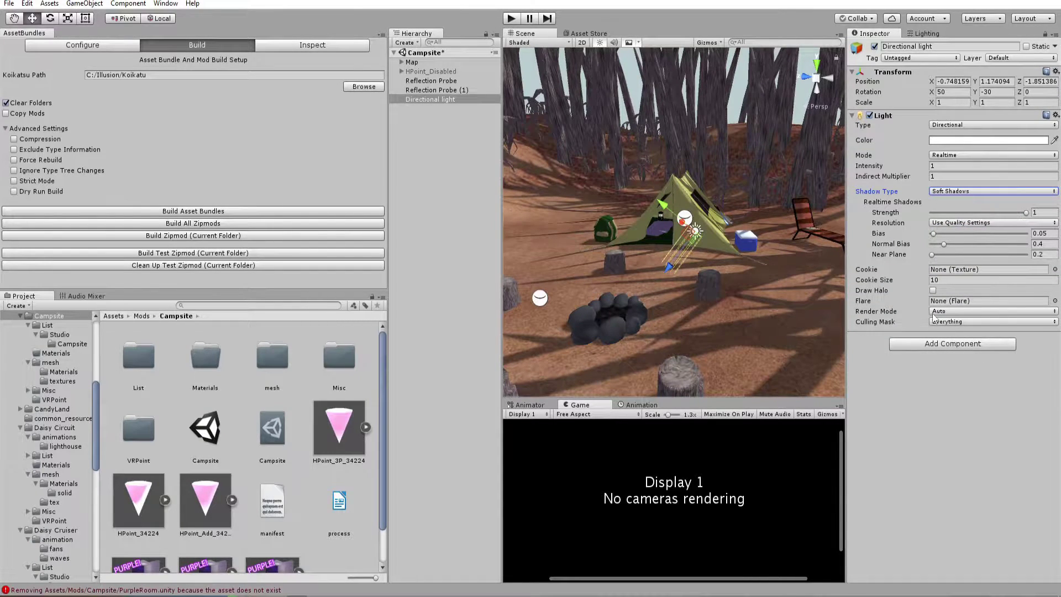
click(941, 341)
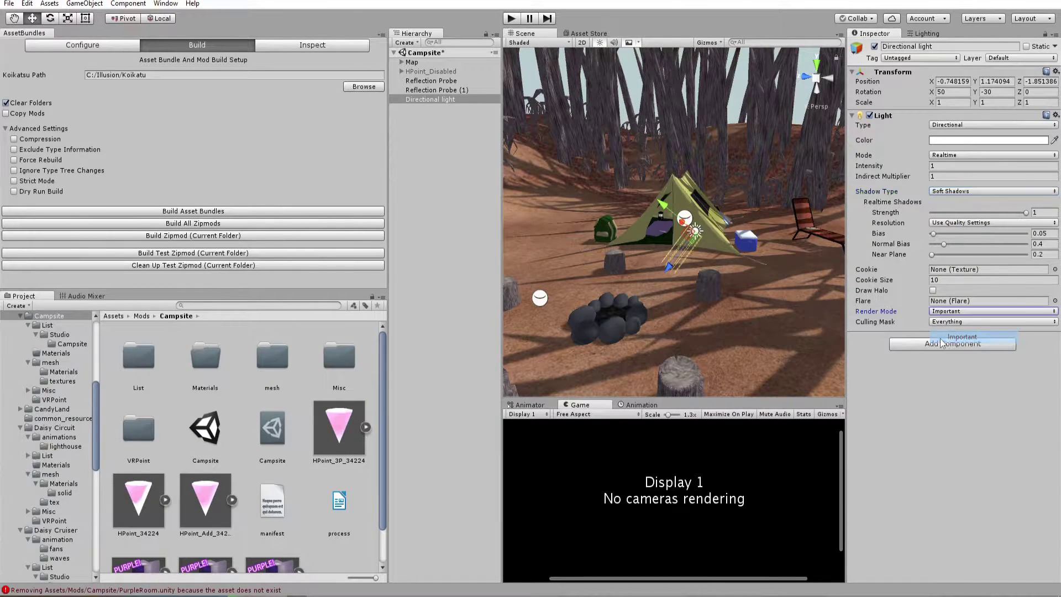
Rotate the directional light to Y -147.74 and restrict its Culling Mask to exclude the Default layer while keeping Map.
right_drag(707, 276, 616, 271)
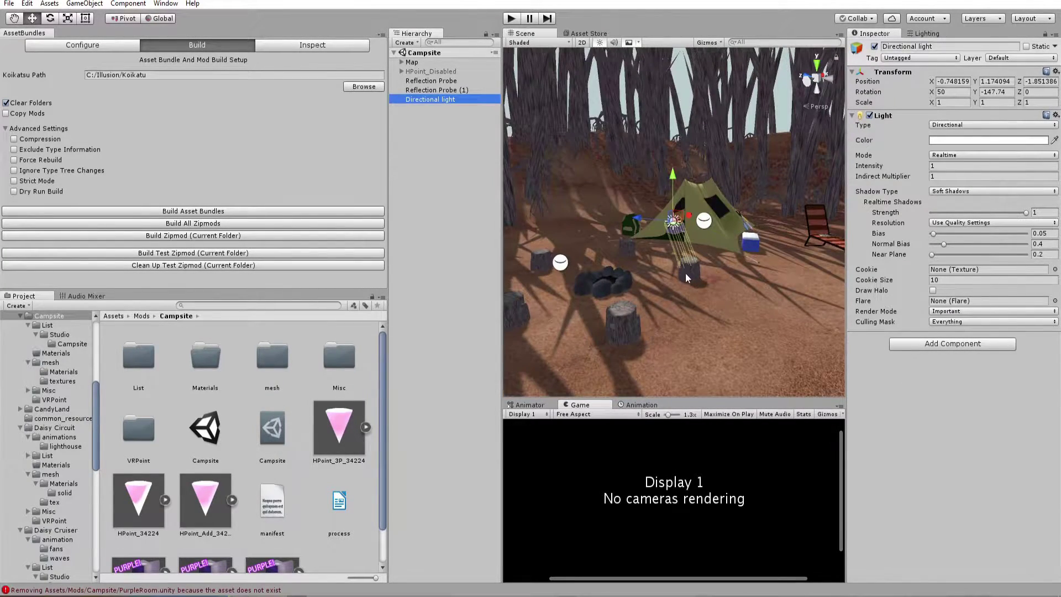
right_drag(685, 273, 682, 275)
click(946, 321)
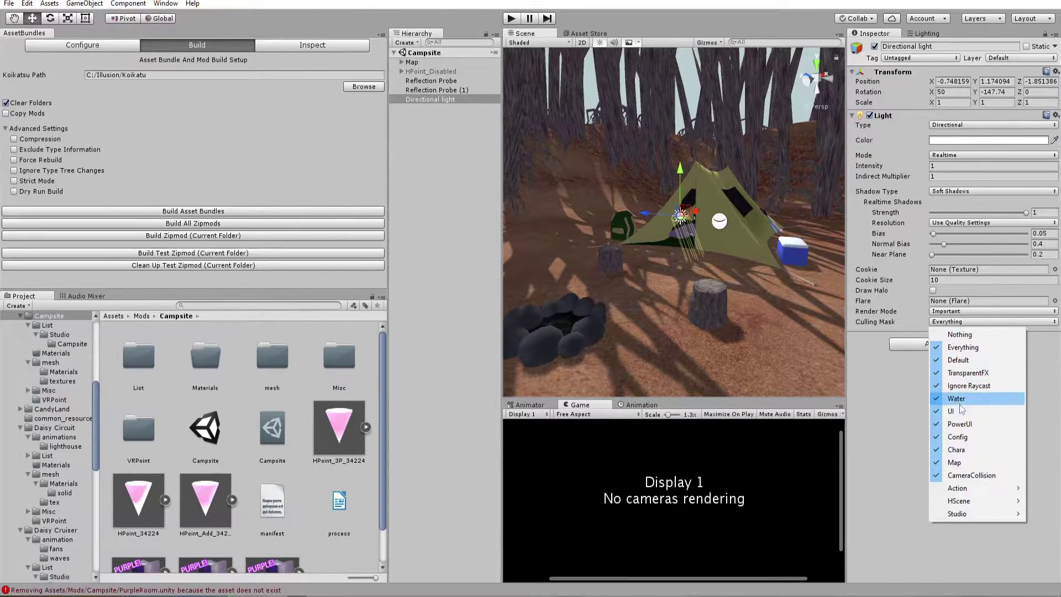
click(959, 454)
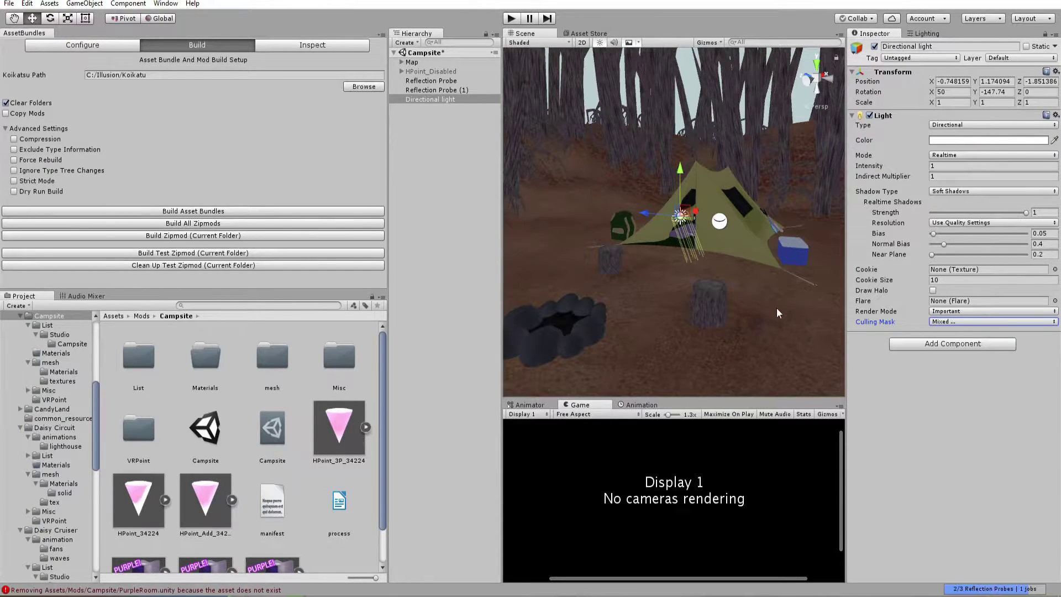
Assign the Room object and all its child objects to the Map layer and save the scene.
click(400, 63)
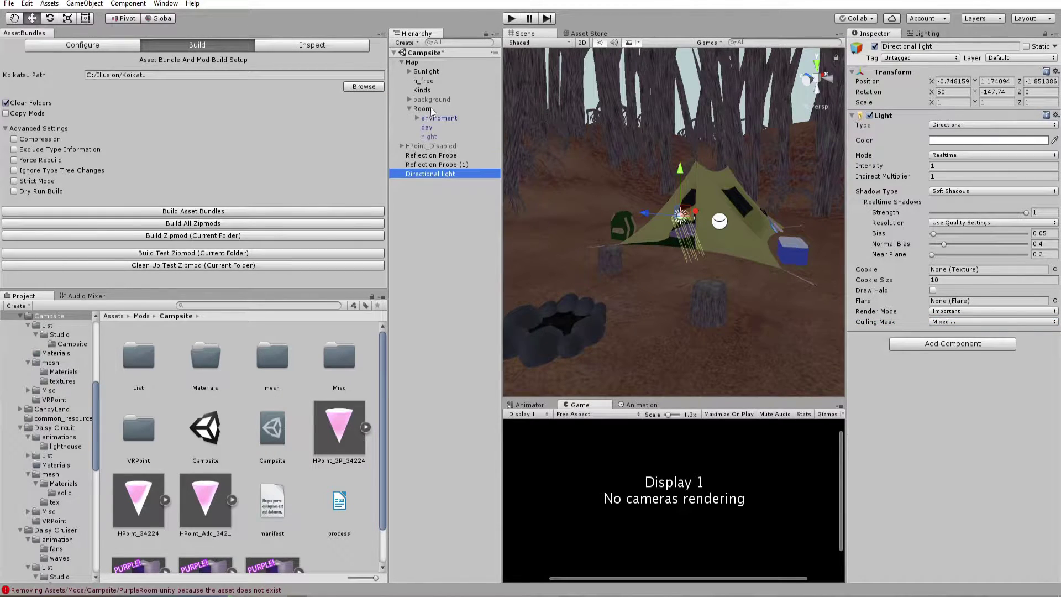
click(422, 109)
right_click(431, 110)
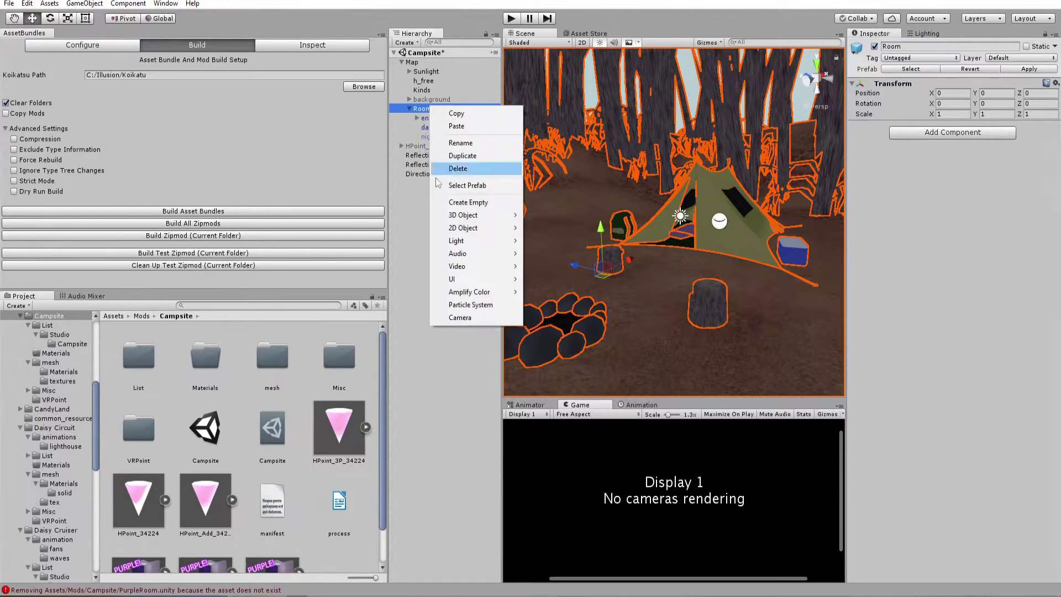
click(1022, 57)
click(989, 172)
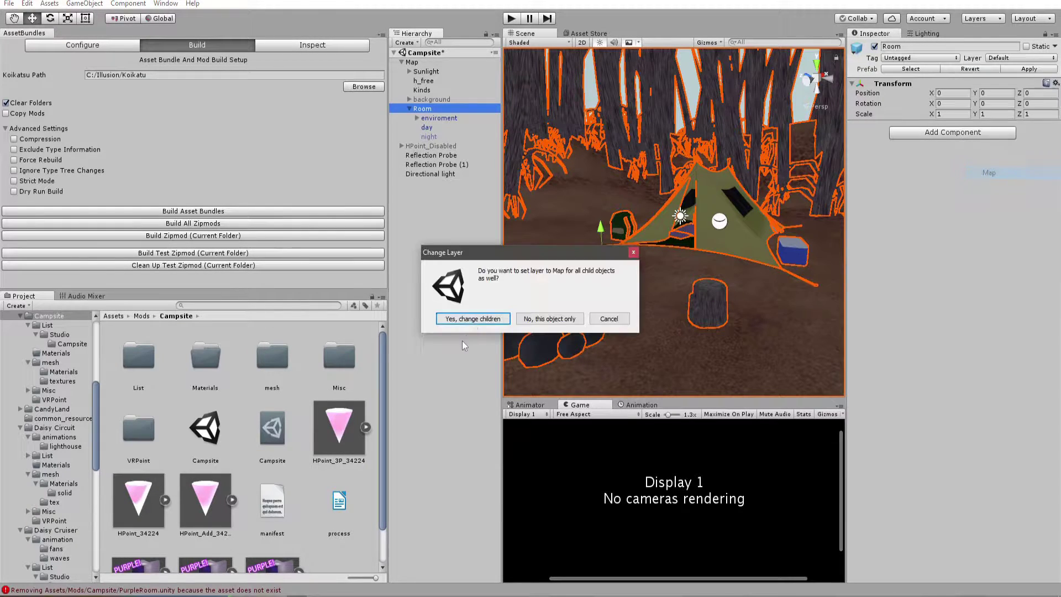
click(543, 320)
click(469, 324)
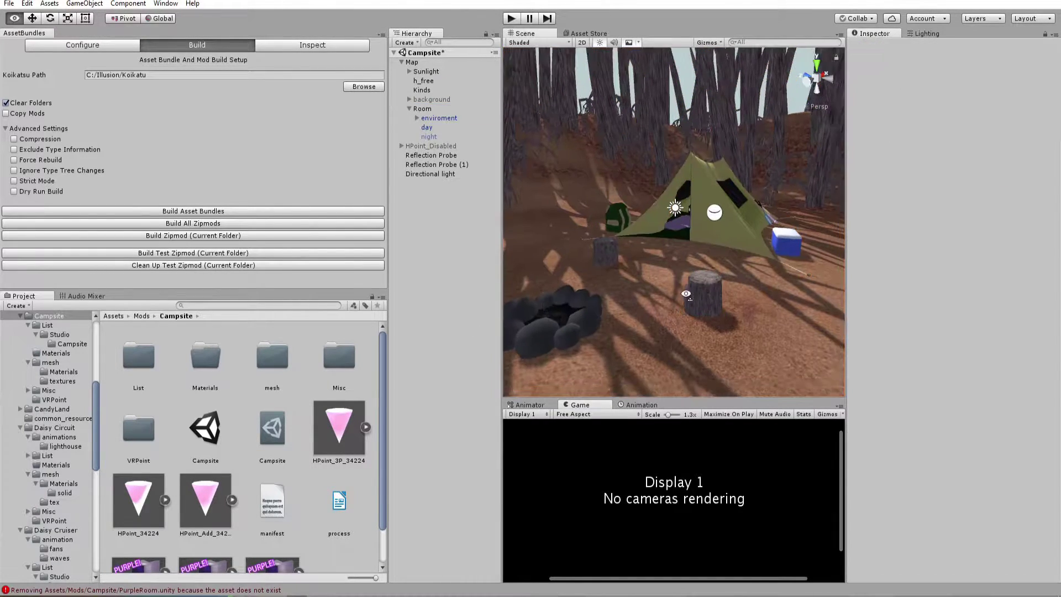
key(ctrl+s)
Inspect how the directional light and its shadows fall on the fire pit, stumps, tent and backpack.
scroll(675, 270, down, 3)
right_drag(675, 270, 677, 252)
key(w)
alt+drag(676, 252, 507, 263)
alt+drag(607, 265, 660, 244)
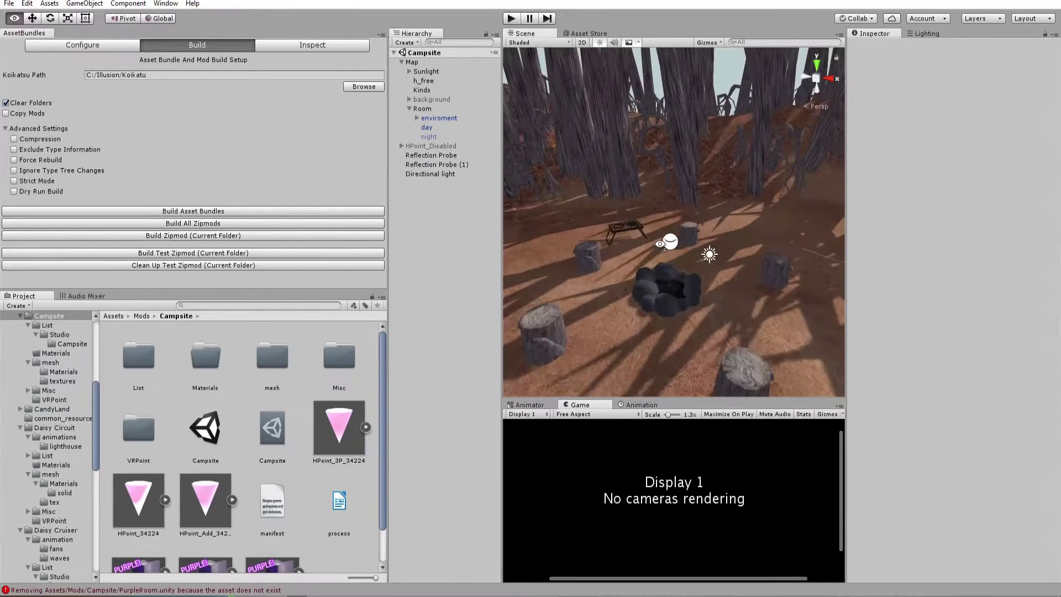
right_drag(660, 244, 683, 274)
key(s)
alt+drag(683, 274, 869, 300)
scroll(817, 250, up, 5)
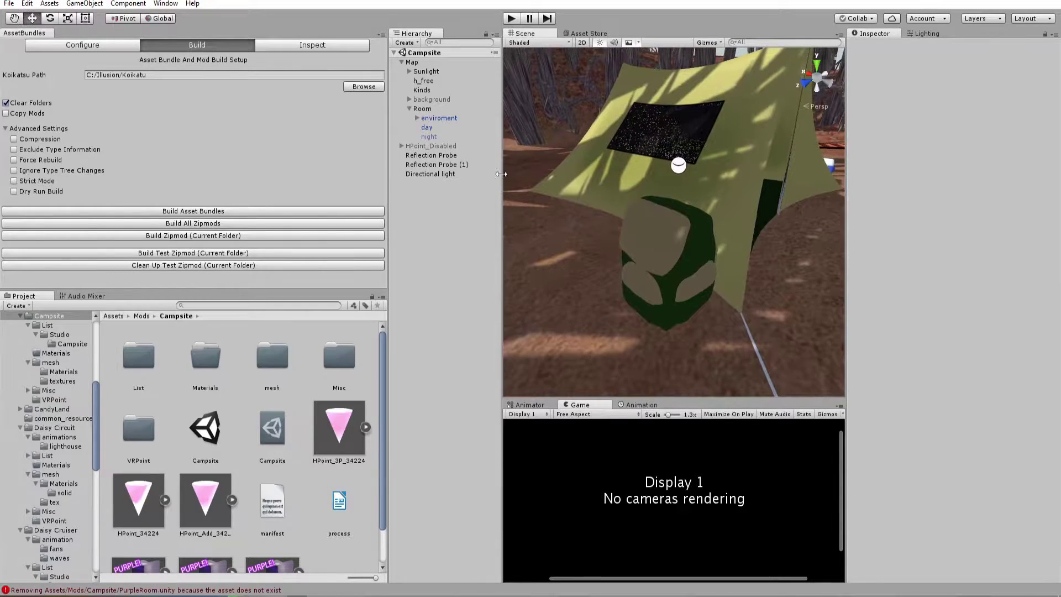
click(457, 176)
alt+drag(619, 244, 1004, 156)
right_drag(773, 235, 505, 265)
key(d)
alt+drag(504, 266, 614, 243)
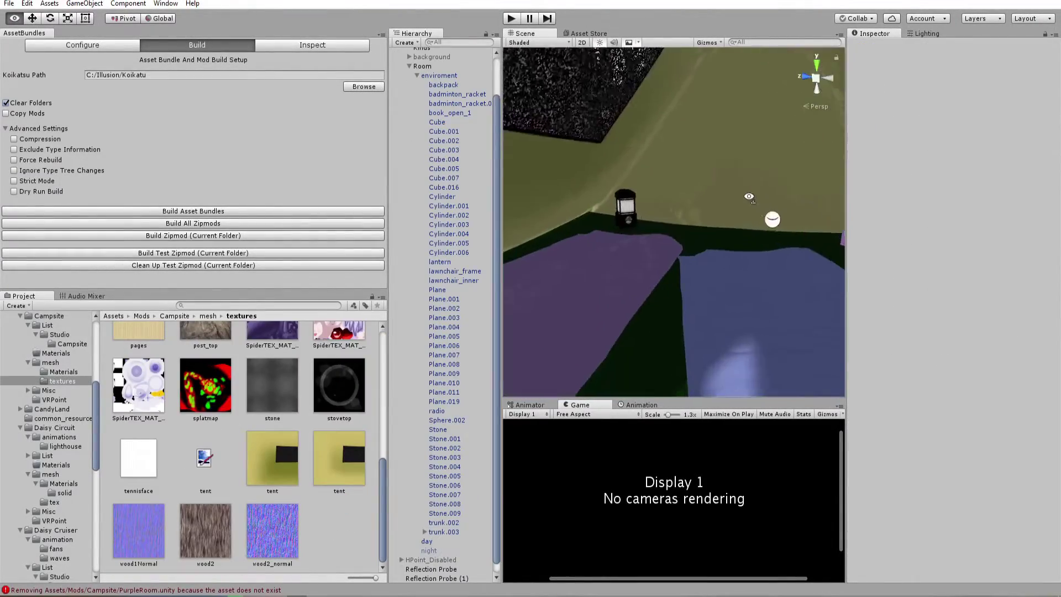
alt+drag(770, 218, 675, 173)
Select the lantern's bright inner part that uses the lantern_light material and activate the Move tool.
click(628, 262)
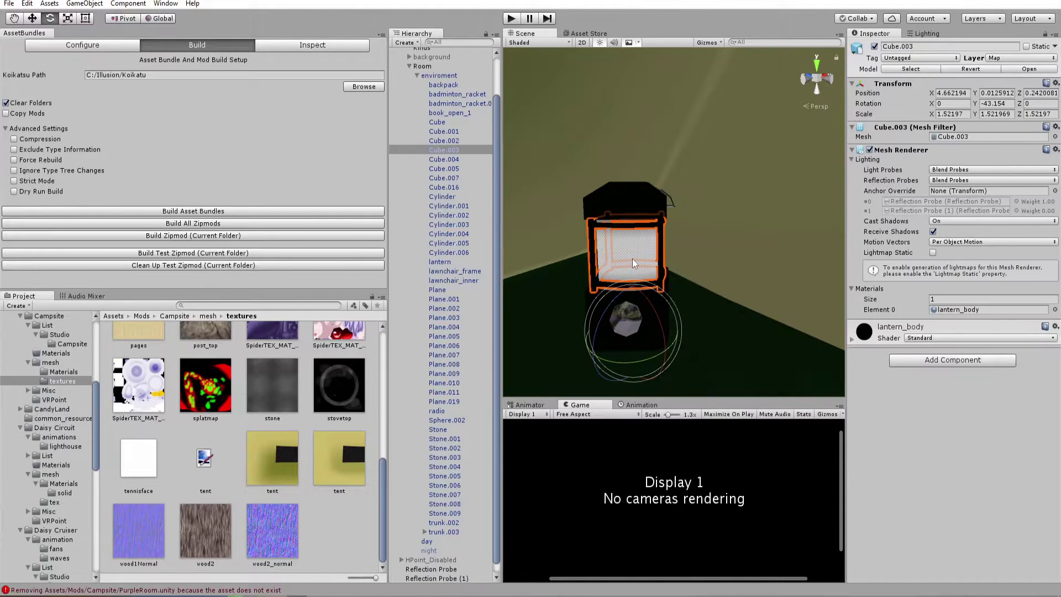
click(618, 243)
click(618, 243)
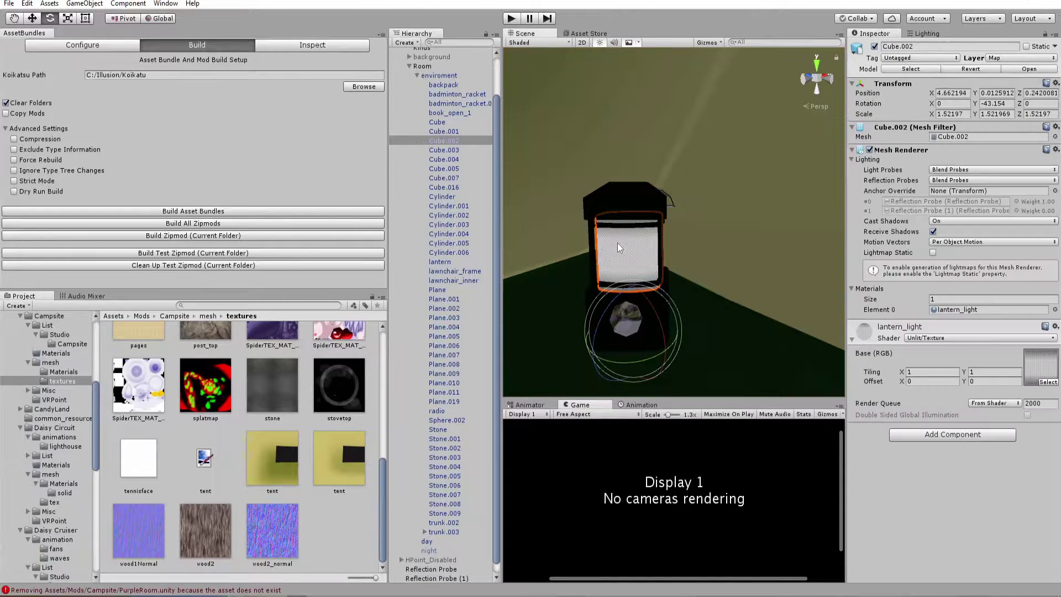
click(618, 243)
click(618, 244)
click(618, 243)
click(648, 251)
click(648, 251)
key(w)
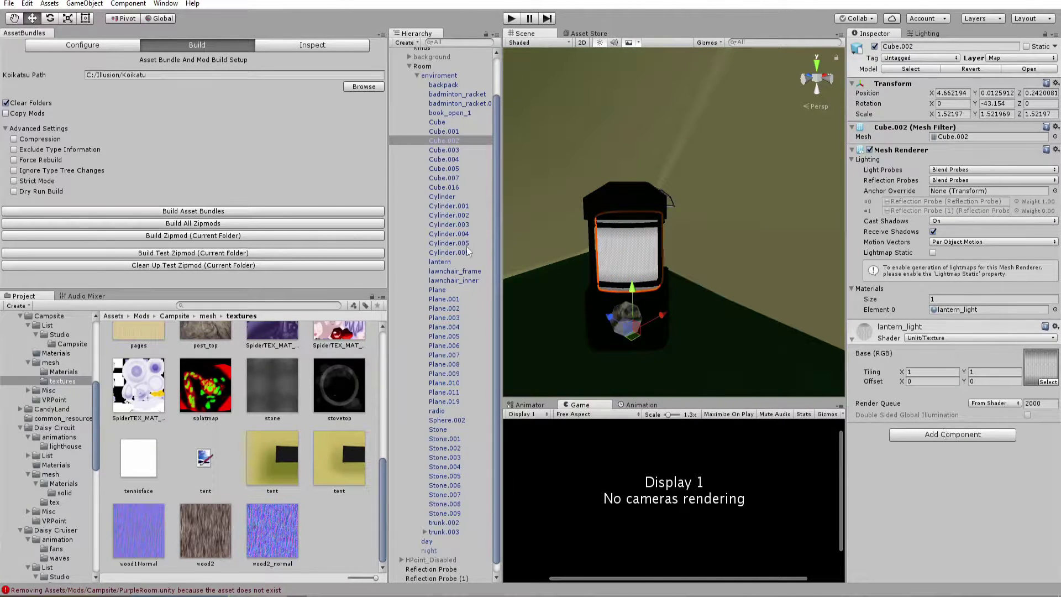
Add a point light as a child of the lantern's glowing inner part and raise it to about Y 0.111.
right_click(434, 142)
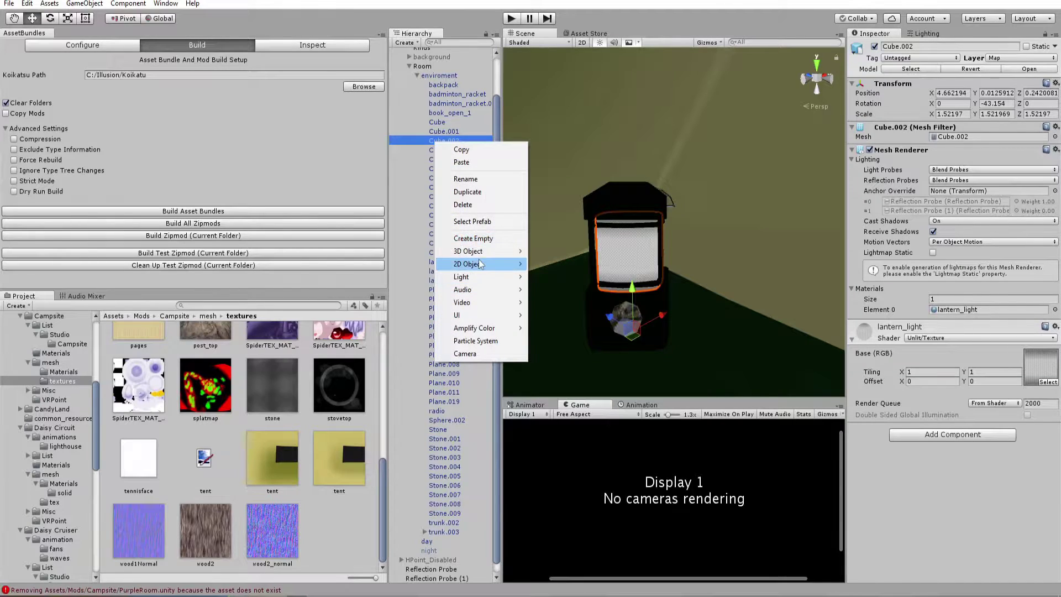
mouse_move(482, 253)
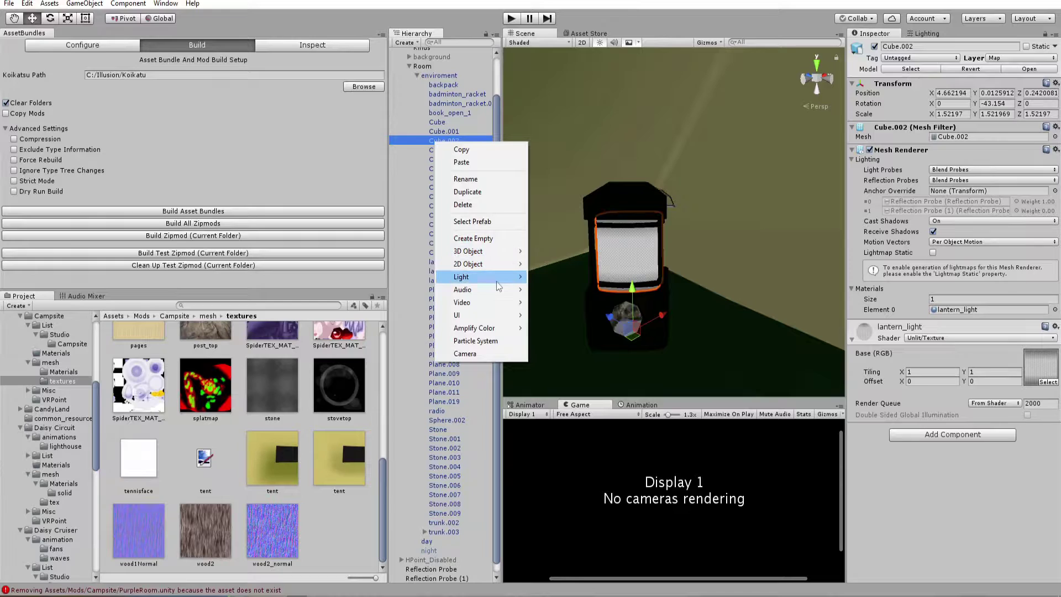
mouse_move(498, 286)
click(553, 288)
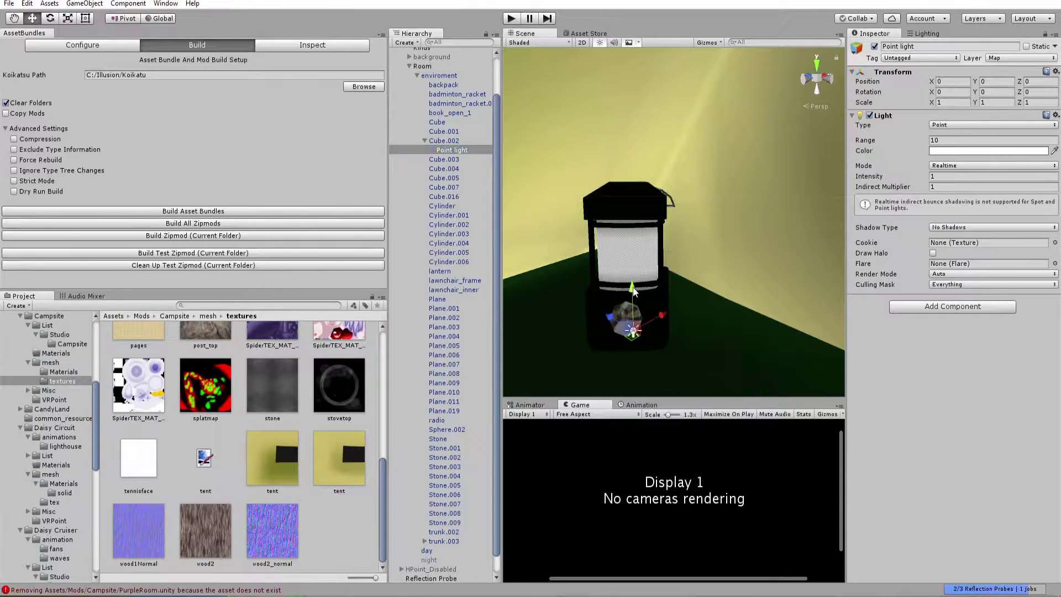
drag(629, 228, 630, 228)
right_drag(707, 289, 726, 287)
scroll(732, 290, down, 4)
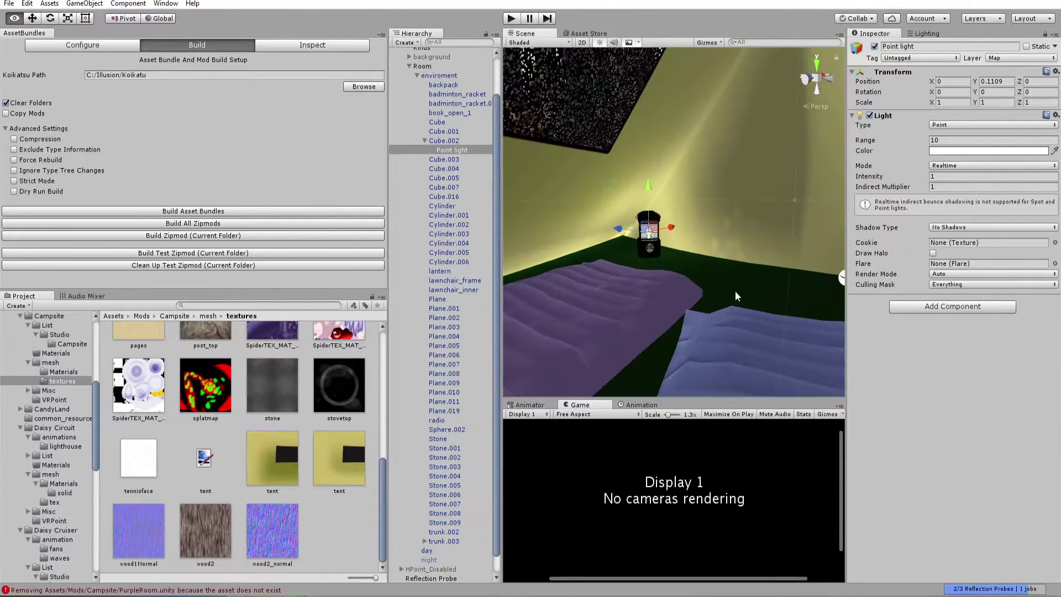
Set the lantern point light's shadow type to Soft Shadows and its render mode to Important.
click(960, 228)
click(952, 267)
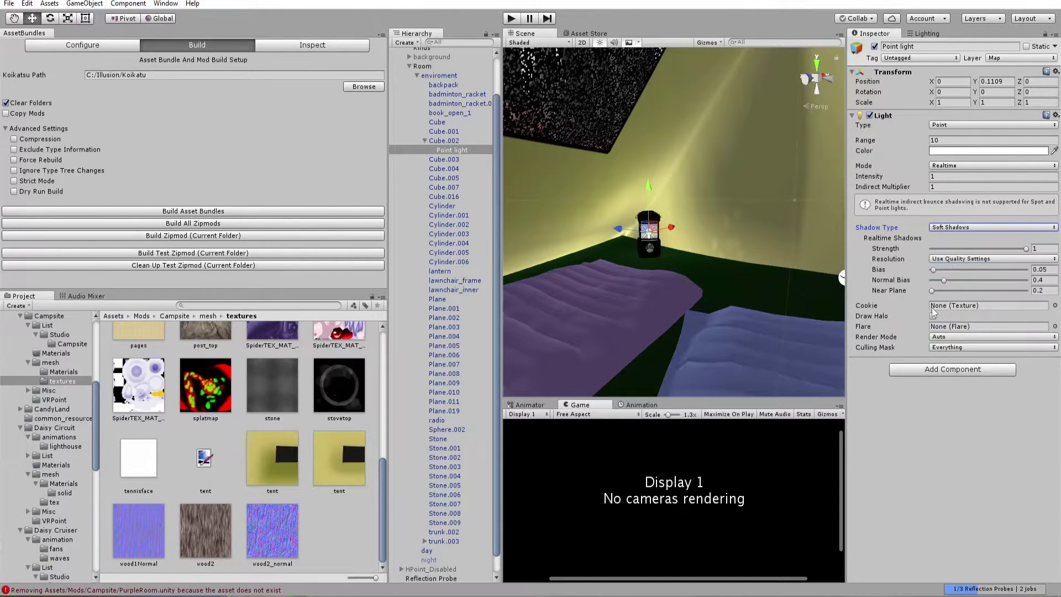
click(963, 362)
Raise the lantern's point light slightly to Y 0.118.
mouse_move(624, 241)
right_down()
mouse_move(712, 238)
mouse_move(673, 227)
mouse_move(630, 239)
right_up()
key(s)
alt+drag(630, 240, 705, 243)
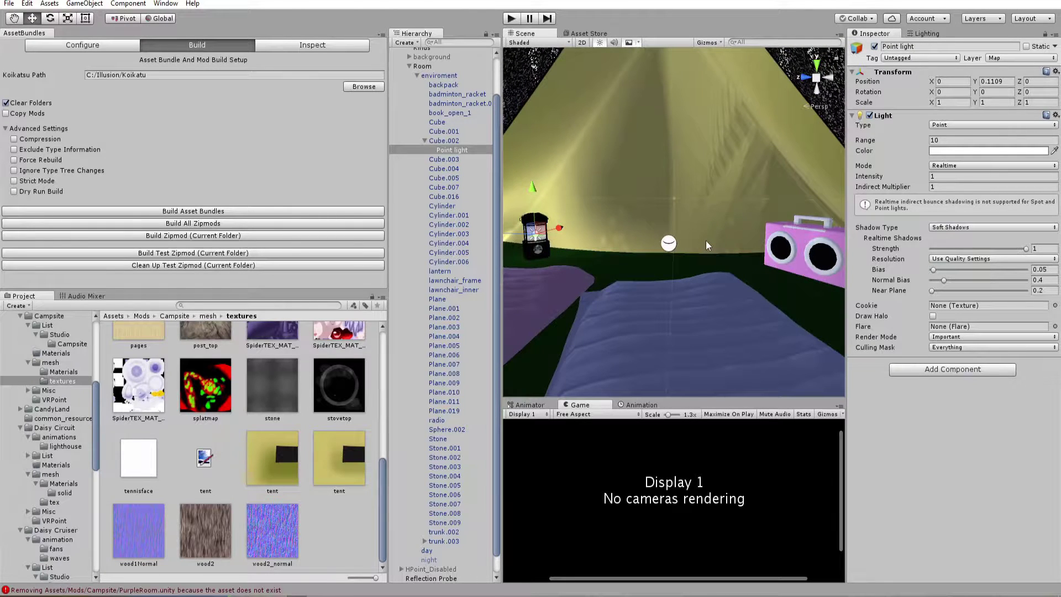
key(f)
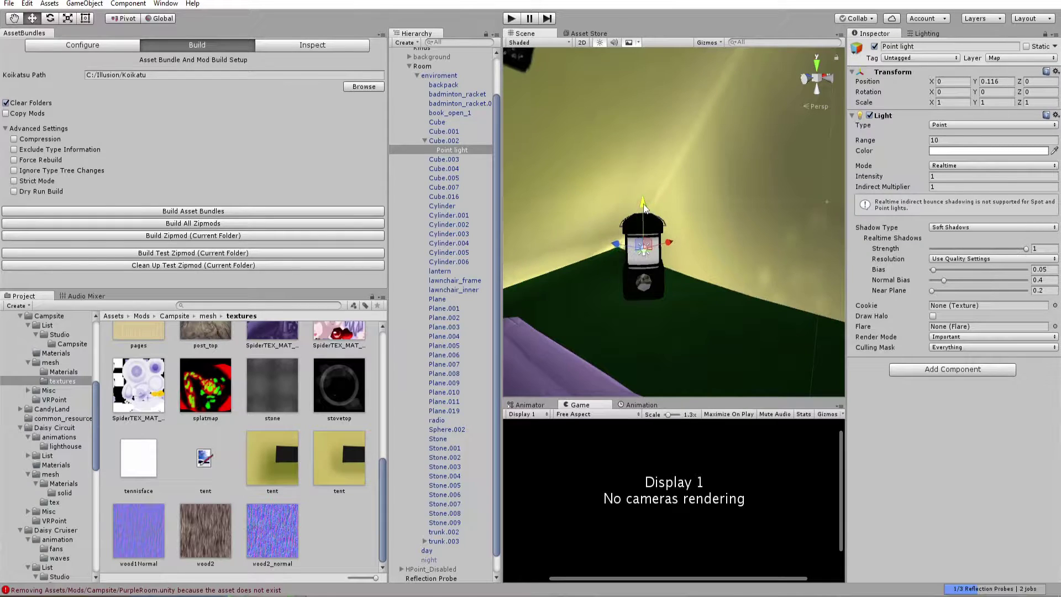
alt+drag(698, 292, 668, 314)
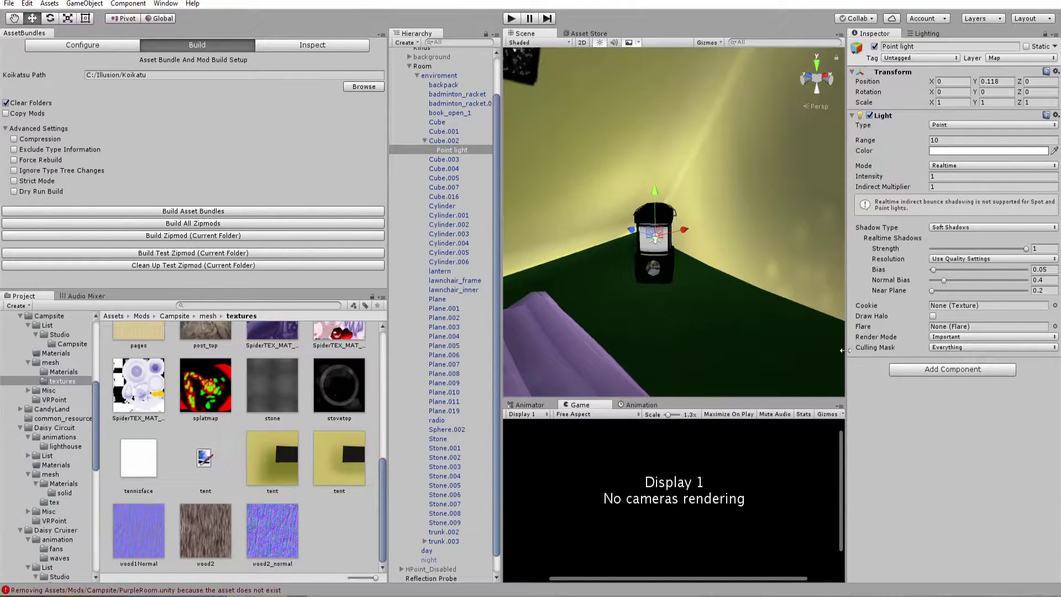
Adjust the Near Plane of the point light's realtime shadows to 0.26, checking the shadows on the tent wall.
key(s)
right_drag(729, 318, 971, 313)
key(w)
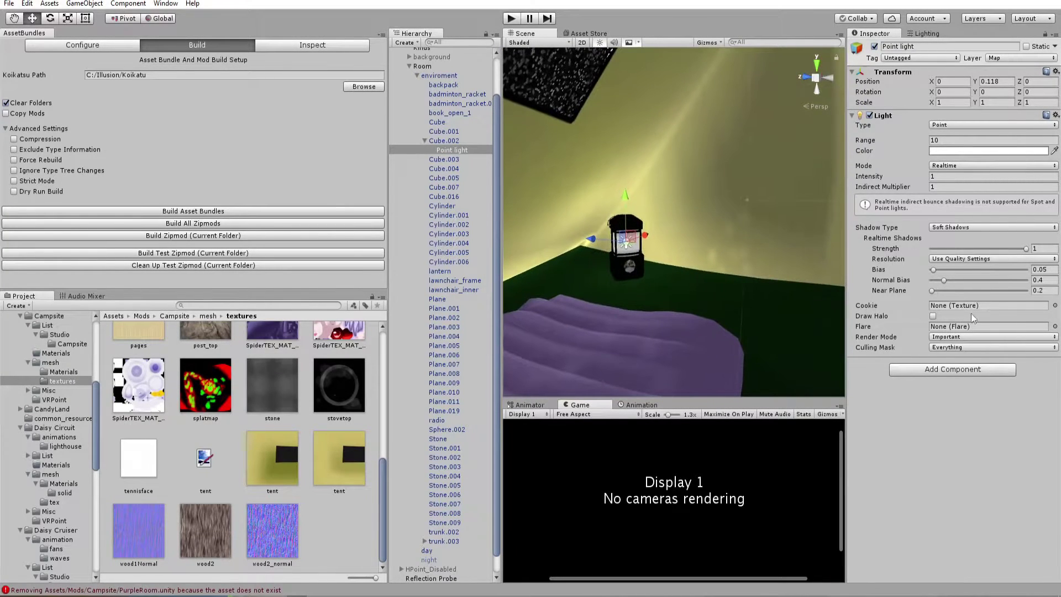
drag(933, 292, 984, 300)
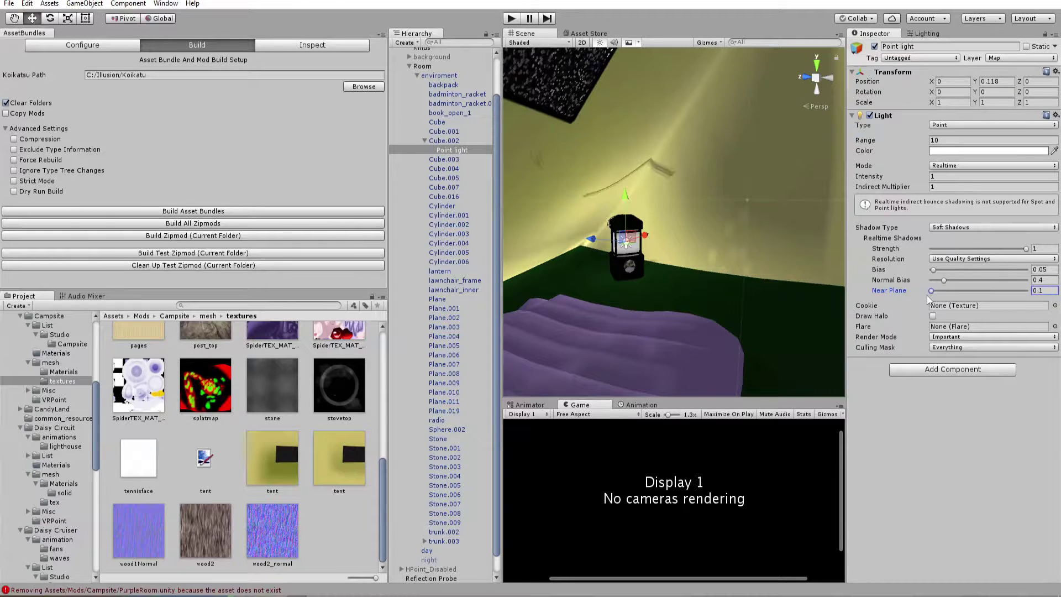
key(d)
right_drag(709, 278, 586, 267)
key(w)
drag(586, 267, 813, 315)
key(ctrl+z)
key(w)
right_drag(813, 314, 788, 318)
key(s)
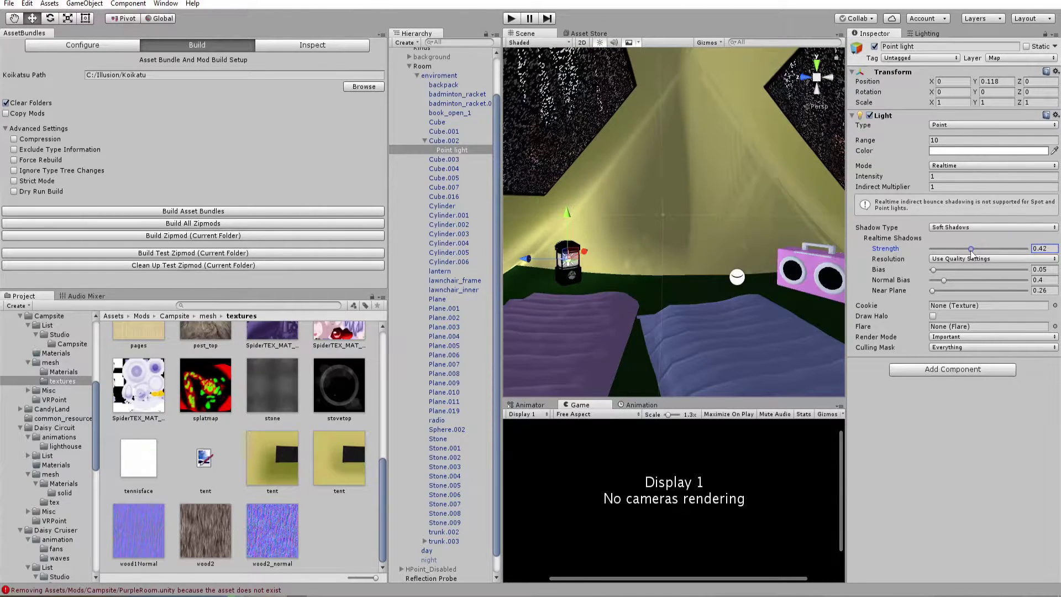
Lower the point light's shadow strength to 0.338, checking the shadow behind the radio.
right_drag(646, 314, 801, 322)
key(a)
key(w)
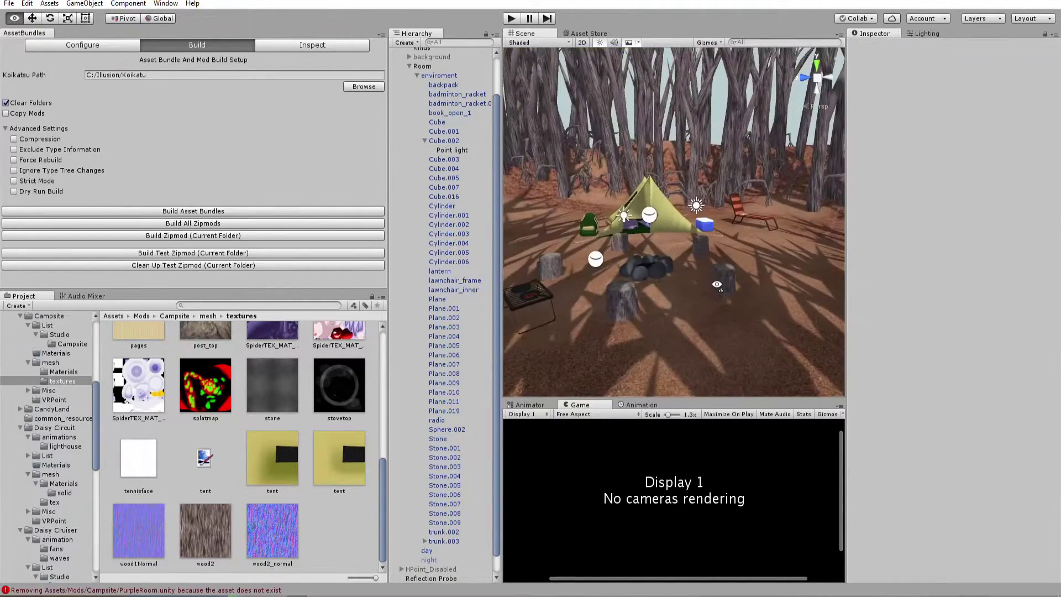
right_drag(619, 285, 1049, 254)
alt+drag(1051, 257, 557, 286)
Inspect how the lantern light and its softened shadows fall on the tent walls, radio and blankets.
right_drag(556, 287, 501, 279)
key(w)
alt+drag(690, 296, 704, 278)
right_drag(704, 278, 796, 270)
key(w)
key(w)
alt+drag(796, 270, 748, 272)
alt+drag(674, 266, 562, 254)
key(w)
right_drag(562, 253, 303, 252)
alt+drag(303, 251, 1009, 275)
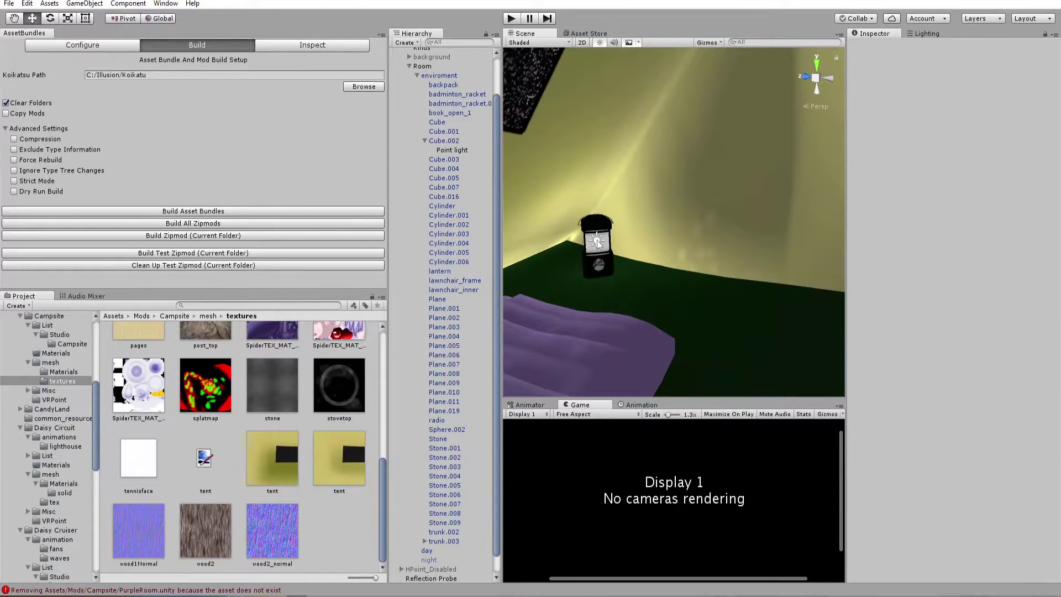
Select the lantern's point light and examine its effect on the sleeping area, moving from inside the tent to outside.
click(597, 241)
alt+drag(597, 242, 688, 282)
mouse_move(688, 281)
right_down()
mouse_move(724, 283)
mouse_move(640, 276)
mouse_move(684, 293)
right_up()
key(w)
alt+drag(683, 293, 700, 274)
key(s)
right_drag(699, 274, 646, 288)
key(d)
right_drag(721, 287, 746, 286)
key(w)
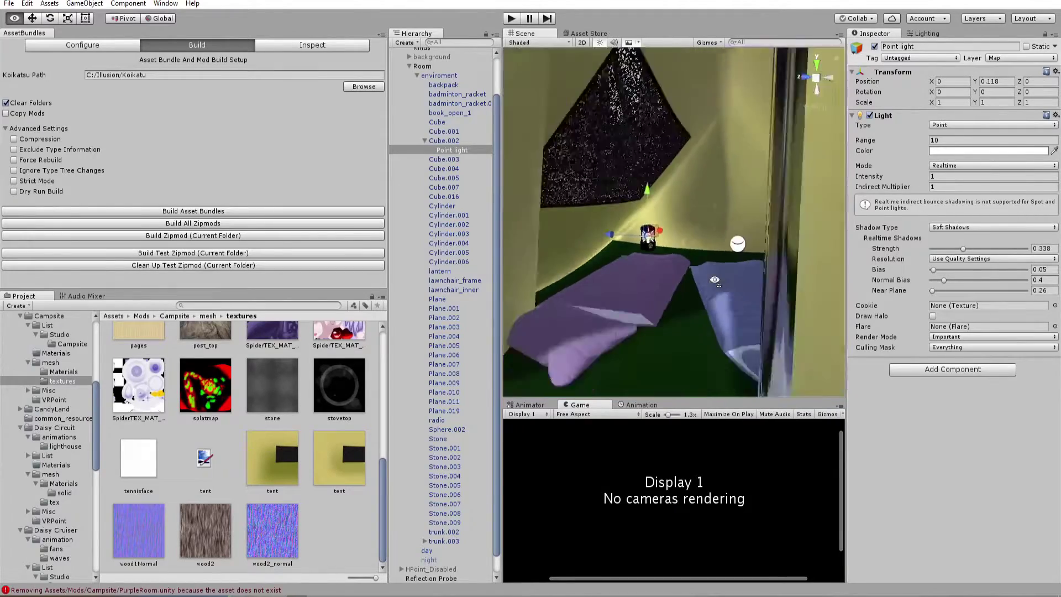
right_drag(714, 297, 628, 286)
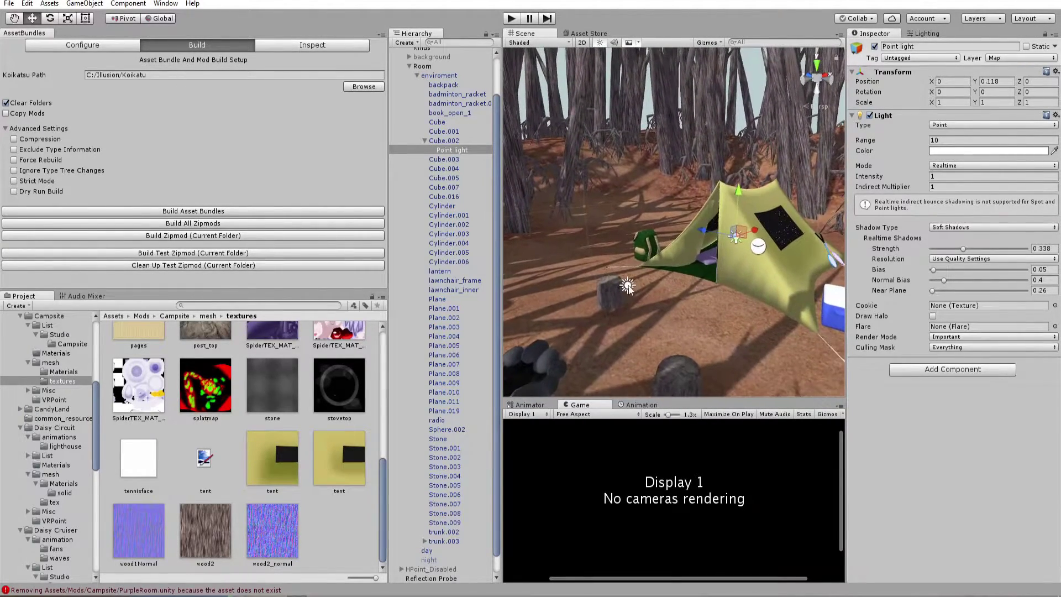
Select the scene's directional light and collapse the enviroment object in the hierarchy.
click(628, 285)
key(q)
right_drag(728, 287, 702, 280)
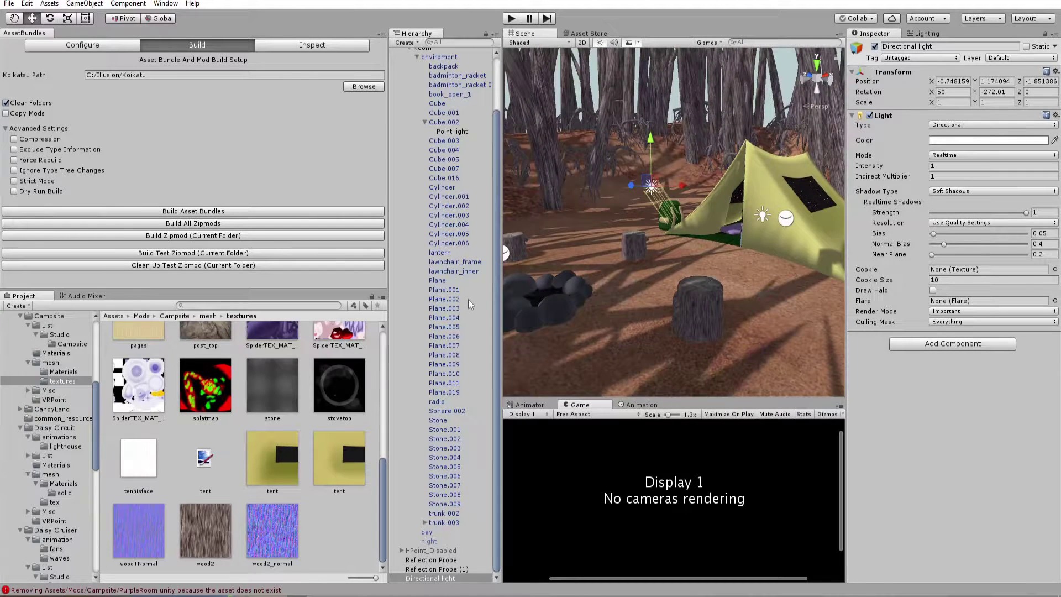
scroll(430, 509, up, 3)
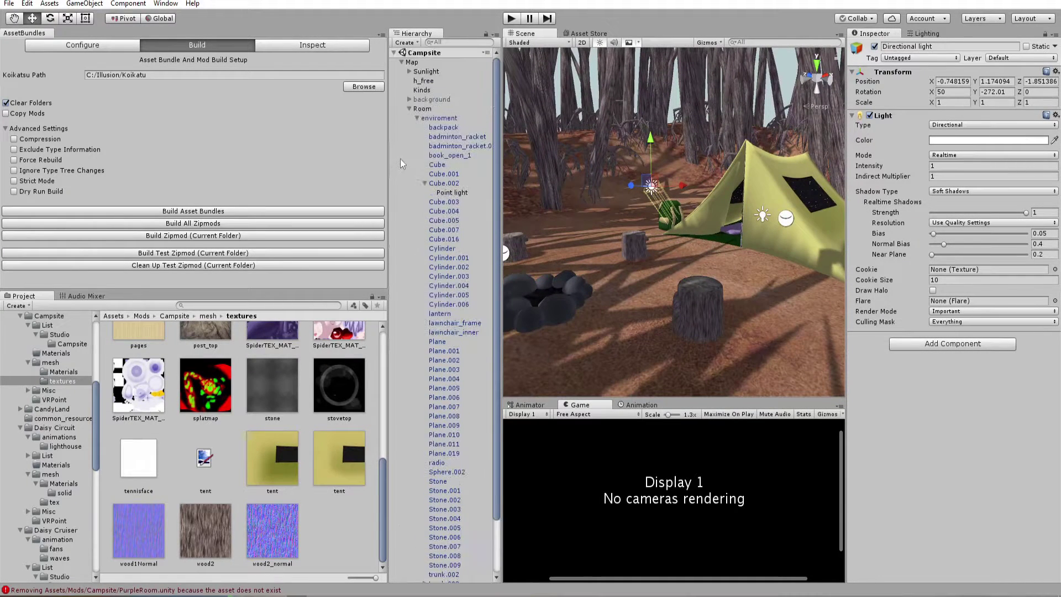
click(417, 118)
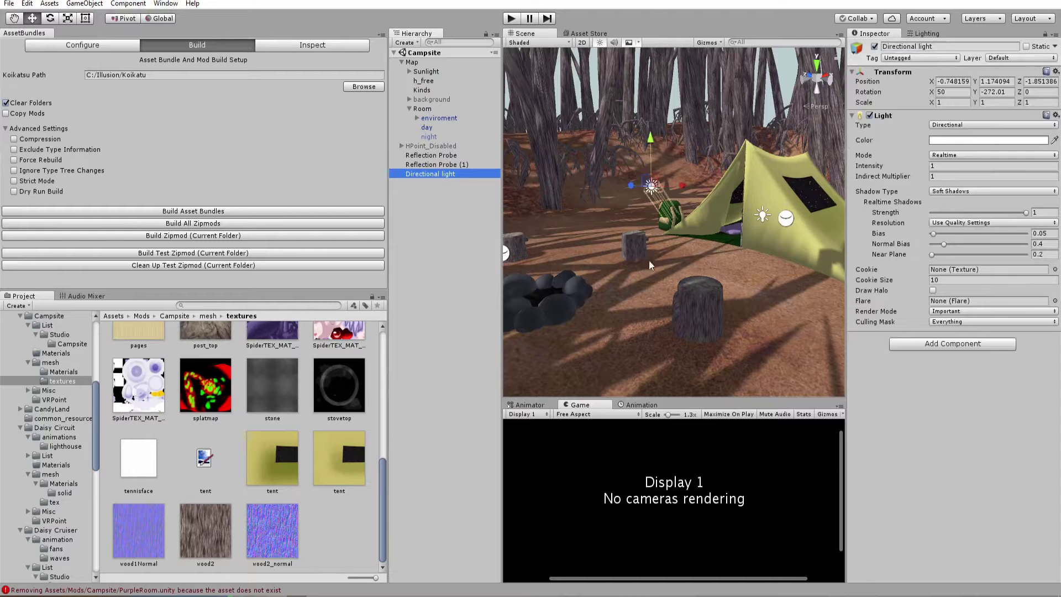
key(a)
right_drag(636, 257, 780, 247)
alt+drag(779, 248, 819, 247)
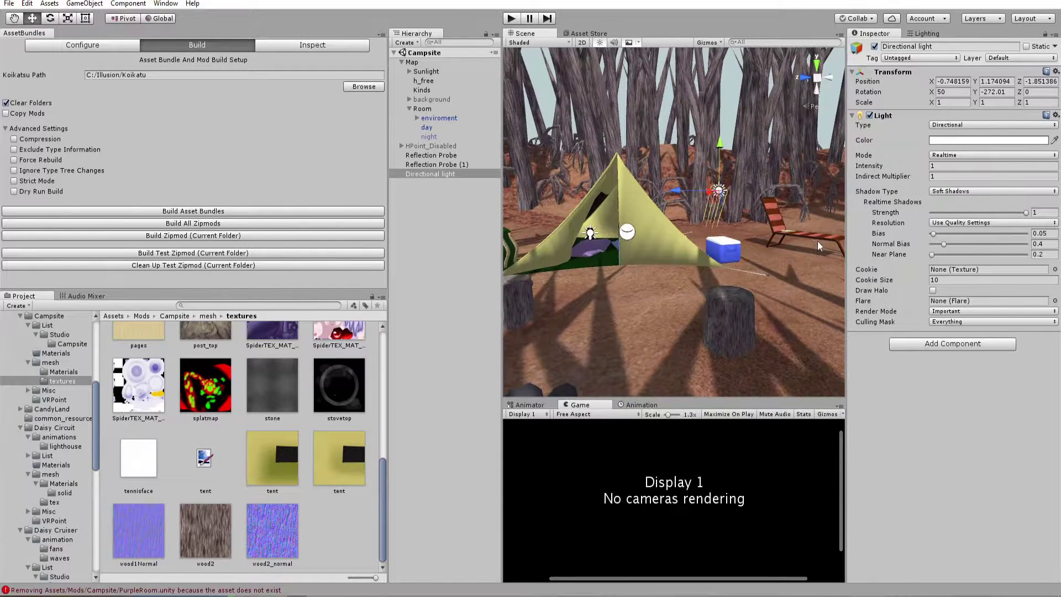
Create an empty root object named KK_CharaLightDisabler and save the scene.
right_click(437, 192)
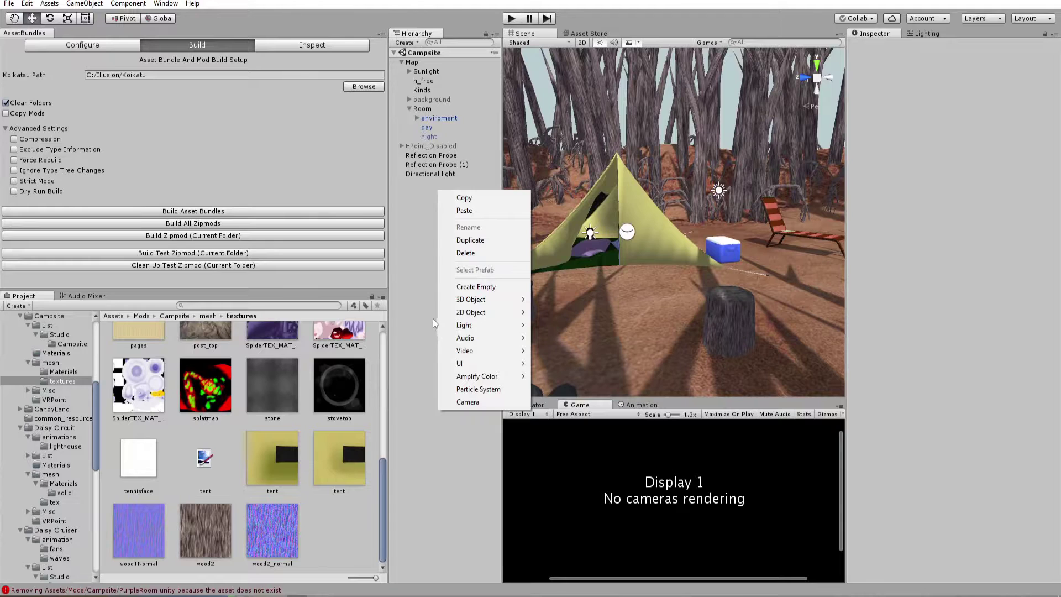
click(458, 287)
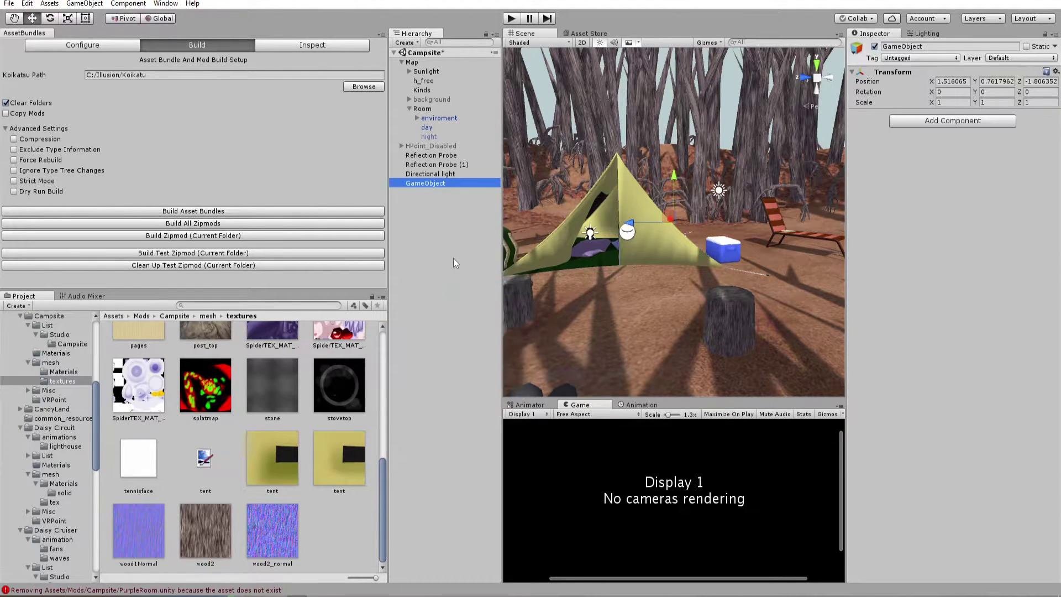
key(F2)
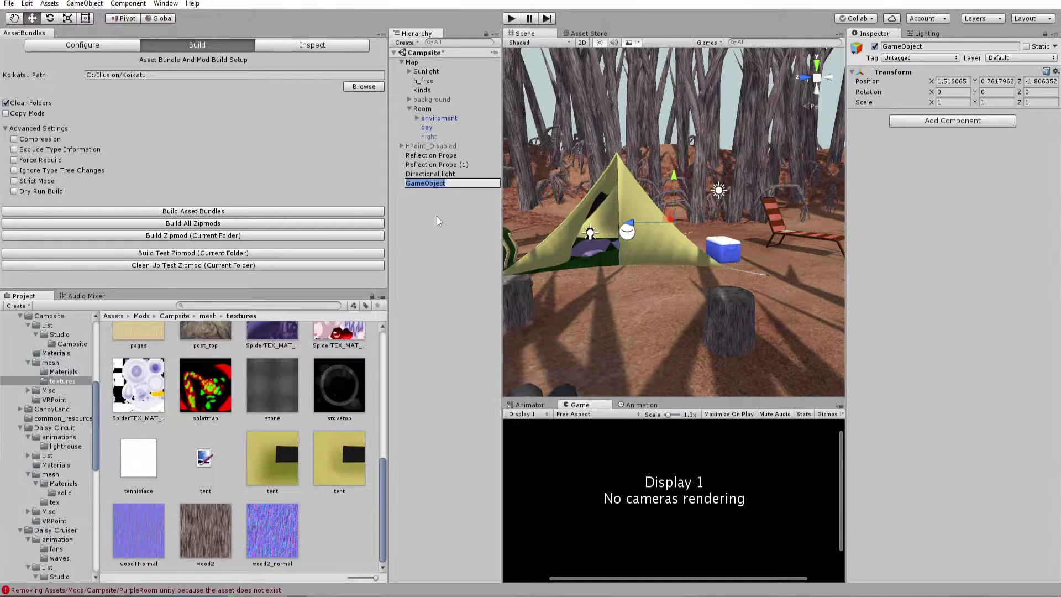
text(KK_CharaLightDisabler)
key(Return)
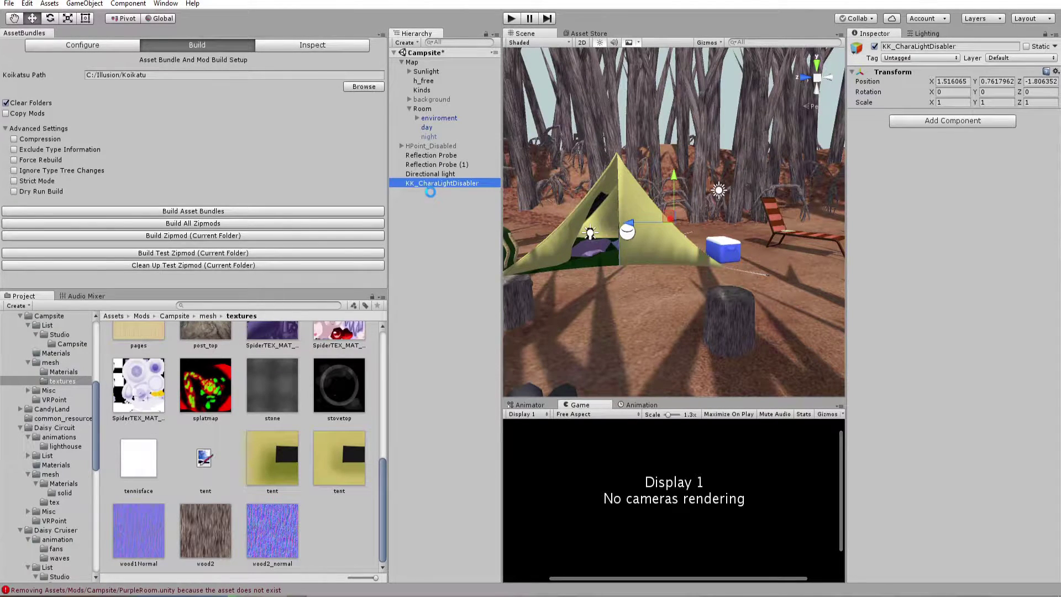
click(426, 285)
Examine the scene lighting around the fire pit, the tree shadows and the lantern-lit tent interior.
right_drag(596, 250, 678, 240)
key(s)
alt+drag(679, 240, 657, 258)
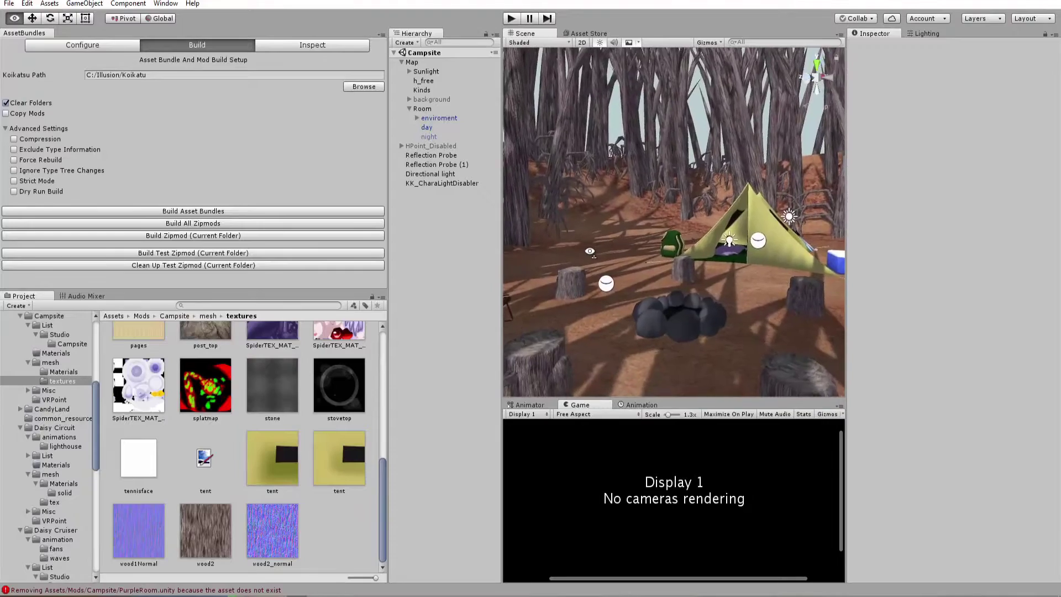
alt+drag(570, 252, 688, 270)
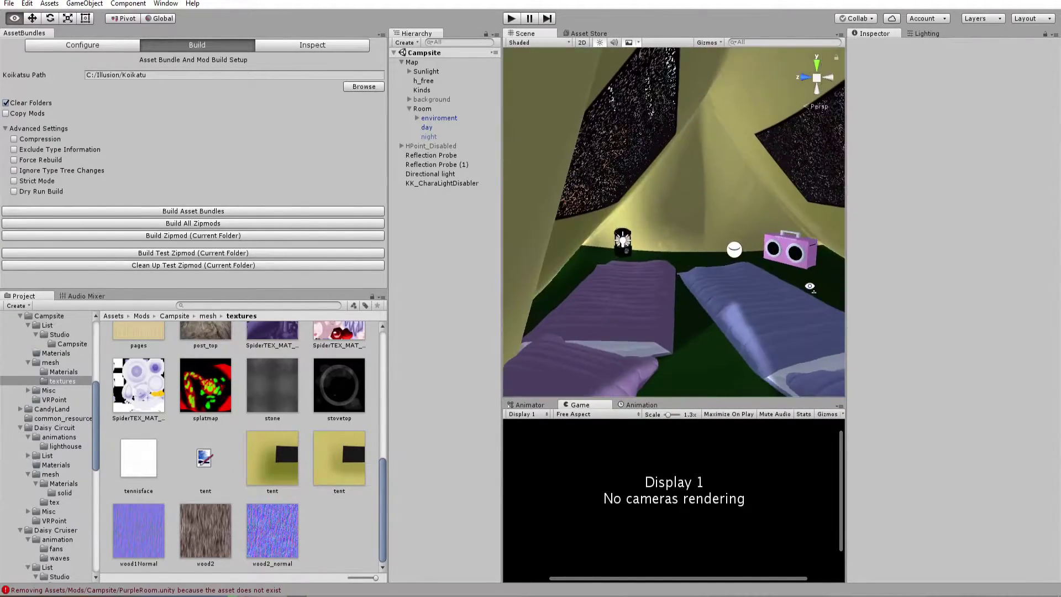
alt+drag(526, 286, 544, 255)
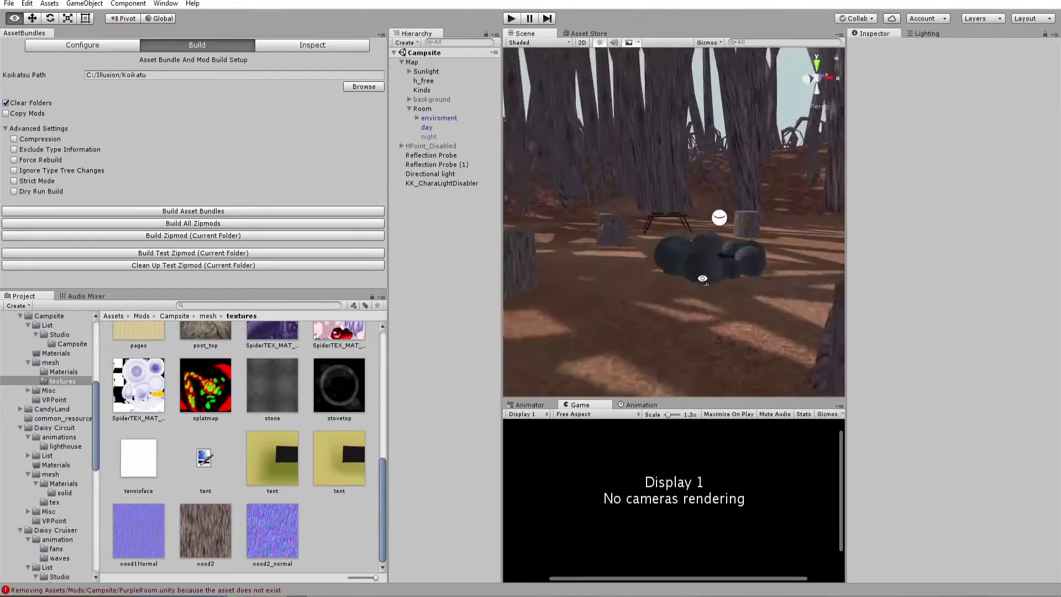
alt+drag(685, 268, 698, 272)
key(w)
right_drag(753, 264, 818, 269)
scroll(818, 270, down, 8)
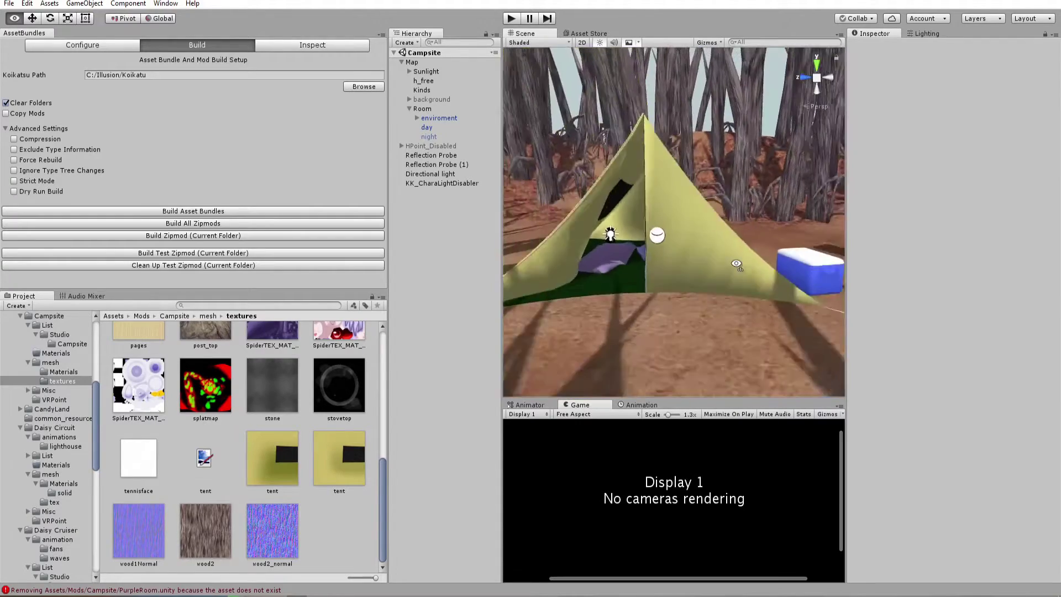
Review the KK_CharaLightDisabler object and look over the campsite around the tent, cooler and lawn chair.
alt+drag(753, 264, 686, 256)
key(w)
right_drag(686, 255, 583, 285)
key(s)
key(d)
key(w)
click(459, 184)
click(472, 248)
right_drag(640, 247, 570, 276)
click(666, 255)
click(473, 275)
key(d)
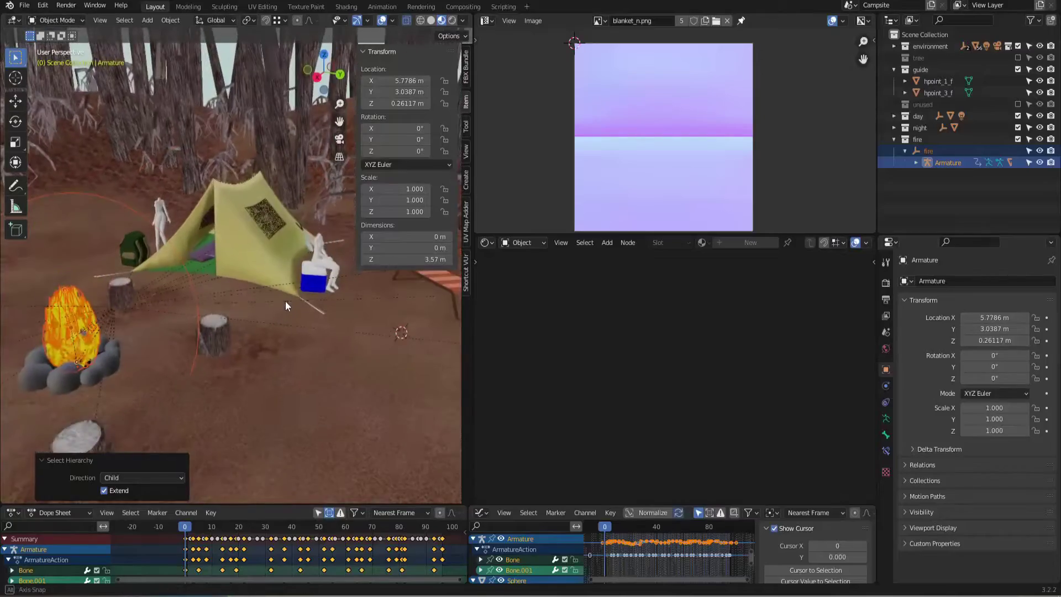
Switch to Blender, check the FBX Bundle settings for the selected fire bundle, and hide the sidebar.
middle_drag(285, 300, 307, 258)
scroll(221, 292, down, 3)
click(465, 70)
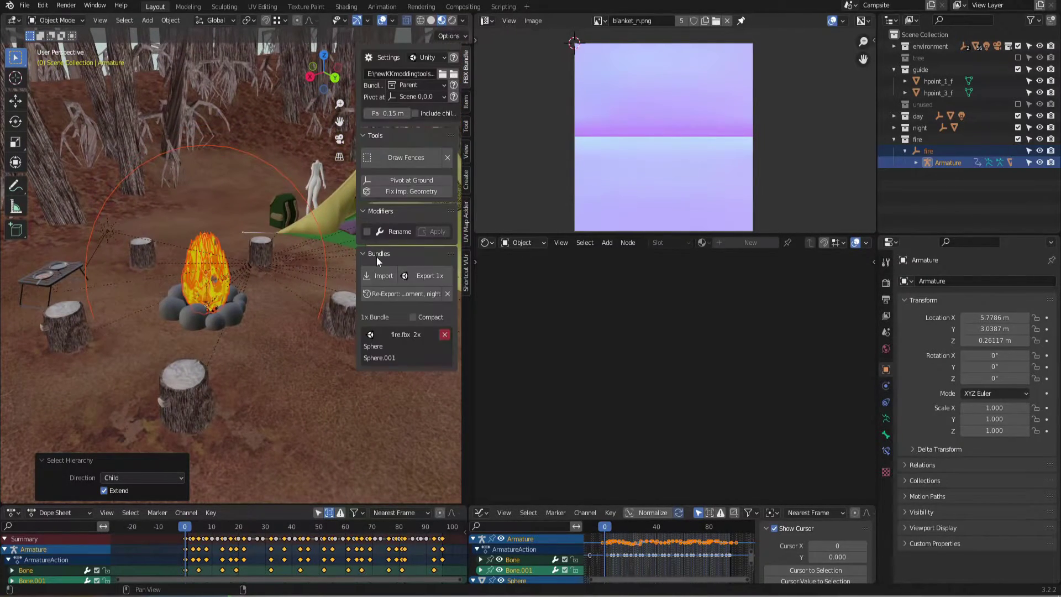
middle_drag(281, 275, 310, 266)
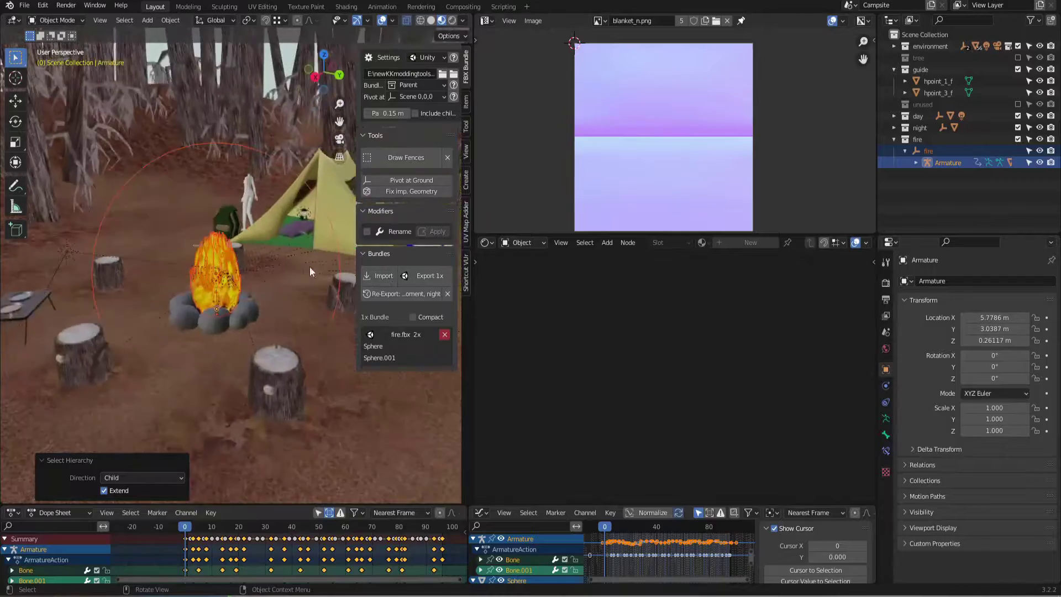
scroll(206, 273, up, 6)
middle_drag(231, 264, 328, 356)
scroll(179, 280, down, 4)
key(n)
Preview the campfire's armature animation with the viewport overlays briefly hidden, and stop playback.
scroll(221, 284, up, 4)
middle_drag(349, 294, 327, 263)
key(space)
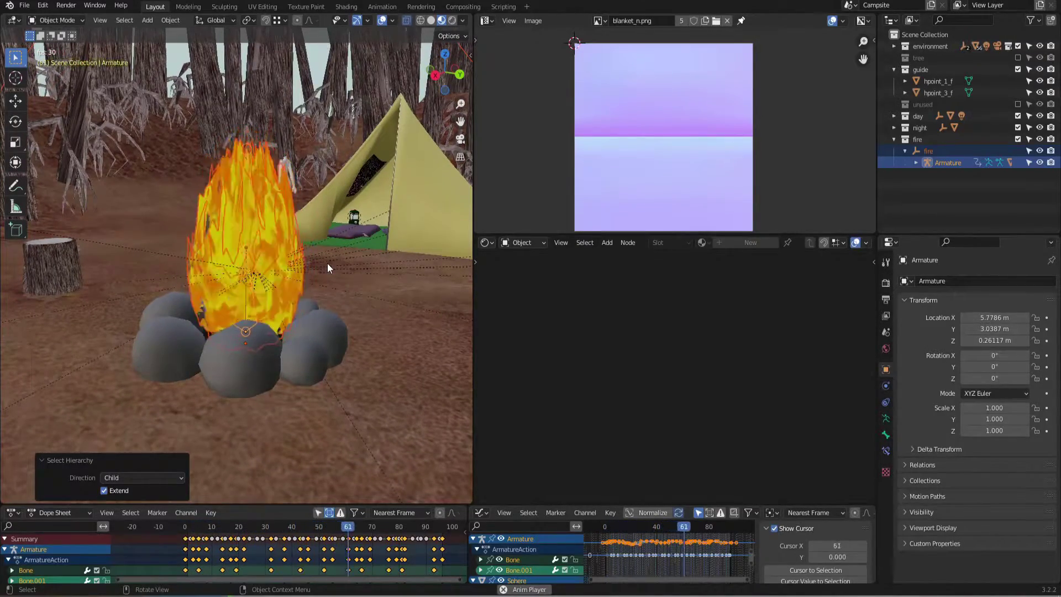
middle_drag(327, 263, 188, 296)
scroll(254, 273, down, 3)
click(382, 21)
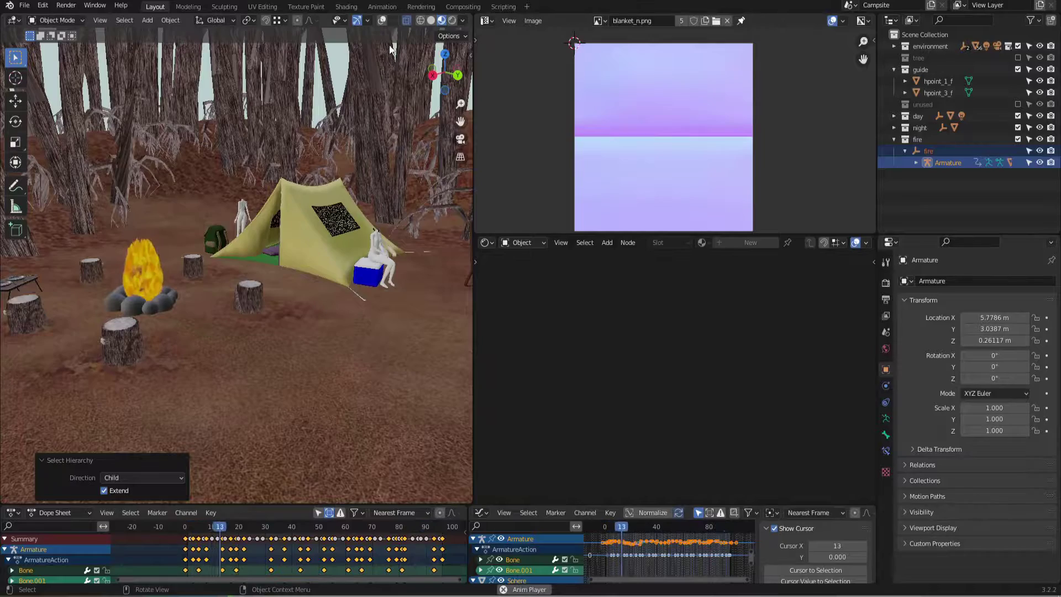
click(382, 20)
scroll(256, 237, up, 2)
key(space)
Start an FBX export of the selected fire hierarchy and browse to the Campsite mod's mesh folder.
shift+middle_drag(127, 424, 254, 388)
scroll(238, 309, up, 3)
shift+middle_drag(224, 255, 256, 272)
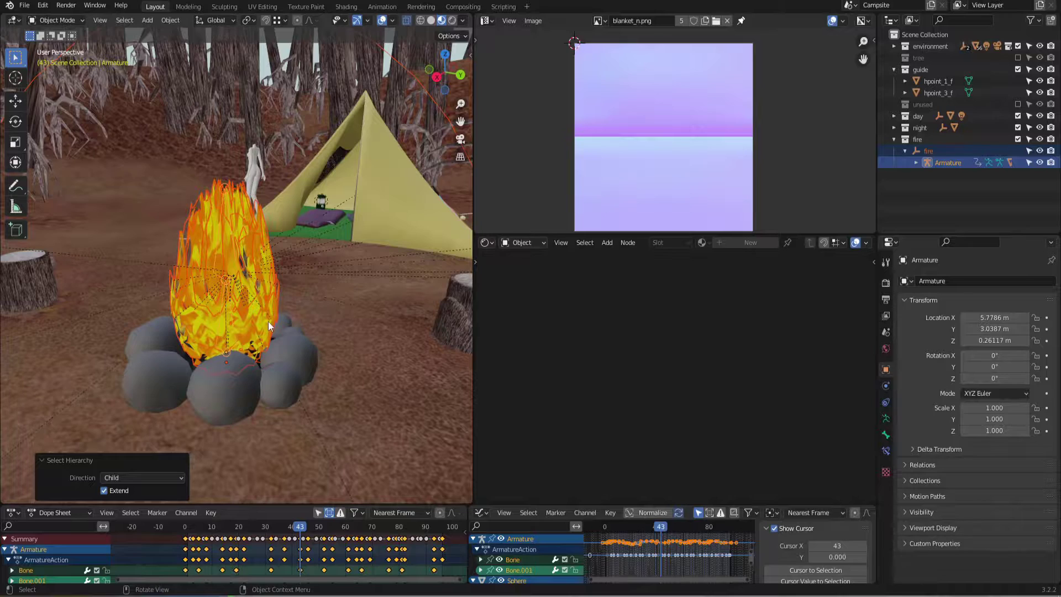
middle_drag(317, 306, 267, 307)
click(24, 5)
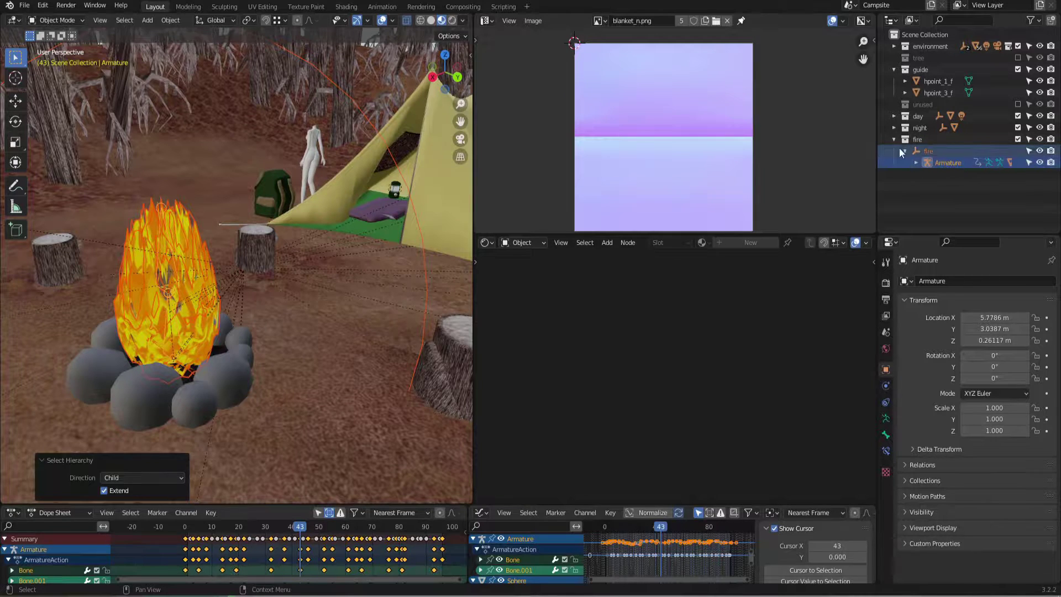
click(32, 8)
mouse_move(55, 173)
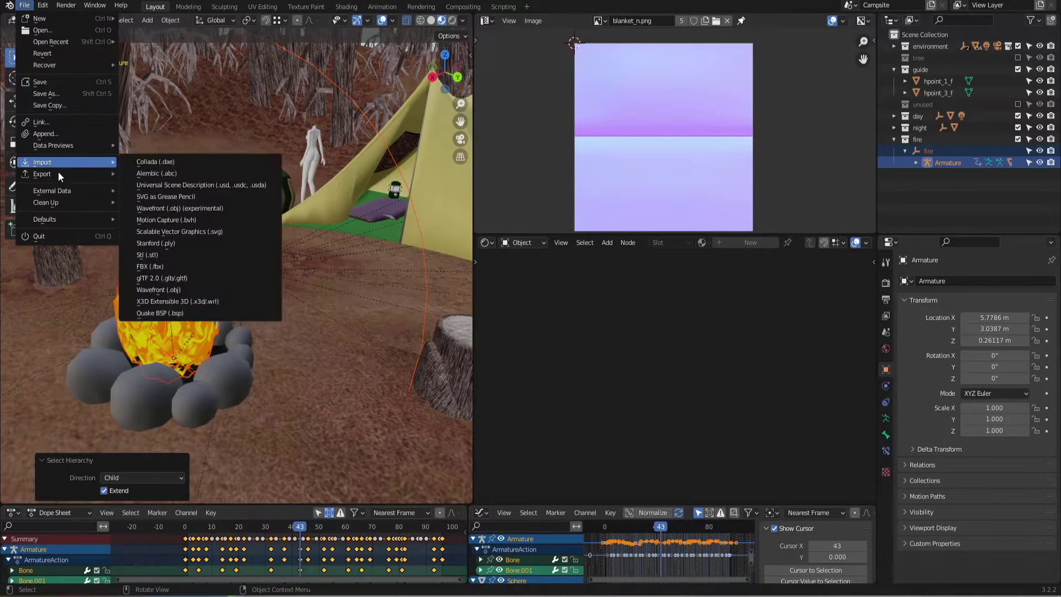
click(189, 278)
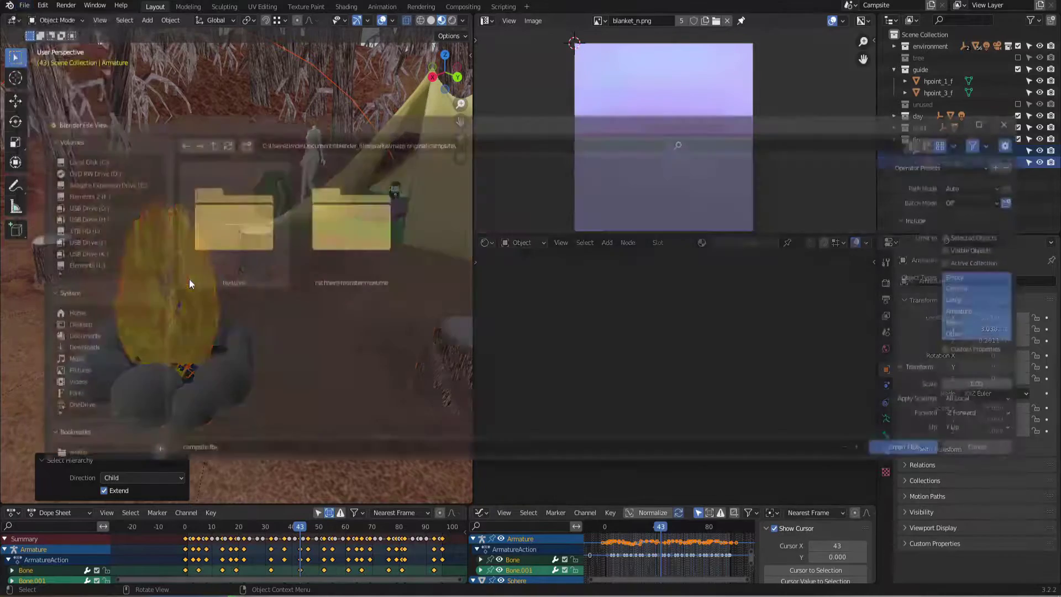
drag(308, 121, 271, 85)
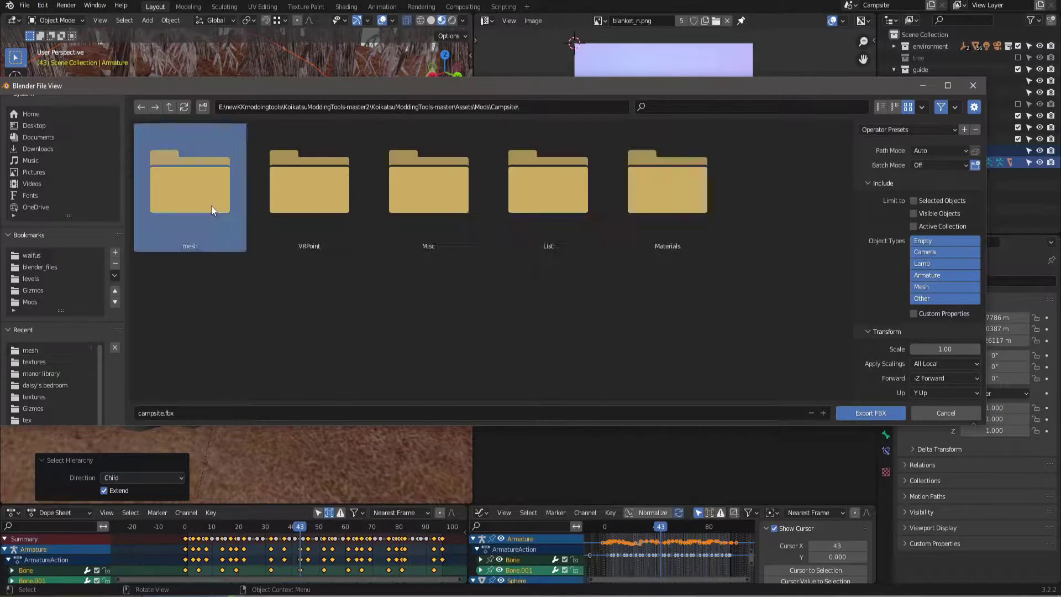
double_click(211, 208)
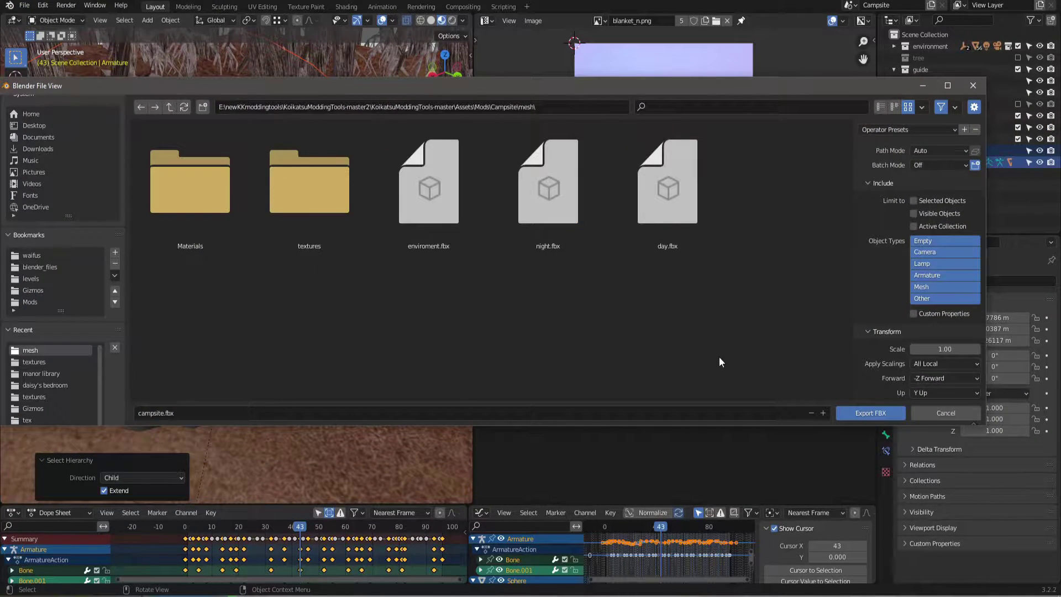
Name the export file fire and limit the export to selected objects.
click(194, 412)
text(campfire)
key(ctrl+a)
text(fire)
click(914, 201)
scroll(898, 218, down, 4)
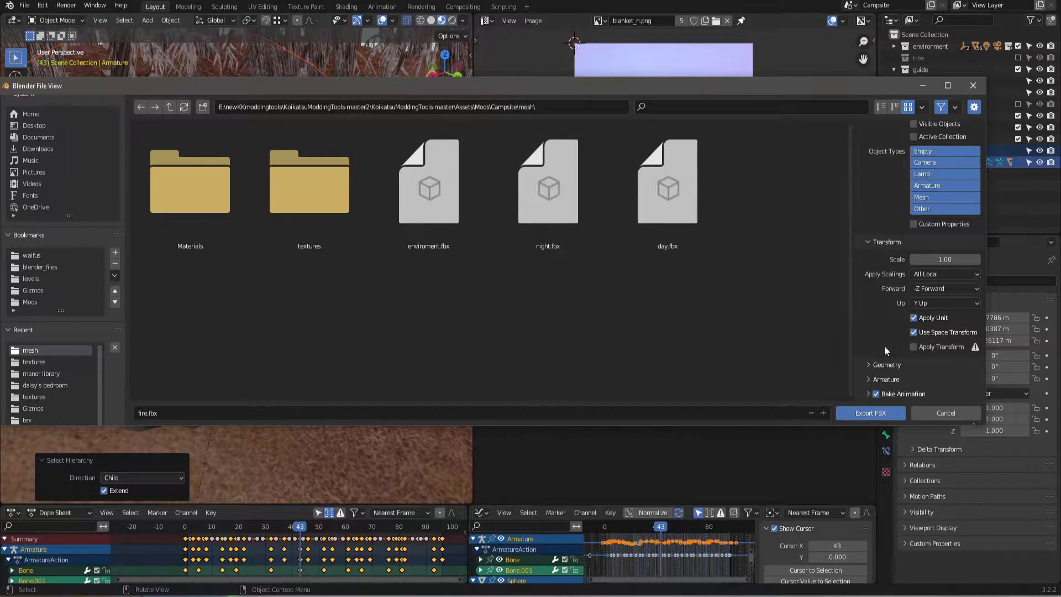
Check the Armature, Bake Animation and Geometry export settings, and export fire.fbx.
click(870, 379)
scroll(869, 375, down, 4)
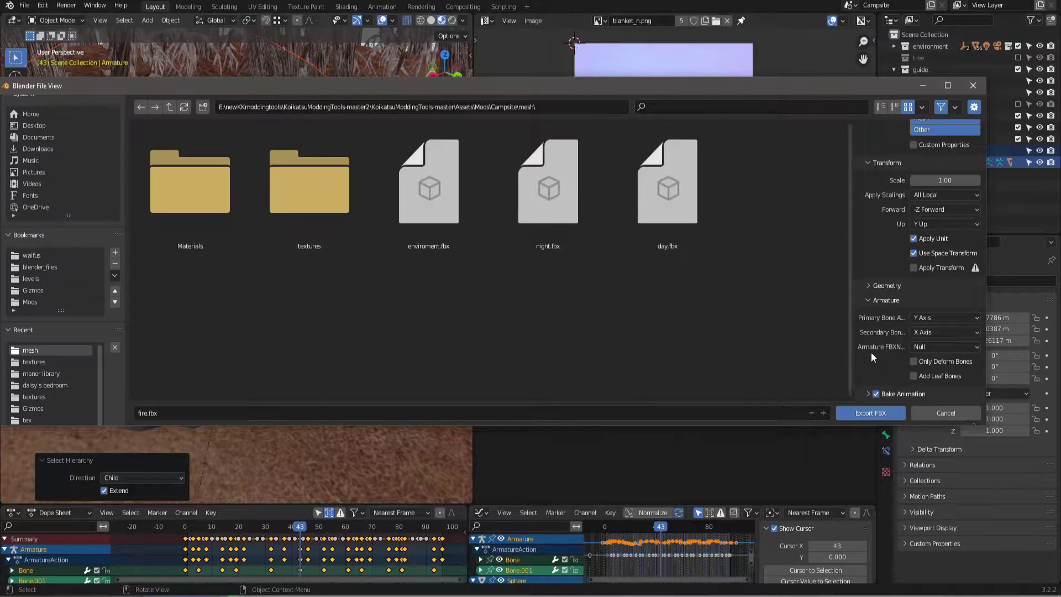
scroll(870, 352, up, 5)
scroll(874, 346, down, 4)
scroll(878, 332, up, 6)
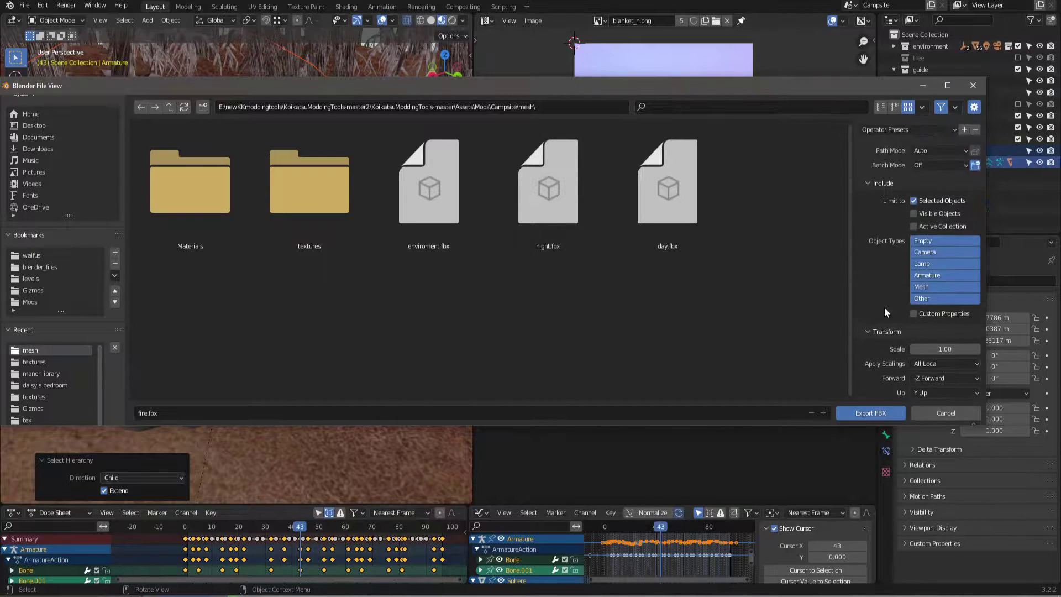
scroll(882, 197, down, 7)
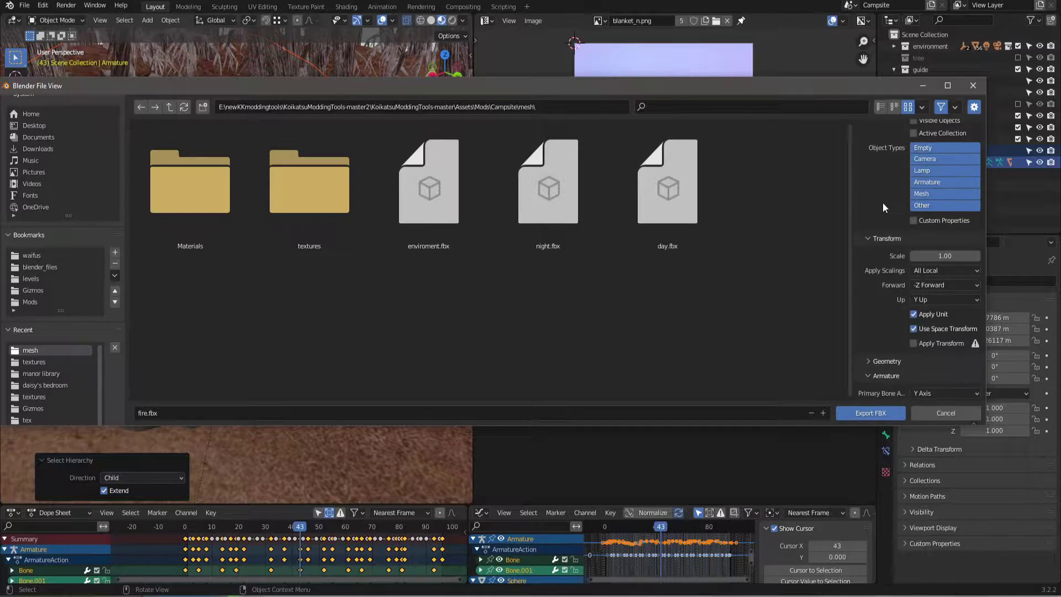
scroll(881, 348, down, 4)
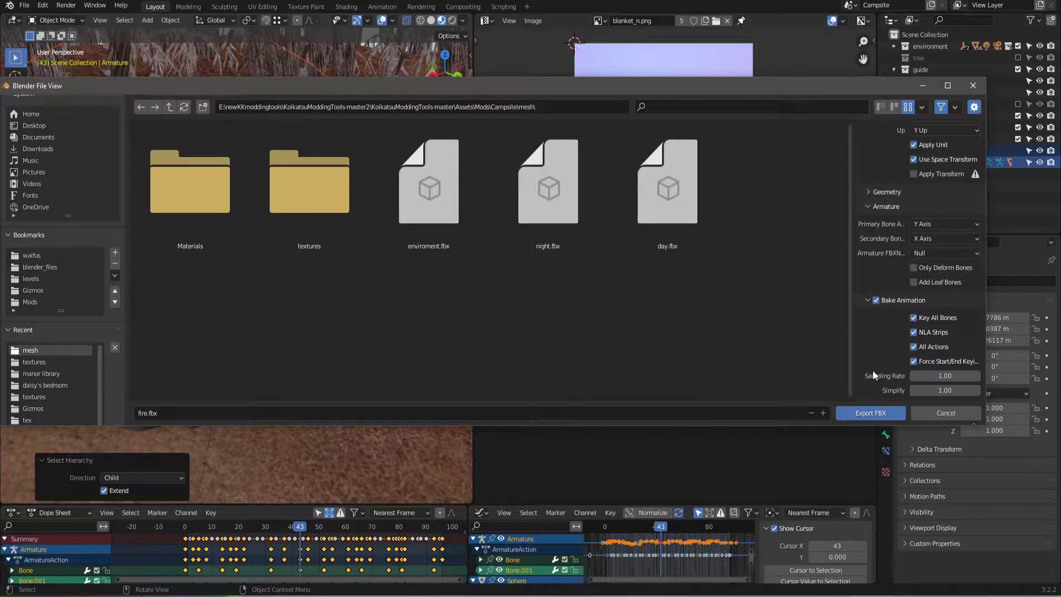
scroll(882, 369, up, 7)
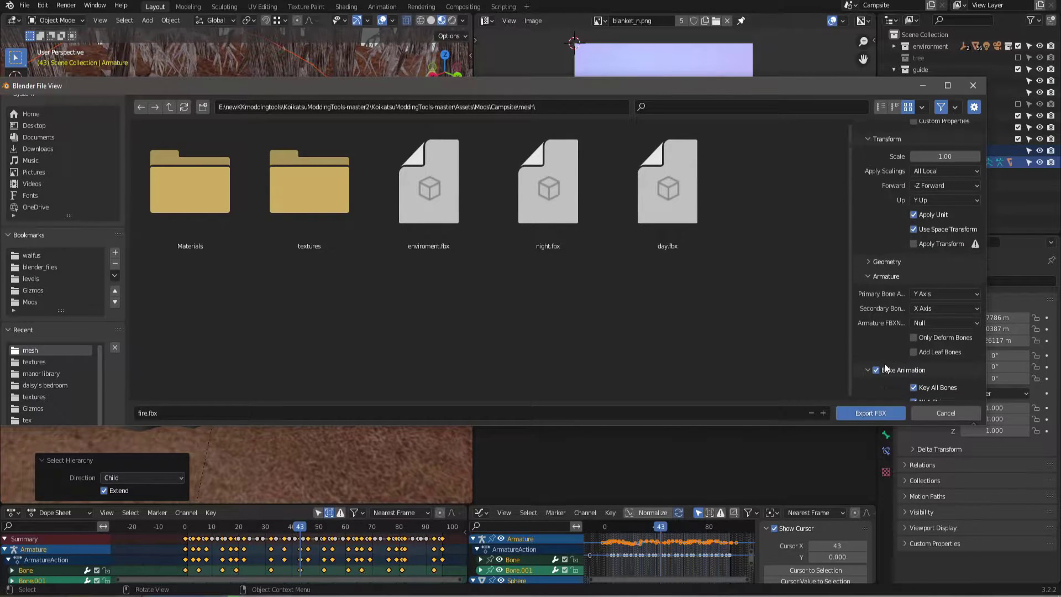
scroll(883, 351, up, 3)
click(870, 352)
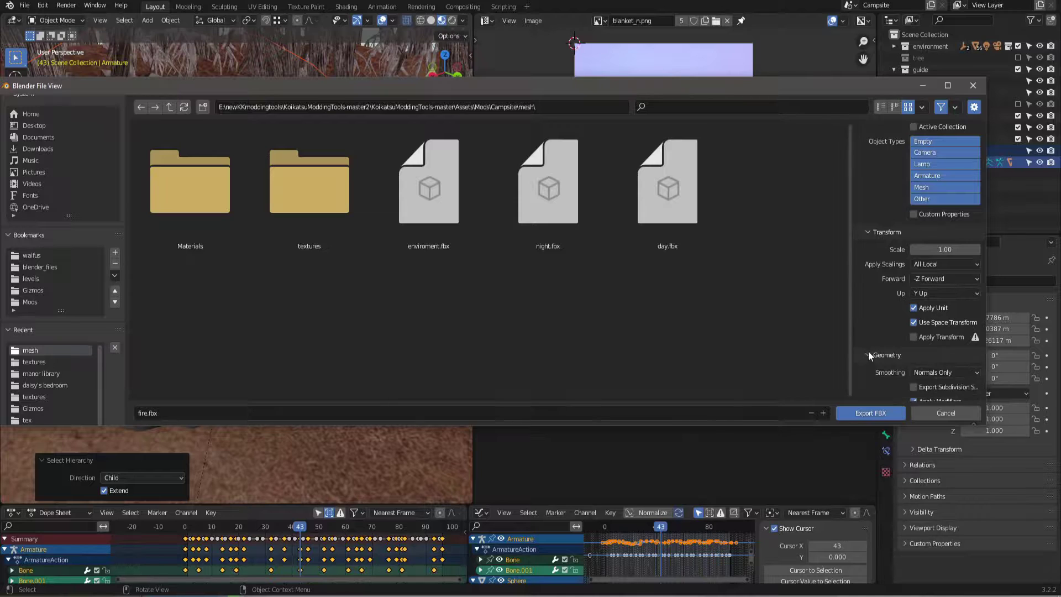
scroll(870, 351, down, 3)
scroll(874, 329, up, 4)
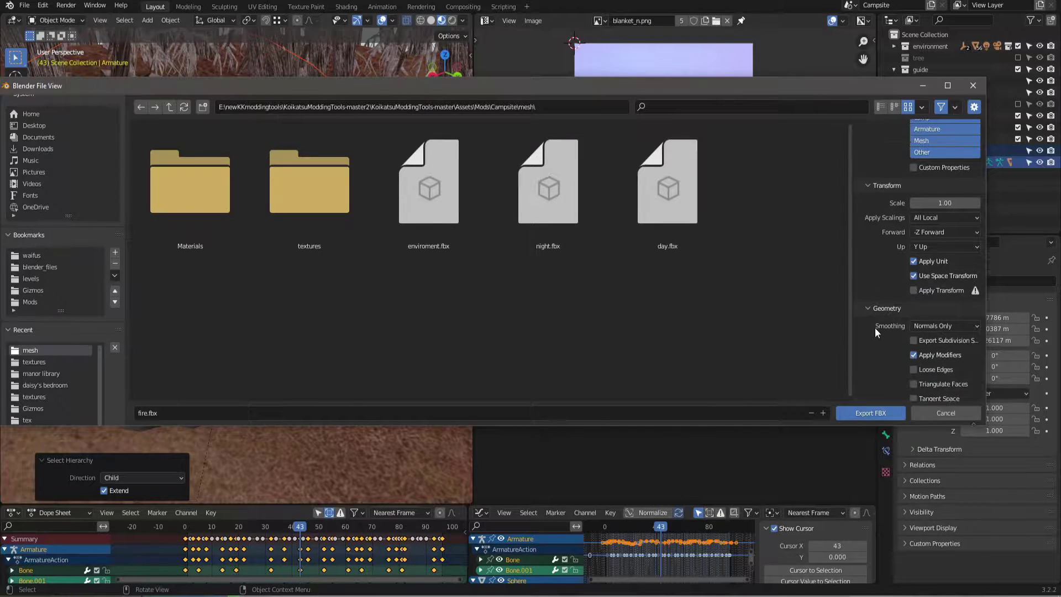
scroll(893, 270, down, 1)
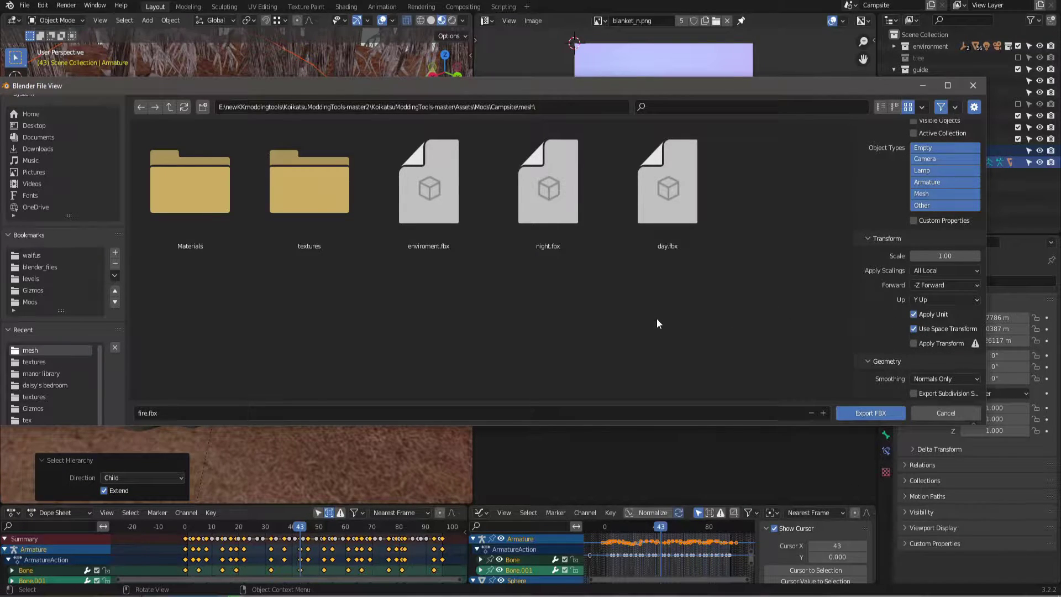
click(848, 413)
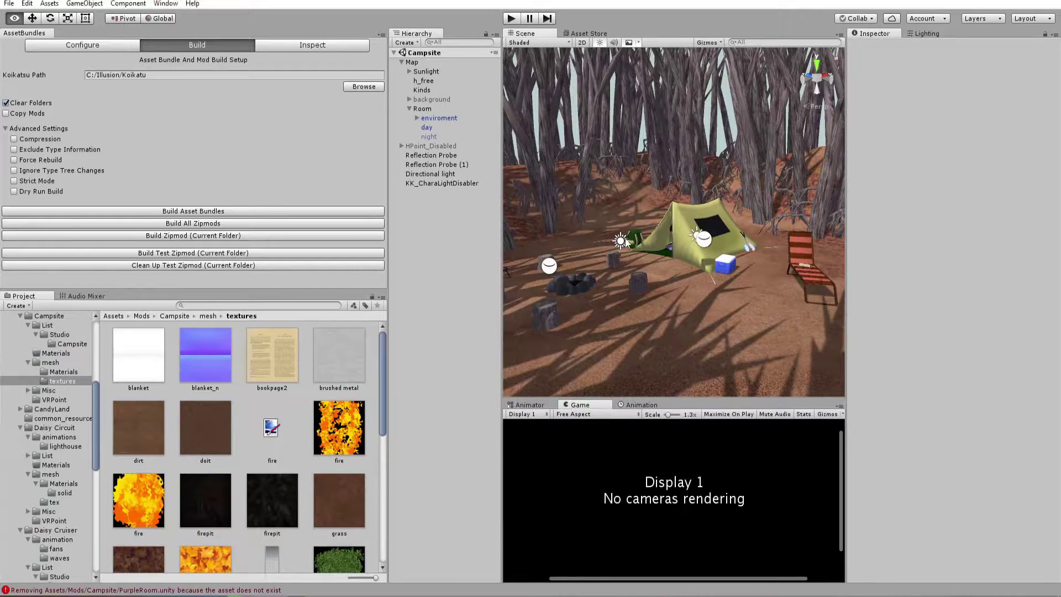
Switch to Unity and apply the enviroment model's scale factor, 0.2447303, to the day model in the Campsite mesh folder.
click(209, 316)
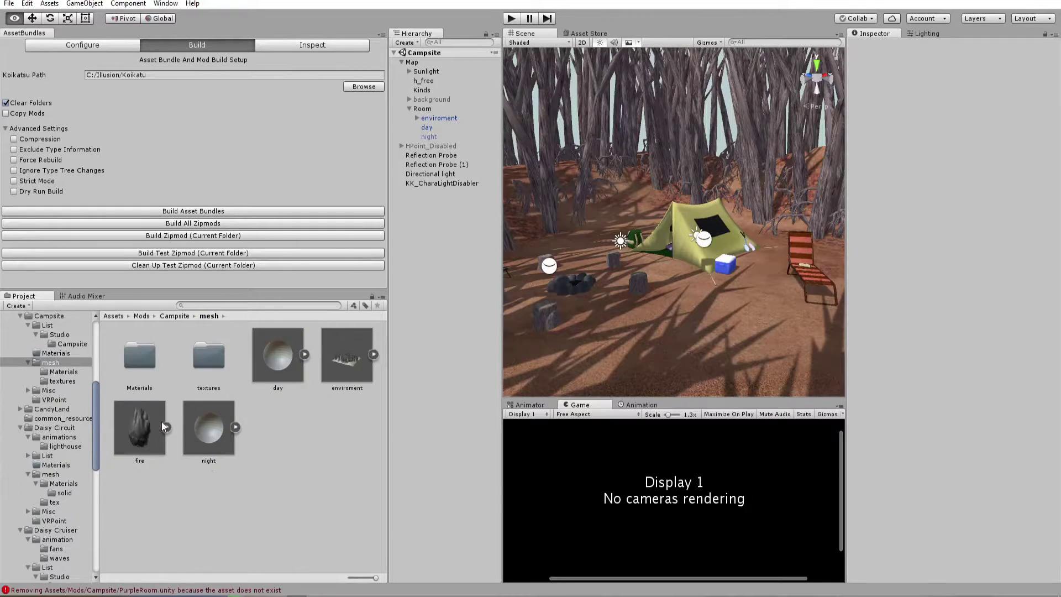
click(209, 426)
click(337, 362)
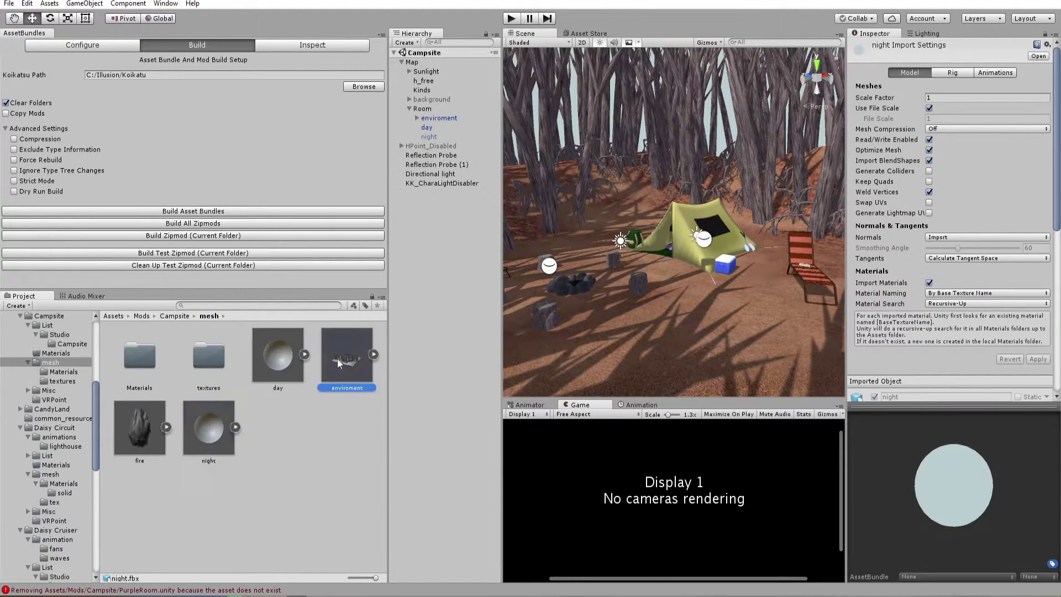
click(941, 99)
key(ctrl+c)
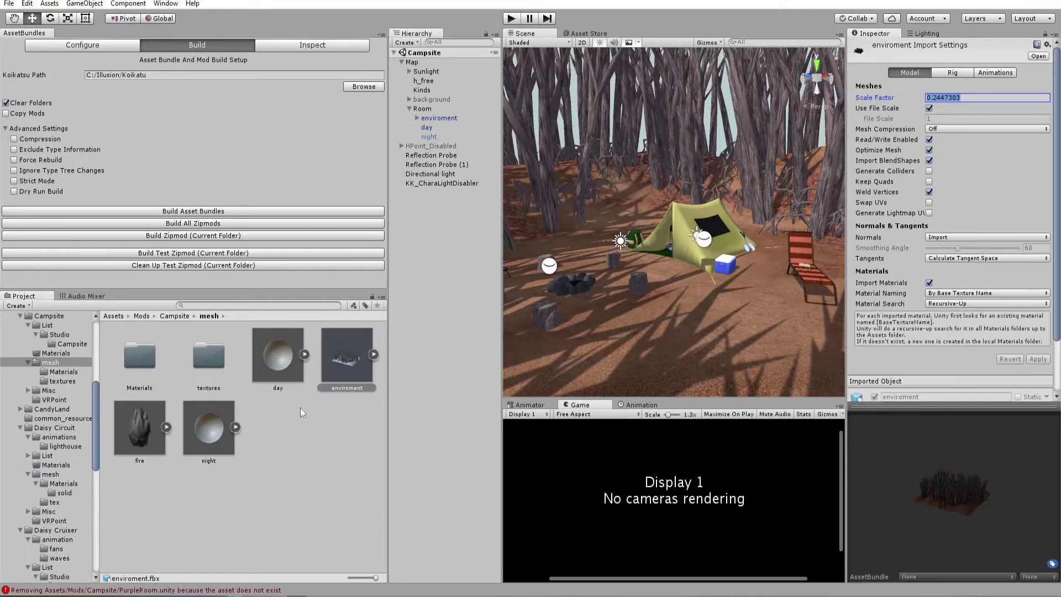
click(277, 356)
click(959, 98)
key(ctrl+v)
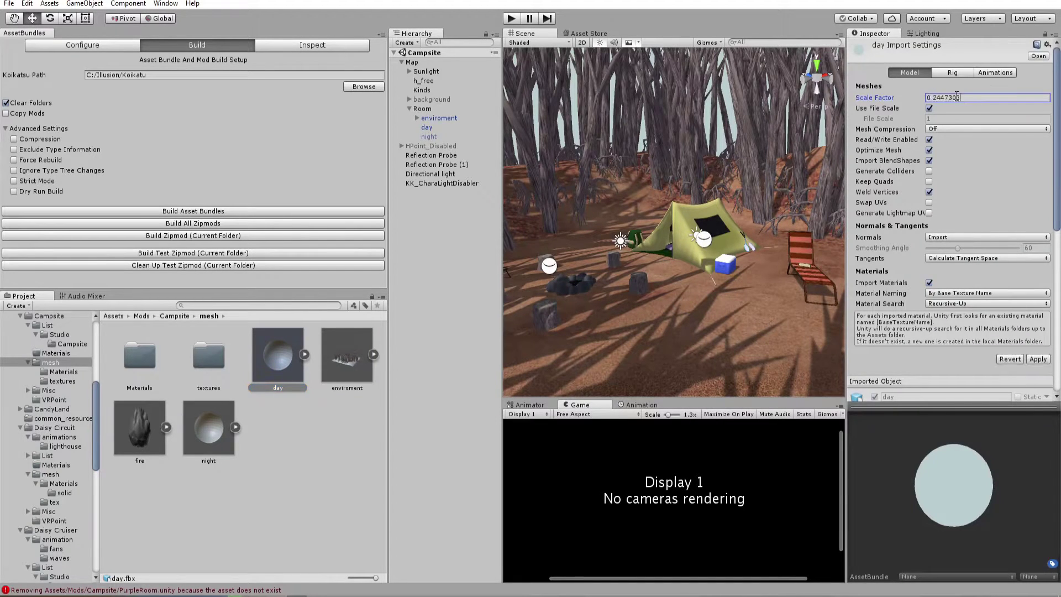
click(1038, 359)
Set the fire model's import scale factor to 0.2447303 and apply it.
click(141, 426)
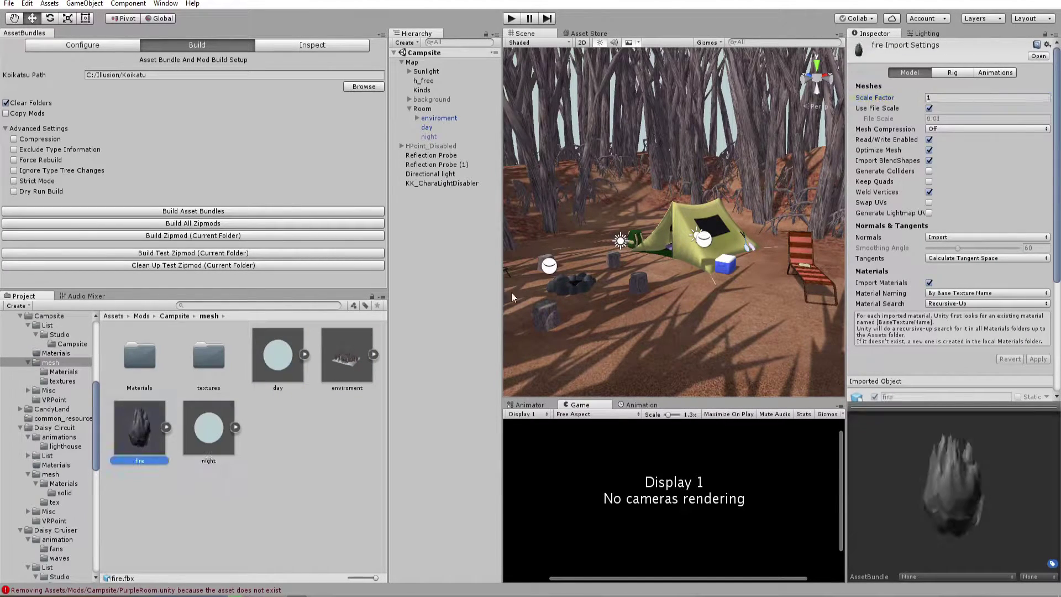
click(962, 97)
key(ctrl+v)
click(1038, 359)
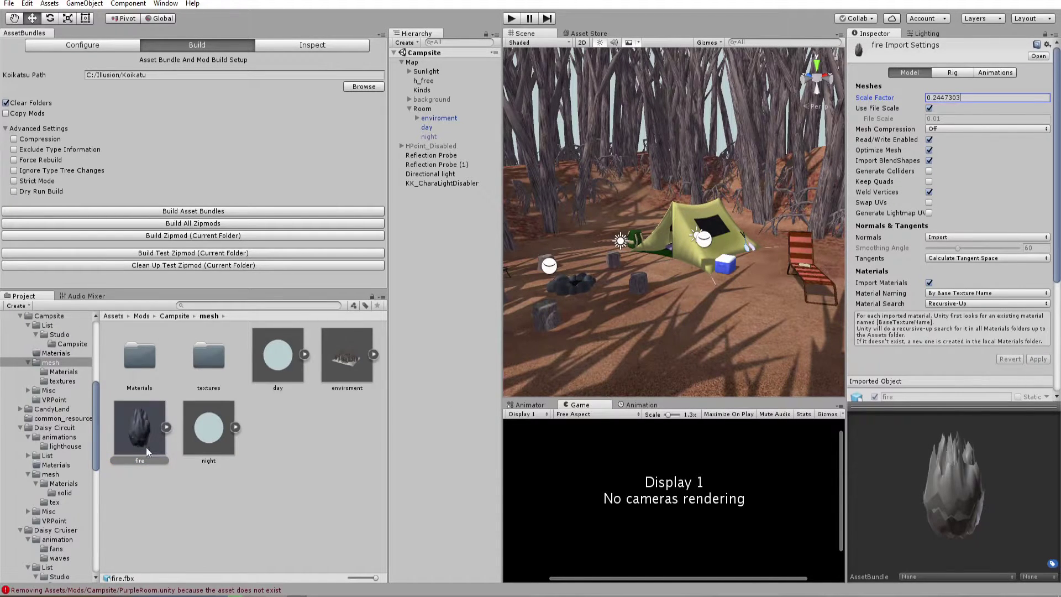
Place the fire model inside the Room group so it sits over the stone fire pit.
click(299, 455)
right_drag(668, 295, 605, 361)
key(w)
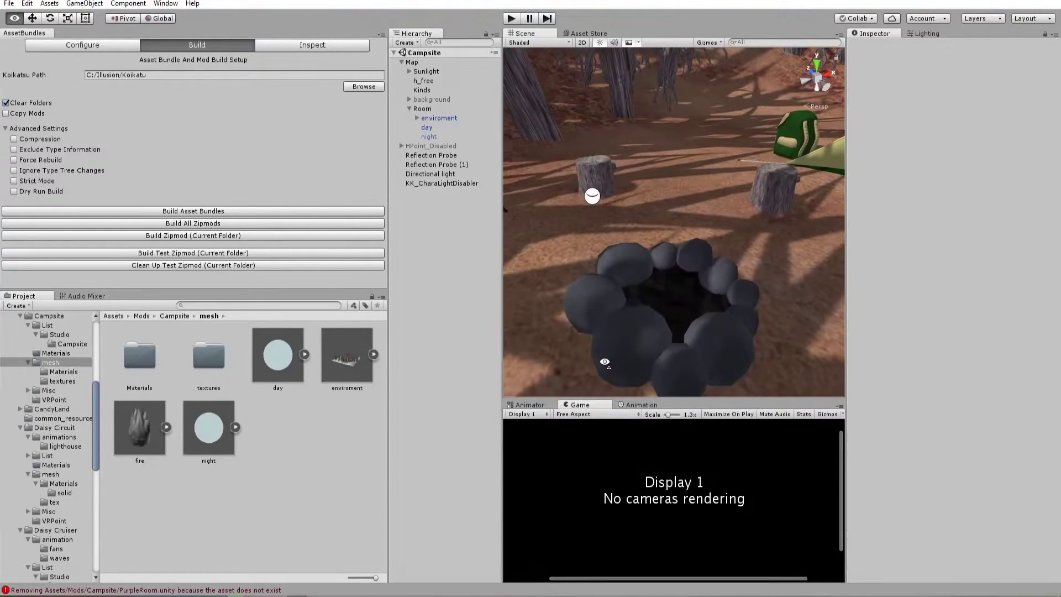
alt+drag(671, 292, 671, 296)
right_drag(673, 299, 675, 262)
key(q)
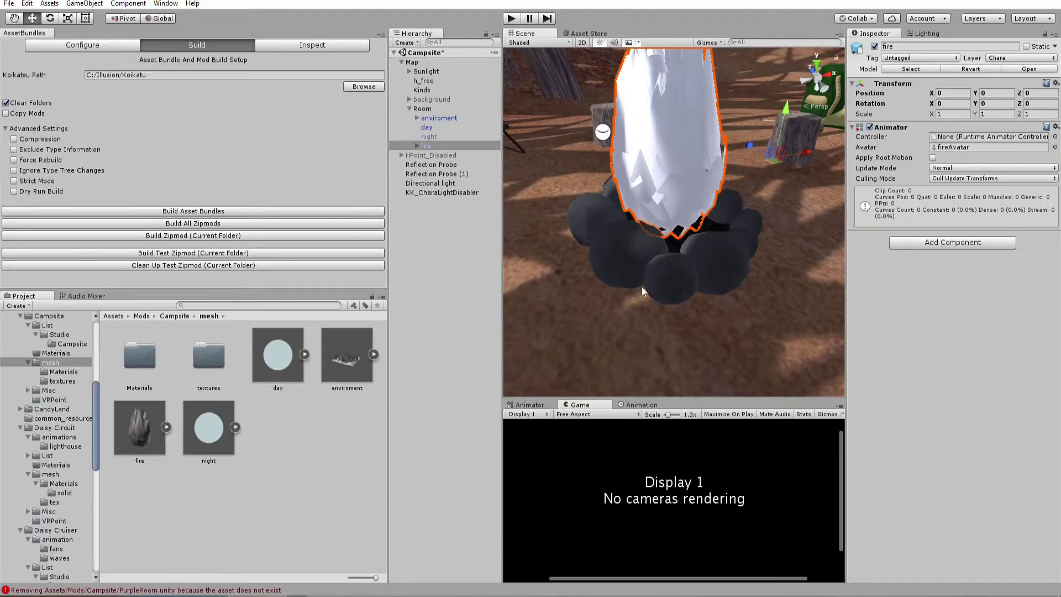
scroll(642, 286, down, 6)
alt+drag(707, 225, 661, 275)
mouse_move(763, 198)
mouse_down()
mouse_move(768, 214)
mouse_move(760, 195)
mouse_up()
key(ctrl+z)
alt+drag(697, 276, 686, 242)
Examine the fire object's armature, bone and sphere hierarchy and the sub-assets contained in the fire model.
click(417, 145)
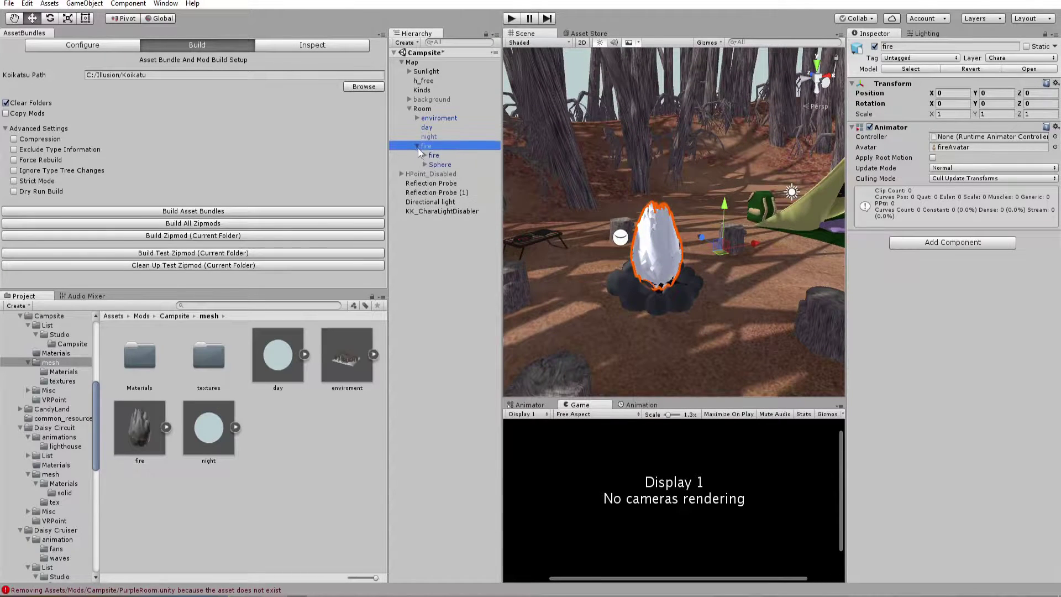
click(424, 164)
click(424, 154)
click(433, 164)
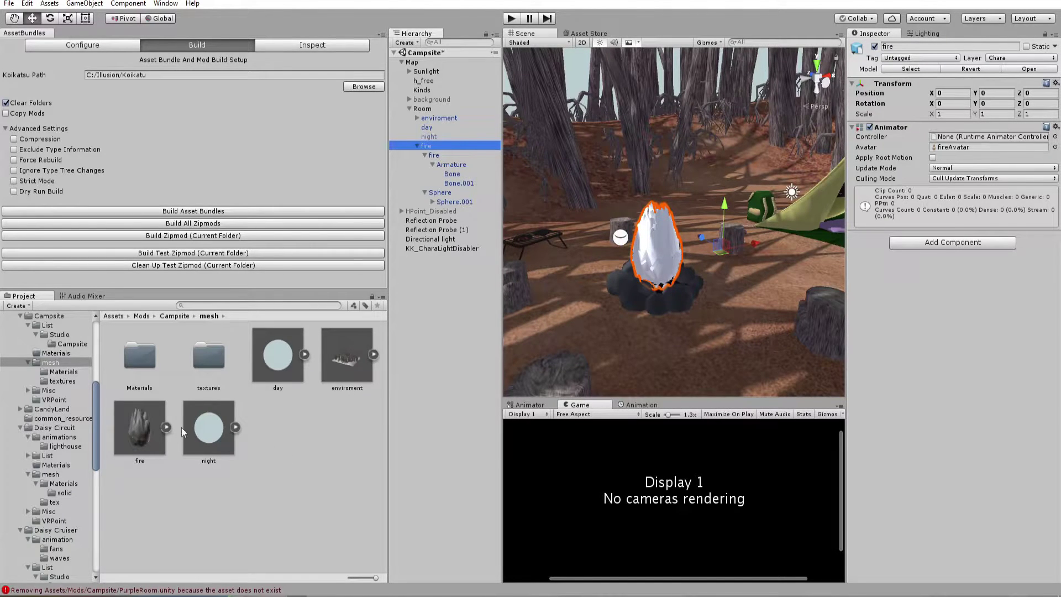
click(166, 427)
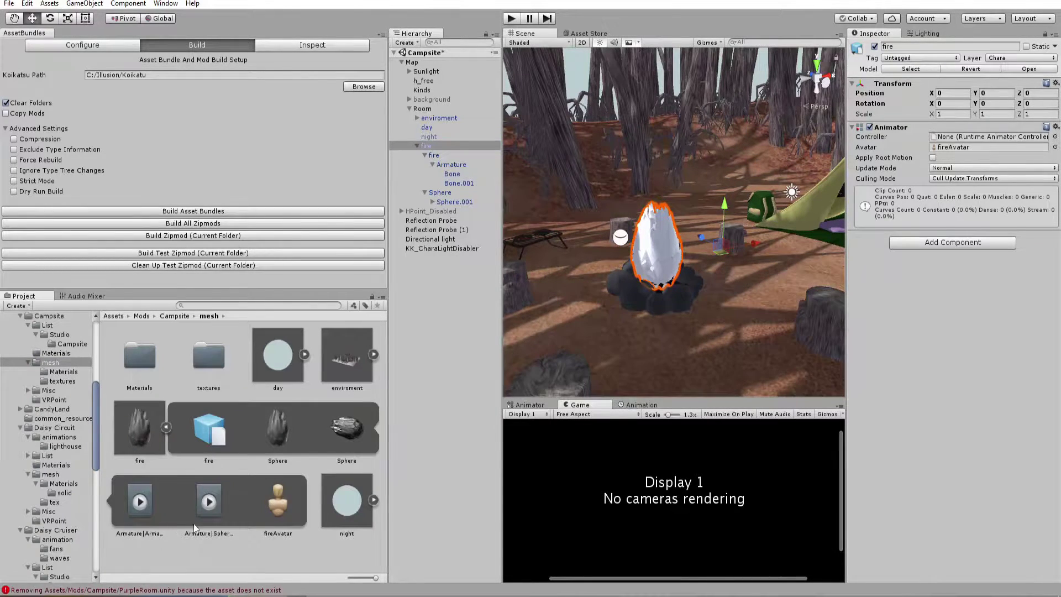
click(165, 427)
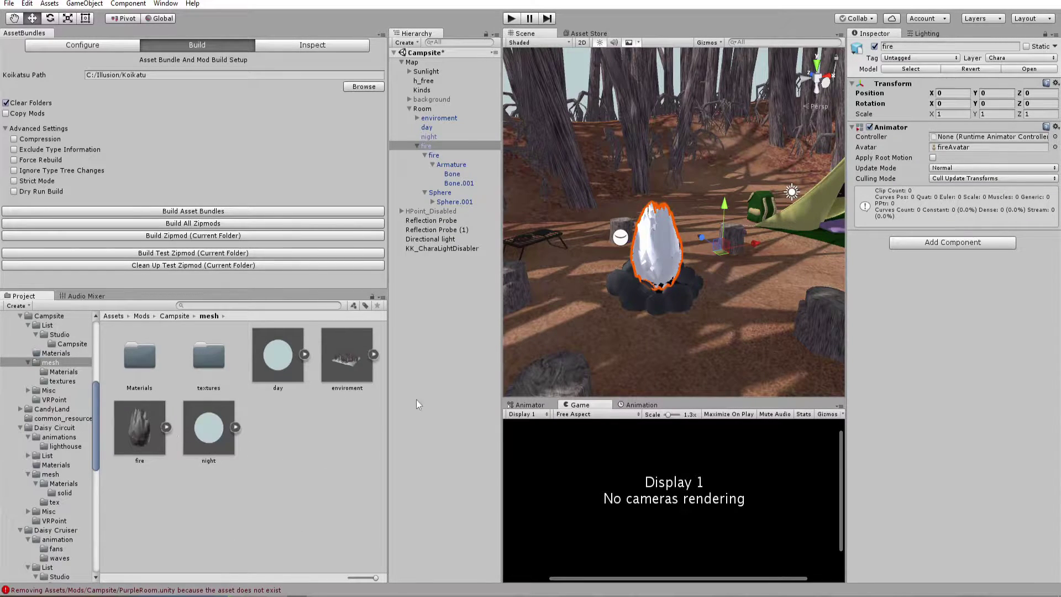
Inspect the fire mesh in the pit from several angles and review the fire model's armature animation clips.
scroll(522, 248, up, 3)
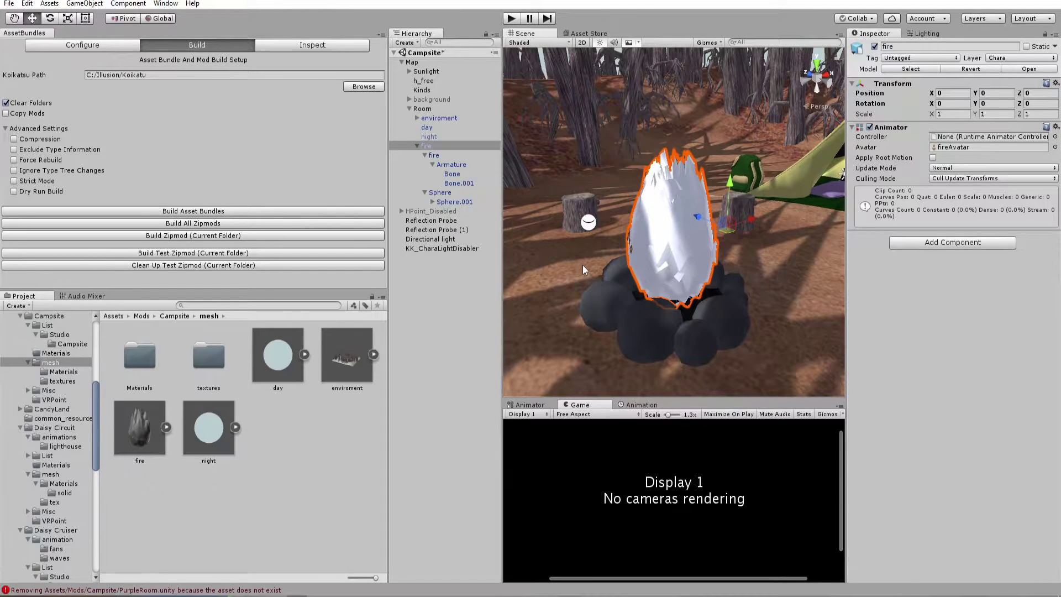
scroll(582, 267, up, 5)
scroll(621, 230, down, 3)
right_drag(625, 231, 621, 229)
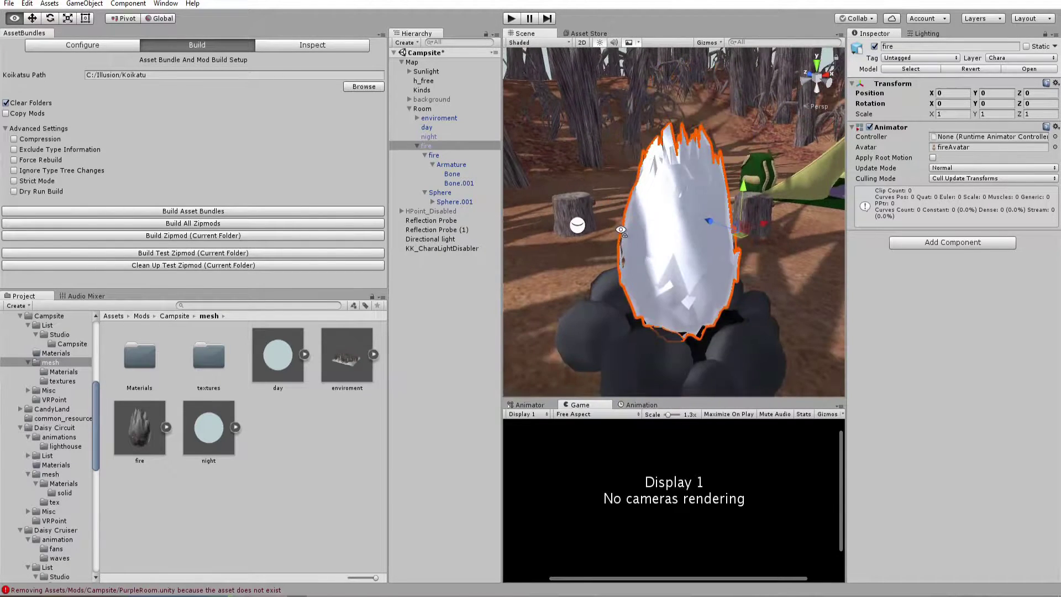
key(s)
right_drag(604, 298, 558, 294)
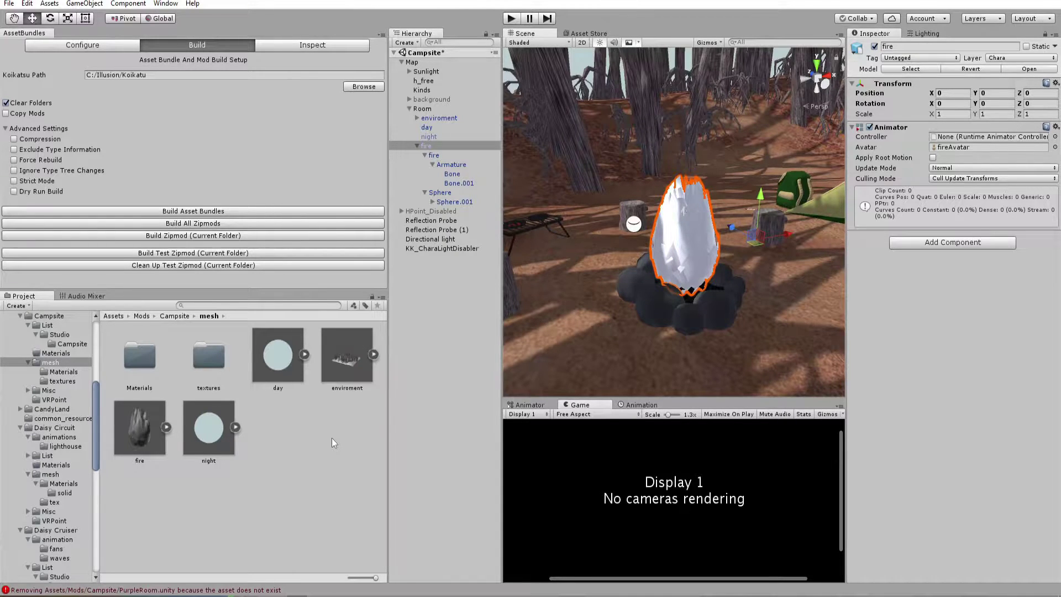
click(168, 426)
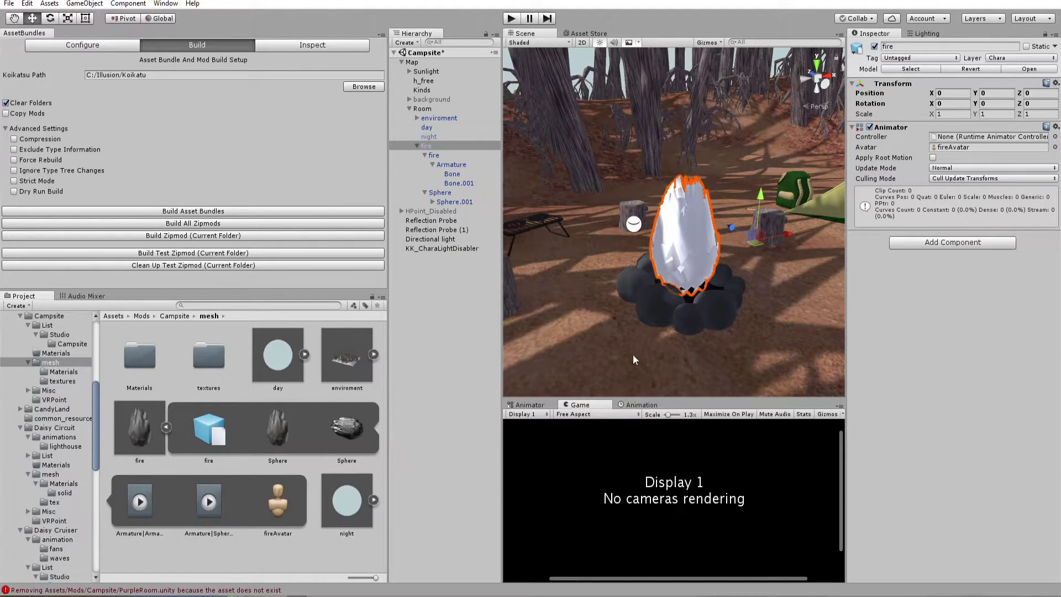
key(s)
right_drag(627, 334, 646, 330)
key(w)
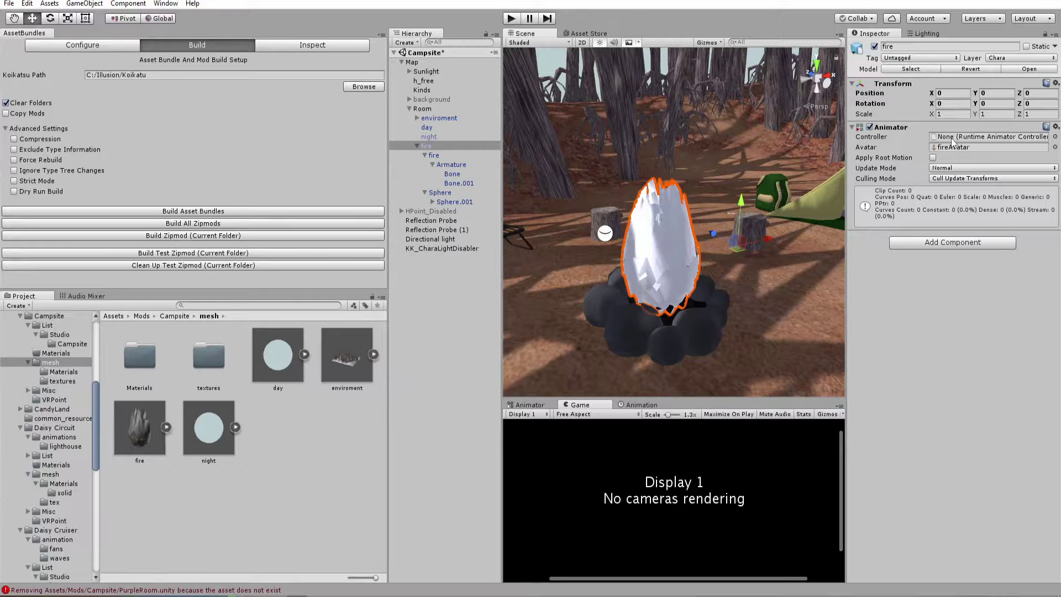
Create an Animator Controller named fire in the mesh folder.
right_click(228, 494)
mouse_move(363, 270)
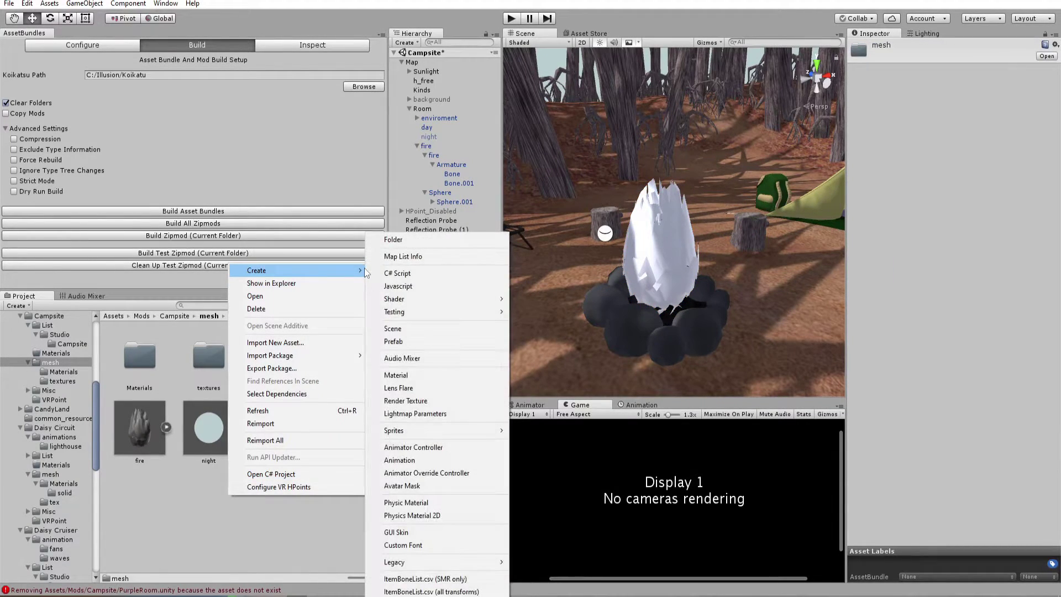
click(469, 448)
text(fire)
key(Return)
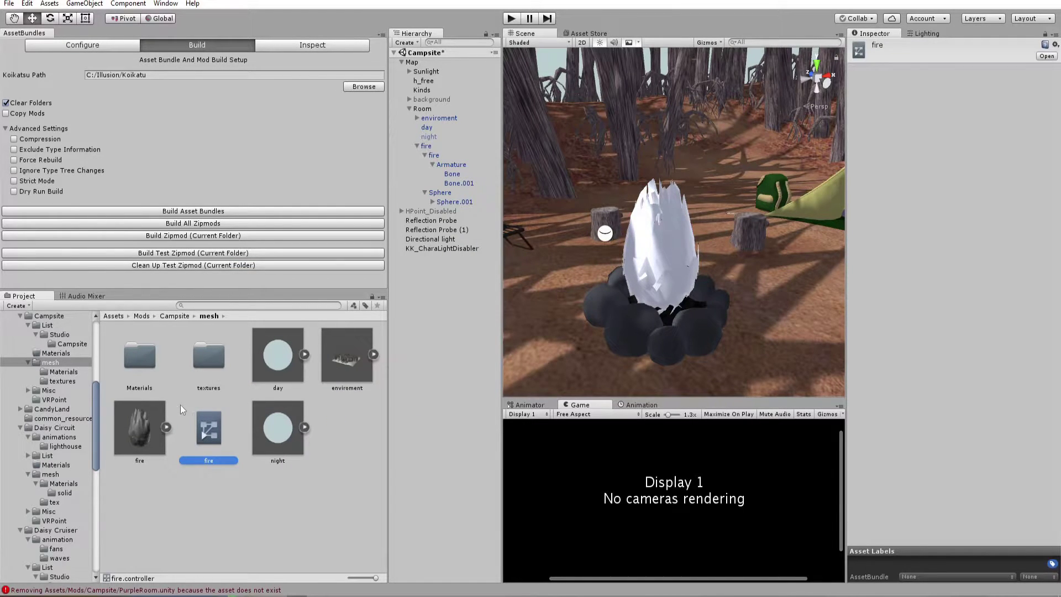
Assign the fire Animator Controller to the Animator on the parent fire object in the Room group.
click(144, 413)
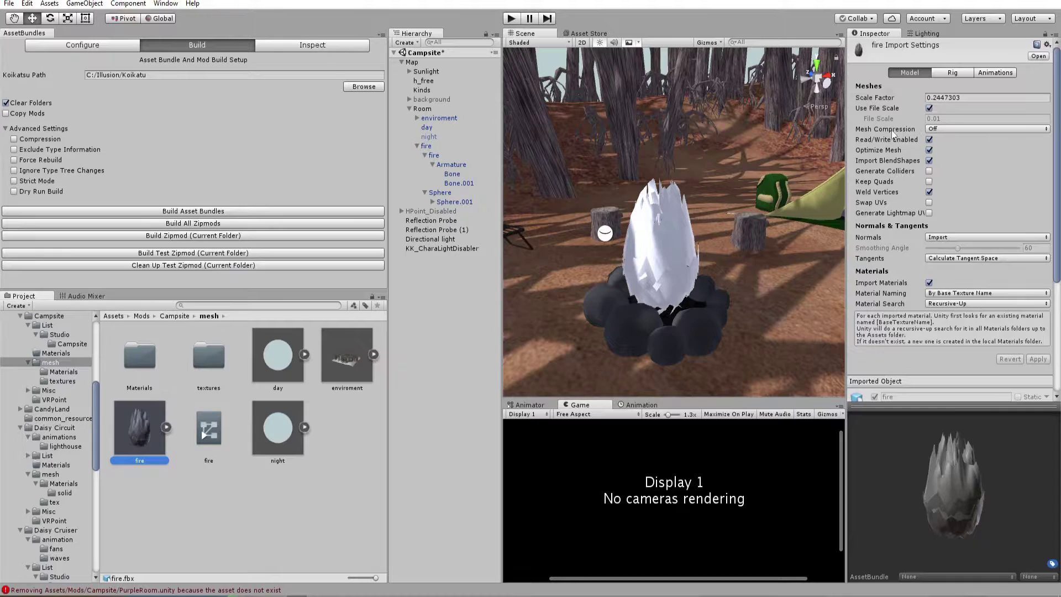
click(426, 146)
drag(209, 428, 972, 137)
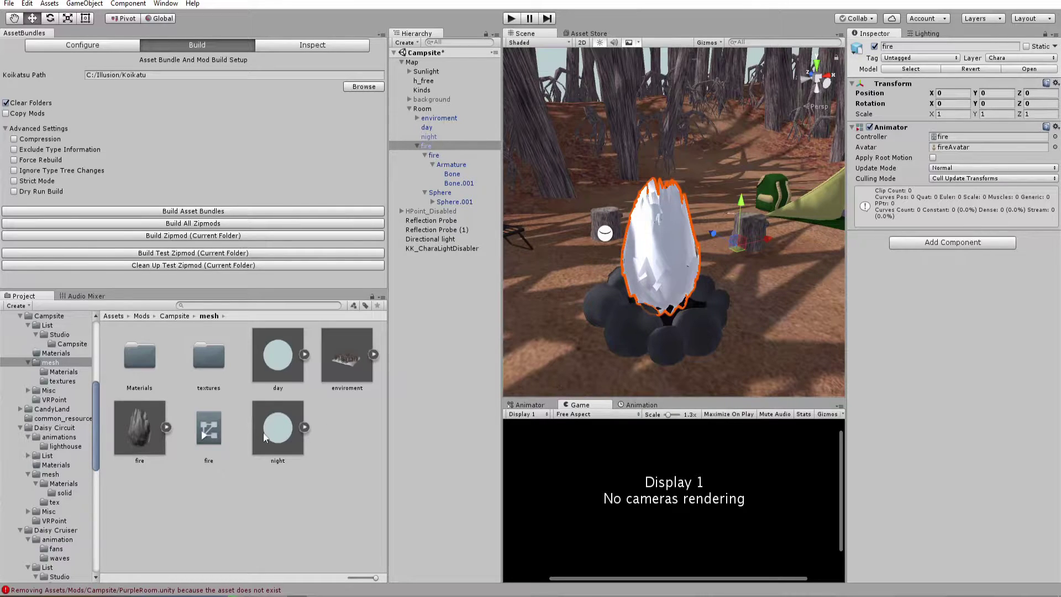
Open the fire controller's state graph and check the SphereAction and ArmatureAction clips inside the fire model.
click(219, 444)
click(529, 406)
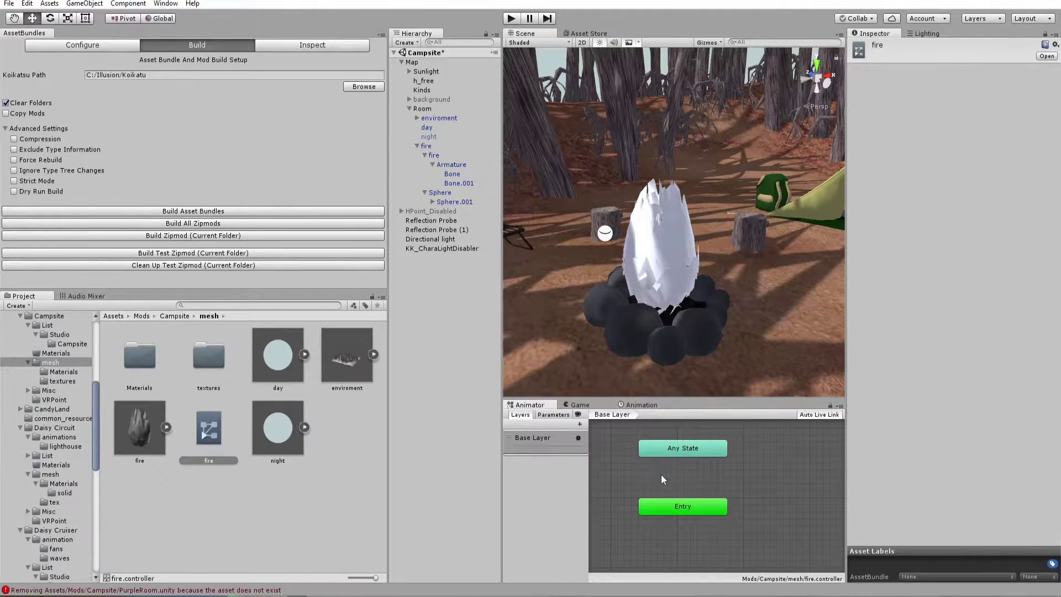
click(167, 428)
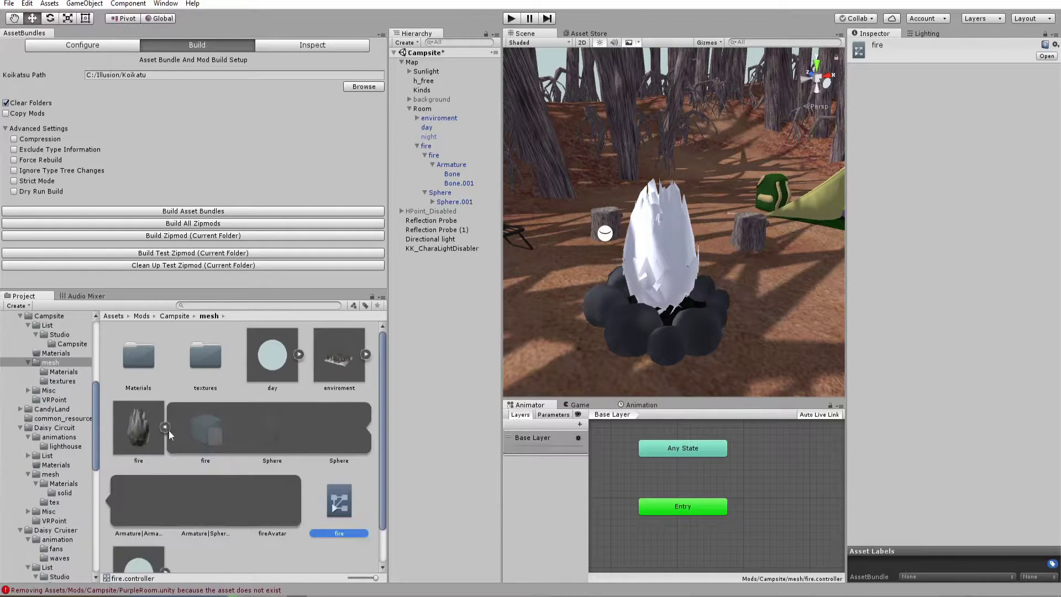
scroll(265, 469, down, 1)
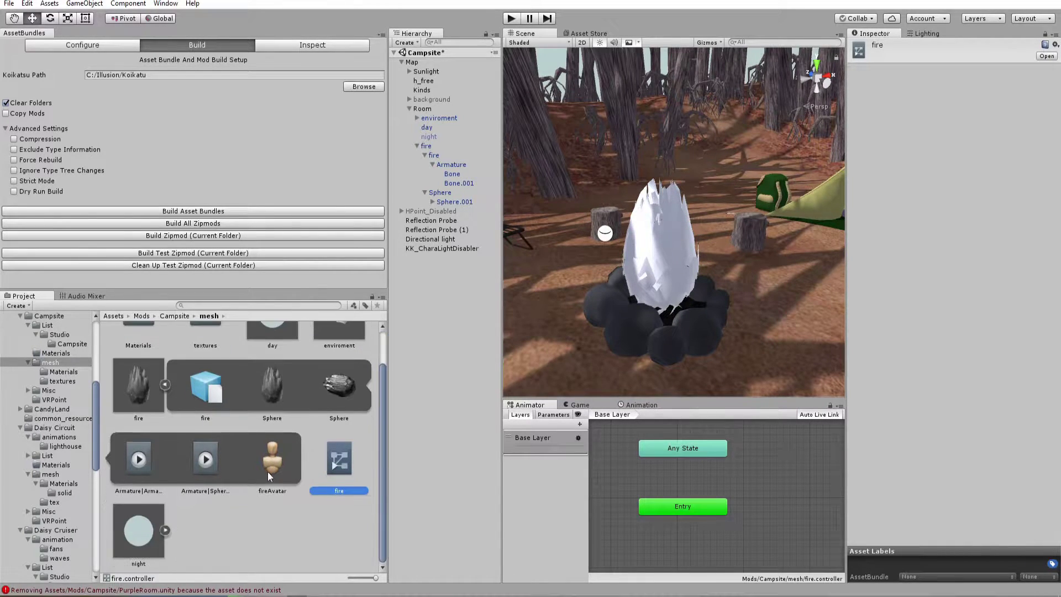
click(204, 463)
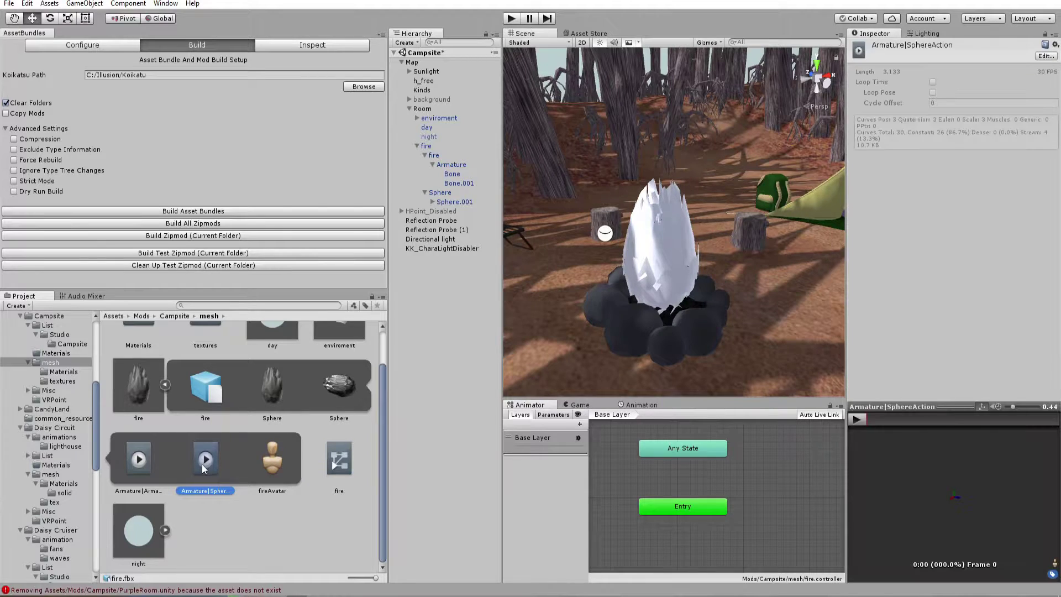
click(152, 467)
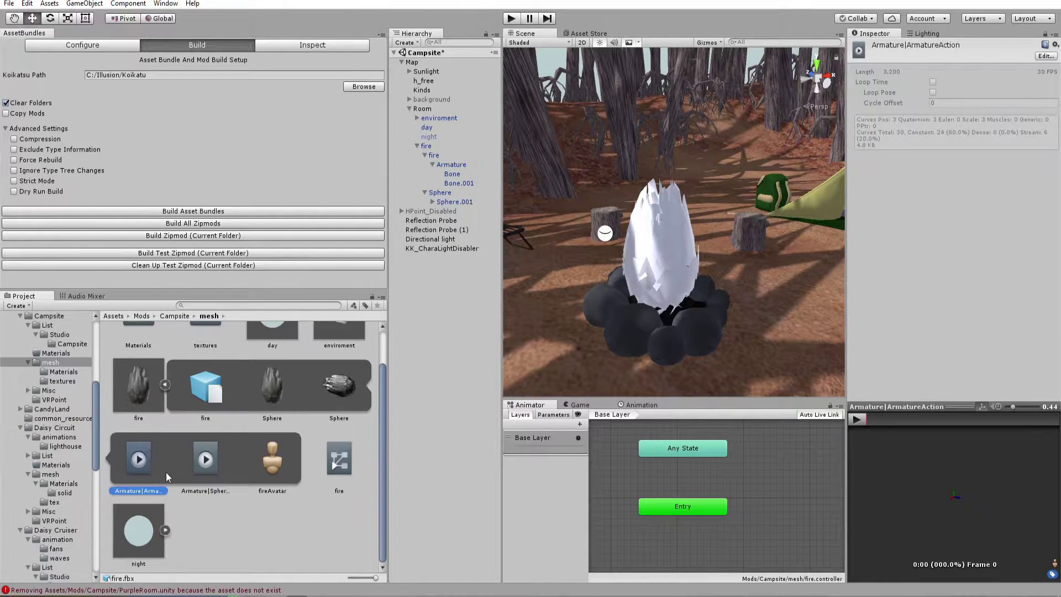
ctrl+click(204, 466)
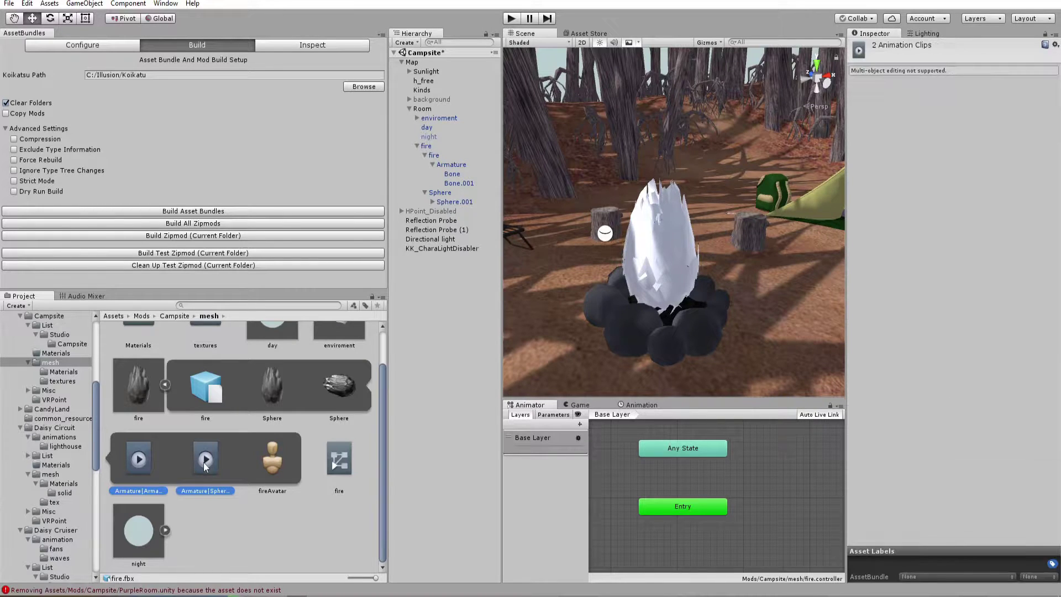
Add the Armature|ArmatureAction clip as the default state of the fire controller and position it beside Entry.
click(426, 146)
drag(140, 465, 576, 497)
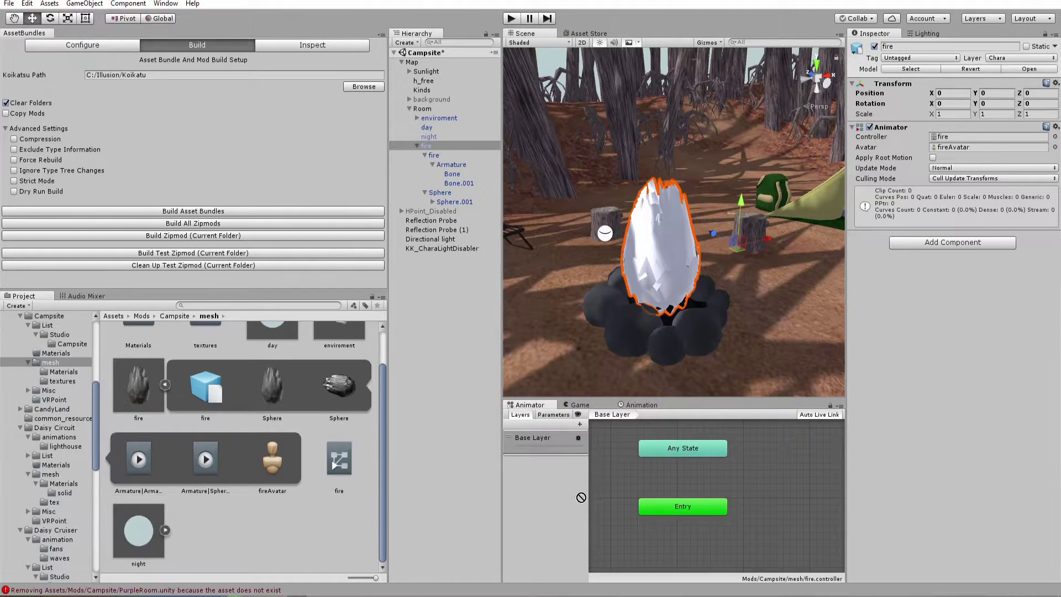
drag(755, 479, 754, 478)
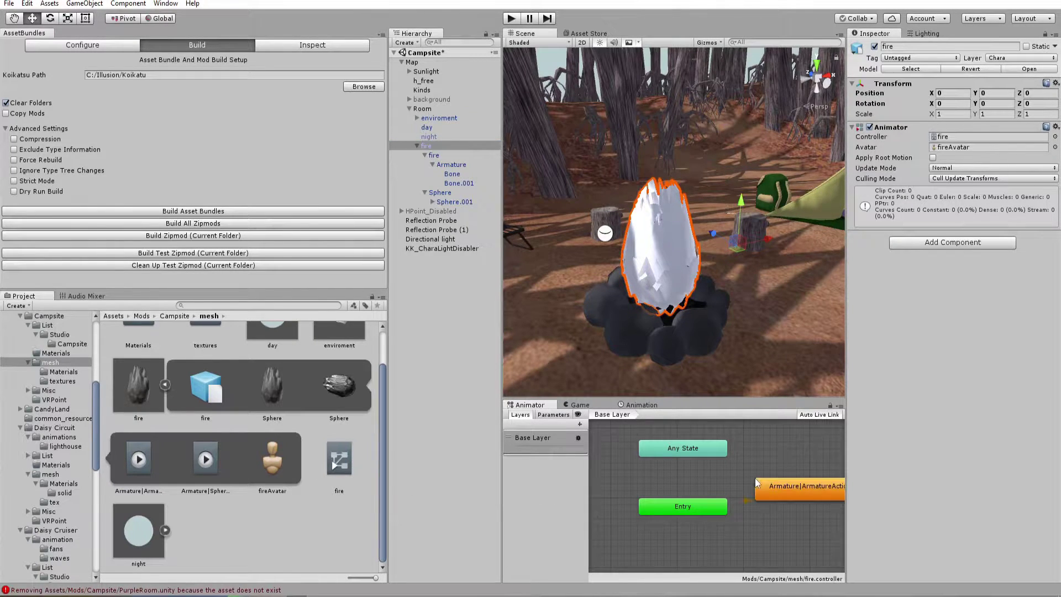
middle_drag(753, 479, 688, 478)
drag(689, 483, 687, 502)
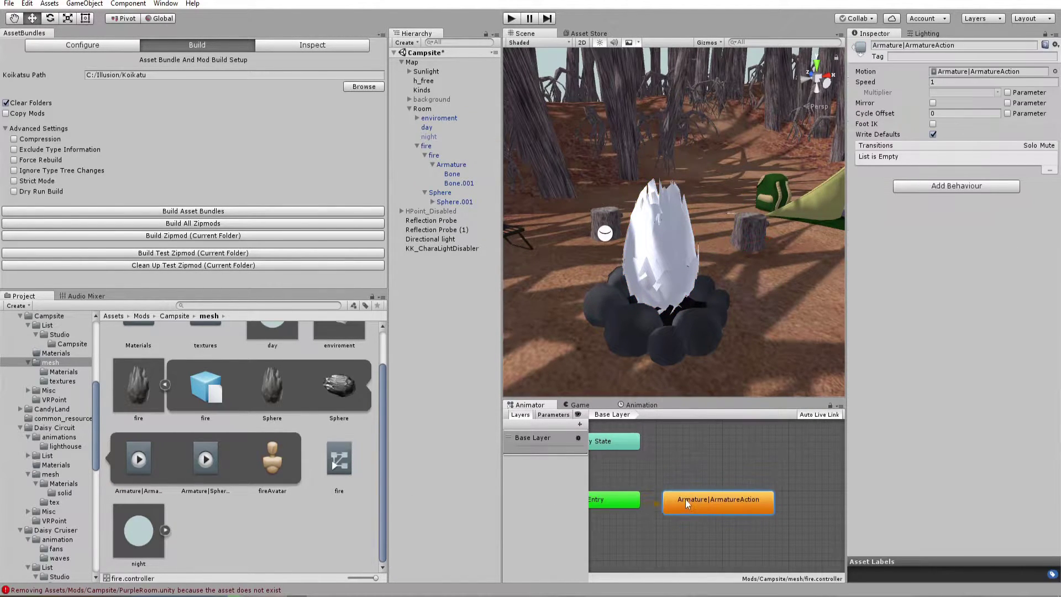
middle_drag(668, 481, 710, 466)
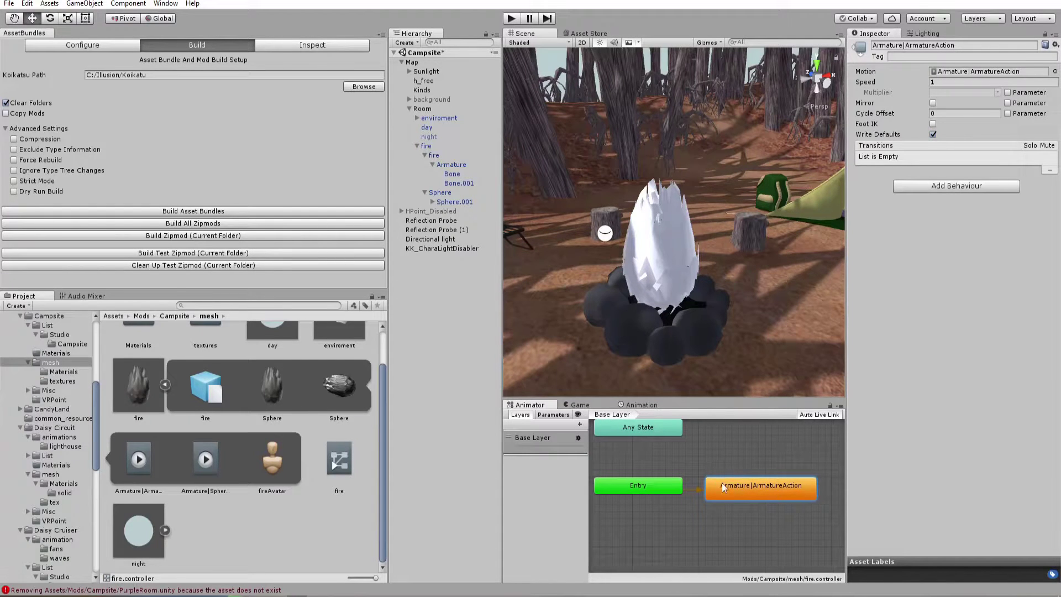
Enable Loop Time for the ArmatureAction and SphereAction clips in the fire model's import settings and apply the changes.
double_click(721, 488)
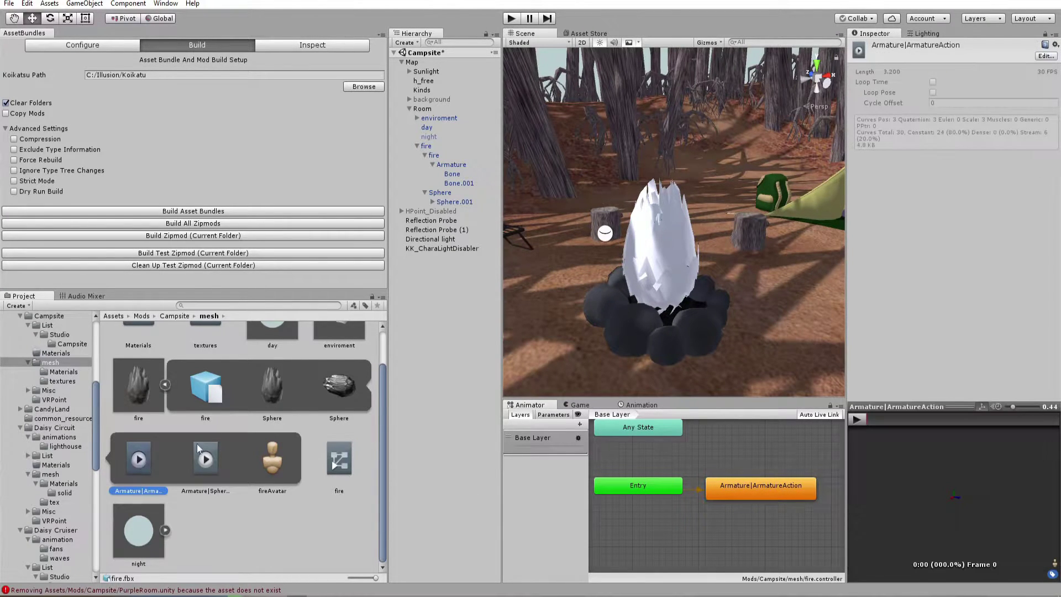
click(932, 83)
click(207, 456)
right_click(144, 387)
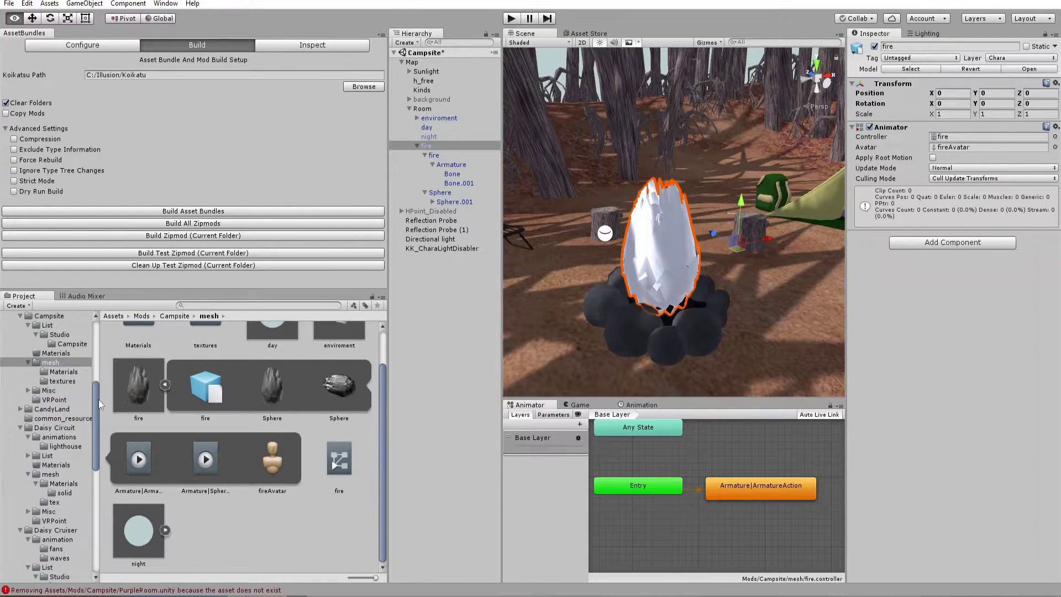
click(138, 387)
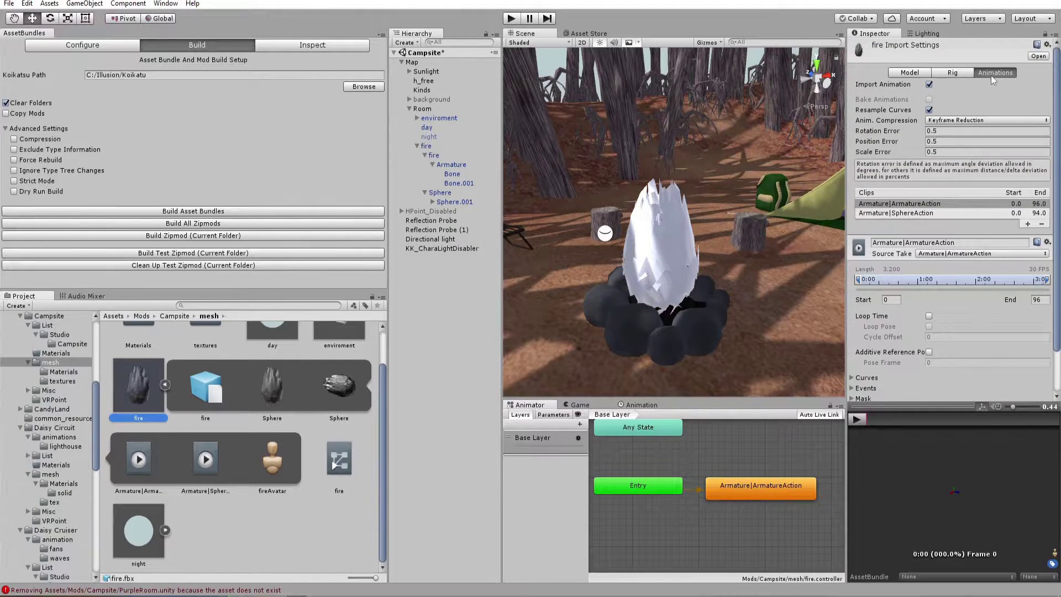
scroll(924, 249, down, 3)
click(929, 267)
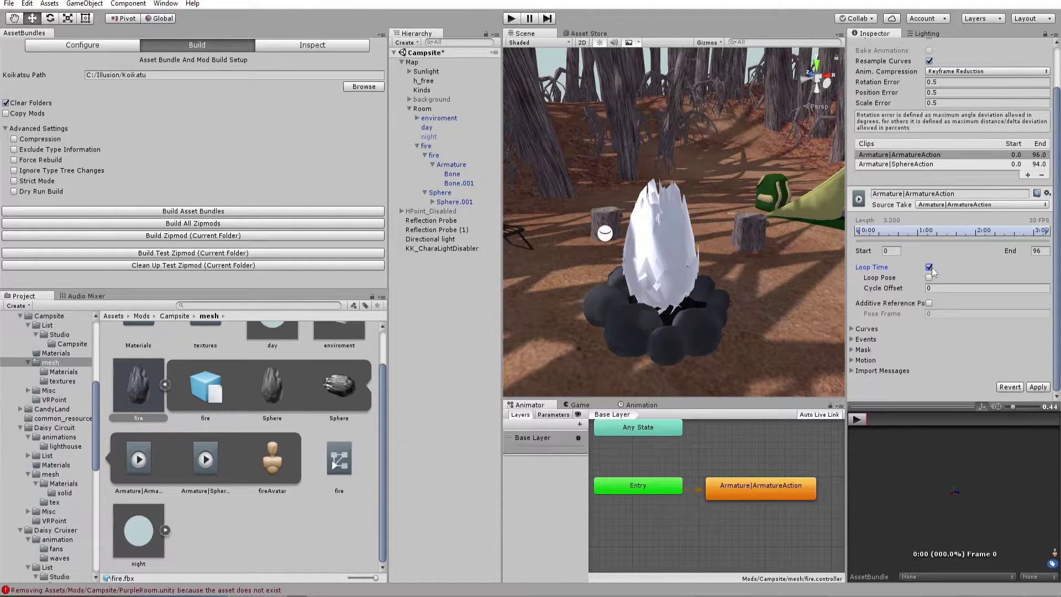
click(902, 164)
click(928, 268)
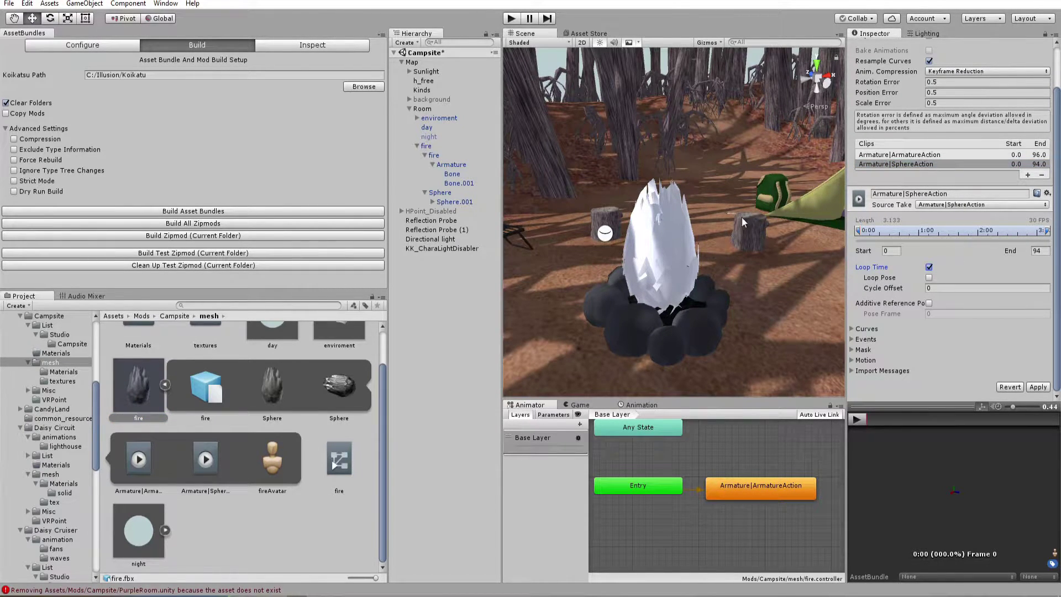
scroll(894, 263, up, 2)
scroll(888, 166, down, 2)
click(1038, 387)
Run the scene in play mode, watch the fire's animation in the stone pit up close, and stop playback.
click(511, 20)
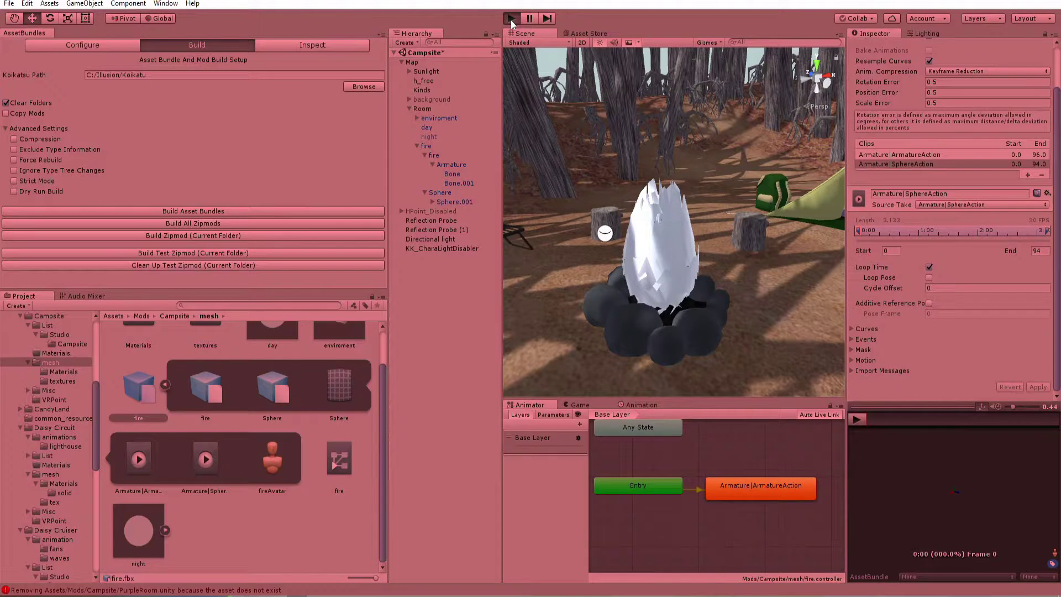
alt+drag(705, 250, 721, 251)
right_drag(721, 250, 728, 268)
key(w)
key(s)
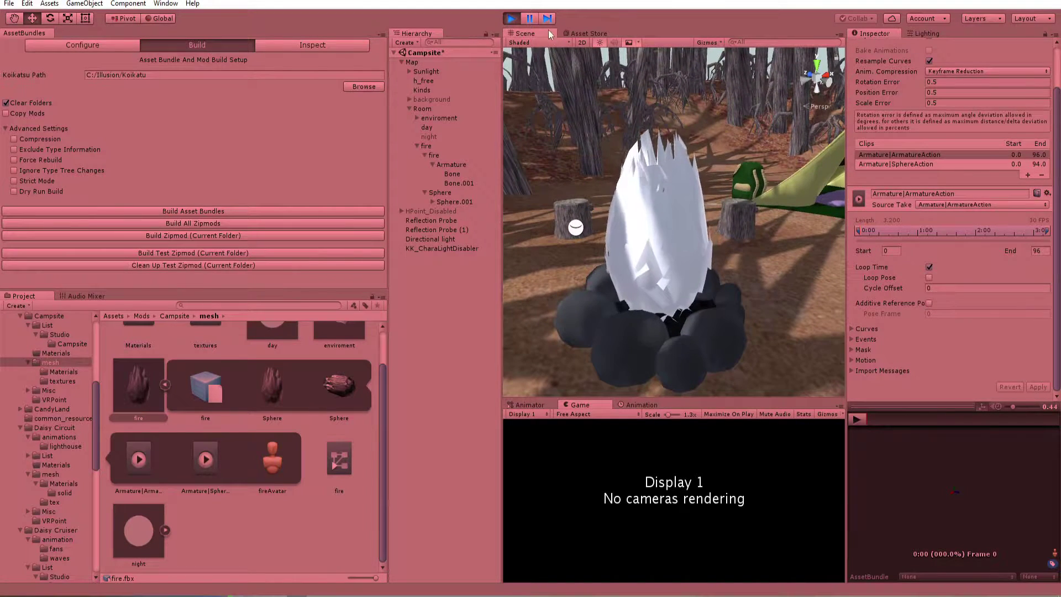
click(513, 20)
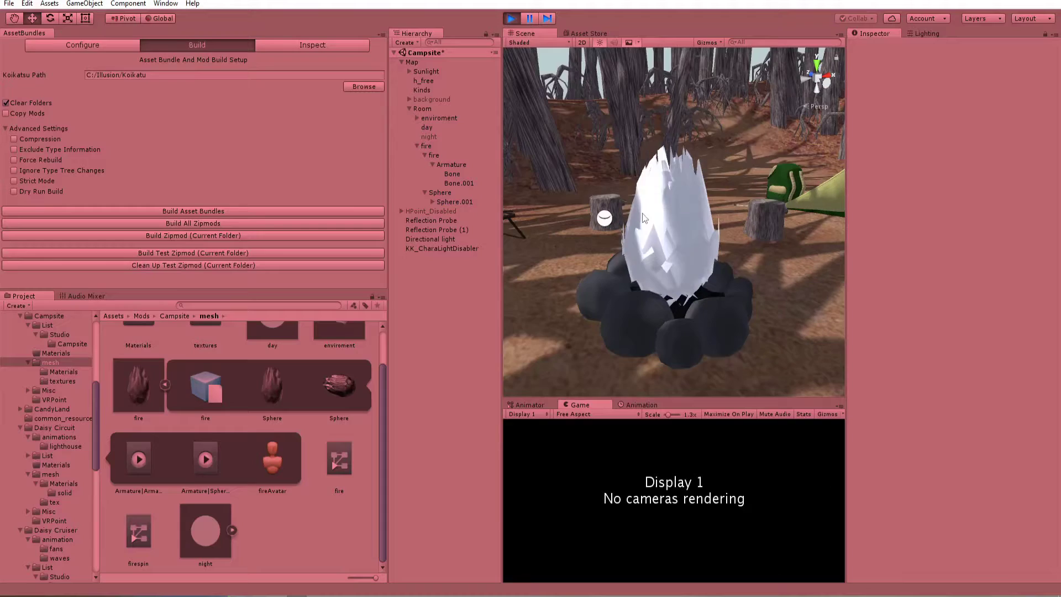
Stop the repeated animation preview and delete the firespin controller from the mesh folder.
key(s)
right_drag(654, 219, 654, 219)
key(w)
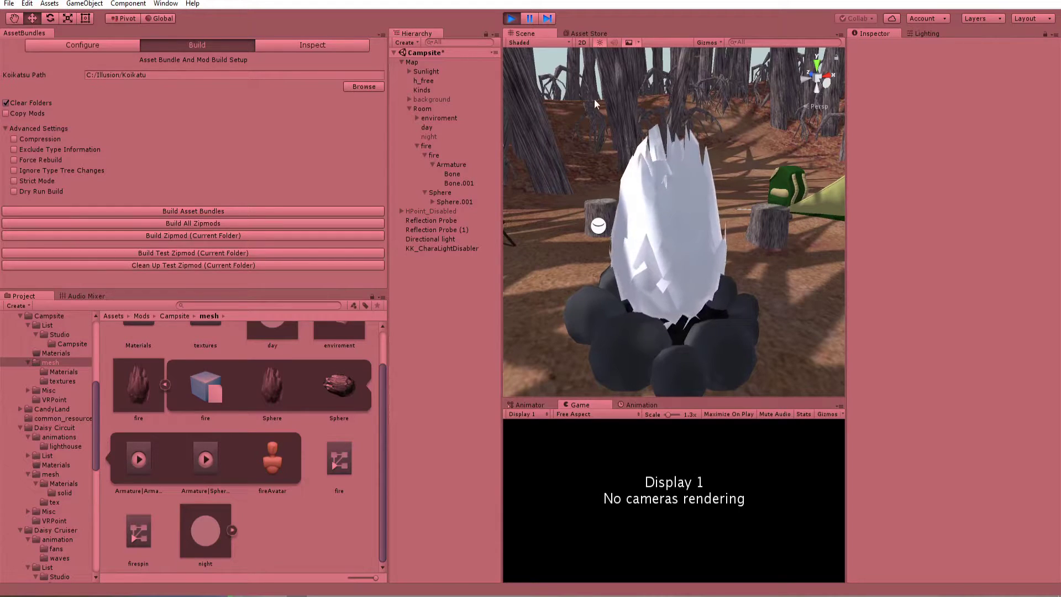
click(513, 19)
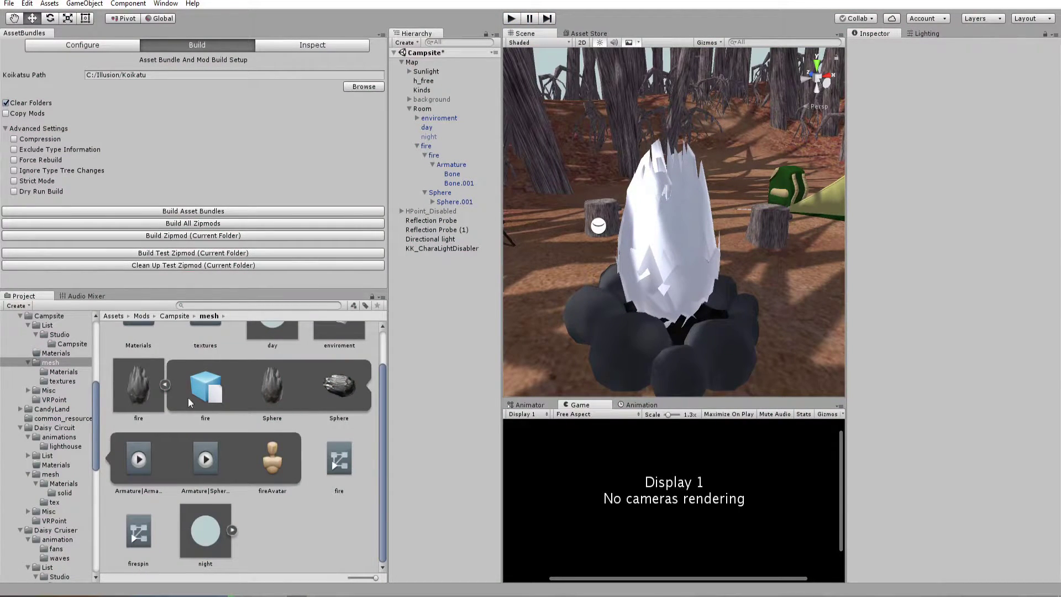
click(138, 531)
key(Delete)
click(561, 319)
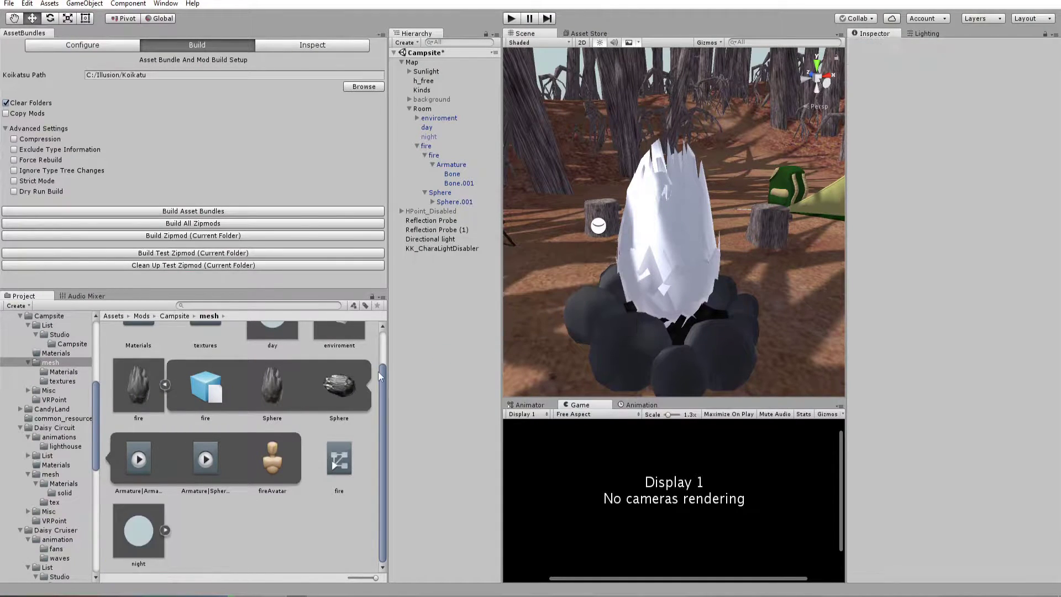
click(166, 385)
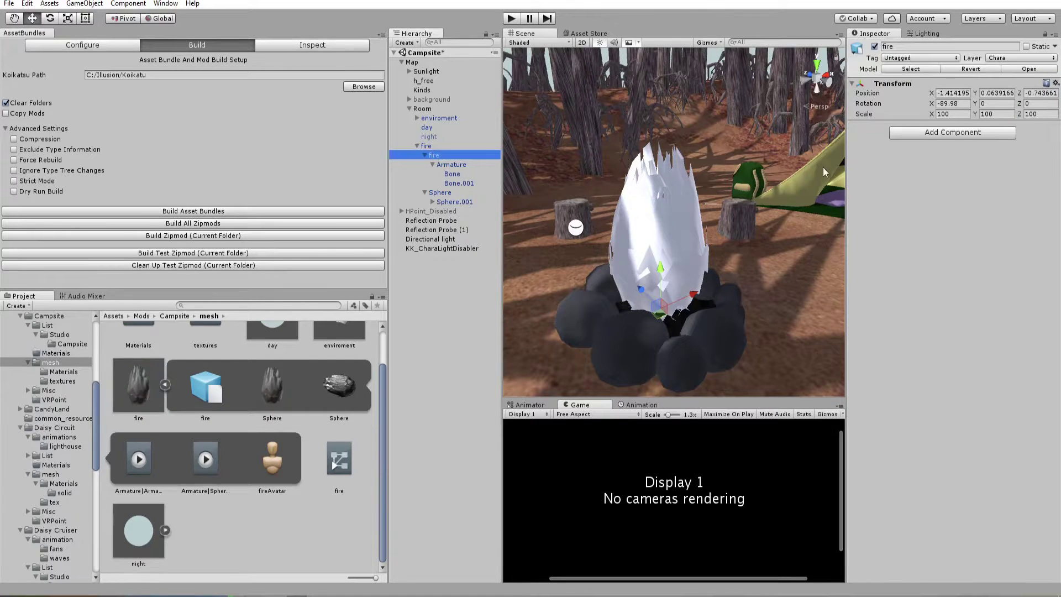
click(917, 137)
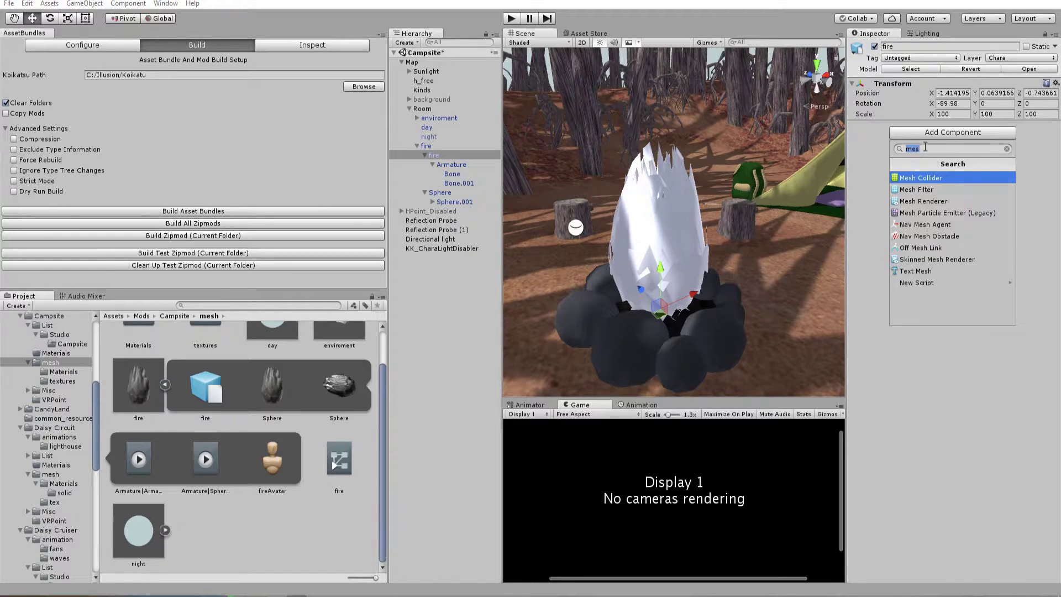
text(mesh r)
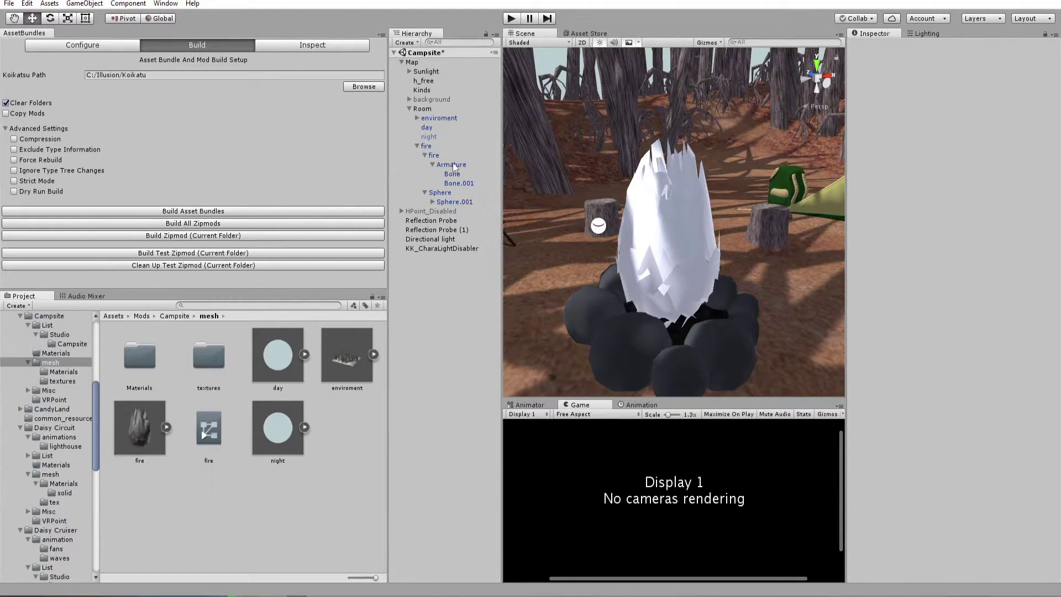
Set the avatar of the nested fire object's Animator to None.
click(436, 156)
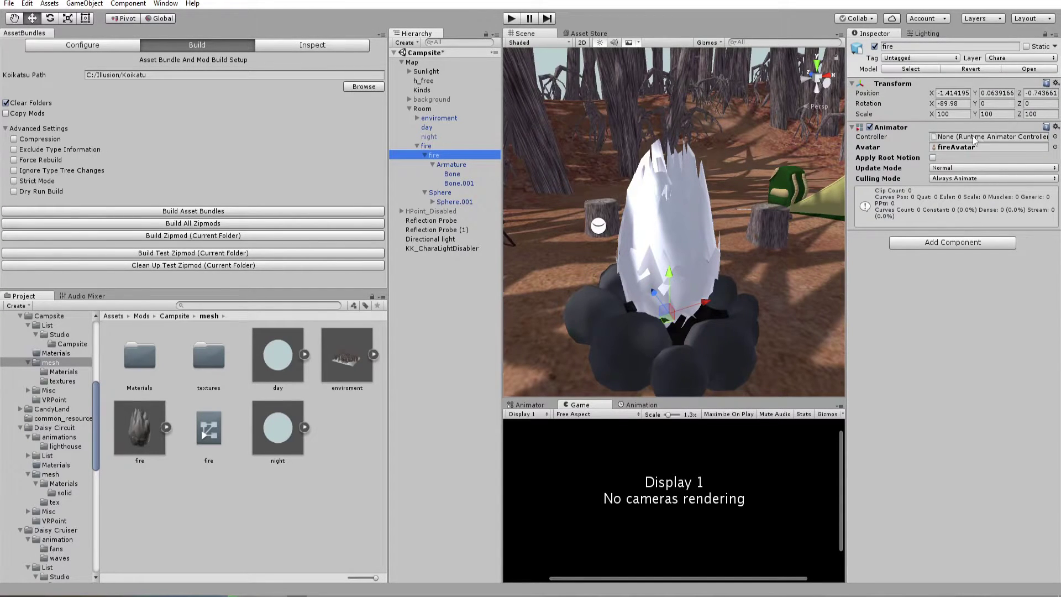
click(1055, 147)
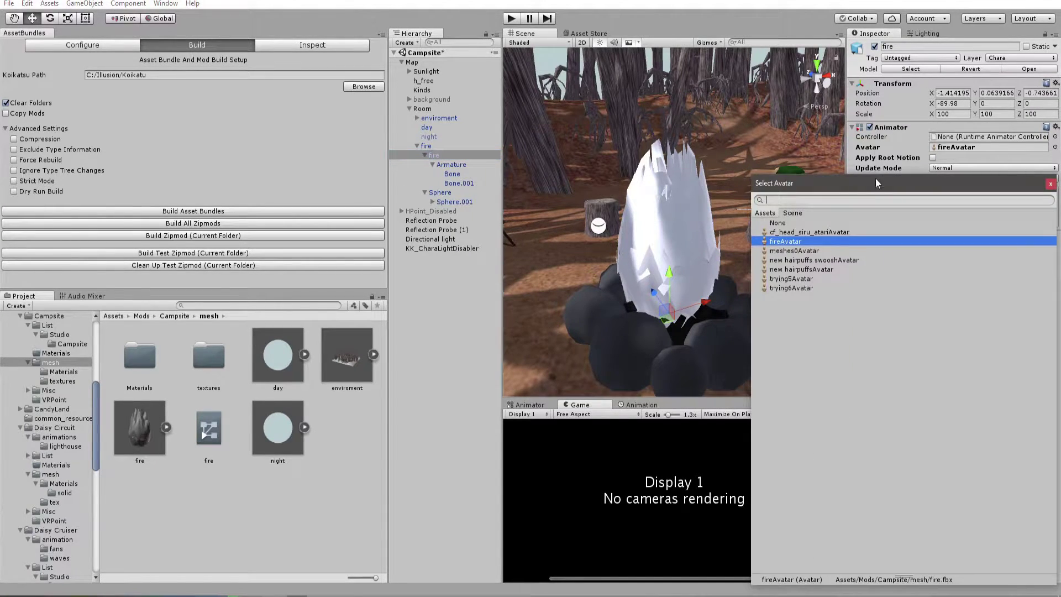
double_click(792, 222)
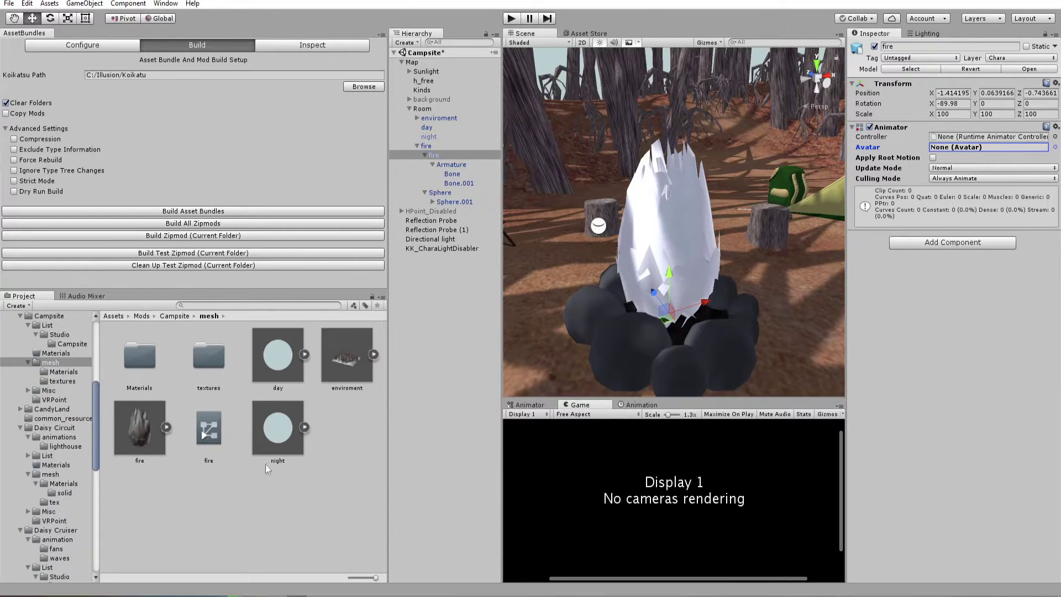
alt+drag(721, 289, 686, 302)
click(207, 503)
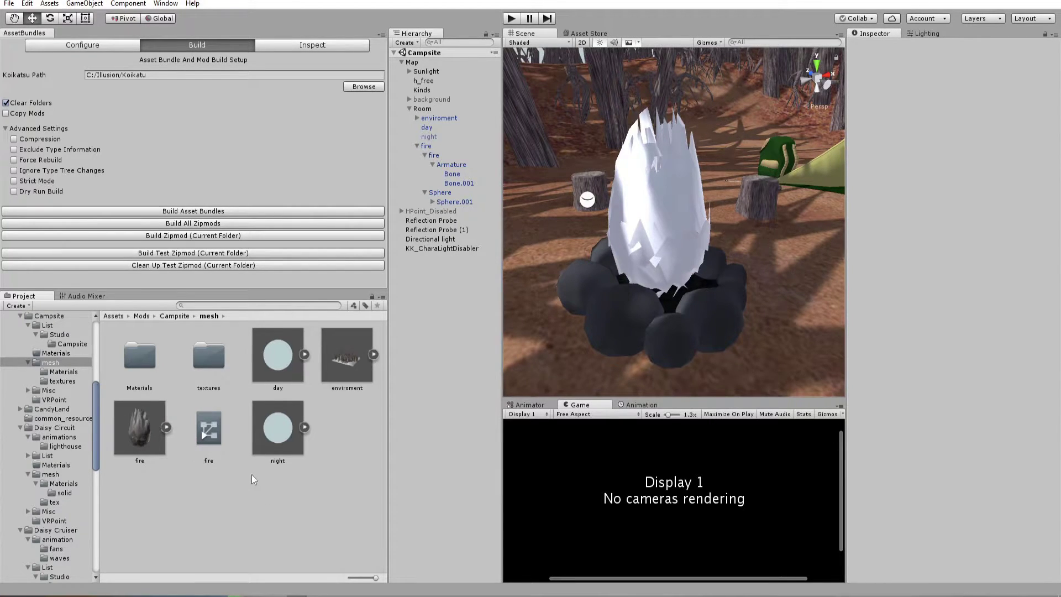
Create an animation clip named fire_flicker in the mesh folder for the nested fire object.
click(434, 155)
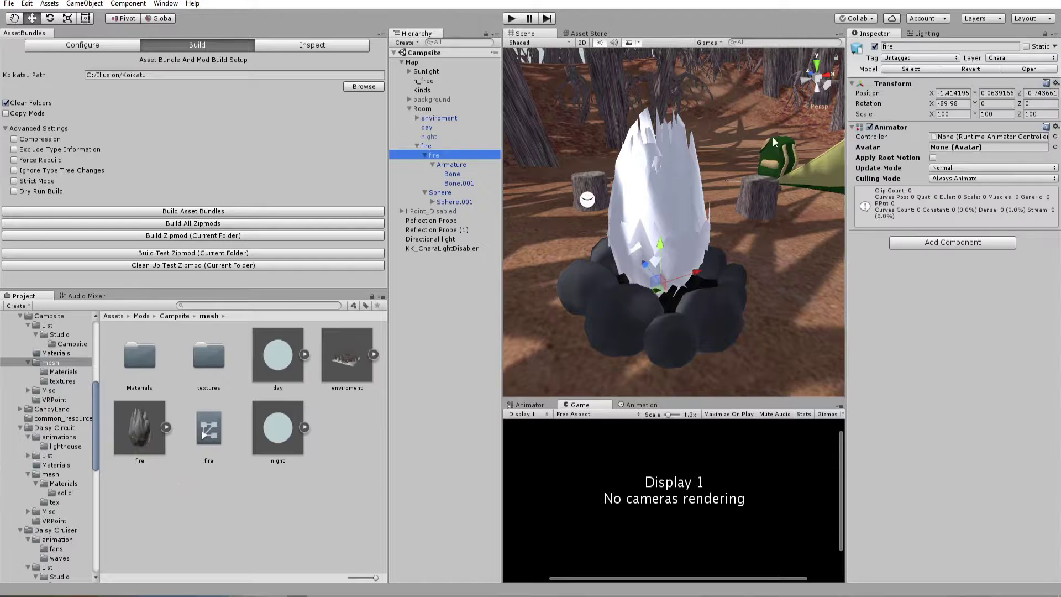
click(635, 404)
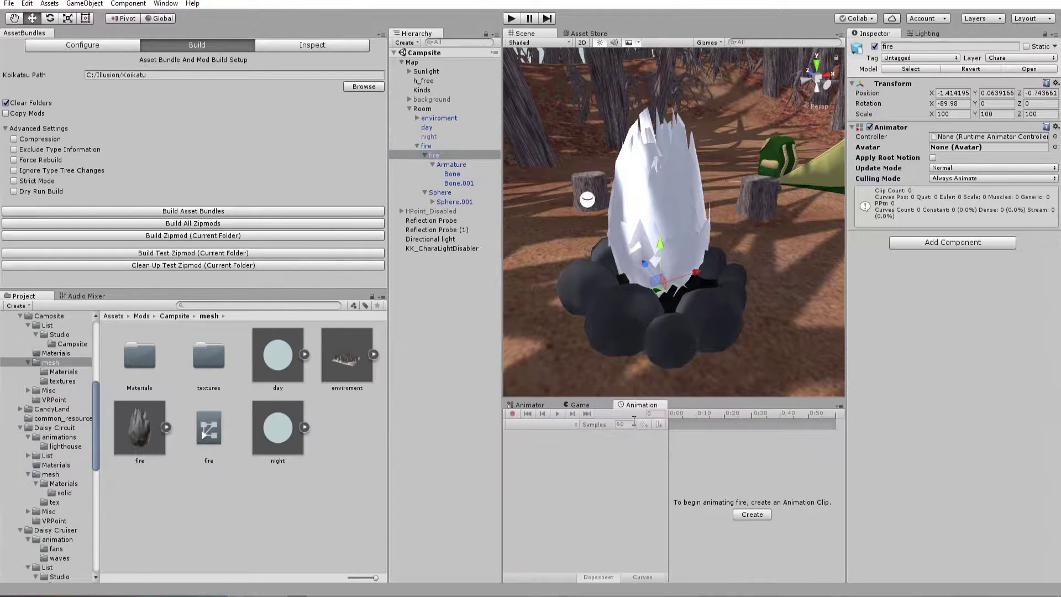
click(165, 3)
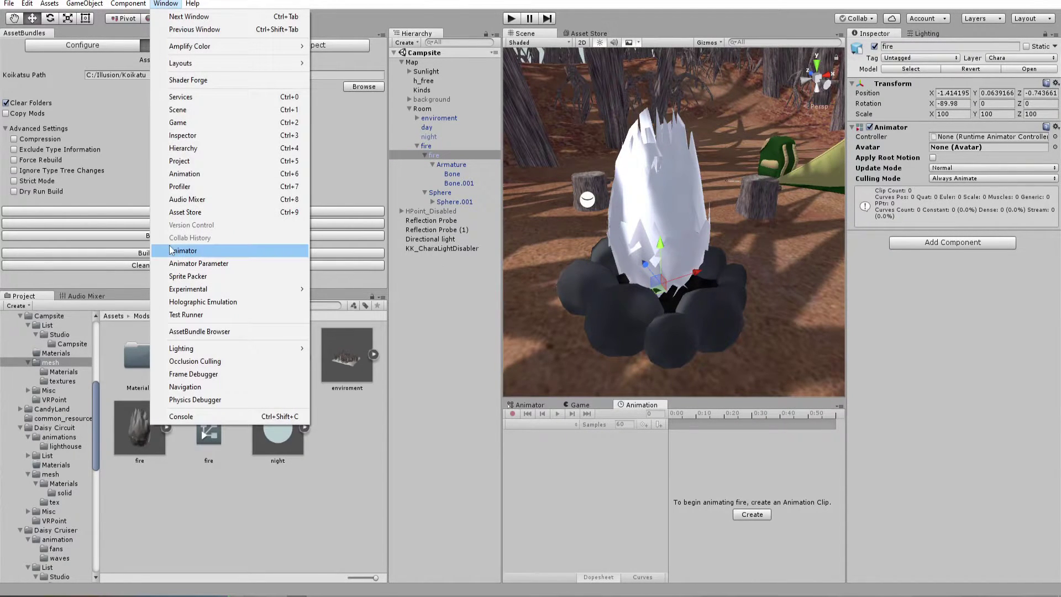
click(241, 174)
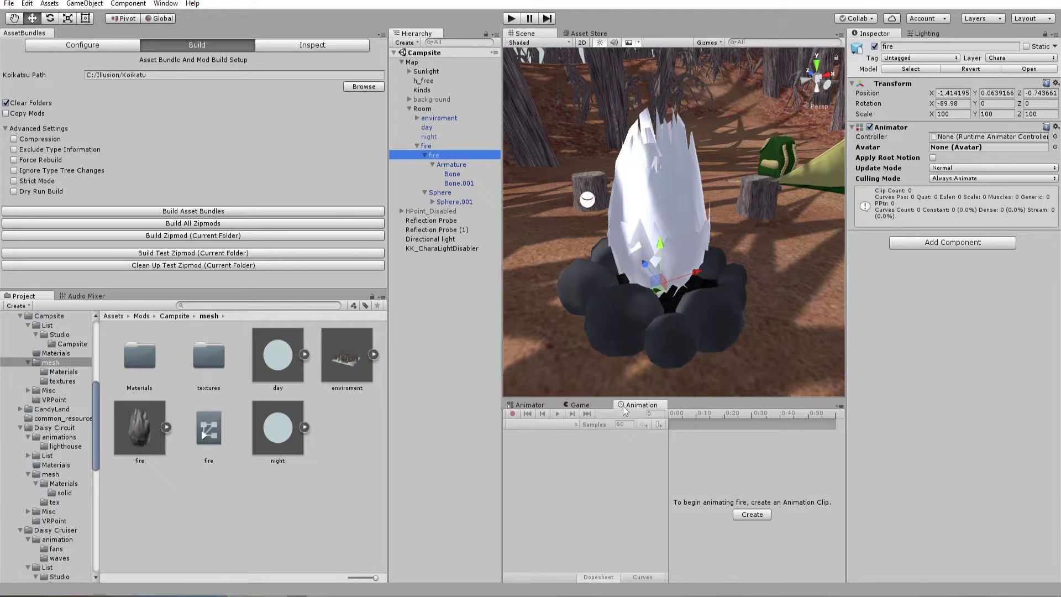
click(451, 172)
click(452, 165)
click(452, 157)
click(749, 515)
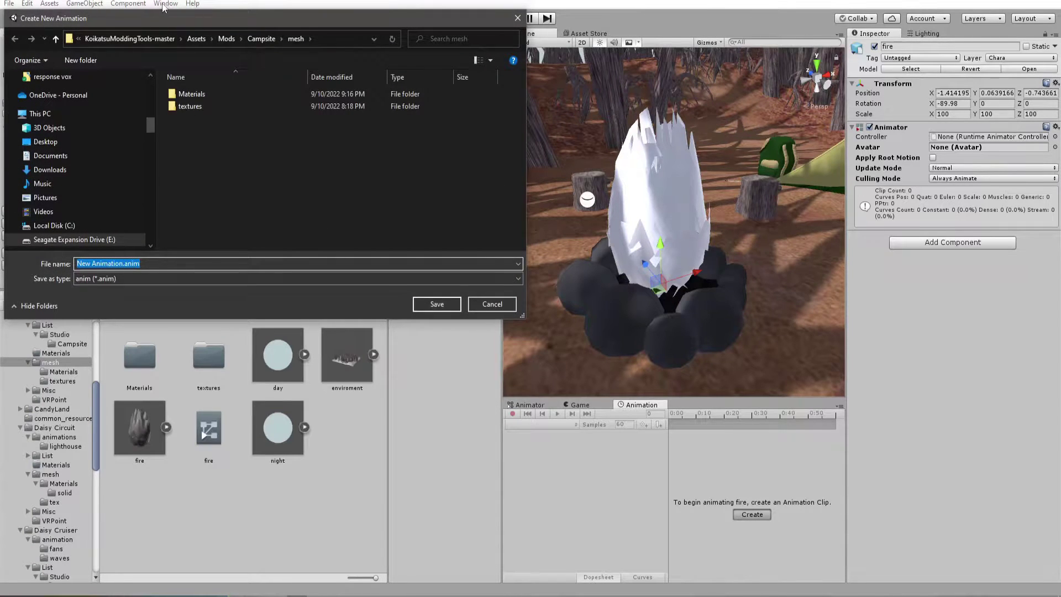
drag(162, 14, 398, 171)
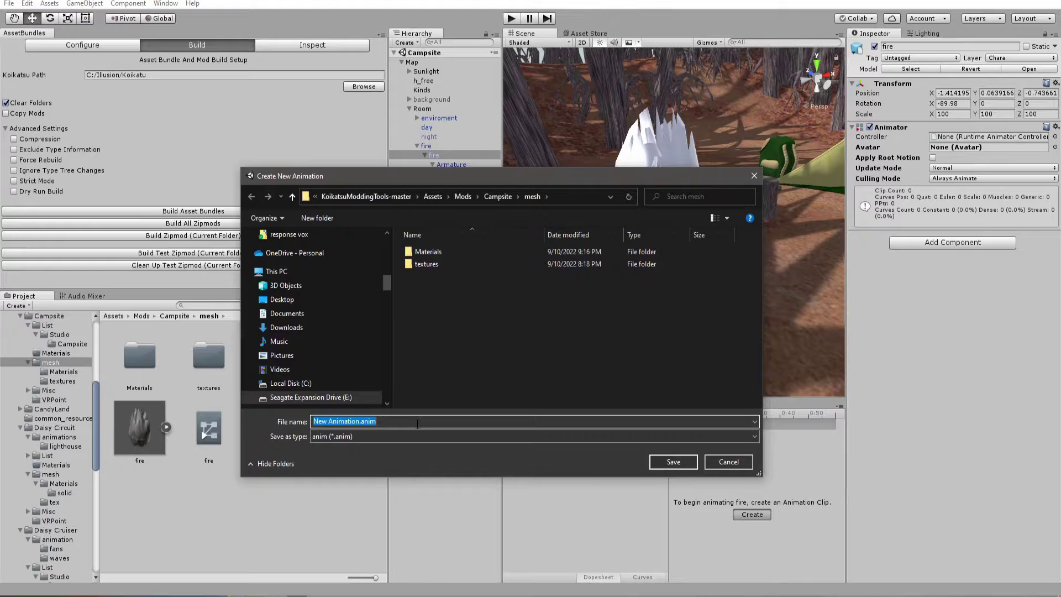
text(spi)
text(fire)
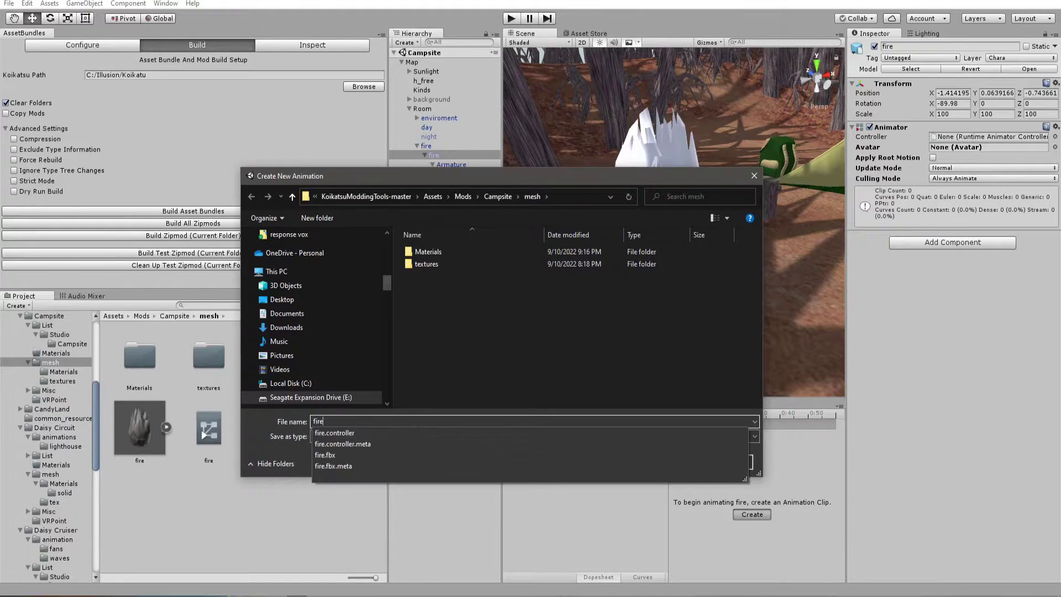
text(_flicker)
key(Return)
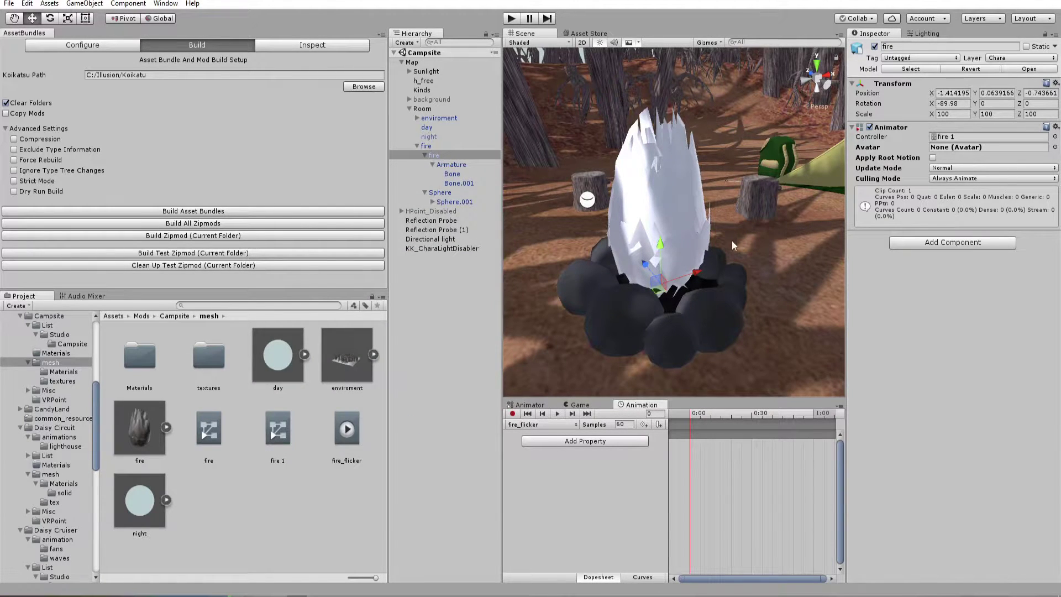
Inspect the state graph of the new fire 1 animator controller and rename the controller to fire_flicker.
alt+drag(731, 226, 714, 193)
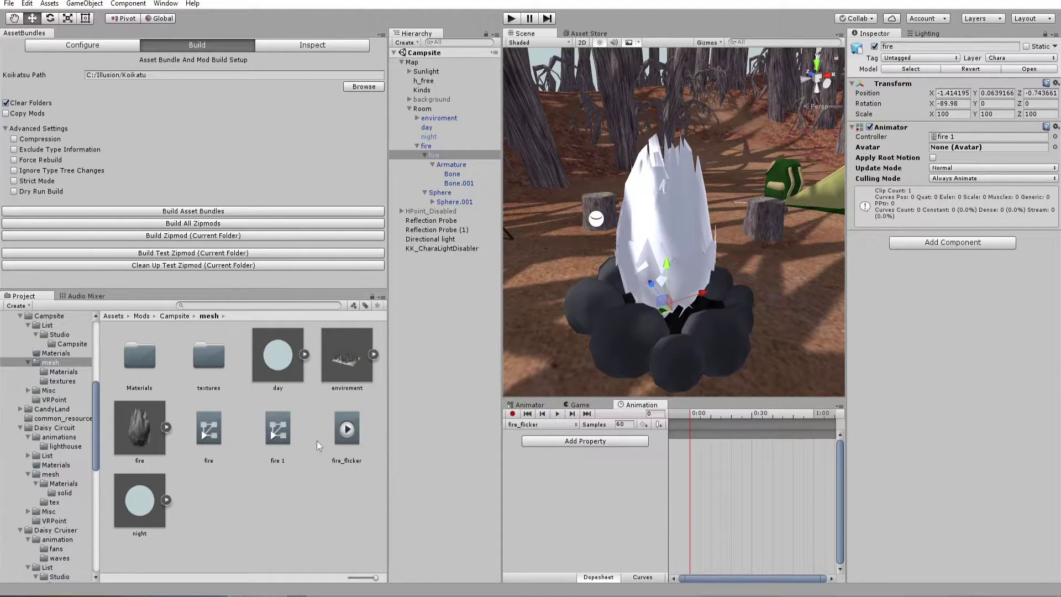
click(270, 433)
click(529, 405)
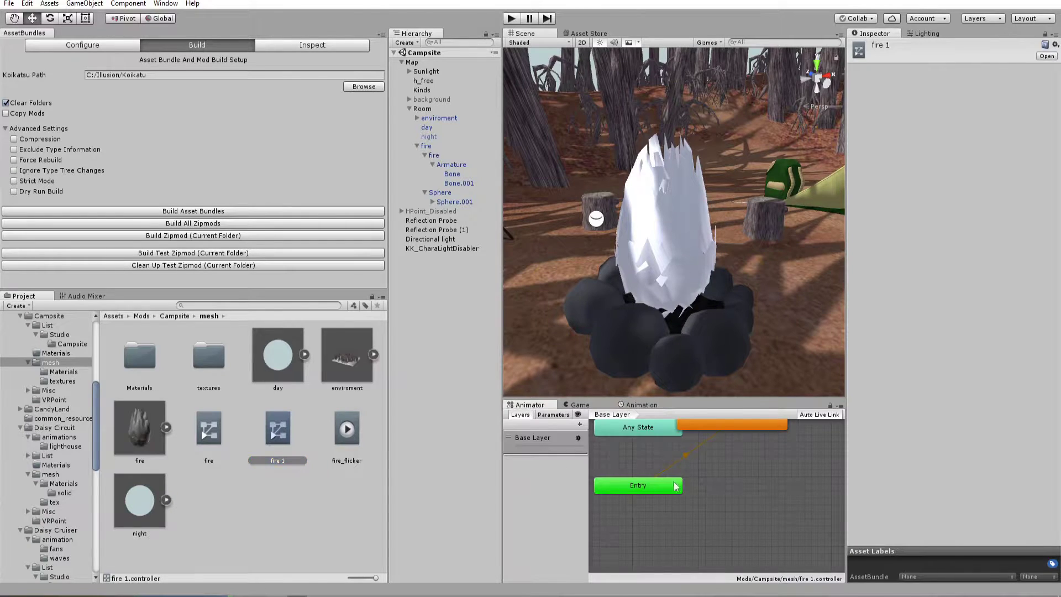
drag(729, 442, 767, 513)
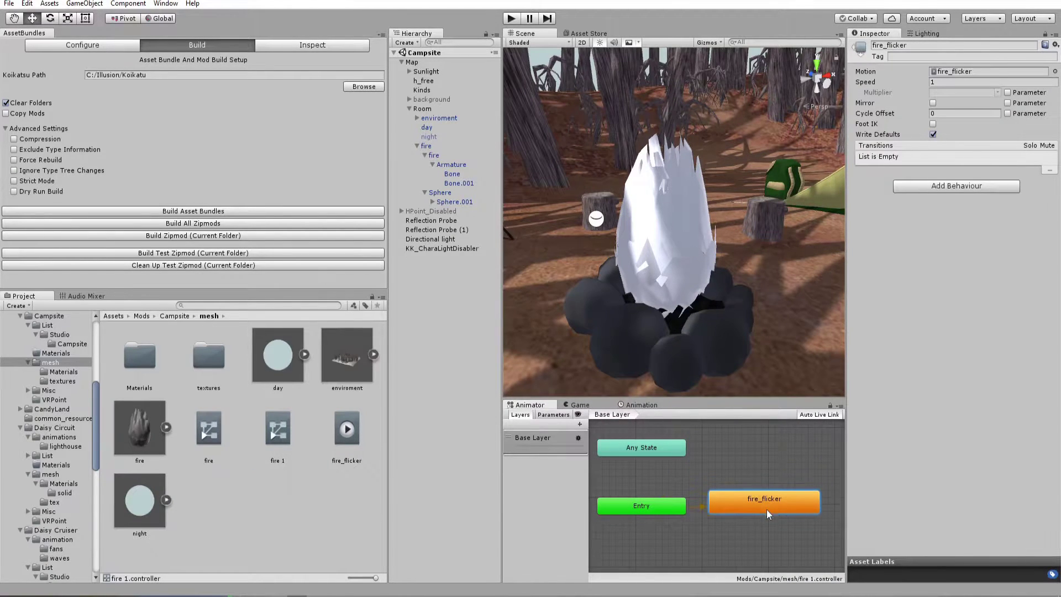
click(279, 439)
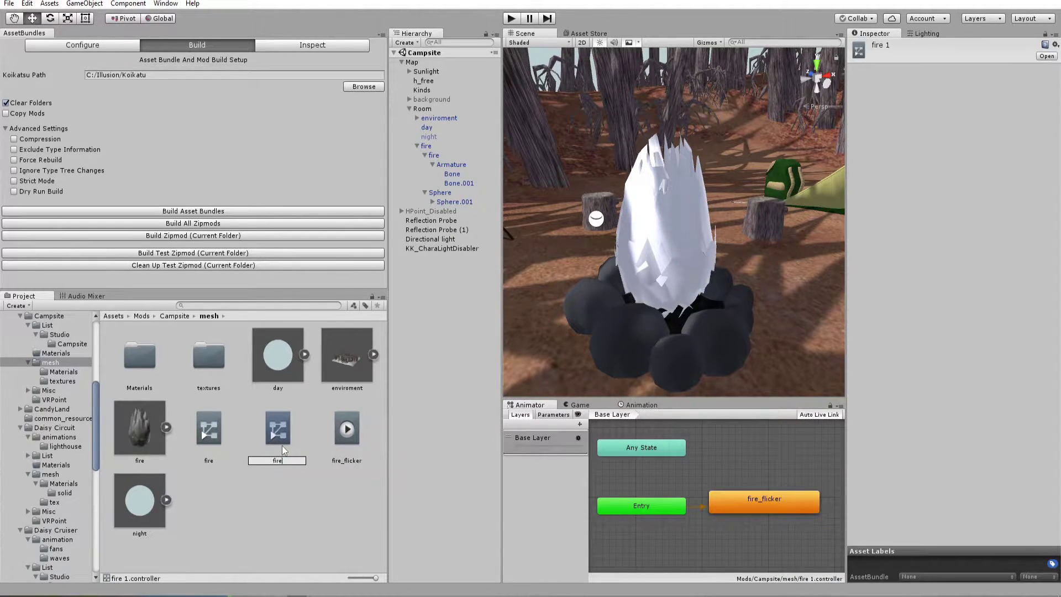
text(fire_flicker)
key(Return)
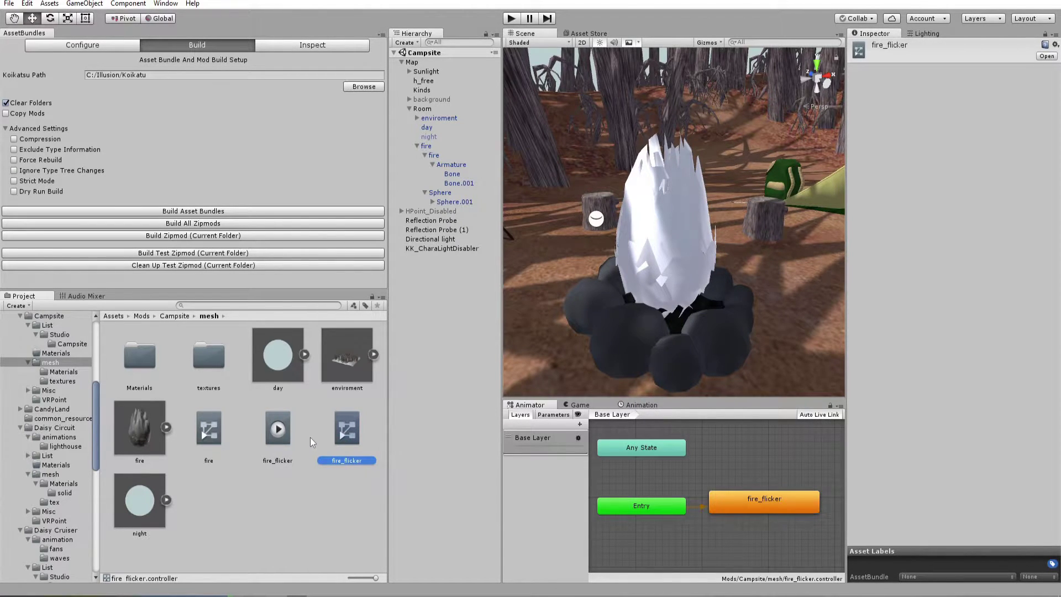
Add the nested fire object's Transform Rotation property to the fire_flicker clip and expand its X, Y and Z channels.
key(F2)
click(266, 436)
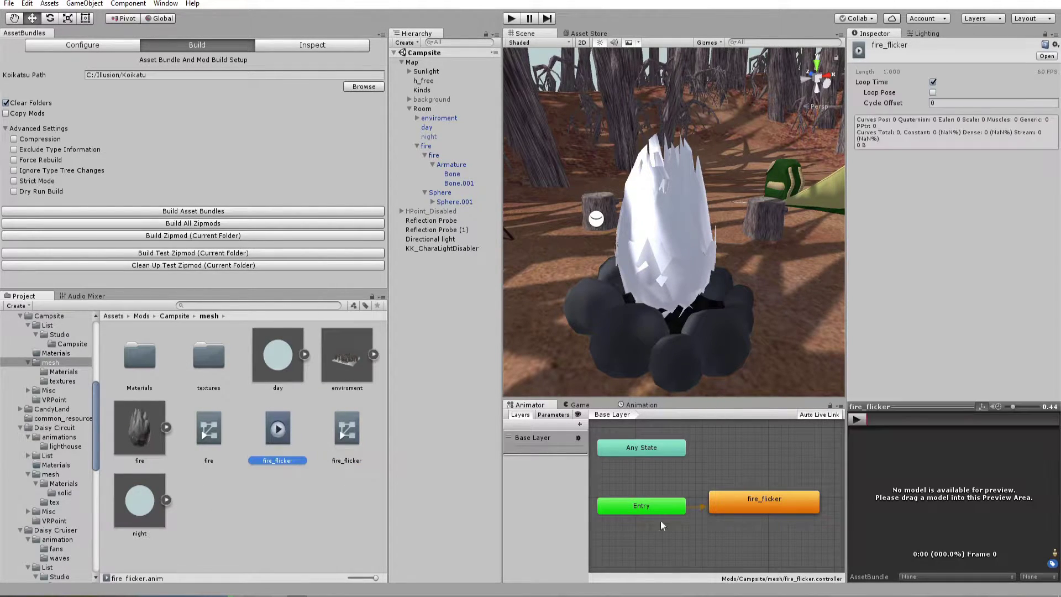
click(632, 404)
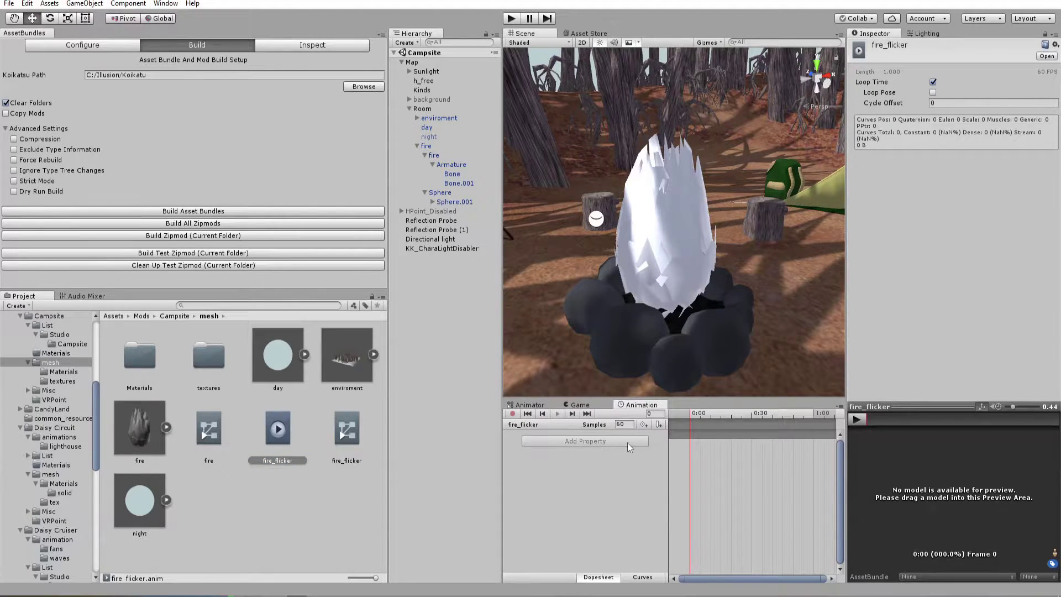
click(436, 157)
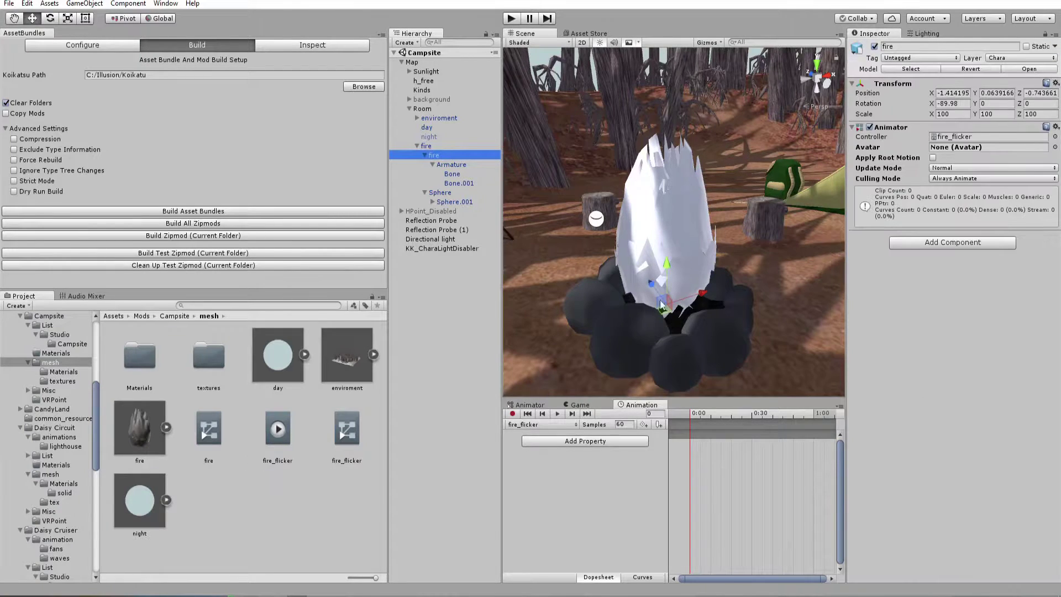
click(558, 442)
click(654, 442)
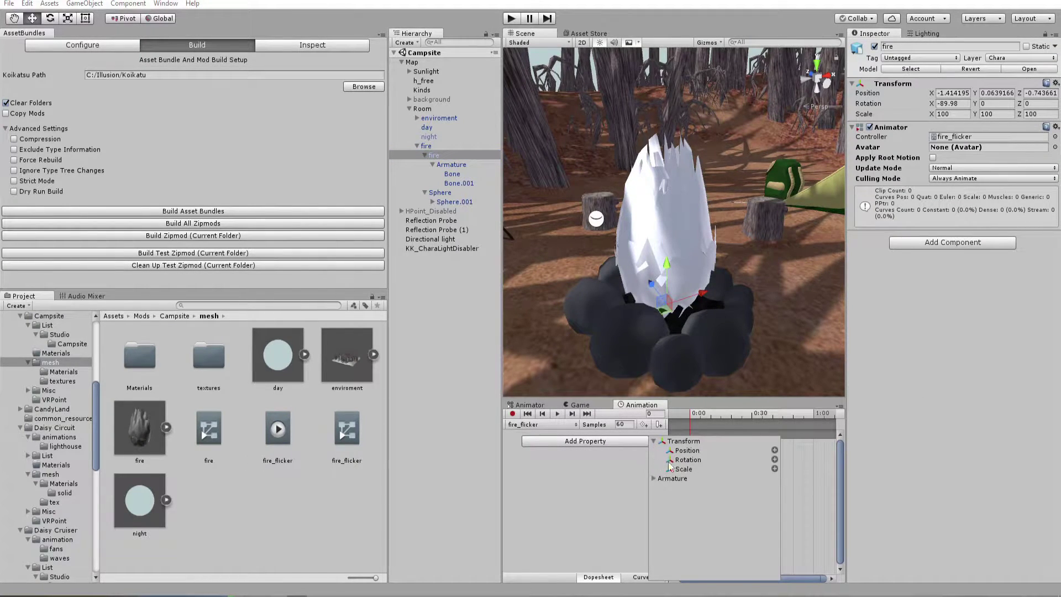
click(774, 459)
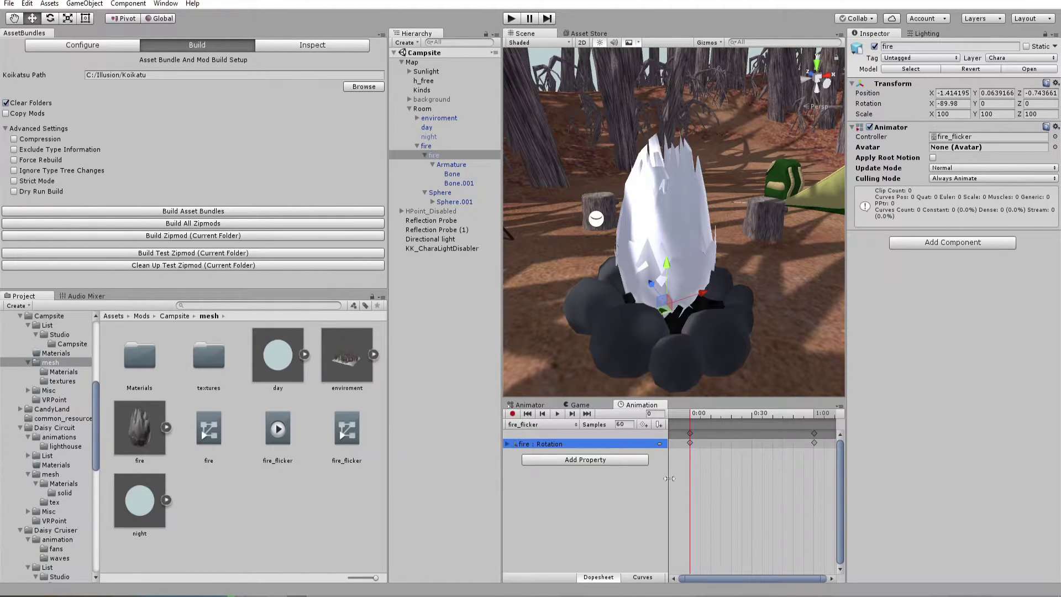
click(508, 444)
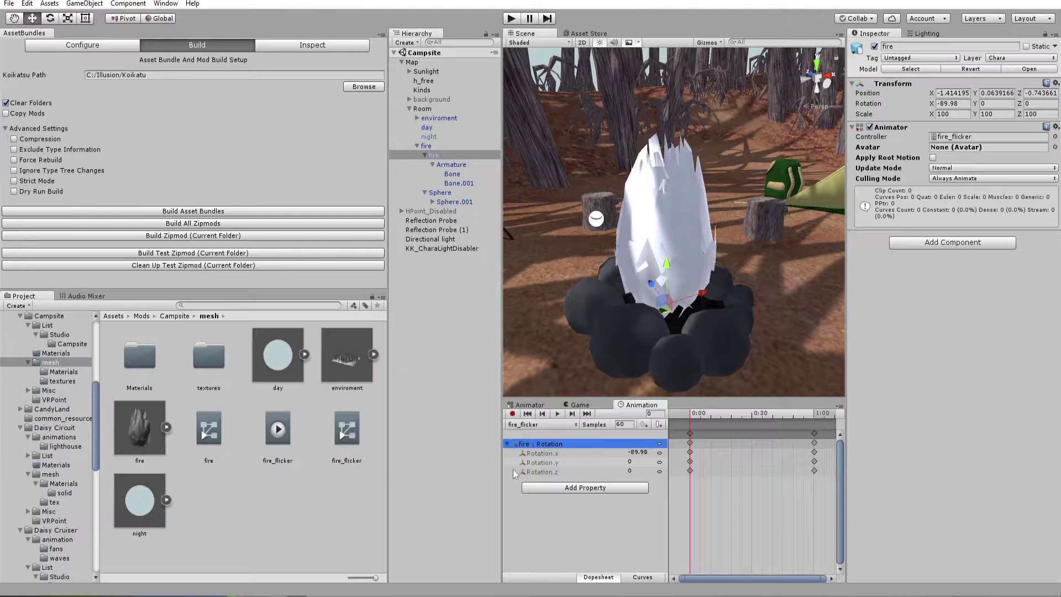
Key the fire's Y rotation at 198.46 on frame 6 and at 154.1 on frame 13.
mouse_move(694, 416)
mouse_down()
mouse_move(714, 417)
mouse_move(690, 417)
mouse_up()
click(635, 462)
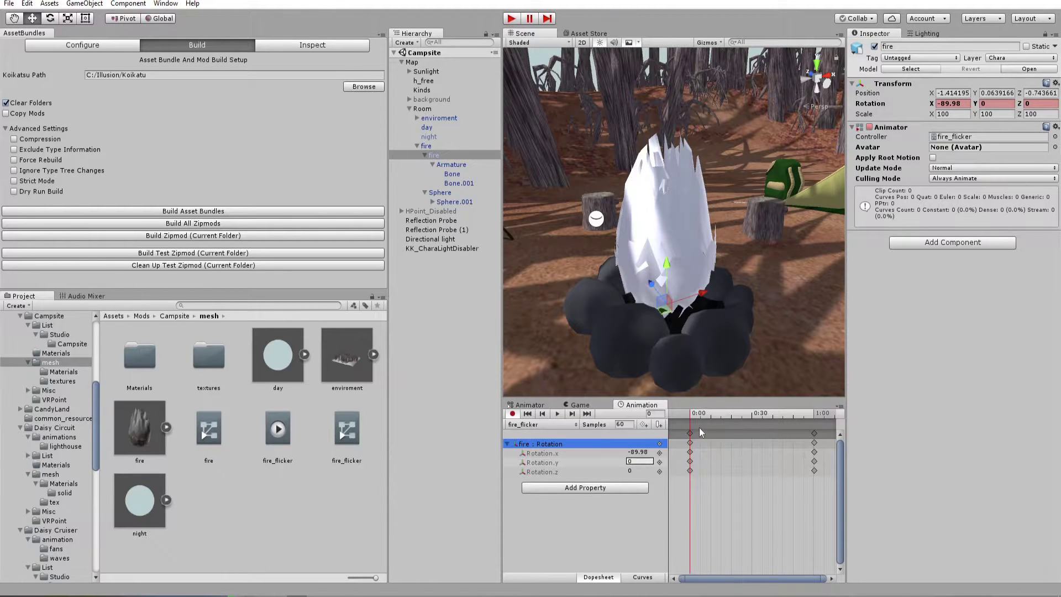
drag(693, 415, 702, 413)
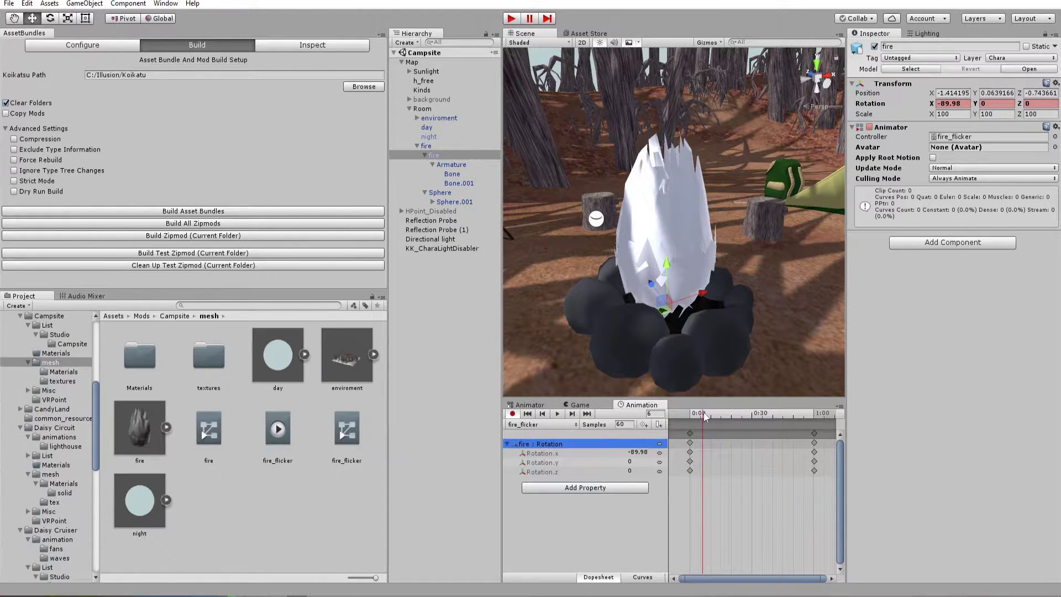
drag(975, 103, 419, 212)
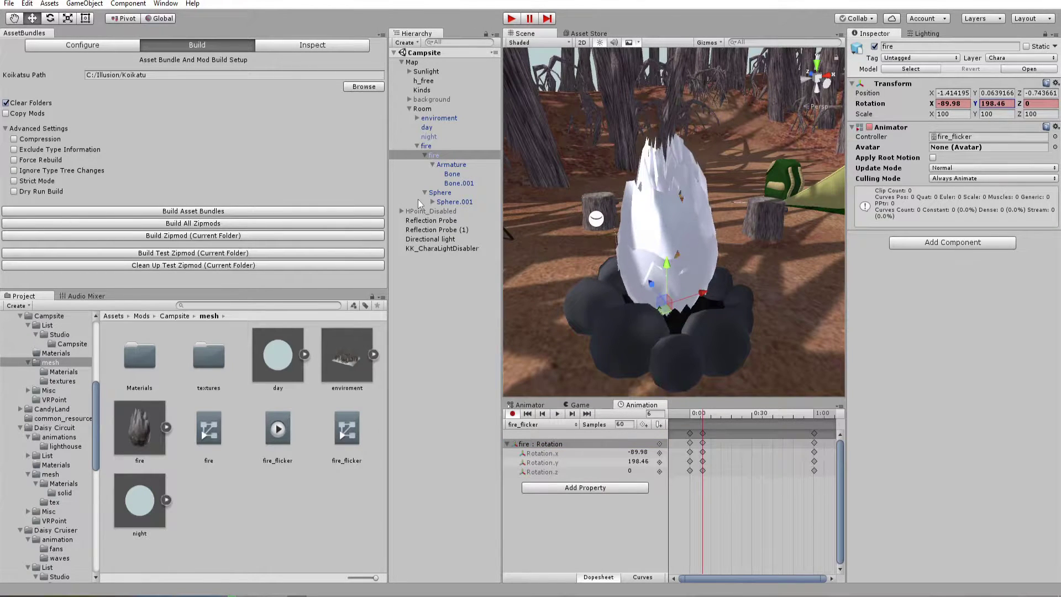
drag(721, 413, 717, 413)
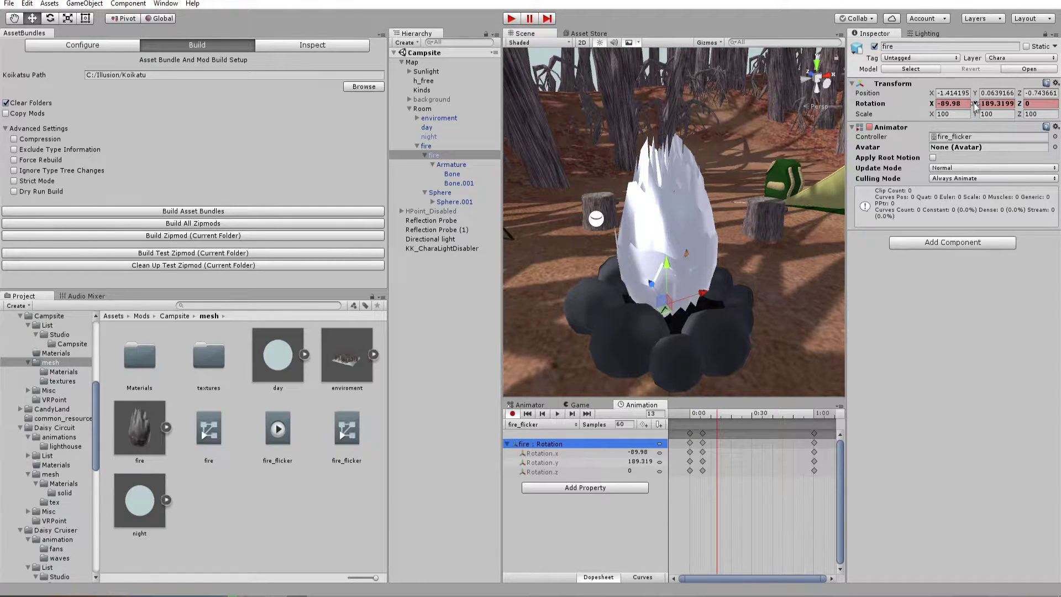
drag(976, 104, 967, 104)
drag(757, 104, 326, 158)
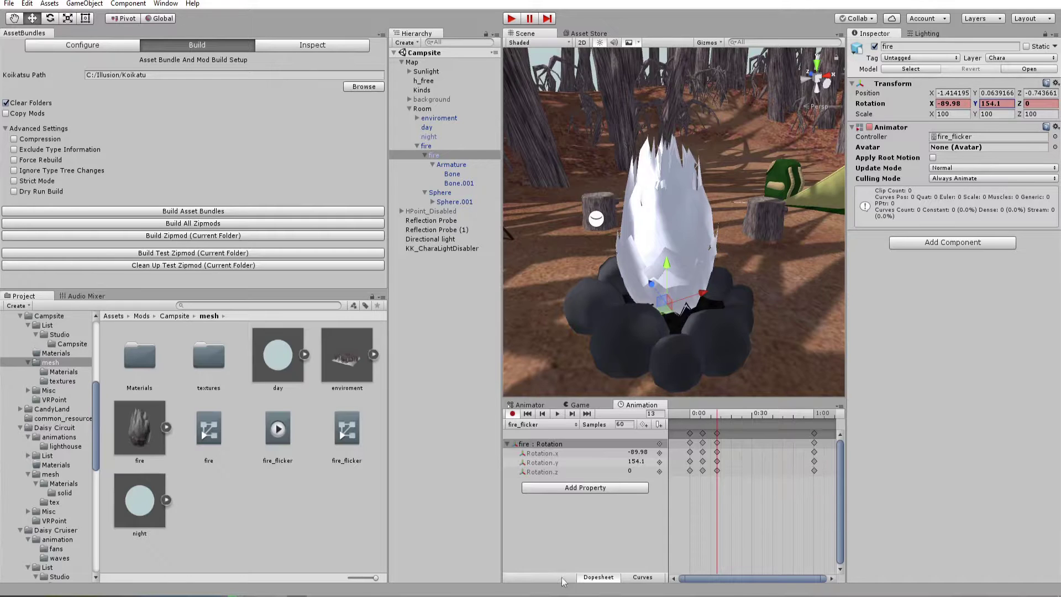
Set both tangents of all Rotation.y keys to Constant in the clip's curve view.
click(642, 577)
scroll(756, 466, down, 5)
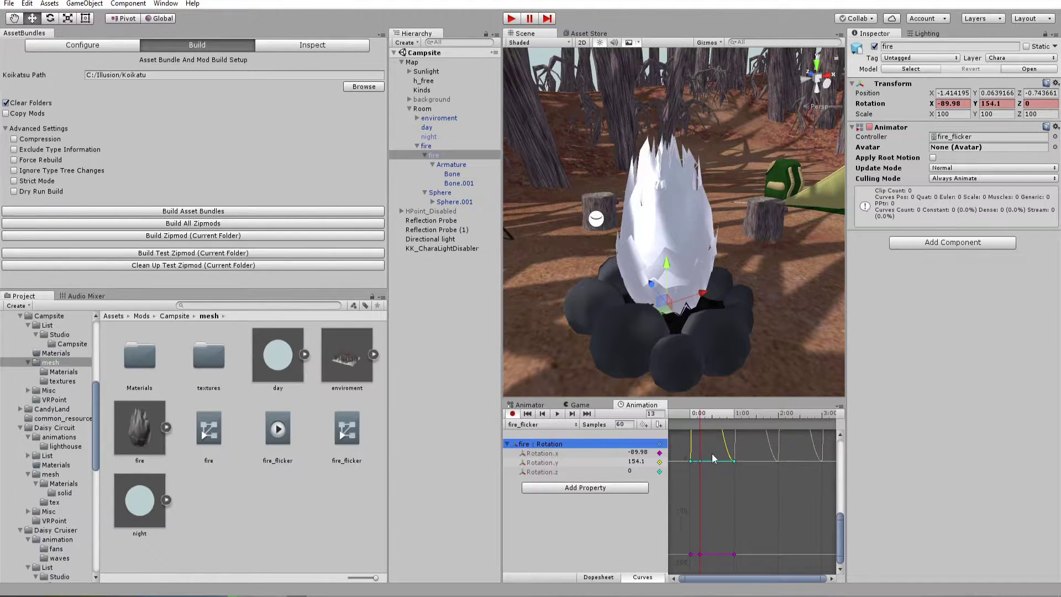
click(552, 463)
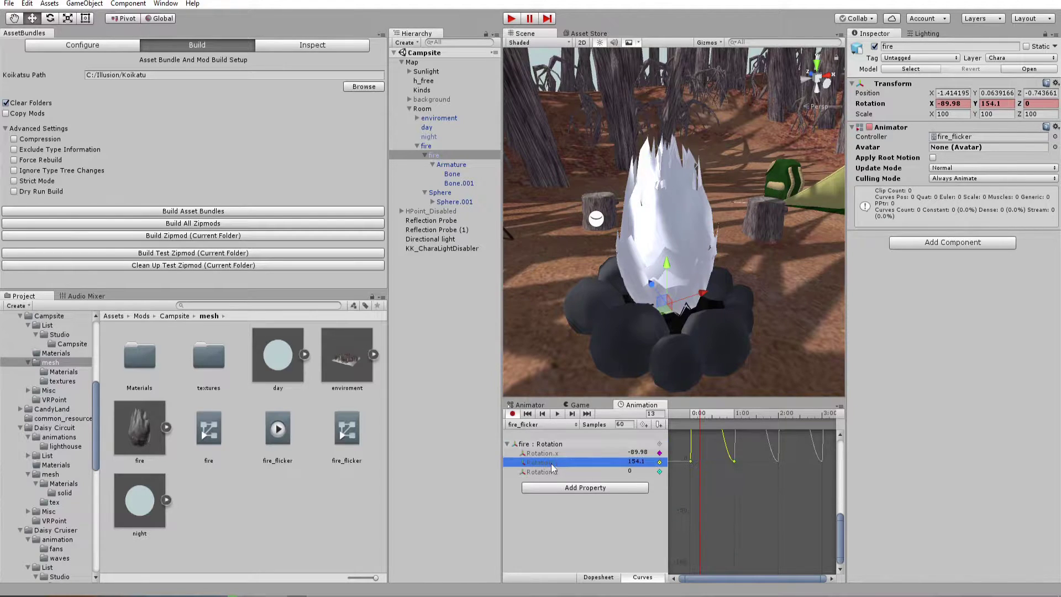
scroll(734, 514, down, 3)
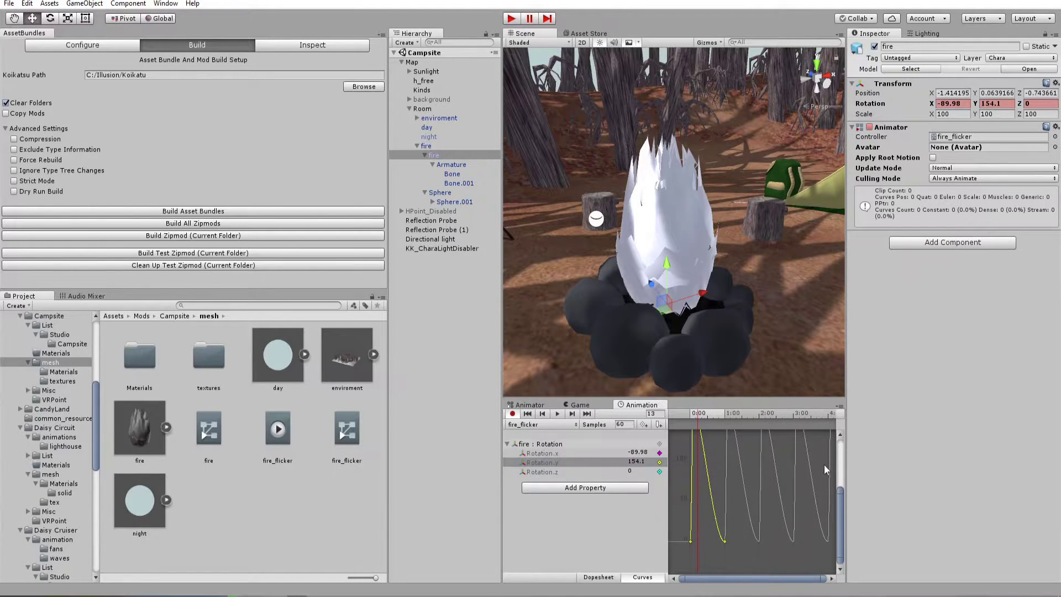
drag(841, 488, 840, 444)
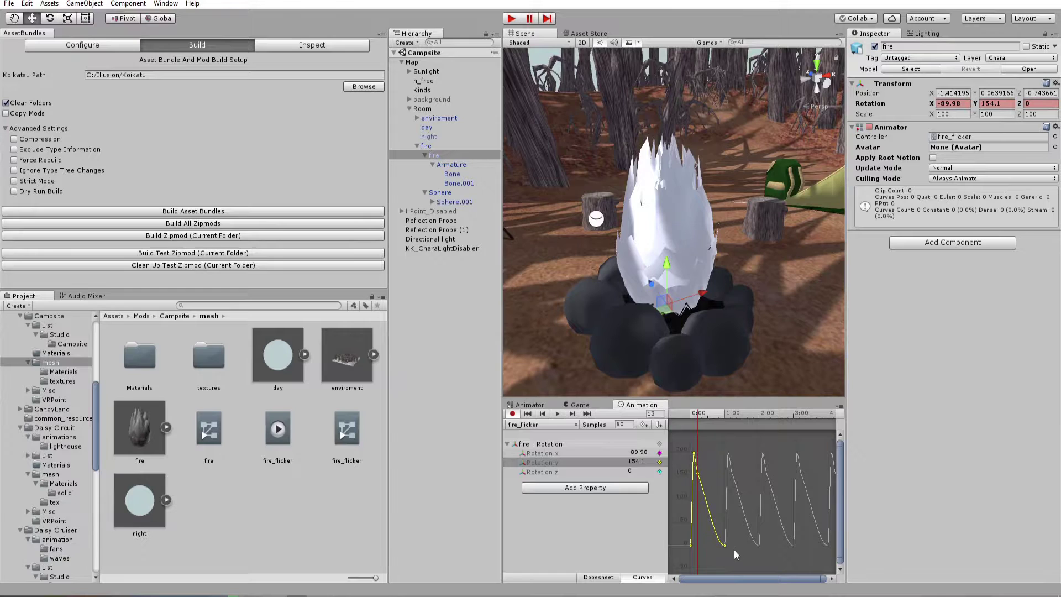
drag(740, 555, 678, 449)
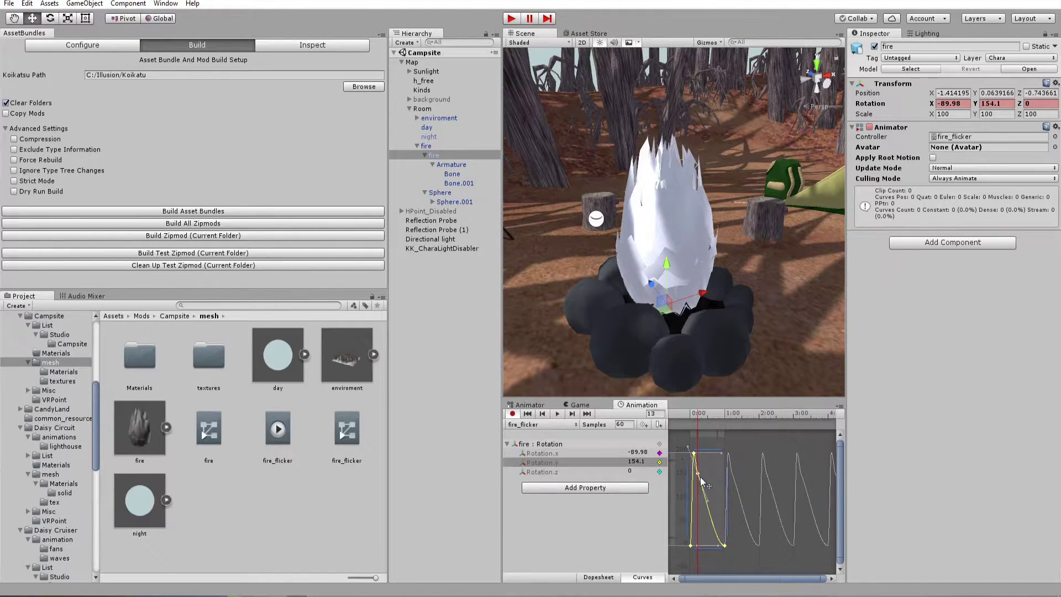
mouse_move(697, 412)
mouse_down()
mouse_move(717, 416)
mouse_move(700, 415)
mouse_up()
right_click(701, 467)
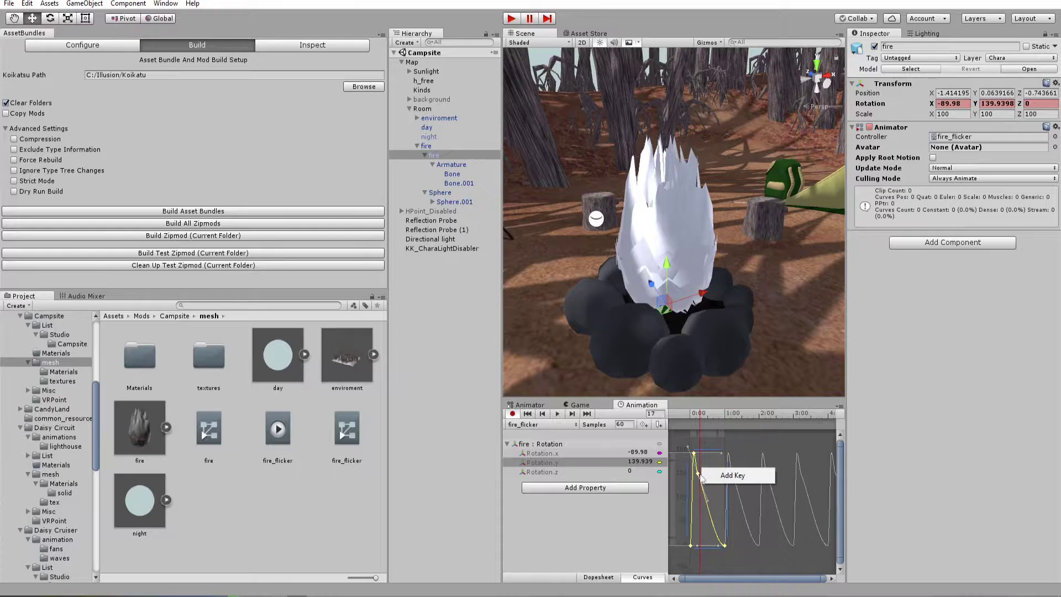
right_click(697, 472)
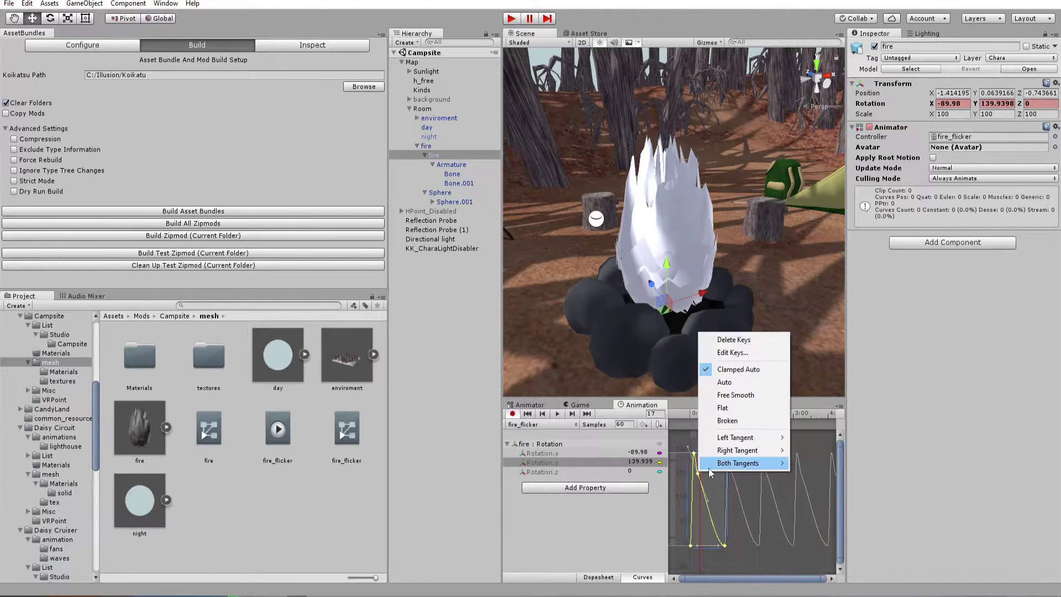
mouse_move(709, 468)
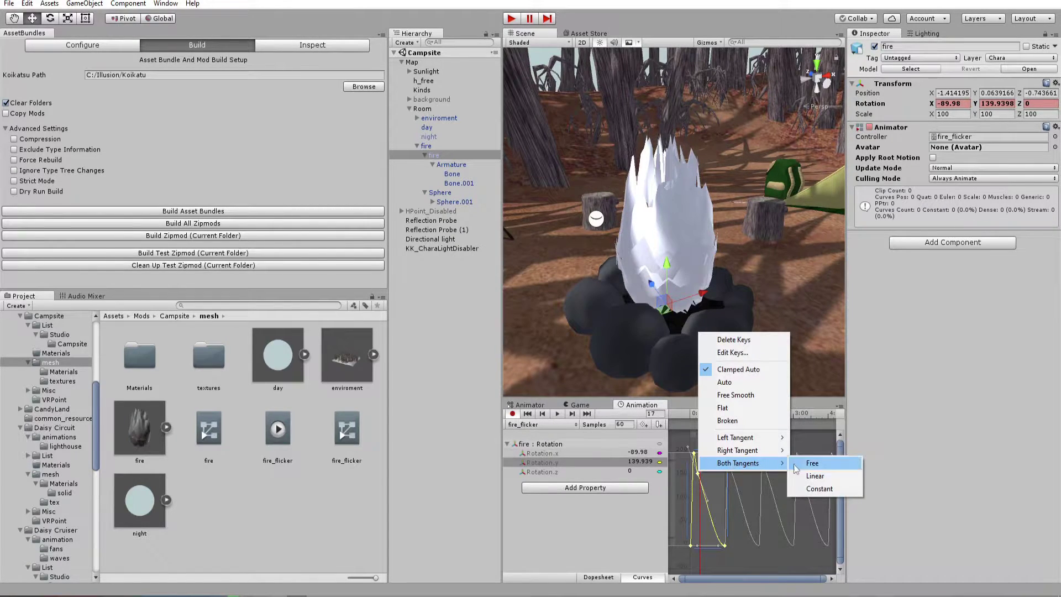
click(810, 490)
Scrub through the fire_flicker clip to check its stepped rotation, and undo the last keyframe change.
drag(701, 419, 728, 413)
click(530, 404)
click(641, 404)
scroll(688, 490, up, 3)
scroll(689, 431, down, 3)
drag(726, 495, 754, 434)
key(ctrl+z)
scroll(711, 415, down, 3)
Key more Y rotations at about frames 10, 15, 20 and 25, using 156 at frame 20, with the clip ending near frame 30.
click(709, 418)
click(711, 415)
drag(975, 103, 256, 138)
click(721, 415)
drag(975, 103, 801, 103)
click(731, 417)
click(741, 416)
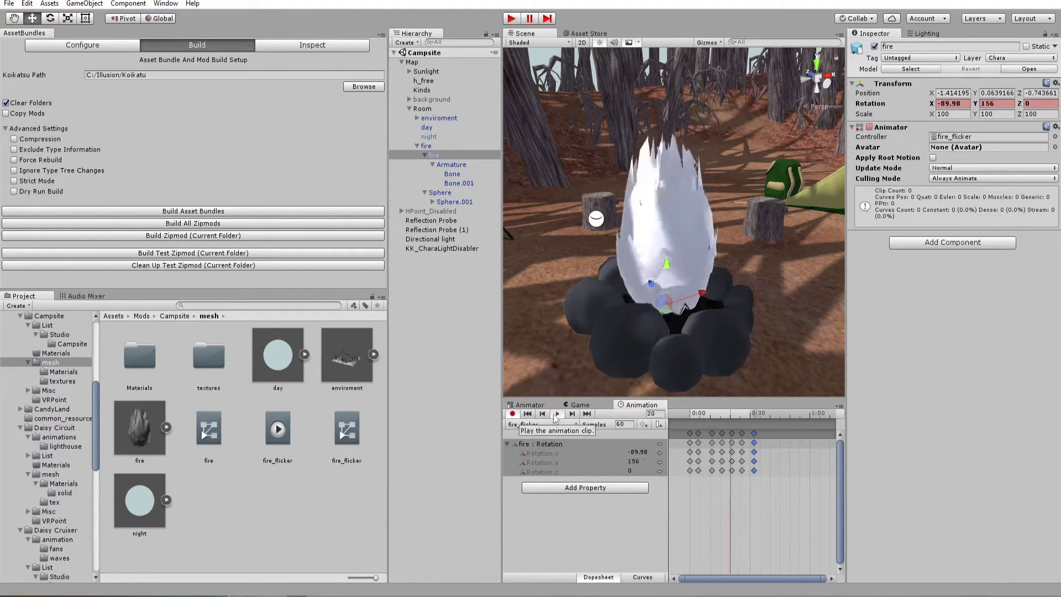
Play the fire_flicker clip to check the flickering fire within the campsite, and stop the preview.
click(557, 413)
scroll(774, 224, down, 10)
right_drag(773, 224, 793, 202)
key(w)
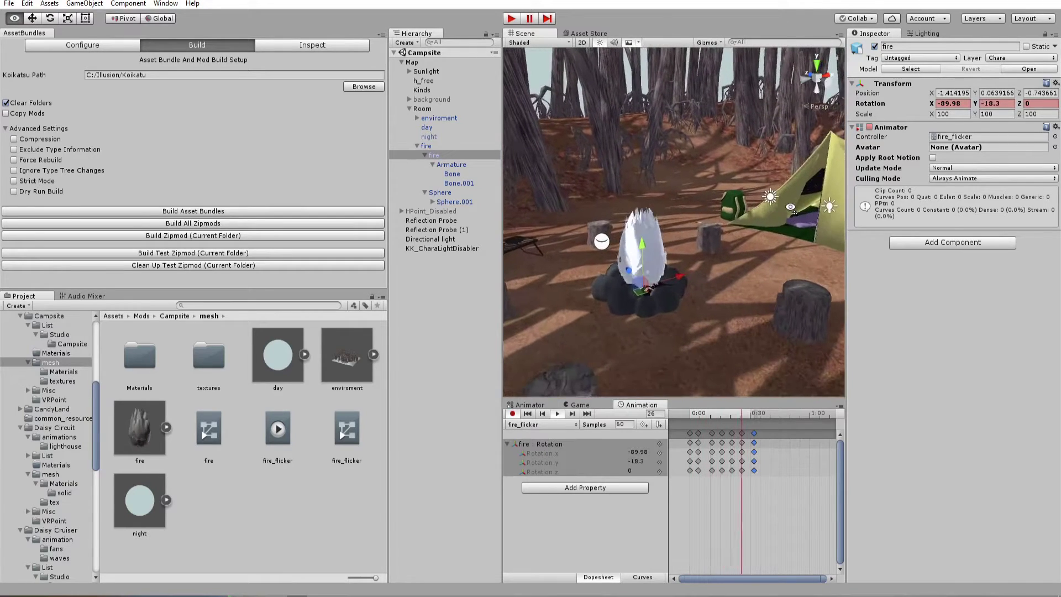
click(557, 413)
right_drag(719, 289, 718, 286)
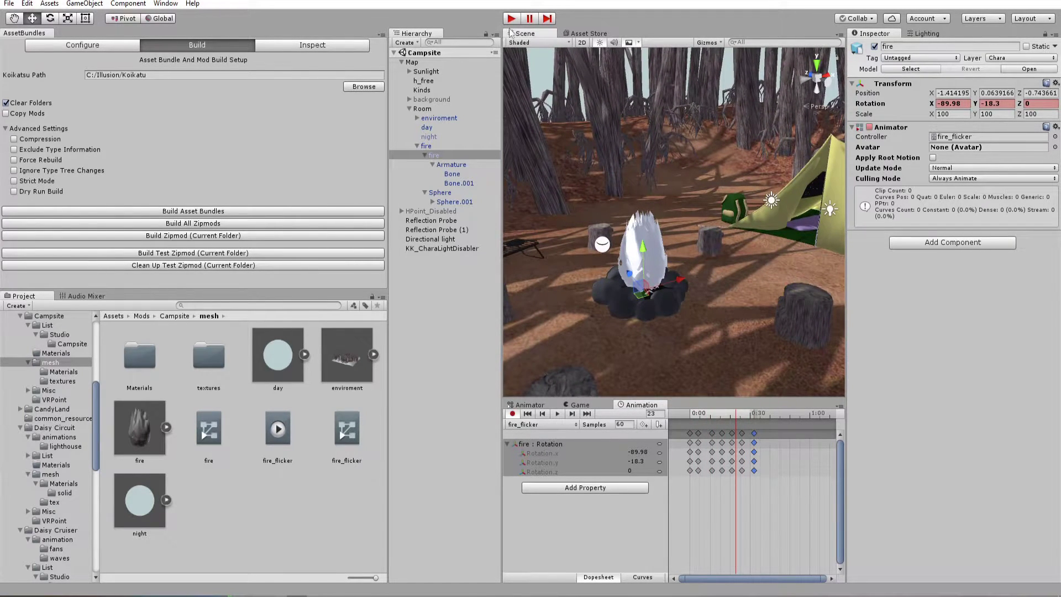
Open the fire_flicker clip's settings and run the scene to check the flickering flame, stopping it again.
key(w)
right_drag(635, 237, 622, 246)
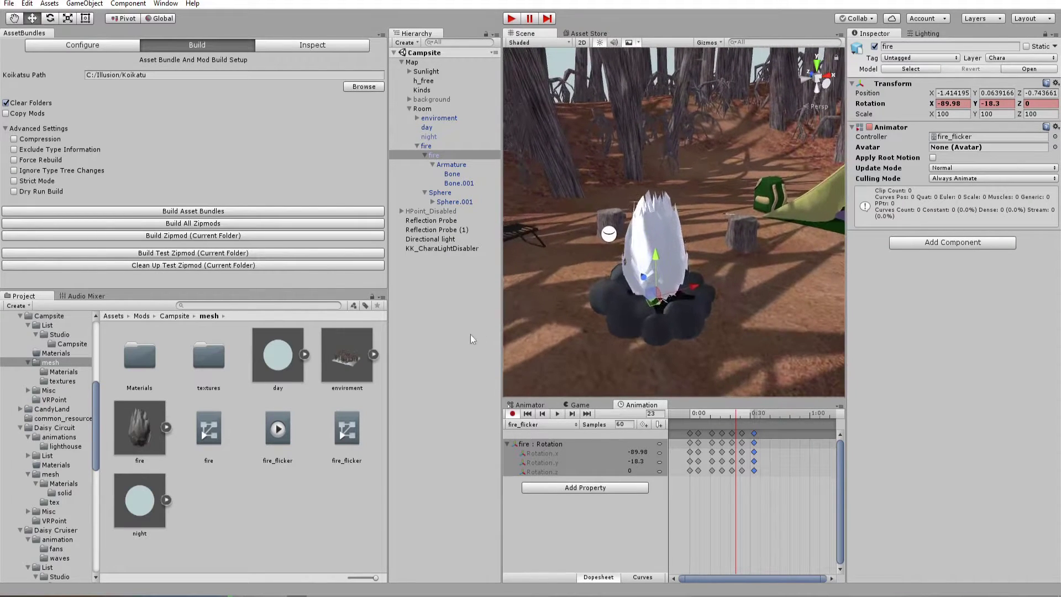
click(472, 333)
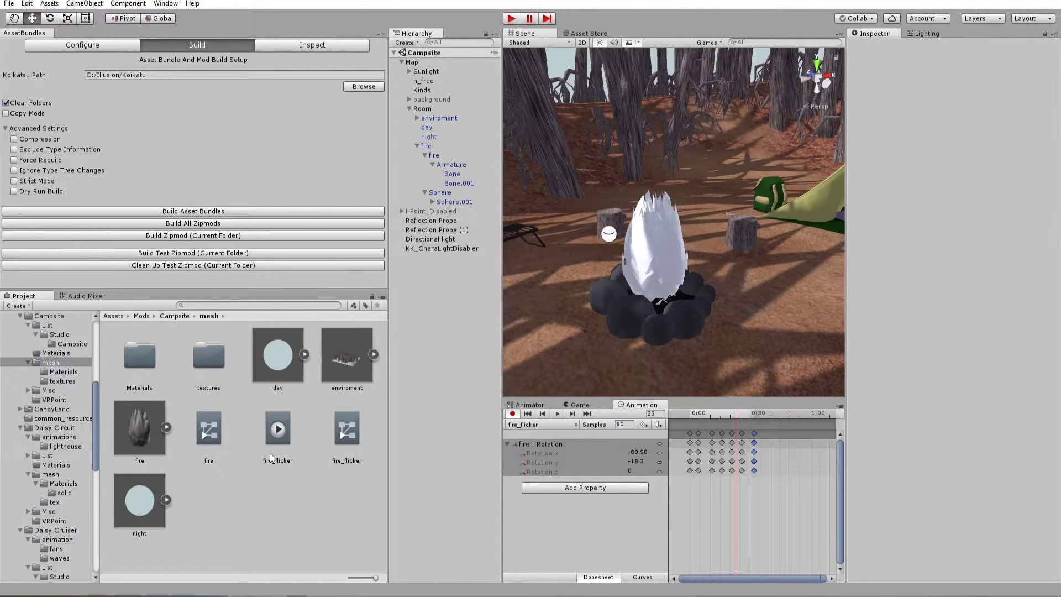
click(351, 432)
click(276, 437)
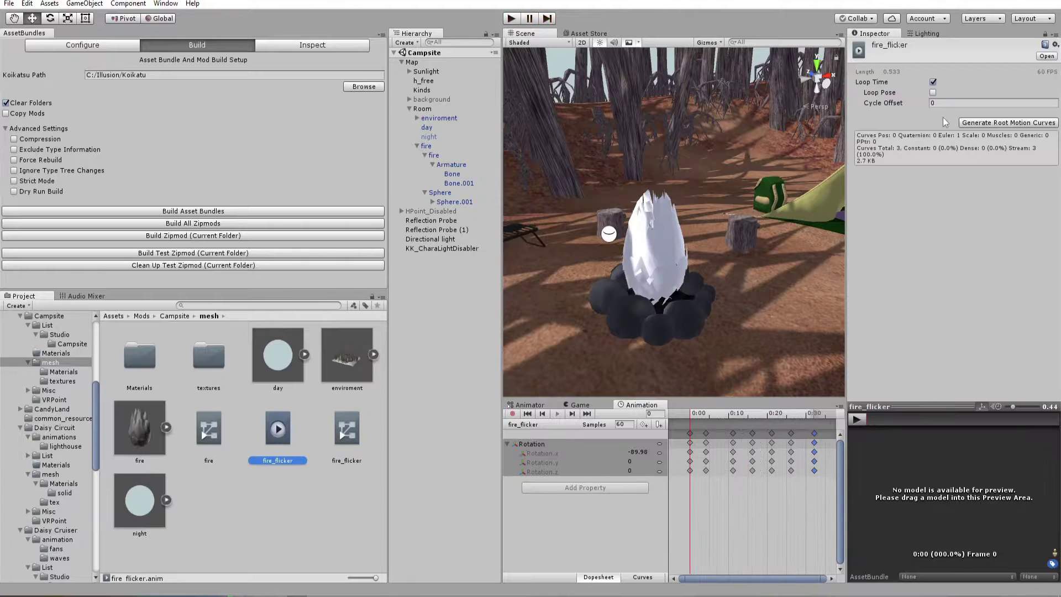
click(511, 18)
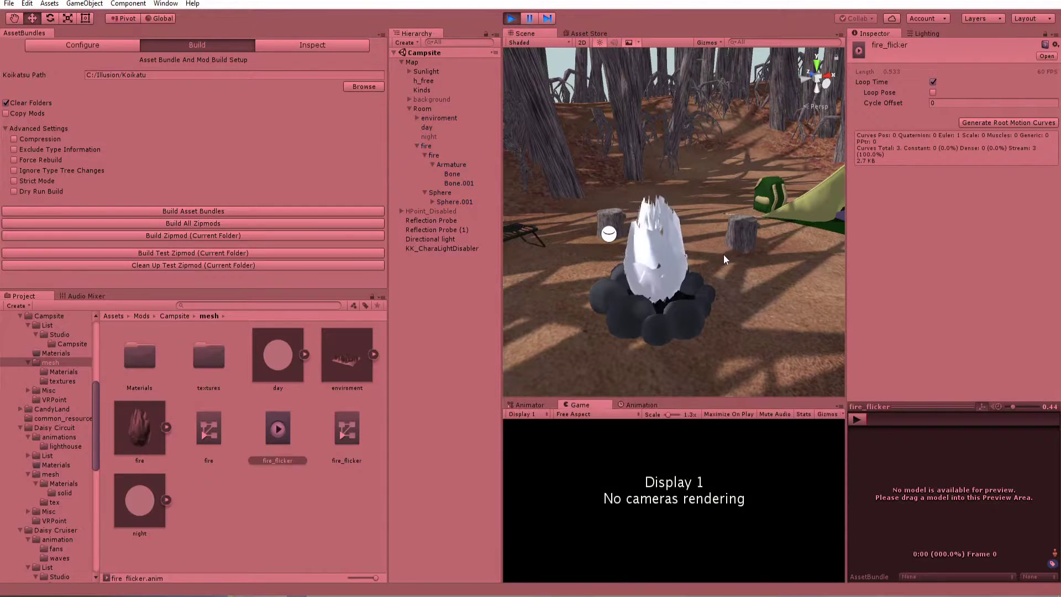
right_drag(722, 257, 721, 277)
alt+drag(722, 277, 701, 265)
key(ctrl+p)
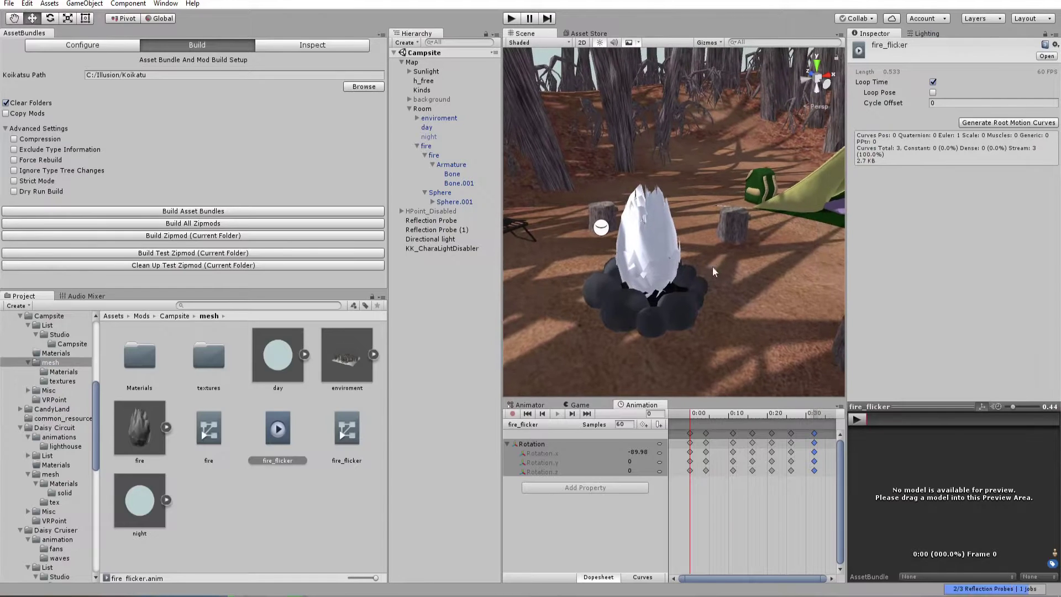
Change the shader of the fire material in the mesh Materials folder to Unlit/Texture.
double_click(144, 359)
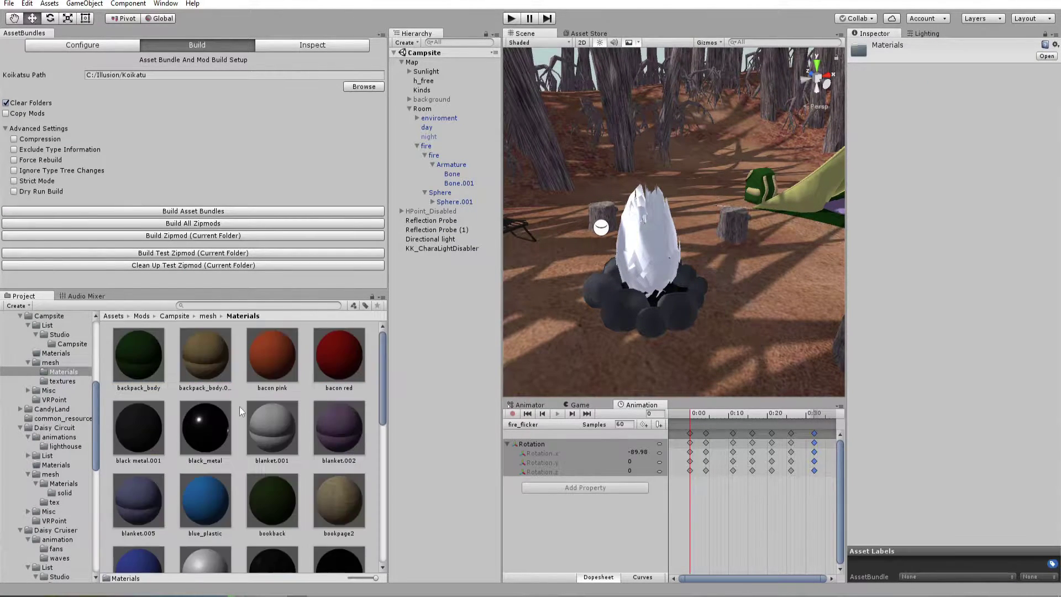
scroll(238, 403, down, 3)
scroll(241, 393, up, 1)
click(195, 367)
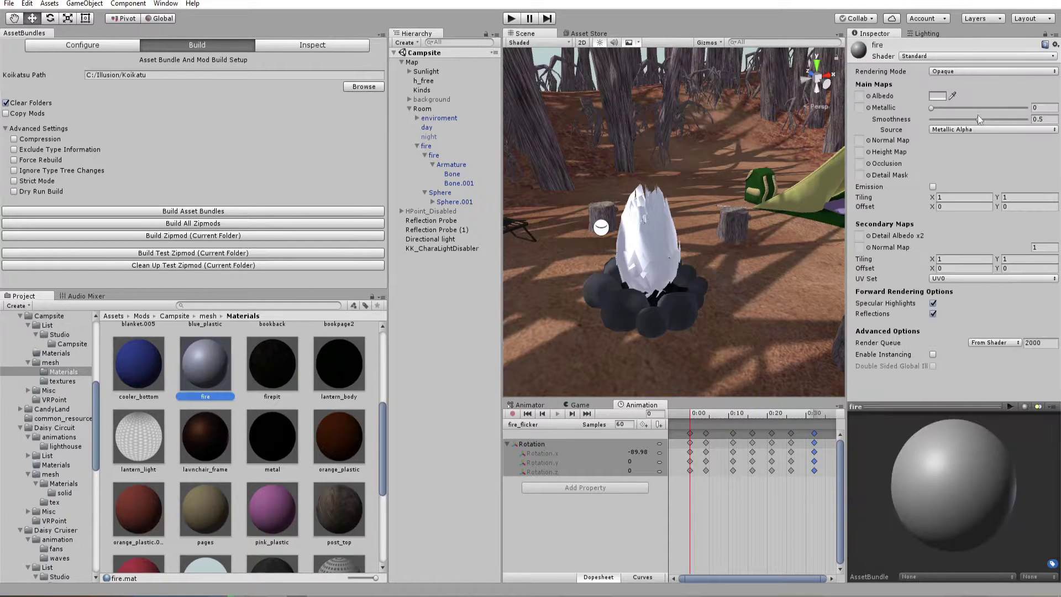
click(941, 57)
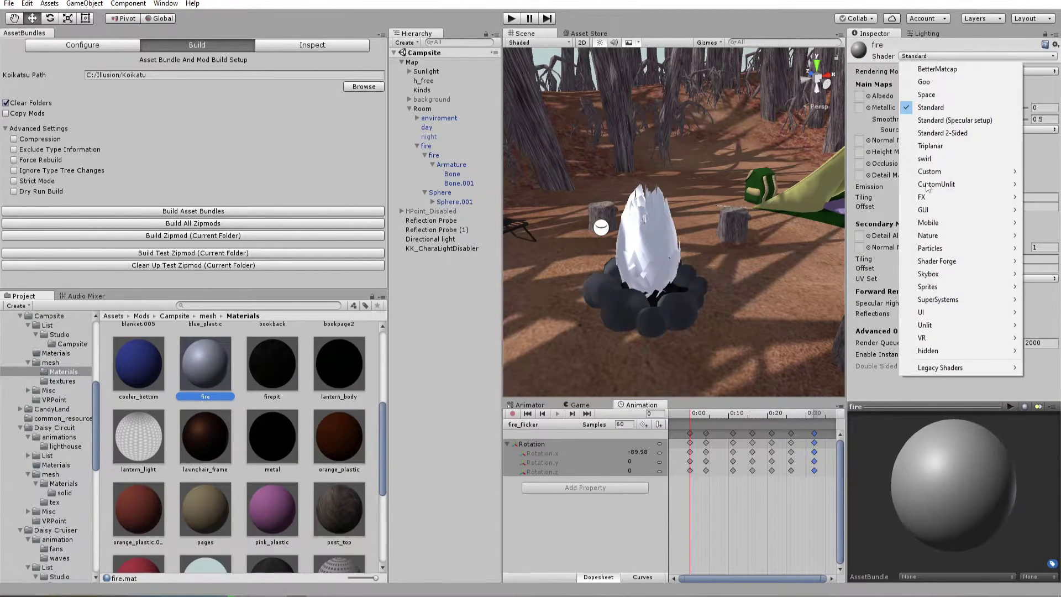
mouse_move(926, 326)
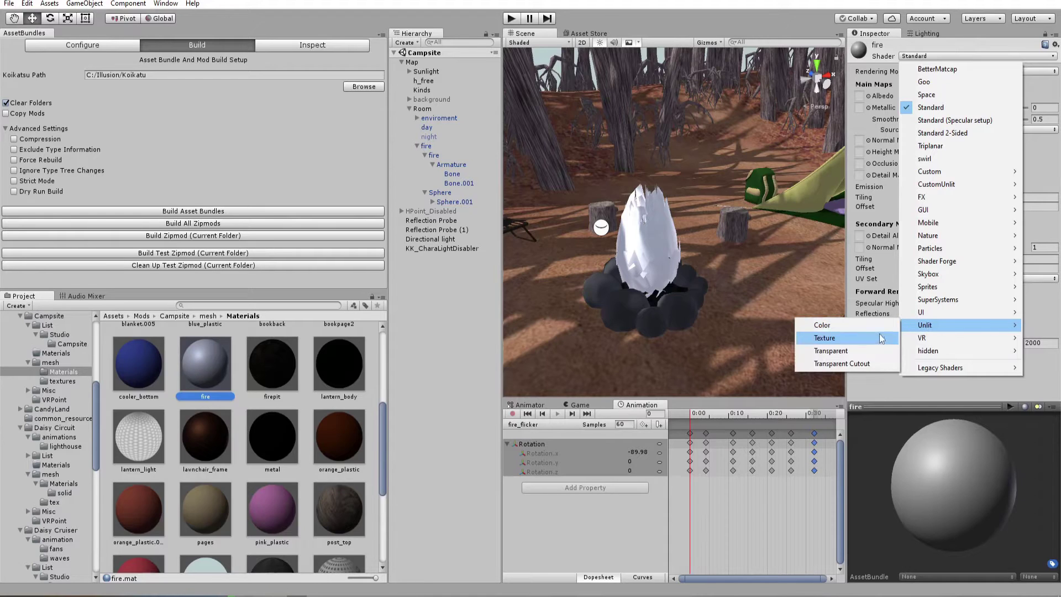
click(828, 337)
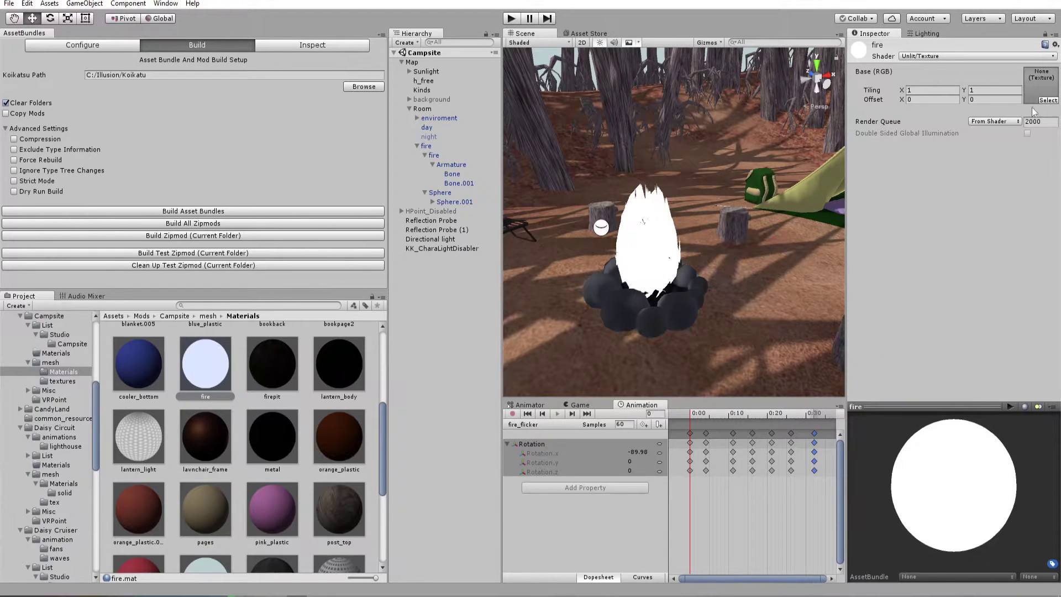
Assign the fire texture with the dark background from the mesh textures folder as the fire material's base texture.
click(220, 316)
click(236, 340)
scroll(216, 411, down, 3)
scroll(215, 395, up, 9)
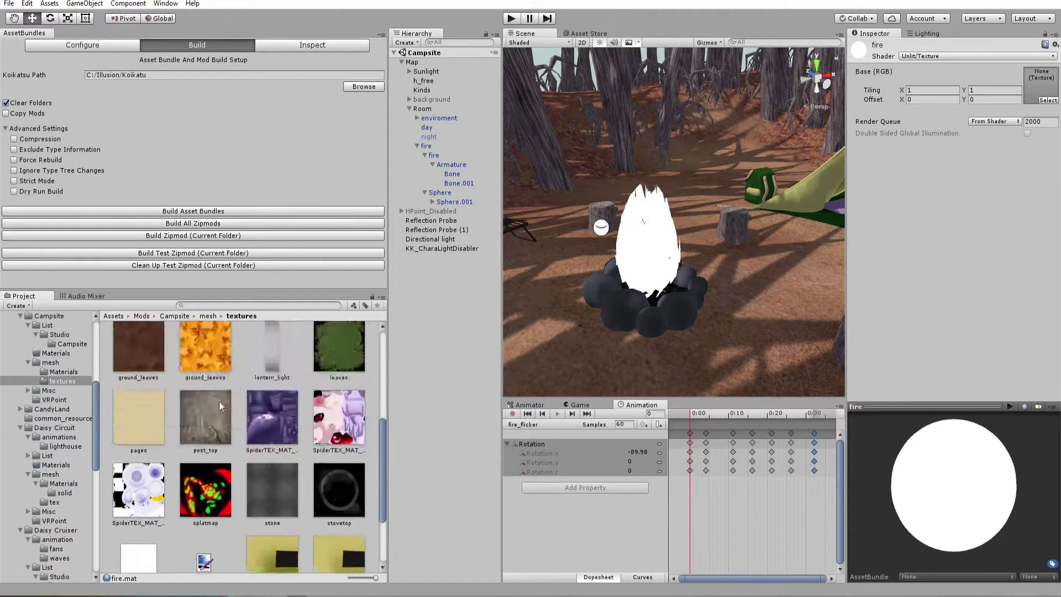
drag(333, 445, 1031, 96)
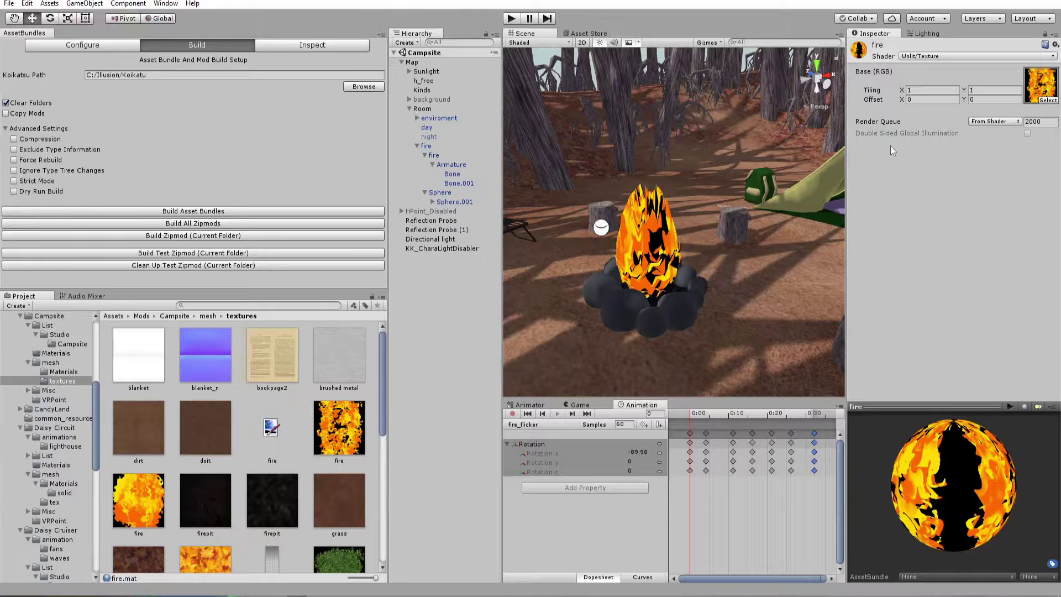
Switch the fire material's shader to Unlit/Transparent Cutout.
mouse_move(687, 202)
alt+mouse_down()
mouse_move(664, 205)
mouse_move(688, 193)
alt+mouse_up()
scroll(694, 190, up, 7)
click(954, 57)
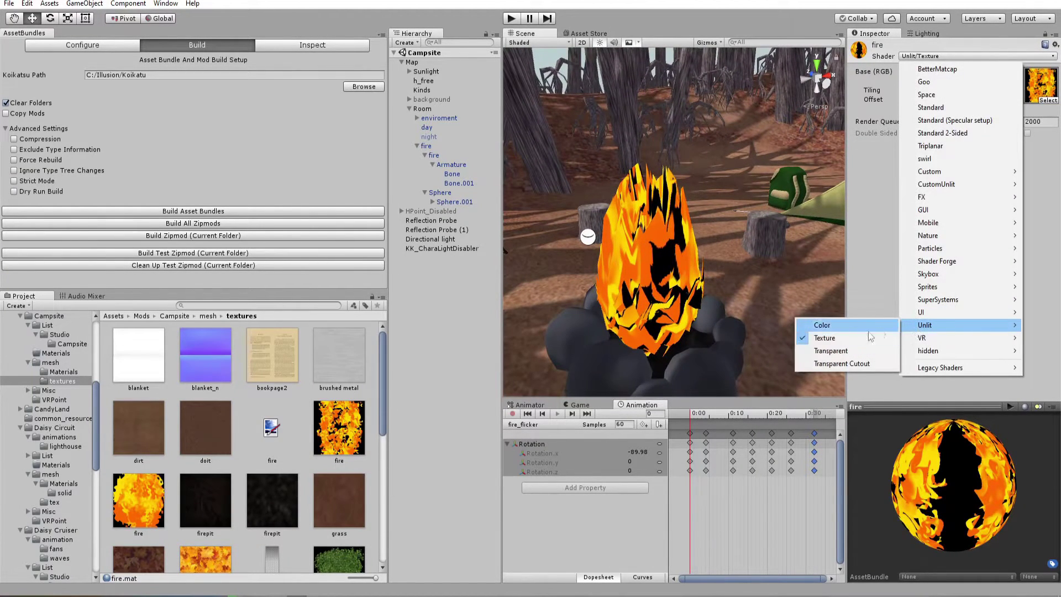
click(852, 364)
Run the scene to check how the textured, cutout fire flickers above the campfire stones, and stop it.
alt+drag(748, 306, 765, 286)
right_drag(764, 285, 634, 268)
key(w)
key(s)
alt+drag(635, 269, 657, 290)
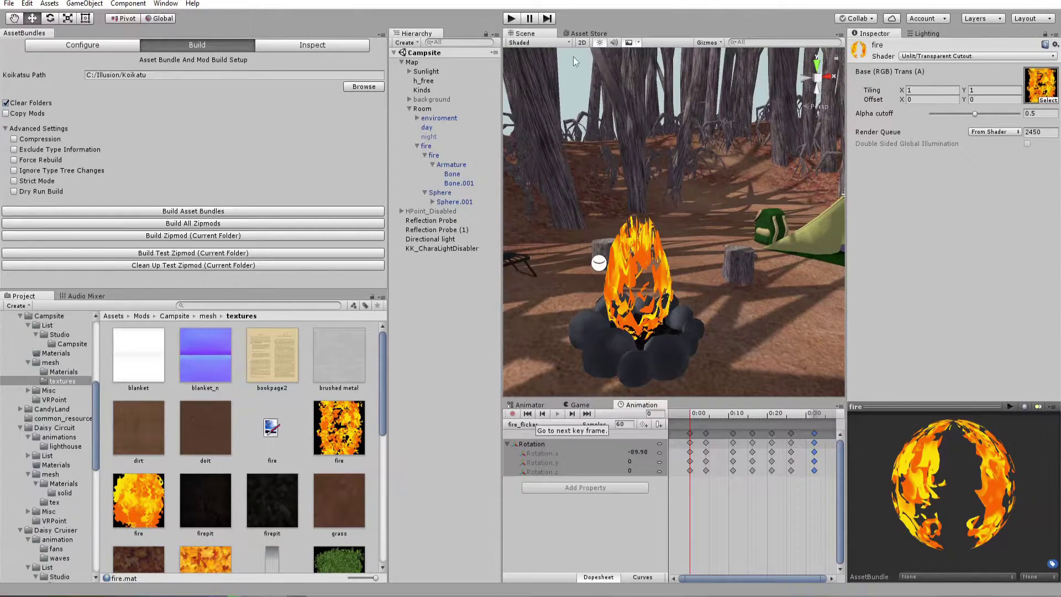
click(512, 19)
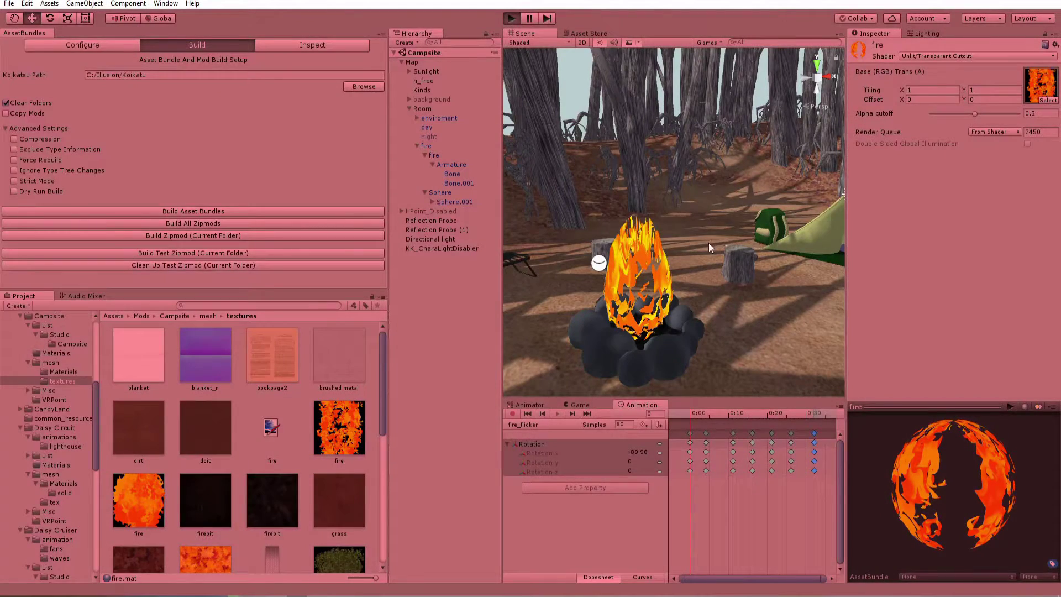
mouse_move(708, 246)
right_down()
mouse_move(710, 259)
mouse_move(744, 248)
mouse_move(705, 243)
right_up()
key(s)
key(w)
click(512, 19)
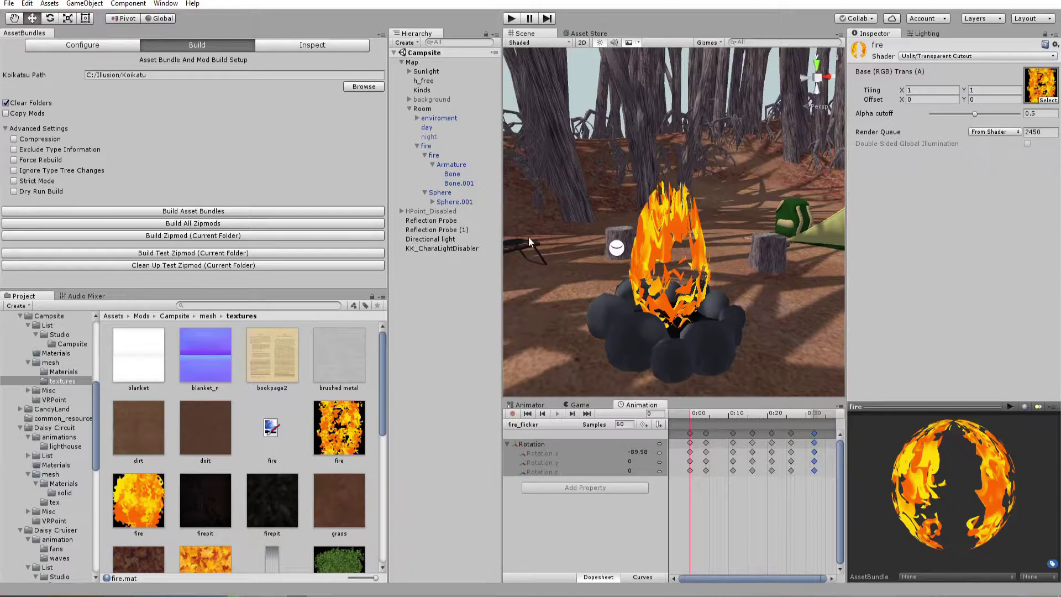
Add an Animator component to the campfire's Sphere object.
click(454, 193)
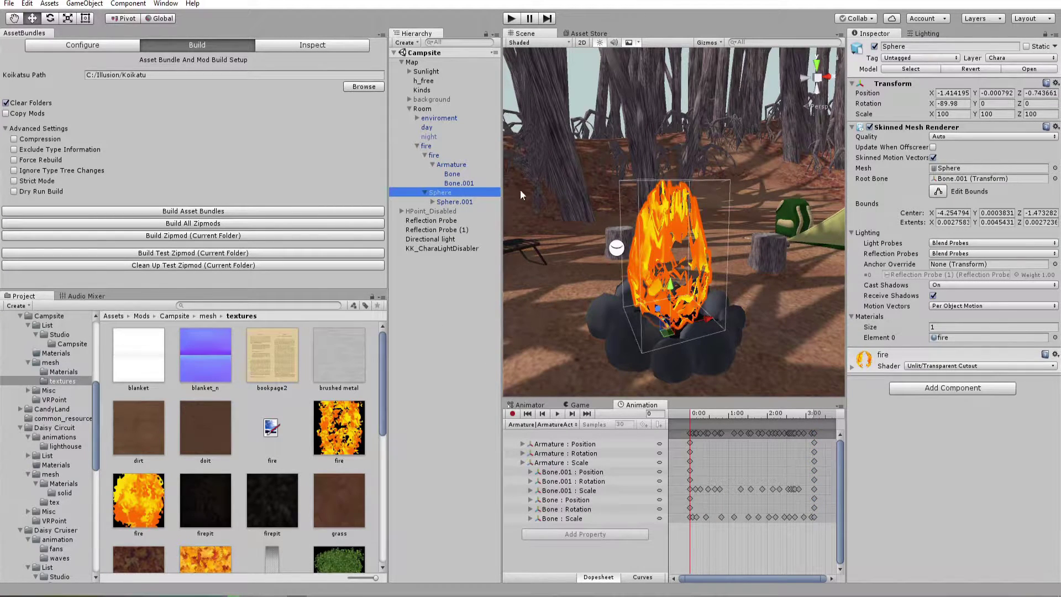
click(209, 316)
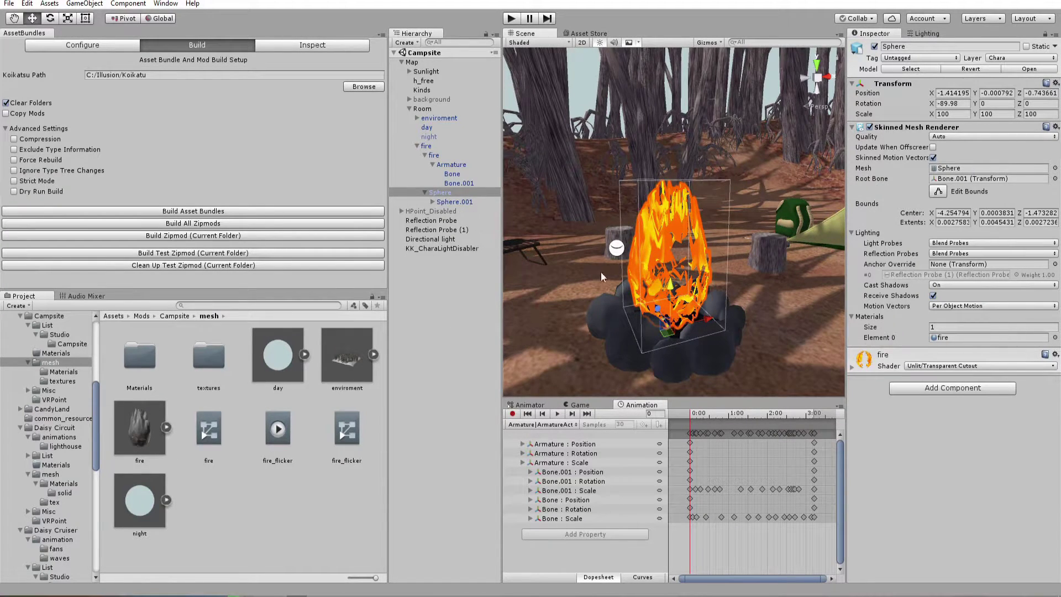
alt+drag(727, 292, 672, 300)
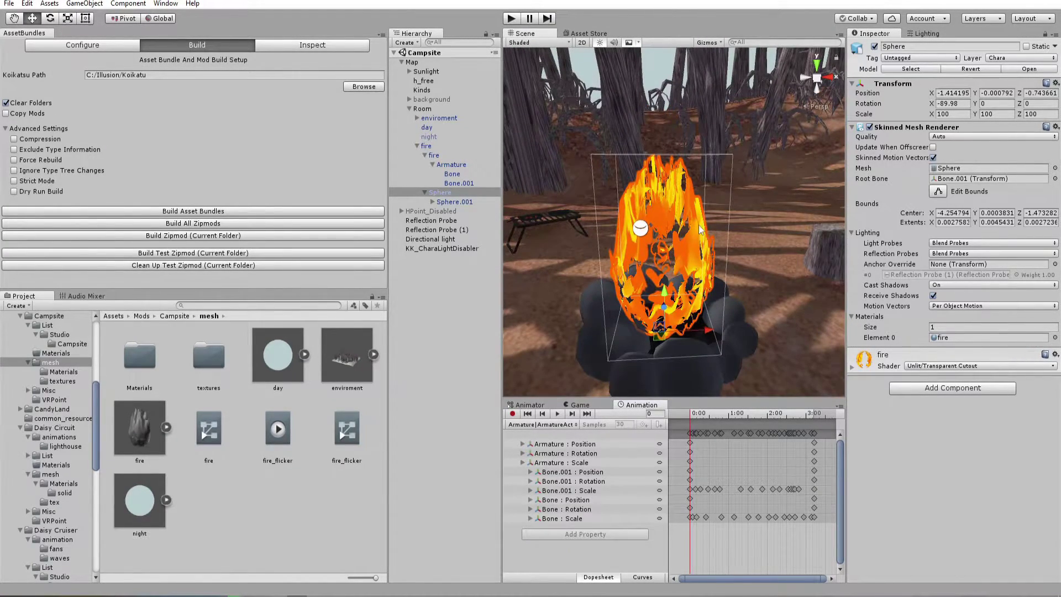
scroll(710, 236, up, 3)
click(851, 367)
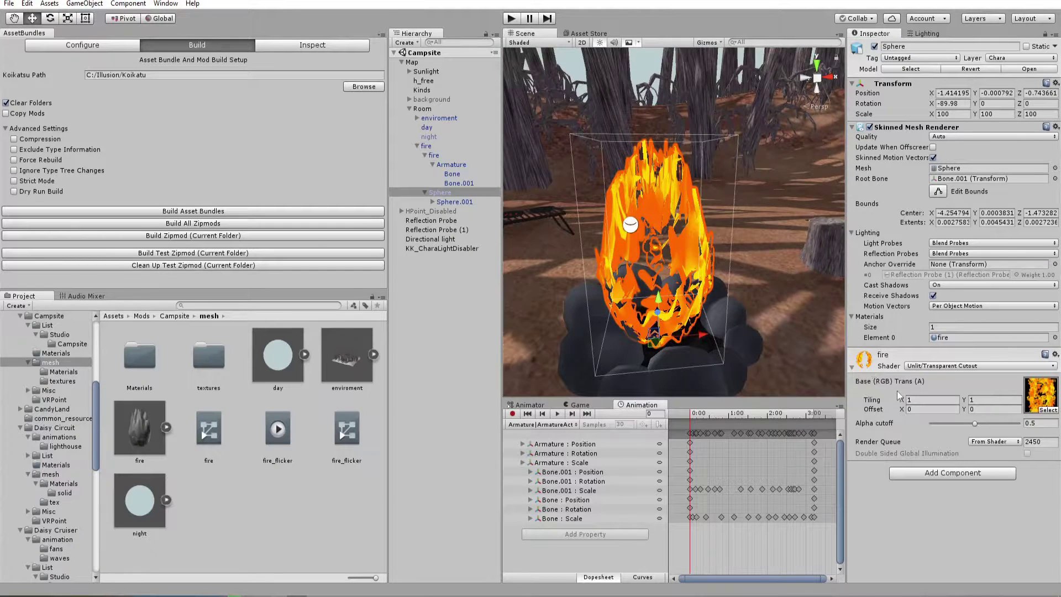
key(ctrl+p)
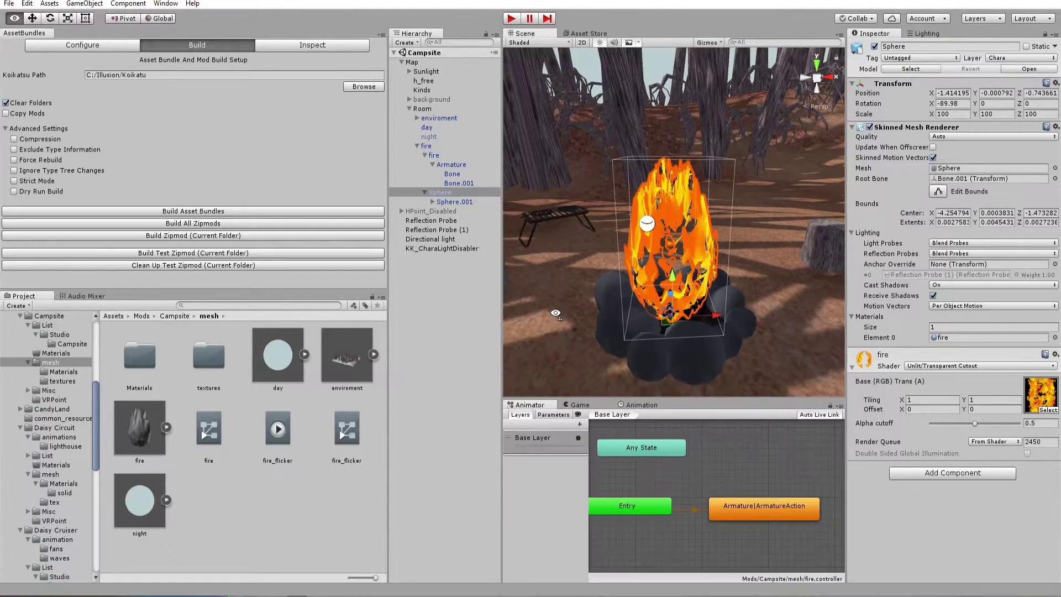
click(941, 476)
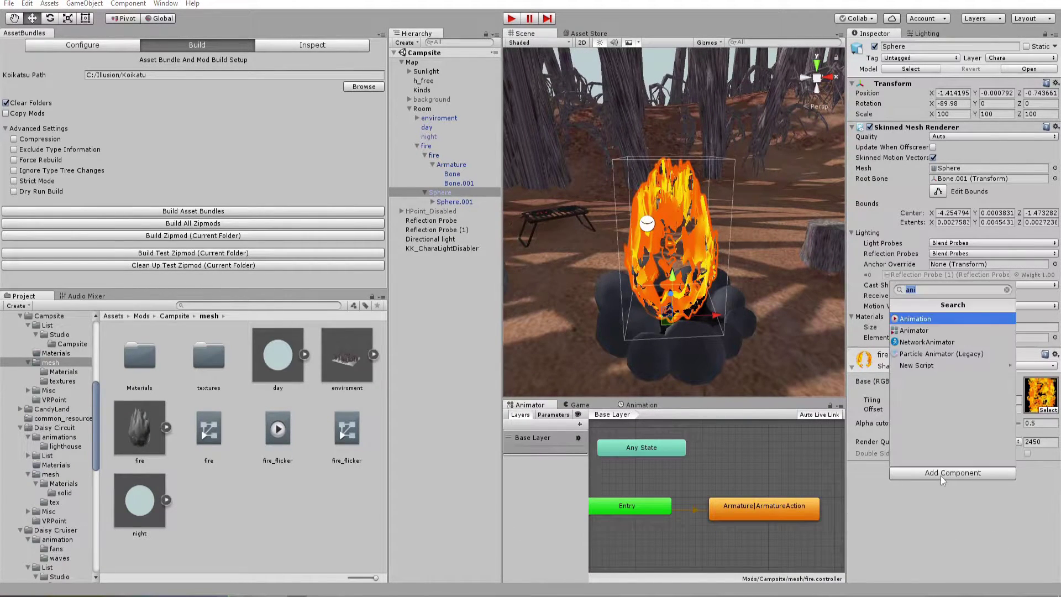
click(933, 327)
scroll(918, 371, down, 1)
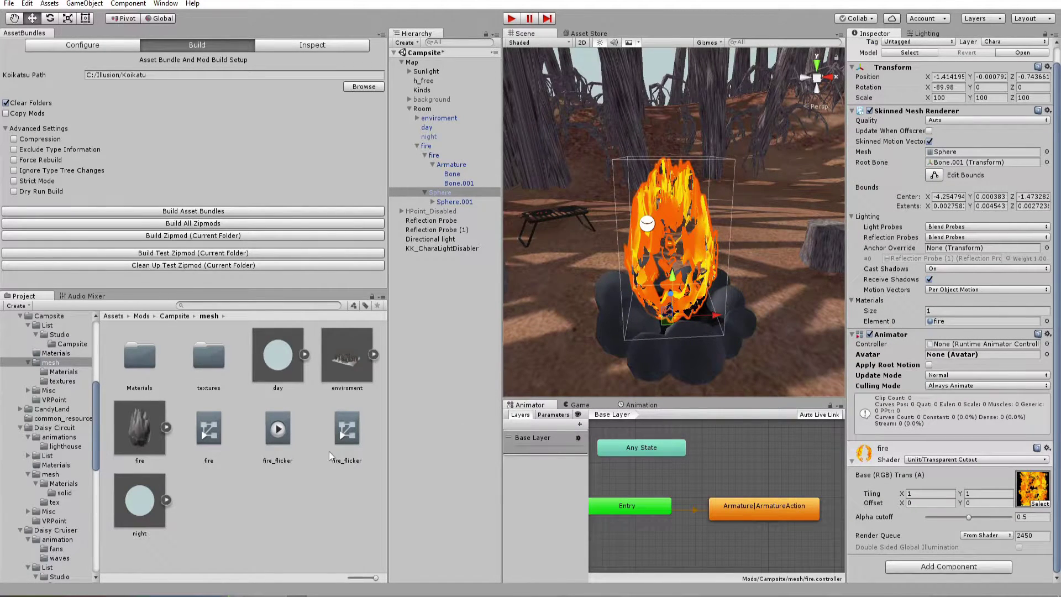
Create an Animator Controller named fire_float in the Campsite mesh folder.
right_click(212, 486)
mouse_move(296, 262)
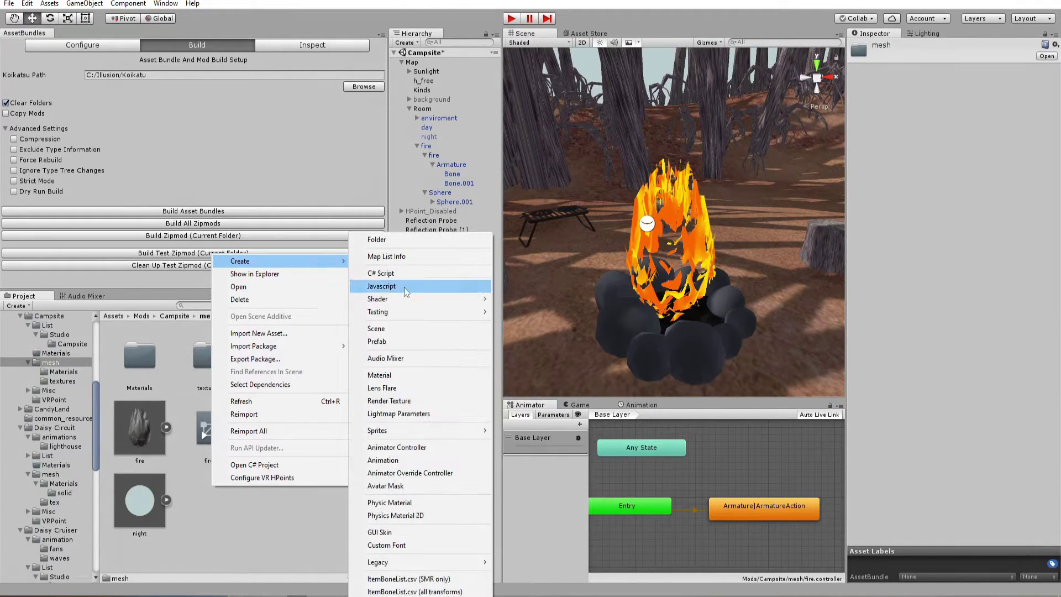
click(426, 448)
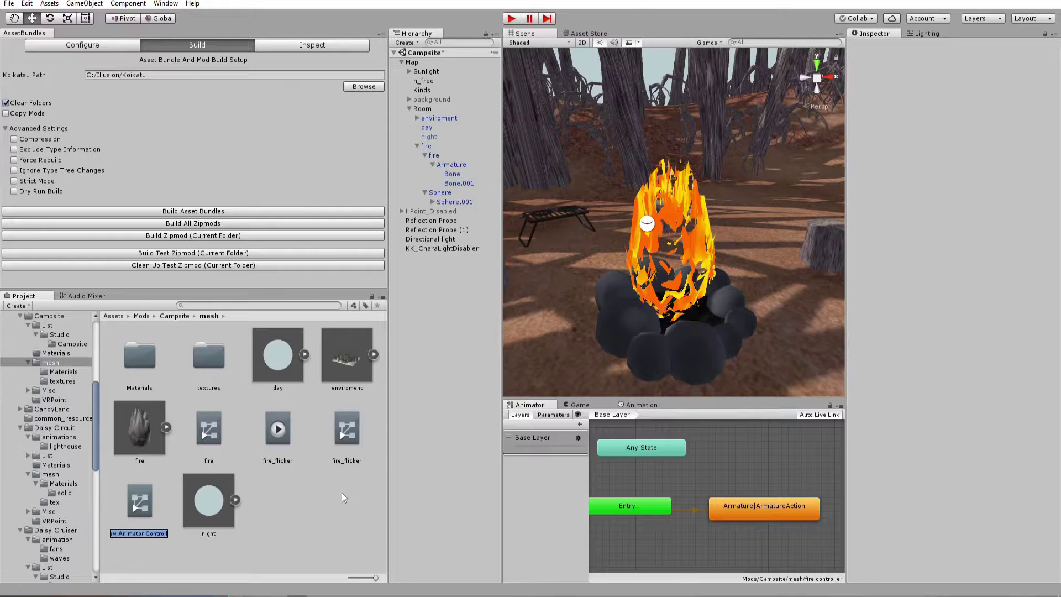
text(fire_float)
key(Return)
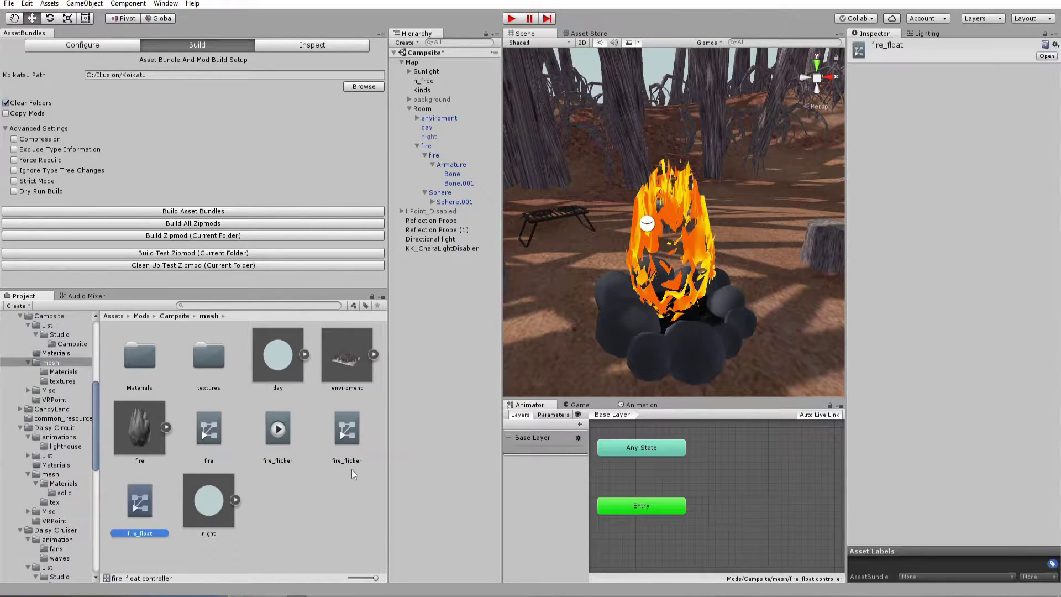
Create an animation clip named fire_float in the Campsite mesh folder.
alt+drag(698, 267, 649, 305)
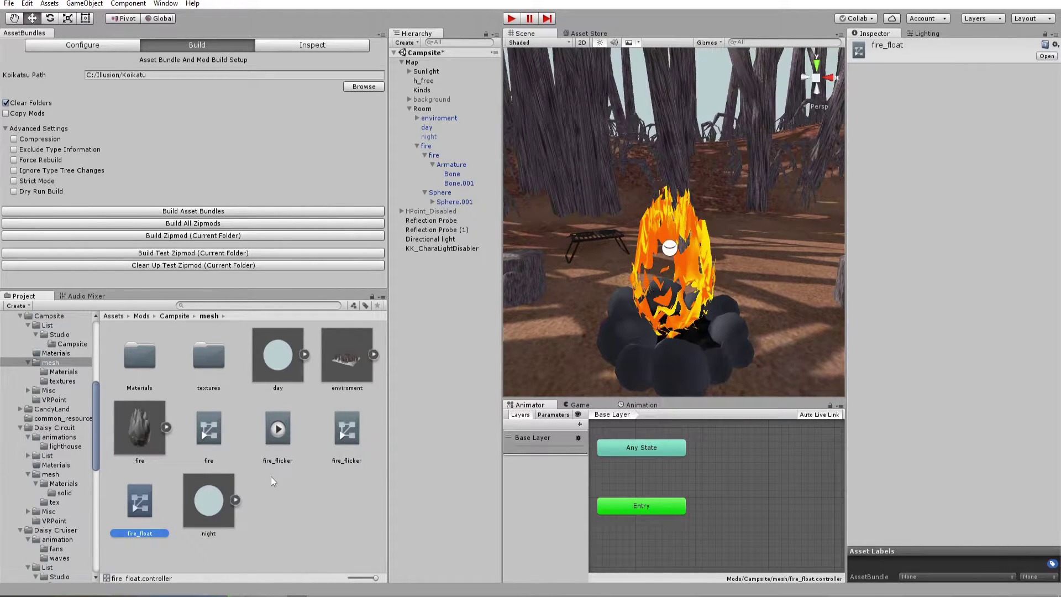
right_click(287, 493)
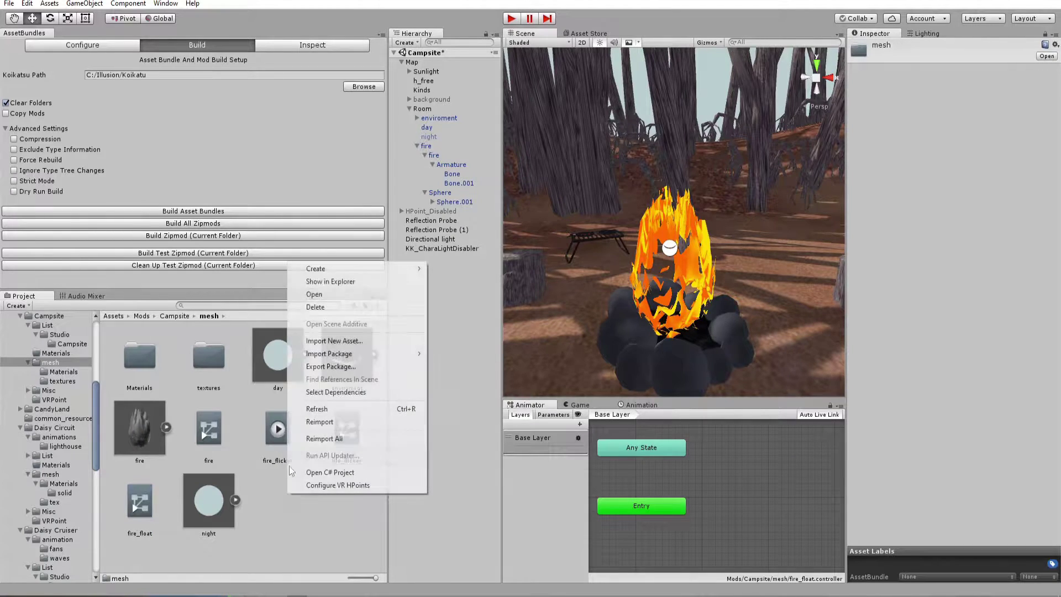
mouse_move(334, 268)
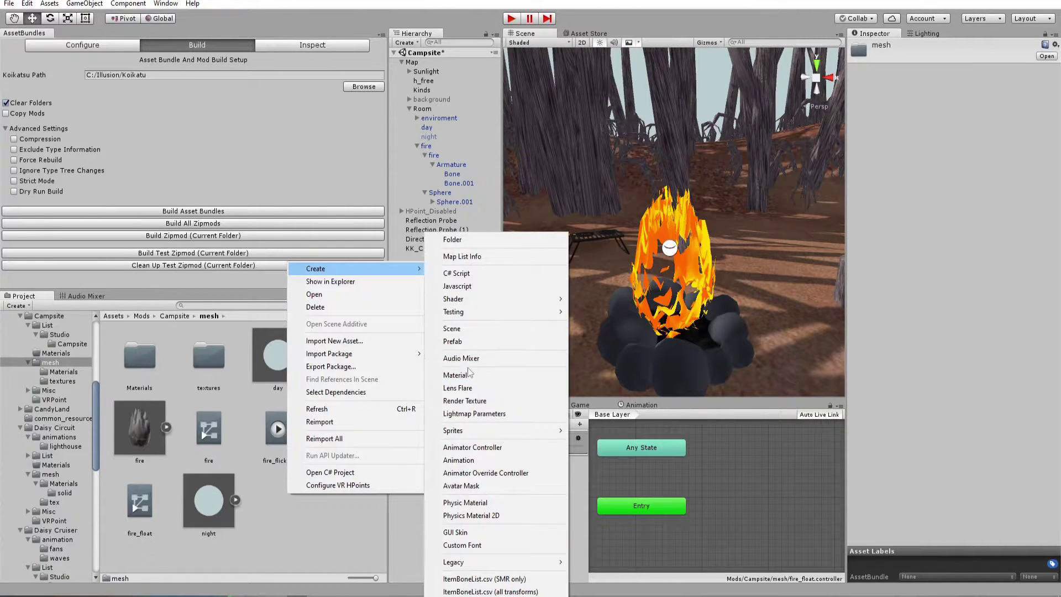
click(464, 460)
text(fire_float)
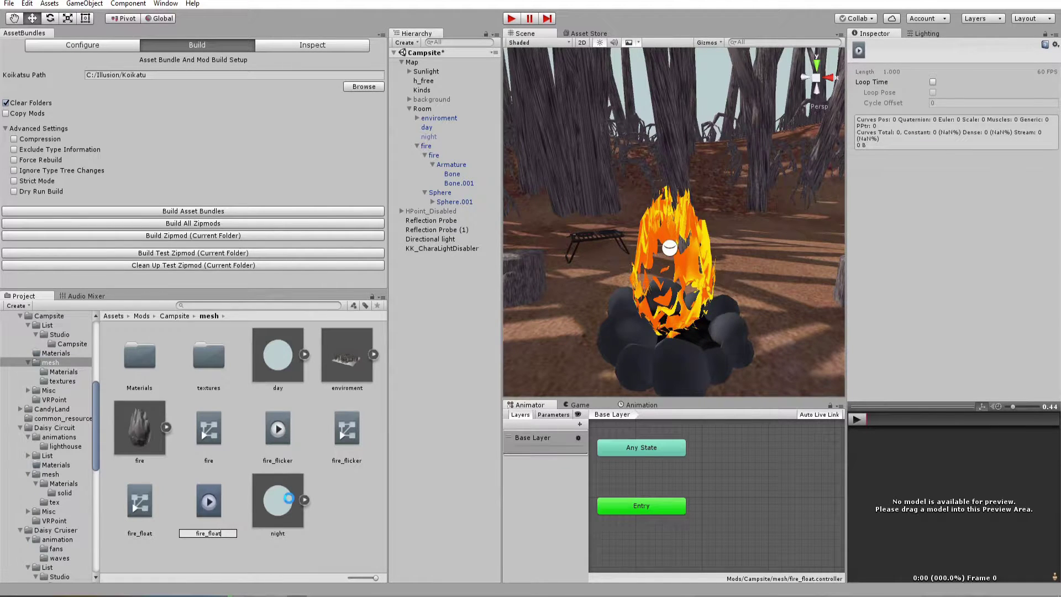
key(Return)
Assign the fire_float controller to the Sphere's Animator and add the fire_float clip as its default state.
click(455, 193)
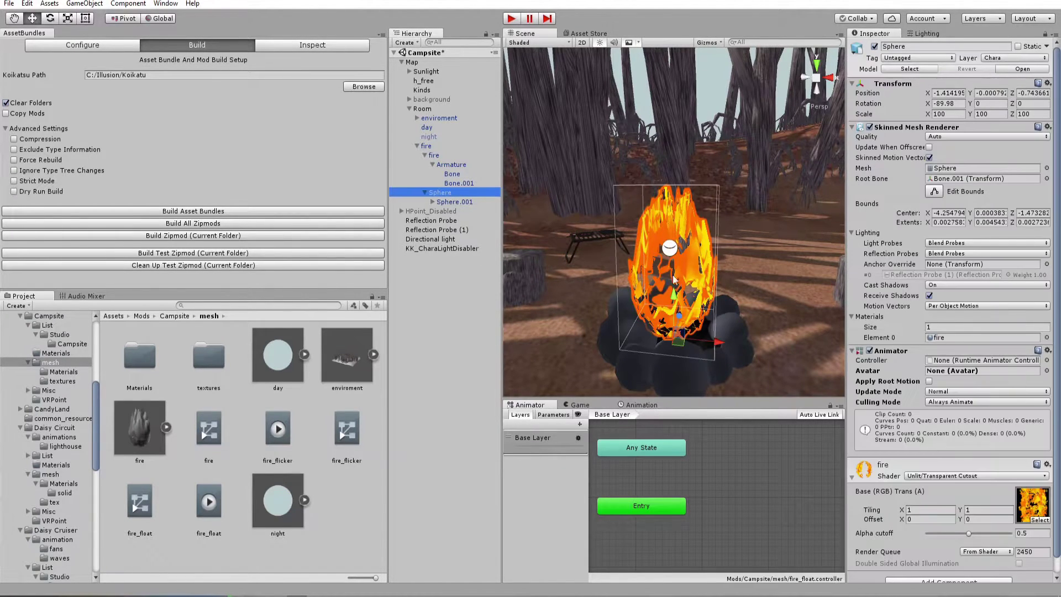
scroll(917, 418, down, 1)
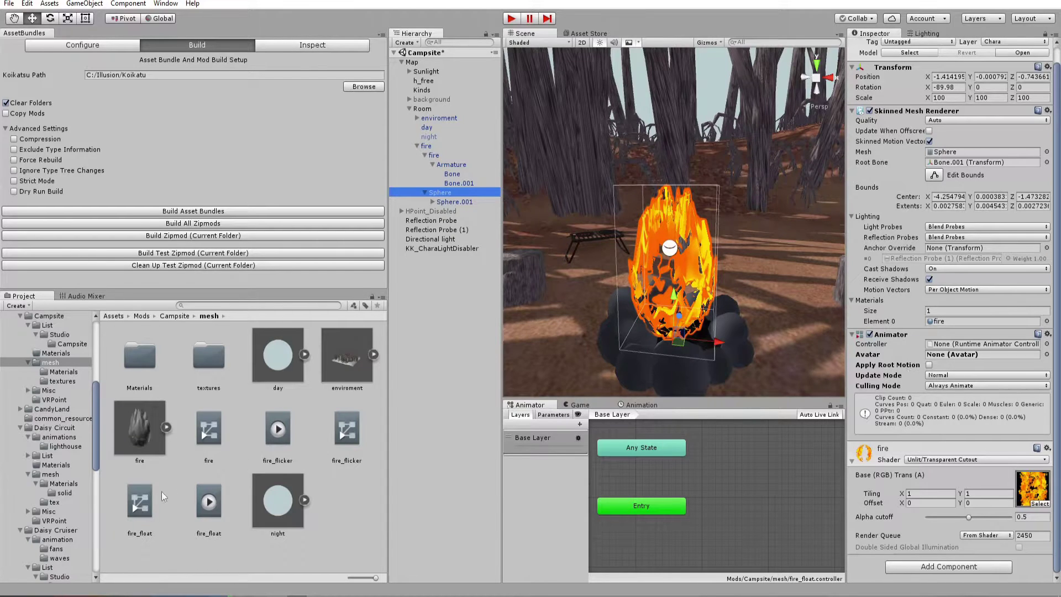
drag(145, 505, 978, 343)
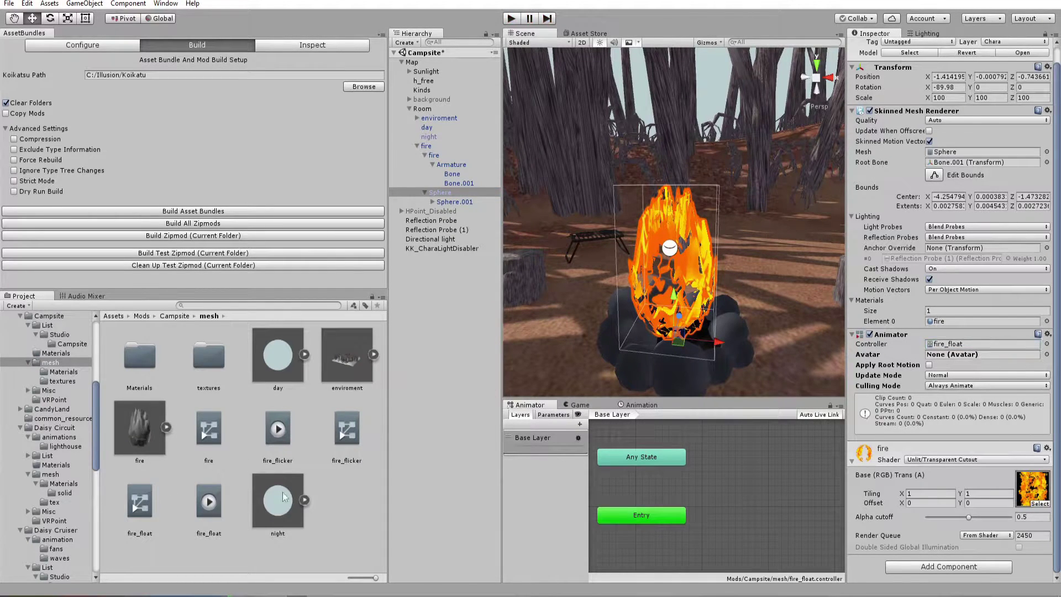
drag(206, 509, 724, 489)
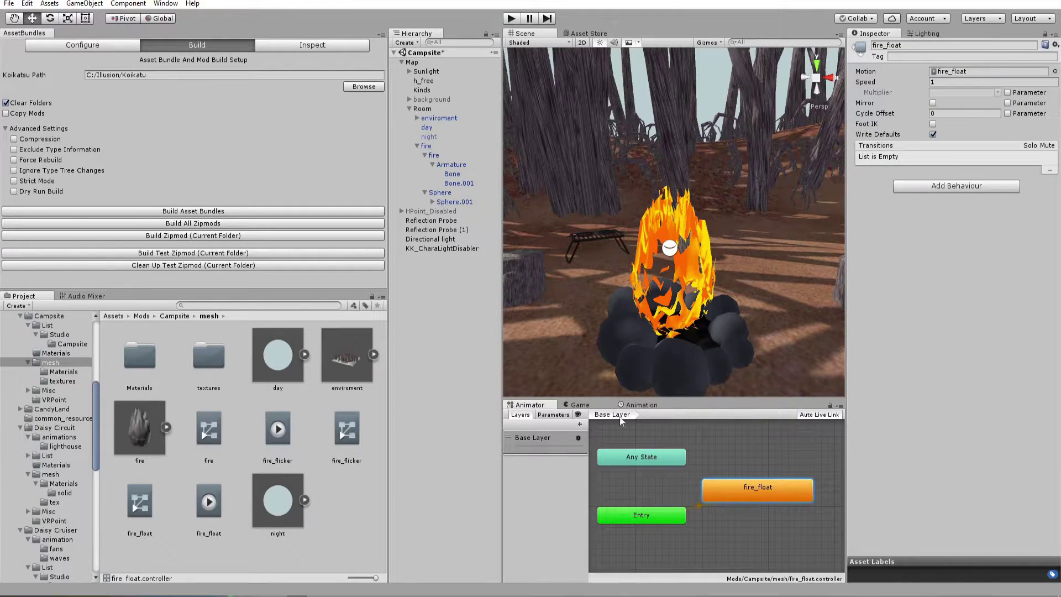
click(442, 193)
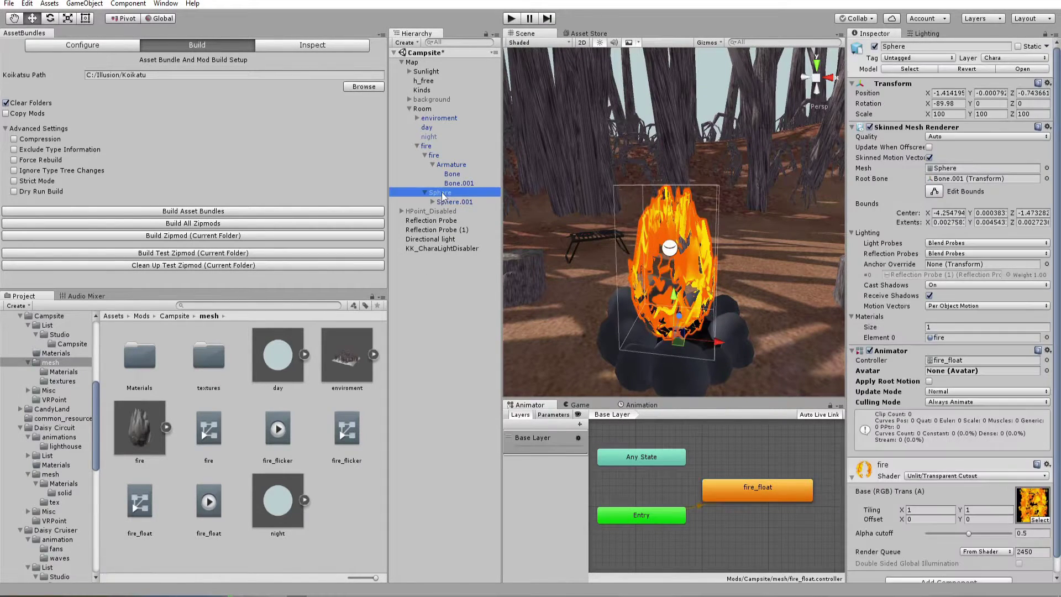
Add the Skinned Mesh Renderer's Material._Main Tex_ST property to the fire_float animation and expand its x, y, z and w channels.
click(639, 405)
right_drag(593, 305, 596, 332)
click(568, 442)
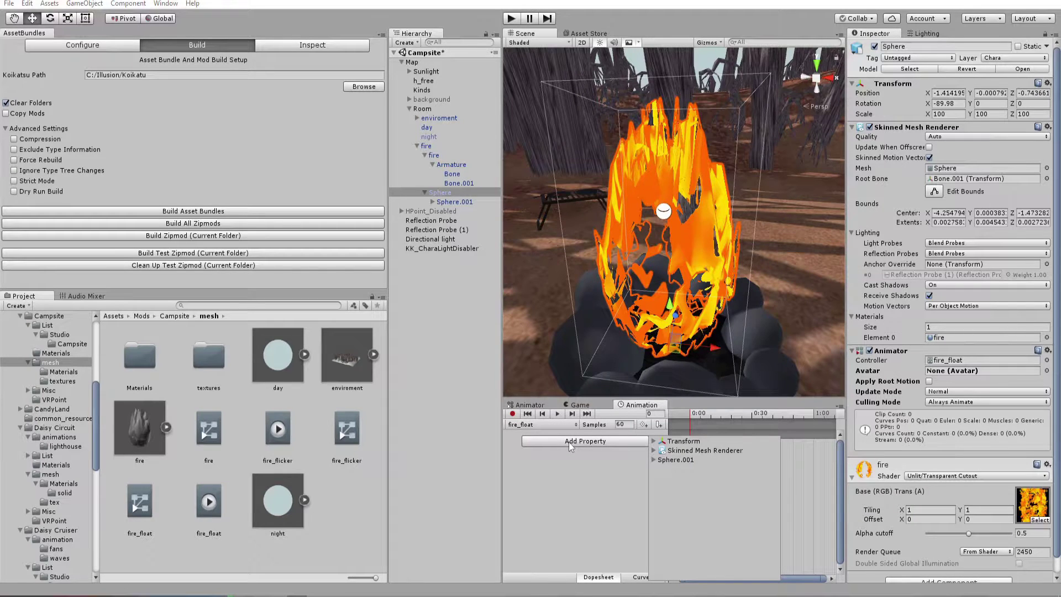
click(653, 450)
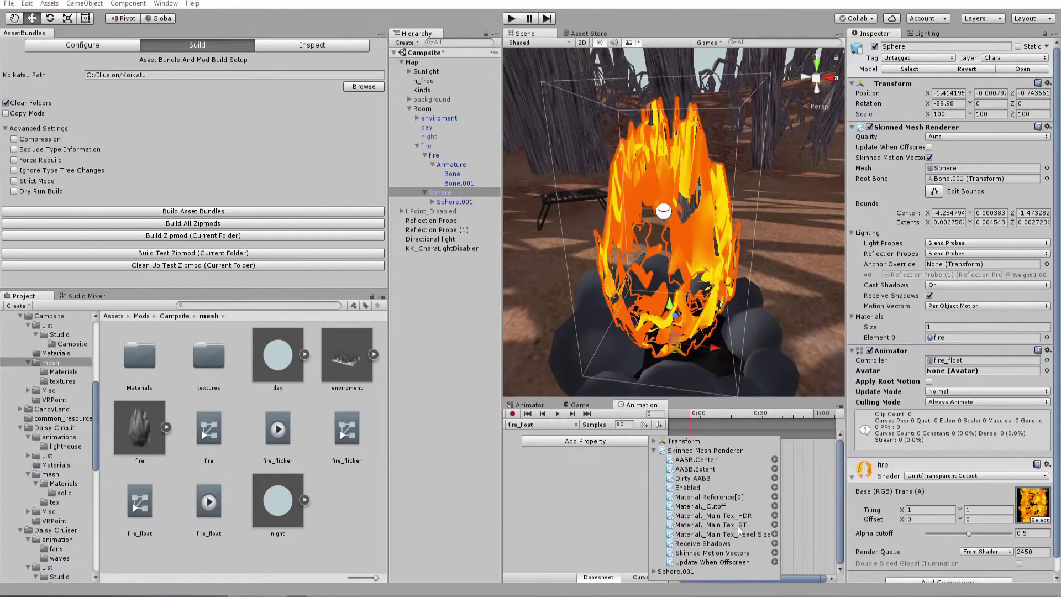
click(774, 524)
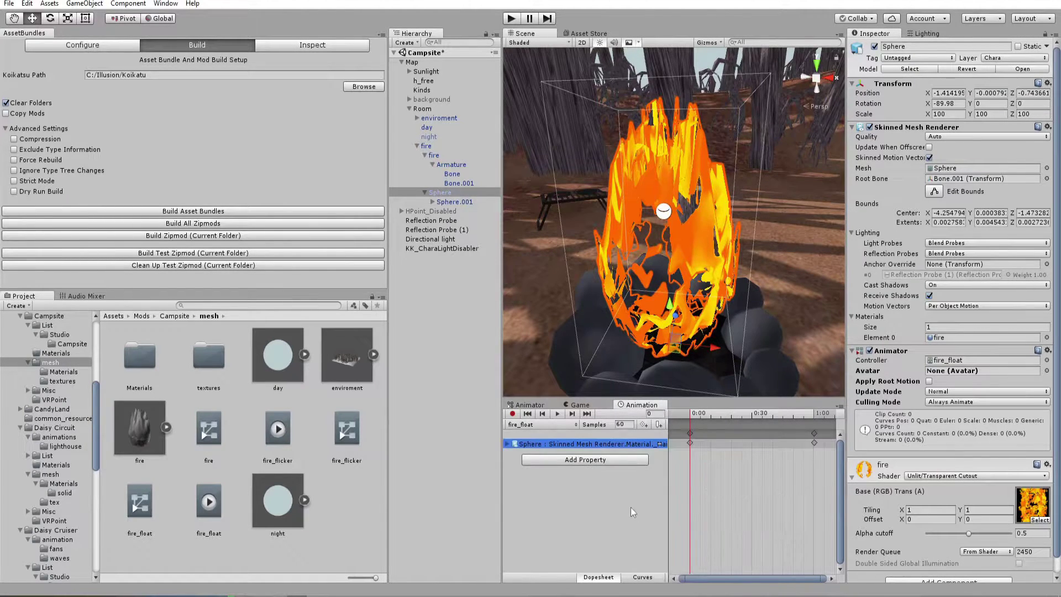
click(507, 443)
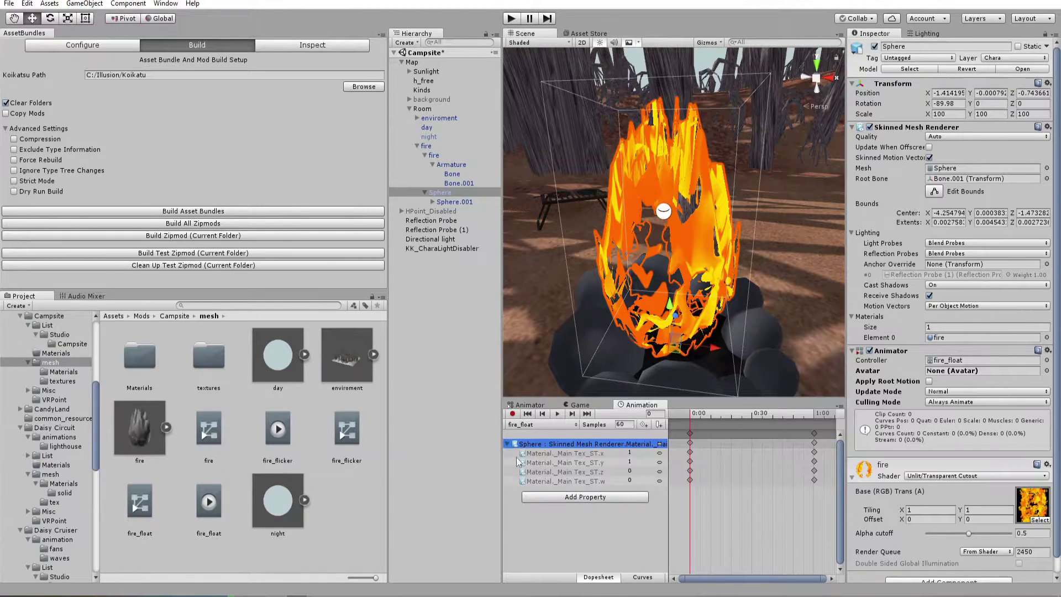
Try shifting the fire texture vertically with a Y offset of -1.28 on the material, and undo it.
scroll(894, 522, down, 1)
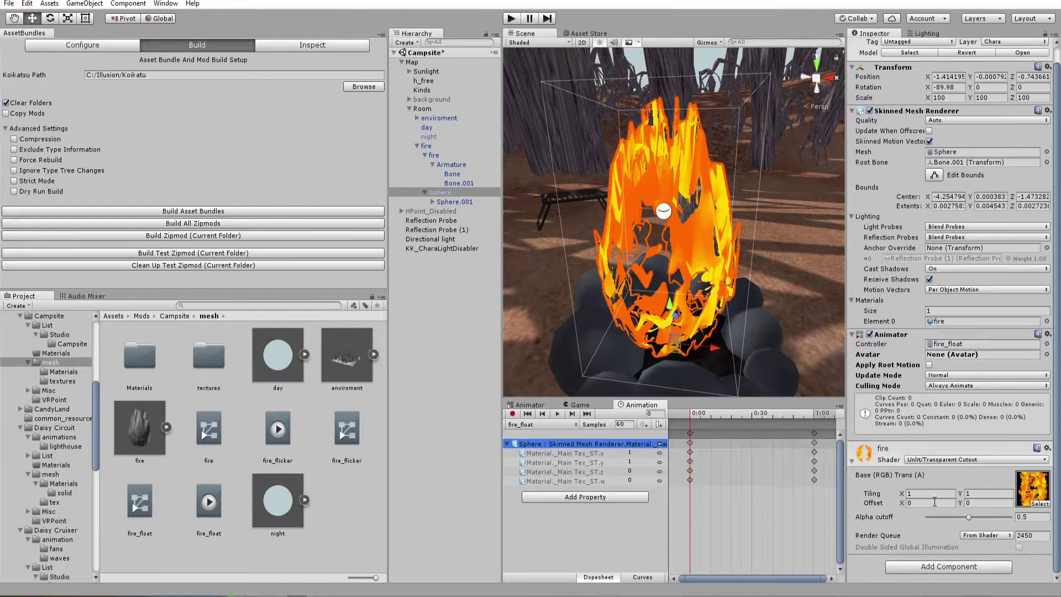
drag(958, 502, 935, 499)
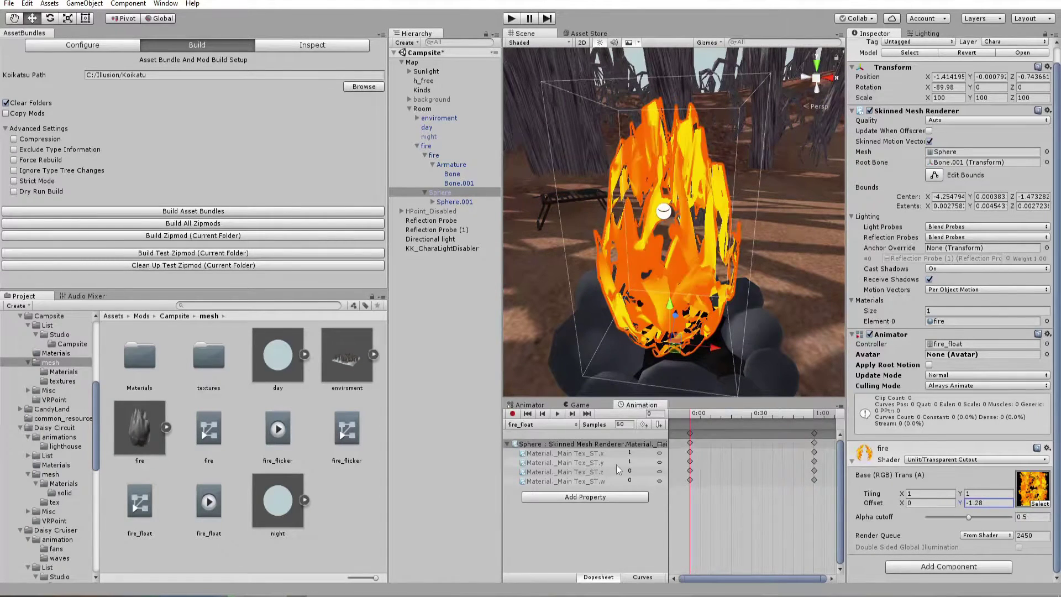
key(ctrl+z)
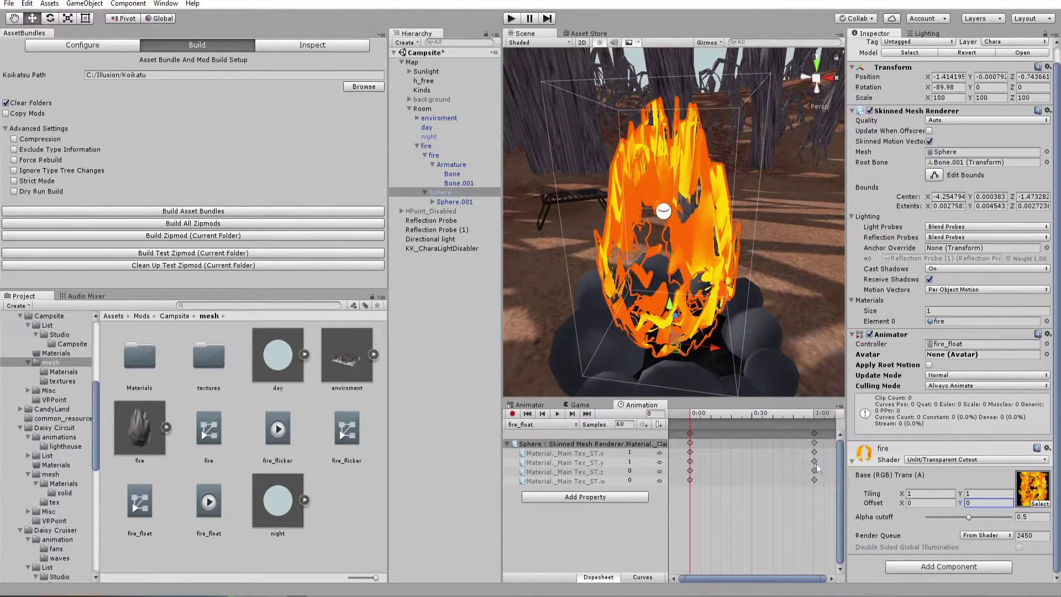
At the 1:00 keyframe, set Main Tex_ST.w to 1, scrub the timeline, and reverse the sign so the texture scrolls the opposite way.
drag(692, 416, 816, 415)
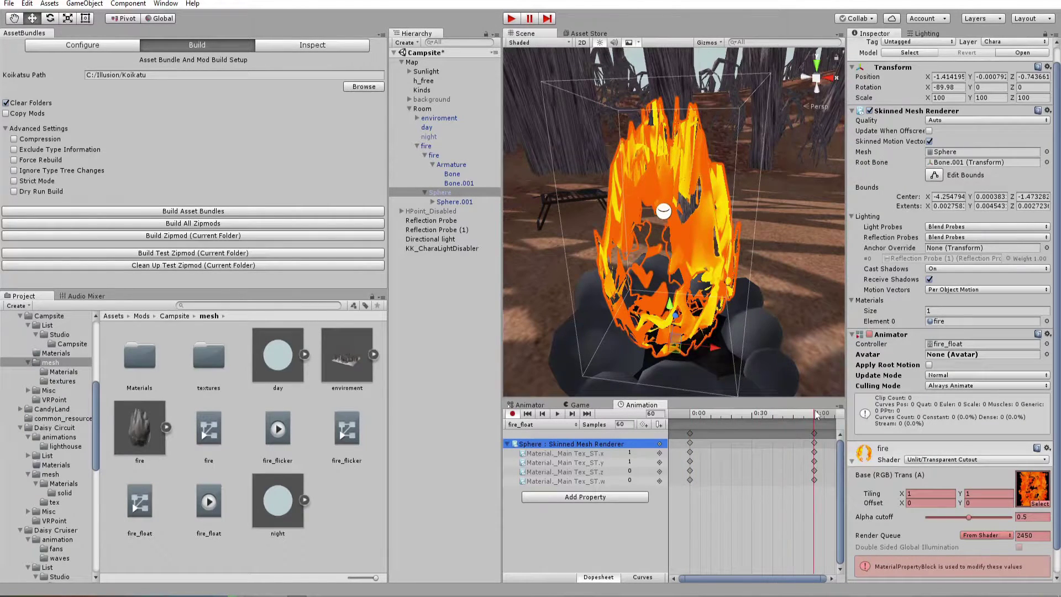
click(633, 481)
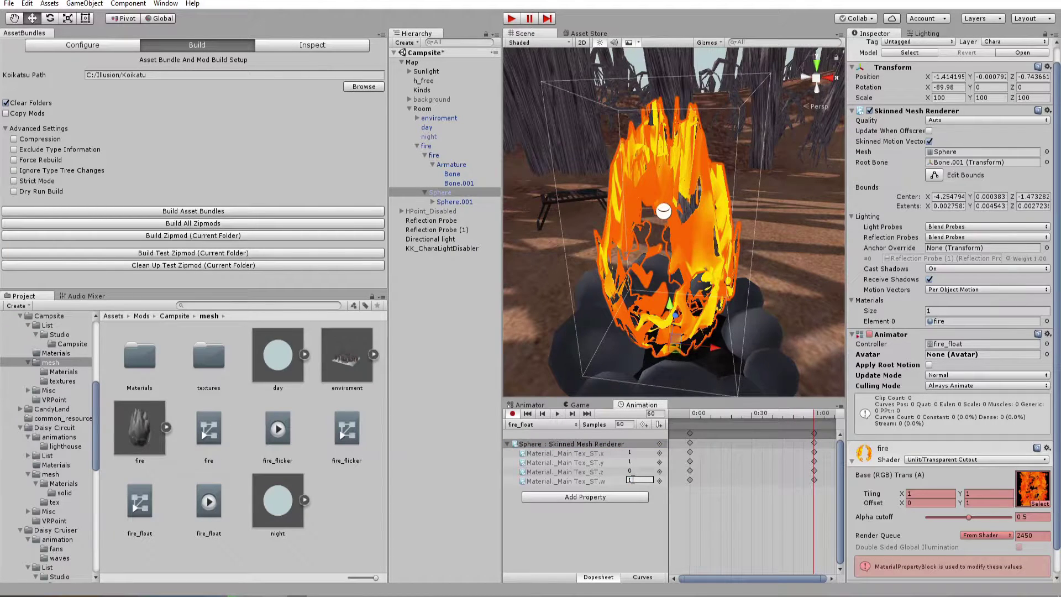
drag(814, 413, 726, 413)
drag(807, 418, 815, 420)
drag(816, 418, 679, 420)
Play the fire_float clip and examine the scrolling flame texture up close with the Sphere deselected.
click(557, 413)
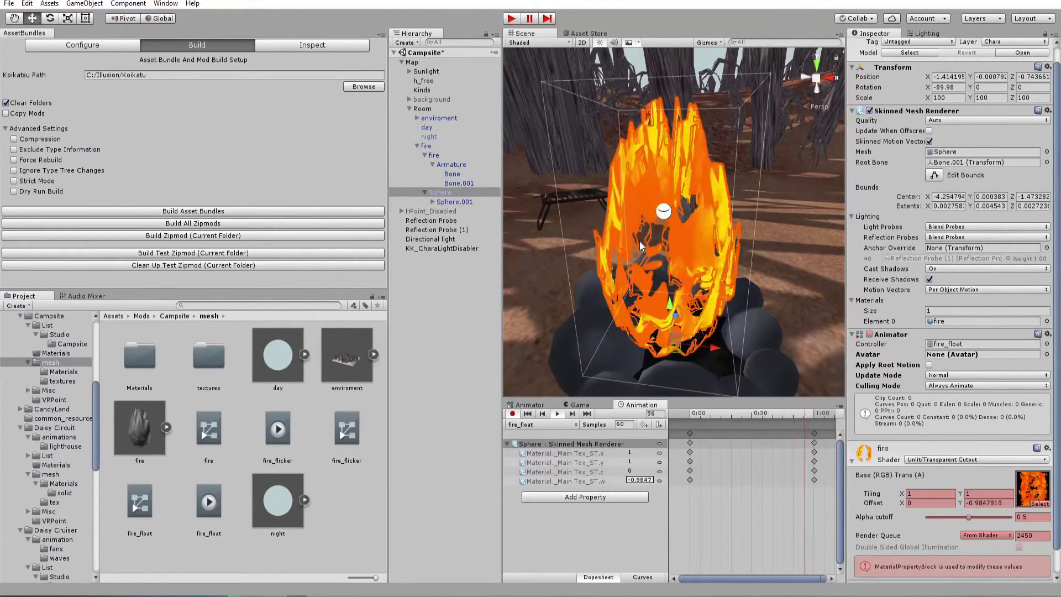
click(481, 407)
scroll(666, 249, down, 3)
middle_drag(667, 245, 666, 251)
scroll(667, 251, up, 5)
scroll(671, 221, down, 3)
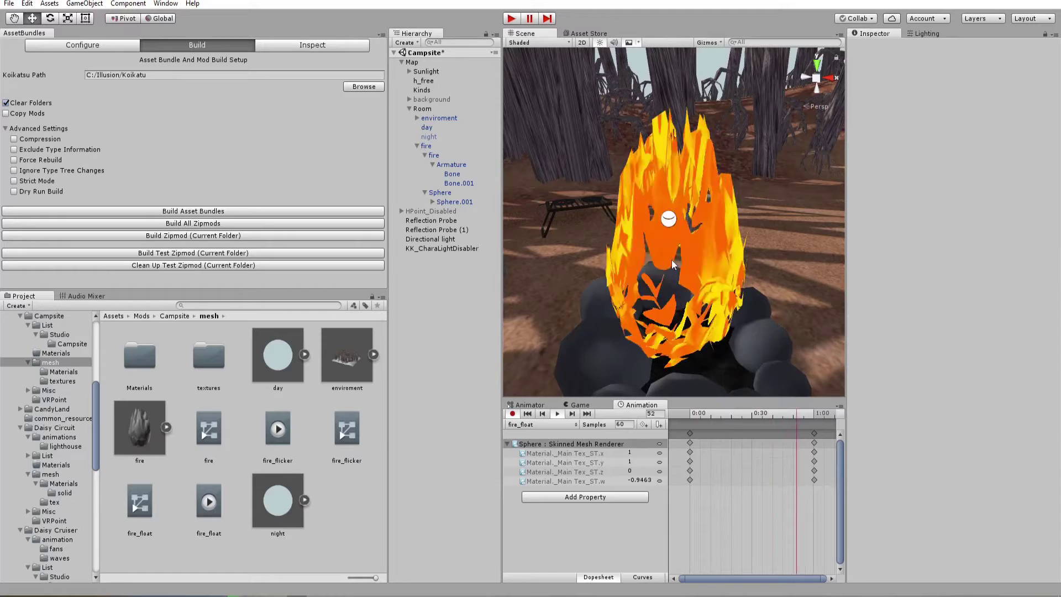
click(561, 418)
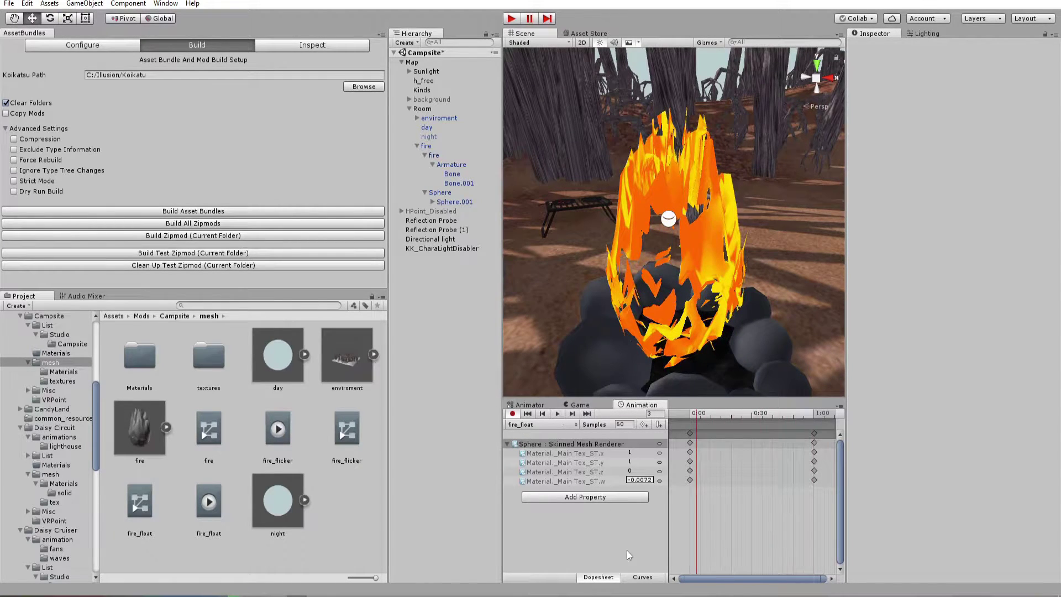
Select all keys of the fire_float clip in the curve view and make both tangents Linear.
click(641, 577)
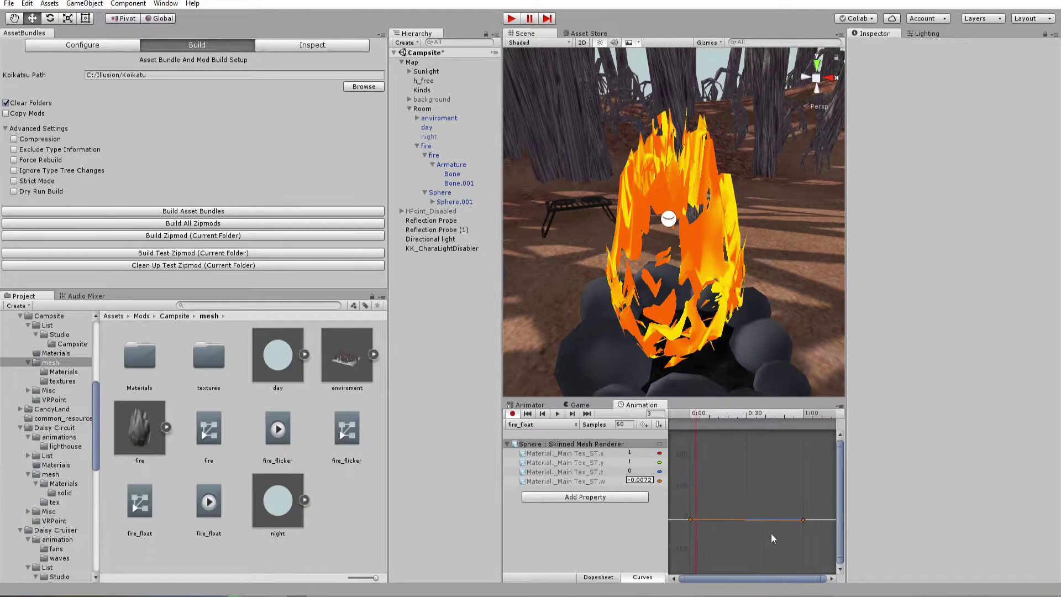
drag(794, 546, 682, 499)
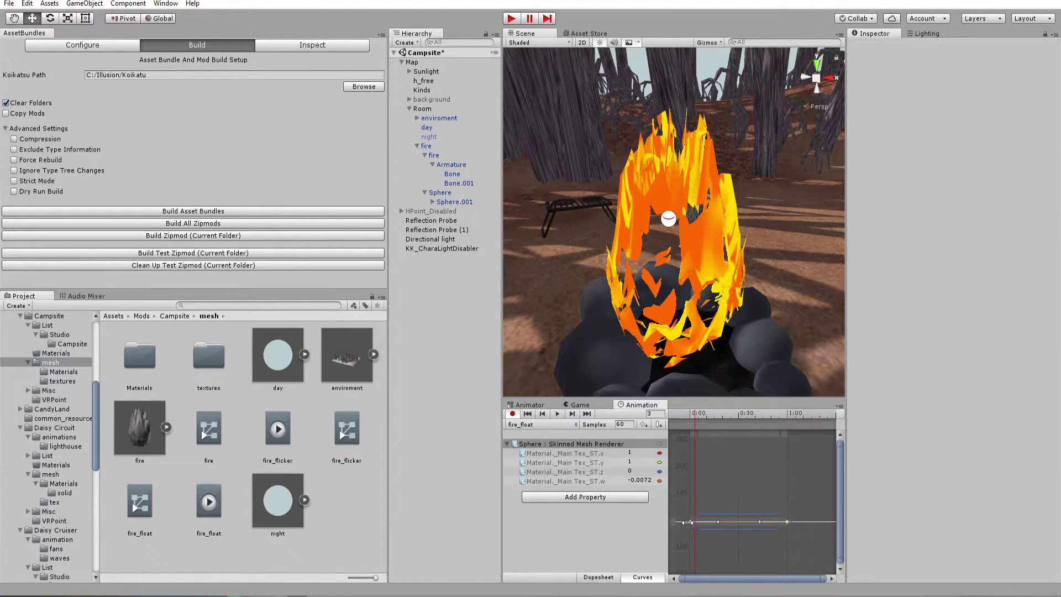
right_click(688, 522)
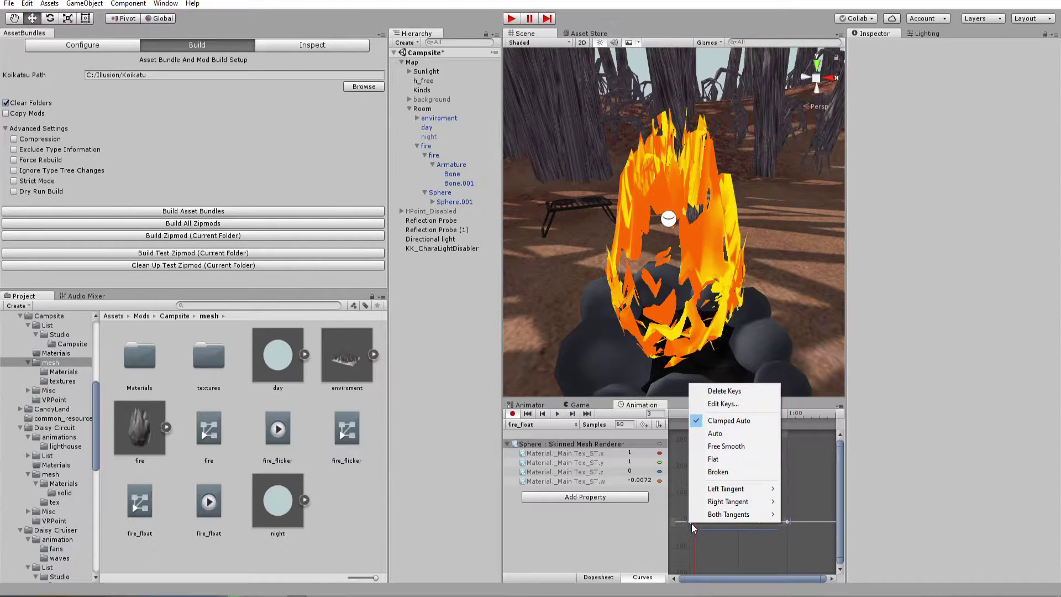
mouse_move(726, 515)
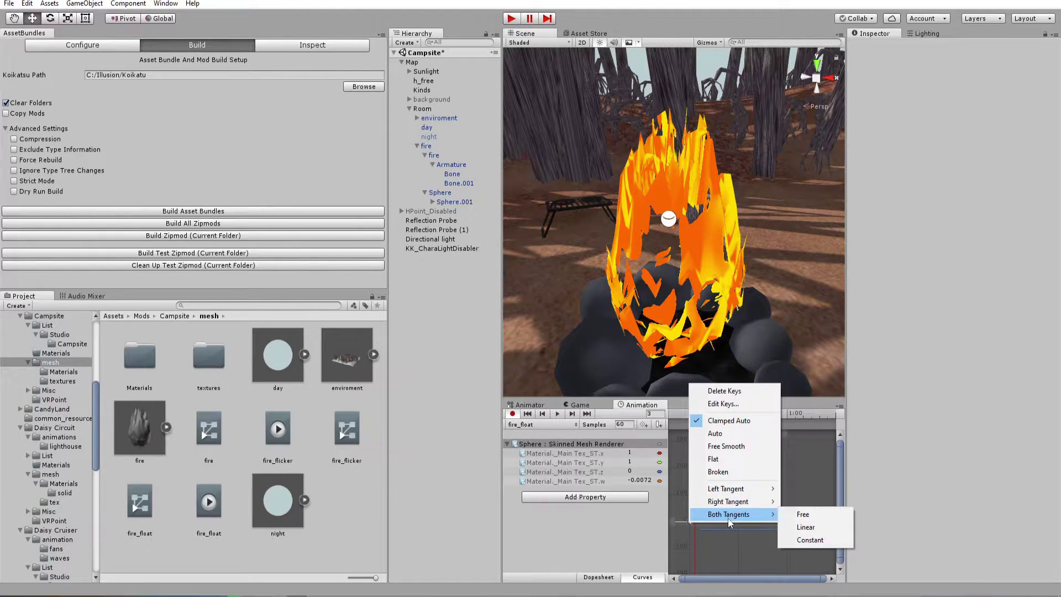
click(805, 526)
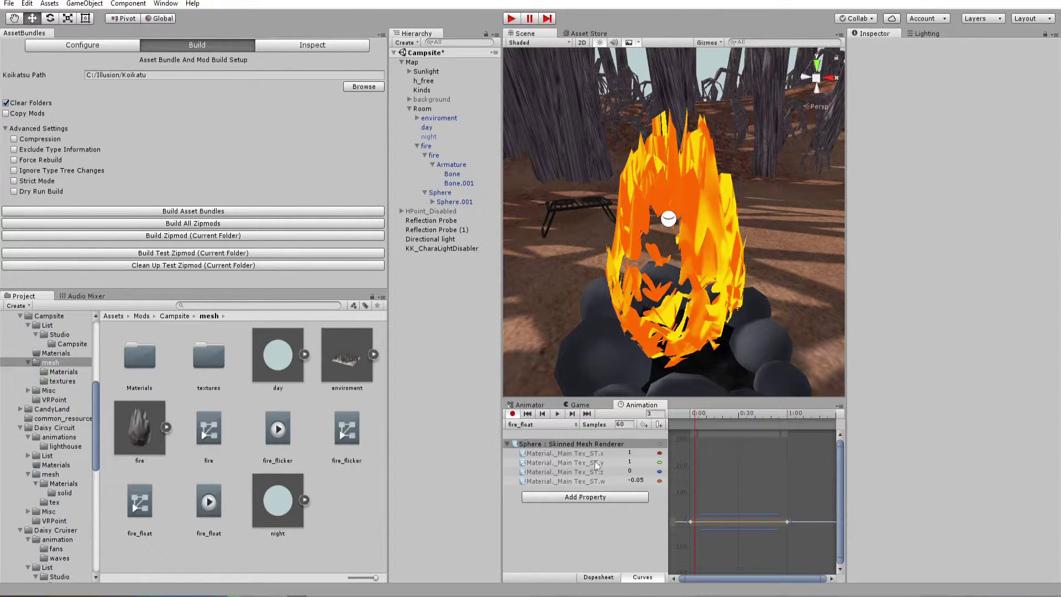
Return to the dopesheet and play fire_float from the first frame to check the flame's constant scrolling speed.
click(600, 577)
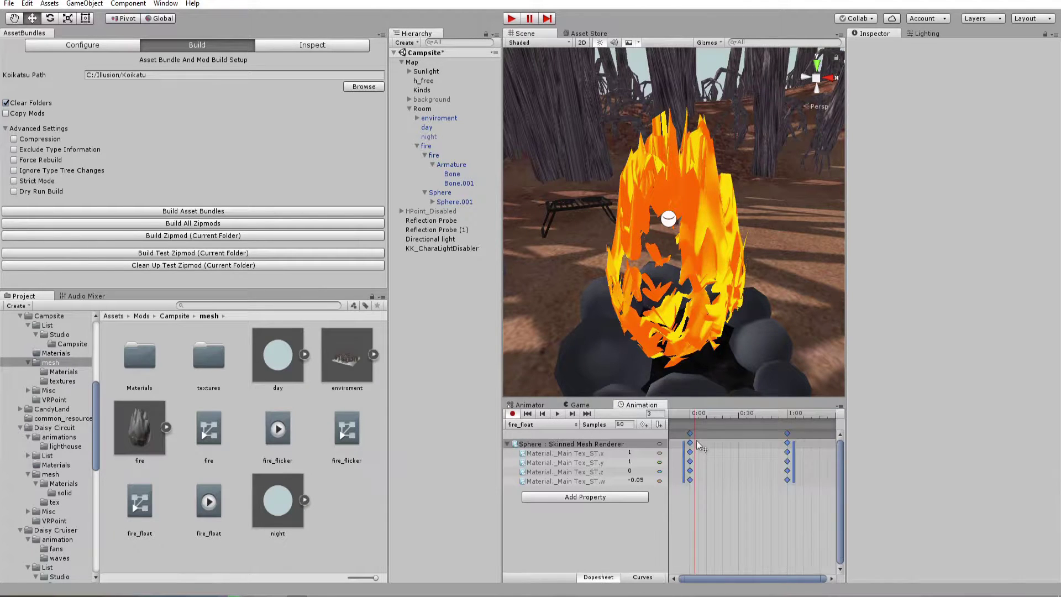
click(689, 416)
click(557, 417)
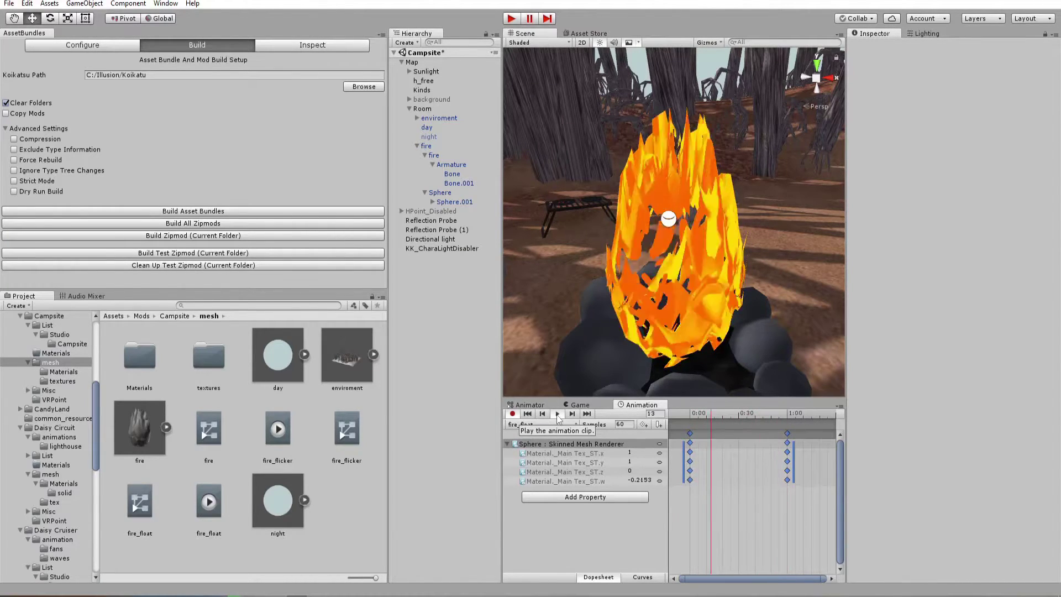
scroll(678, 240, up, 2)
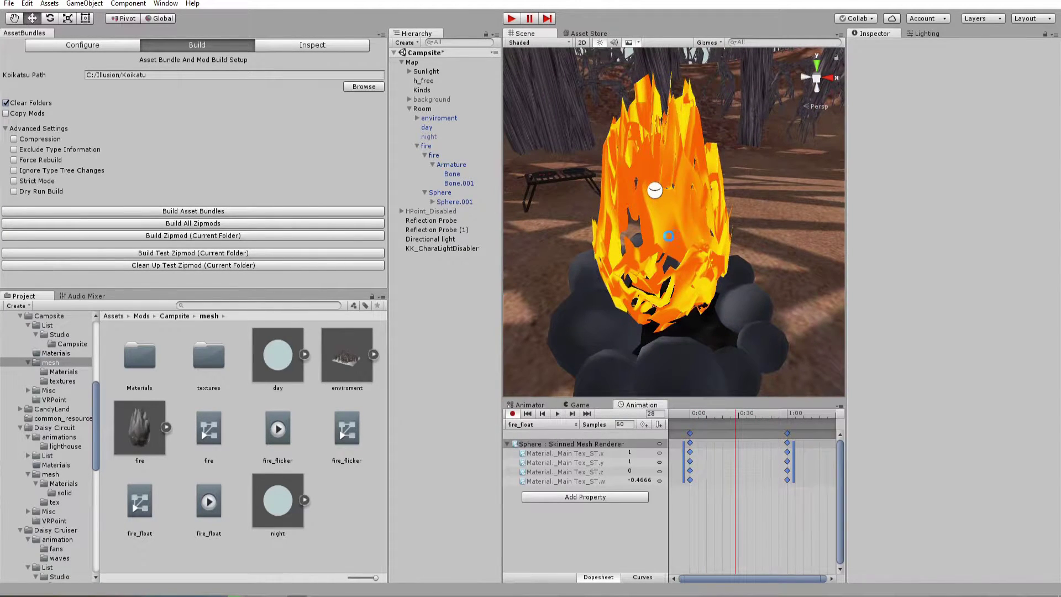
scroll(649, 200, down, 5)
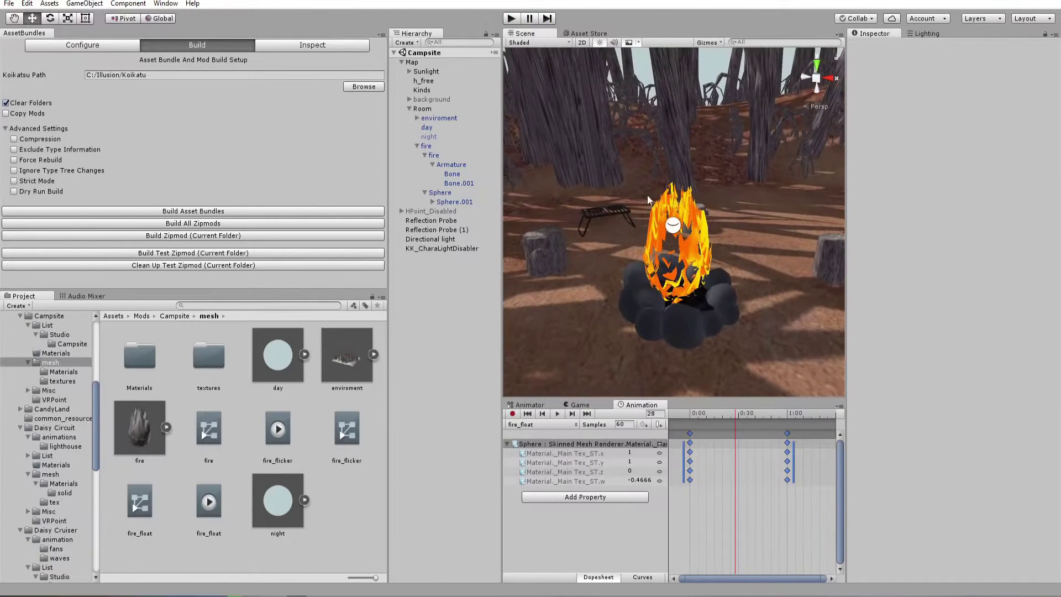
Run the scene in Play mode and examine the campfire's flicker and float animations together.
click(509, 18)
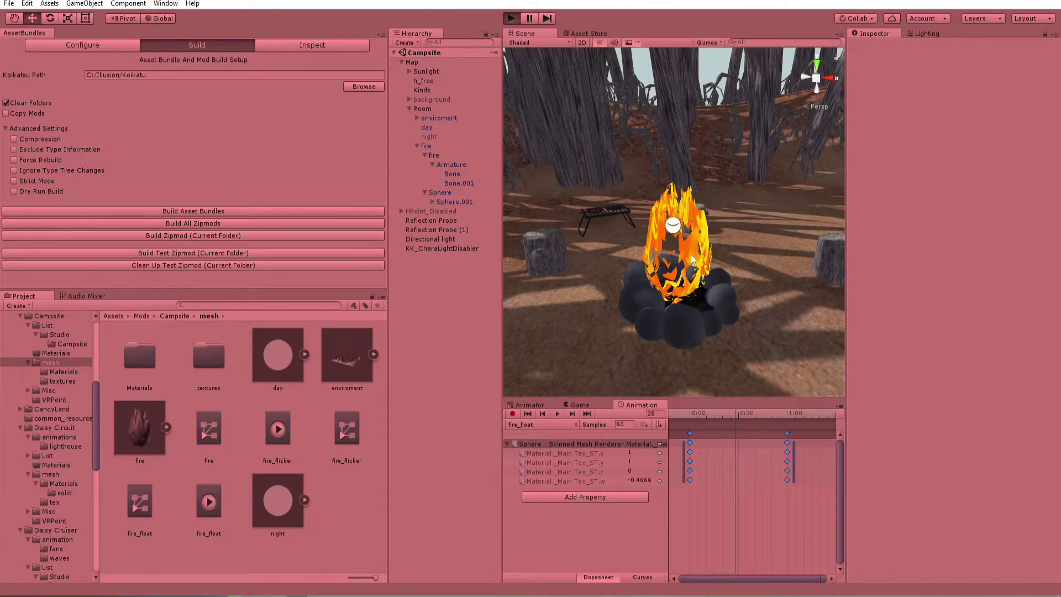
alt+drag(691, 257, 689, 280)
right_drag(688, 280, 687, 284)
key(w)
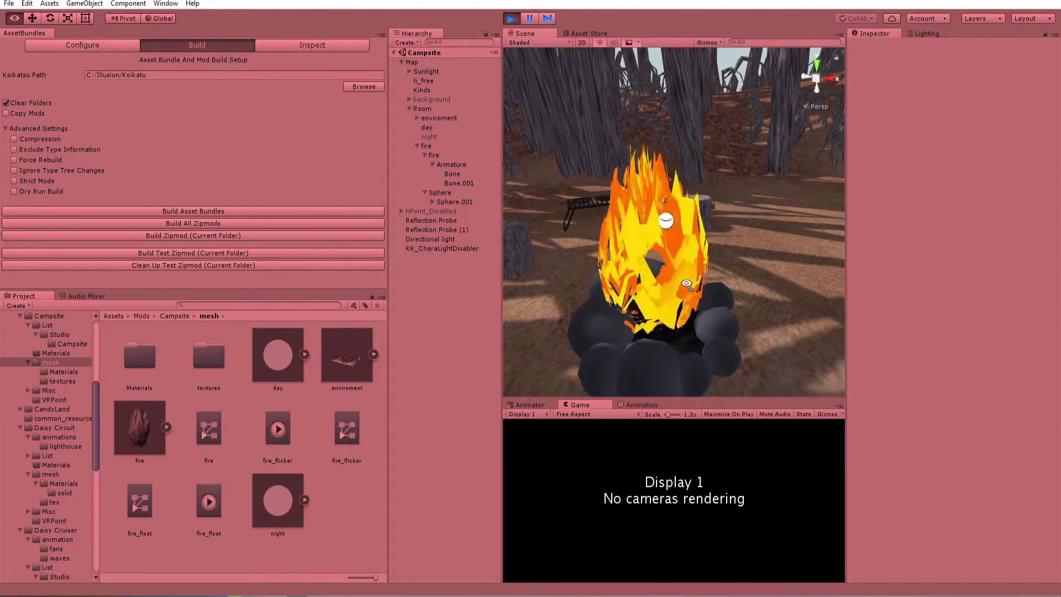
alt+scroll(687, 284, down, 4)
Exit Play mode and enable Loop Time on the fire_float animation clip.
click(512, 18)
click(210, 510)
click(933, 83)
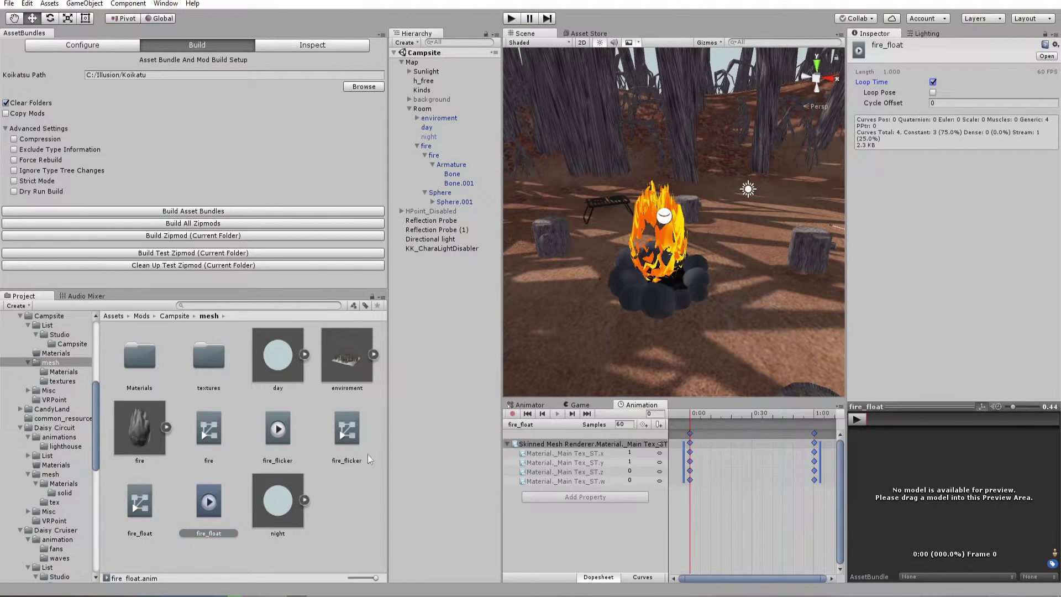
Examine the looping campfire animation in Play mode from several angles and distances, and return to edit mode.
right_drag(649, 277, 636, 288)
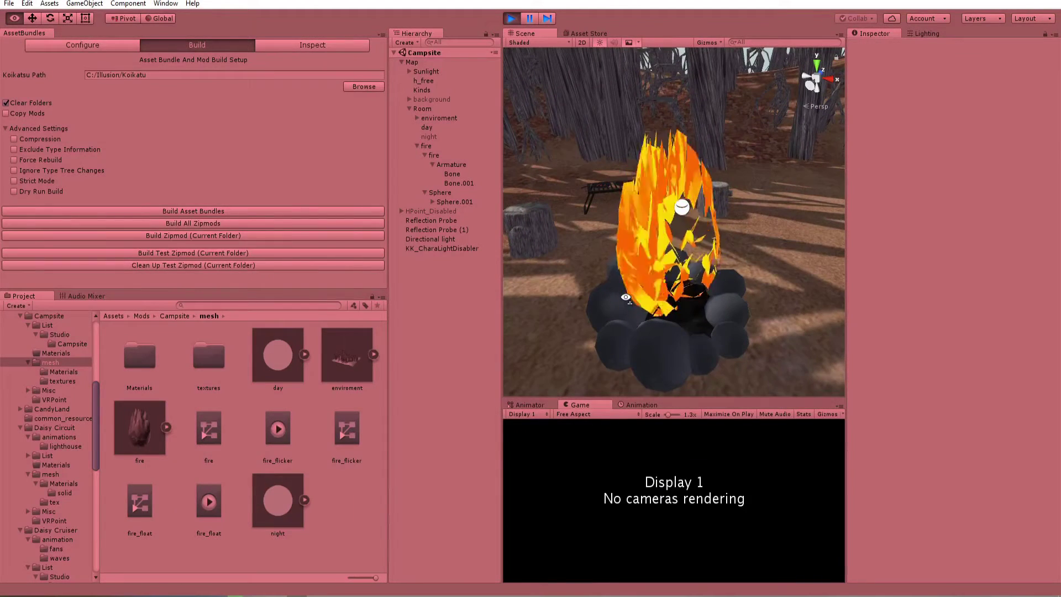
right_drag(626, 297, 624, 294)
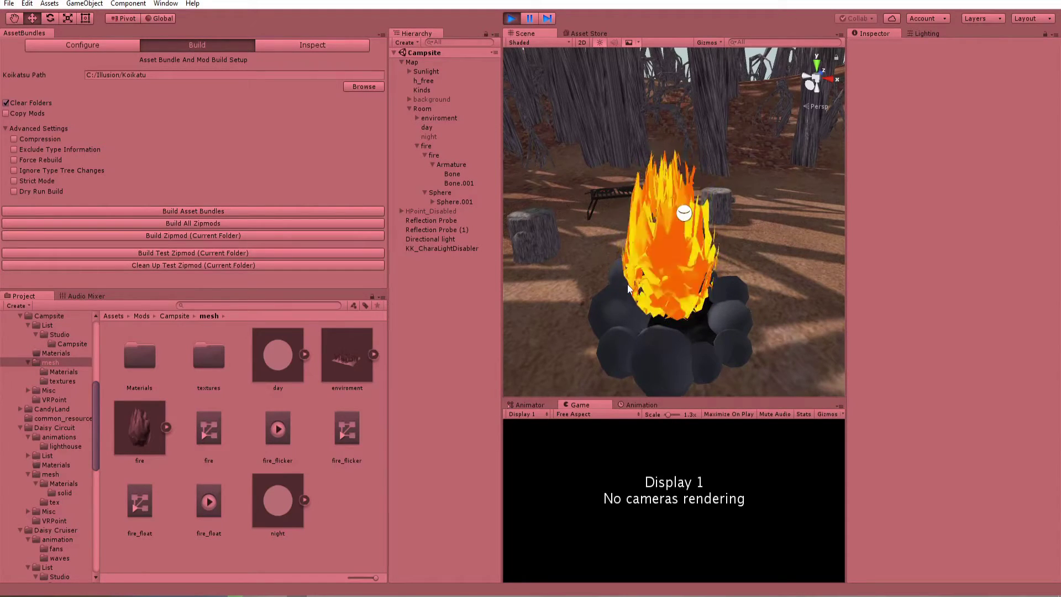
alt+drag(626, 284, 837, 304)
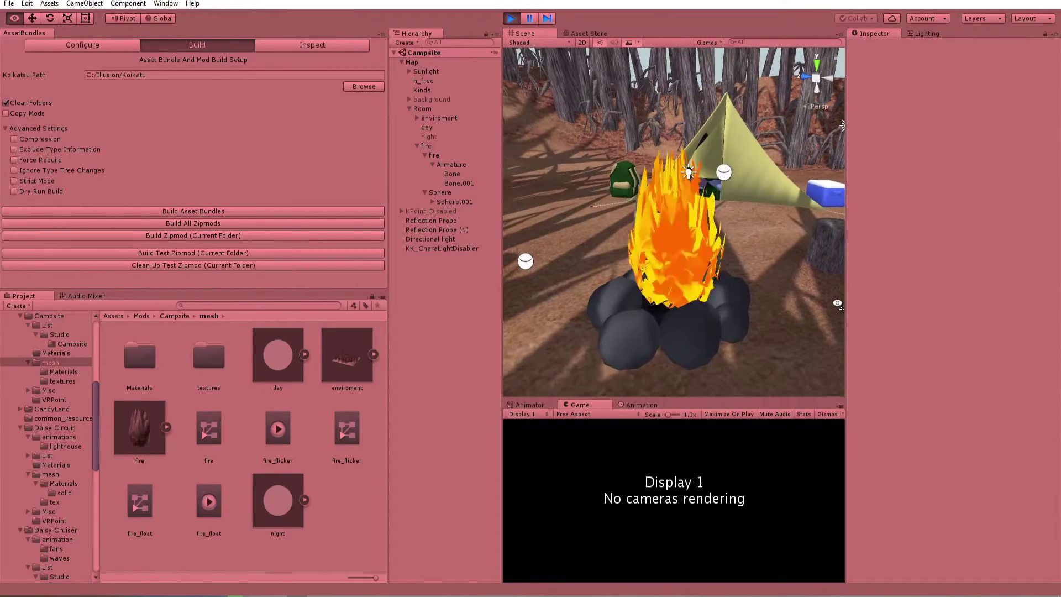
scroll(835, 302, down, 3)
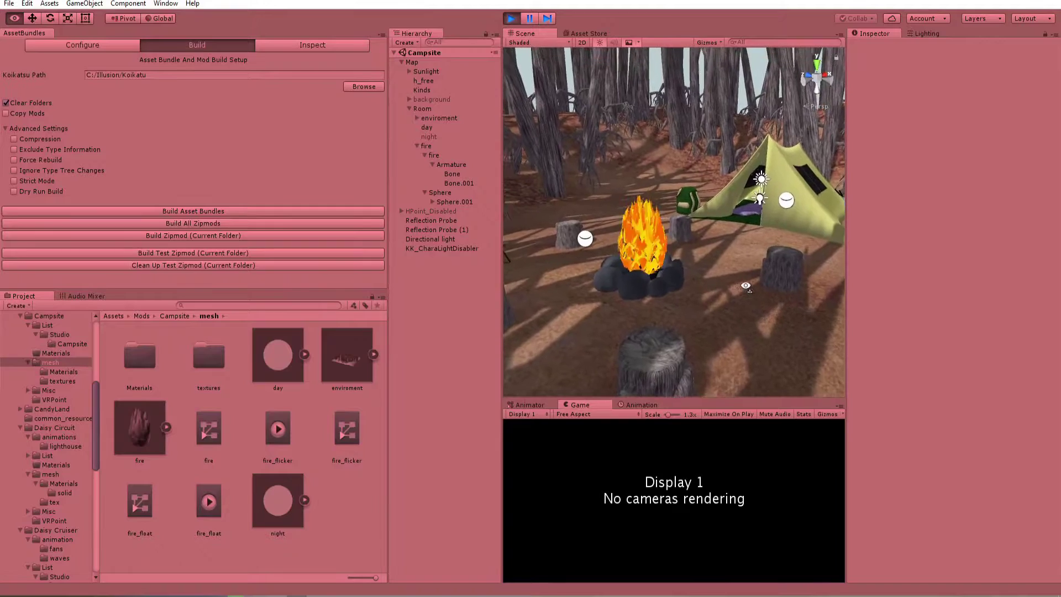
alt+drag(730, 284, 700, 278)
key(w)
right_drag(674, 277, 655, 291)
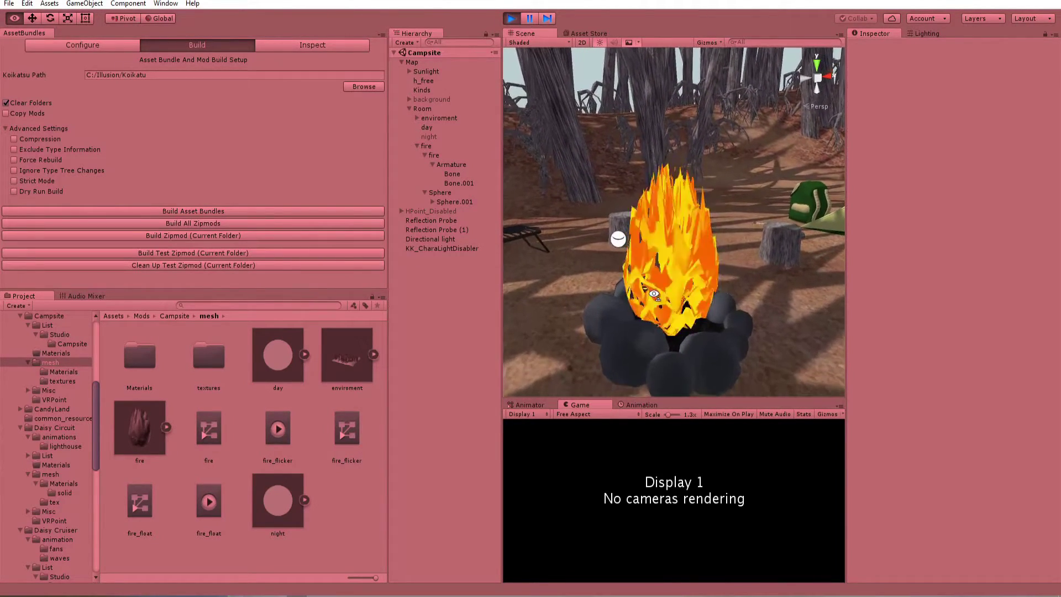
alt+drag(656, 293, 653, 299)
key(w)
right_drag(652, 297, 741, 289)
key(s)
key(s)
key(w)
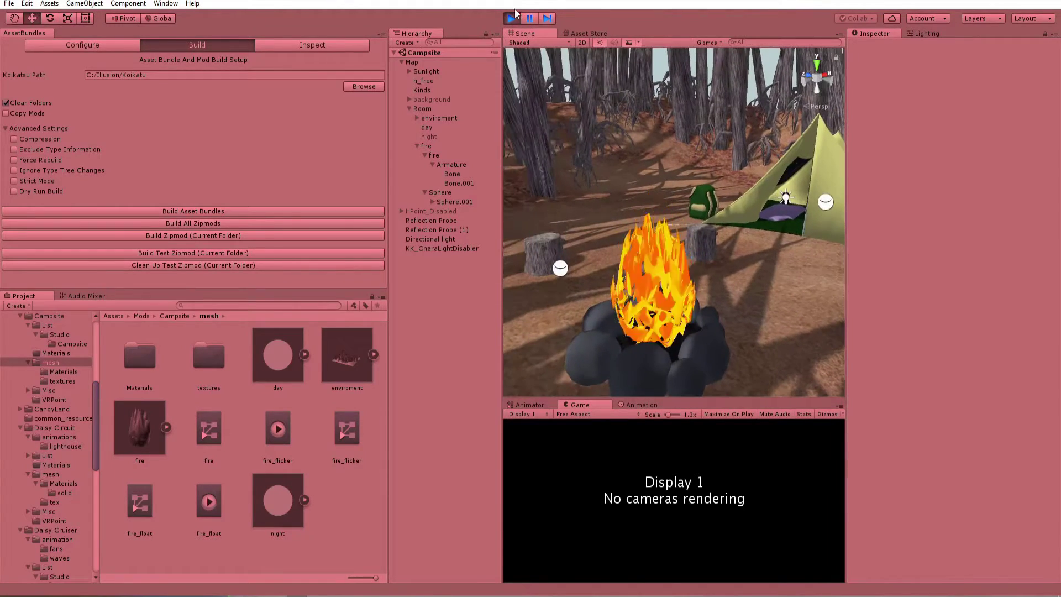
click(514, 18)
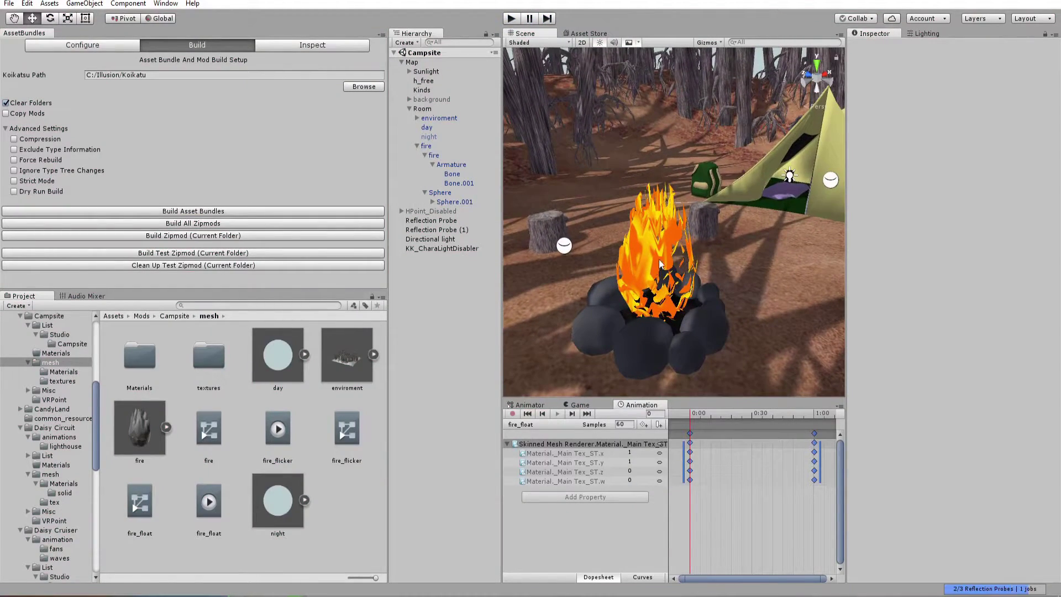
right_drag(640, 255, 652, 258)
key(s)
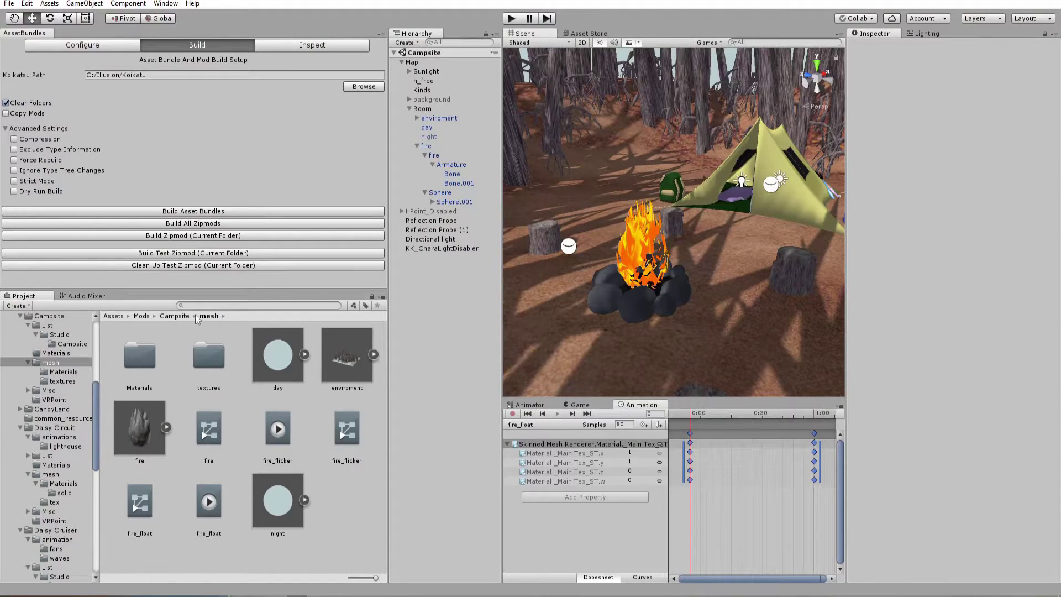
Open the flame texture from the Campsite mesh textures folder in the image editor.
click(194, 316)
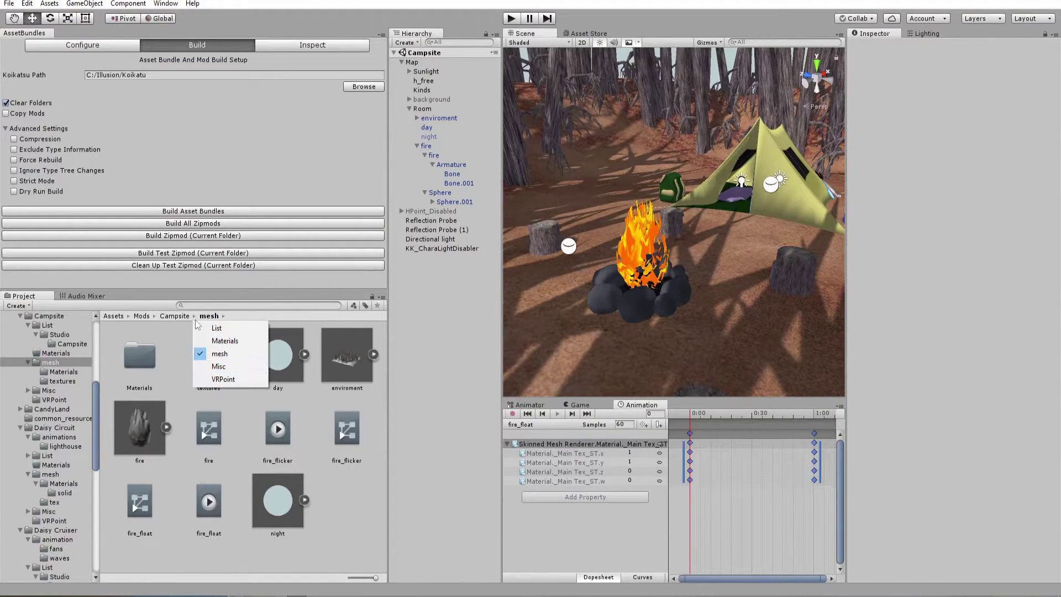
click(204, 358)
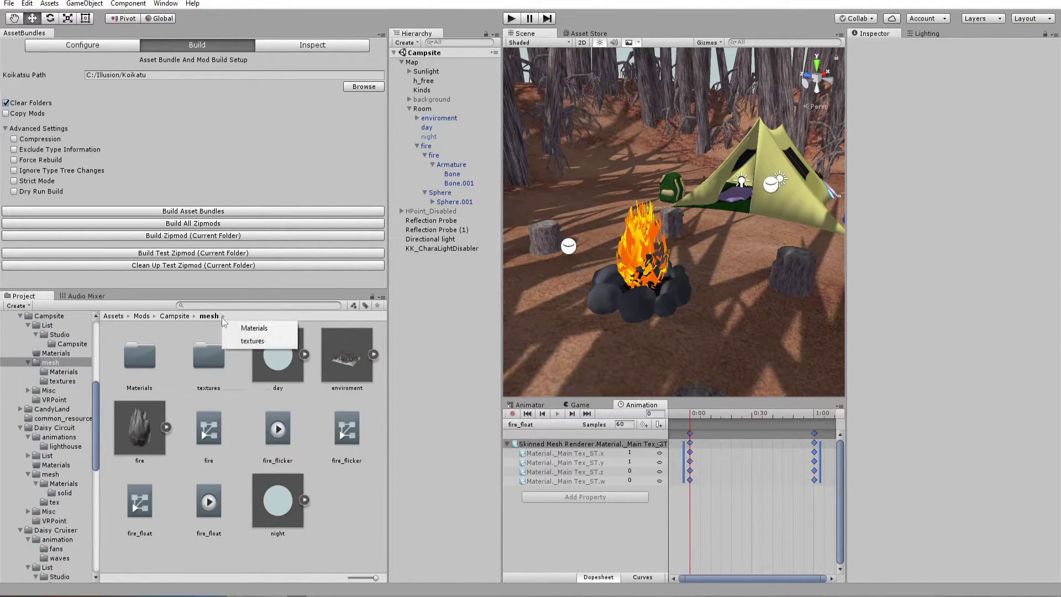
double_click(201, 368)
double_click(345, 421)
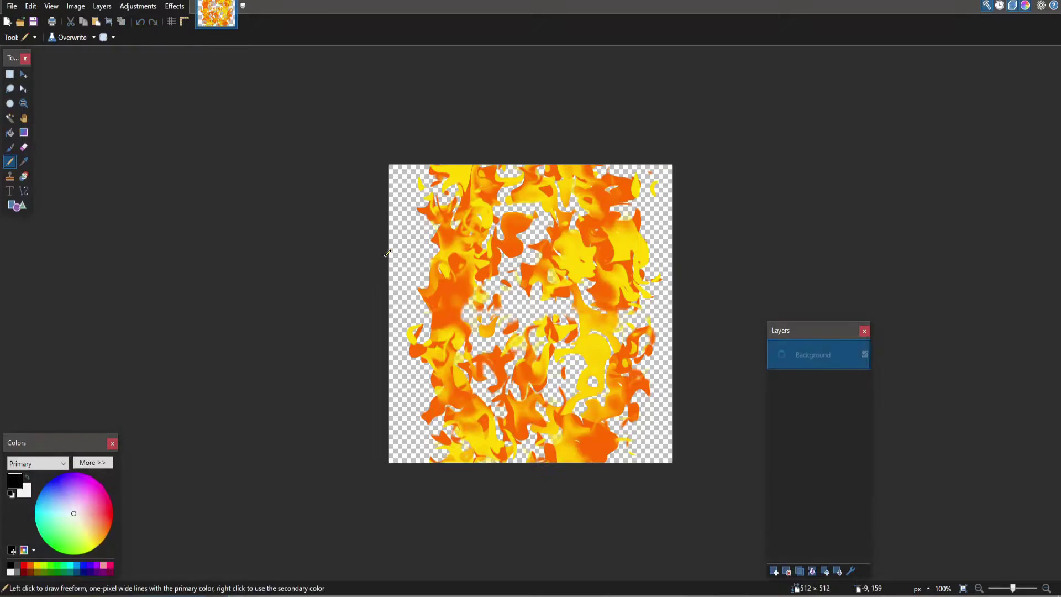
Shift the flame texture's red hue to 22 with the Color Mixer adjustment and save the image.
ctrl+scroll(522, 248, up, 2)
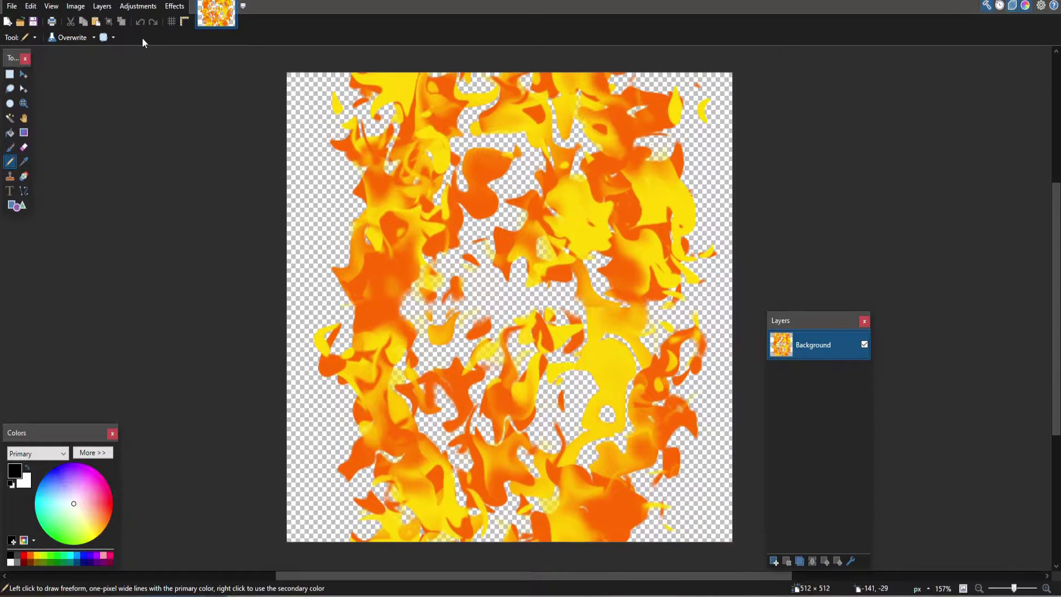
click(138, 6)
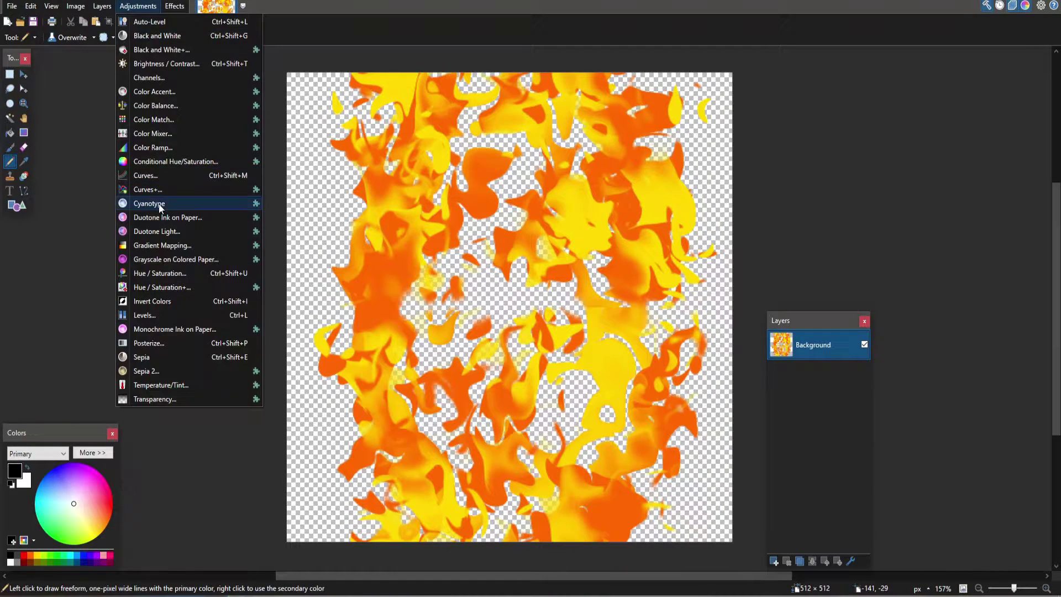
click(148, 276)
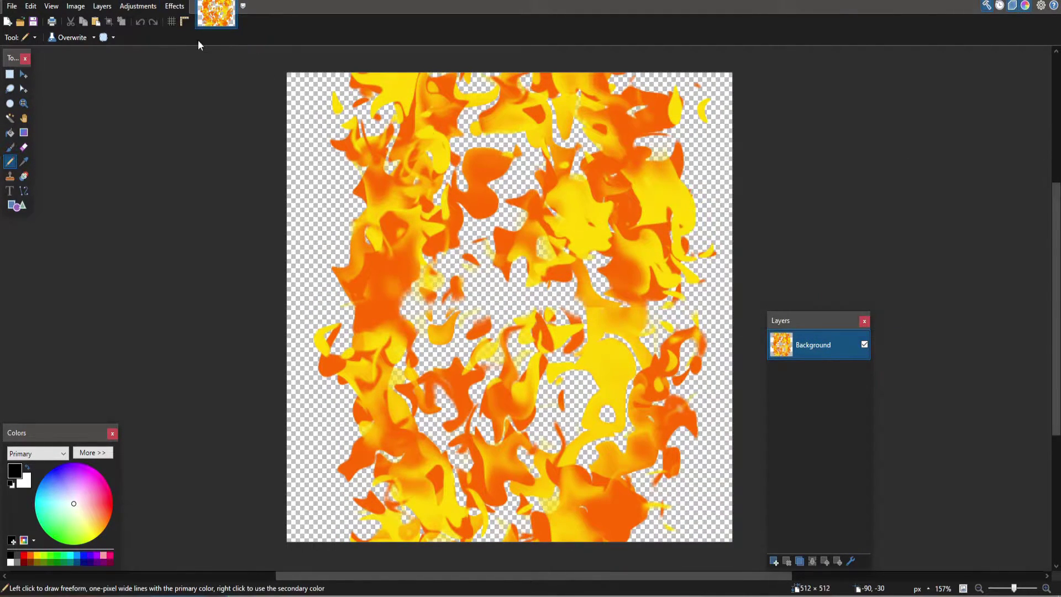
click(138, 6)
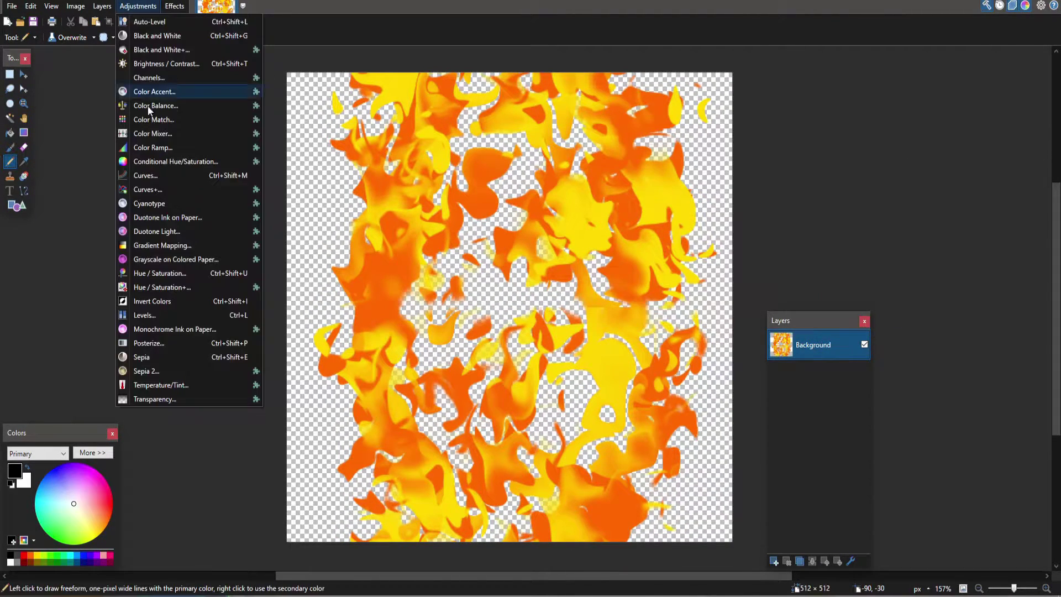
click(154, 133)
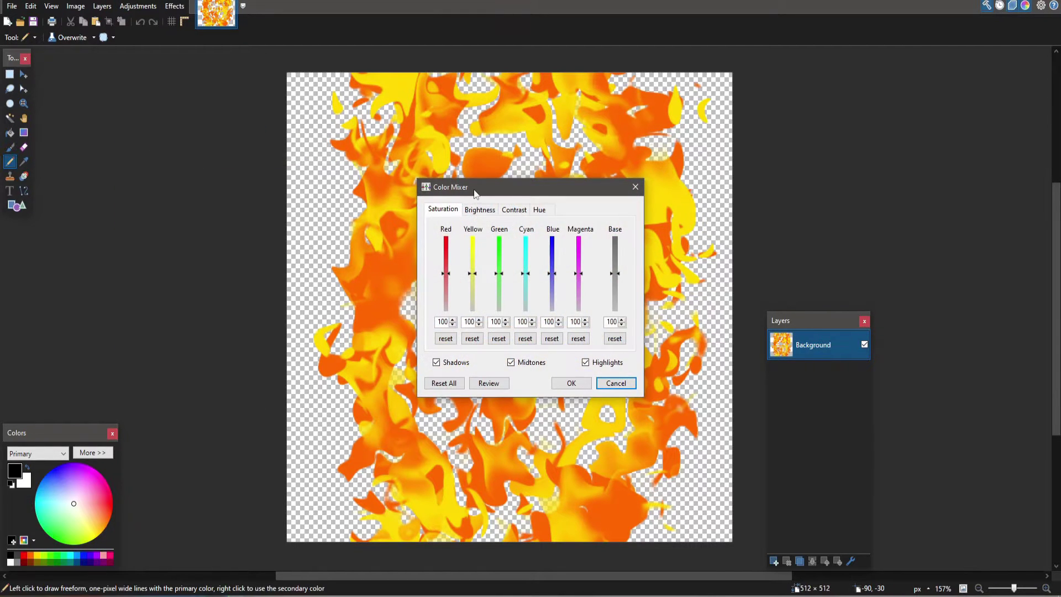
drag(479, 188, 761, 189)
click(821, 205)
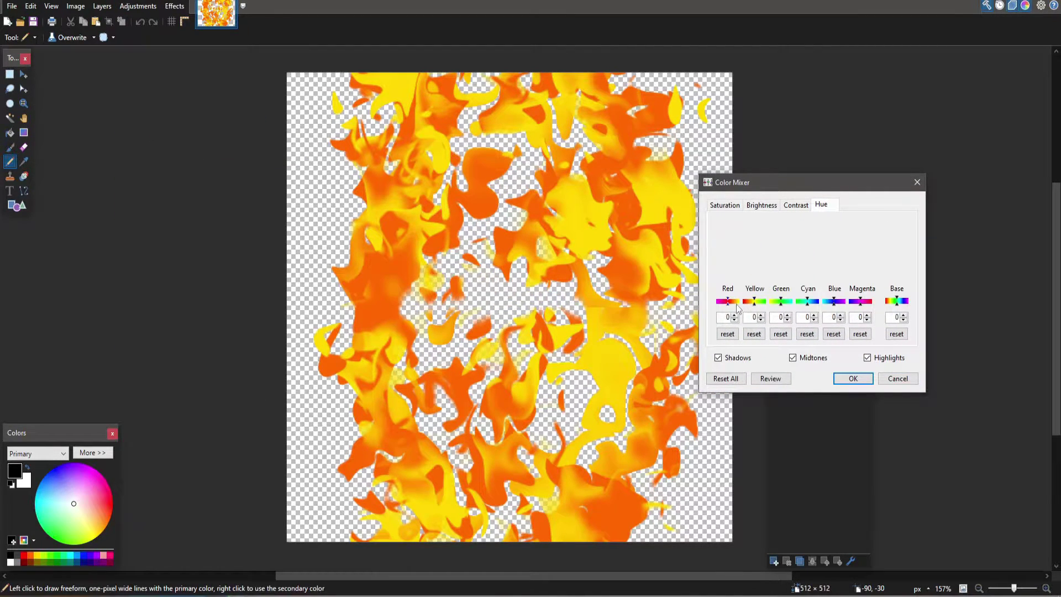
drag(729, 305, 733, 310)
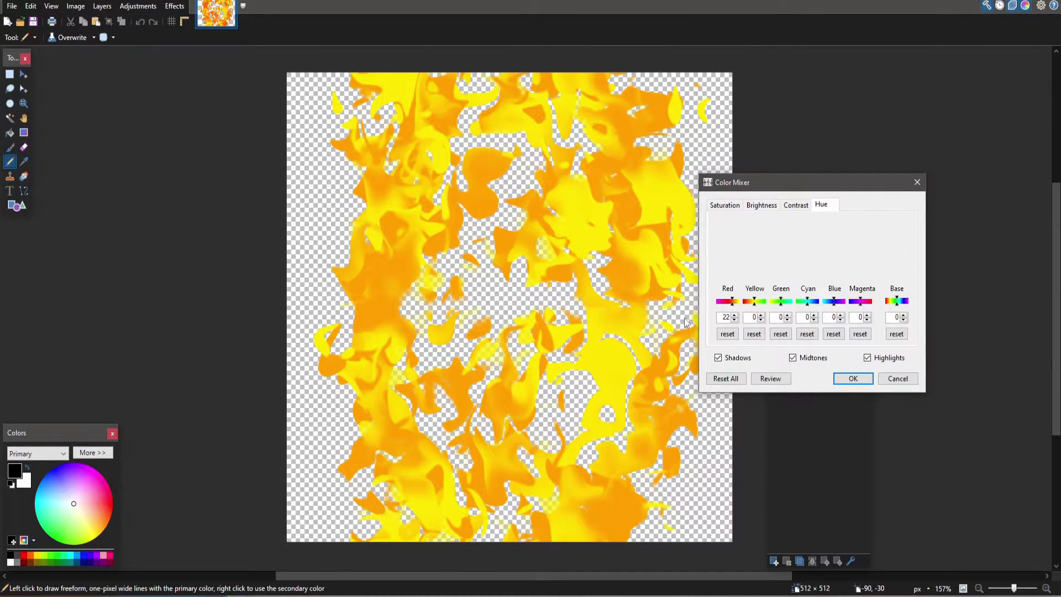
click(851, 378)
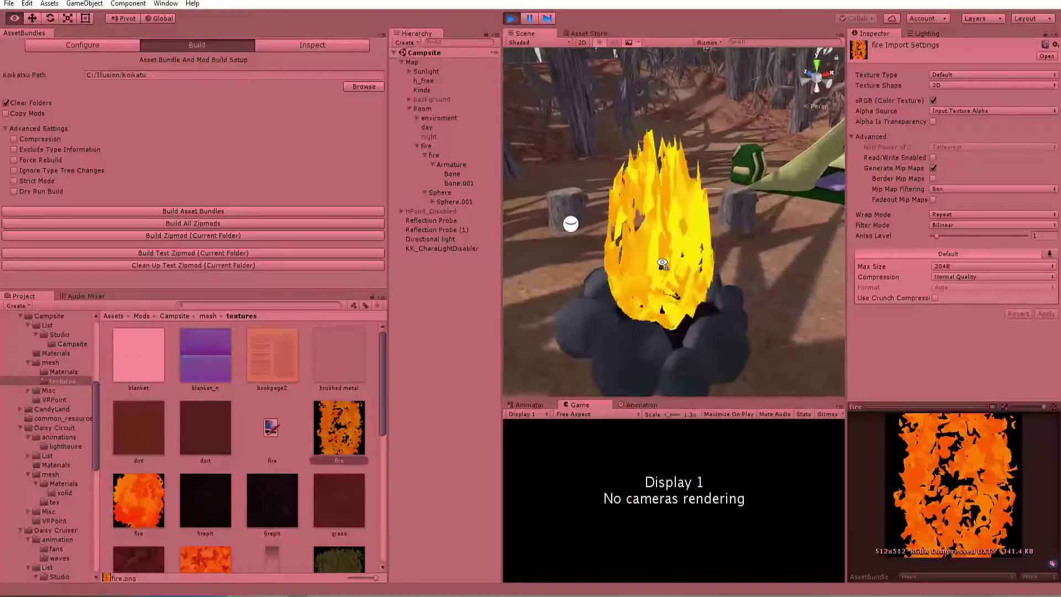
key(s)
Return to the Unity scene and add a point light under the campfire's Sphere object.
right_drag(661, 263, 625, 269)
key(ctrl+p)
click(455, 202)
right_click(456, 205)
mouse_move(536, 343)
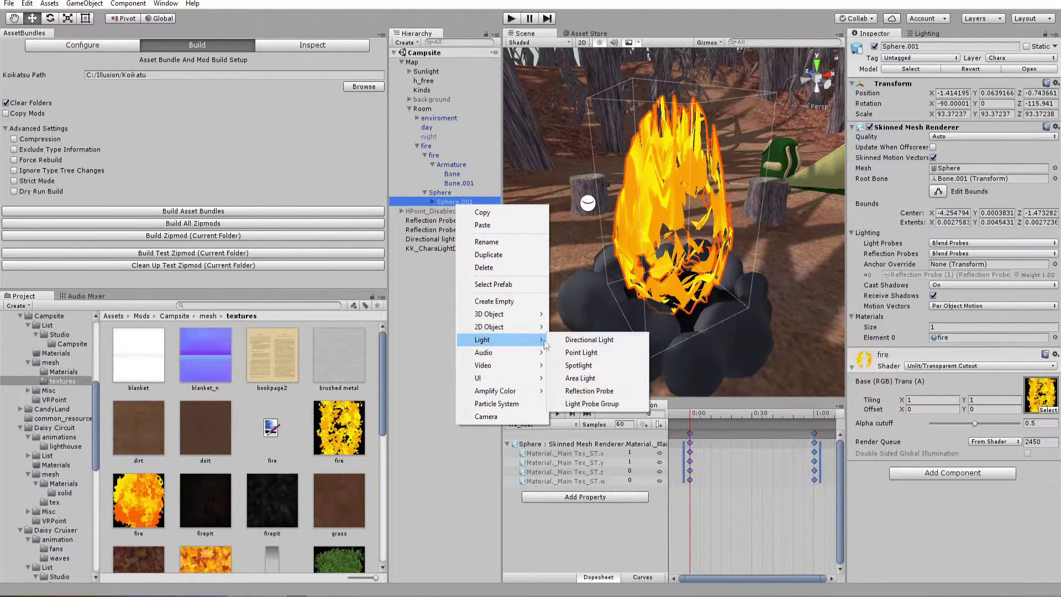
click(575, 353)
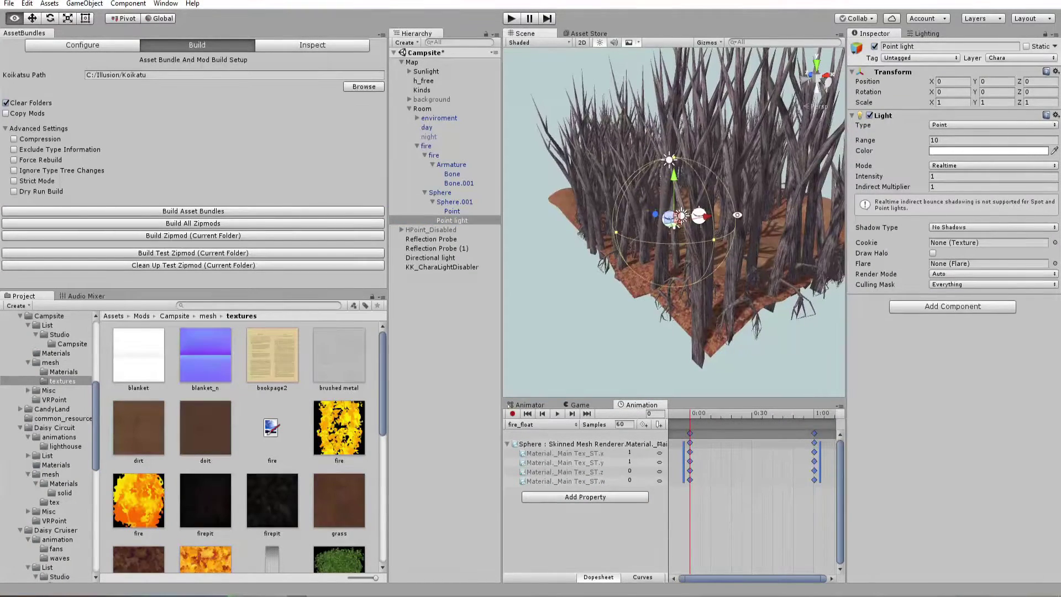
alt+right_drag(736, 217, 795, 221)
alt+drag(795, 221, 353, 183)
alt+right_drag(354, 183, 389, 230)
right_drag(743, 226, 774, 232)
key(w)
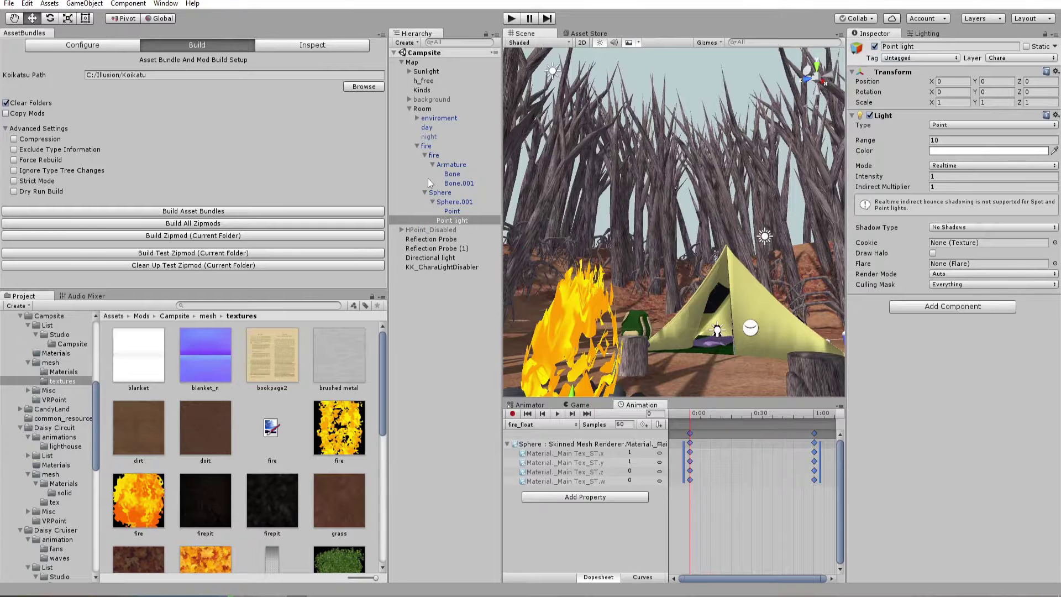
click(428, 319)
right_drag(717, 273, 672, 275)
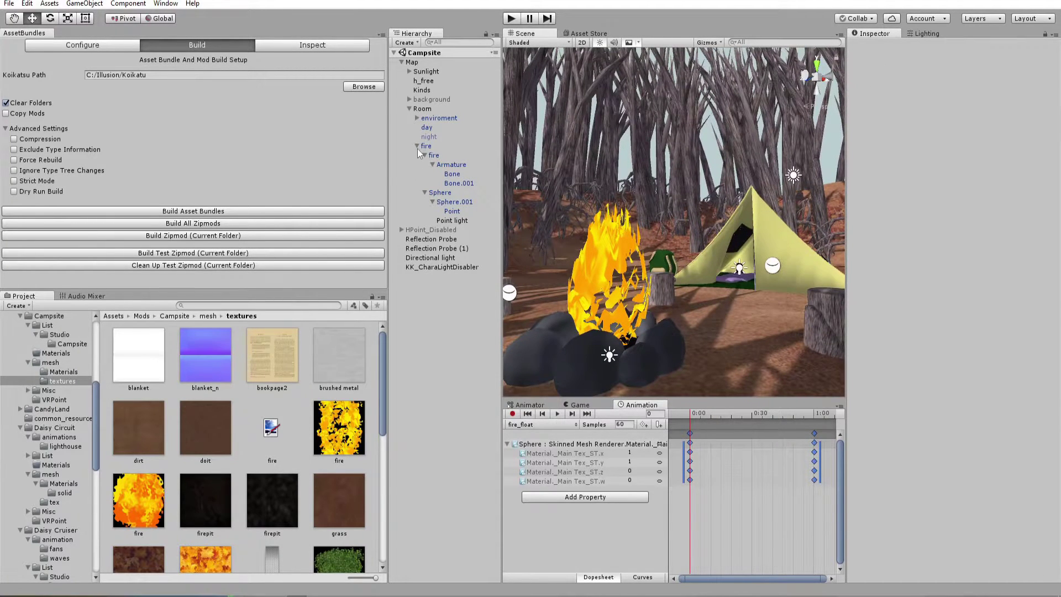
Deactivate the day sky object and activate the night sky object in the Room group.
click(426, 127)
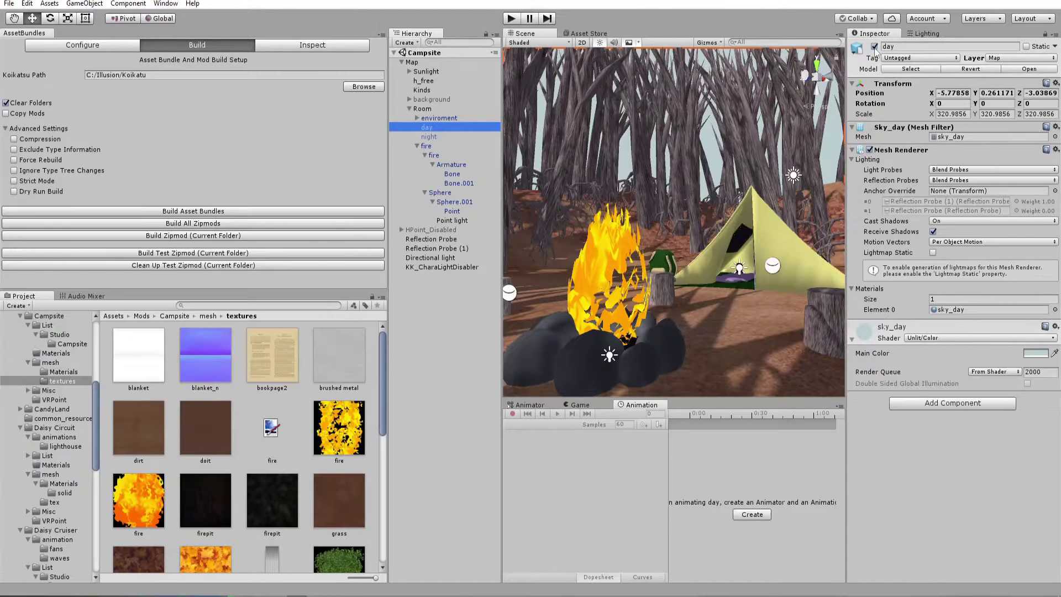
click(874, 47)
click(436, 138)
click(874, 47)
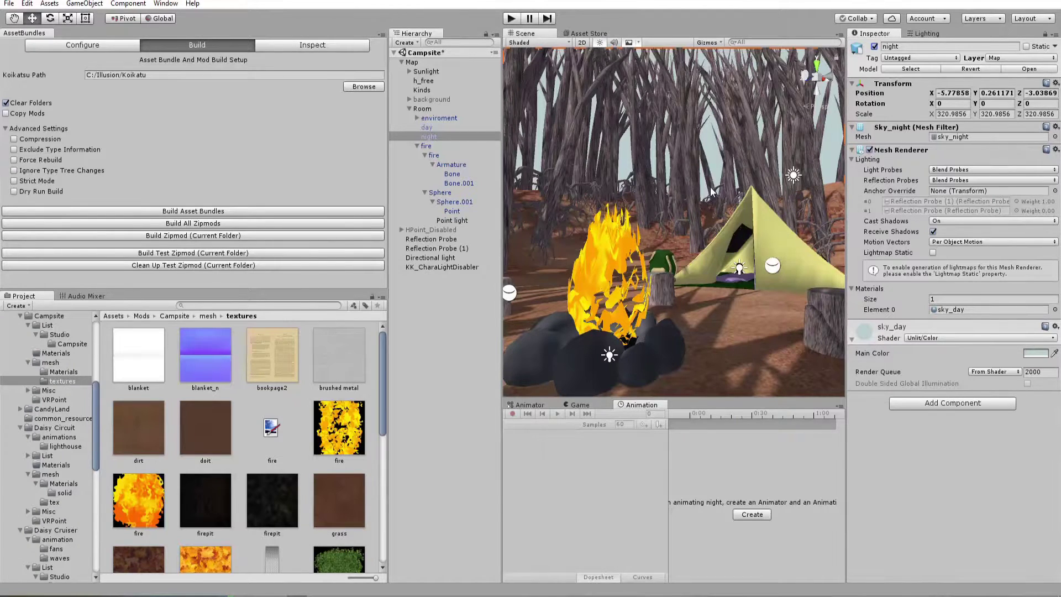
scroll(834, 254, down, 2)
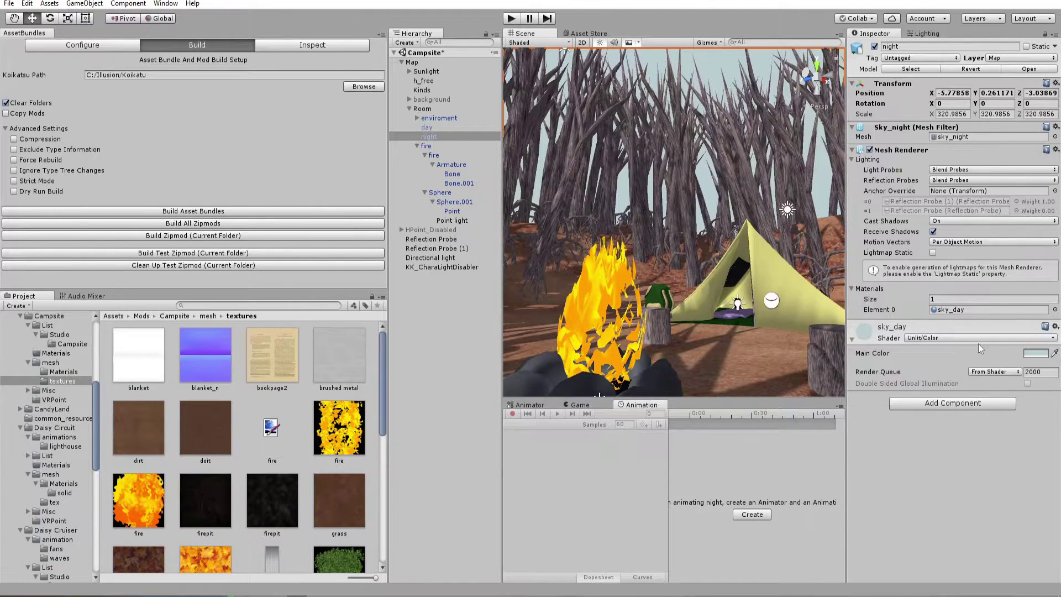
Duplicate the sky_day material in the Campsite mesh Materials folder and rename the copy sky_night.
click(944, 310)
click(224, 440)
key(ctrl+d)
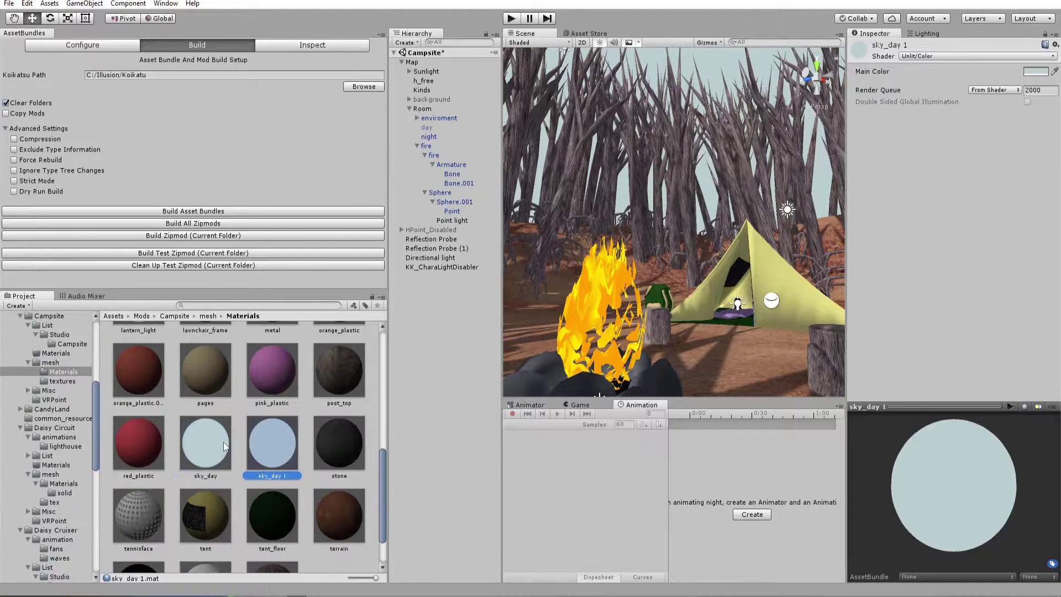
key(F2)
text(sky_night)
key(Return)
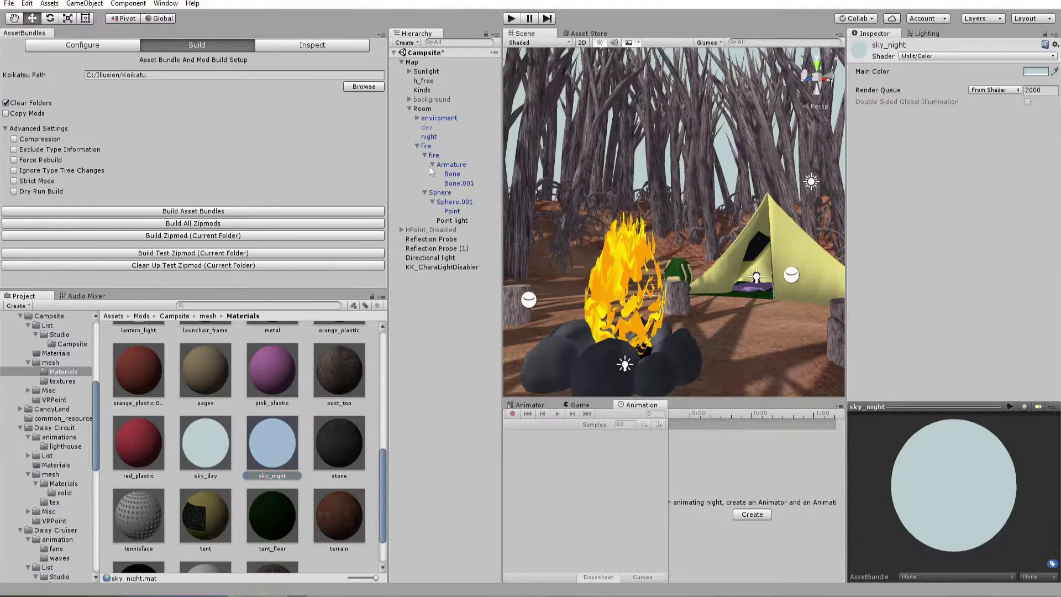
Assign the sky_night material to the night sky object's Mesh Renderer.
click(430, 128)
click(430, 138)
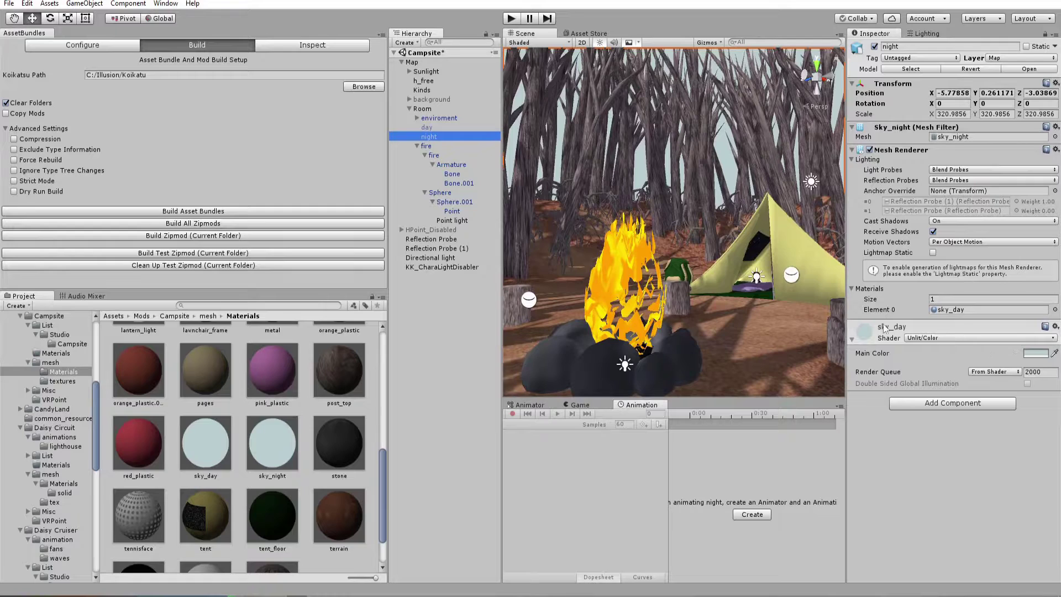
drag(262, 469, 962, 309)
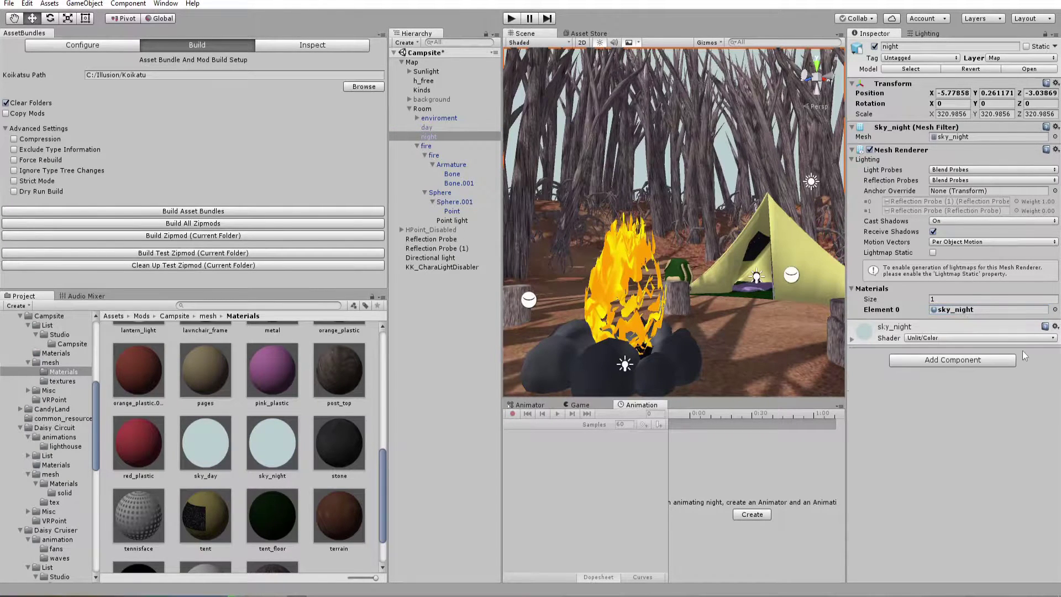
Set the sky_night material's main color to black (hex 000000FF).
click(854, 339)
click(1034, 354)
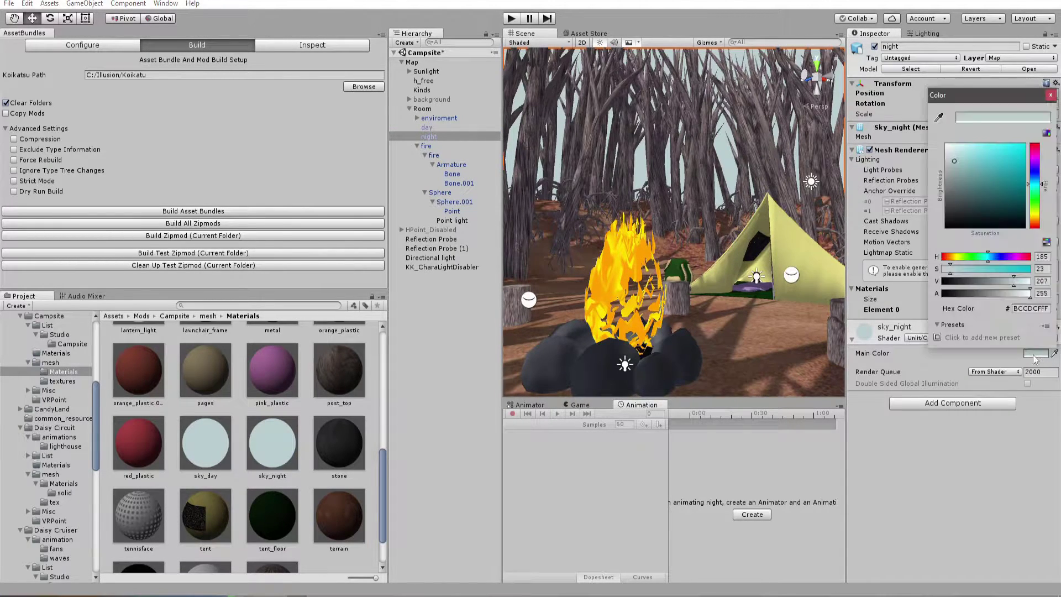
drag(997, 282, 699, 293)
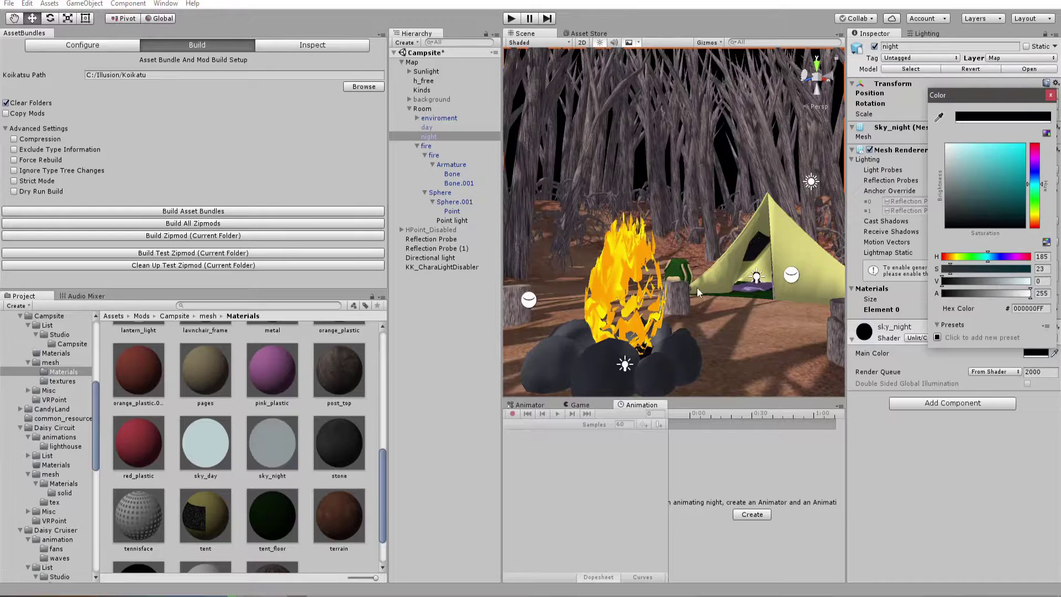
click(1049, 95)
Open the ambient color of the scene's environment lighting for editing.
click(933, 35)
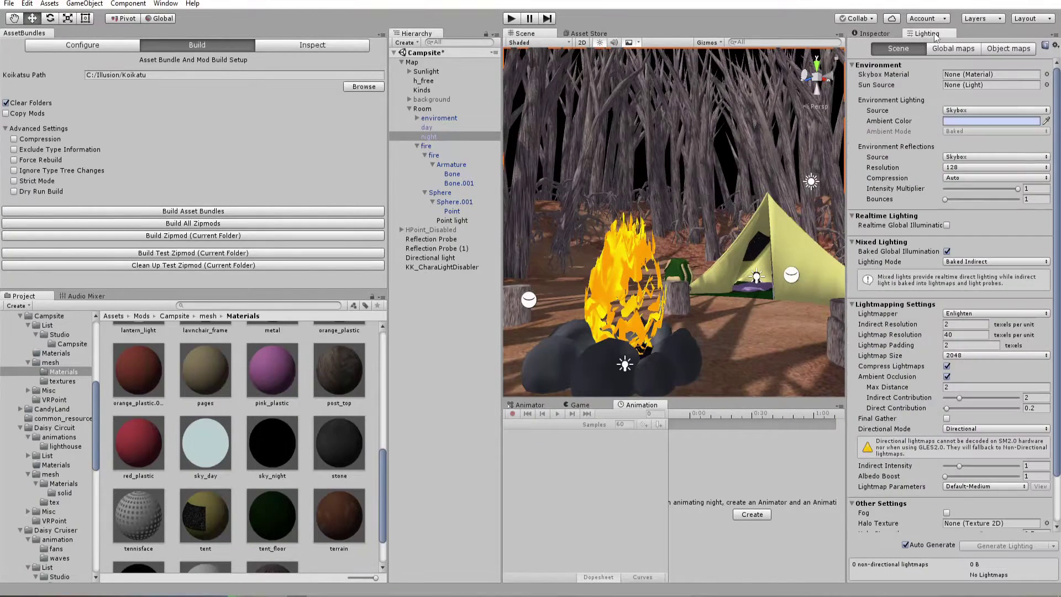
click(960, 121)
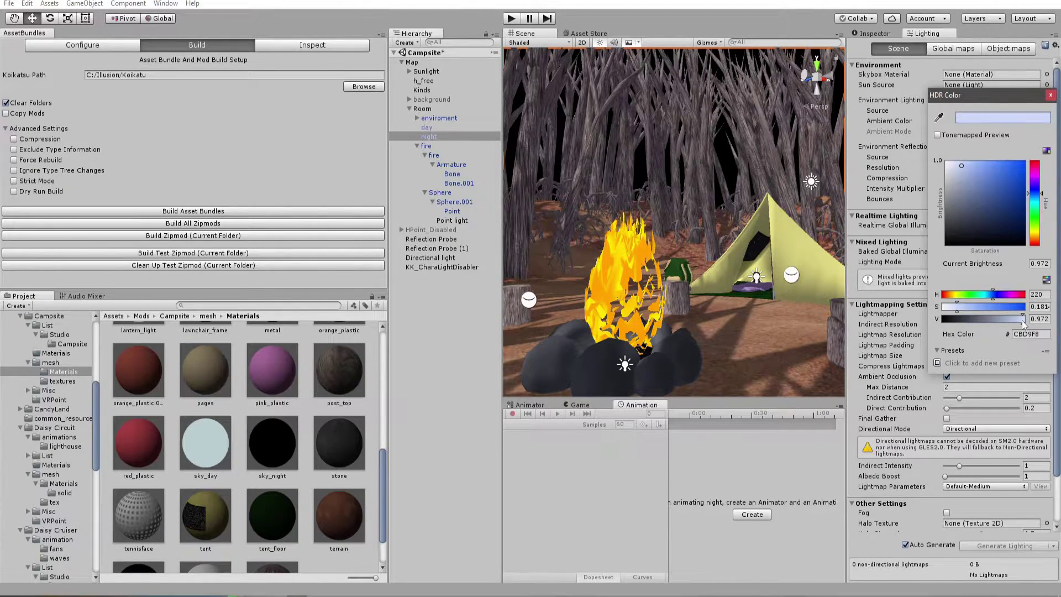
Set the ambient color of the scene's environment lighting to black (hex 000000).
drag(1022, 321, 942, 318)
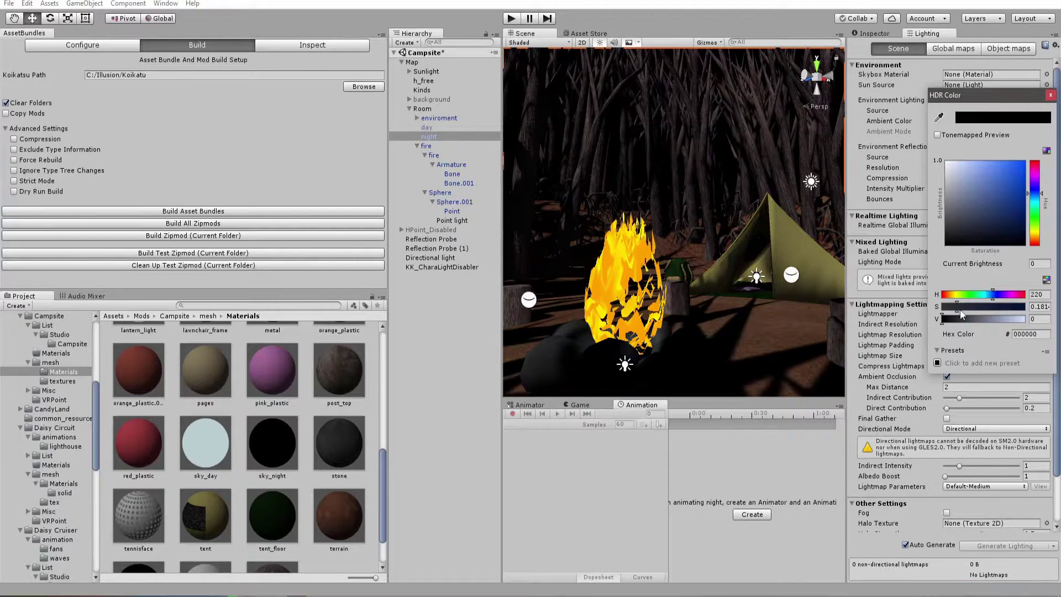
right_drag(773, 248, 818, 246)
alt+drag(818, 245, 790, 249)
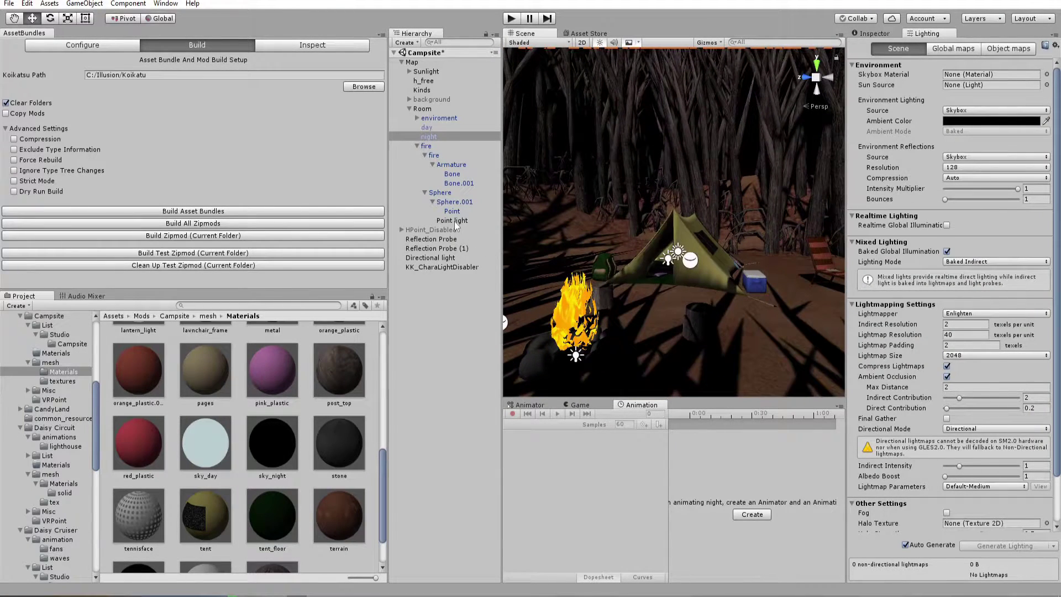
Make the Directional light a child of the disabled day object so it belongs to the daytime setup.
drag(432, 259, 437, 131)
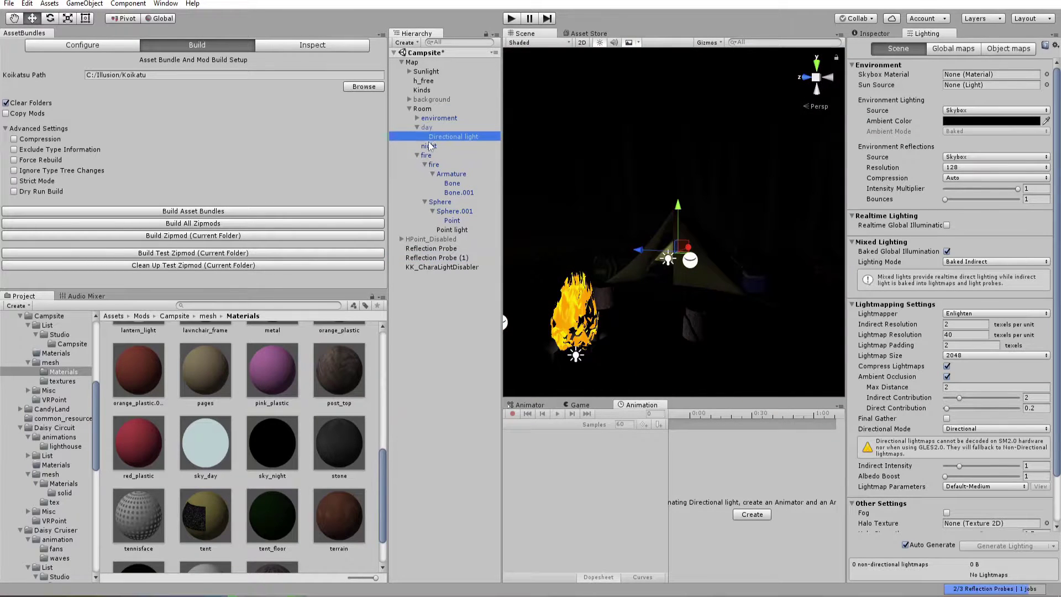
click(421, 128)
click(430, 334)
Select the campfire's Point light and set its light color to pale orange (hex FFD9A5FF).
middle_drag(760, 273, 835, 221)
mouse_move(713, 309)
alt+mouse_down()
mouse_move(753, 310)
mouse_move(732, 307)
alt+mouse_up()
scroll(753, 310, down, 3)
right_drag(732, 306, 685, 315)
key(w)
click(671, 300)
drag(676, 251, 671, 226)
right_drag(697, 268, 756, 280)
click(877, 33)
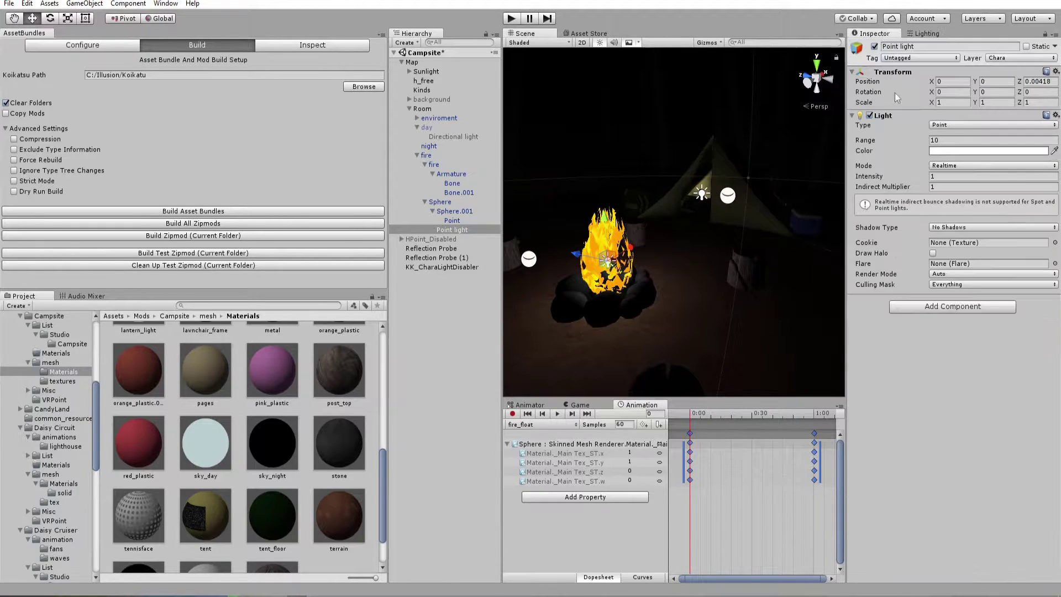
click(988, 150)
click(950, 257)
drag(957, 270, 976, 271)
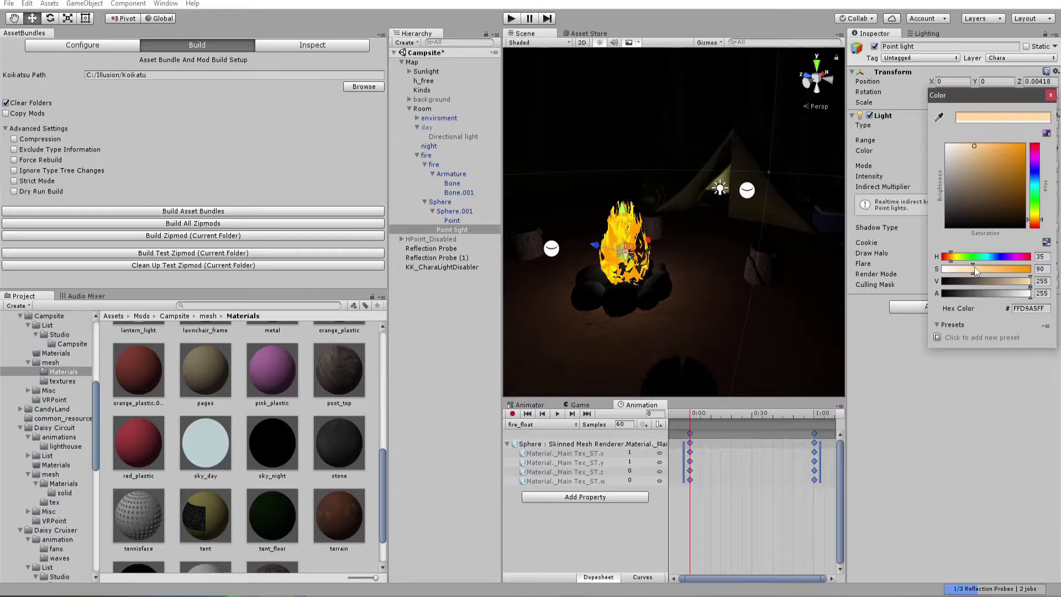
click(1050, 95)
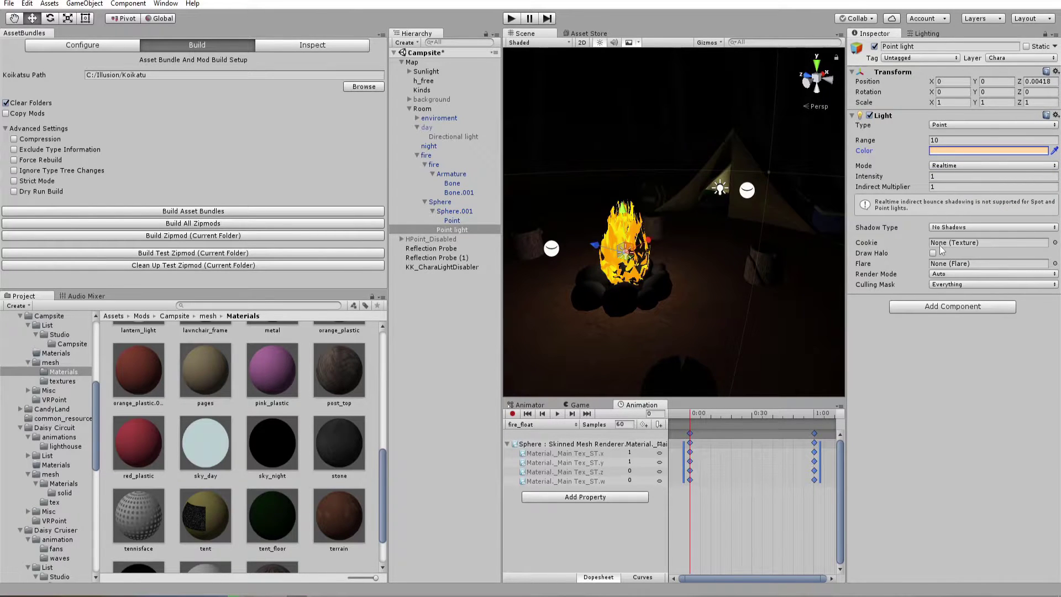
Set the campfire Point light's shadow type to Soft Shadows.
click(943, 228)
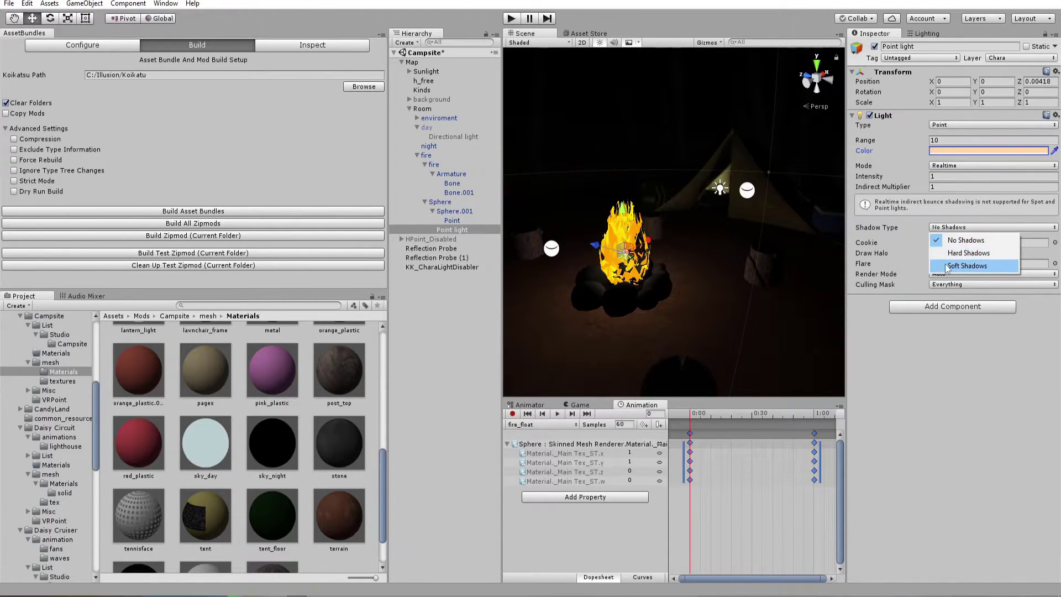
click(967, 266)
alt+drag(713, 232, 727, 232)
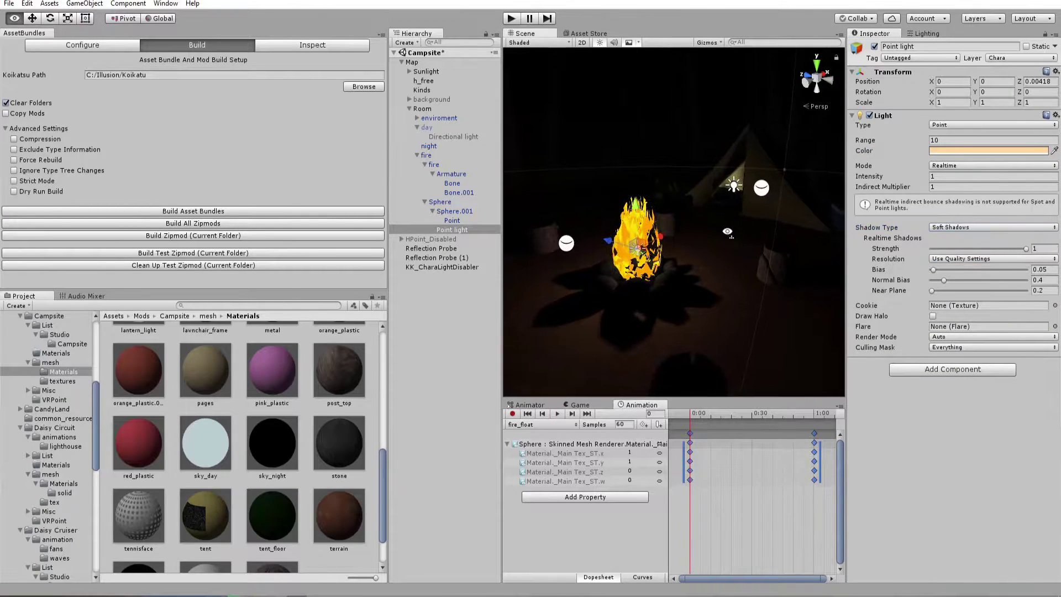
Raise the campfire Point light's range to 338.51 and save the scene.
drag(920, 145, 1050, 145)
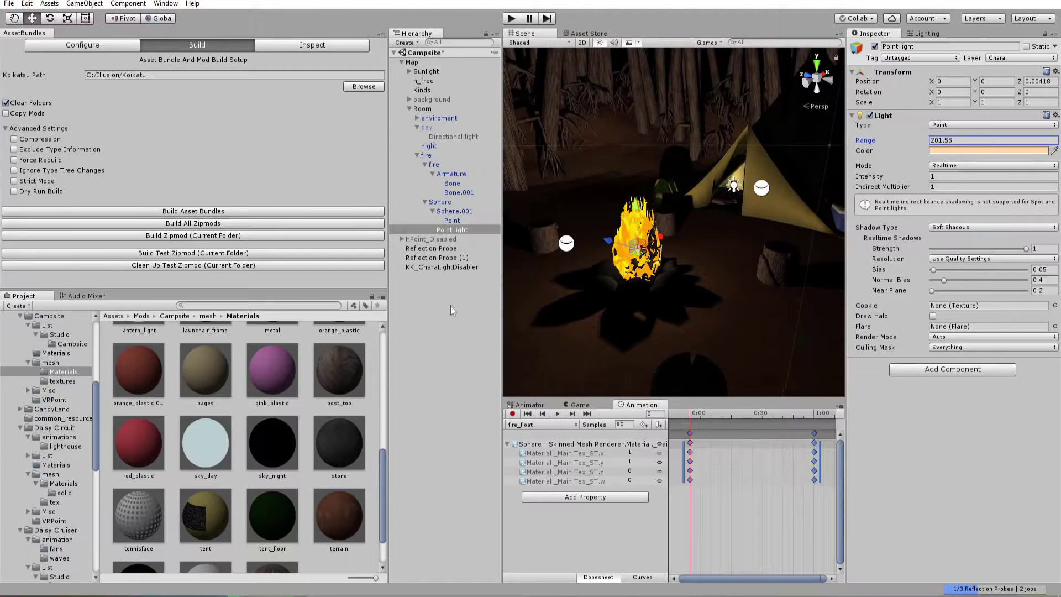
drag(495, 320, 665, 324)
key(w)
right_drag(751, 282, 694, 232)
alt+drag(694, 232, 166, 221)
key(ctrl+s)
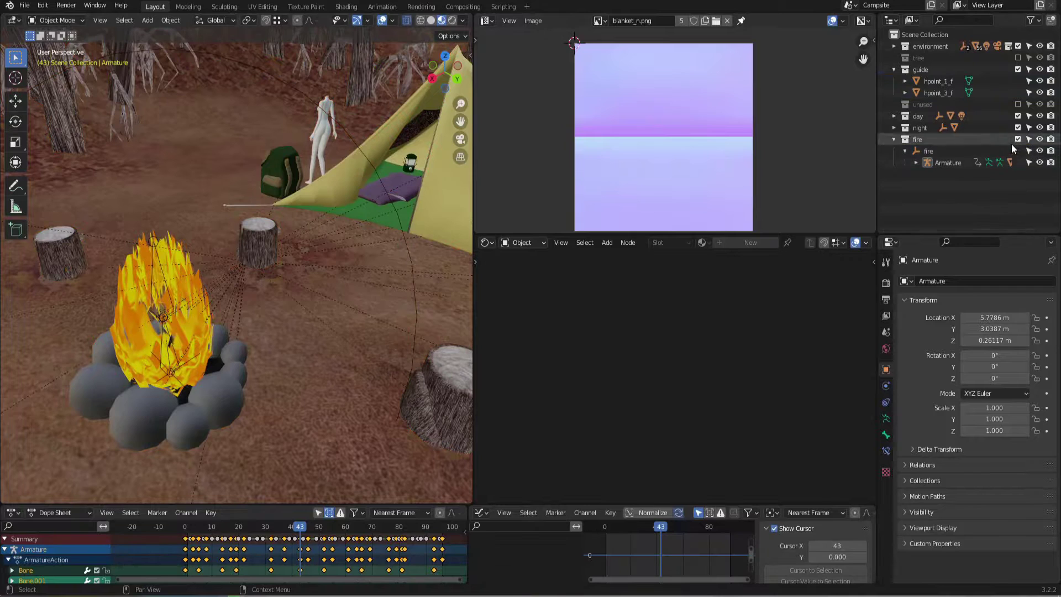
Switch to Blender, exclude the fire collection, make the guide collection unselectable, and save campsite.blend.
click(1017, 139)
key(a)
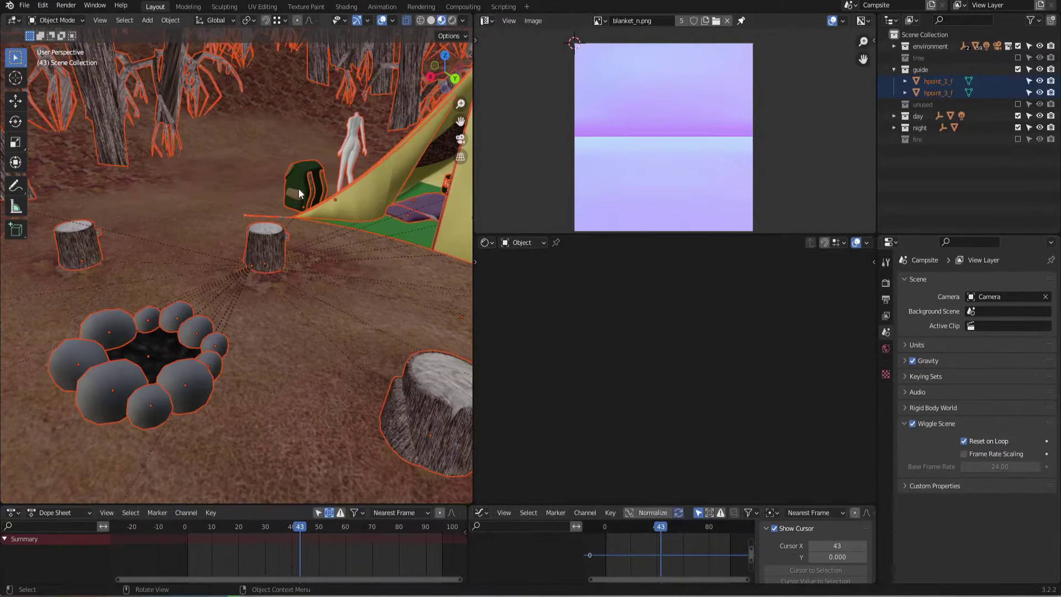
middle_drag(298, 188, 275, 212)
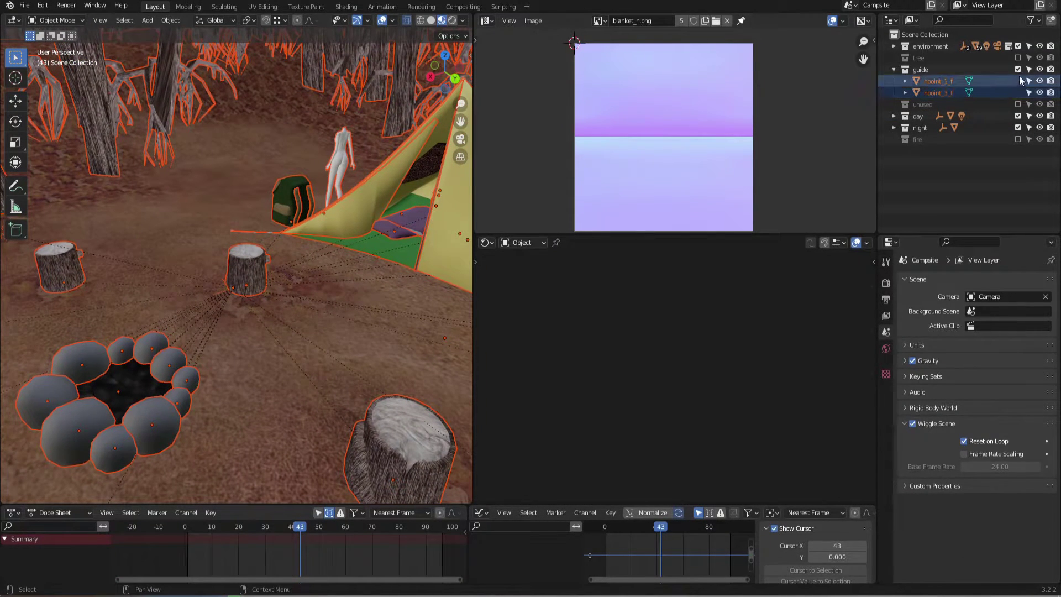
click(1029, 69)
click(893, 70)
key(alt+a)
key(a)
key(ctrl+s)
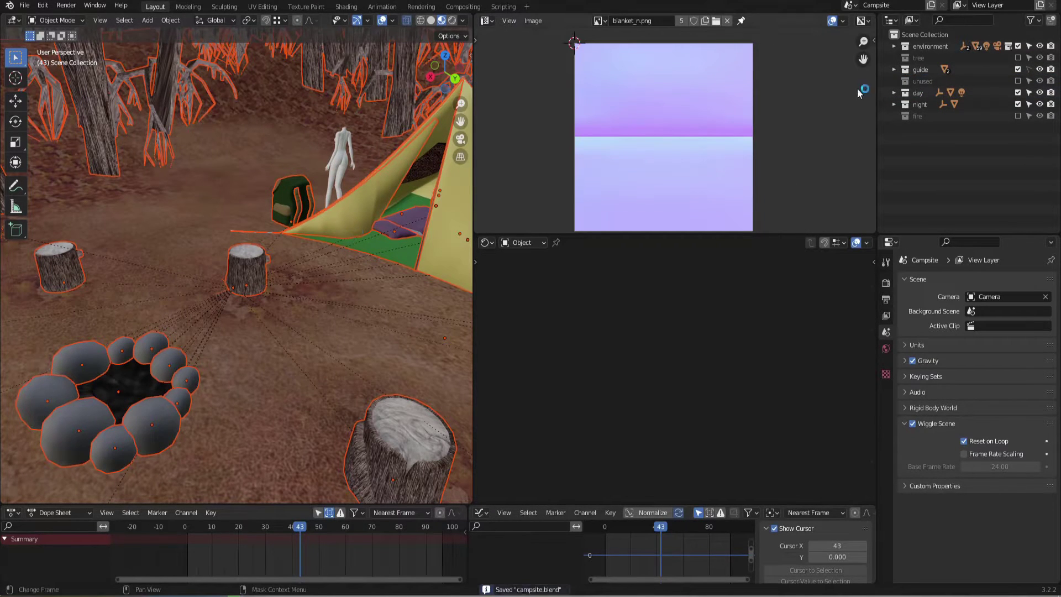
Select all selectable objects and export the day, enviroment and night FBX bundles for Unity.
middle_drag(337, 166, 319, 184)
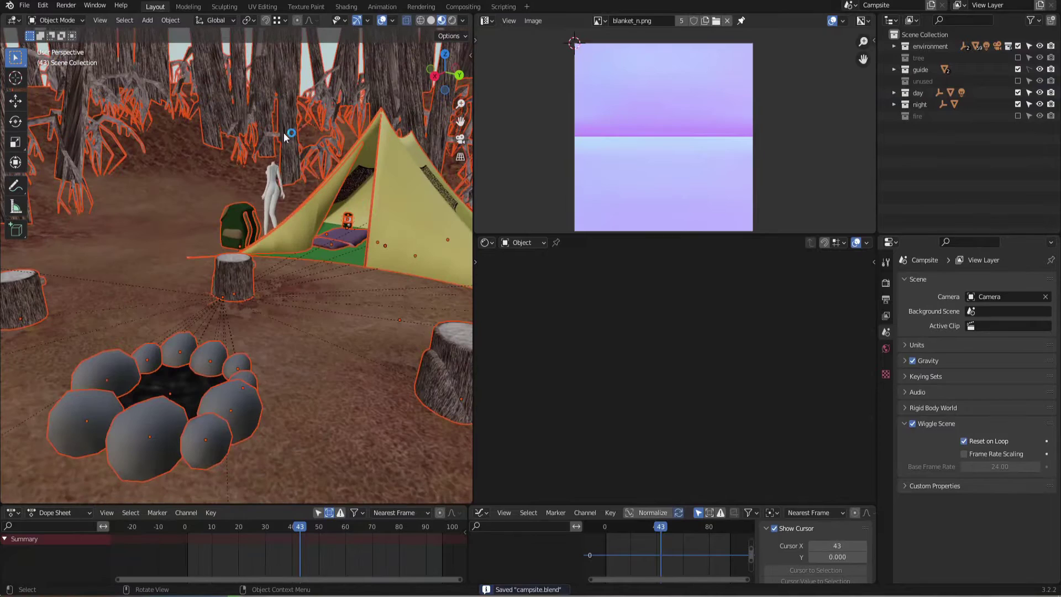
click(194, 152)
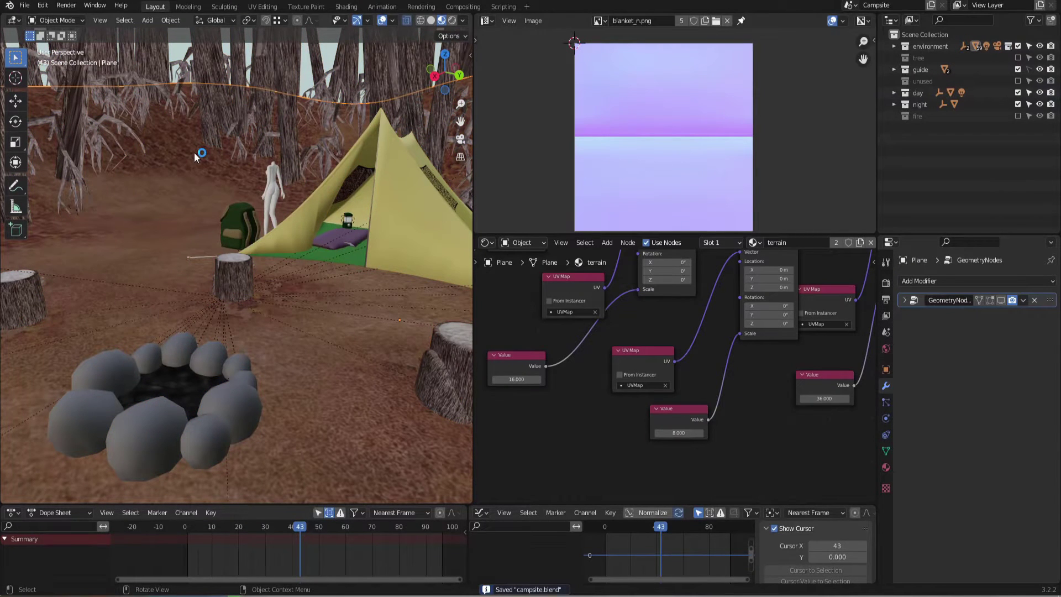
right_click(194, 152)
click(193, 152)
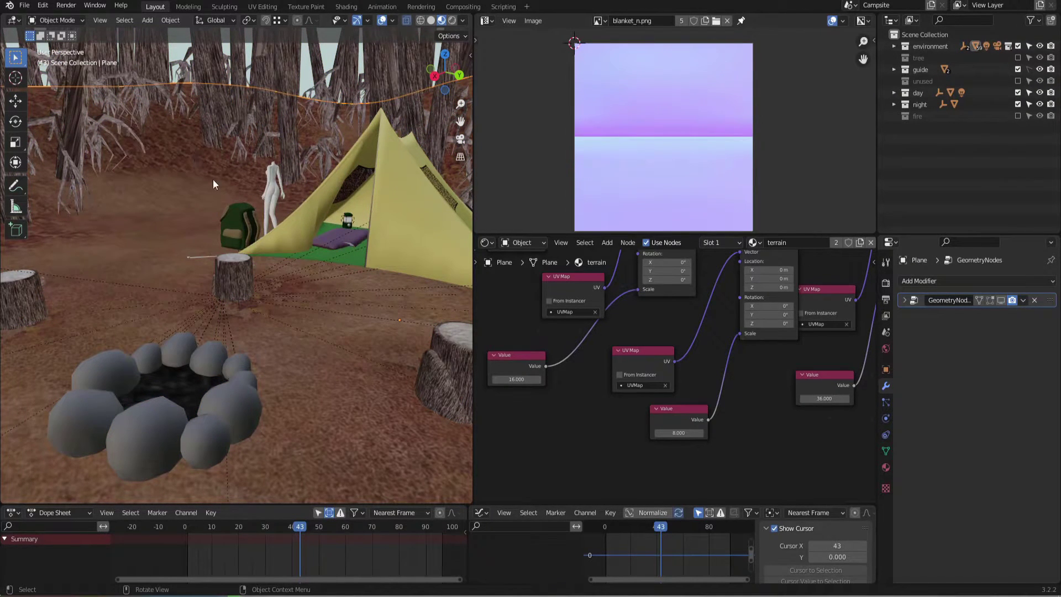
key(a)
key(n)
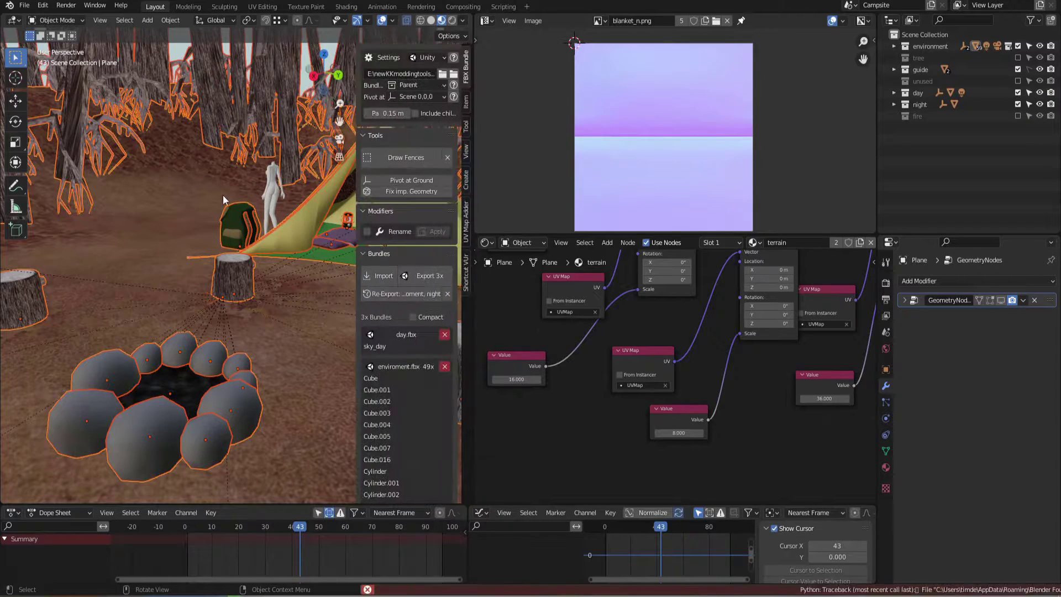
click(443, 274)
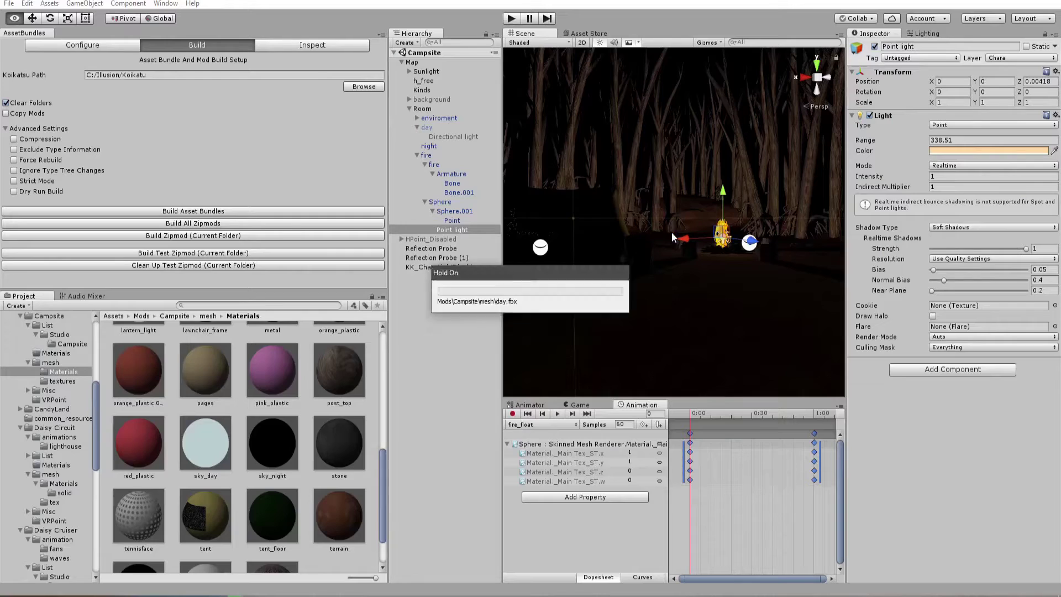
Back in Unity, reduce the campfire Point light's range to 64.9.
key(w)
right_drag(672, 237, 643, 251)
key(w)
right_drag(209, 296, 273, 298)
right_drag(734, 336, 773, 263)
key(w)
key(q)
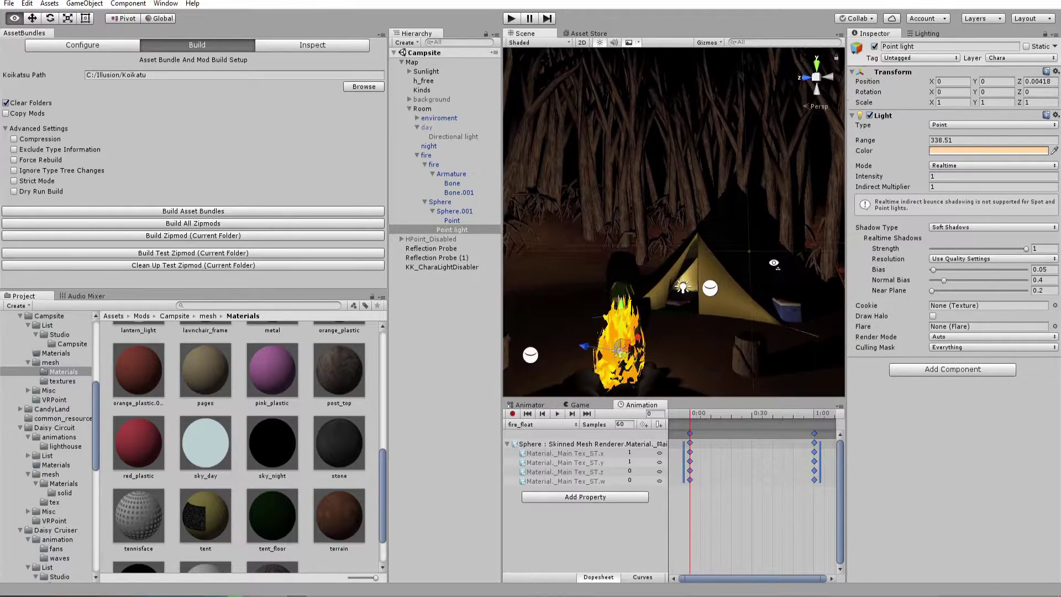
drag(921, 142, 865, 139)
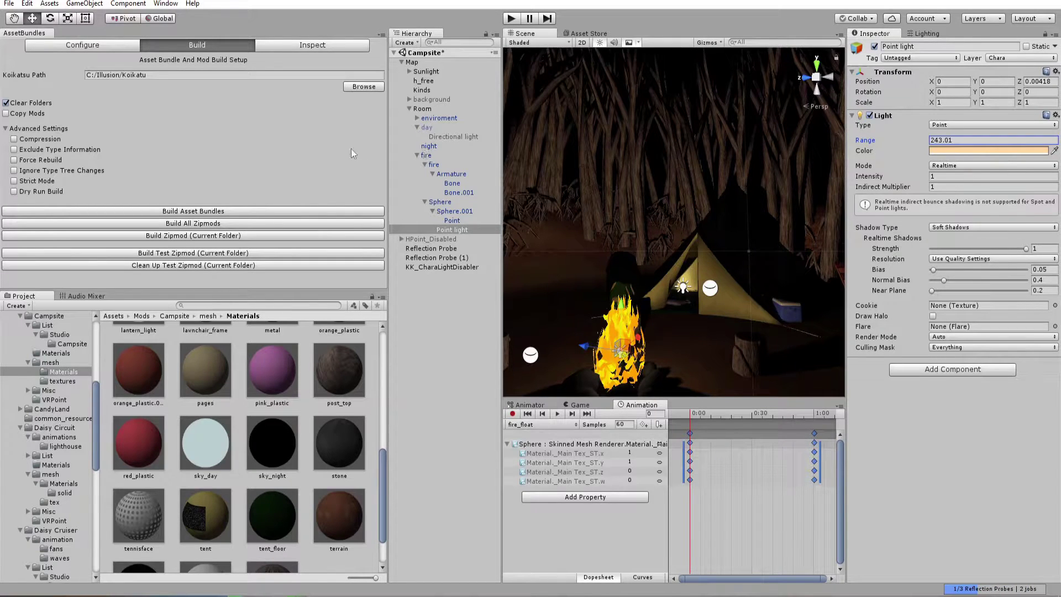
drag(927, 143, 792, 142)
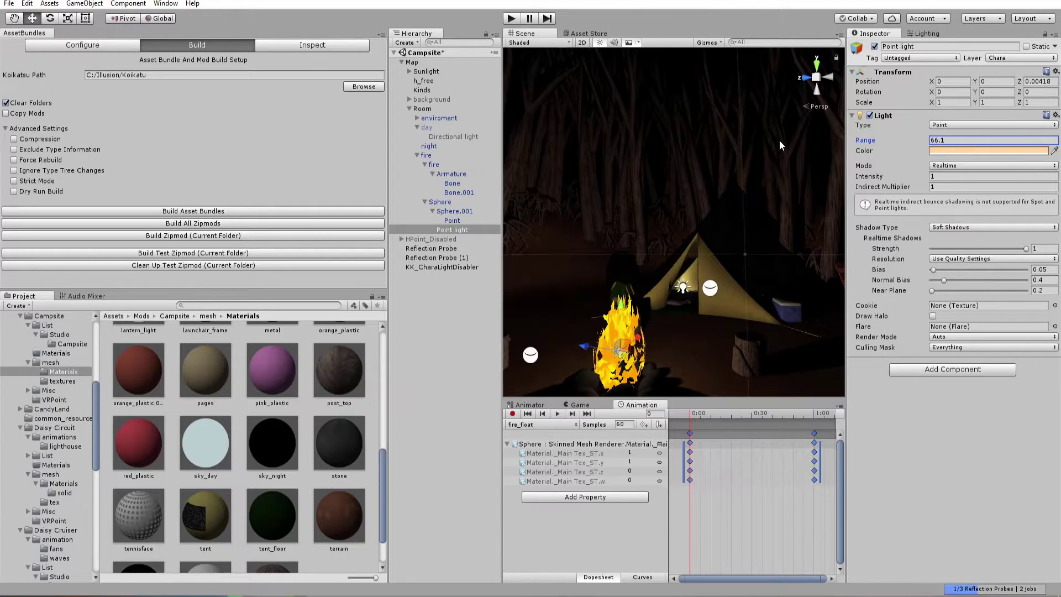
Soften the campfire Point light's realtime shadows by setting their strength to 0.484.
click(469, 334)
right_drag(710, 282, 729, 267)
key(s)
alt+drag(729, 267, 772, 286)
click(725, 295)
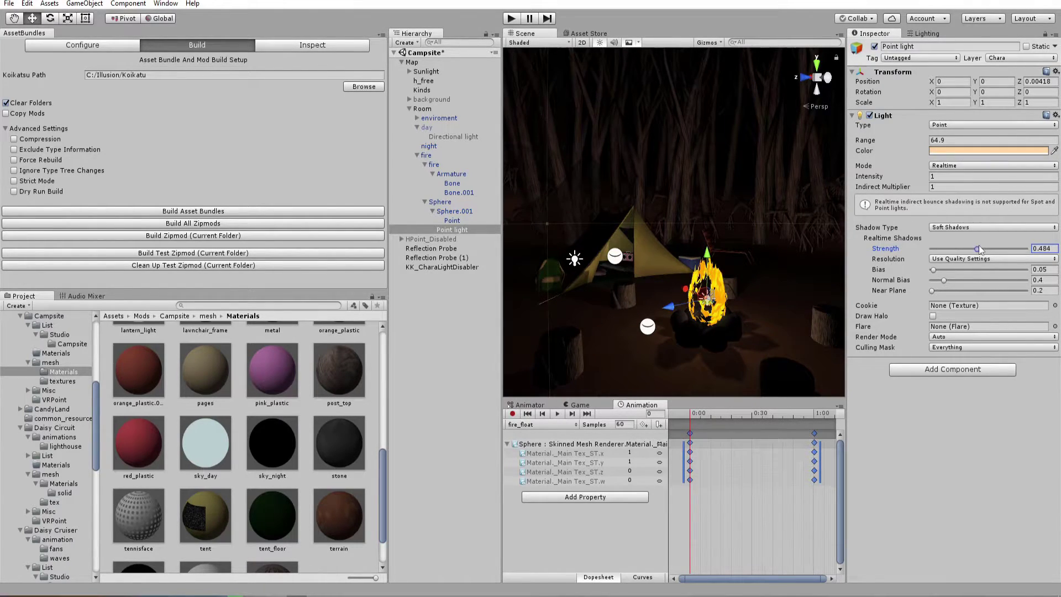
click(482, 383)
alt+drag(613, 271, 717, 285)
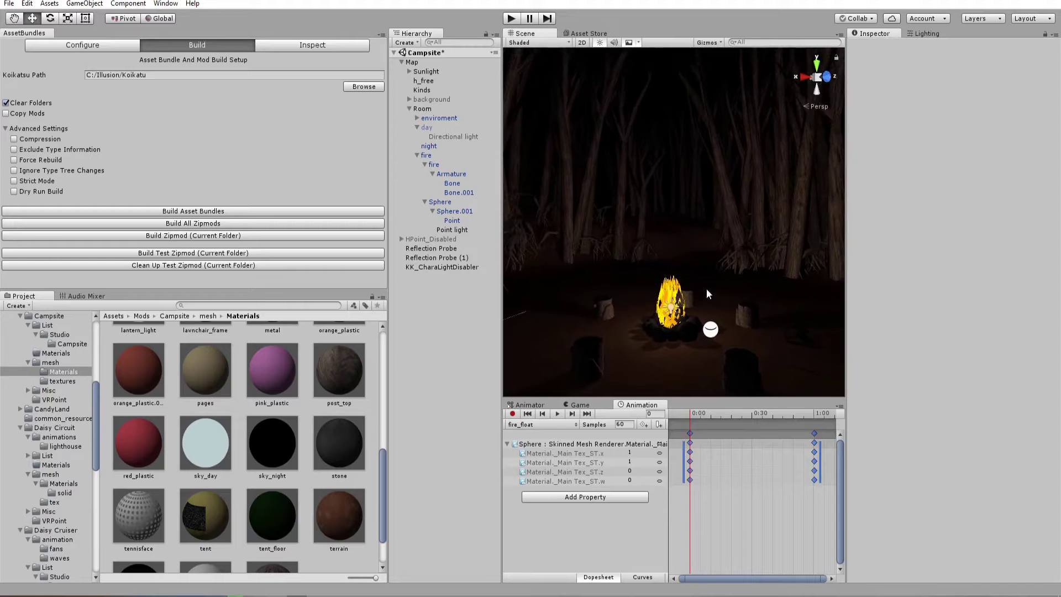
Change the campfire Point light's color to a deeper orange (hex F2AE4FFF).
click(671, 311)
click(939, 151)
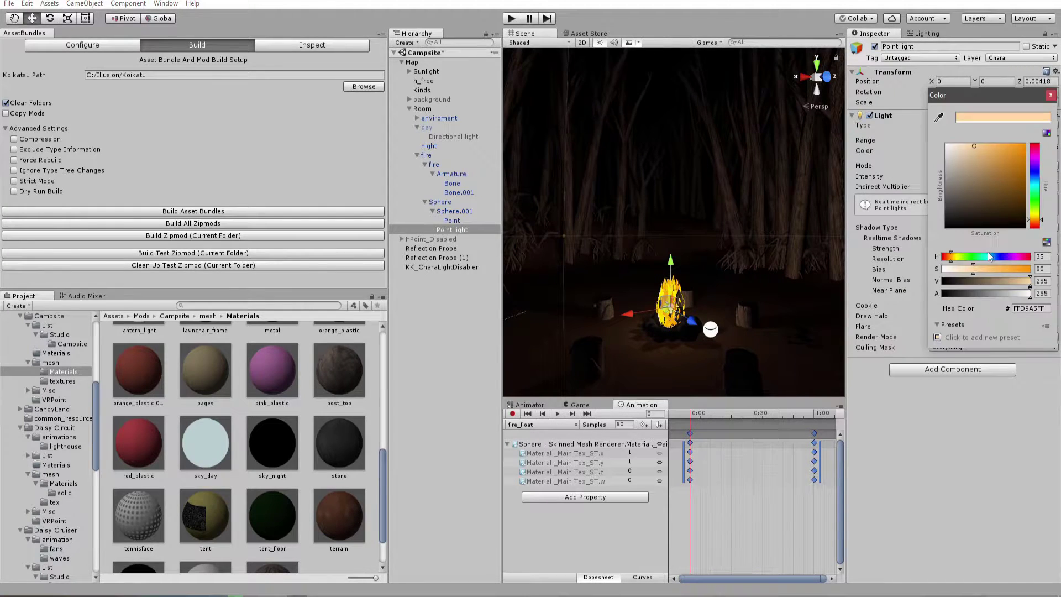
drag(976, 271, 1025, 285)
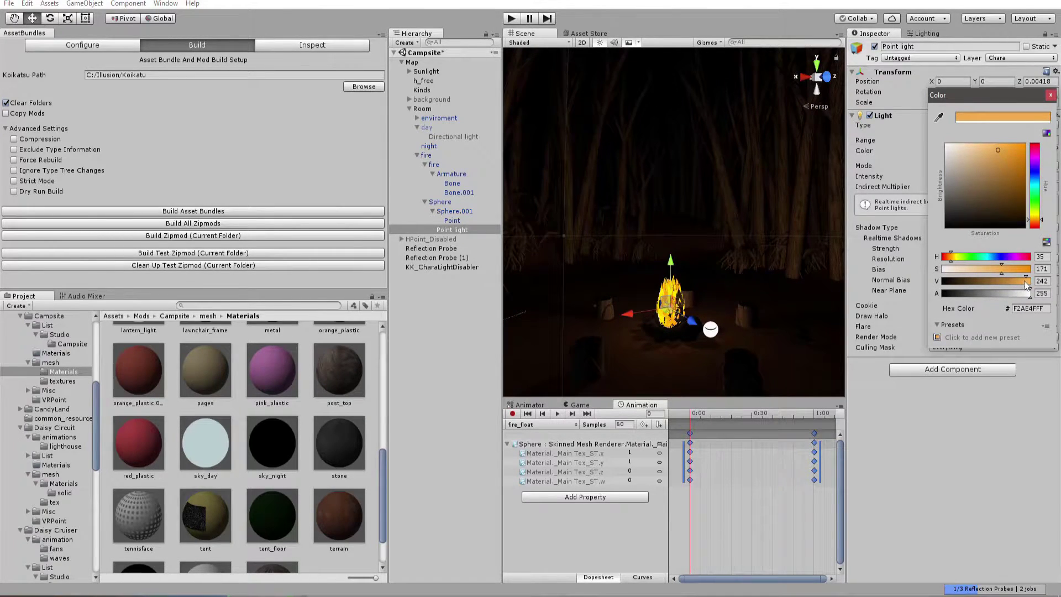
click(1050, 97)
click(477, 338)
right_drag(717, 323, 233, 287)
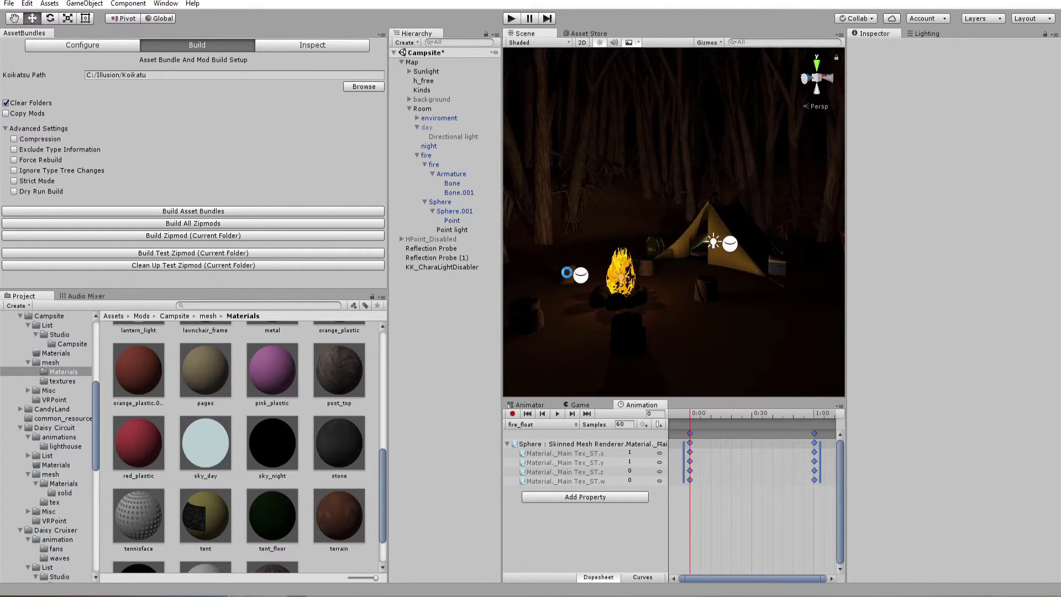
Examine the firelight and shadows around the campfire and tent from several angles, including a play mode preview.
right_drag(573, 264, 739, 137)
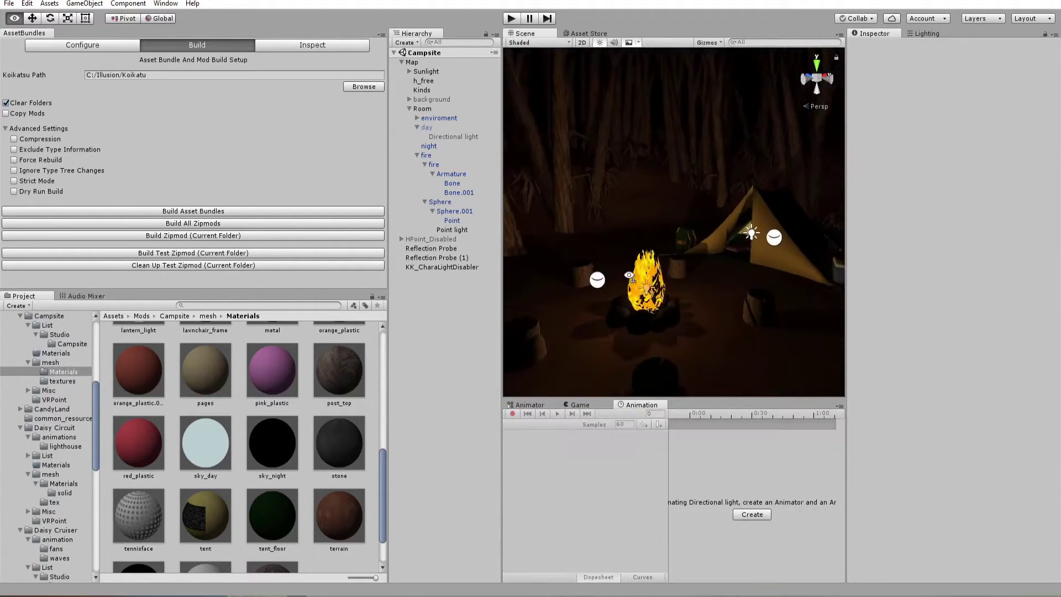
right_drag(697, 294, 674, 293)
key(w)
key(w)
key(w)
key(s)
key(e)
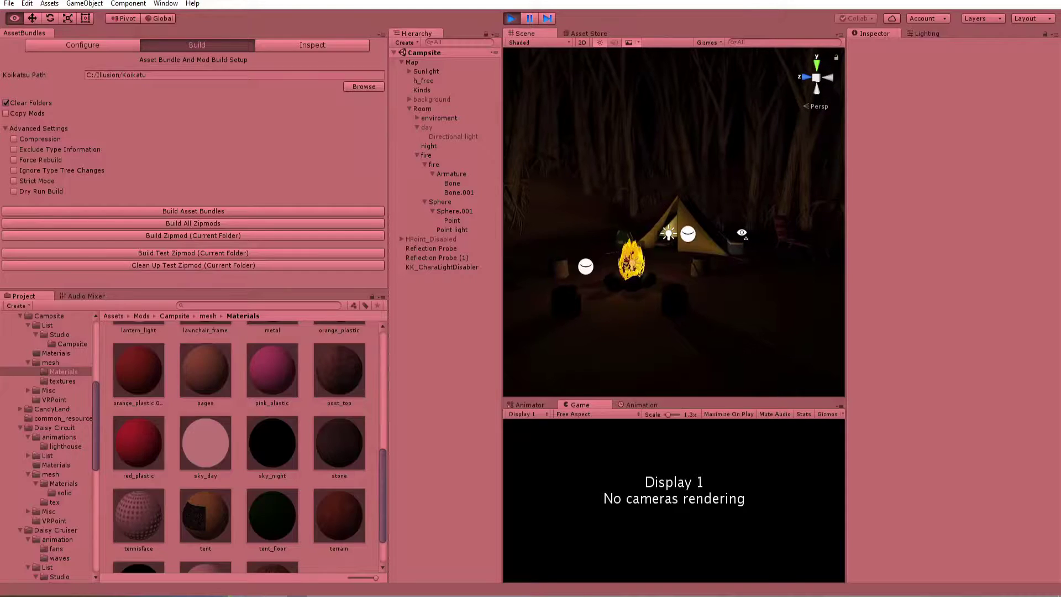
right_drag(744, 234, 681, 261)
key(w)
click(517, 20)
key(w)
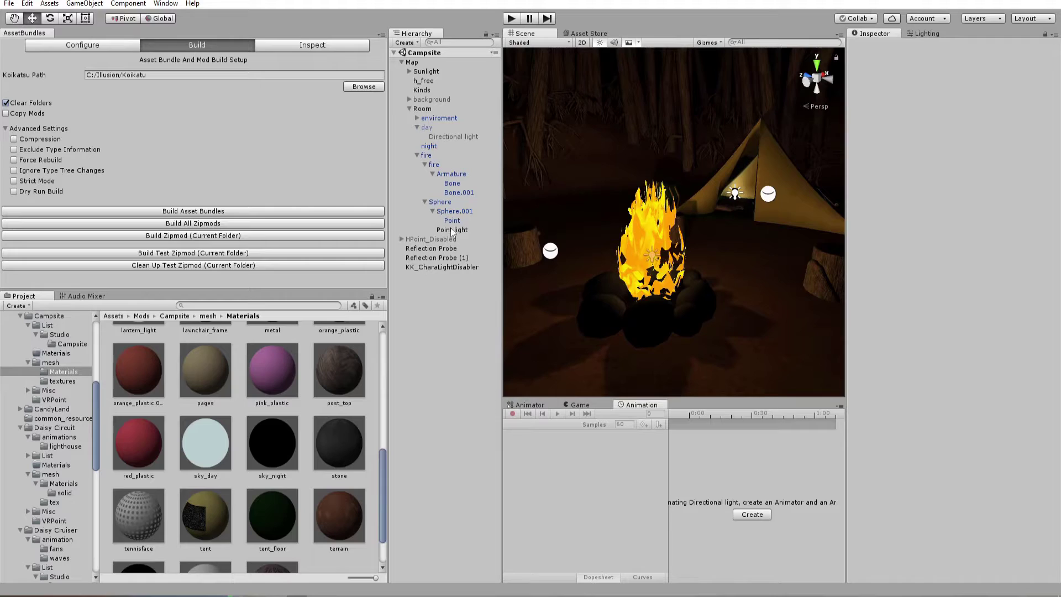
Add an Animator component to the campfire's Point light.
click(451, 230)
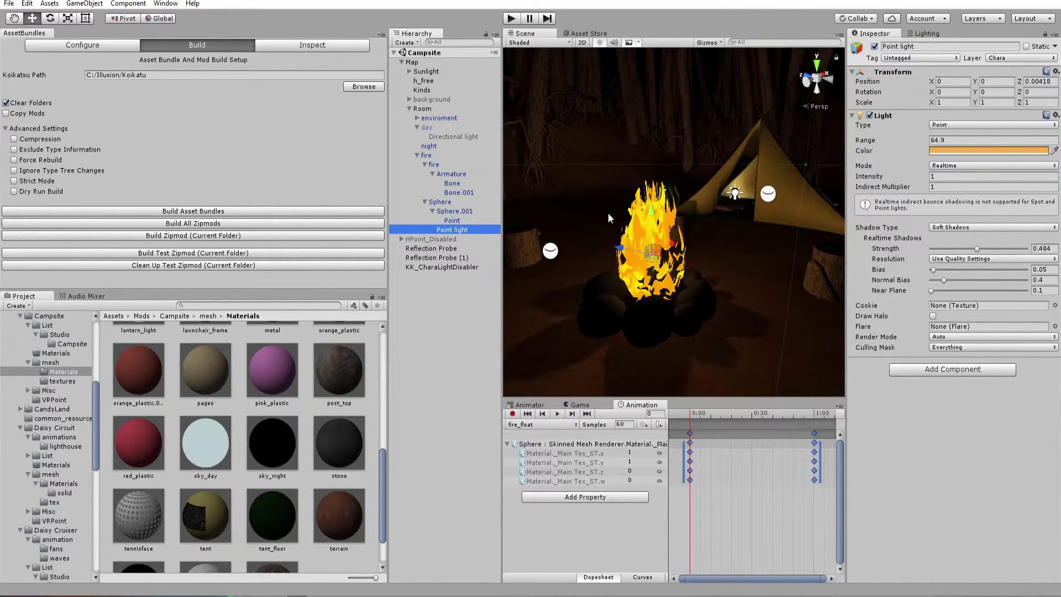
click(939, 375)
click(970, 432)
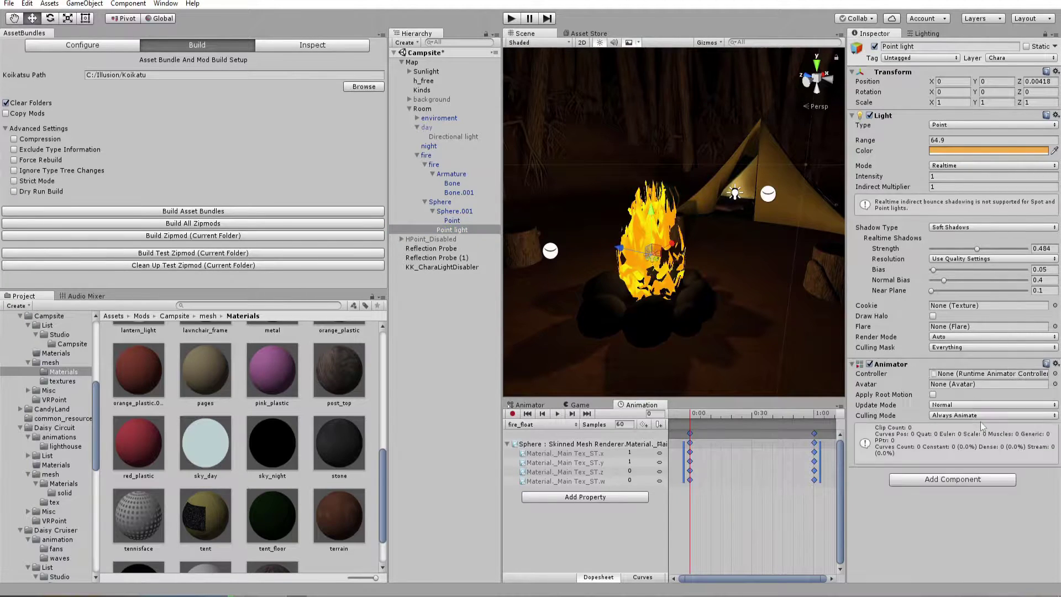
Create an animation clip named light_flicker in the Campsite mesh folder.
click(209, 315)
right_click(358, 497)
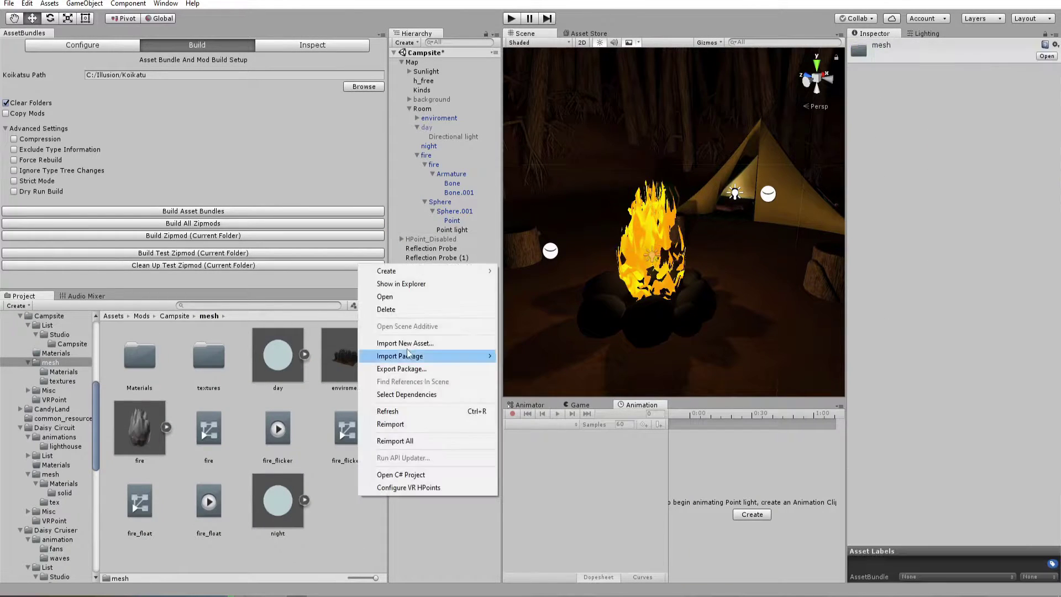
mouse_move(433, 266)
click(558, 461)
text(light_flicker)
key(Return)
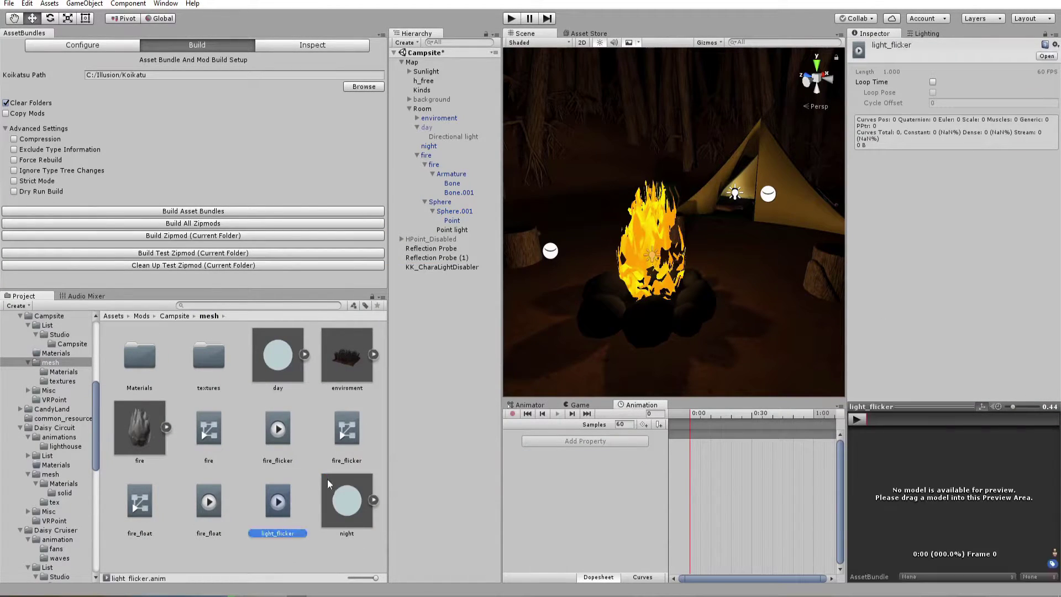
Create an Animator Controller named light_flicker in the Campsite mesh folder.
right_click(318, 549)
mouse_move(381, 324)
click(502, 447)
text(light_flicker)
key(Return)
Assign the light_flicker controller to the Point light's Animator and add the light_flicker clip to the controller.
click(452, 229)
drag(338, 459, 966, 374)
click(528, 404)
drag(271, 458, 700, 484)
Add the Light Intensity property of the Point light to the light_flicker animation.
click(640, 404)
click(585, 440)
click(654, 451)
click(774, 505)
Keyframe varying Point light intensity values along the one-second light_flicker timeline and play back the flicker.
drag(825, 578, 717, 578)
drag(730, 413, 757, 413)
click(452, 229)
drag(919, 178, 908, 179)
drag(757, 413, 824, 413)
scroll(819, 420, down, 4)
drag(918, 178, 924, 177)
drag(776, 413, 781, 413)
drag(924, 180, 918, 180)
drag(790, 413, 810, 414)
drag(917, 180, 926, 181)
click(559, 414)
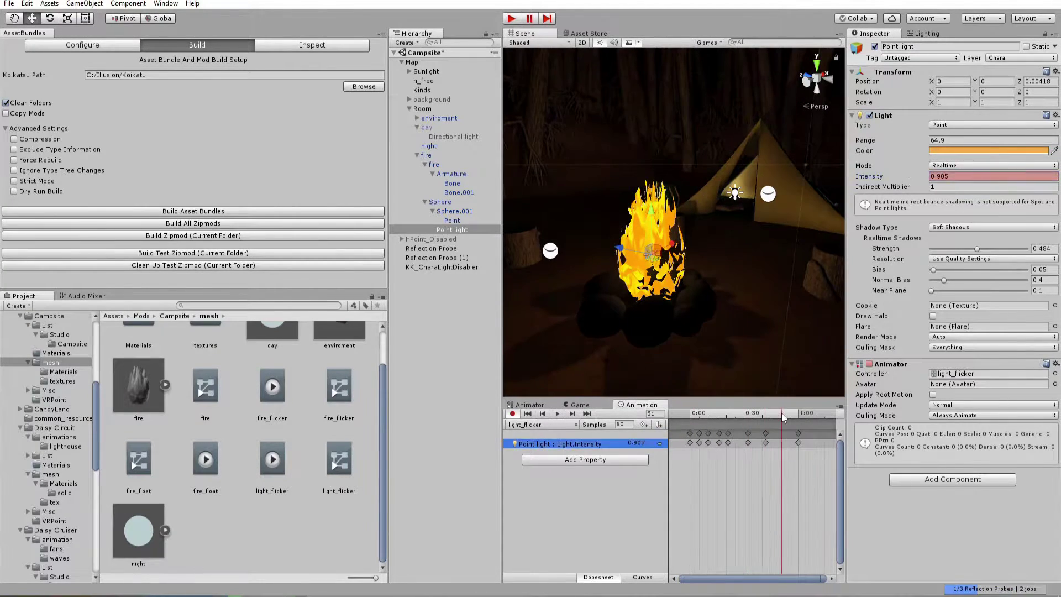
click(558, 415)
Delete the later intensity keyframes and paste two copies of the opening keyframe group along the timeline.
drag(739, 430, 789, 464)
key(Delete)
drag(684, 430, 742, 467)
key(ctrl+c)
click(737, 414)
key(ctrl+v)
click(782, 414)
drag(782, 413, 780, 413)
key(ctrl+v)
Preview the flickering firelight on the campsite from farther back.
key(space)
click(628, 312)
key(s)
right_drag(628, 312, 627, 311)
click(779, 414)
Show the light intensity curve and compress all its keys vertically to make the flicker subtler.
click(643, 577)
click(758, 483)
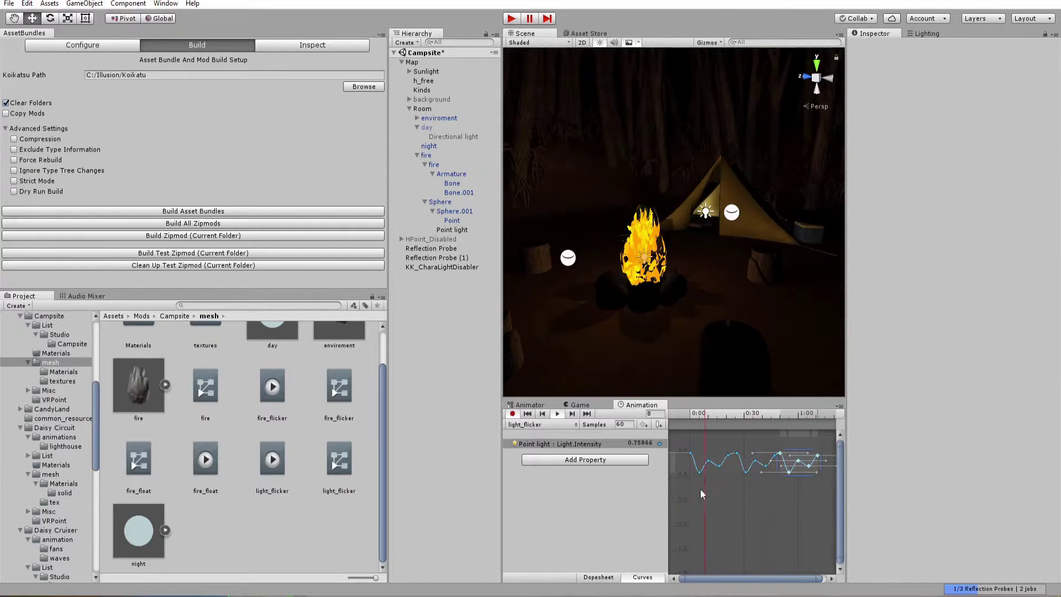
drag(794, 500, 821, 508)
drag(822, 508, 683, 436)
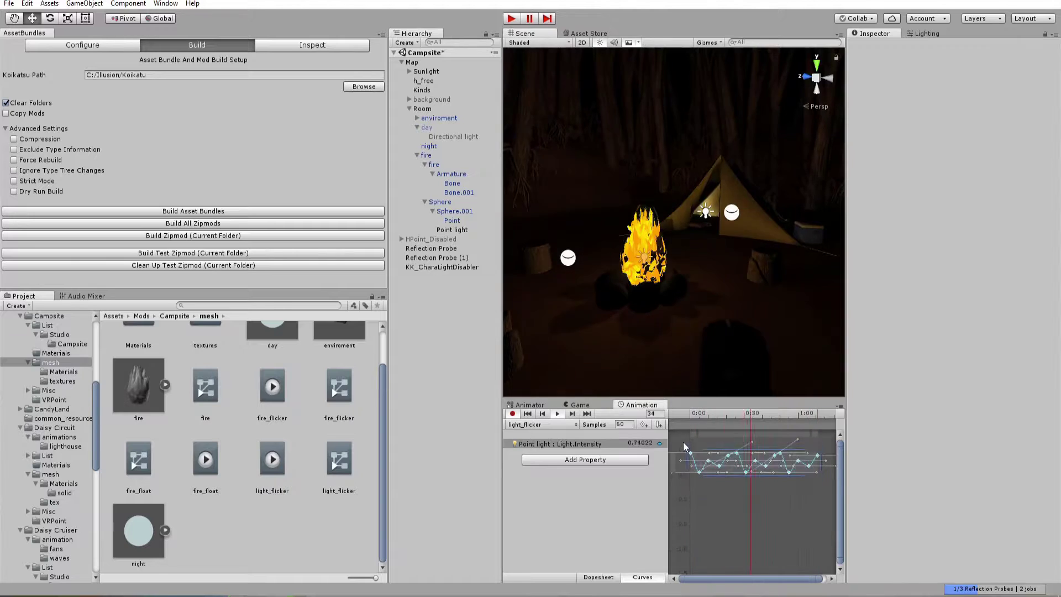
drag(743, 475, 745, 463)
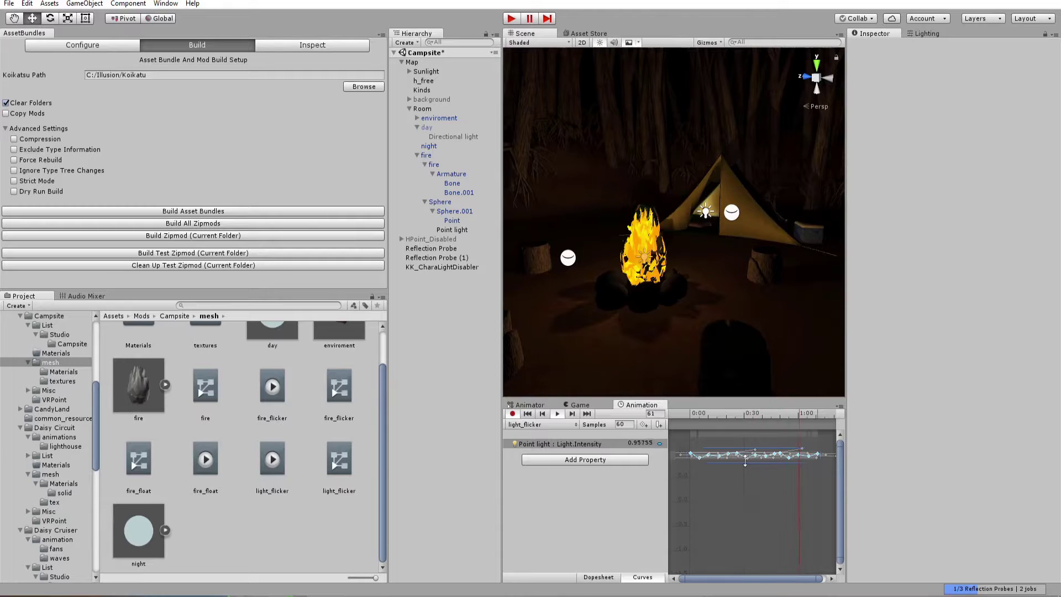
Run the scene to check the flickering campfire light up close, inspect the Point light, and stop playback.
click(270, 462)
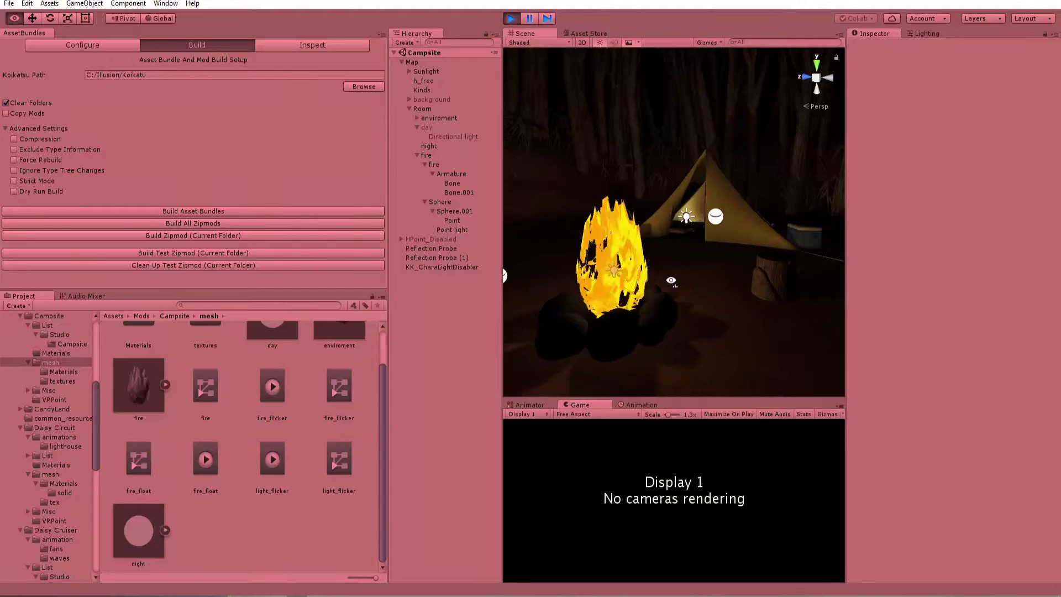
key(s)
right_drag(669, 280, 636, 248)
key(w)
key(w)
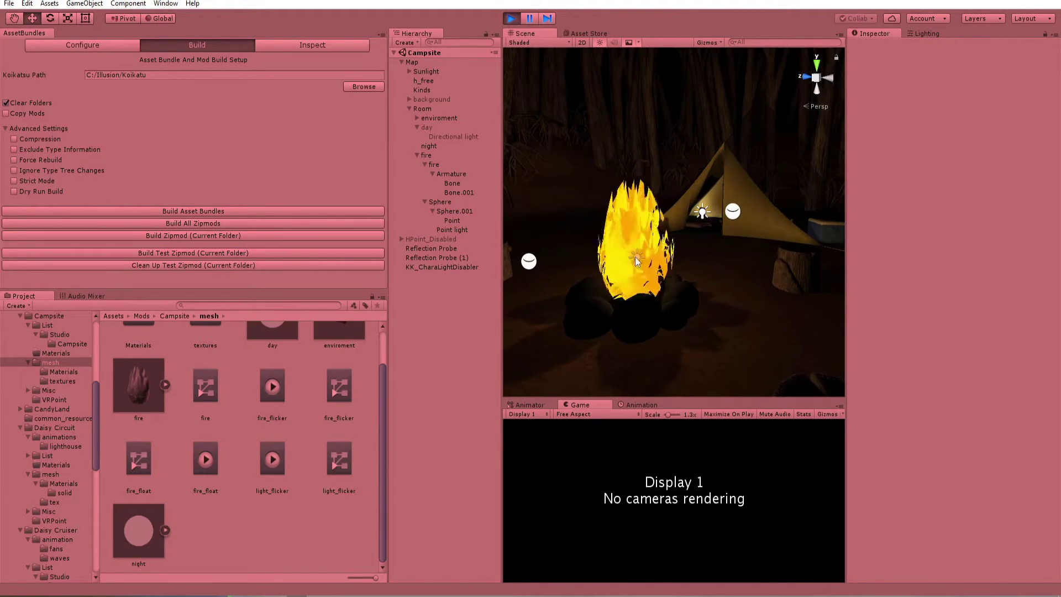
click(638, 251)
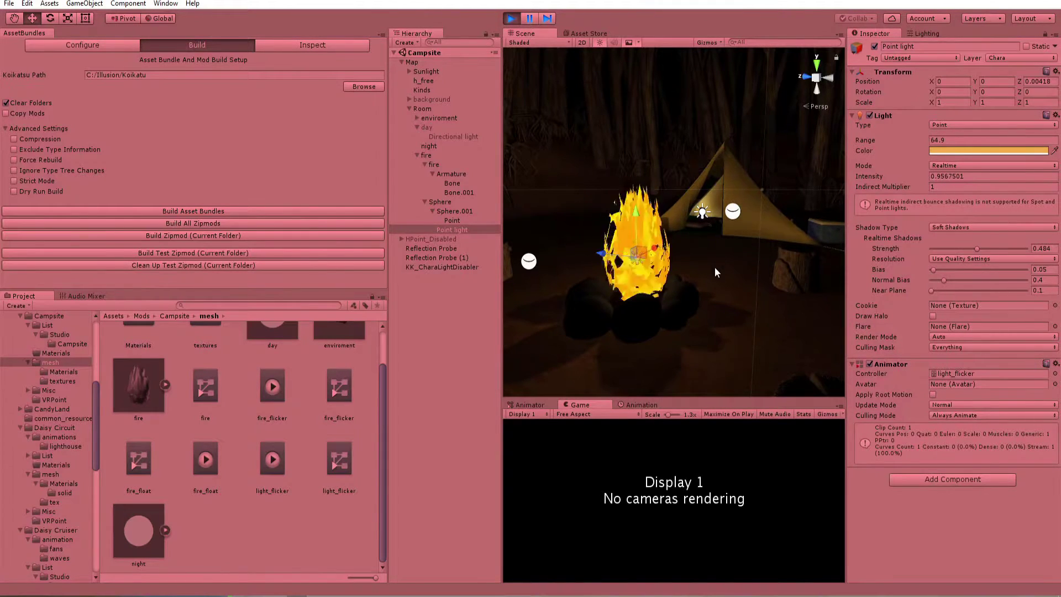
click(512, 18)
right_drag(718, 220, 739, 219)
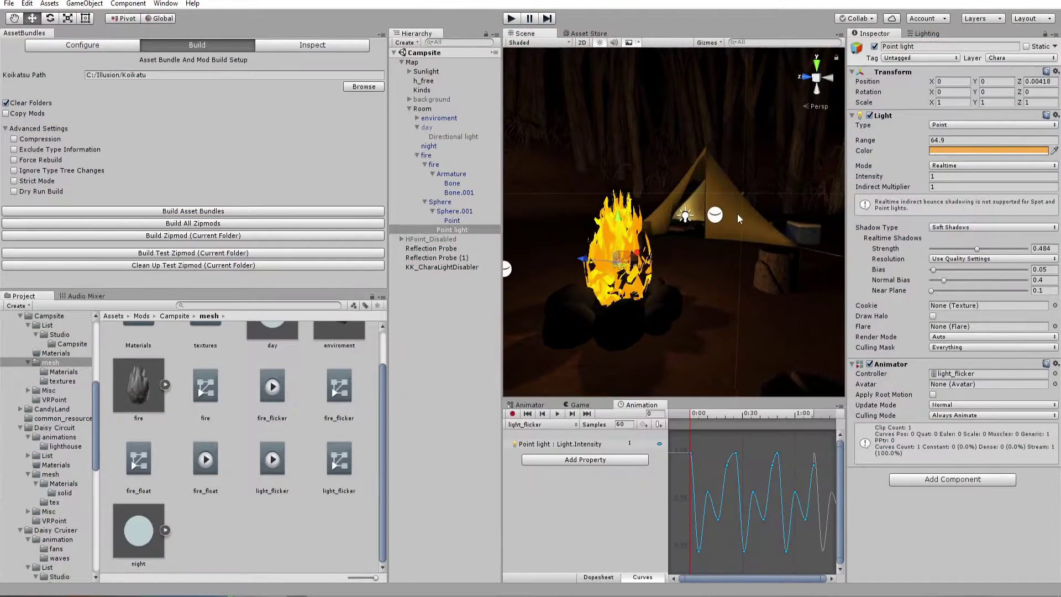
Set the color of the day group's Directional light to full brightness and save the scene.
click(452, 136)
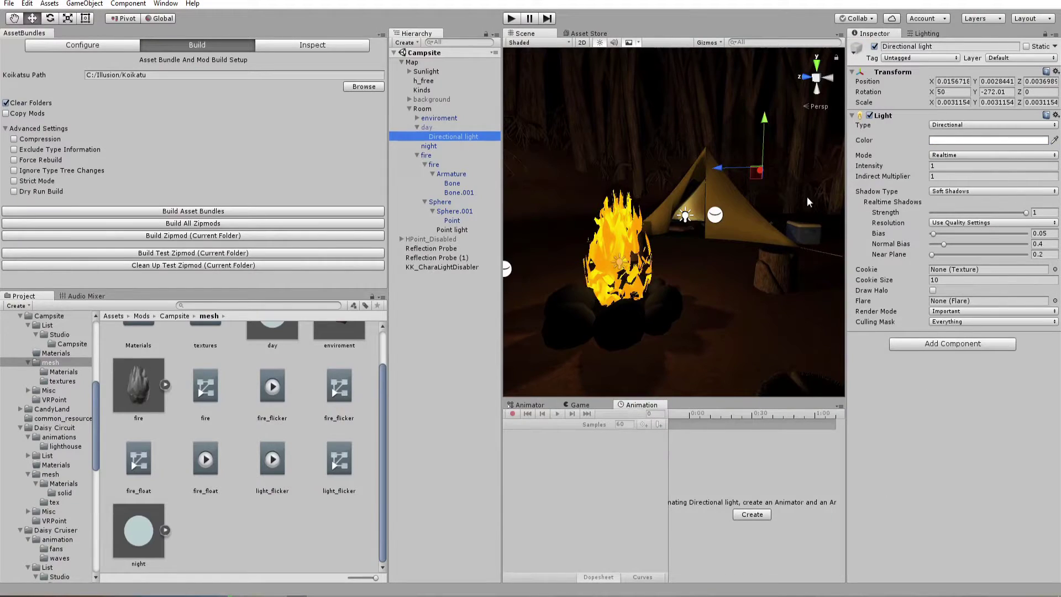
click(941, 142)
drag(1026, 281, 1052, 281)
click(1050, 95)
alt+drag(761, 184, 755, 183)
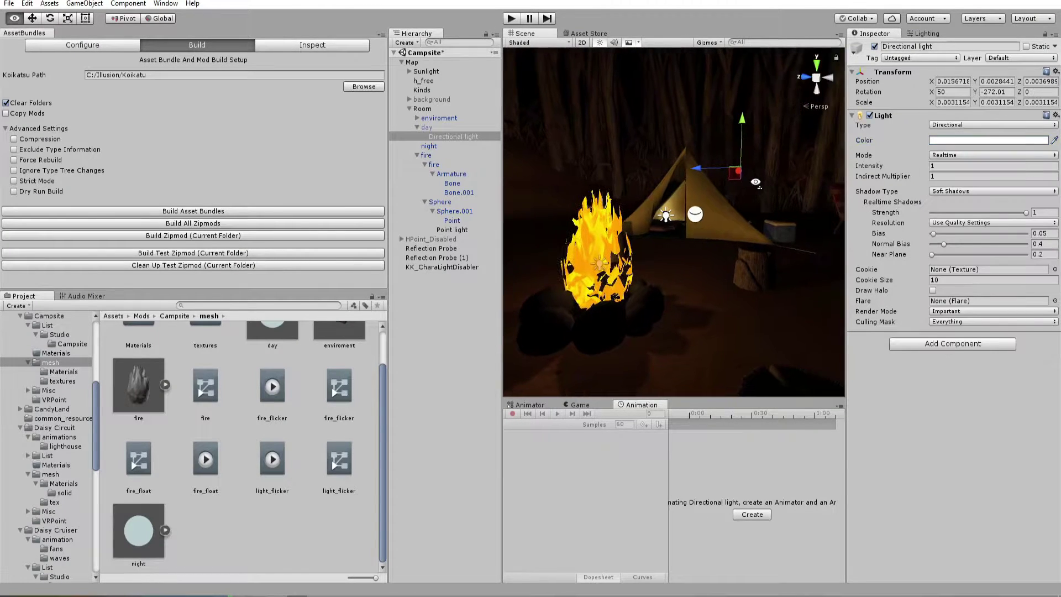
key(ctrl+s)
Add a Particle System as a child of the top-level fire object.
click(469, 335)
right_drag(765, 260, 717, 289)
alt+drag(717, 289, 687, 271)
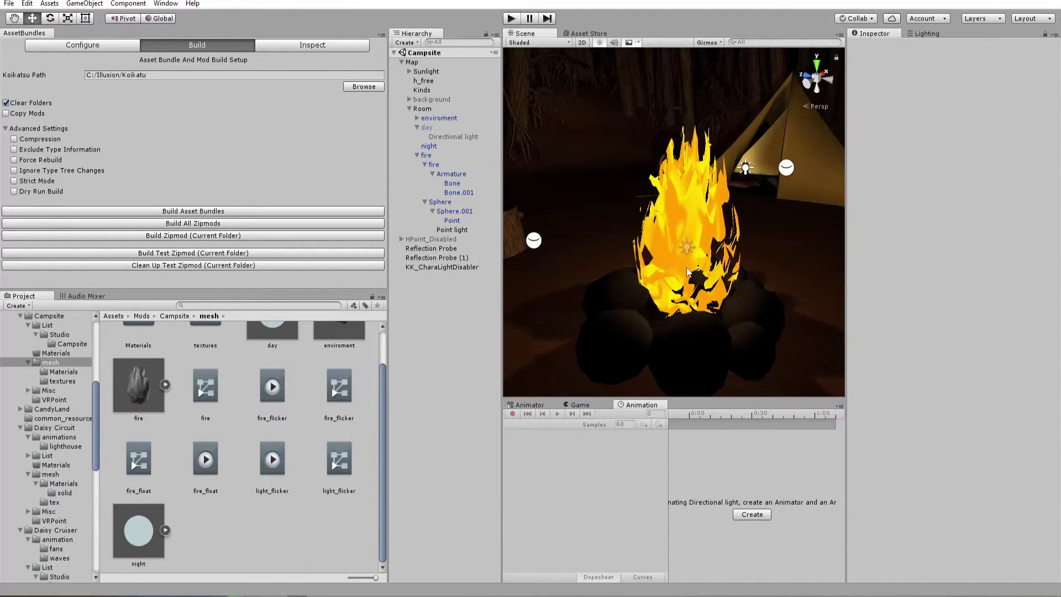
click(430, 157)
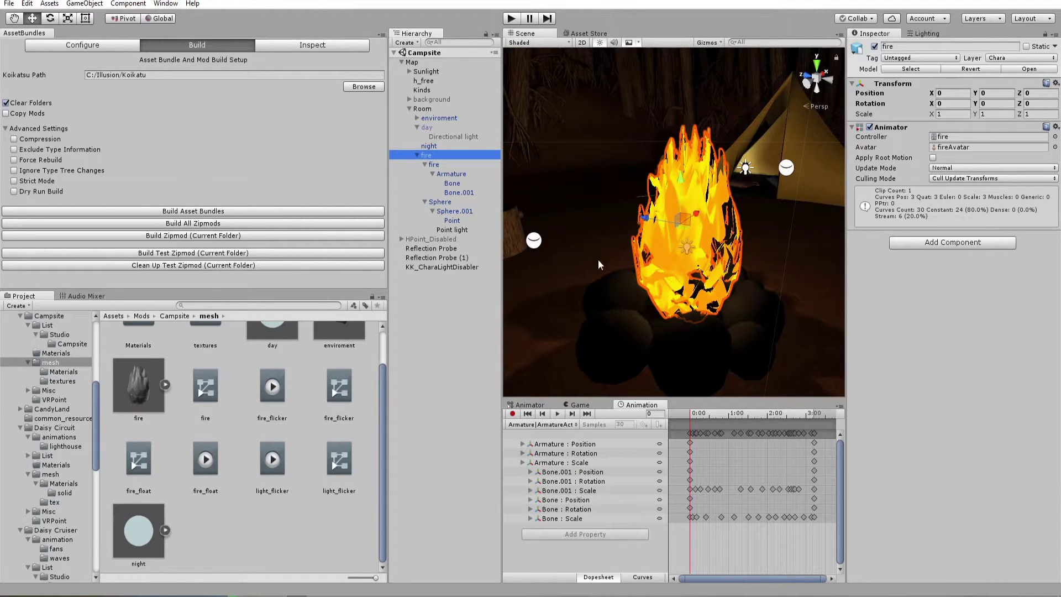
right_click(442, 158)
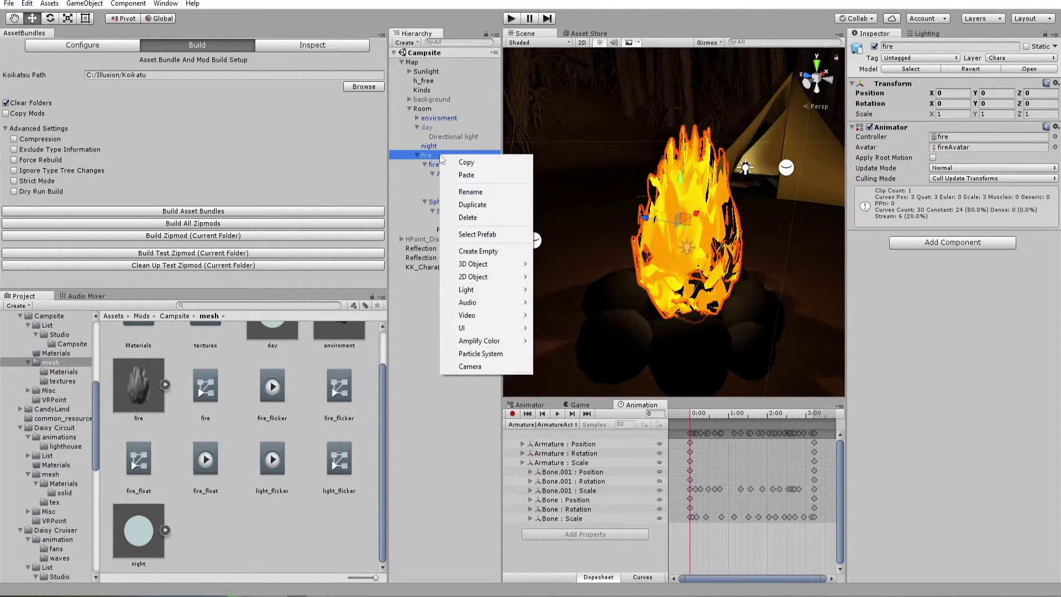
click(480, 353)
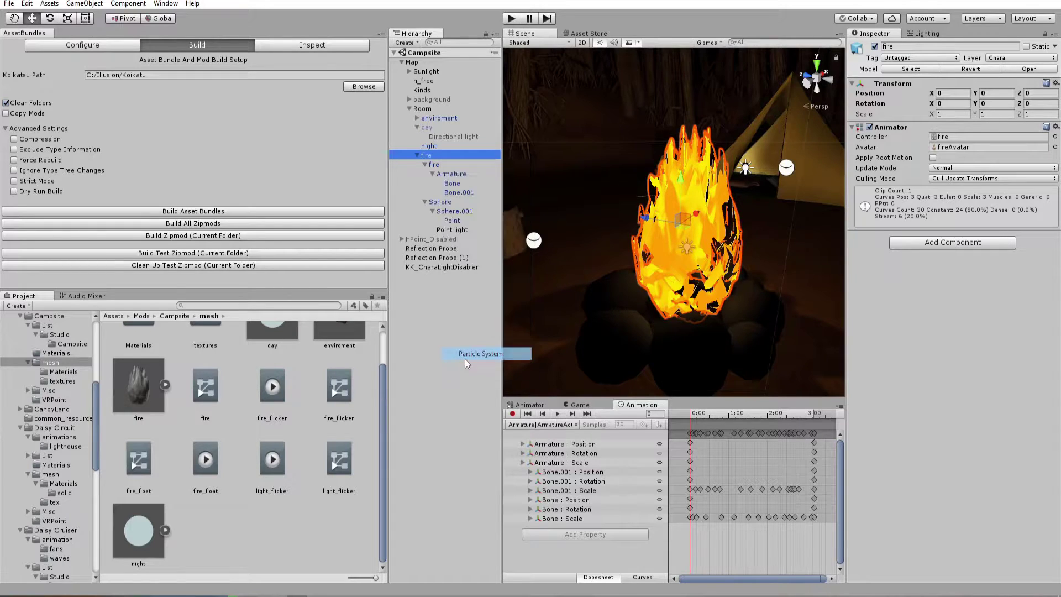
alt+drag(545, 251, 722, 212)
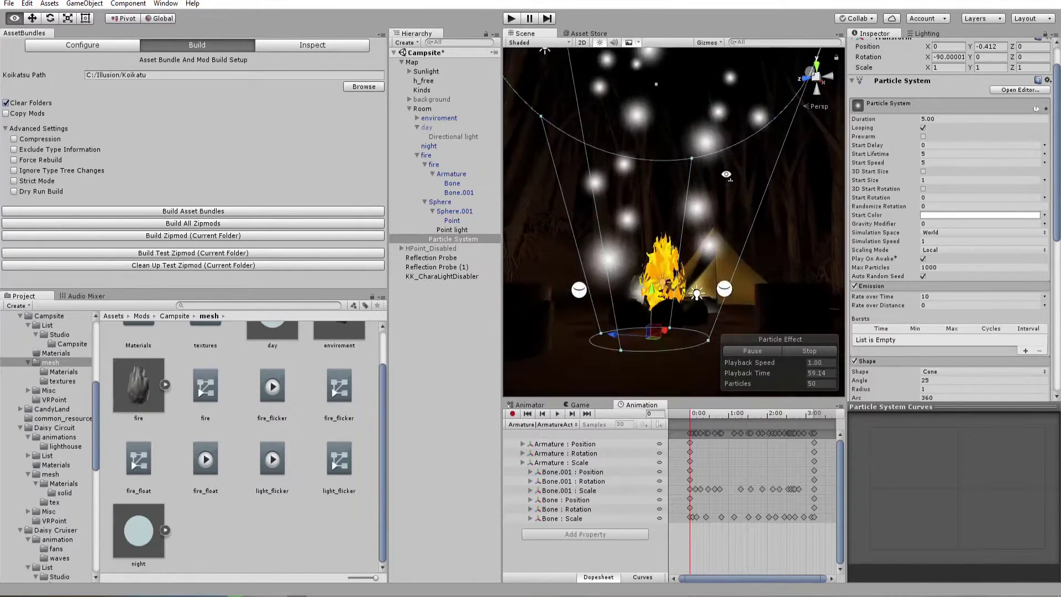
alt+drag(726, 186, 728, 178)
Set the particles' start color to Random Between Two Colors, using yellow and pale orange.
scroll(947, 153, down, 3)
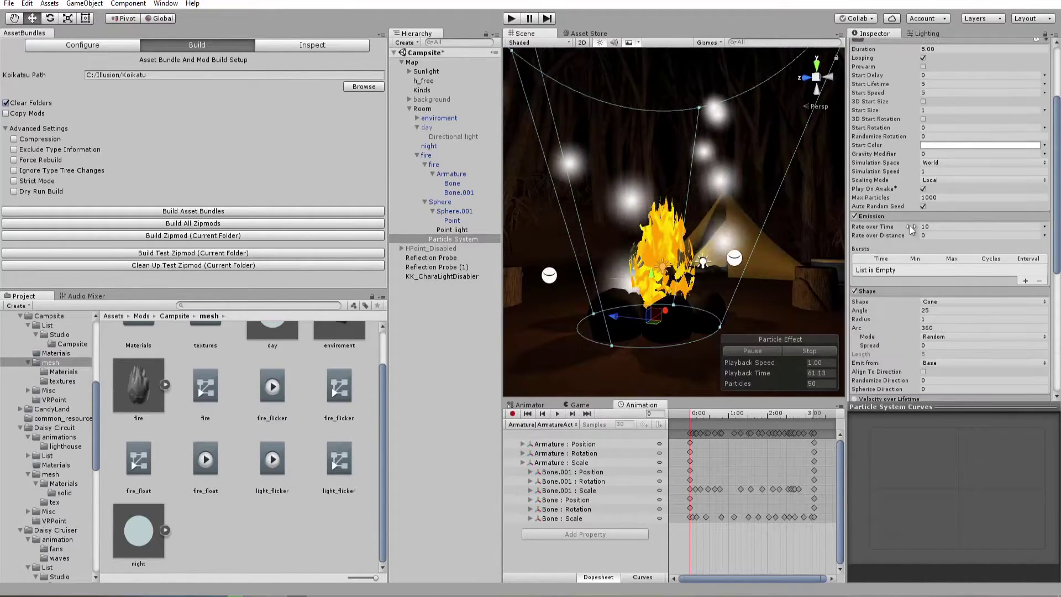
click(947, 145)
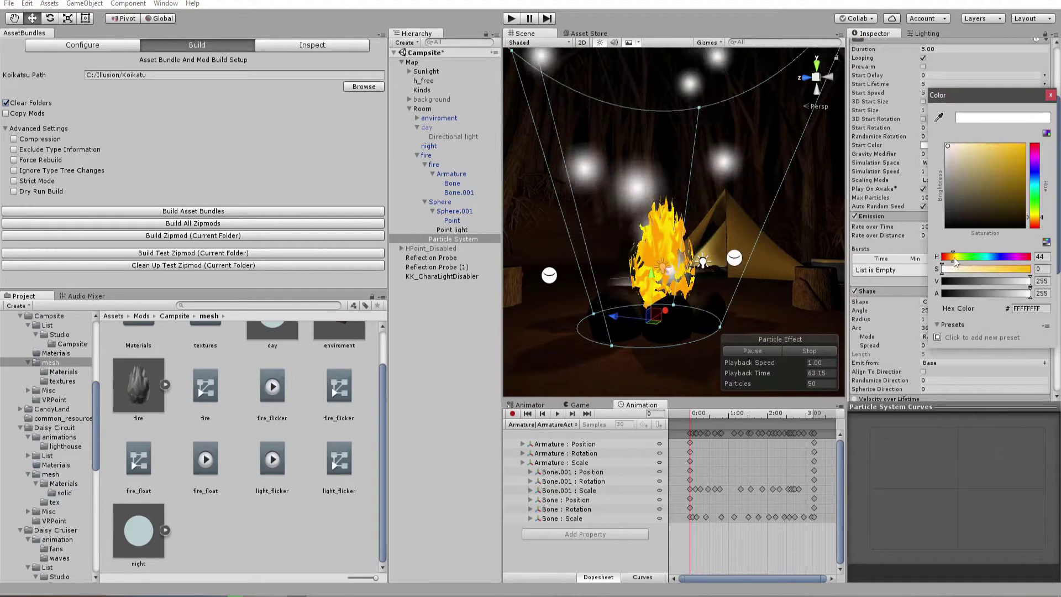
drag(965, 270, 1010, 269)
click(1044, 144)
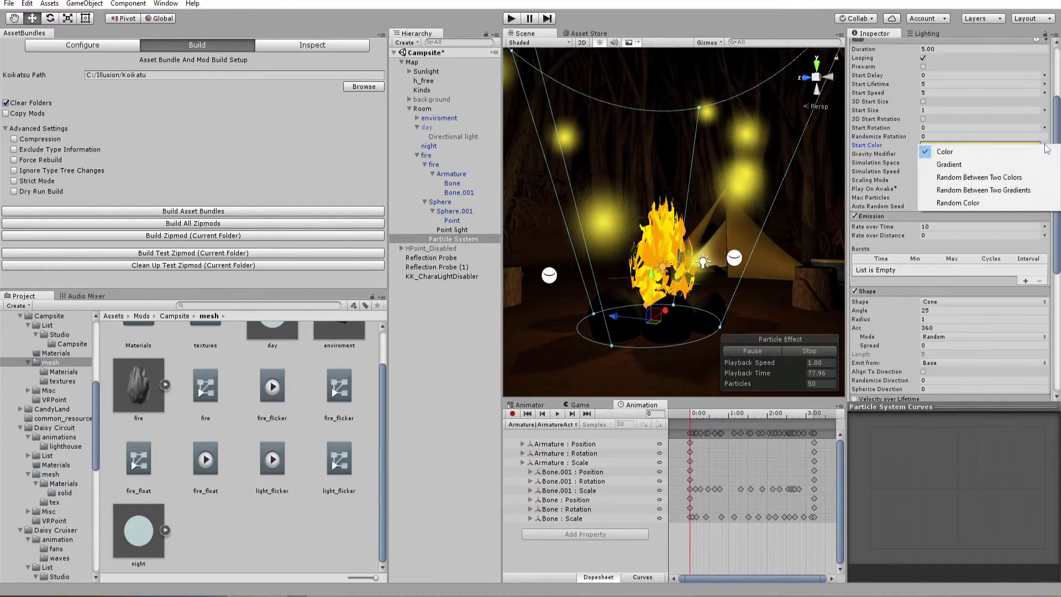
click(1015, 177)
scroll(989, 192, up, 1)
click(950, 187)
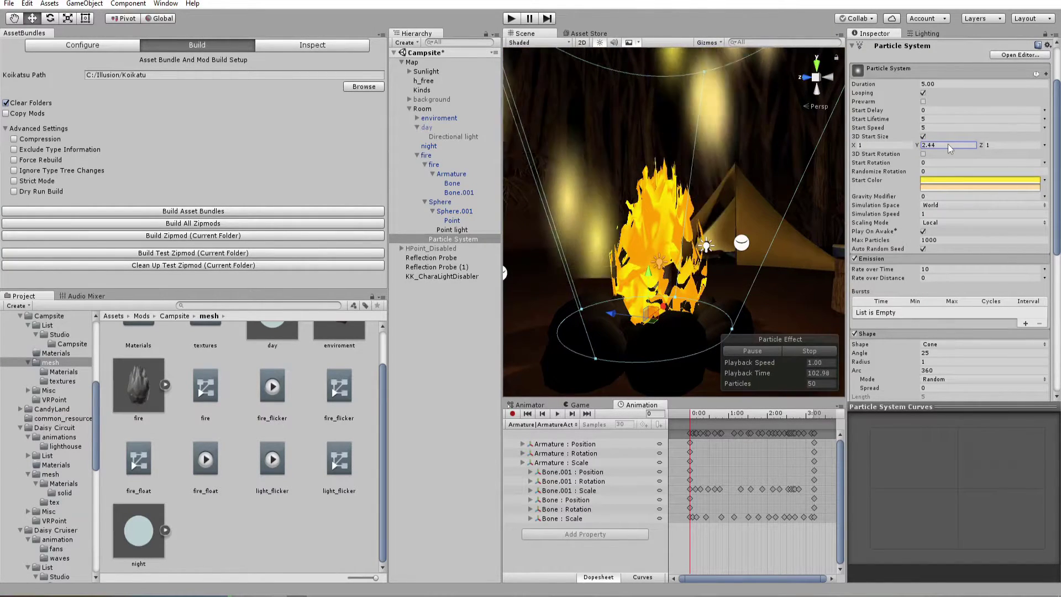
drag(949, 144, 949, 144)
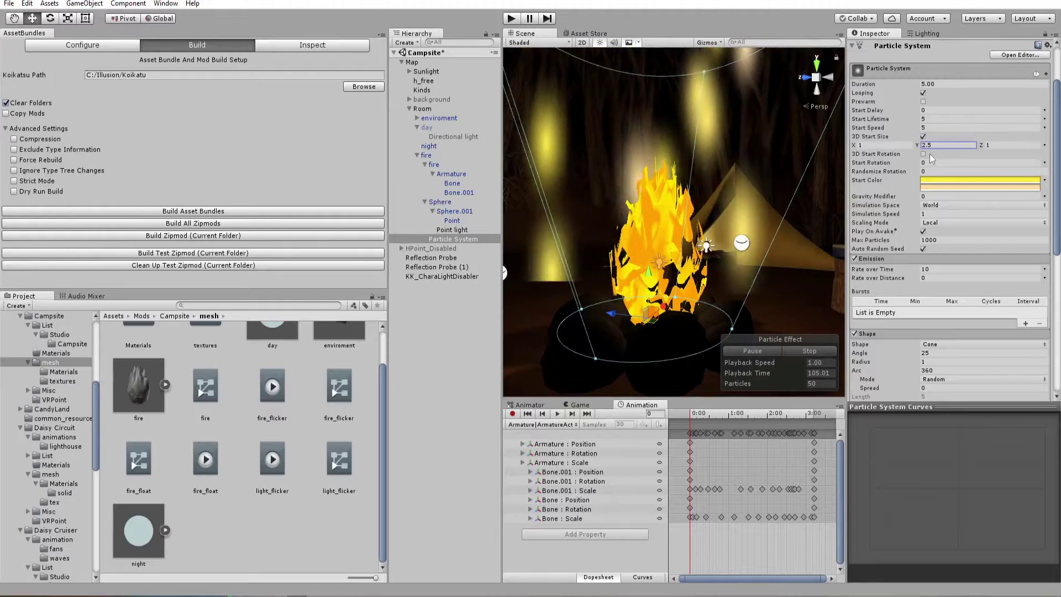
Set the particles' render mode to Stretched Billboard and their uniform start size to 0.06.
click(982, 263)
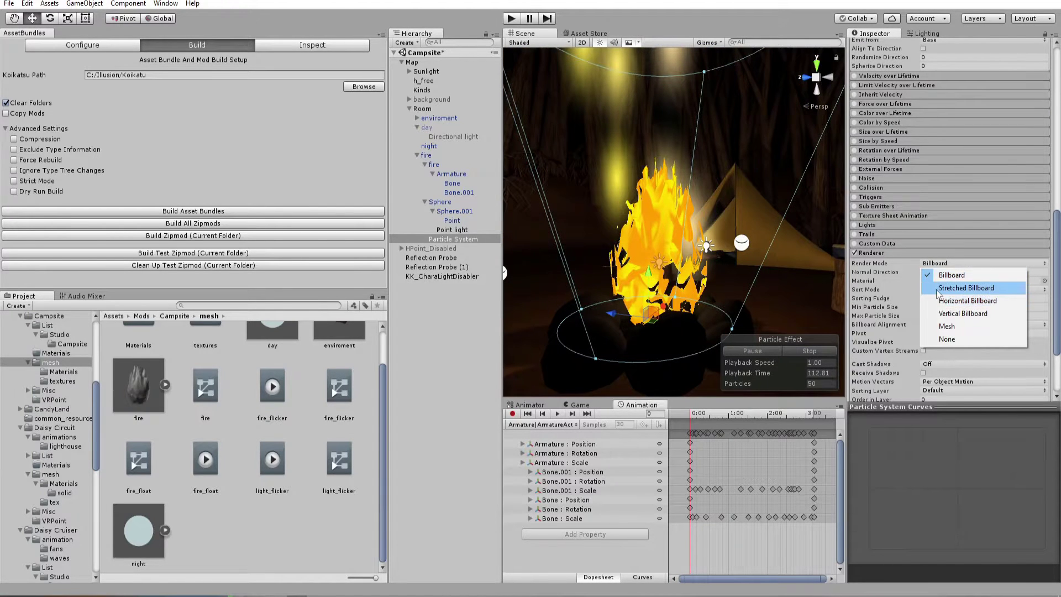
click(934, 288)
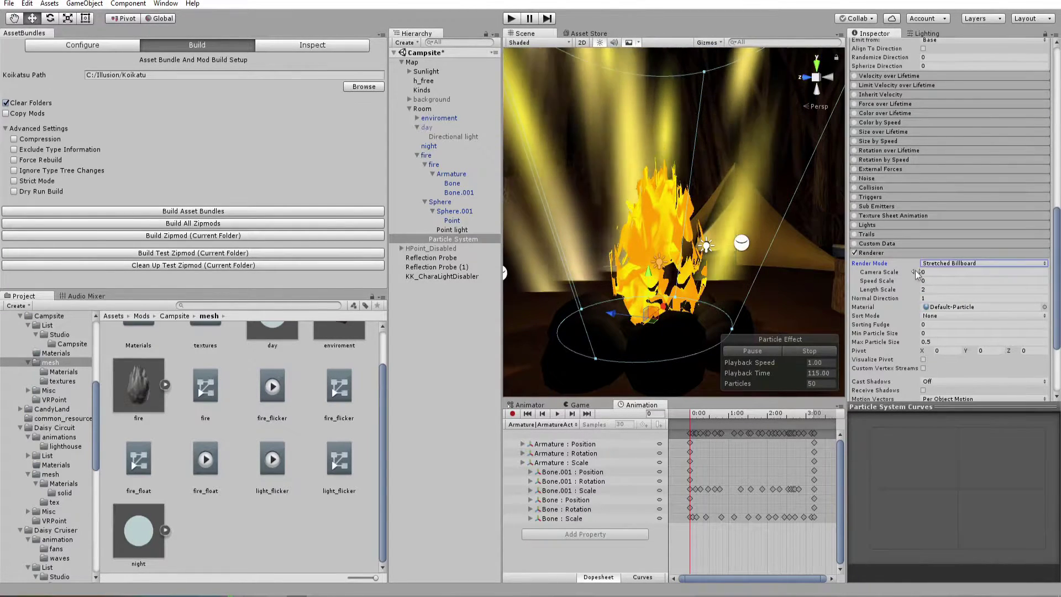
scroll(904, 274, up, 5)
scroll(904, 271, up, 7)
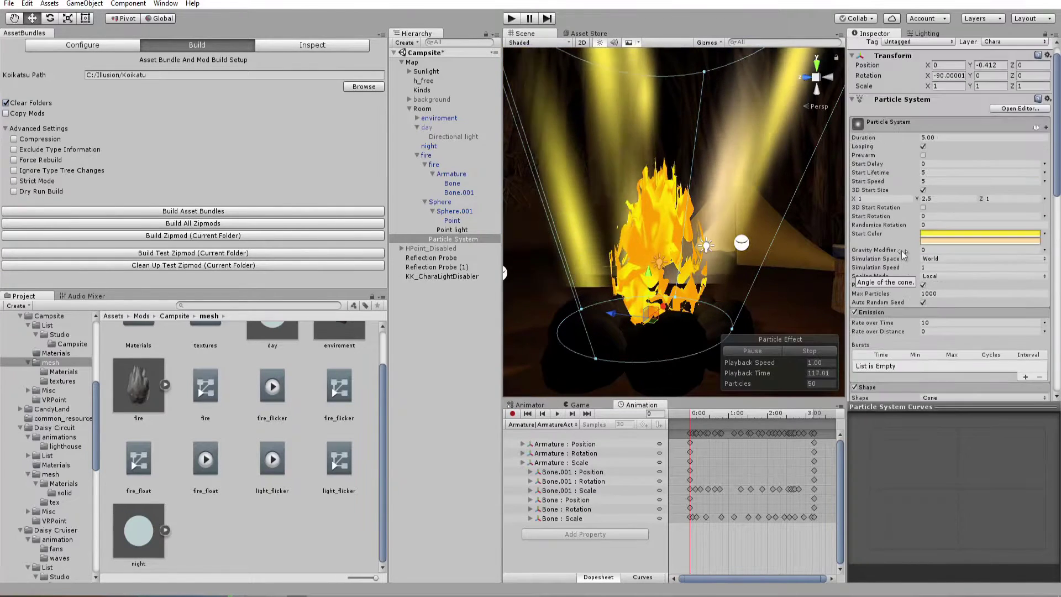
drag(916, 215, 900, 218)
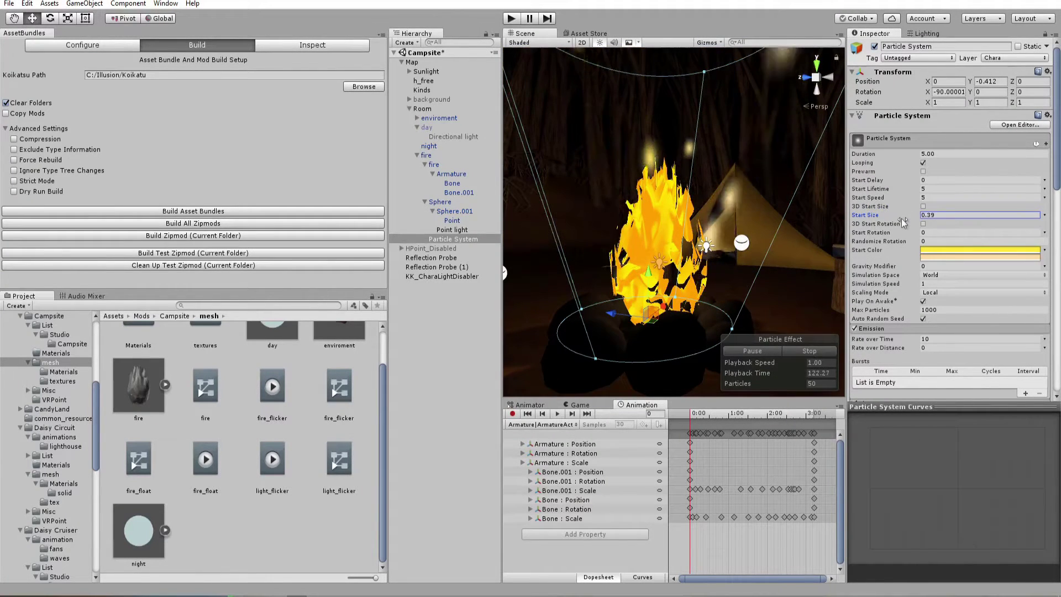
right_drag(730, 218, 755, 184)
key(s)
alt+drag(755, 185, 756, 254)
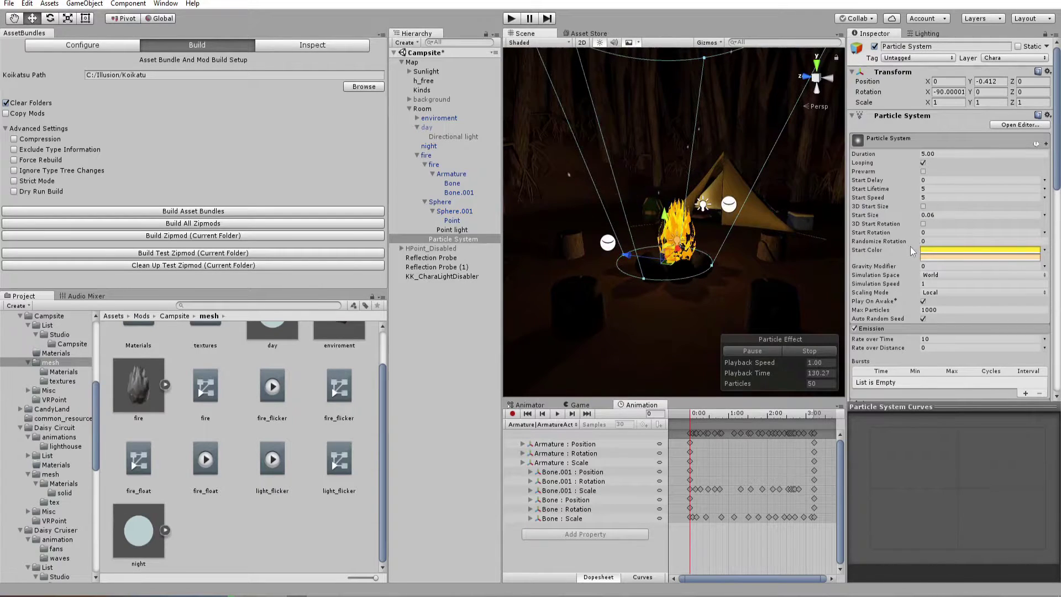
Enable Color over Lifetime for the campfire's particle system.
scroll(912, 252, down, 8)
scroll(915, 254, down, 1)
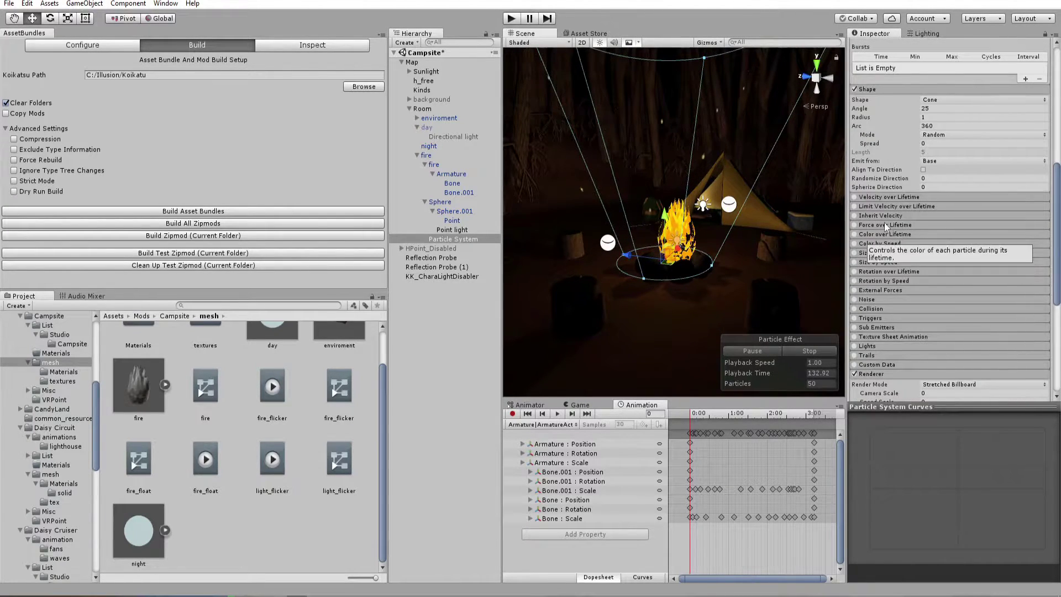
scroll(737, 245, up, 6)
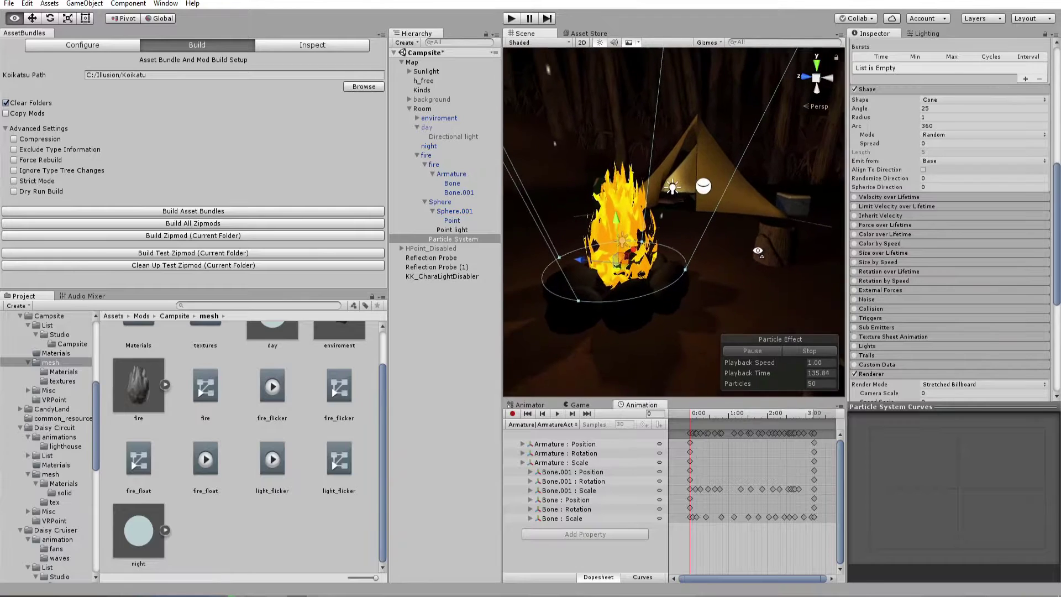
right_drag(727, 241, 768, 566)
alt+drag(771, 566, 779, 310)
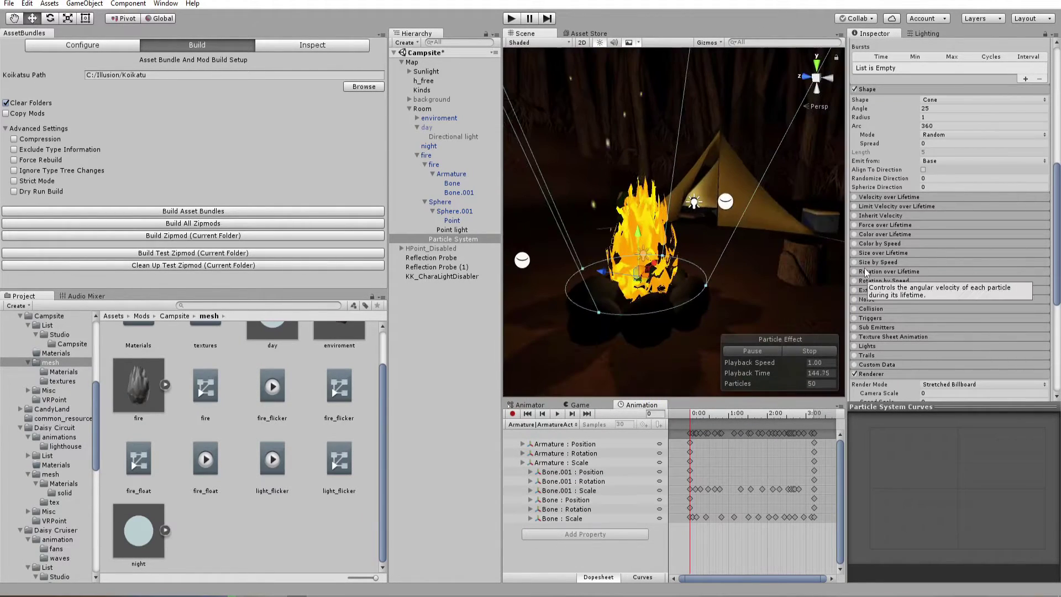
click(876, 235)
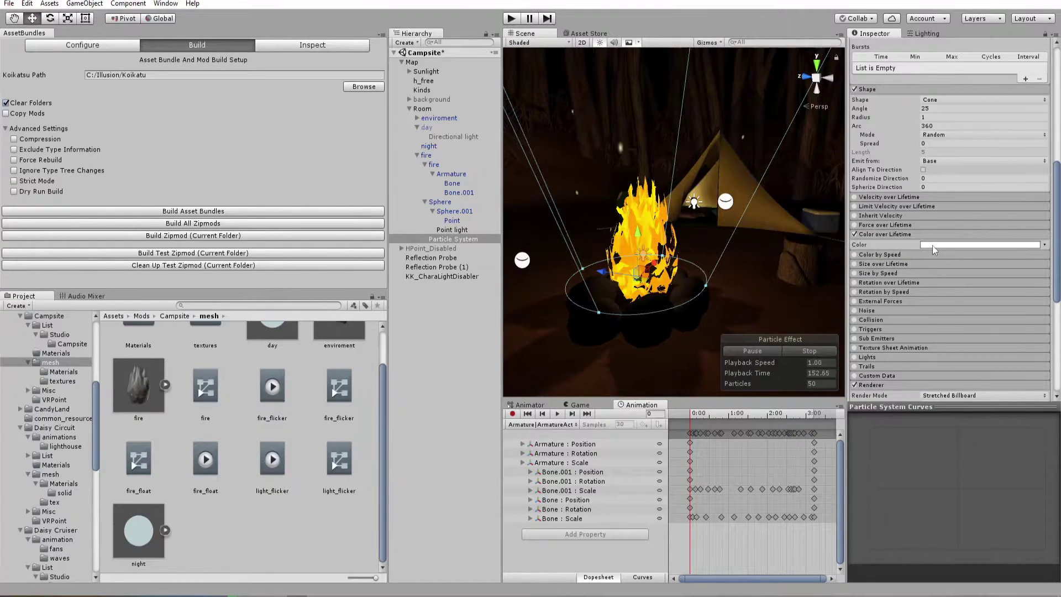
Add an opaque alpha key midway along the lifetime gradient and set the alpha of both end keys to 0.
click(932, 246)
click(814, 198)
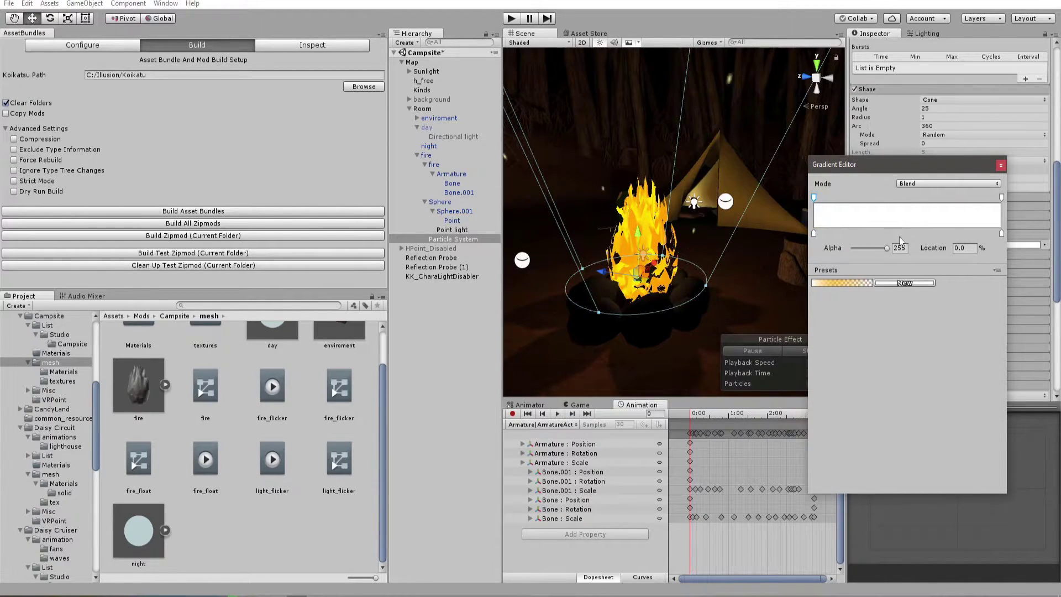
click(900, 283)
click(904, 198)
click(814, 197)
click(887, 248)
drag(886, 247, 826, 251)
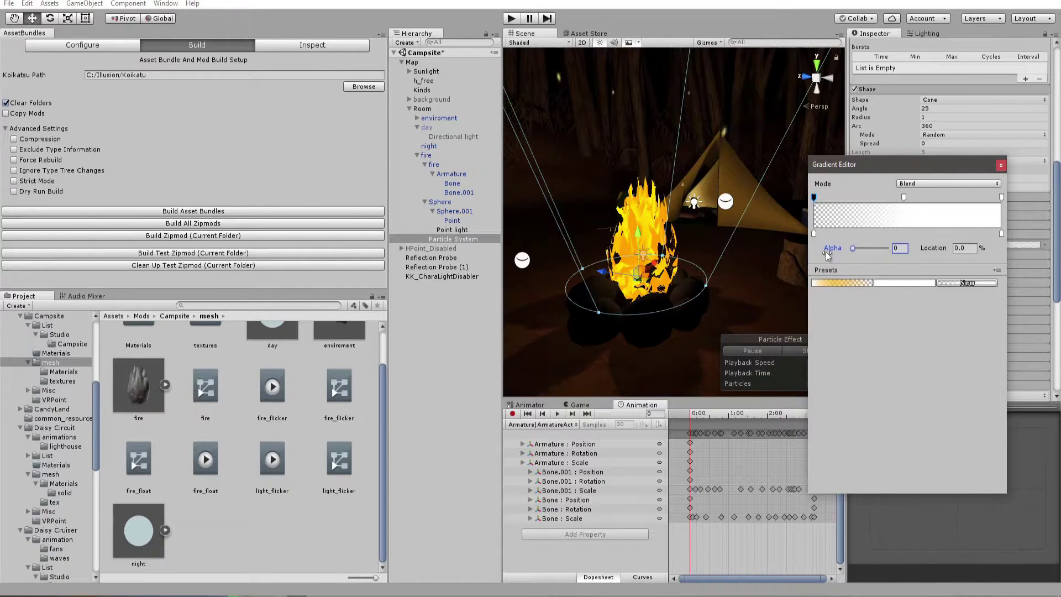
click(1001, 197)
drag(886, 247, 814, 254)
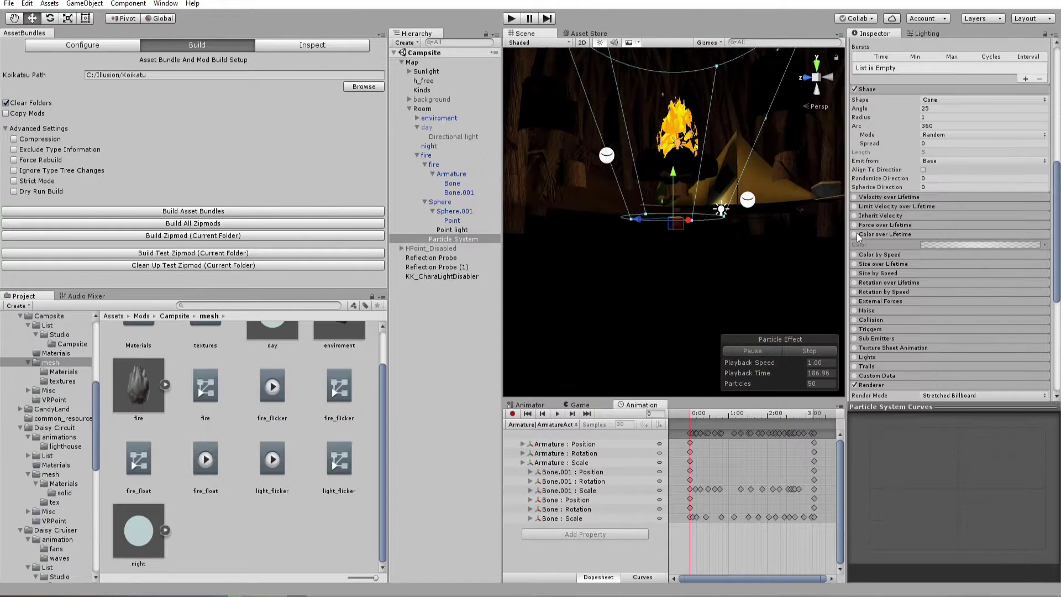
Widen the gradient's opaque section by shifting the middle alpha key earlier and adding another at about 72.6%, and view the sparks.
click(854, 233)
mouse_move(745, 252)
alt+mouse_down()
mouse_move(741, 173)
mouse_move(739, 259)
alt+mouse_up()
click(949, 245)
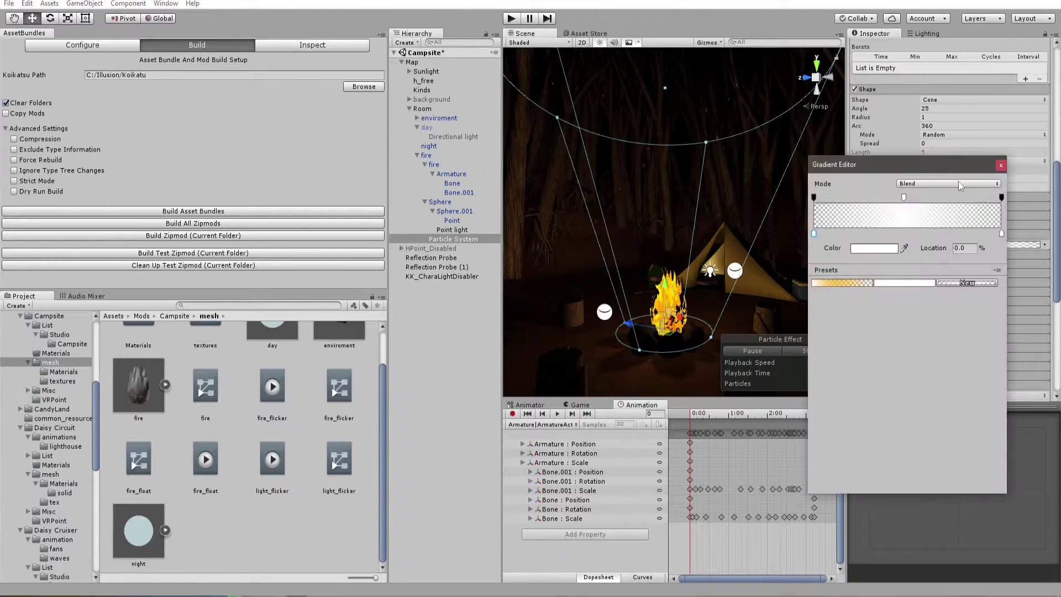
click(926, 198)
drag(906, 197, 860, 199)
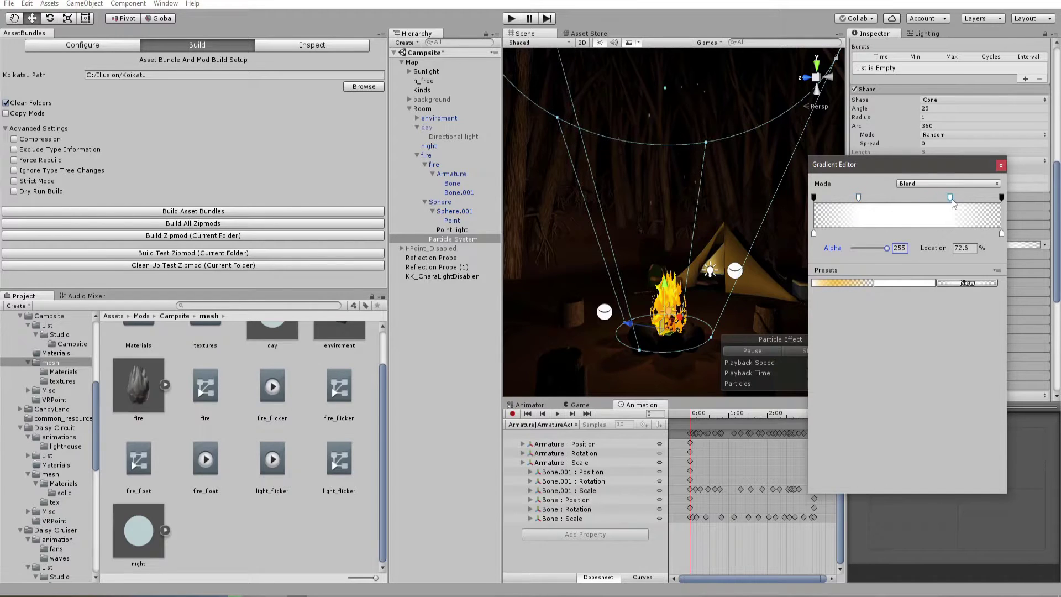
click(1001, 164)
alt+drag(773, 249, 741, 233)
mouse_move(739, 232)
right_down()
mouse_move(728, 314)
mouse_move(752, 282)
mouse_move(719, 227)
right_up()
key(w)
key(w)
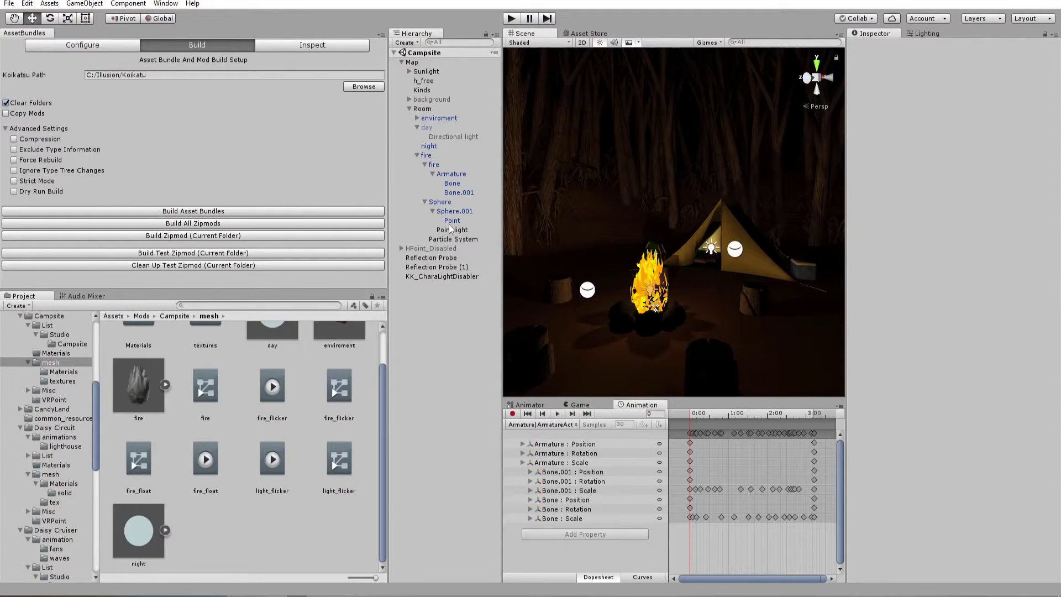
Narrow the particle emitter's cone to an angle of 11.6.
click(444, 239)
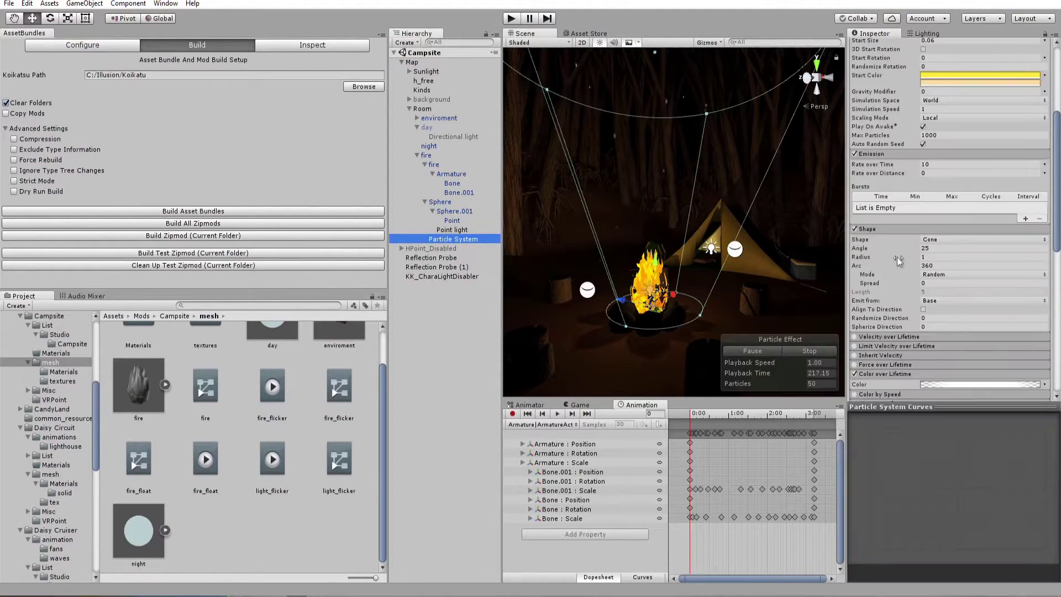
drag(895, 251, 768, 248)
alt+drag(645, 247, 585, 255)
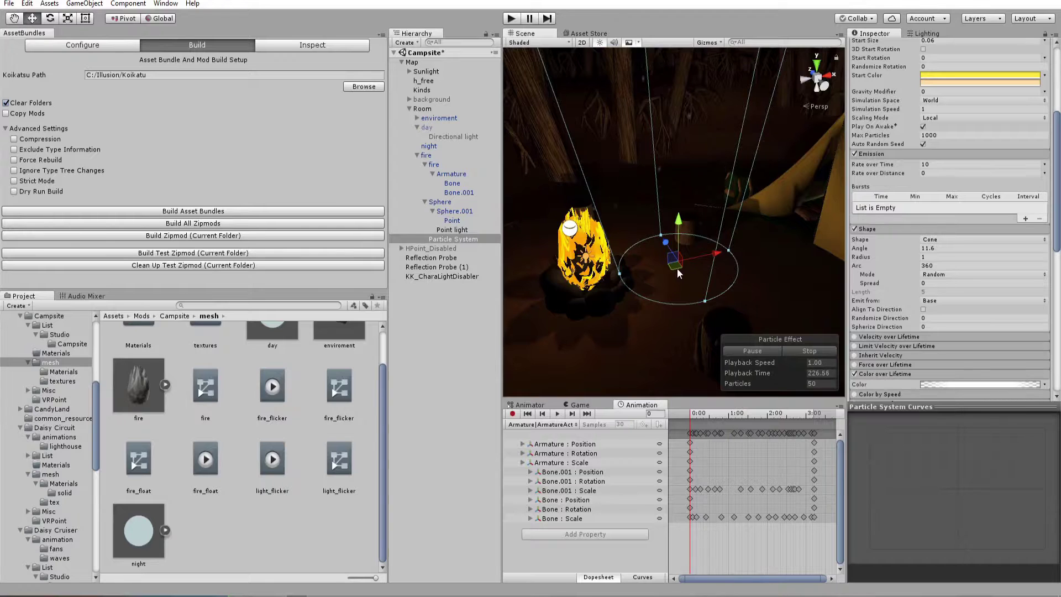
Move the particle emitter to the base of the campfire and set its cone radius to 0.3.
alt+drag(678, 273, 906, 332)
drag(881, 259, 874, 262)
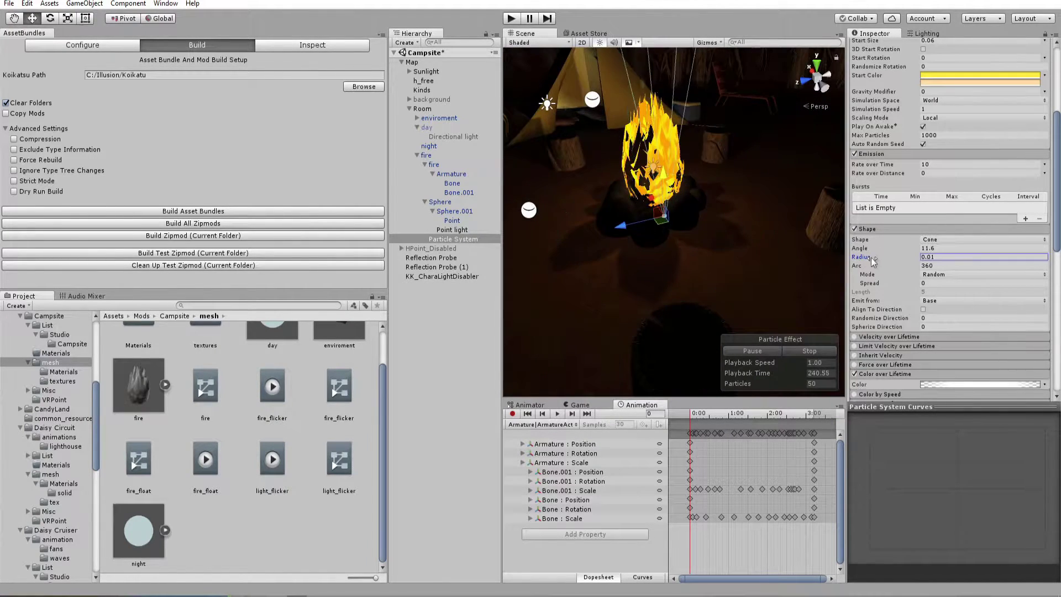
right_drag(692, 281, 678, 260)
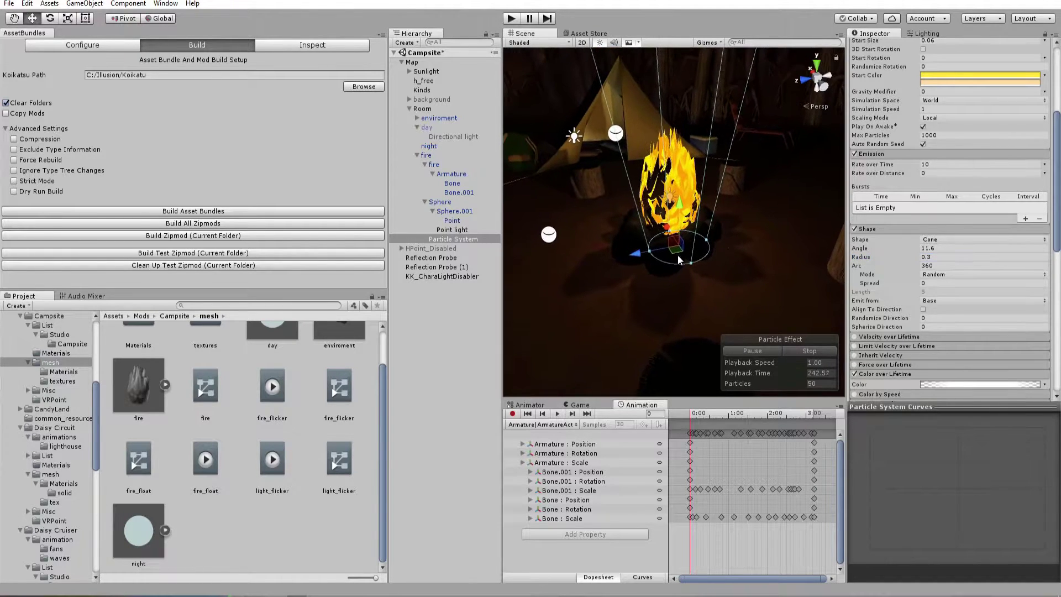
Run the scene and look around the campfire to check the rising spark particles.
key(ctrl+p)
alt+drag(677, 258, 710, 183)
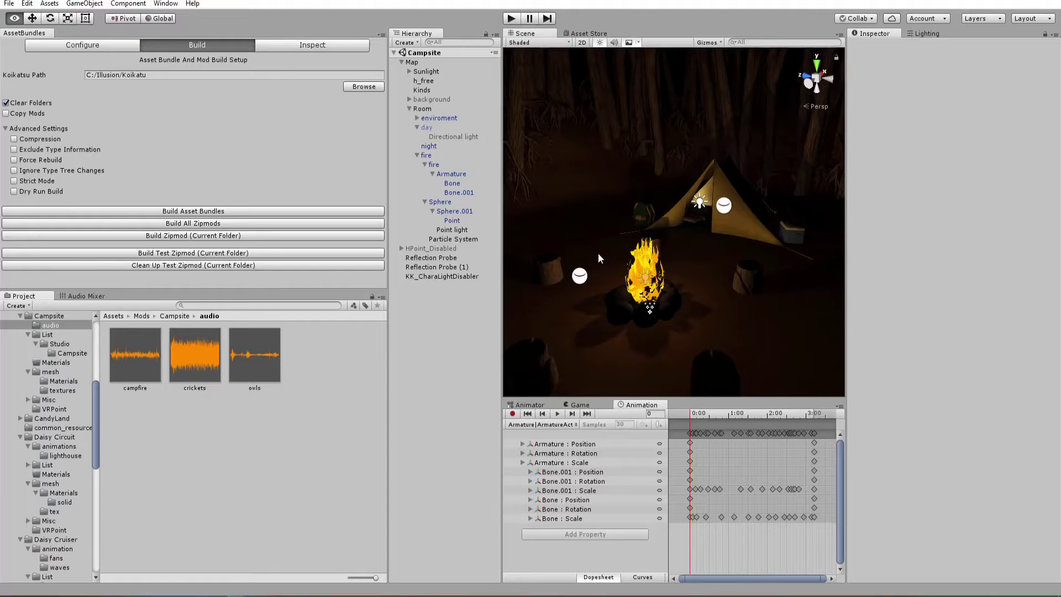
alt+drag(689, 232, 684, 134)
right_drag(684, 133, 597, 246)
key(w)
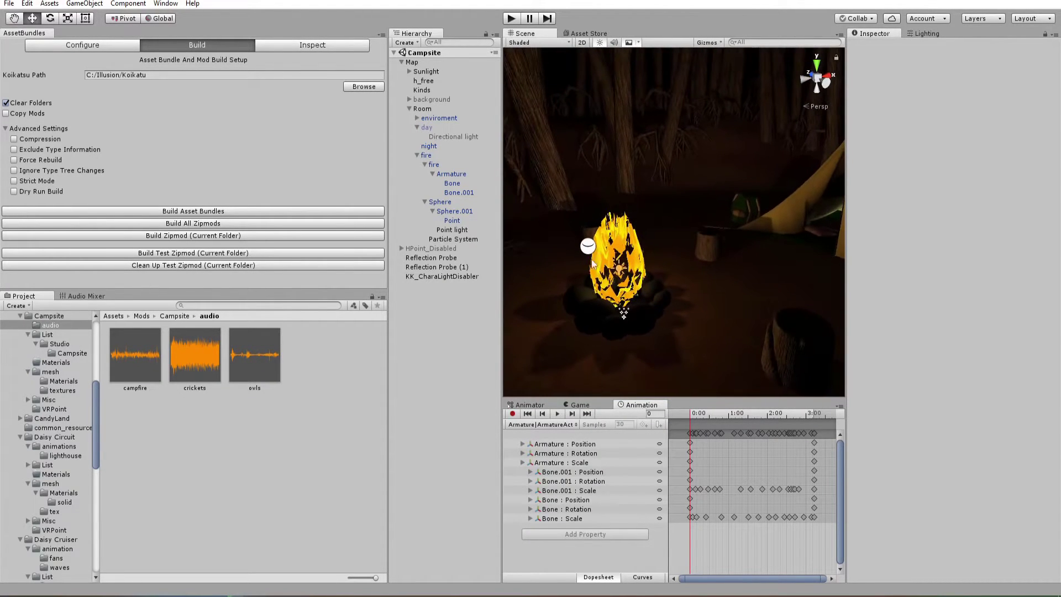
Examine the import settings and waveforms of the campfire, crickets and owls audio clips.
click(191, 359)
click(150, 362)
click(200, 364)
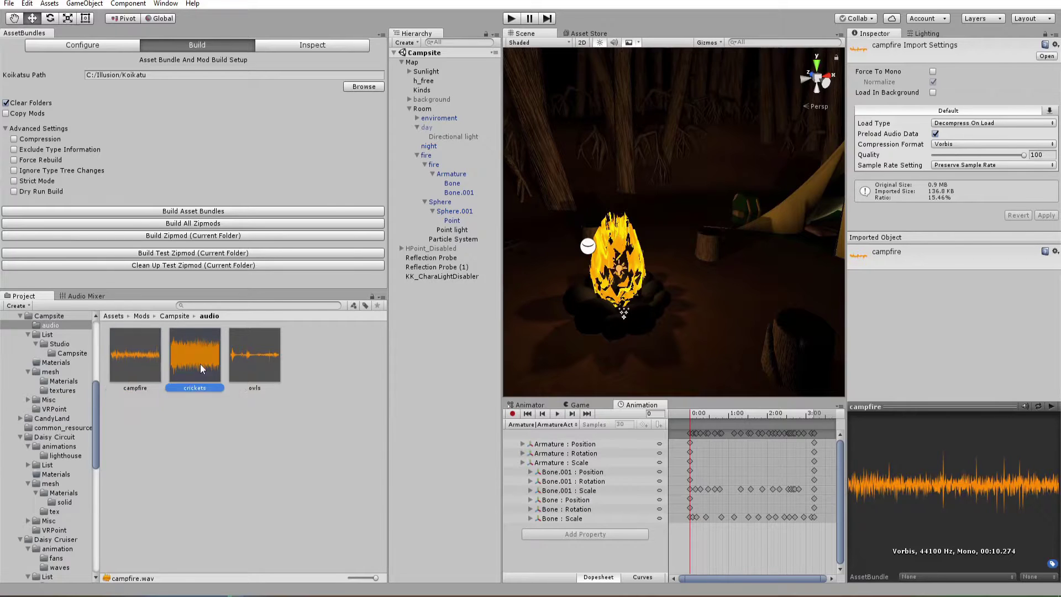
click(245, 362)
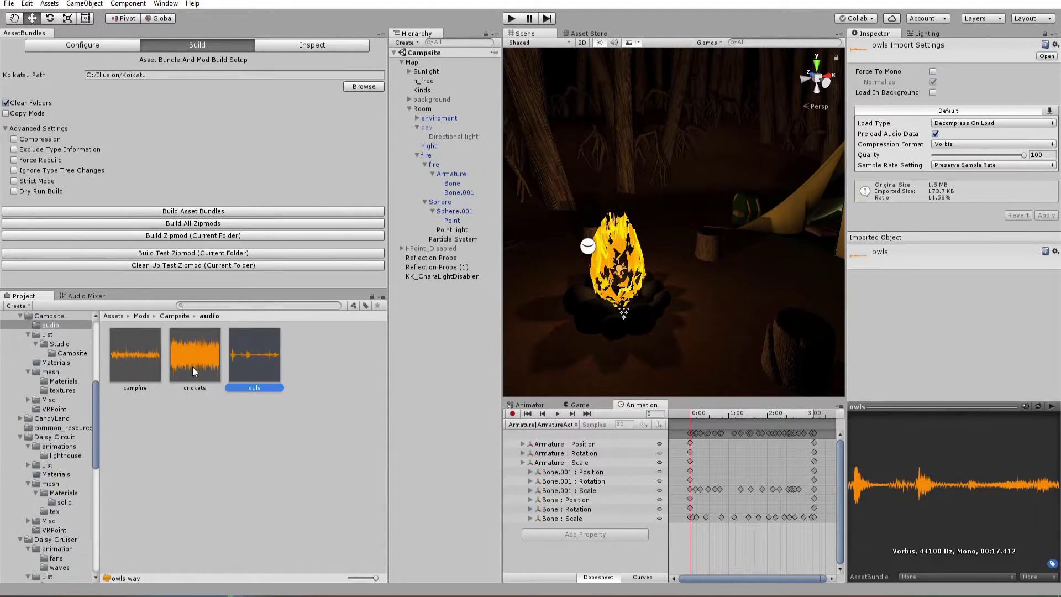
alt+drag(636, 272, 795, 253)
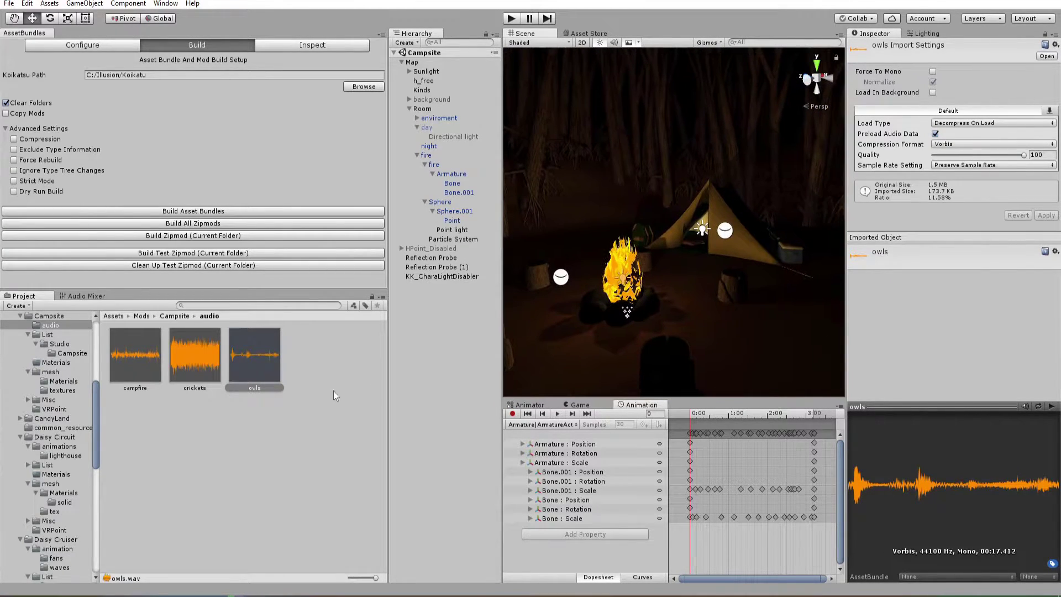
click(316, 426)
alt+drag(721, 235, 721, 245)
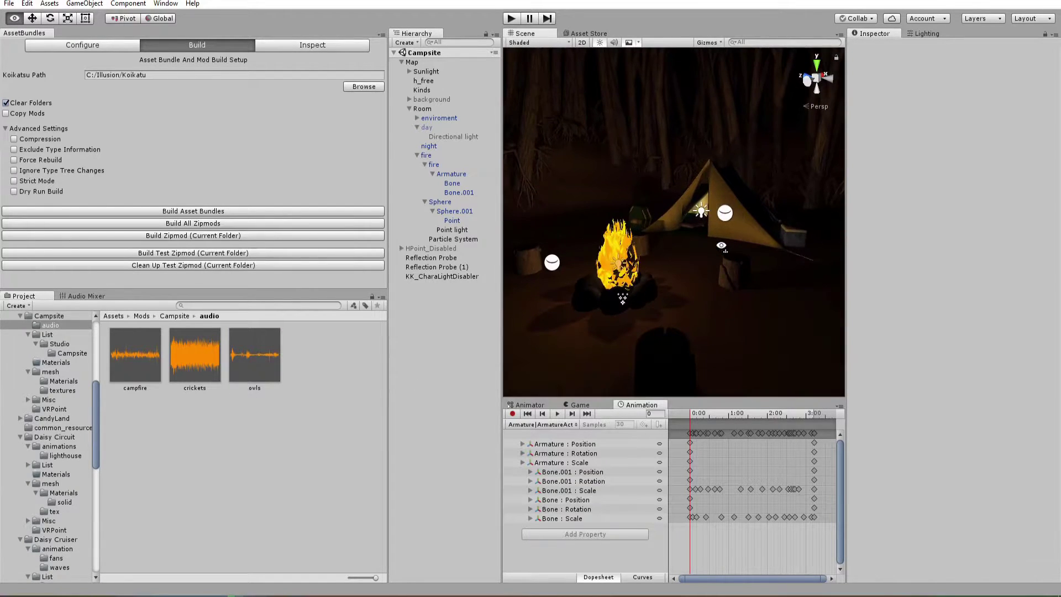
right_drag(721, 246, 711, 246)
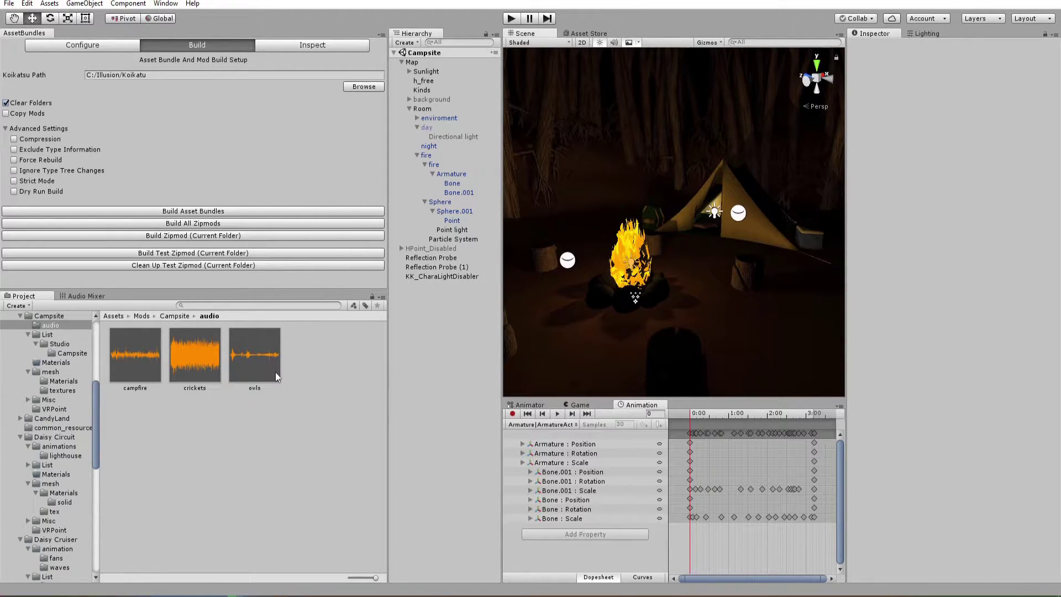
click(272, 357)
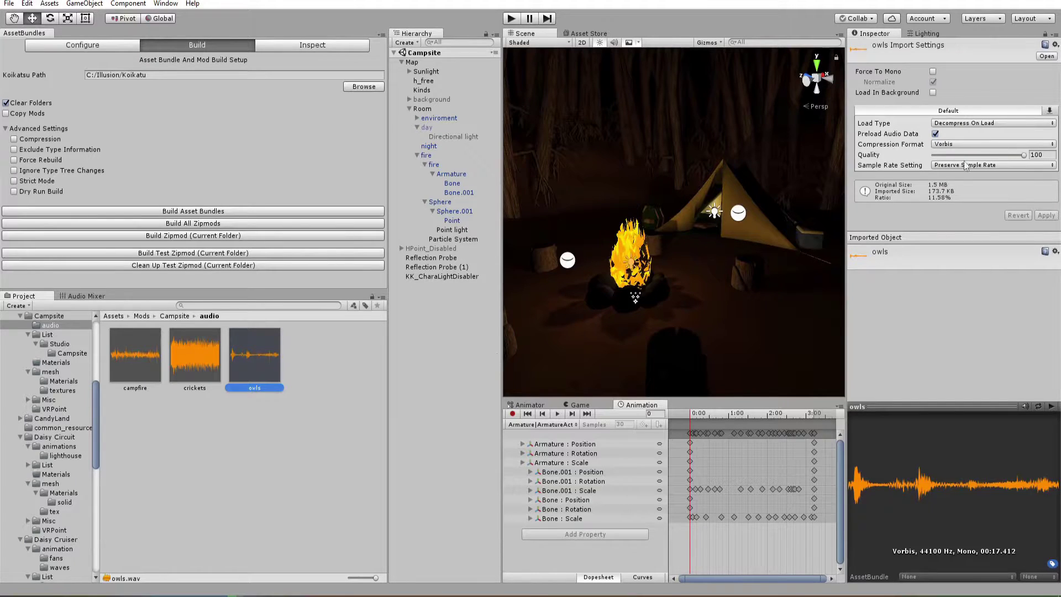
right_drag(709, 255, 691, 261)
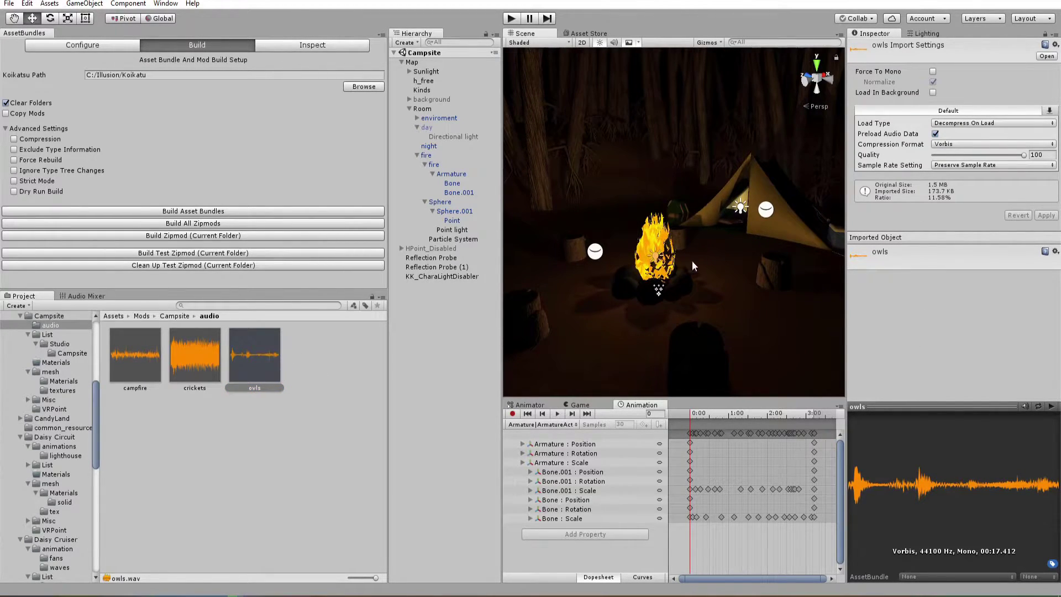
alt+drag(703, 270, 641, 269)
key(w)
right_drag(641, 269, 624, 287)
click(179, 369)
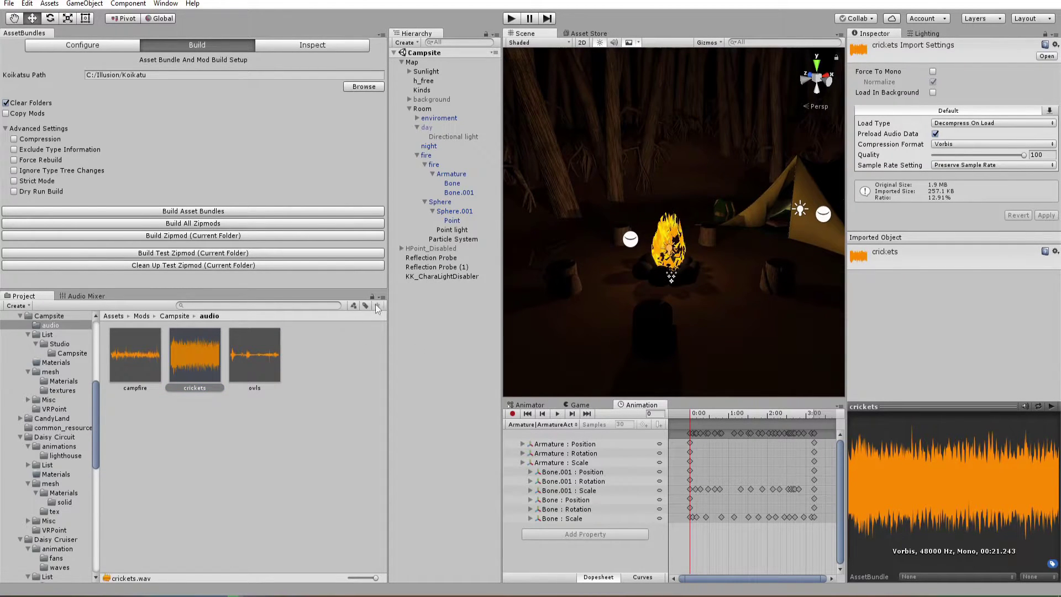
Create an audio source at the centre of the campfire.
alt+drag(678, 308, 800, 189)
alt+scroll(670, 291, down, 6)
scroll(591, 249, up, 1)
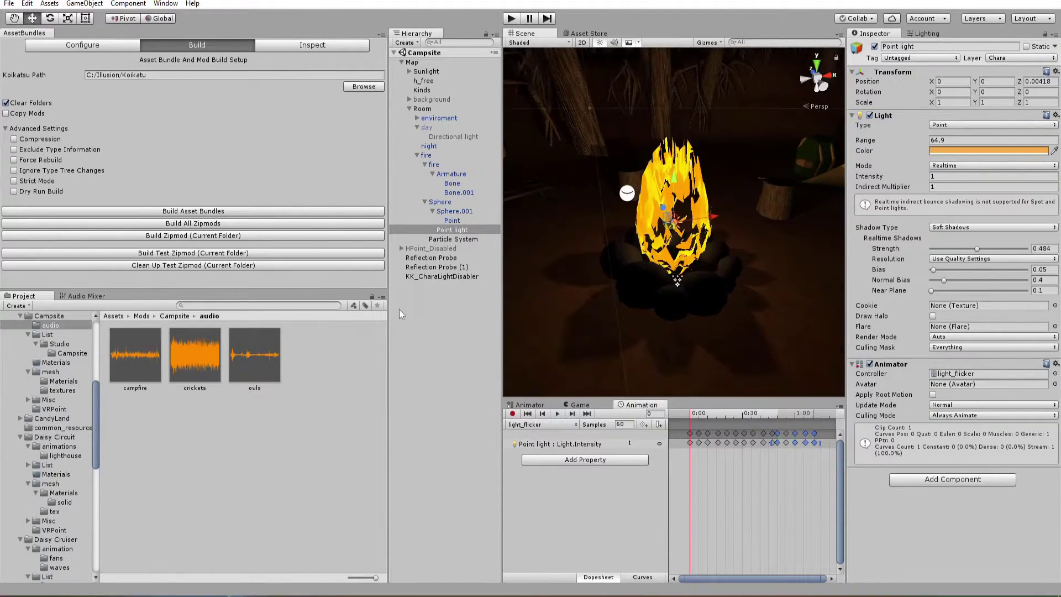
click(396, 309)
click(405, 42)
mouse_move(431, 120)
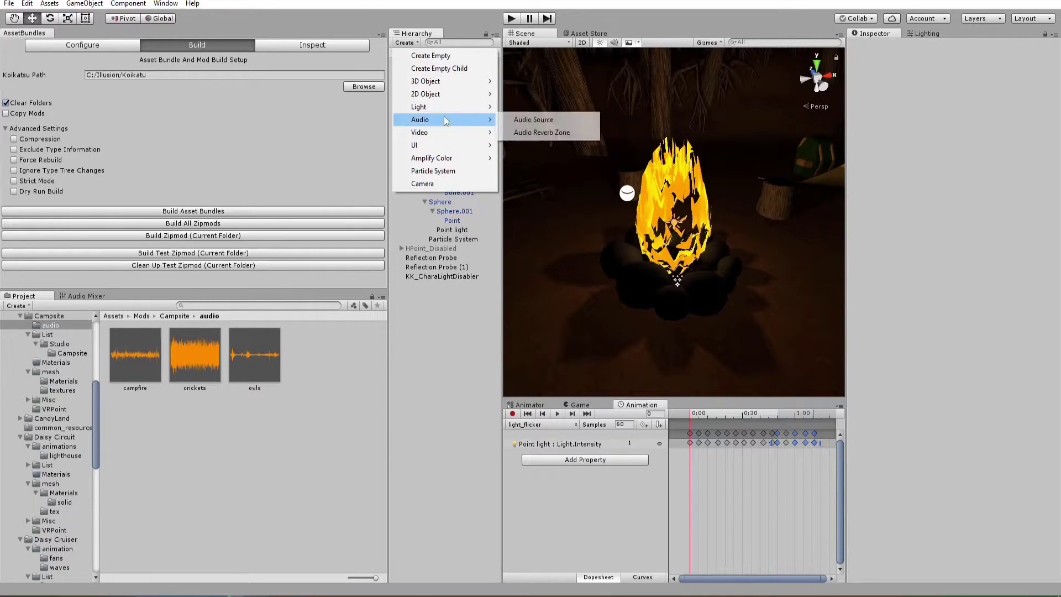
click(533, 119)
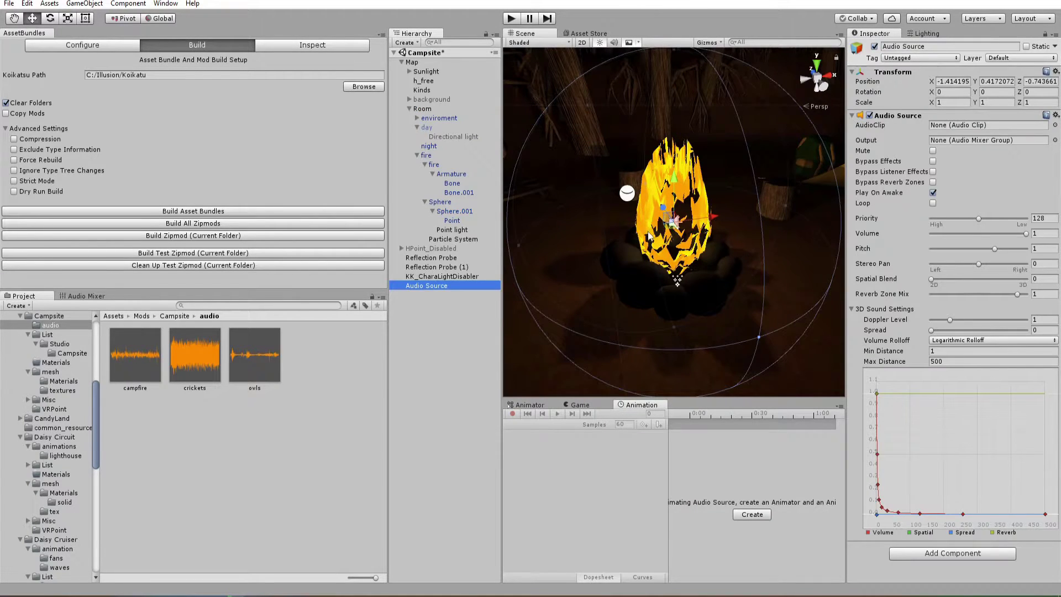
scroll(636, 280, down, 3)
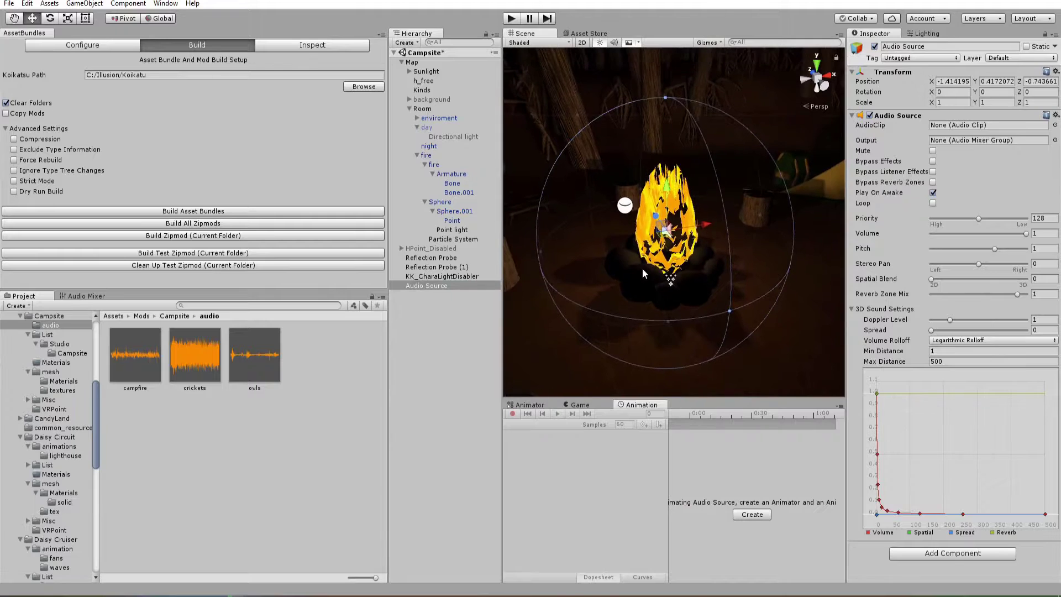
Assign the campfire clip to the new audio source, enable looping and set its spatial blend to 1.
drag(157, 379, 687, 457)
drag(1006, 133, 981, 129)
right_drag(768, 269, 768, 262)
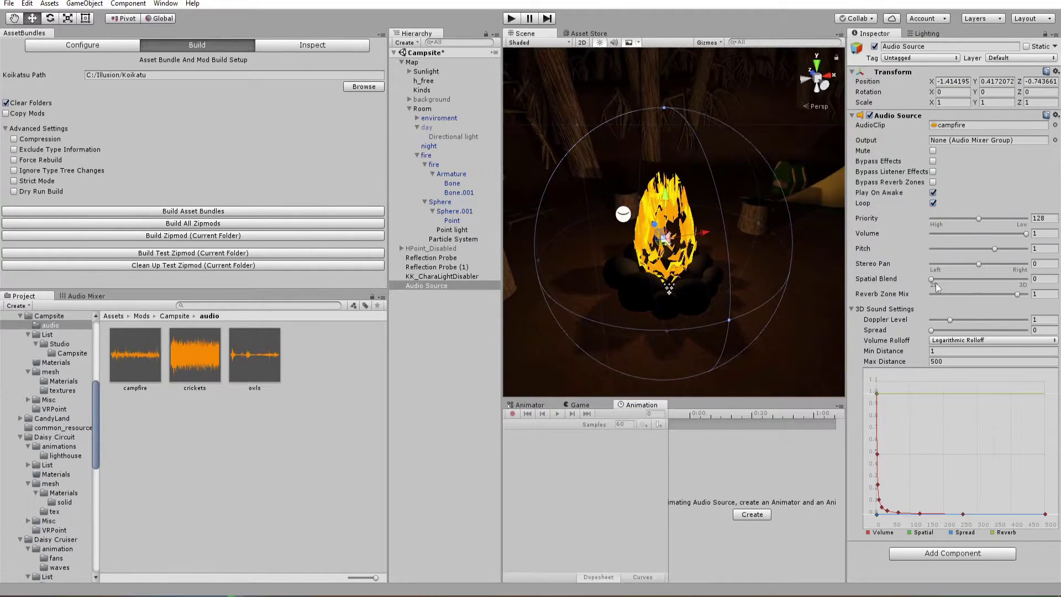
drag(932, 280, 1039, 284)
Save the Campsite scene.
right_drag(806, 258, 706, 257)
key(s)
key(d)
key(w)
key(s)
click(435, 320)
key(ctrl+s)
Add a camera with an audio listener in front of the campfire, facing the flames.
right_drag(545, 305, 573, 263)
alt+drag(572, 263, 561, 264)
right_click(427, 315)
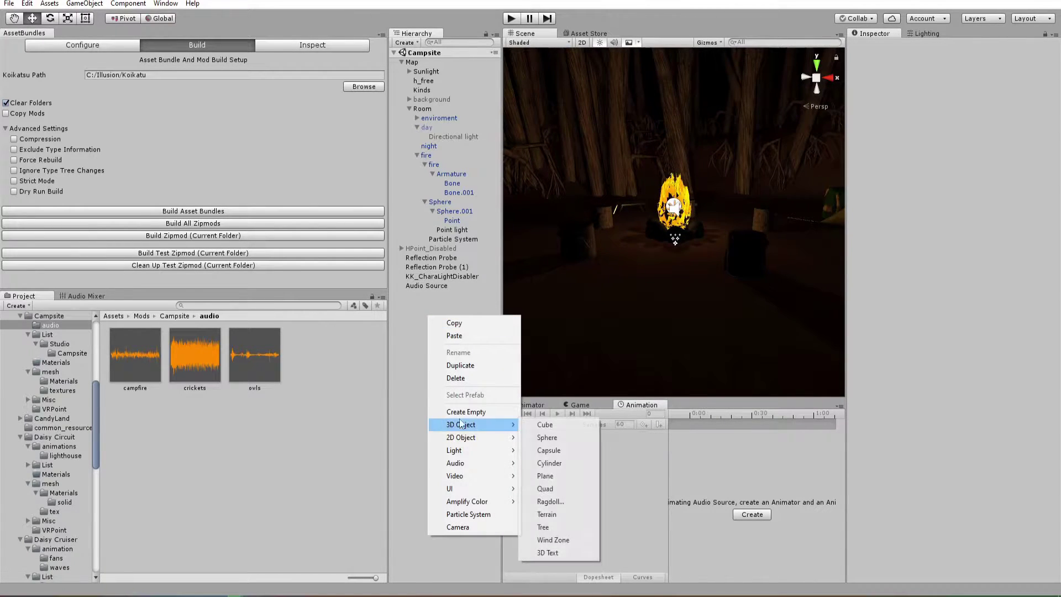
click(458, 527)
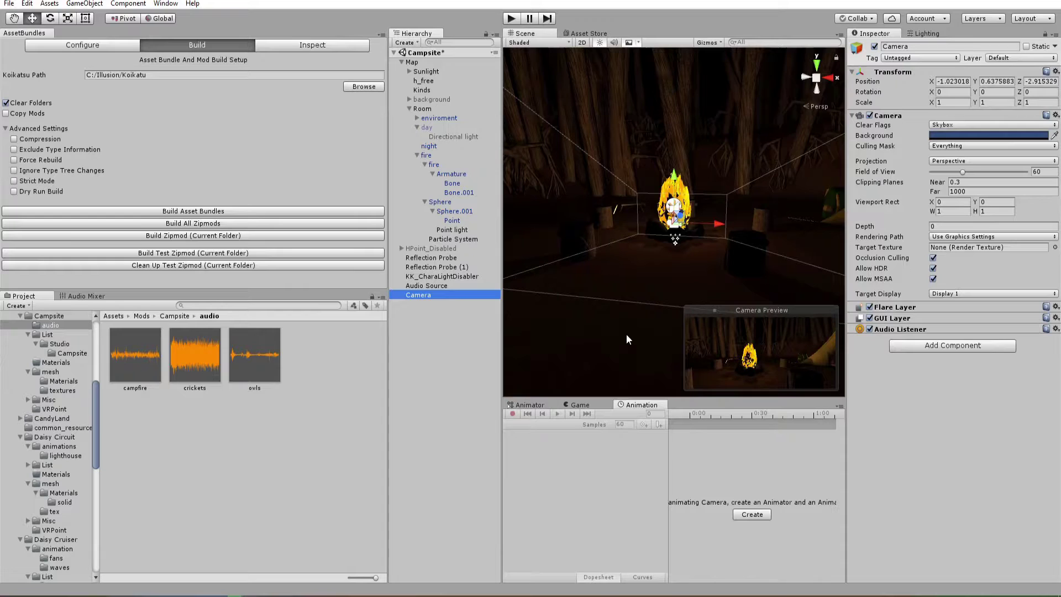
click(434, 287)
click(430, 296)
right_drag(640, 326, 507, 321)
alt+drag(507, 320, 632, 250)
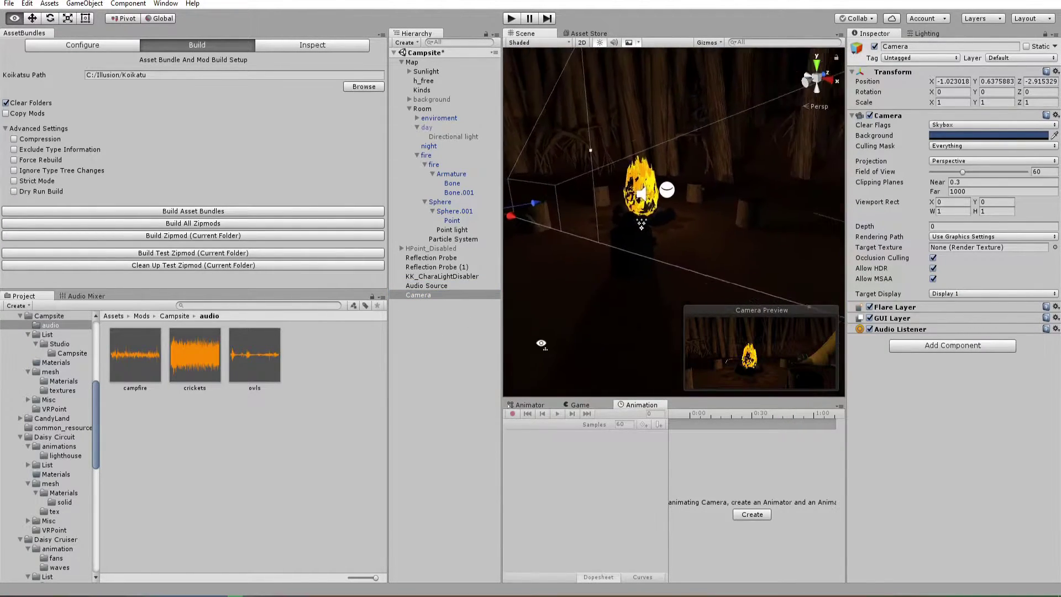
Run the scene and select the camera near the campfire to test the fire sound.
key(ctrl+p)
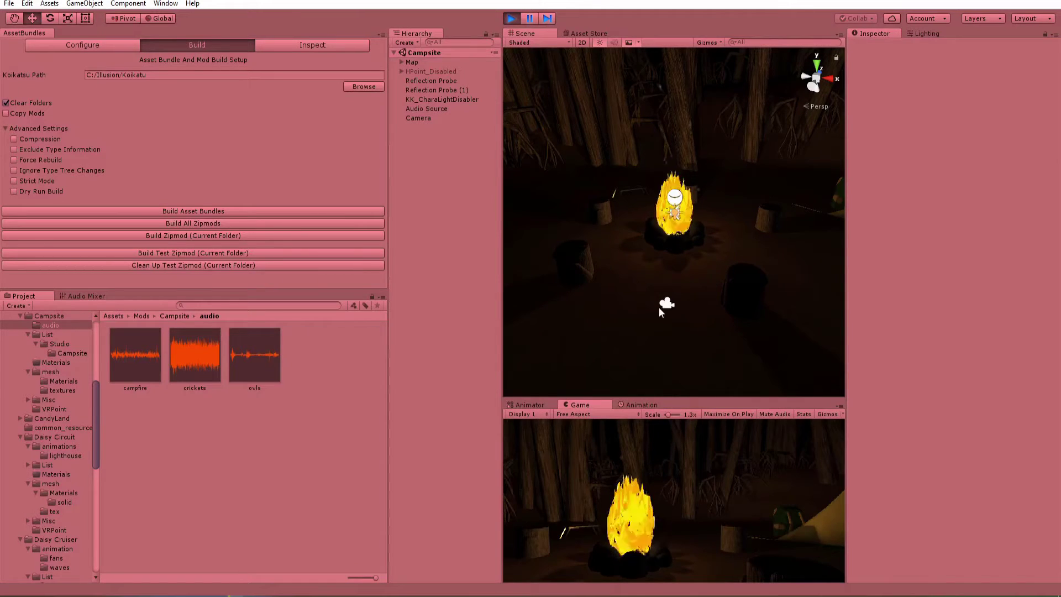
click(666, 307)
mouse_move(667, 312)
mouse_down()
mouse_move(711, 301)
mouse_move(735, 237)
mouse_move(711, 220)
mouse_move(681, 271)
mouse_move(592, 224)
mouse_move(598, 209)
mouse_move(662, 303)
mouse_up()
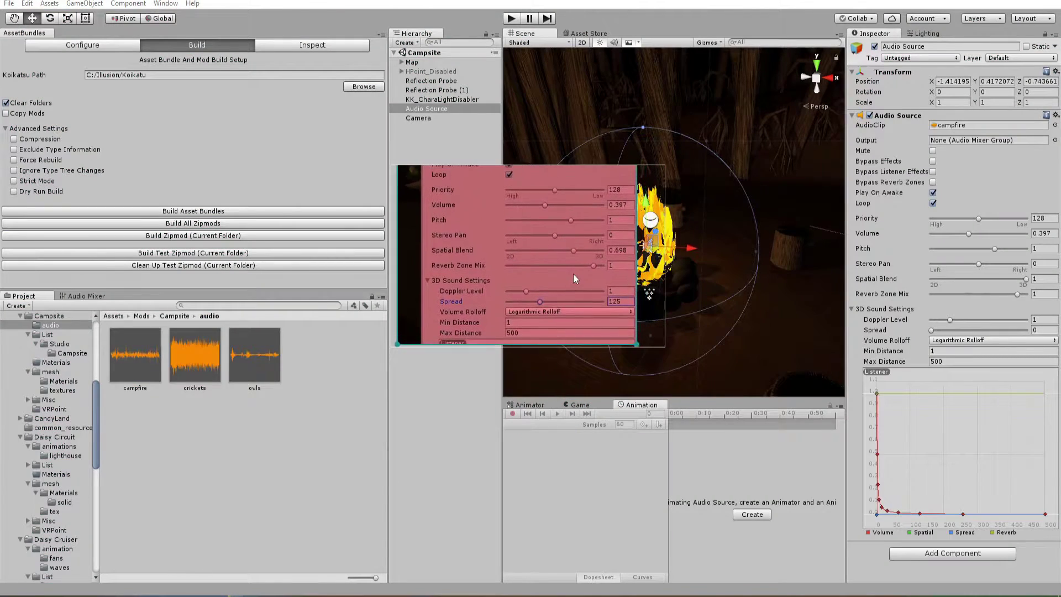
Set the campfire audio source's spread to 125 and spatial blend to 0.7, and test the sound by moving the camera.
click(1049, 331)
text(125)
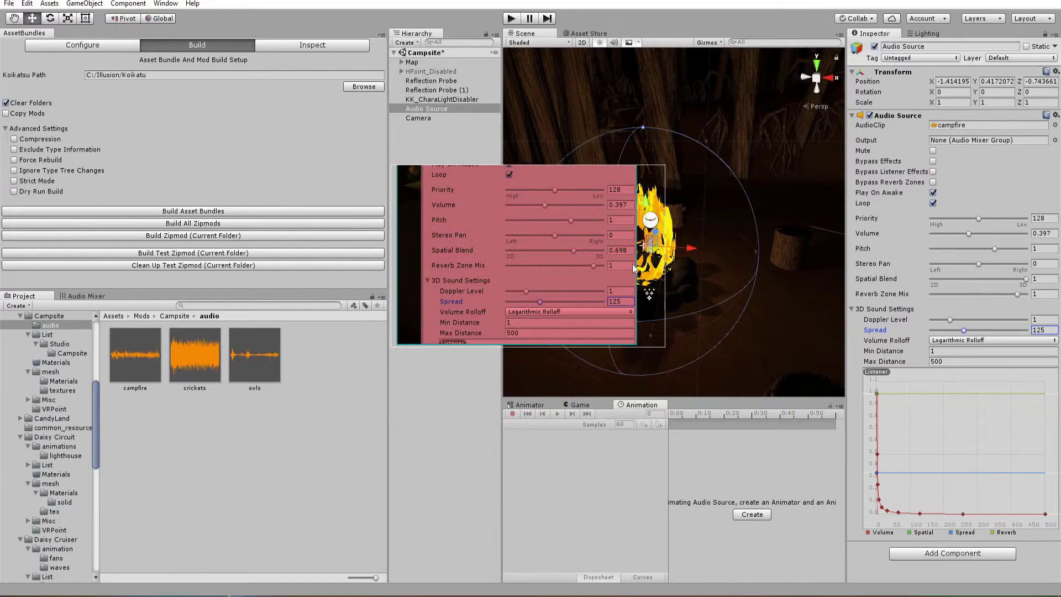
click(1053, 277)
text(0.7)
drag(518, 266, 909, 545)
drag(908, 546, 1011, 591)
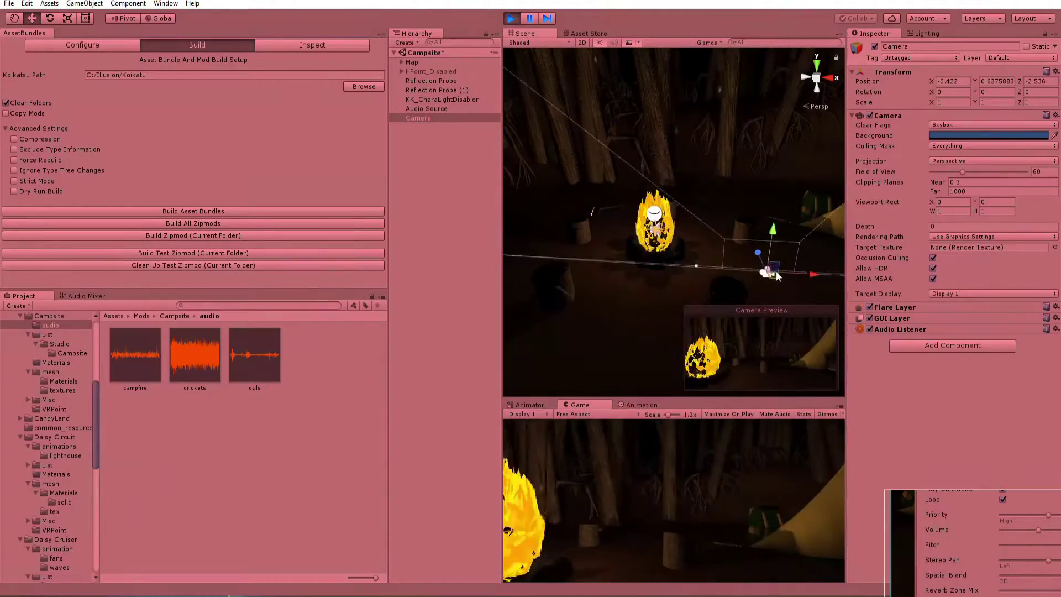
drag(773, 274, 953, 254)
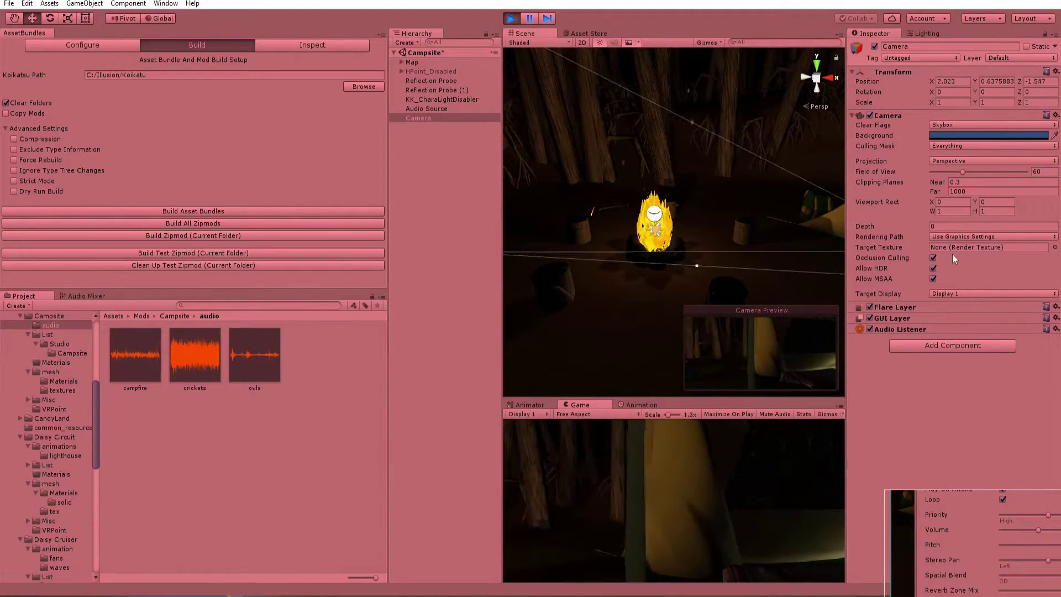
key(ctrl+p)
Assign the owls clip to a second audio source with spatial blend 1 and spread 246, and lower its volume to 0.472.
drag(244, 373, 878, 125)
drag(947, 120, 947, 125)
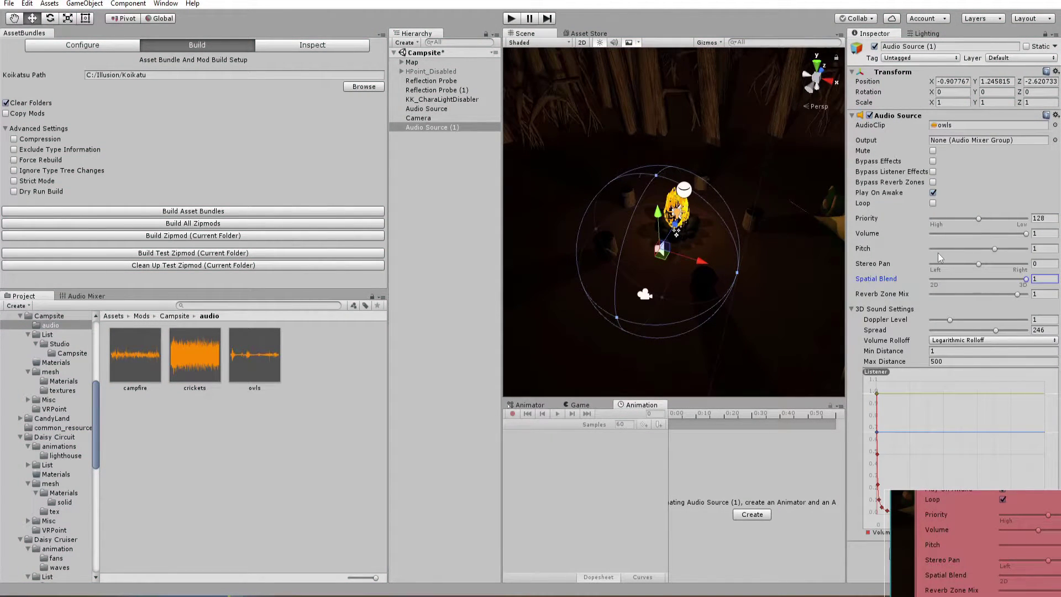
drag(1027, 235, 977, 236)
right_drag(645, 279, 662, 267)
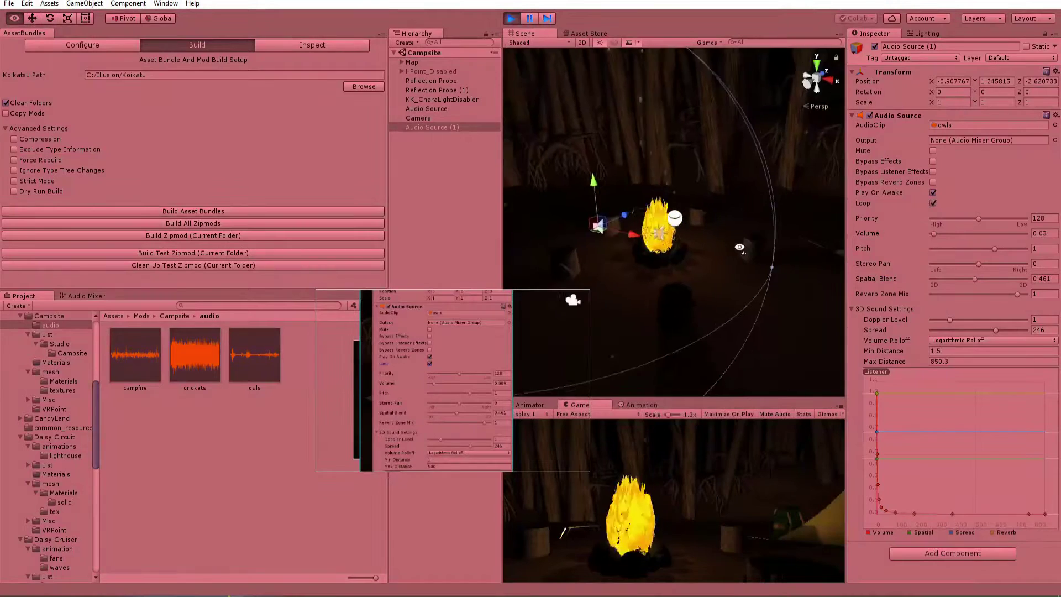
Move around the campfire in the running scene to test the owl sound.
alt+drag(663, 250, 686, 249)
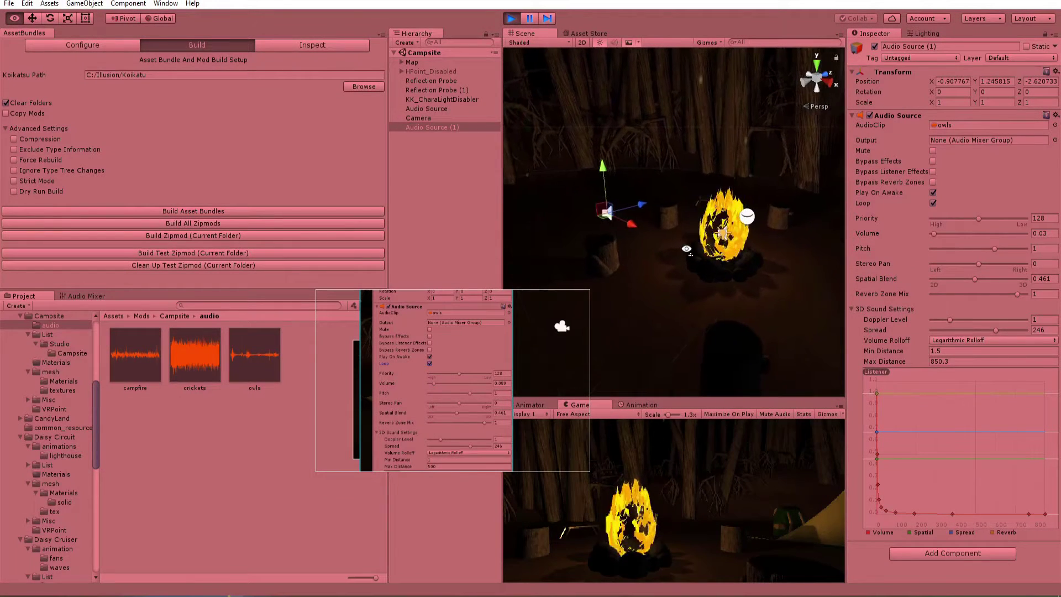
right_drag(686, 250, 688, 248)
right_drag(578, 211, 631, 239)
key(s)
key(a)
alt+drag(632, 239, 704, 206)
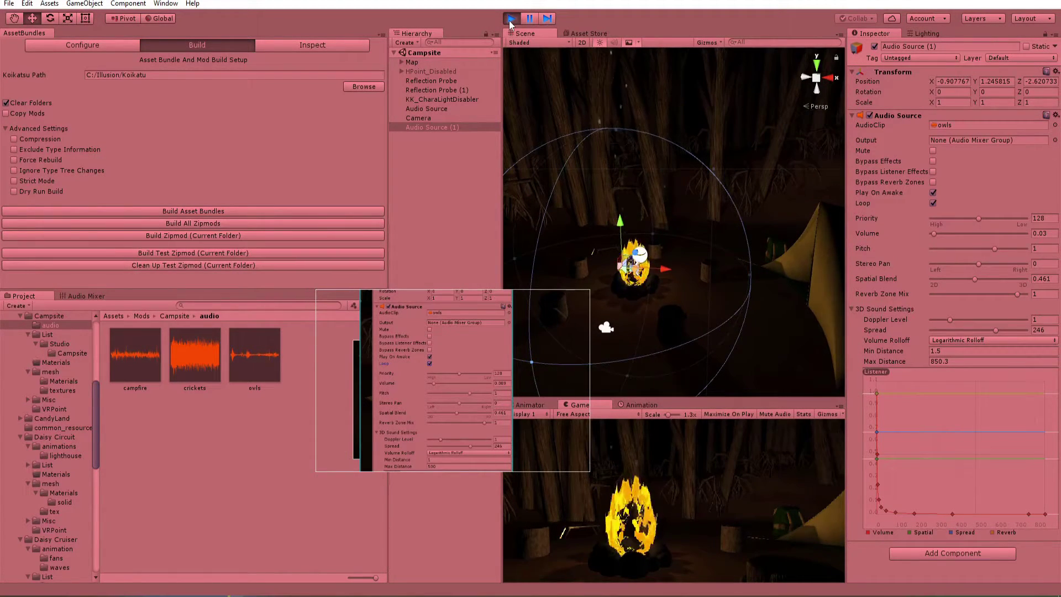
Assign the crickets clip to a third audio source, and lower its volume slightly while the scene runs.
click(943, 126)
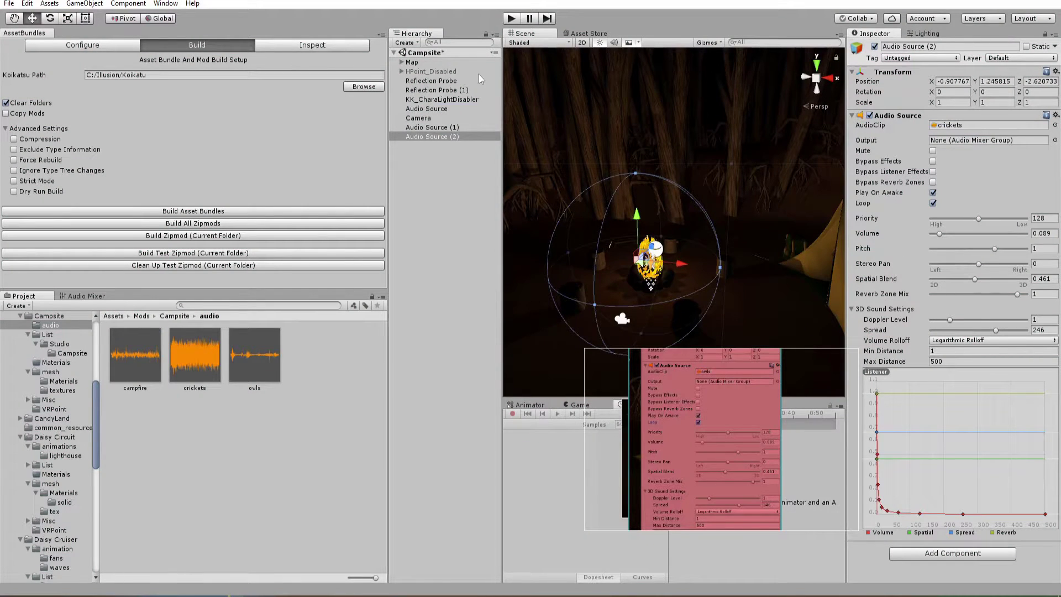
click(511, 19)
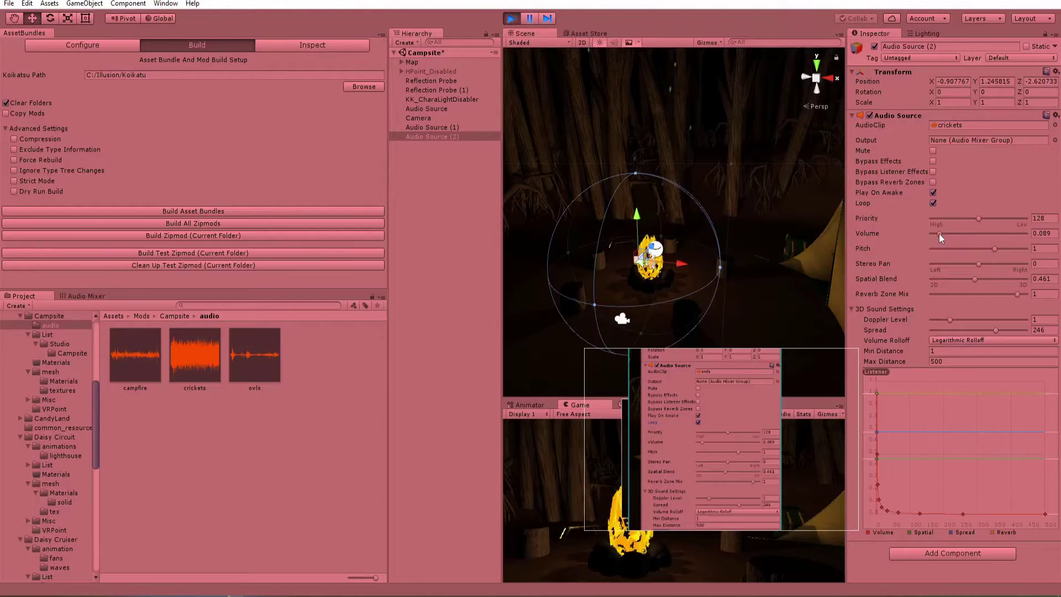
drag(940, 234, 937, 236)
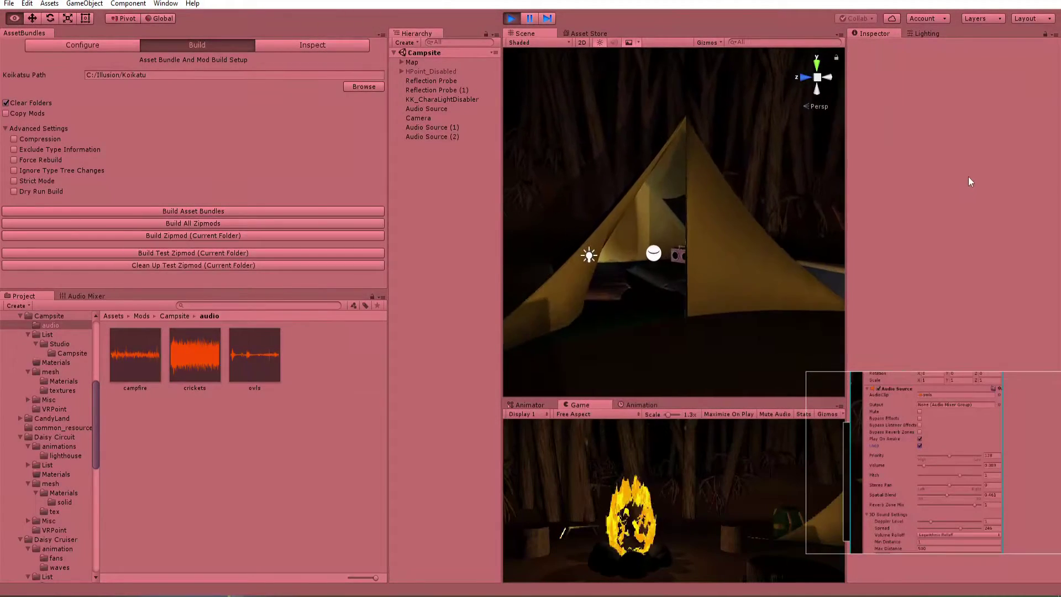
Move from the tent back to the campfire in the running scene to check the combined sounds, and stop the scene.
key(s)
right_drag(1016, 189, 579, 205)
key(w)
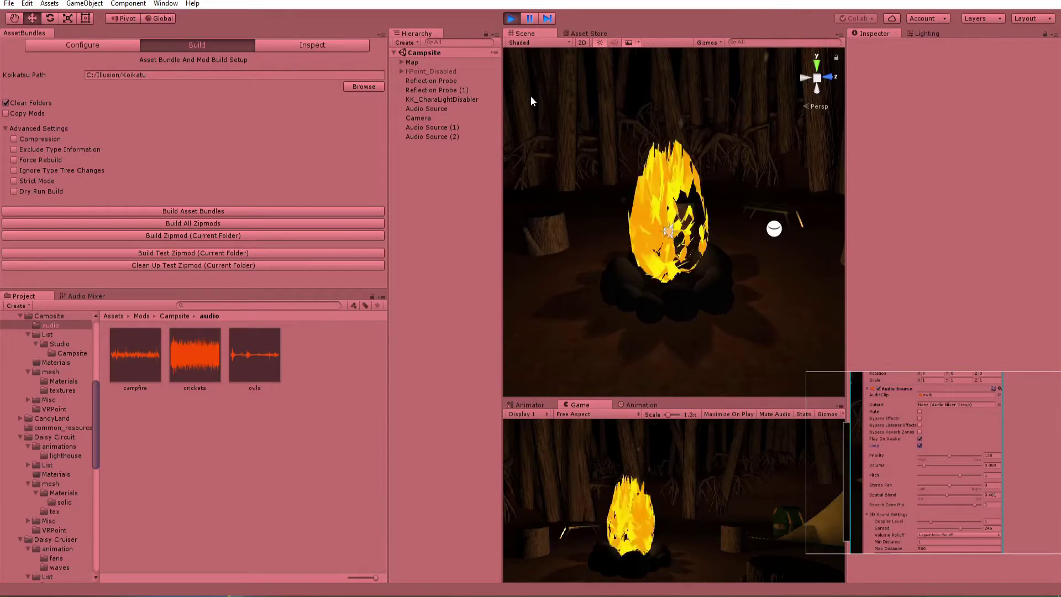
click(511, 19)
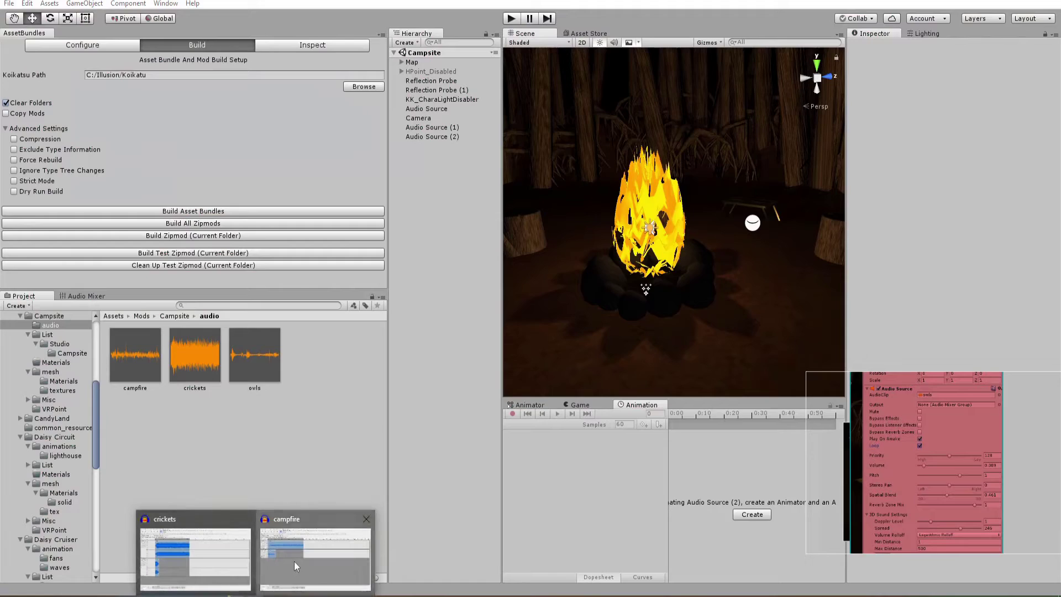
Switch to the campfire project in Audacity and listen to the upper track from about 6.2 and 6.7 seconds.
click(289, 573)
click(279, 157)
key(space)
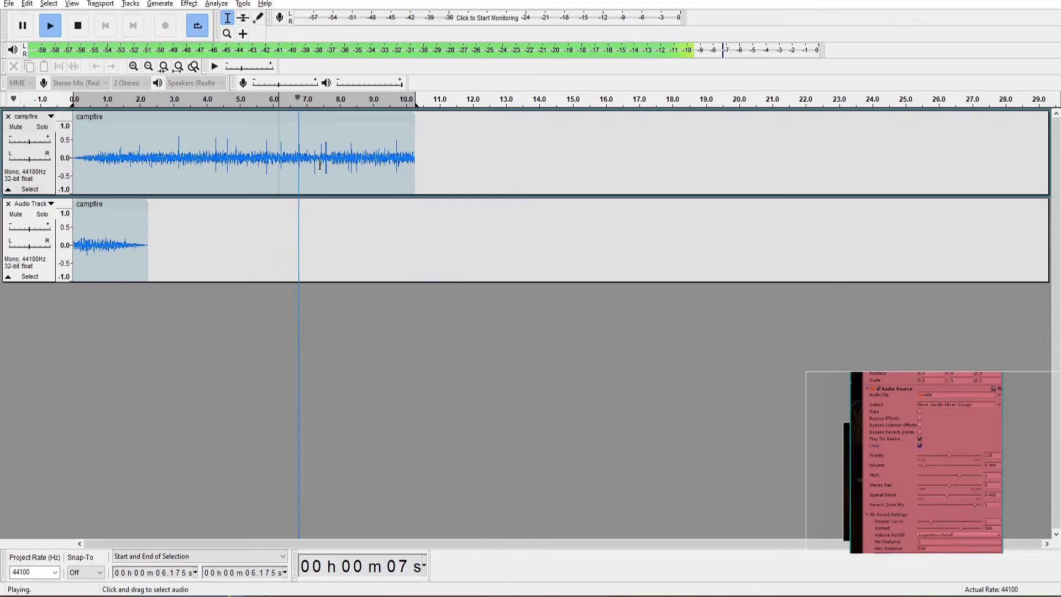
click(296, 160)
key(space)
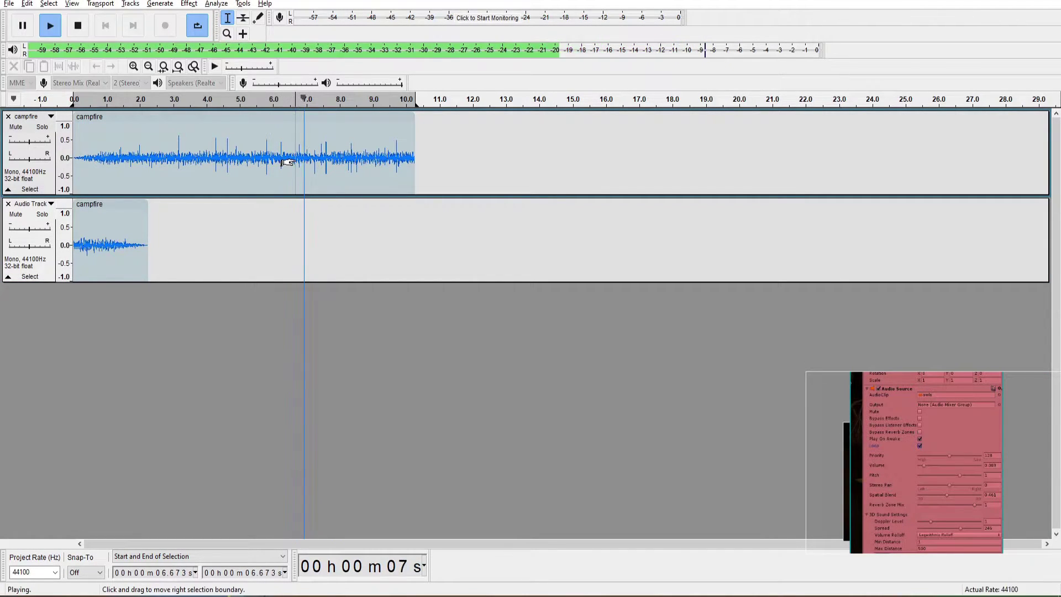
key(space)
Delete the section from about 6.7 to 7.57 seconds in the upper campfire track.
ctrl+scroll(313, 161, up, 2)
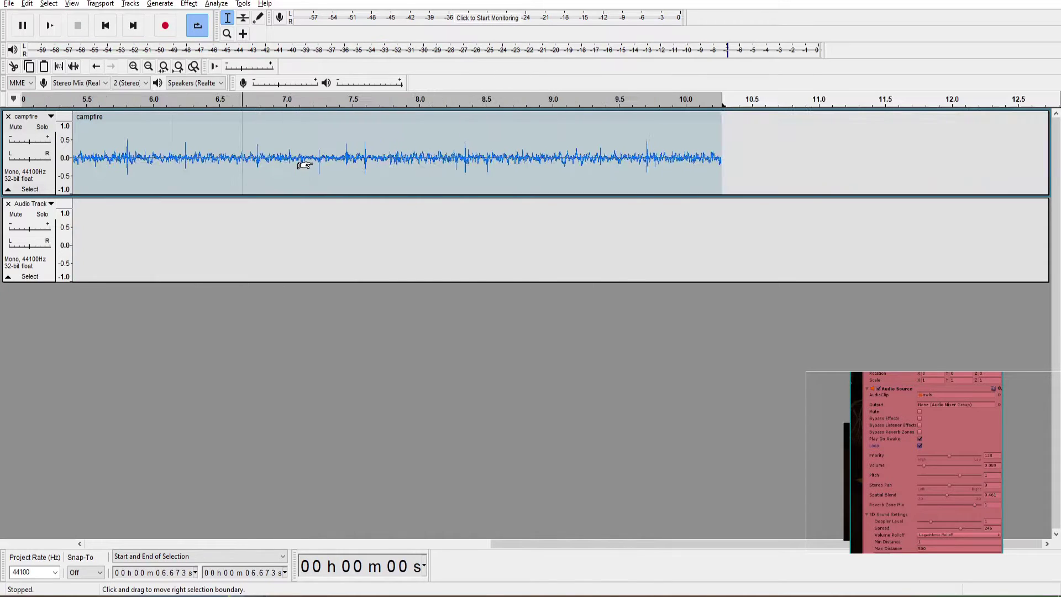
key(space)
key(space)
drag(245, 159, 361, 171)
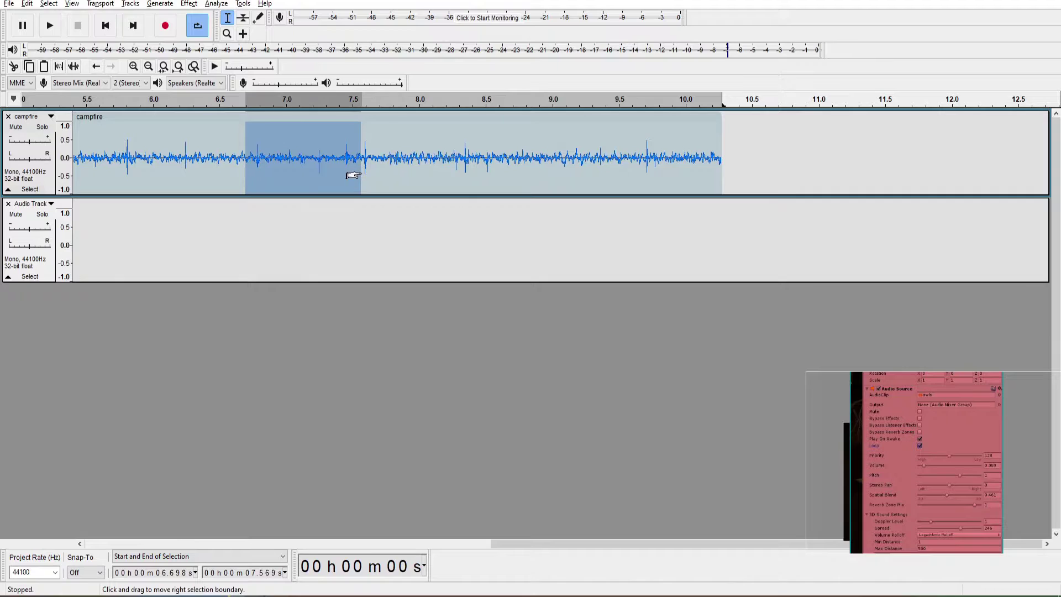
key(Delete)
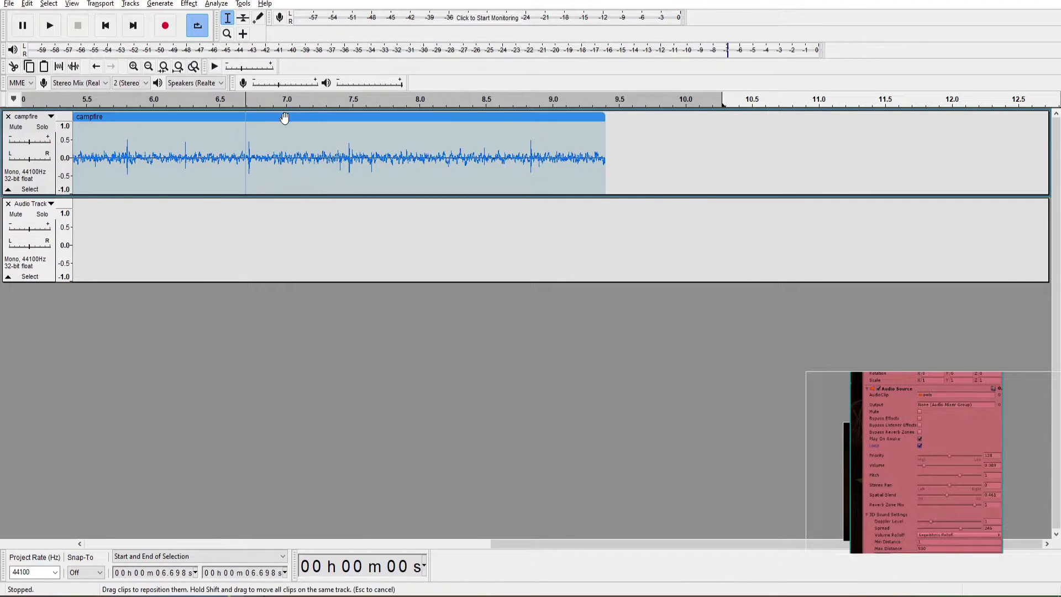
Move the audio after the cut to the lower track, overlapping the upper clip, and fade out the upper clip's end from about 6.52 seconds.
drag(296, 116, 248, 227)
drag(223, 179, 236, 177)
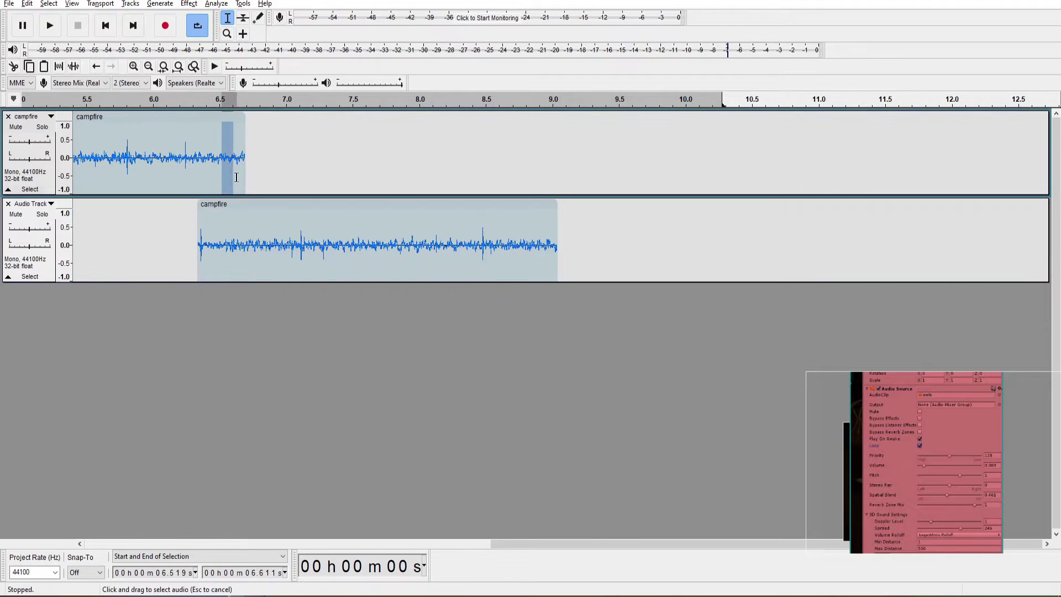
click(188, 3)
click(228, 177)
Fade in the moved clip from about 6.34 to 6.52 seconds, and loop the whole project from about 6.5 seconds to check the transition.
drag(222, 243, 198, 243)
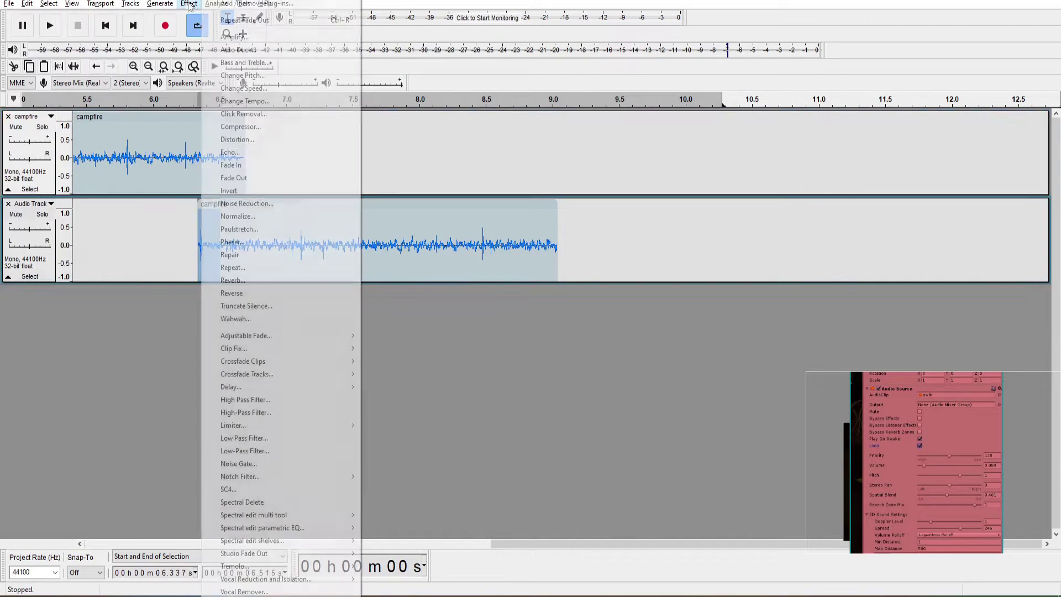
click(188, 4)
click(228, 165)
ctrl+scroll(208, 166, down, 2)
key(ctrl+a)
key(shift+l)
click(226, 100)
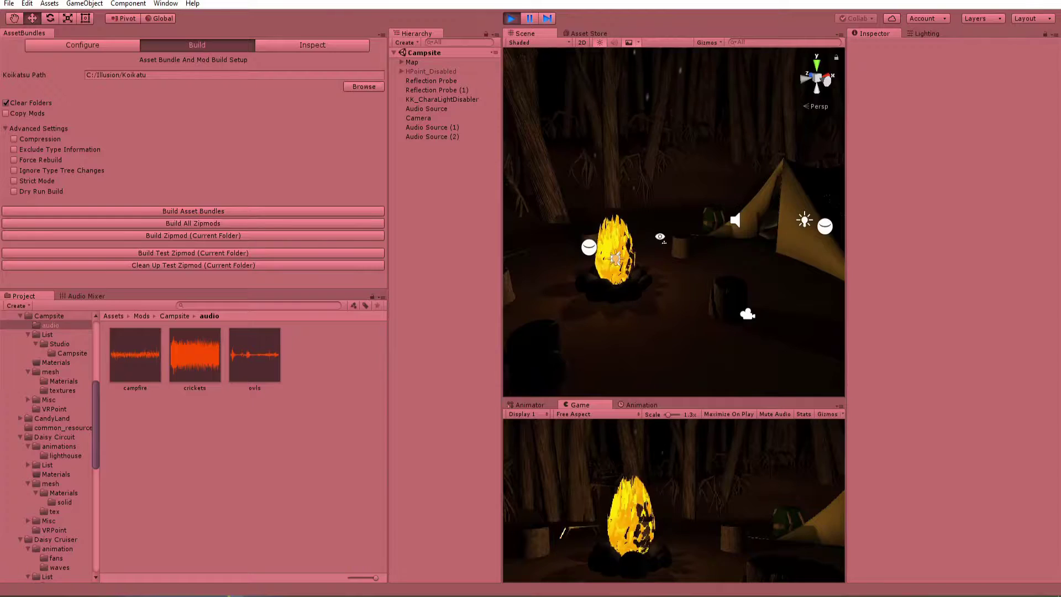
Switch to the Campsite scene in Unity, look around the campfire, stop the running scene, and expand the Map object and its Room group.
key(w)
right_drag(861, 241, 686, 182)
key(ctrl+p)
right_drag(568, 263, 645, 259)
click(402, 63)
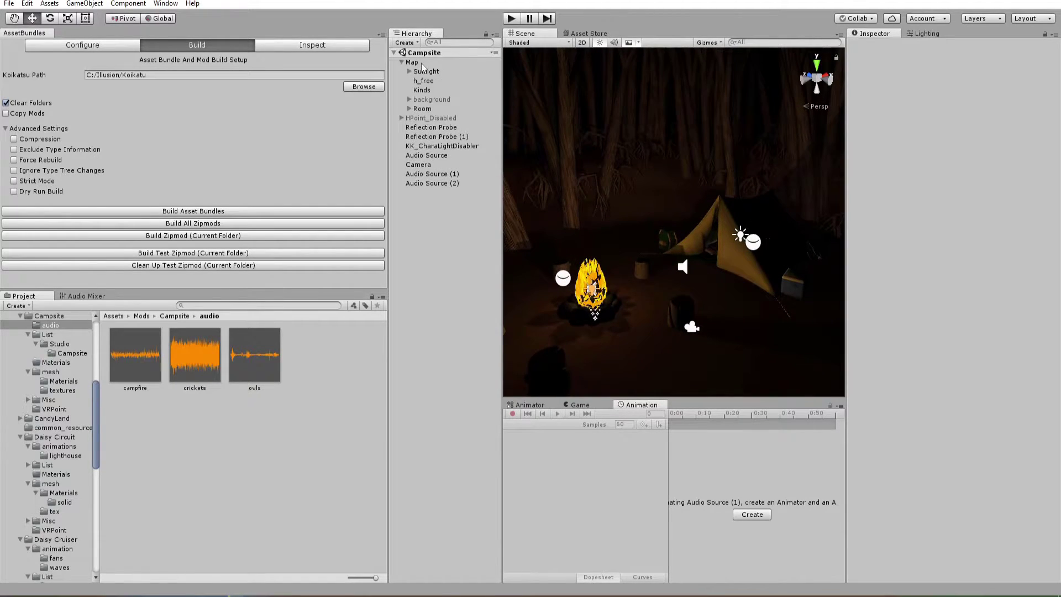
click(409, 99)
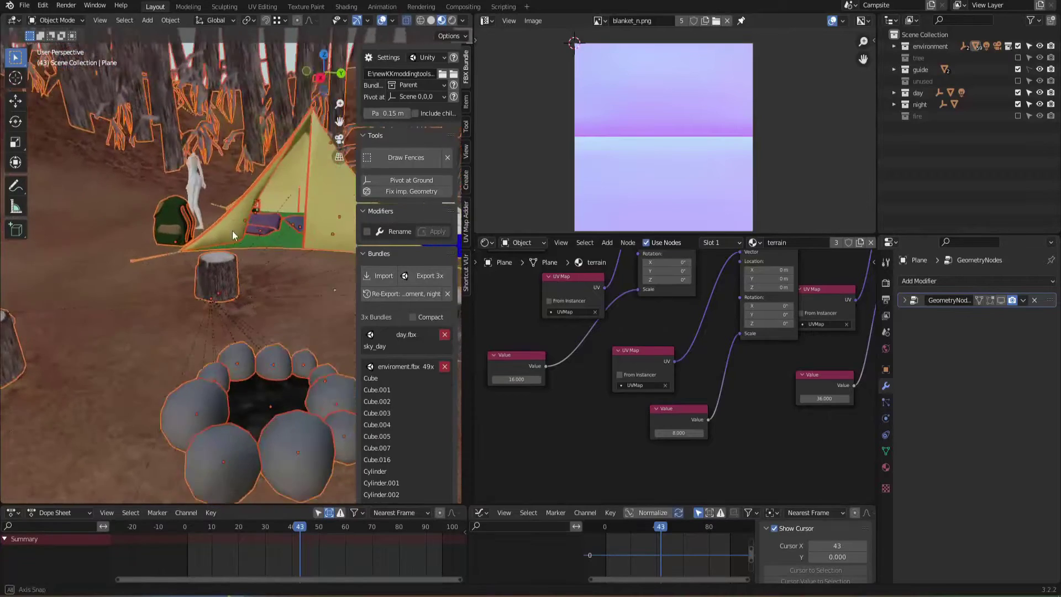
Switch to Blender, expand the environment, day and night collections, and examine the parent empty in each one.
click(894, 104)
click(893, 93)
click(894, 46)
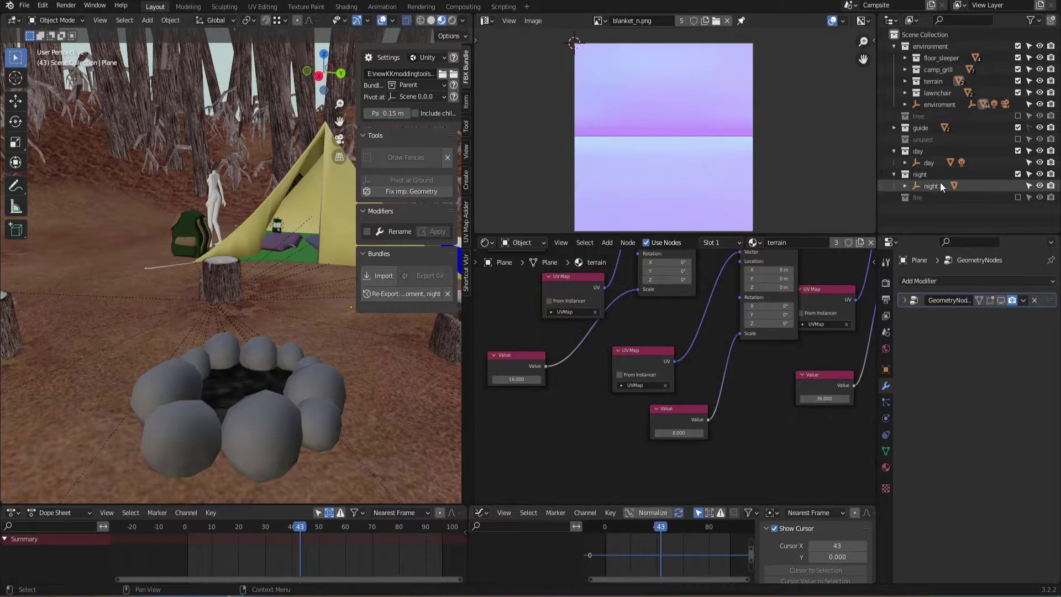
click(936, 105)
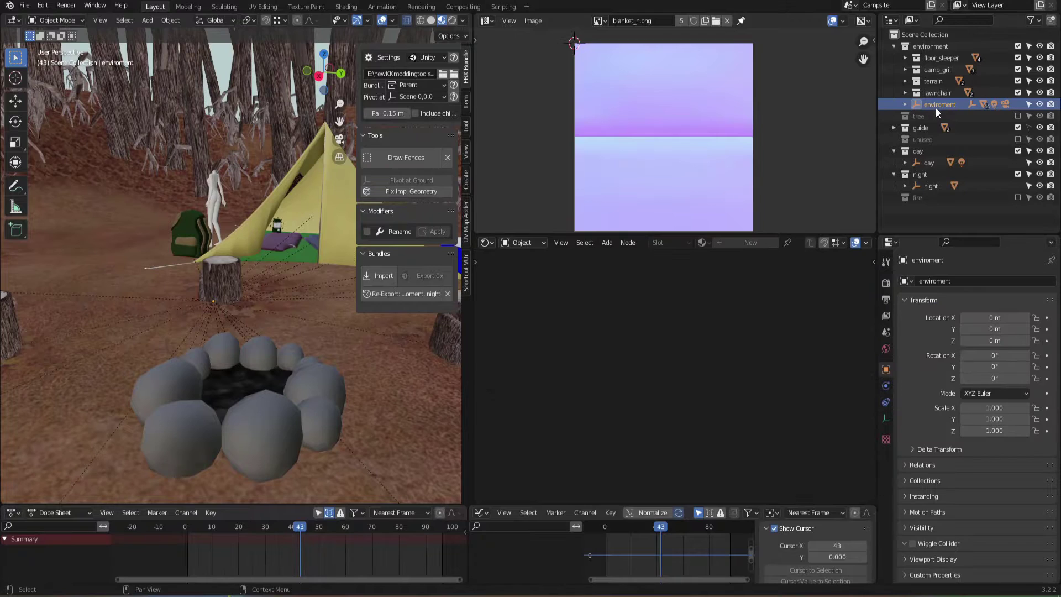
click(930, 161)
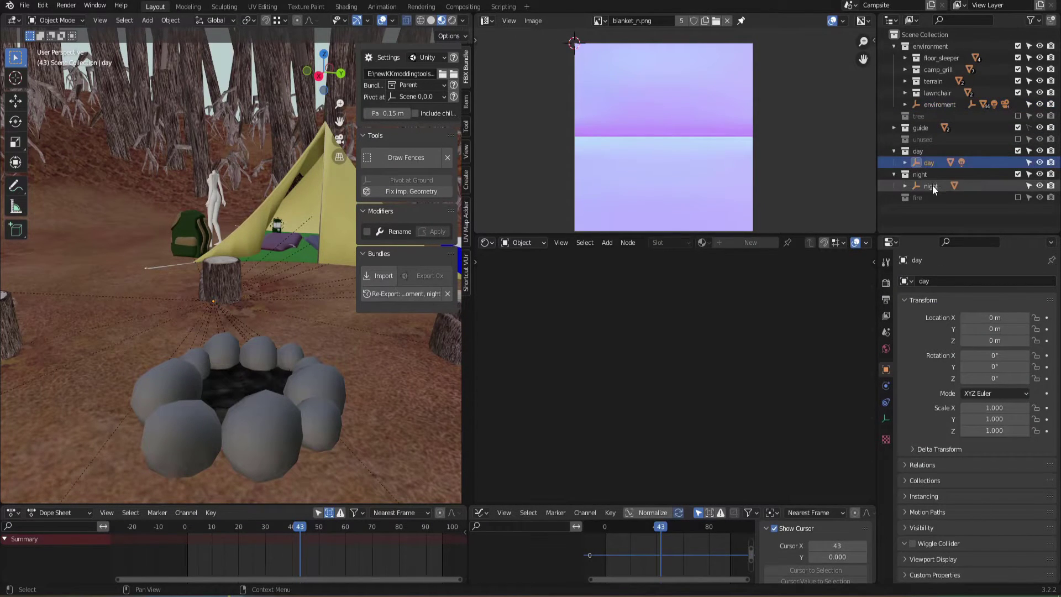
click(932, 186)
Examine the parent empty at the tree stump, deselect everything and save campsite.blend.
scroll(237, 290, up, 5)
middle_drag(119, 340, 202, 324)
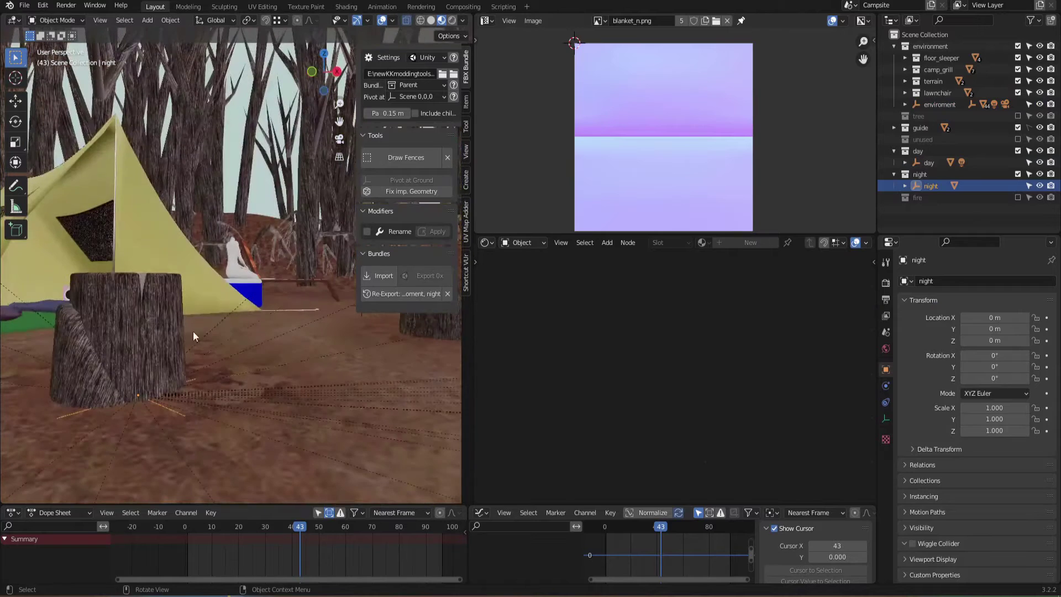
middle_drag(150, 392, 200, 188)
scroll(200, 188, down, 5)
key(alt+a)
key(ctrl+s)
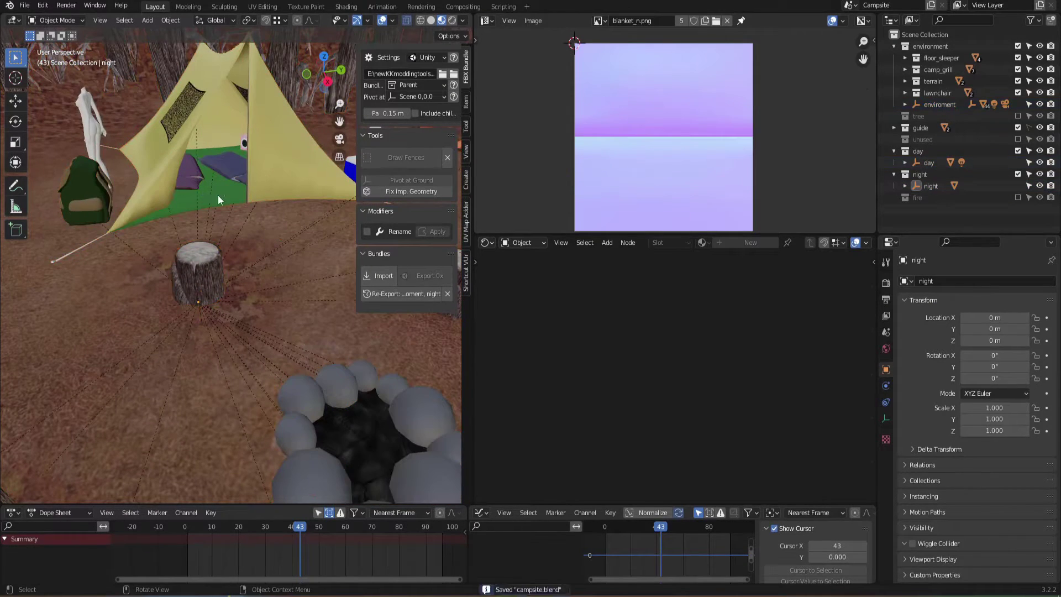
Select all objects and review which ones belong to the day, enviroment and night FBX bundles.
click(412, 86)
click(412, 88)
key(a)
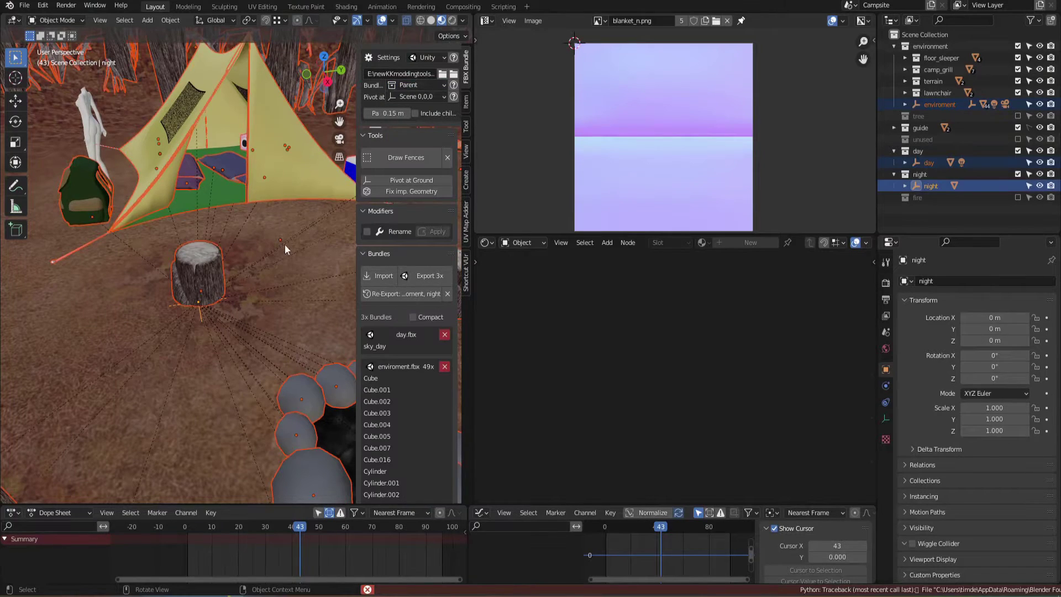
middle_drag(284, 244, 272, 226)
scroll(402, 275, down, 8)
scroll(401, 274, down, 10)
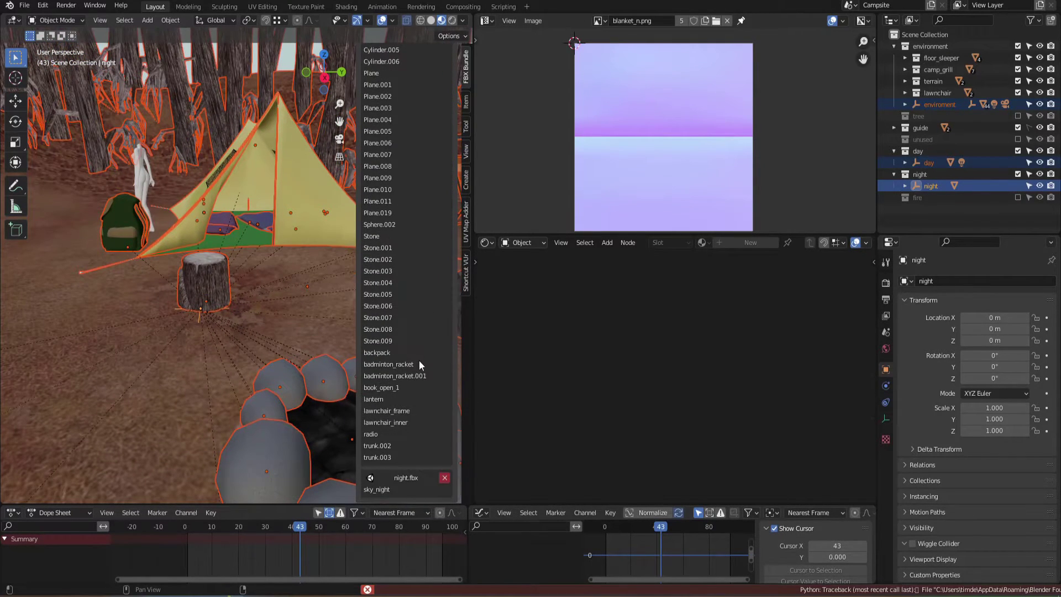
scroll(382, 338, up, 11)
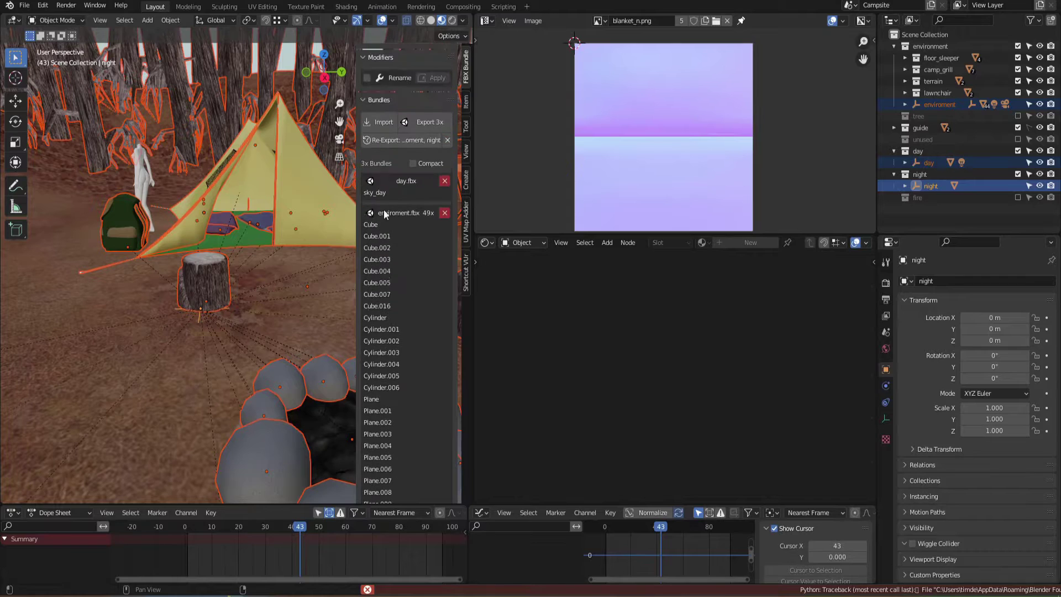
Clear the selection, save campsite.blend and select all the objects again.
key(alt+a)
key(ctrl+s)
middle_drag(237, 252, 329, 297)
key(a)
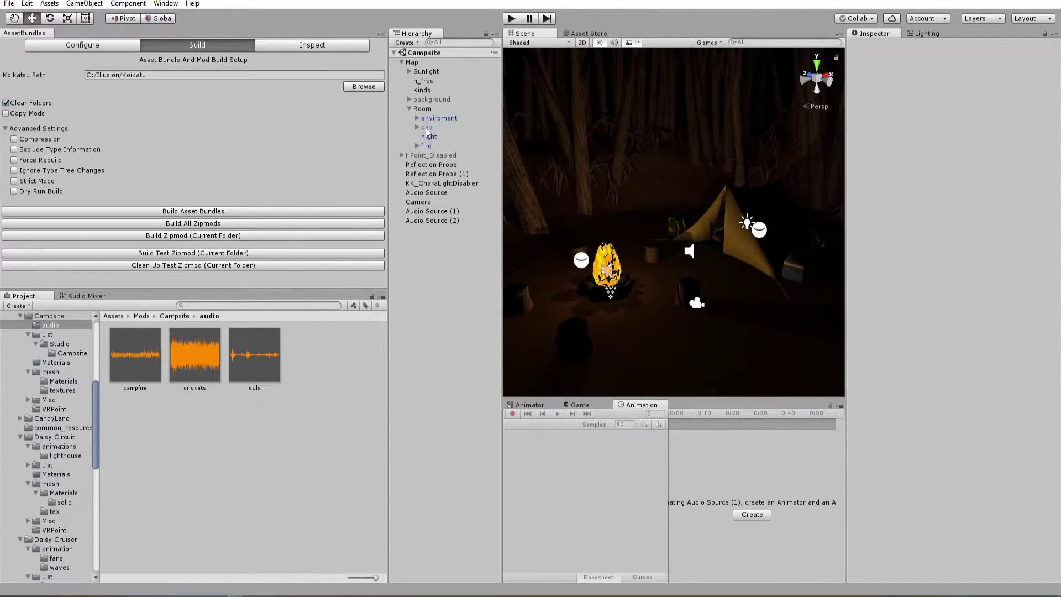
Switch to Unity, deactivate the night object in the Room group and activate the day object.
click(428, 129)
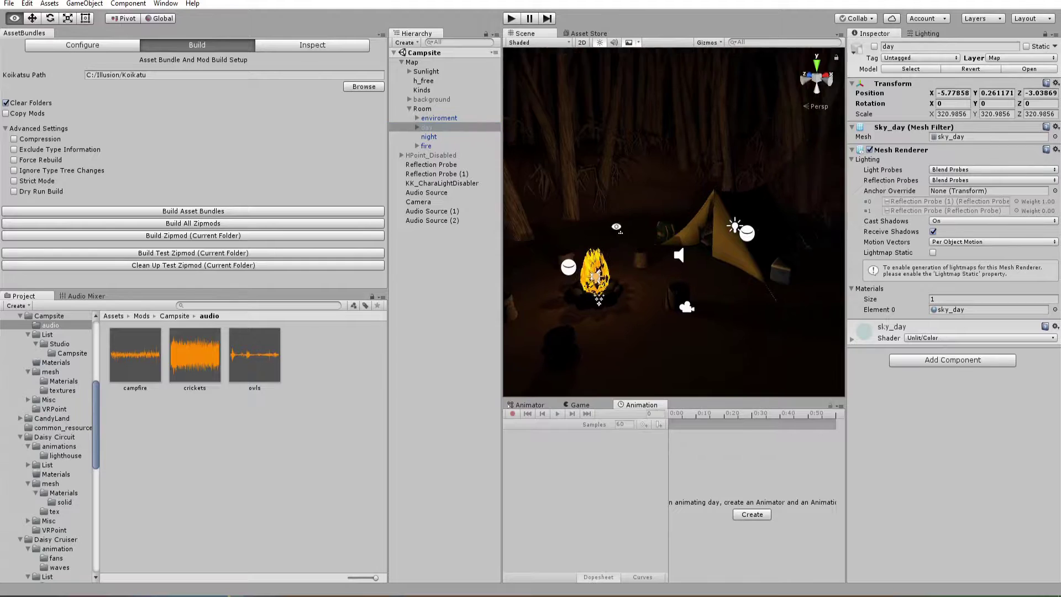
key(w)
right_drag(616, 228, 605, 244)
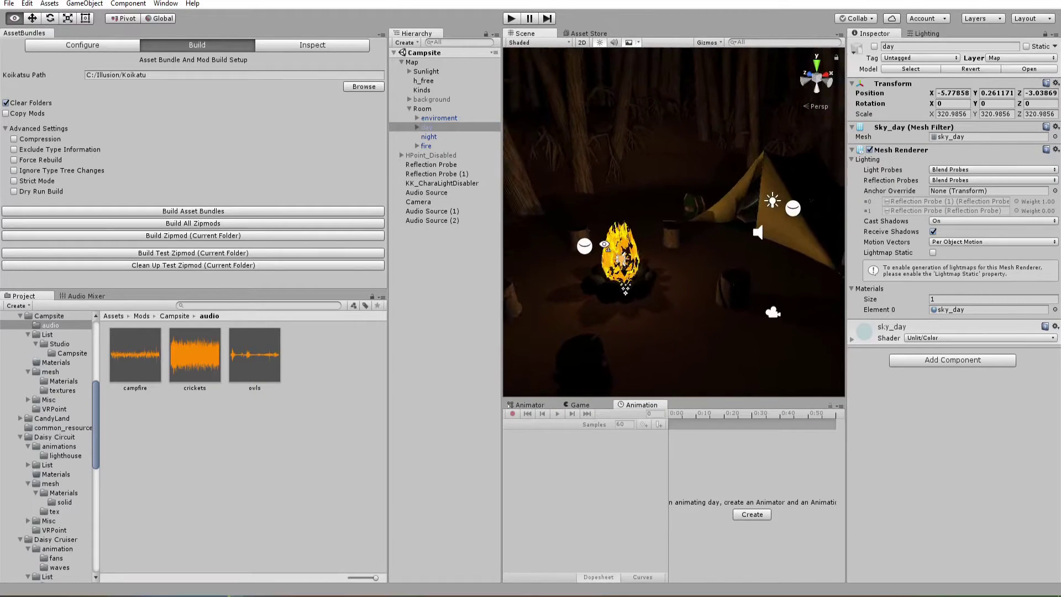
click(430, 137)
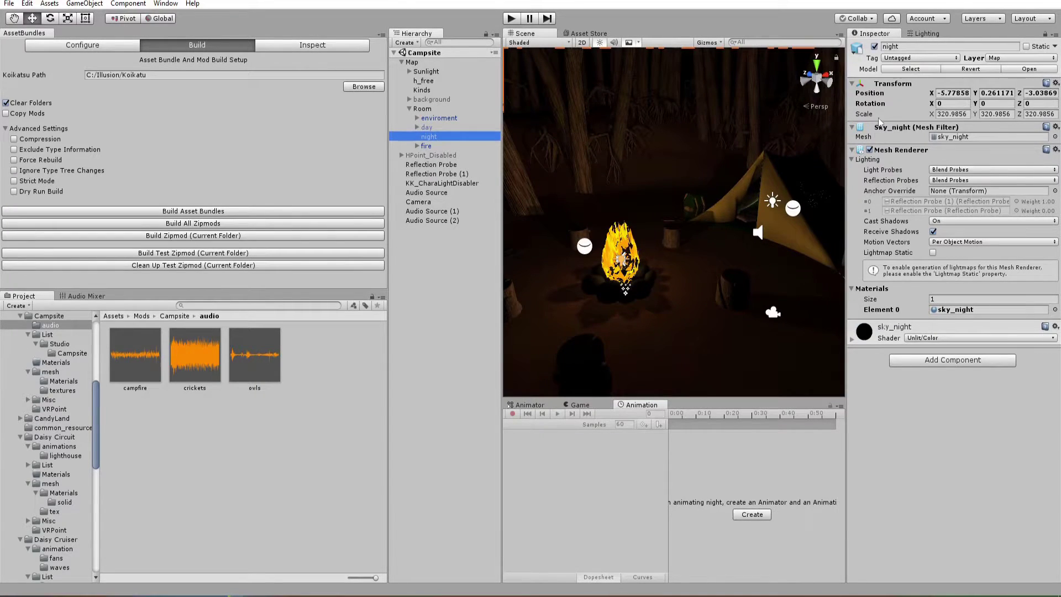
click(875, 47)
click(442, 125)
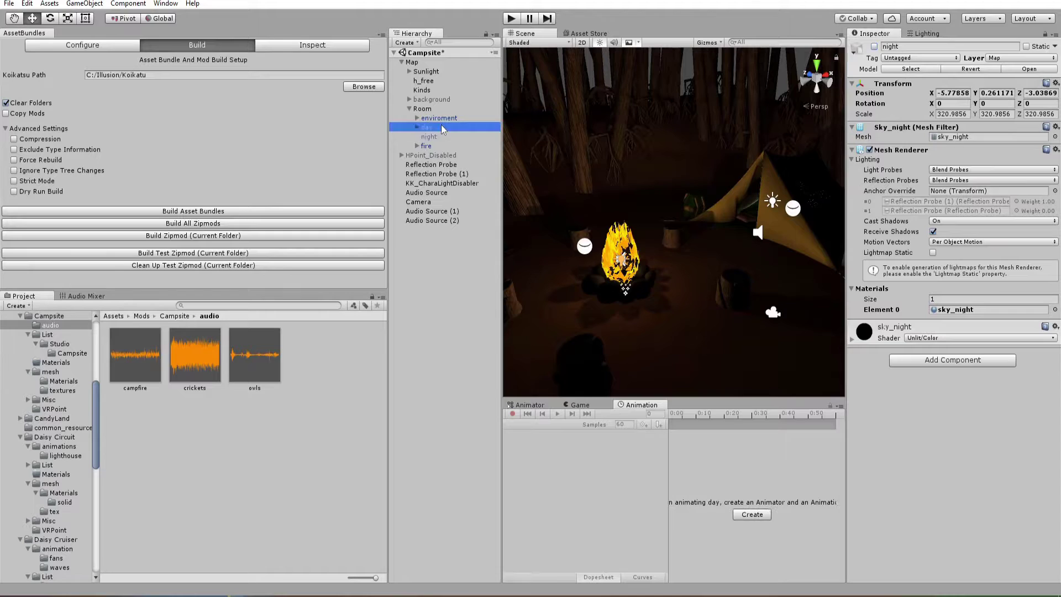
click(874, 46)
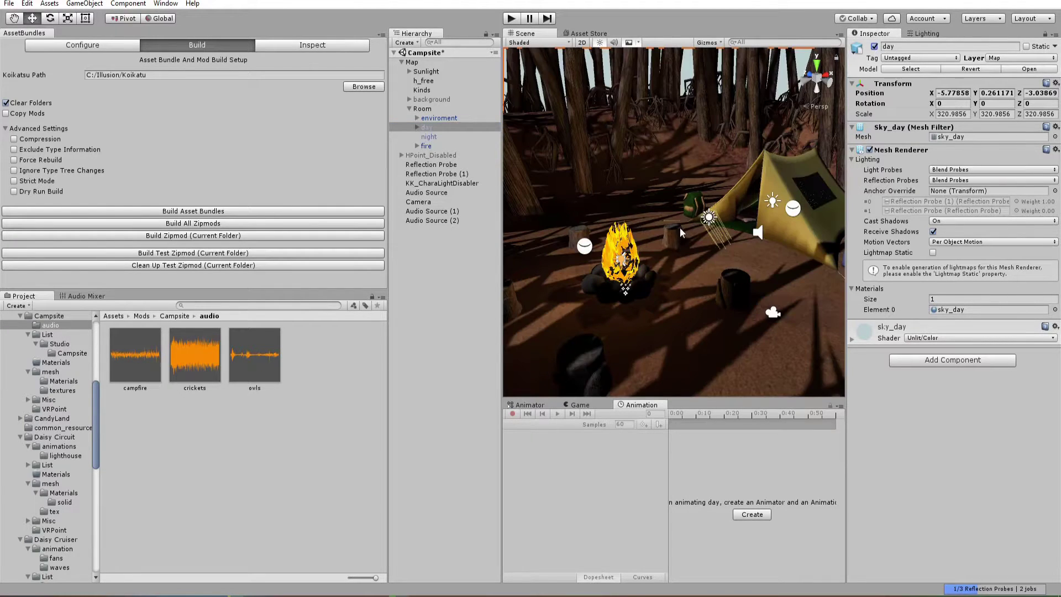
mouse_move(683, 231)
alt+mouse_down()
mouse_move(677, 242)
mouse_move(677, 231)
alt+mouse_up()
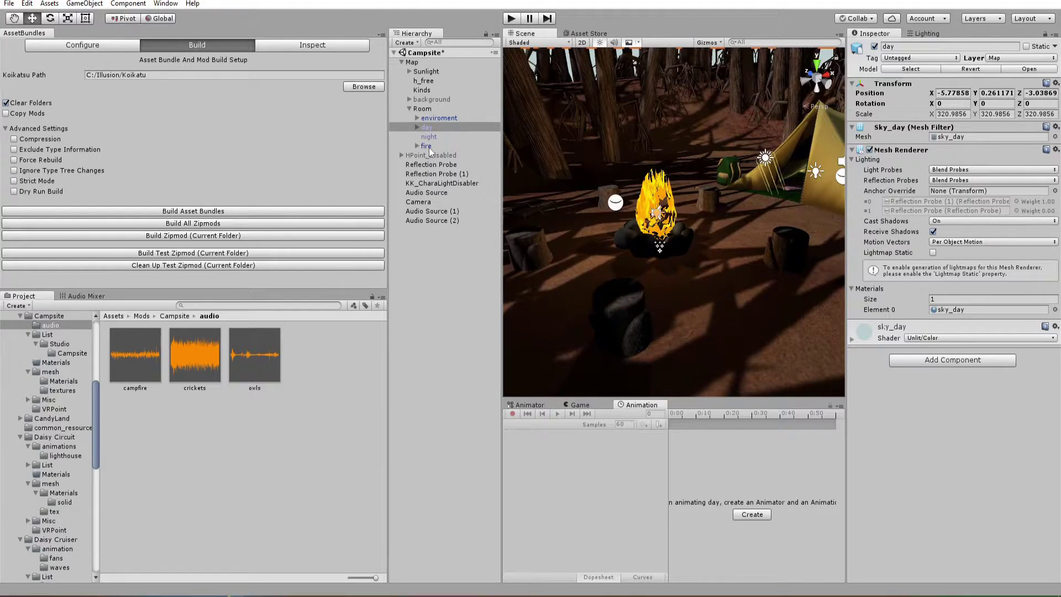
Make the first audio source a child of the fire object in the Room group.
click(437, 213)
shift+click(436, 218)
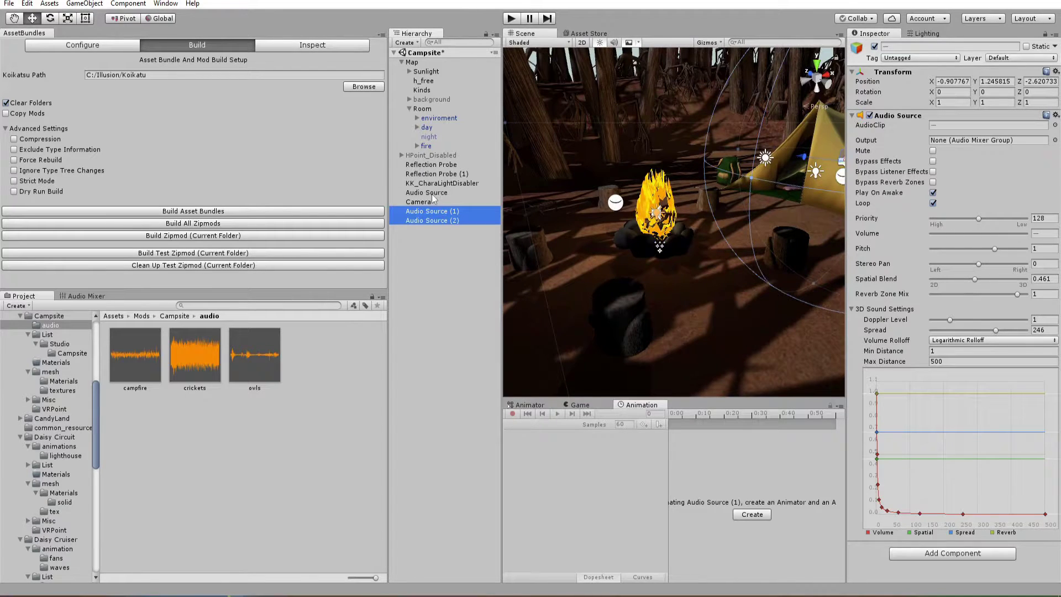
click(432, 193)
drag(432, 199, 441, 150)
click(457, 327)
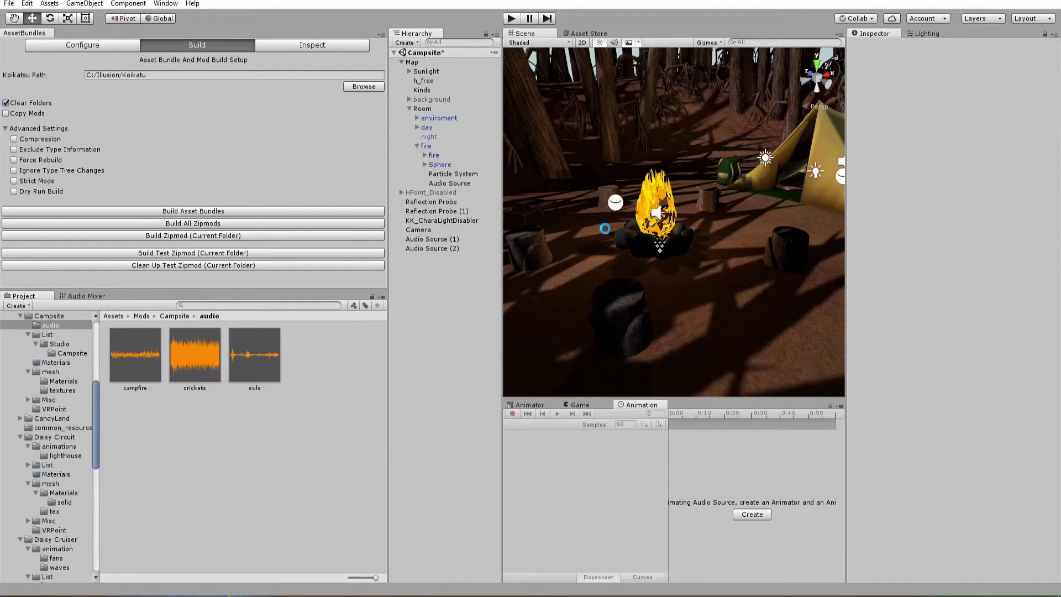
alt+drag(606, 228, 606, 236)
Make the fire object, Audio Source (1) and Audio Source (2) children of the night object, and check the daytime scene.
click(426, 247)
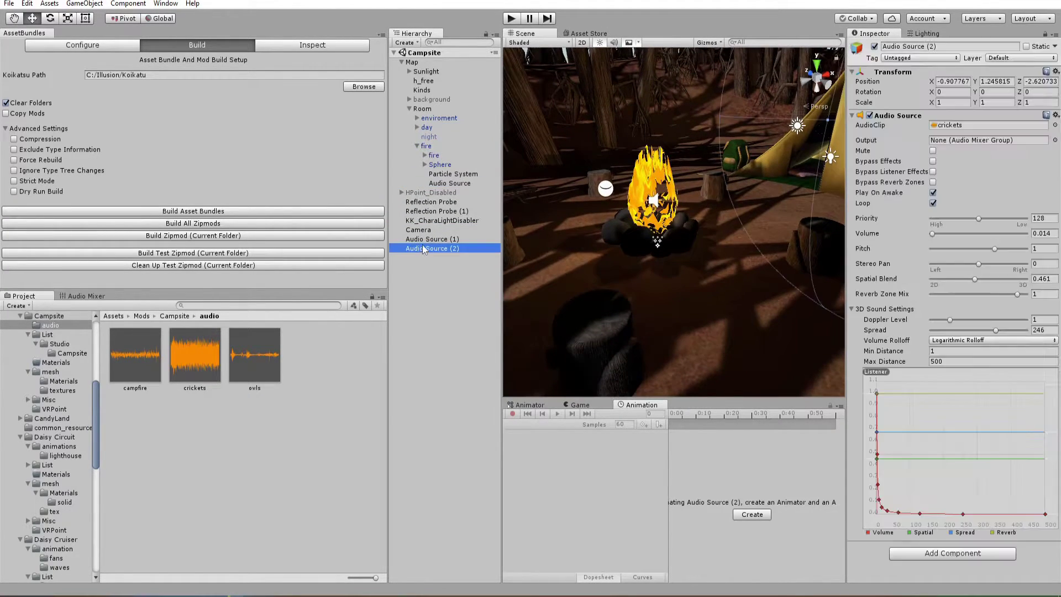
shift+click(425, 243)
ctrl+click(429, 145)
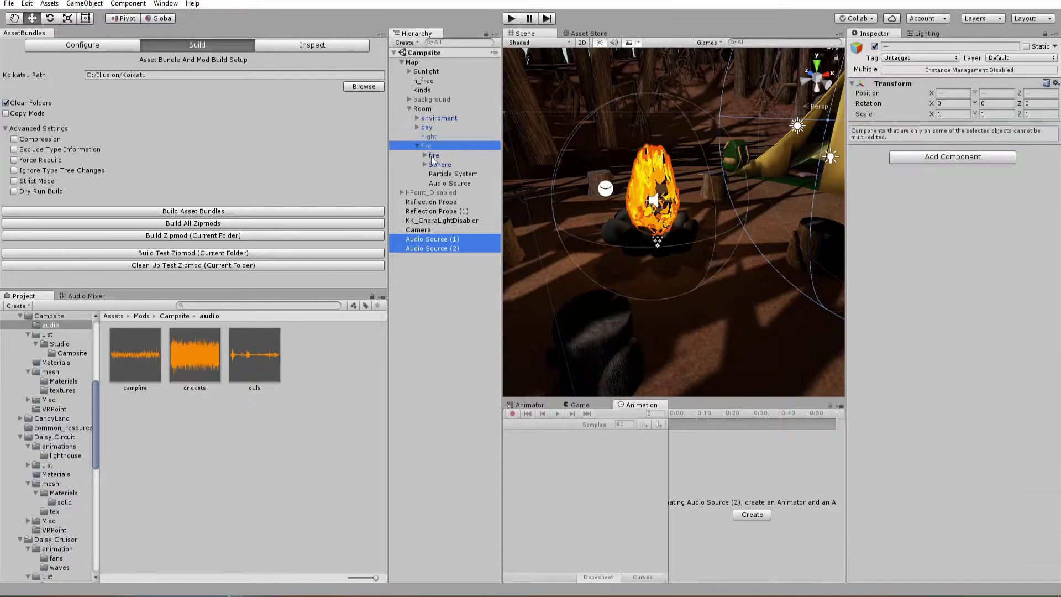
drag(435, 140, 436, 140)
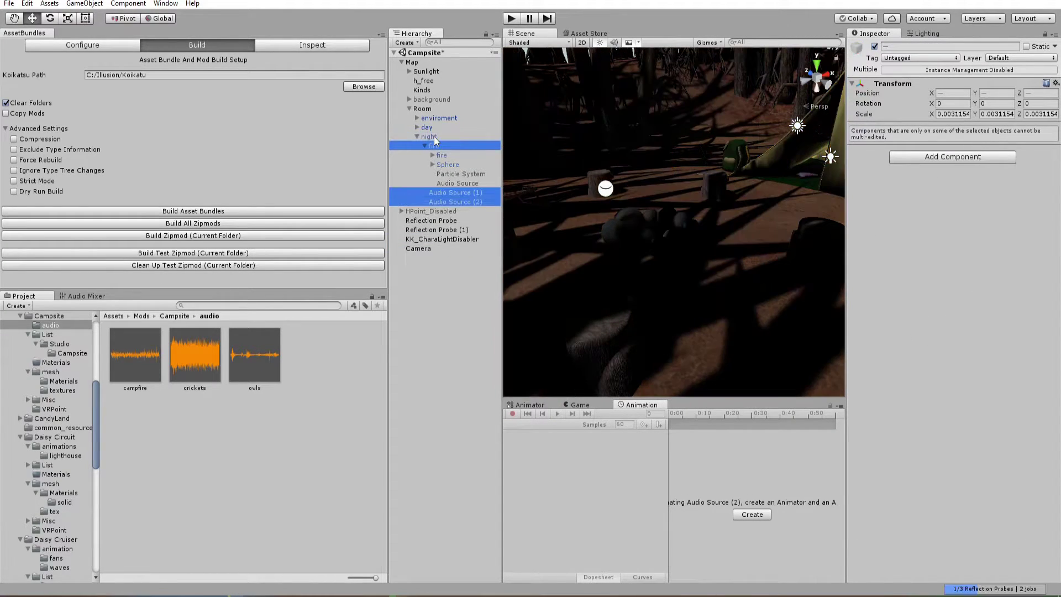
key(s)
right_drag(660, 249, 687, 227)
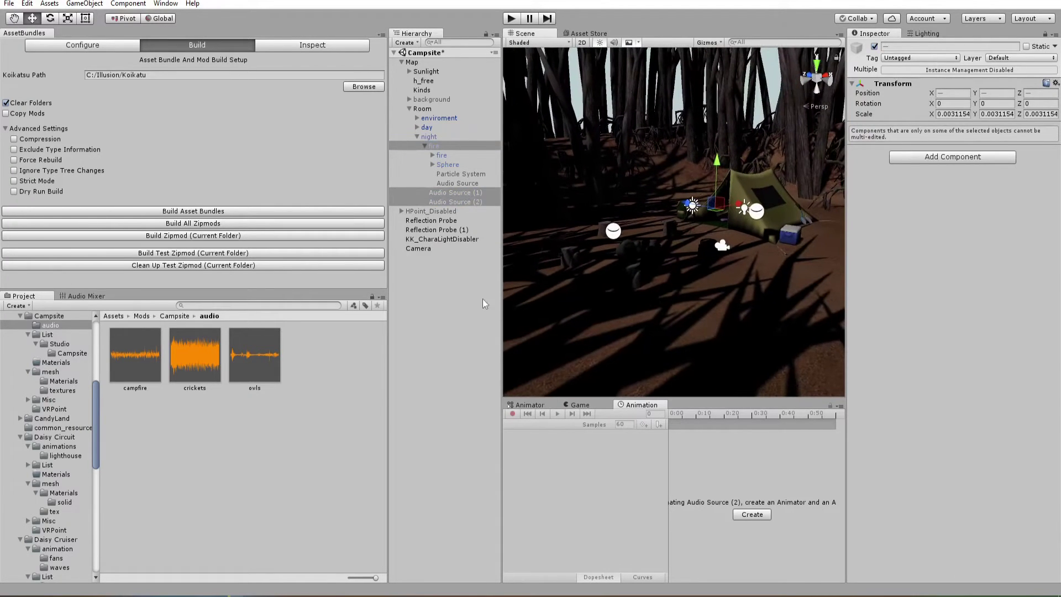
click(483, 299)
right_drag(624, 265, 630, 272)
alt+drag(629, 273, 678, 263)
Examine the day object's existing directional light and add a second directional light under the day object.
click(417, 127)
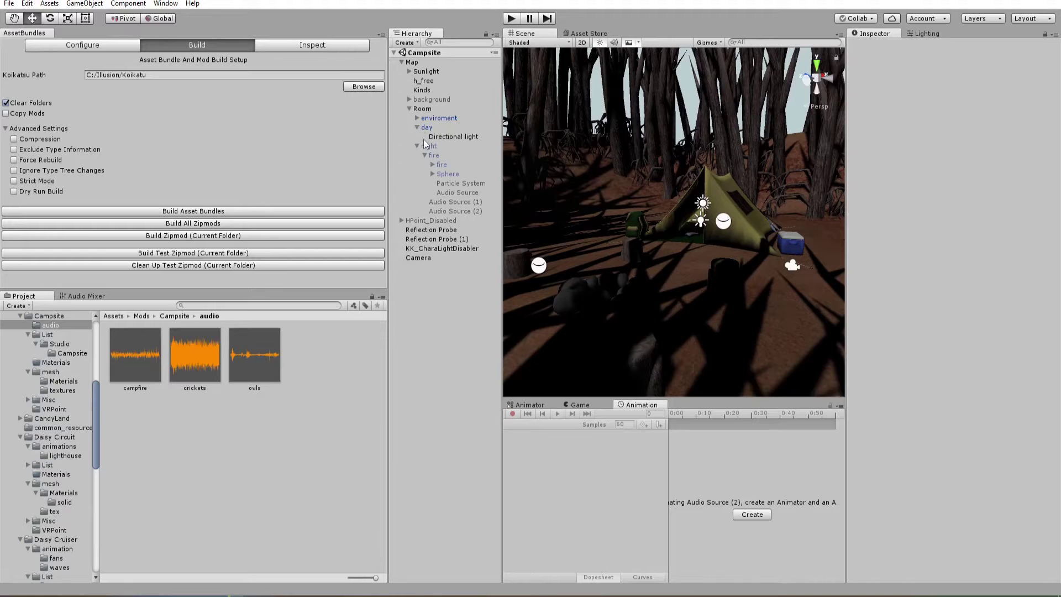
double_click(460, 138)
click(440, 130)
right_click(439, 131)
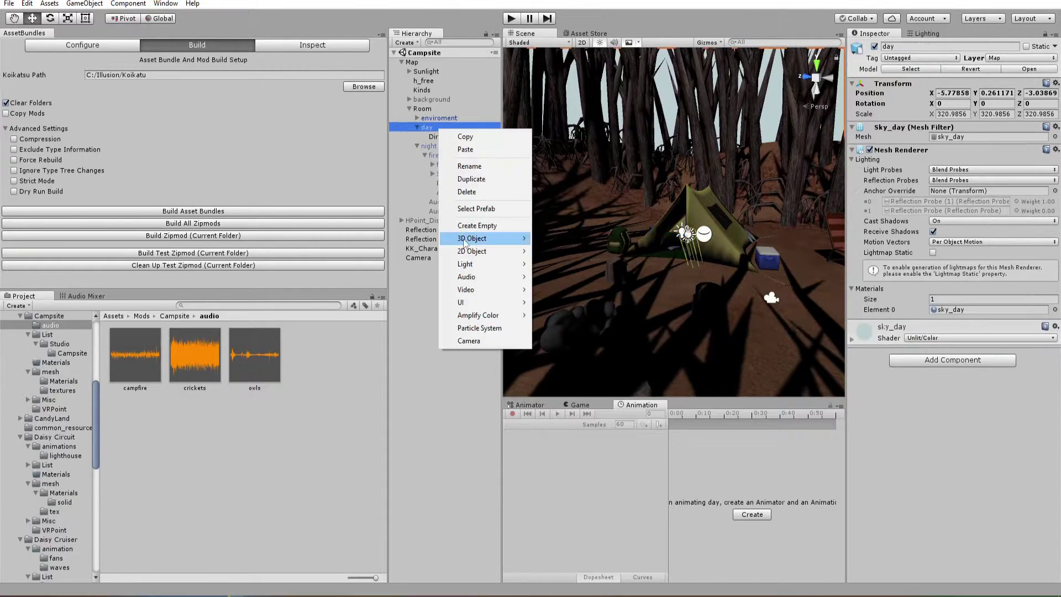
mouse_move(483, 281)
mouse_move(470, 264)
click(549, 264)
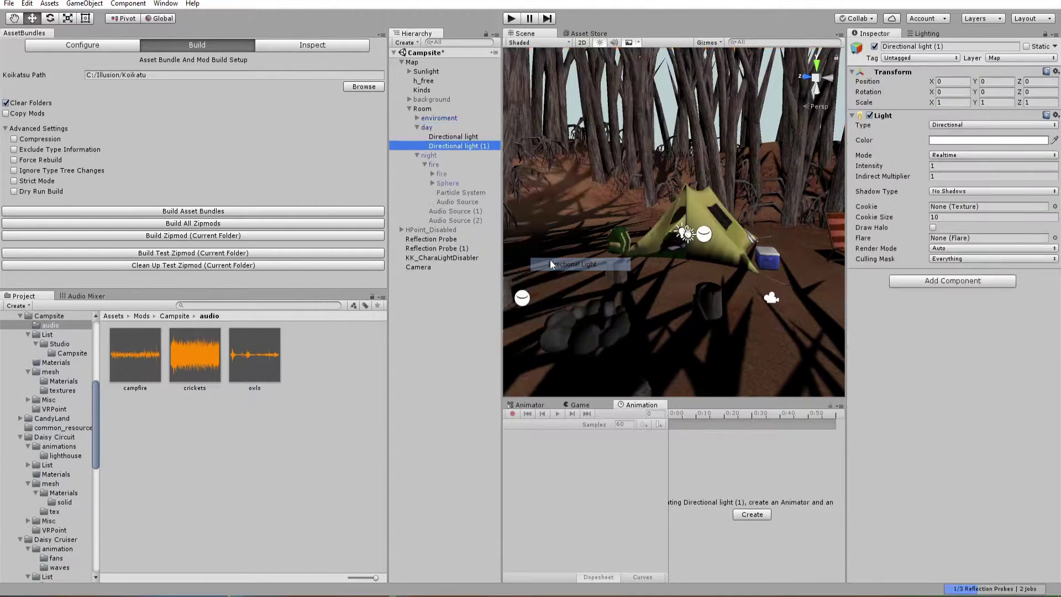
Set the new directional light's X rotation to 90 and check the lighting around the campsite.
right_drag(757, 209, 854, 172)
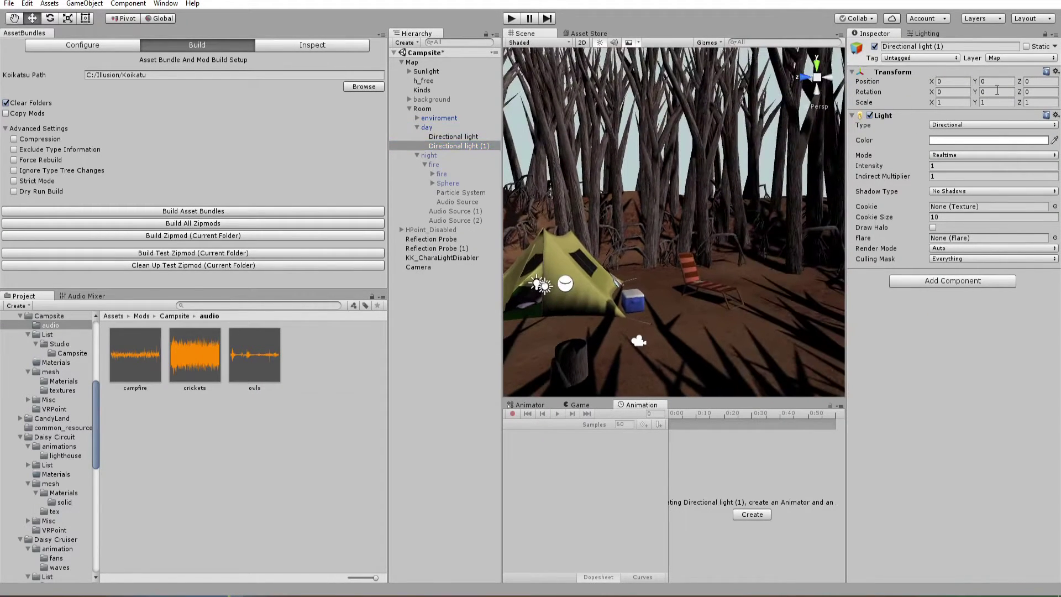
text(90)
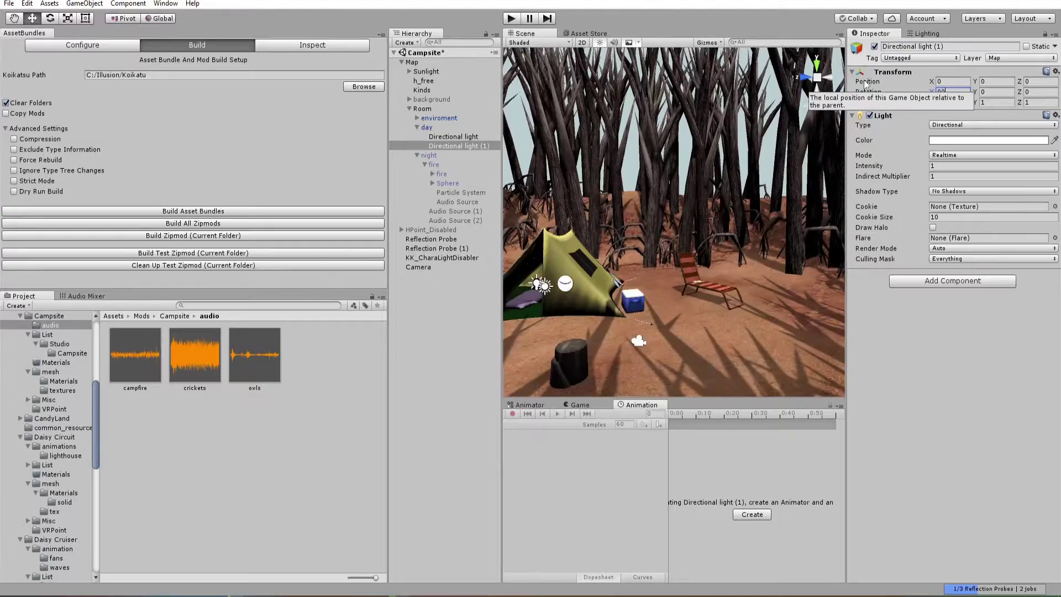
key(a)
right_drag(652, 271, 674, 306)
alt+drag(674, 307, 698, 267)
mouse_move(698, 267)
right_down()
mouse_move(712, 268)
mouse_move(681, 276)
right_up()
alt+drag(681, 276, 640, 281)
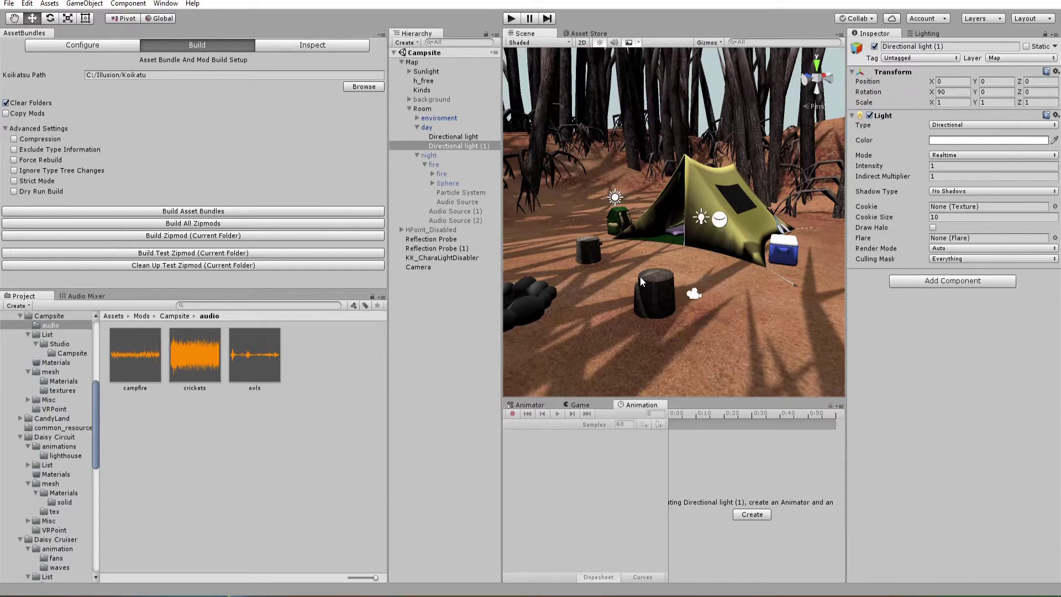
Try brightening the environment's ambient color and compare the lighting at the tent.
key(w)
right_drag(701, 219, 717, 206)
key(w)
key(s)
click(922, 34)
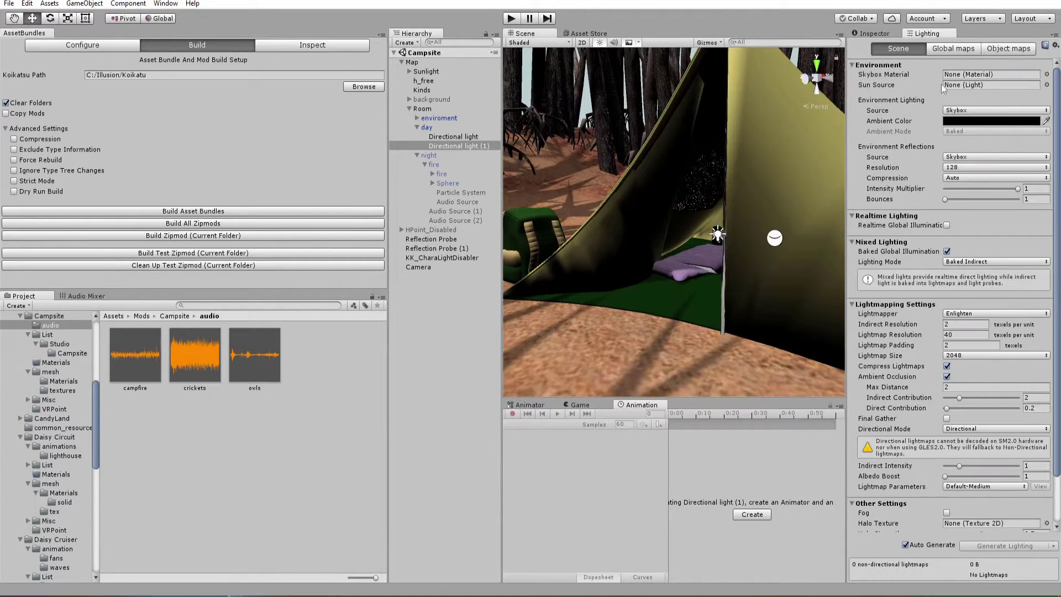
click(952, 123)
drag(954, 97, 812, 190)
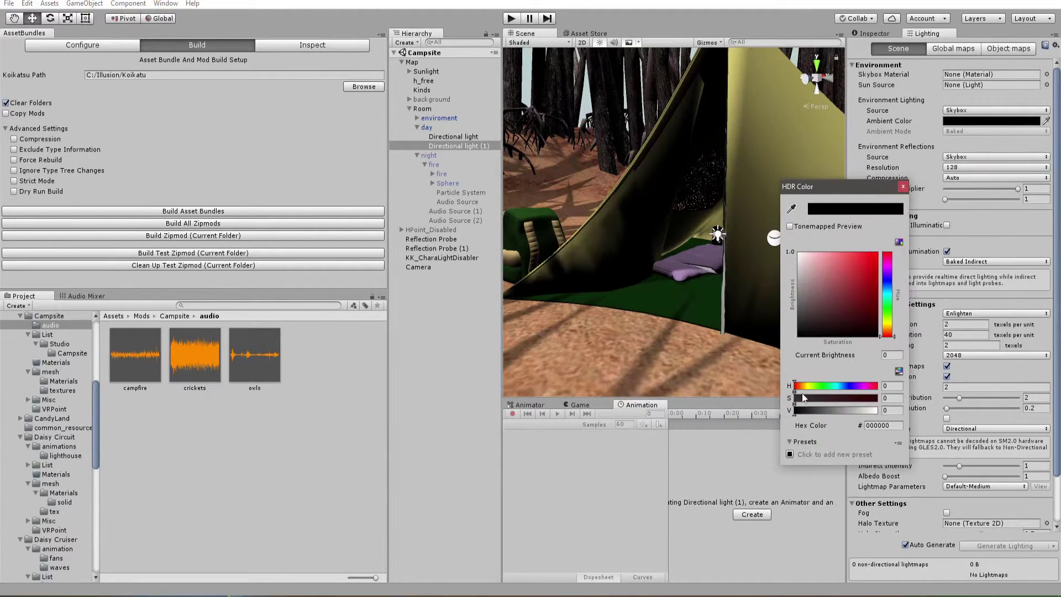
drag(798, 412, 834, 414)
click(900, 188)
key(s)
right_drag(728, 245, 695, 263)
key(w)
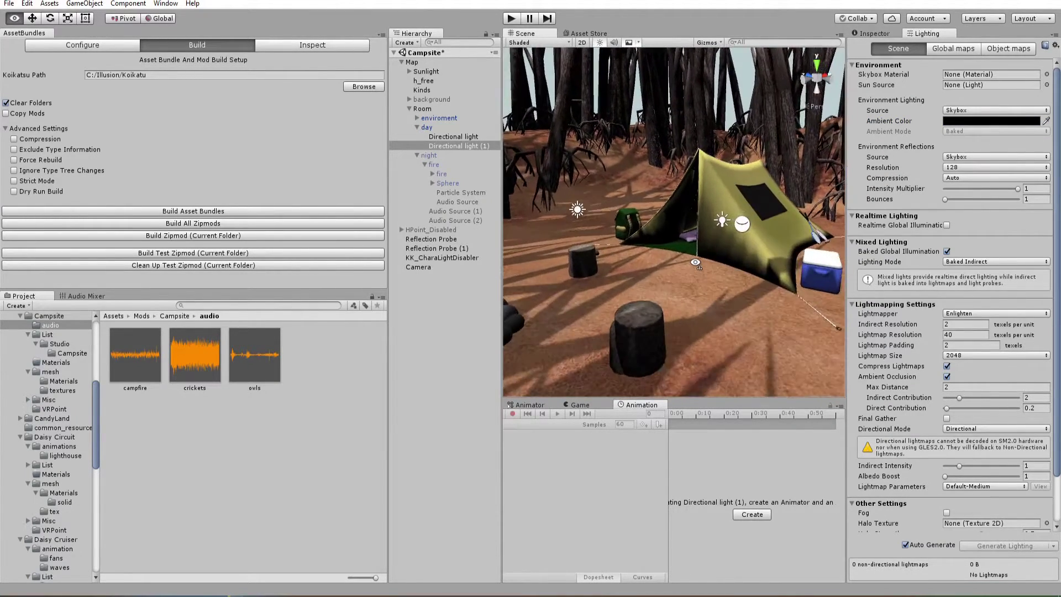
Review the second directional light's properties alongside the scene's ambient color setting.
click(875, 34)
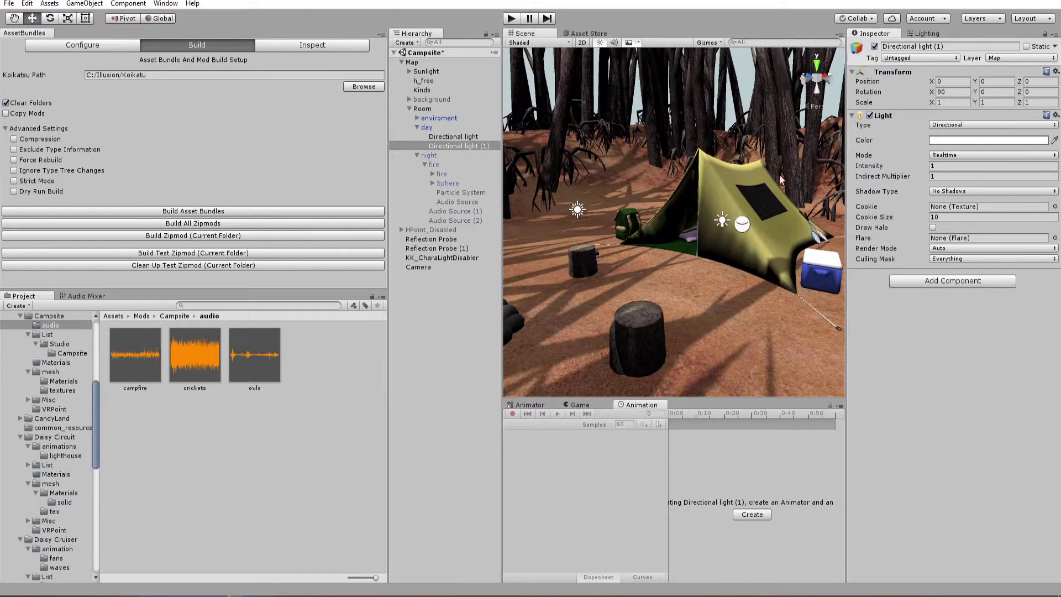
click(939, 34)
click(974, 122)
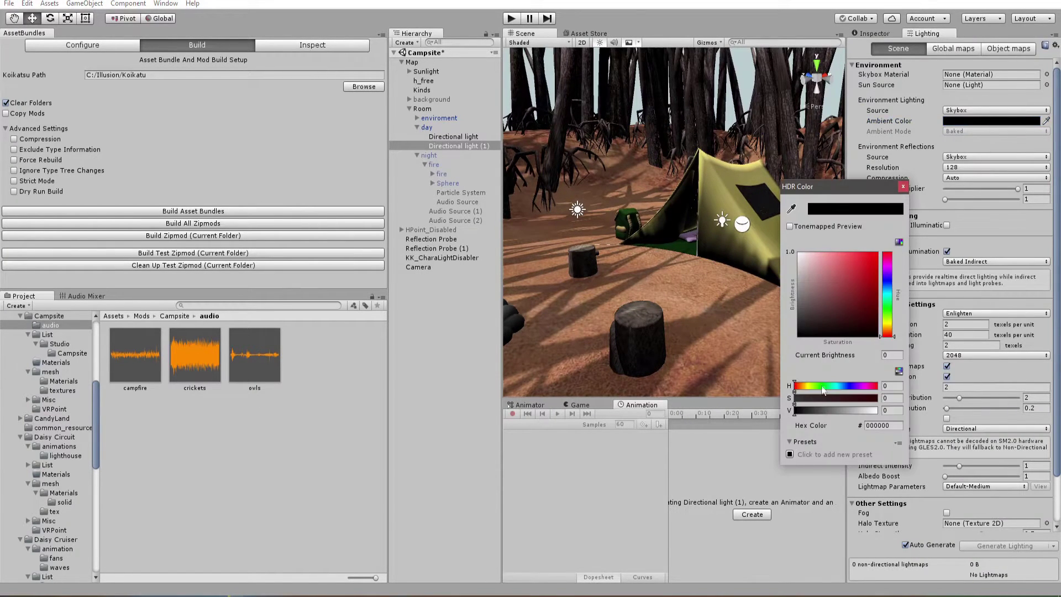
click(903, 187)
click(875, 34)
Examine both directional lights under the day object and their effect around the campsite.
right_drag(773, 182, 779, 140)
right_drag(787, 223, 617, 226)
key(w)
key(d)
key(s)
click(452, 137)
click(451, 145)
right_drag(611, 164, 771, 175)
key(e)
click(446, 311)
right_drag(602, 232, 689, 260)
key(ctrl+z)
Add a particle system as a child of the day object at the fire pit, with its scale set to 1.
click(445, 128)
key(w)
key(s)
middle_drag(688, 260, 682, 254)
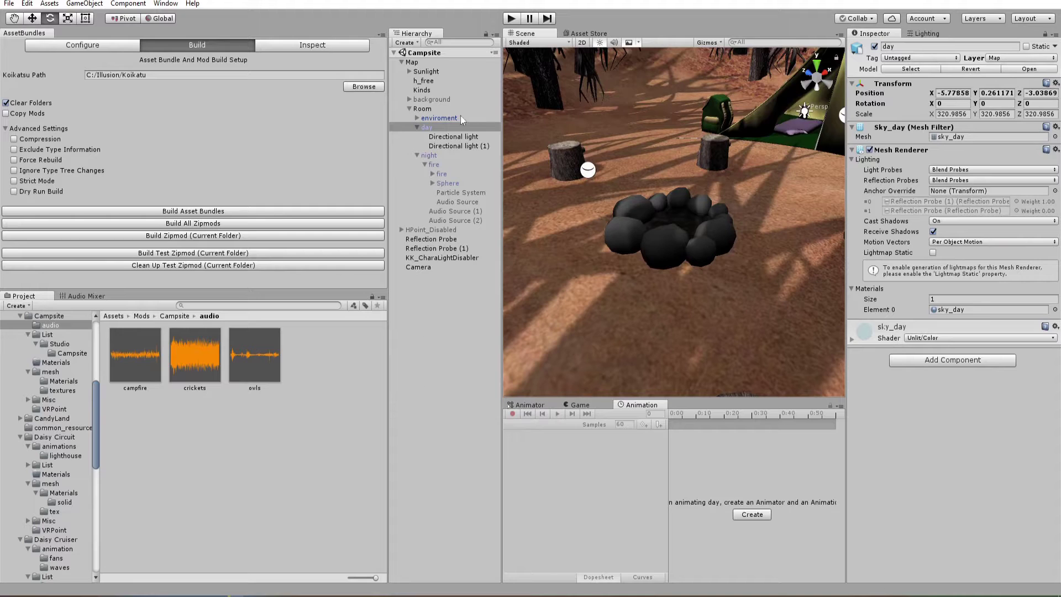
click(406, 42)
click(445, 305)
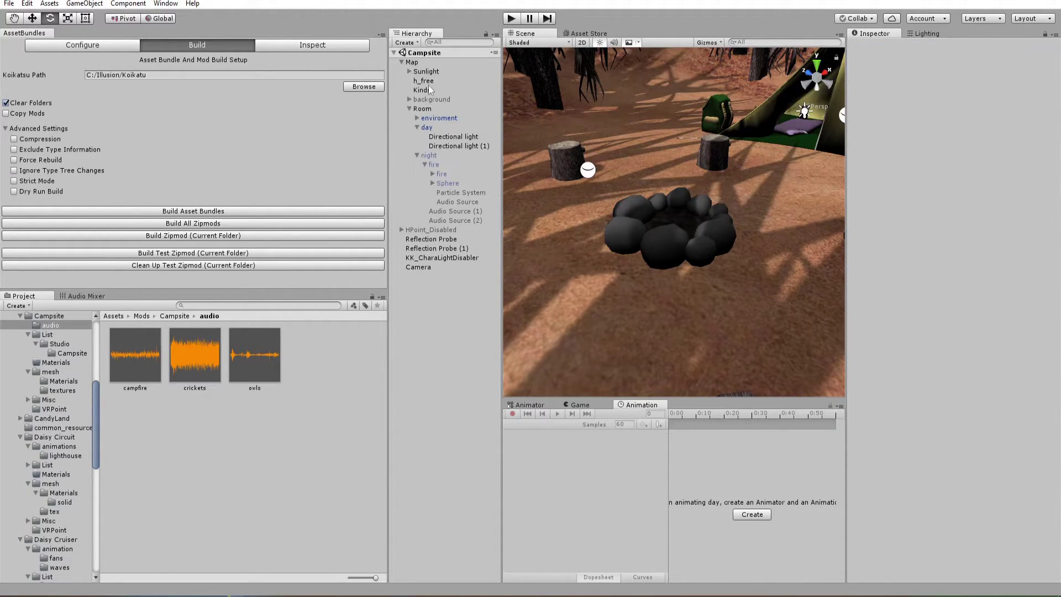
click(408, 42)
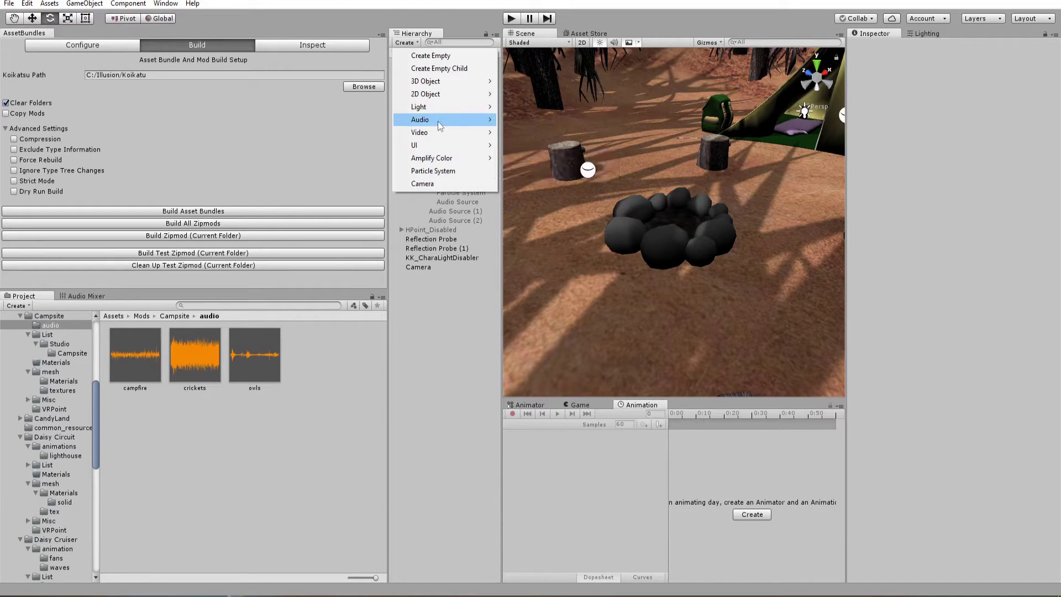
click(445, 170)
drag(435, 275, 444, 132)
key(f)
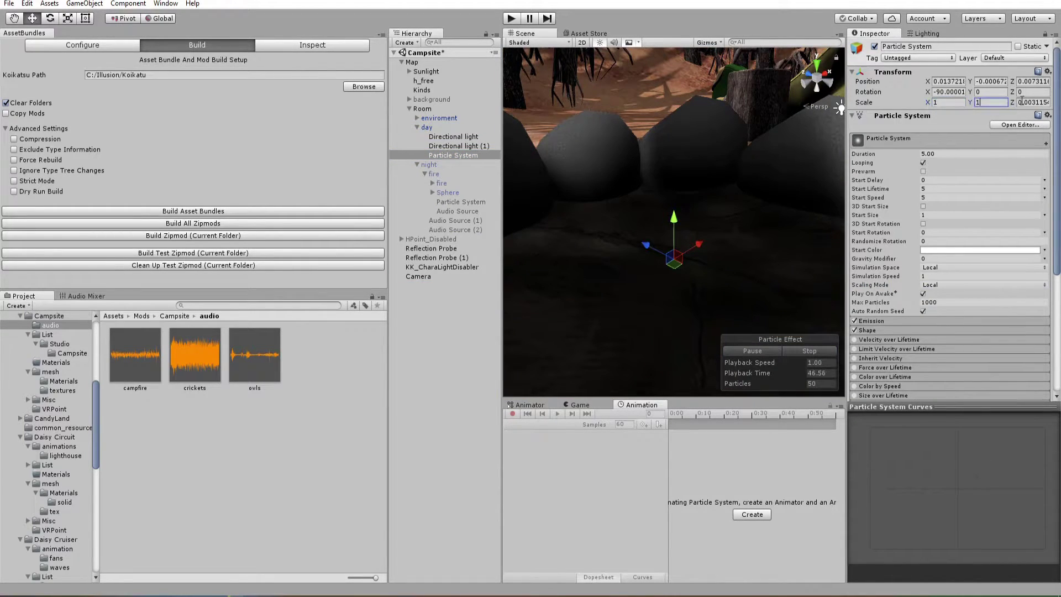
Set the new particle system's start color to black and its start speed to 0.28.
scroll(714, 163, down, 8)
mouse_move(714, 163)
right_down()
mouse_move(697, 145)
mouse_move(710, 156)
mouse_move(721, 129)
mouse_move(721, 194)
mouse_move(718, 21)
mouse_move(719, 146)
right_up()
click(947, 250)
click(796, 318)
click(904, 181)
scroll(882, 352, down, 2)
drag(879, 163, 840, 163)
Set the radius of the particle system's cone shape to 0.37.
click(879, 295)
click(939, 305)
click(896, 330)
drag(895, 327, 888, 326)
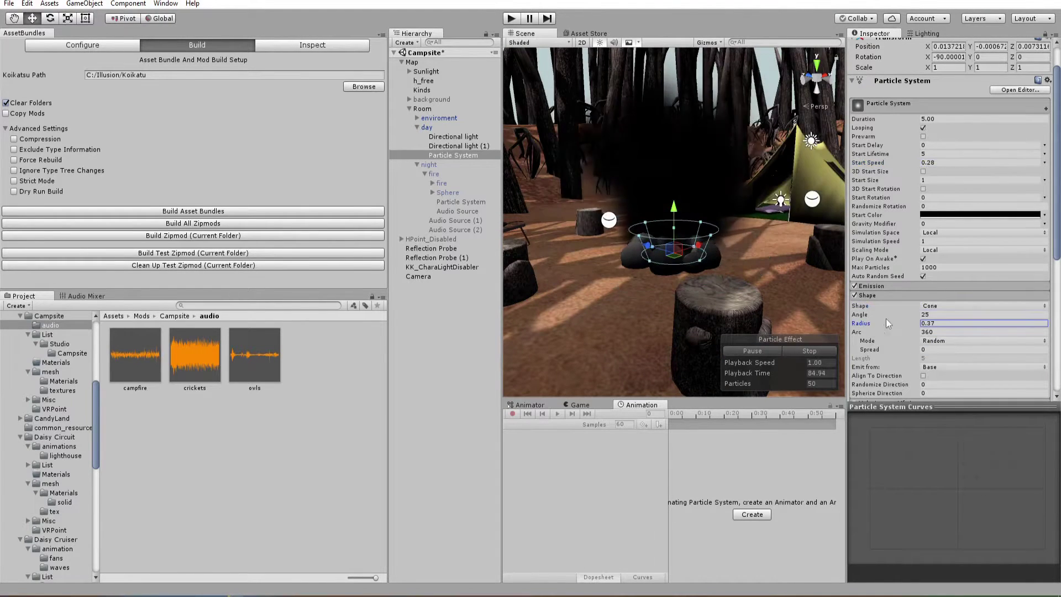
Enable Color over Lifetime on the particle system and give it a gradient with transparent alpha.
click(870, 295)
click(855, 342)
click(977, 352)
click(813, 197)
mouse_move(886, 248)
mouse_down()
mouse_move(851, 248)
mouse_move(876, 249)
mouse_up()
click(1001, 197)
click(1000, 164)
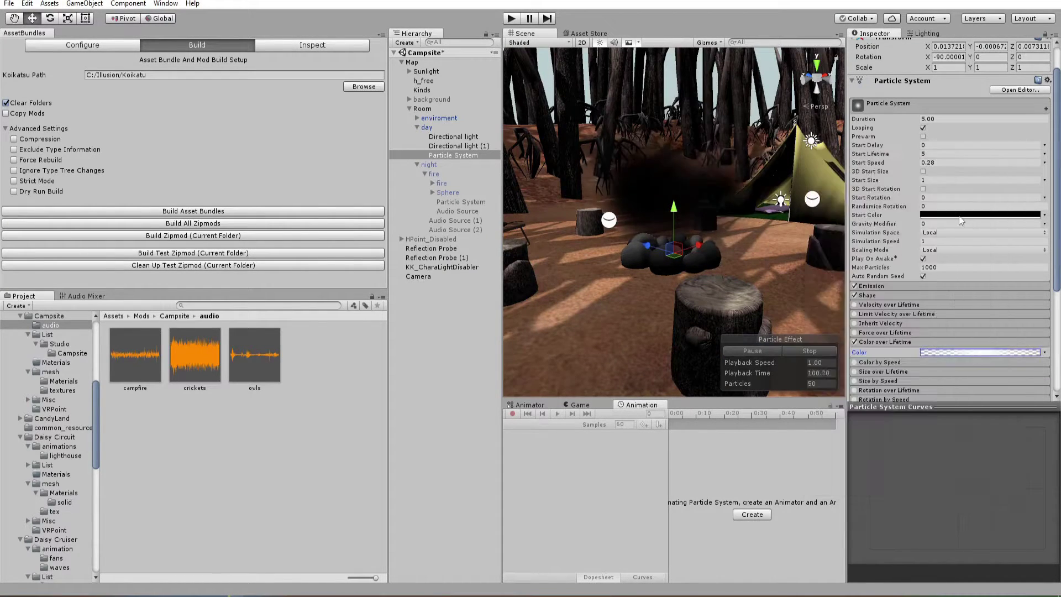
Adjust the start color's transparency and narrow the cone shape to radius 0.01 and angle 11.31.
click(972, 215)
drag(845, 384, 862, 384)
right_drag(735, 310, 737, 311)
click(870, 295)
mouse_move(859, 315)
mouse_down()
mouse_move(723, 315)
mouse_move(845, 323)
mouse_up()
drag(862, 315, 844, 315)
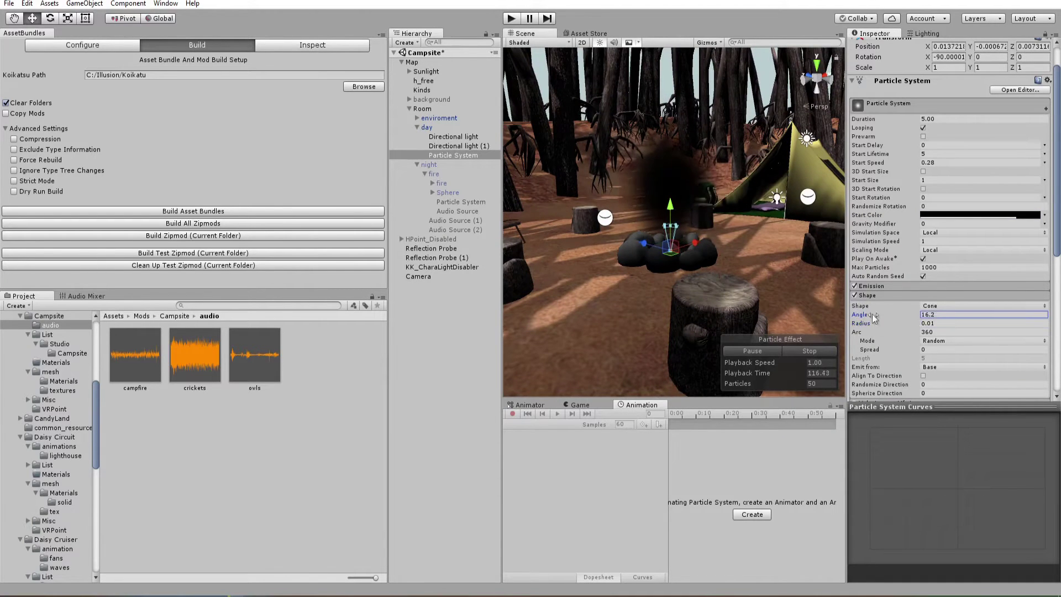
Set the particle system's emission rate over time to 0.9.
scroll(724, 243, up, 3)
click(871, 286)
drag(900, 297, 845, 296)
scroll(724, 243, down, 3)
right_drag(718, 249, 731, 236)
Readjust the particles' start color and fine-tune the Color over Lifetime gradient.
click(972, 214)
click(911, 180)
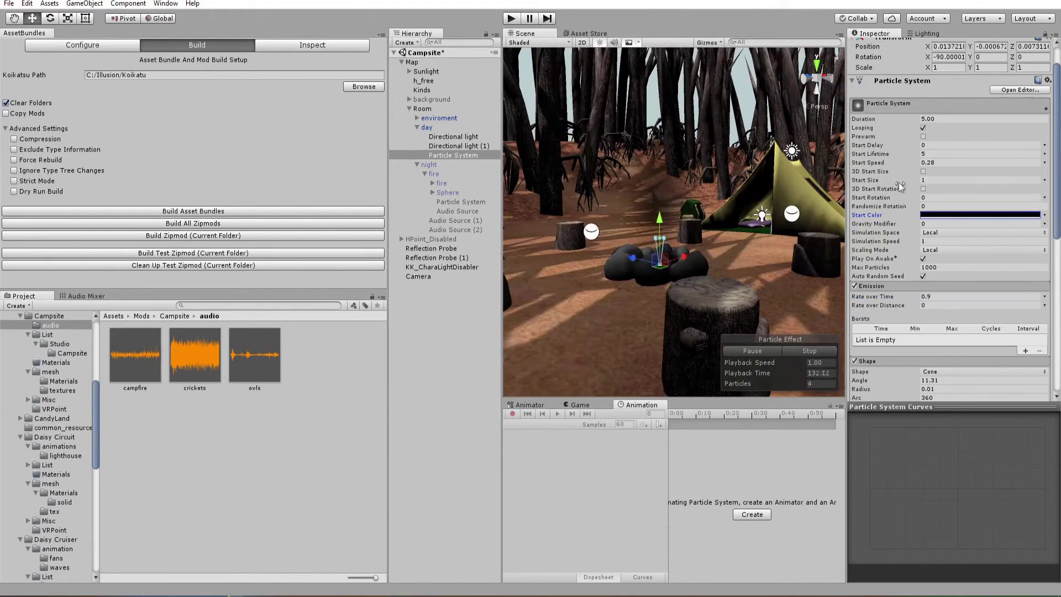
scroll(940, 221, down, 6)
click(973, 307)
click(928, 197)
drag(879, 249, 884, 249)
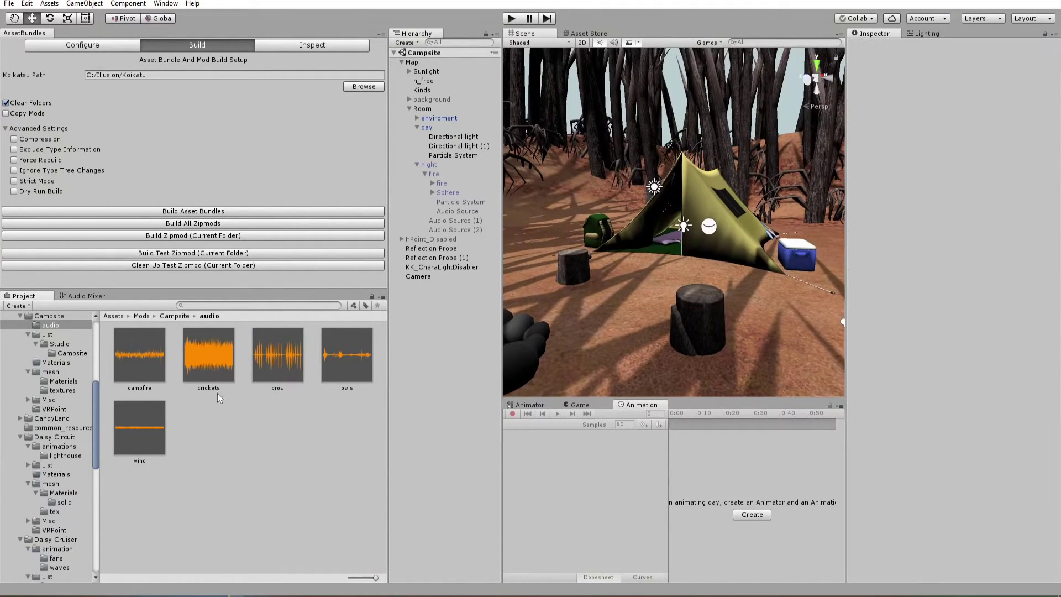
Review the crow and wind clips in the audio folder and look around the daytime campsite.
mouse_move(644, 240)
right_down()
mouse_move(663, 260)
mouse_move(644, 239)
right_up()
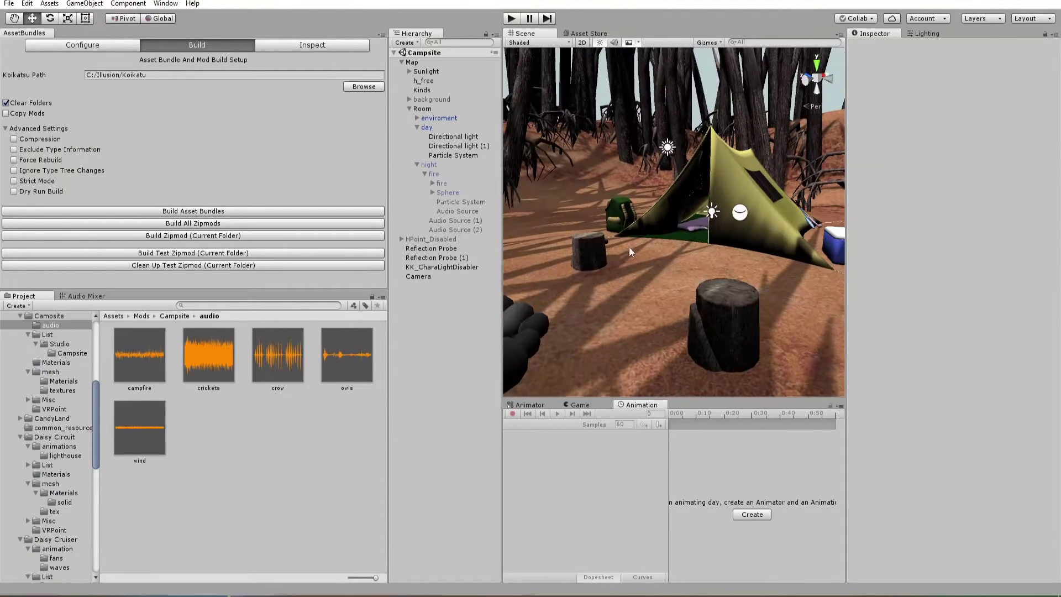
click(293, 357)
right_drag(684, 292, 636, 279)
key(w)
key(s)
key(w)
click(141, 436)
Paste an audio source for the crows and duplicate it for the wind clip with volume 0.519.
click(445, 314)
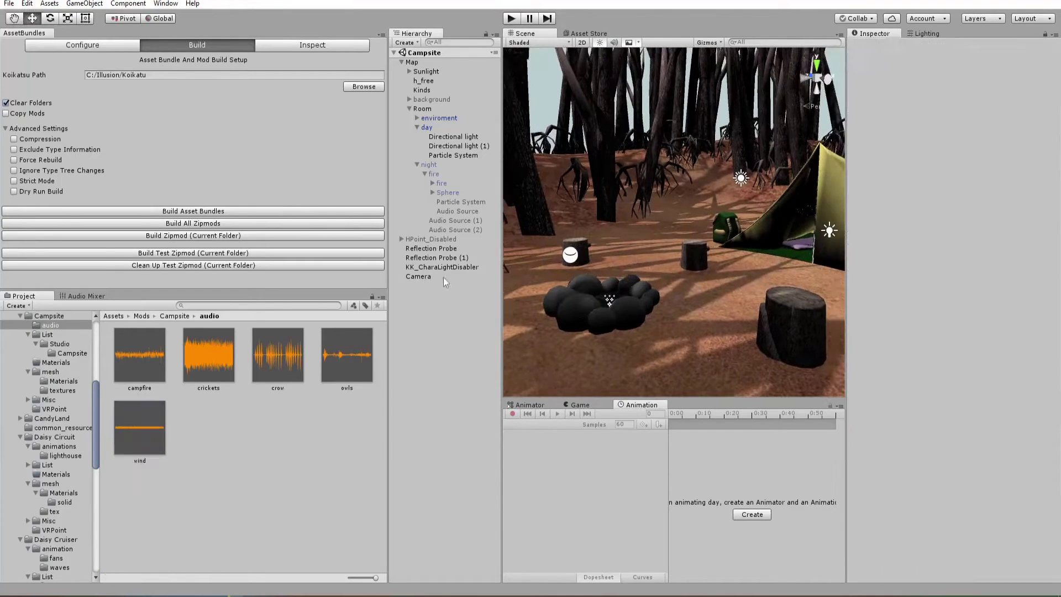
key(ctrl+v)
drag(1004, 125, 1004, 124)
key(ctrl+d)
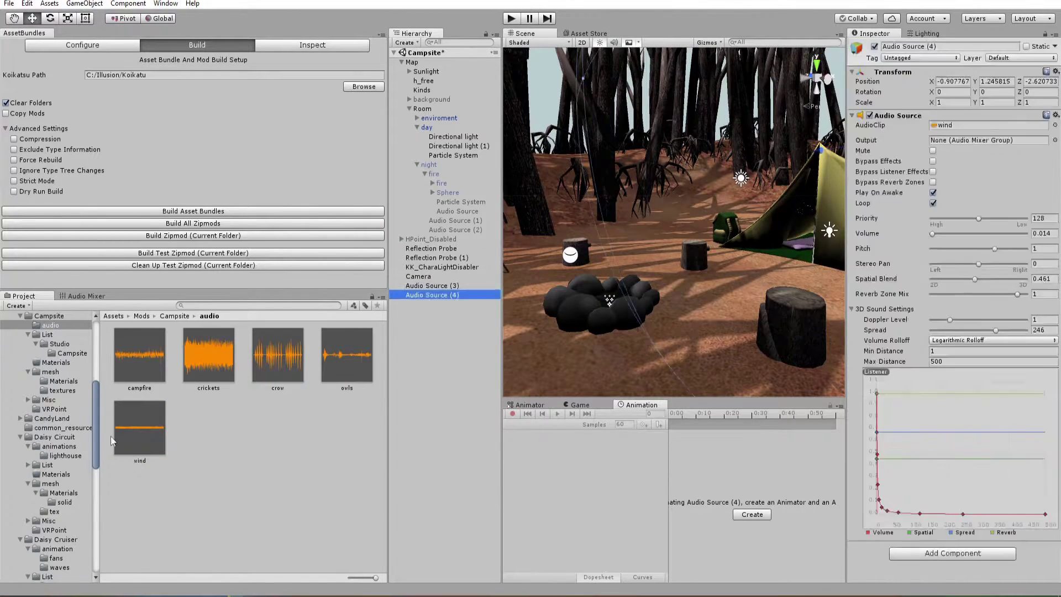
click(968, 234)
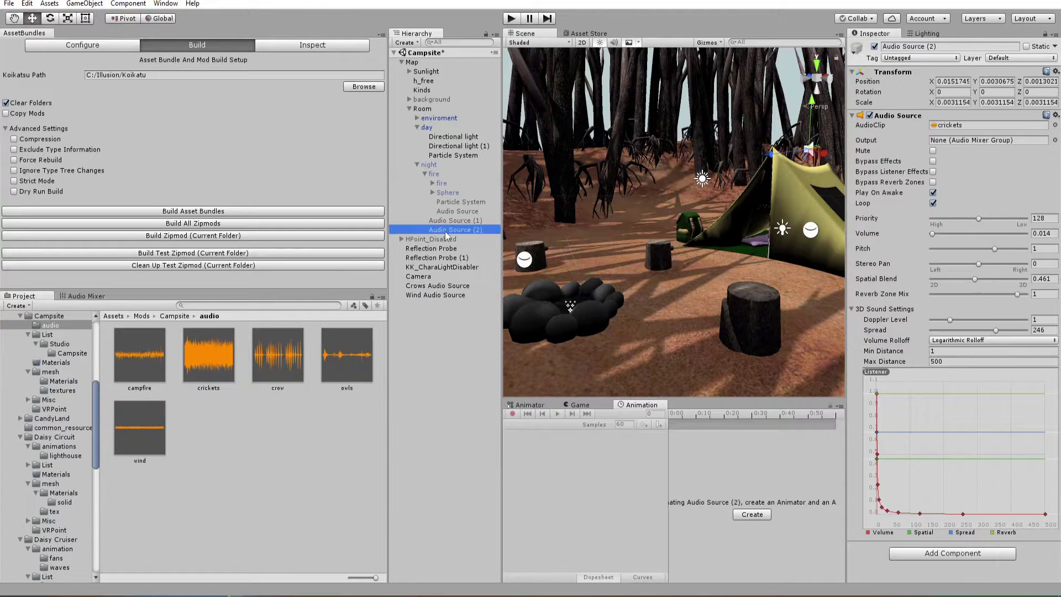
Rename the audio sources after their sounds: Fire, Owls, Crickets, Crows and Wind Audio Source.
text(Crickets Audio Source)
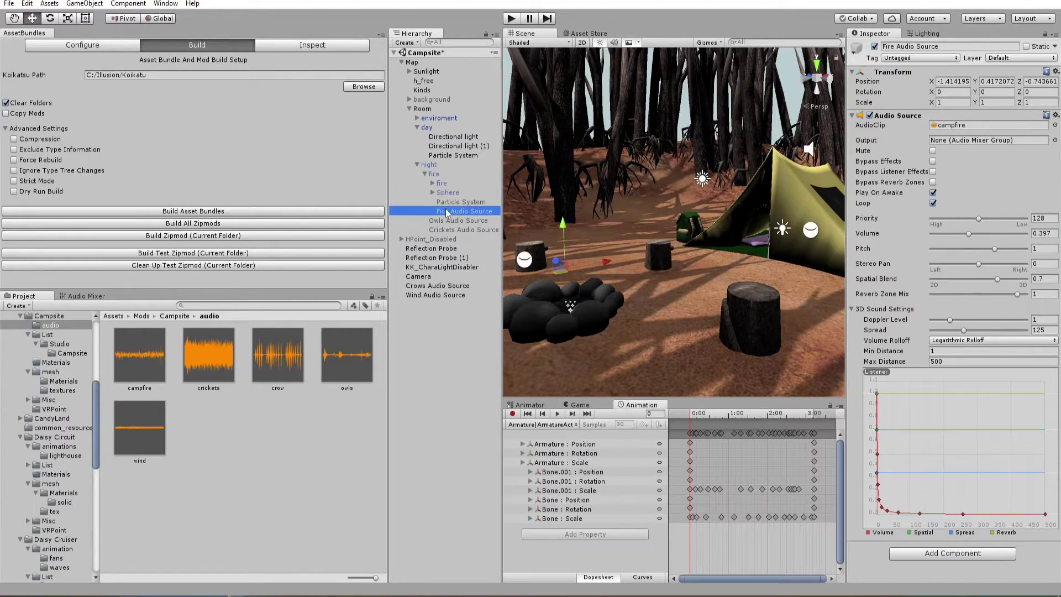
Play-test the daytime sounds with the camera, then lower the Wind Audio Source's volume and set its spatial blend to 0.107.
double_click(418, 276)
key(ctrl+p)
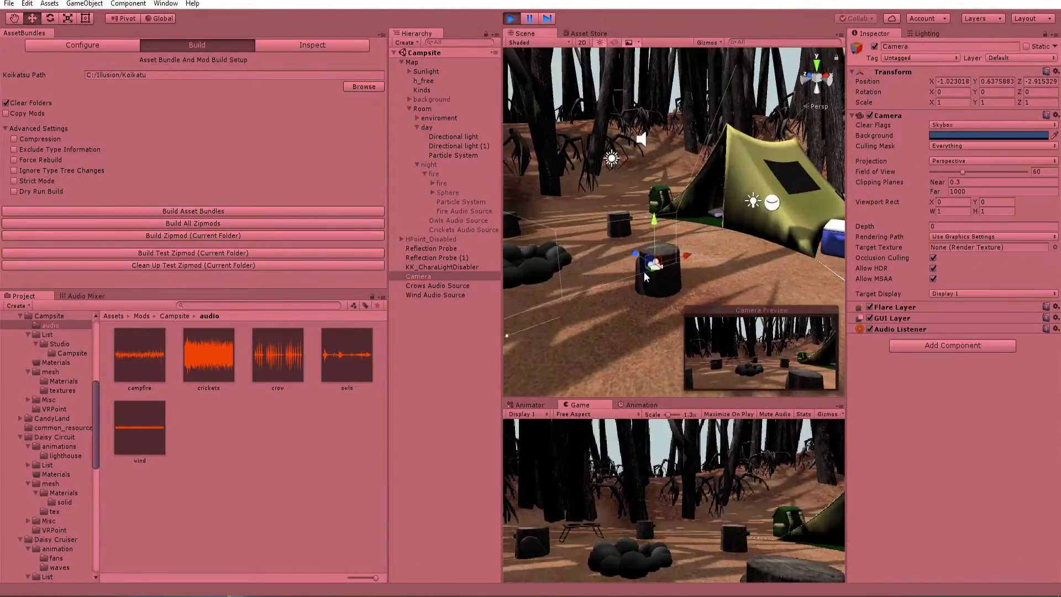
drag(651, 262, 747, 224)
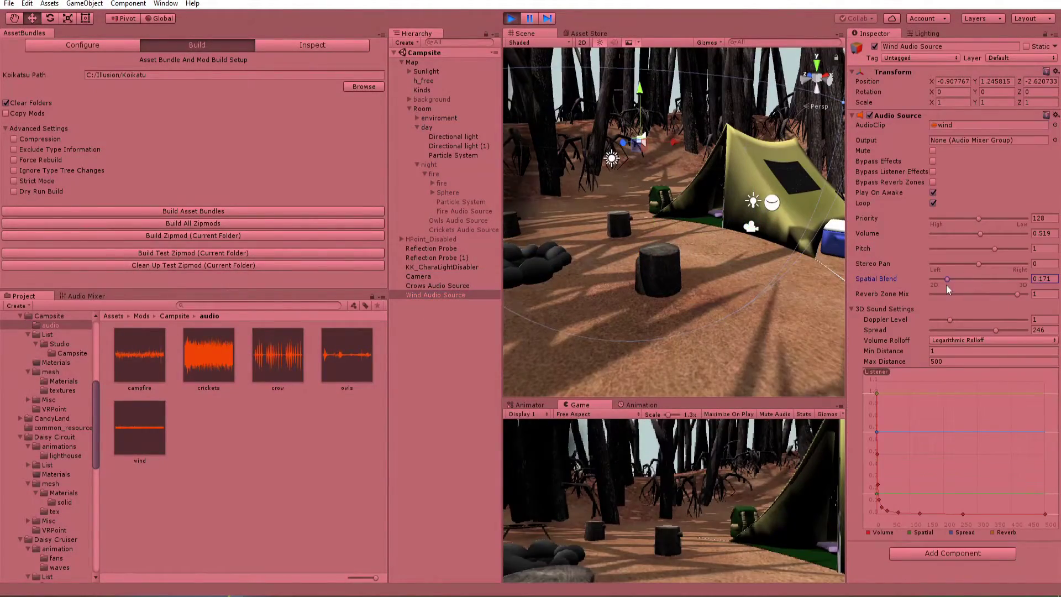
key(ctrl+p)
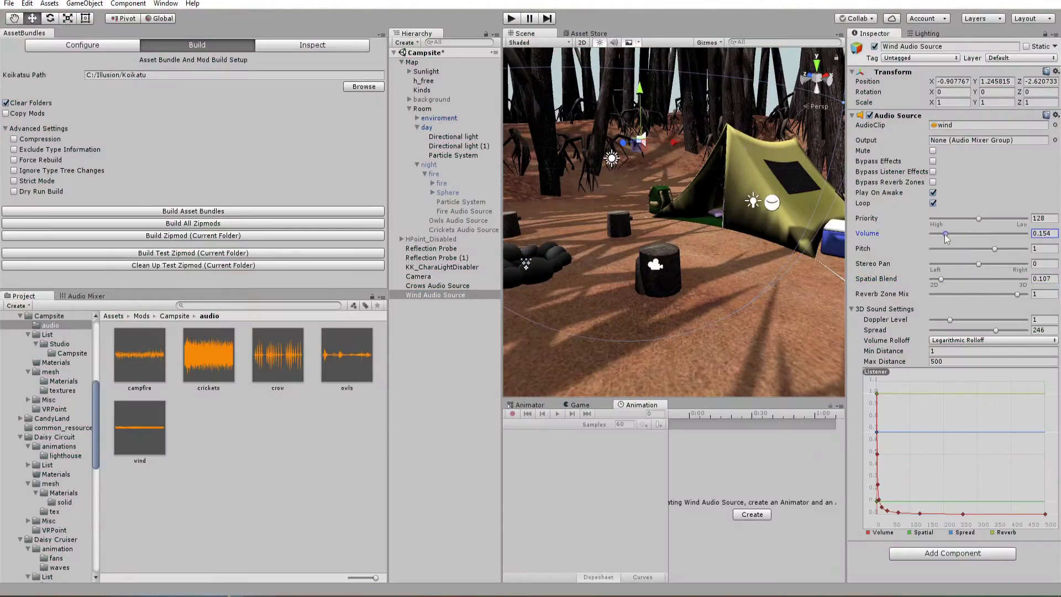
drag(945, 233, 937, 233)
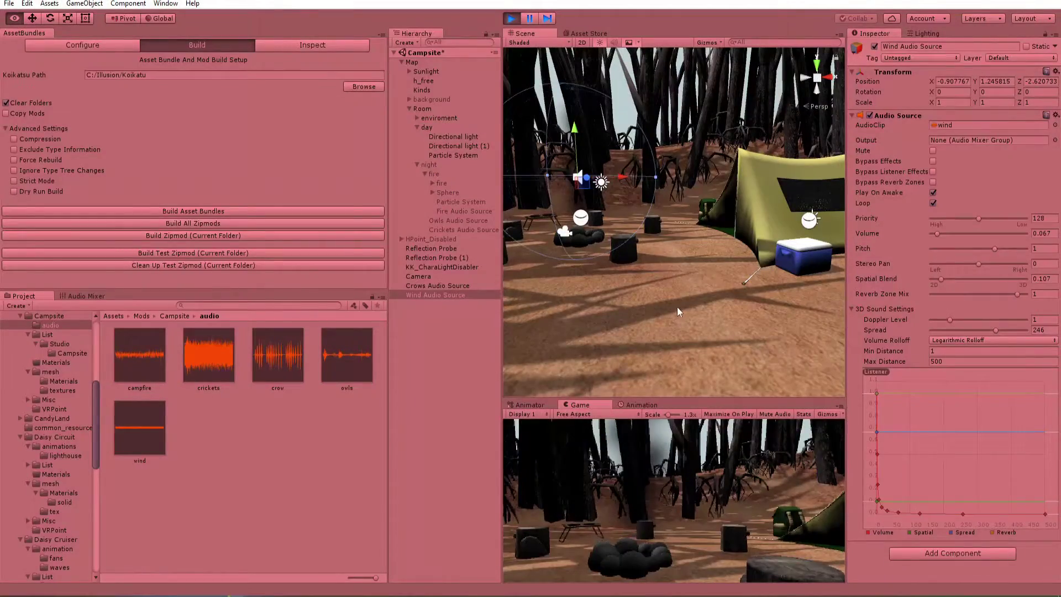
right_drag(678, 310, 718, 287)
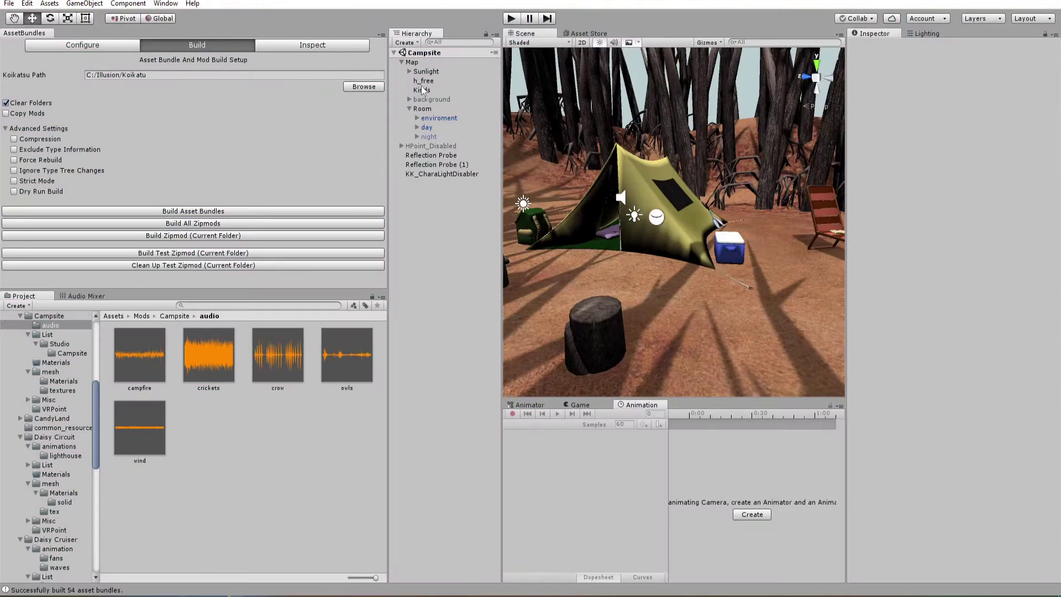
In the Map's Sun Light Info, assign day to the Day Time visible list and night to the Night visible list.
click(415, 63)
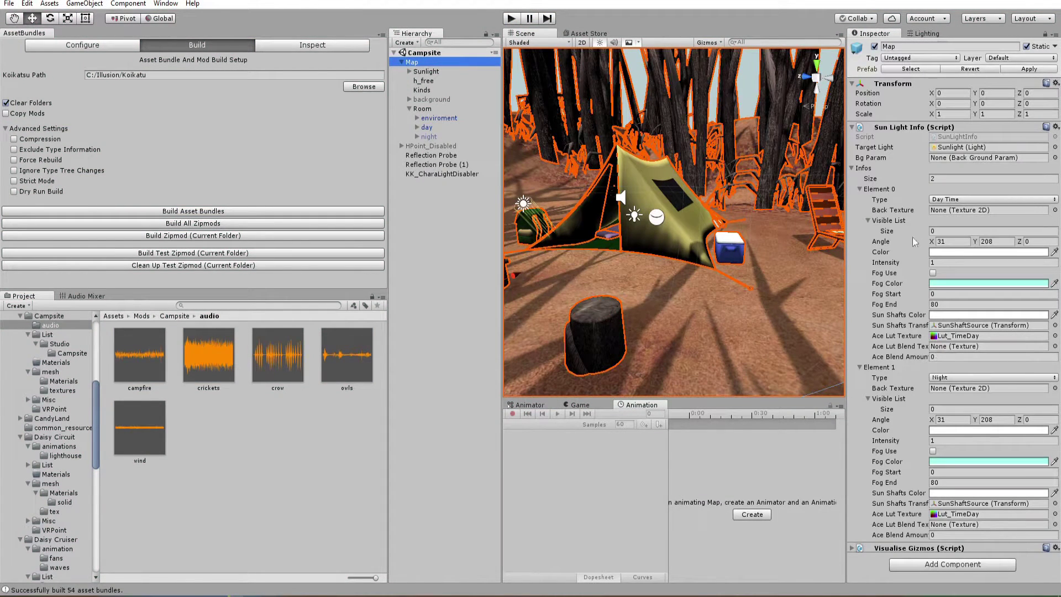
key(Return)
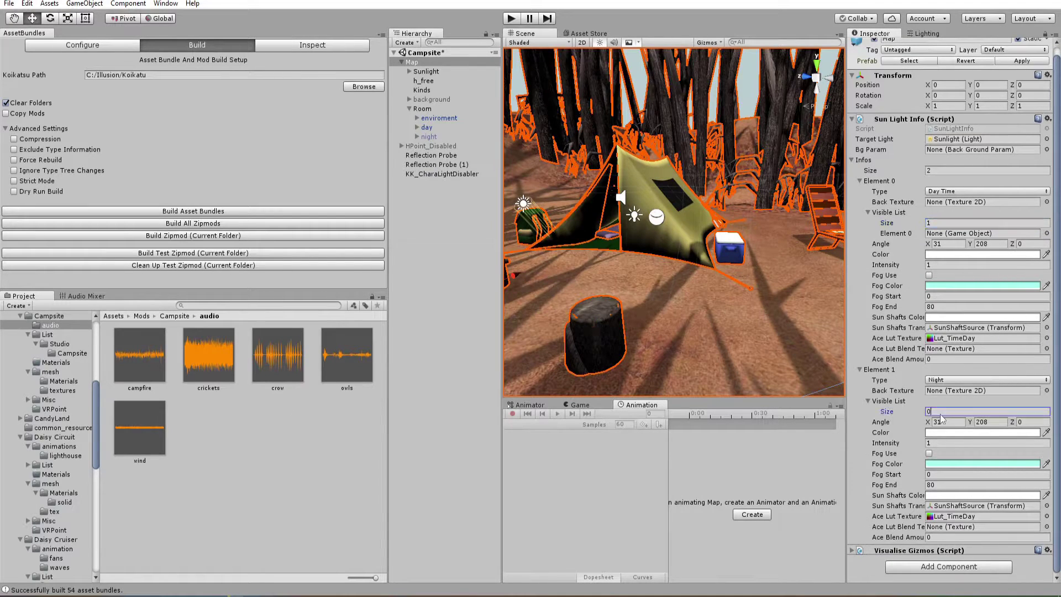
key(Return)
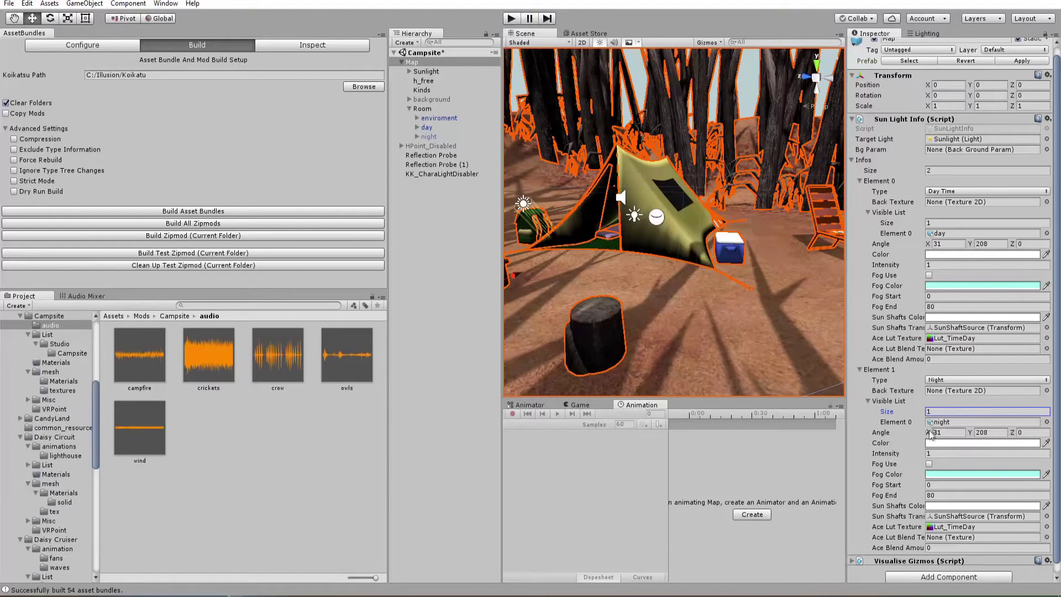
Look over the campsite scene and switch to CharaStudio to check the built map's daytime lighting.
key(s)
right_drag(717, 303, 666, 281)
click(442, 356)
key(w)
alt+drag(670, 281, 627, 251)
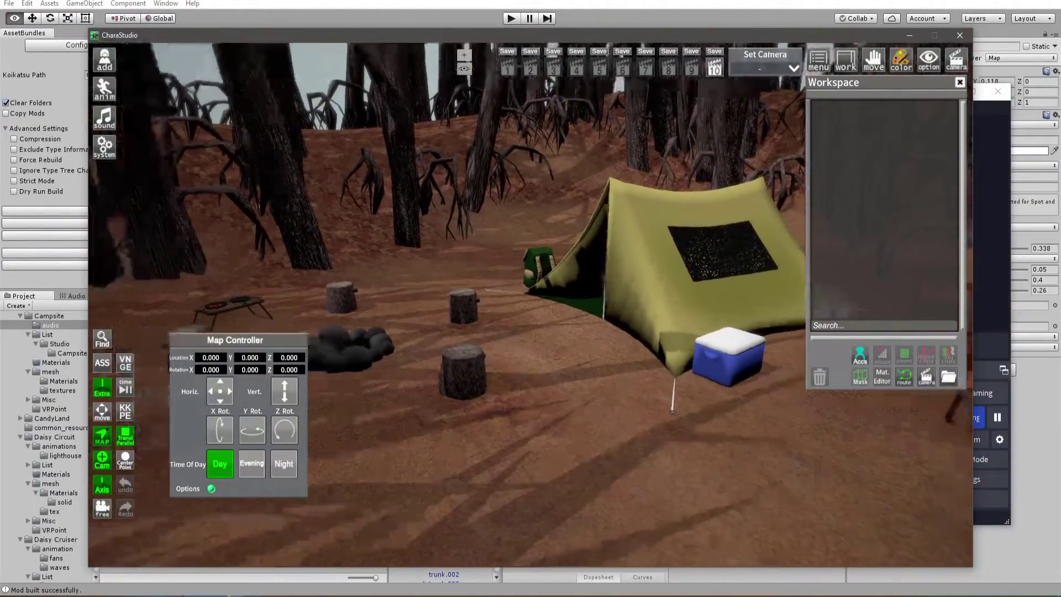
drag(517, 287, 526, 303)
right_drag(525, 303, 525, 216)
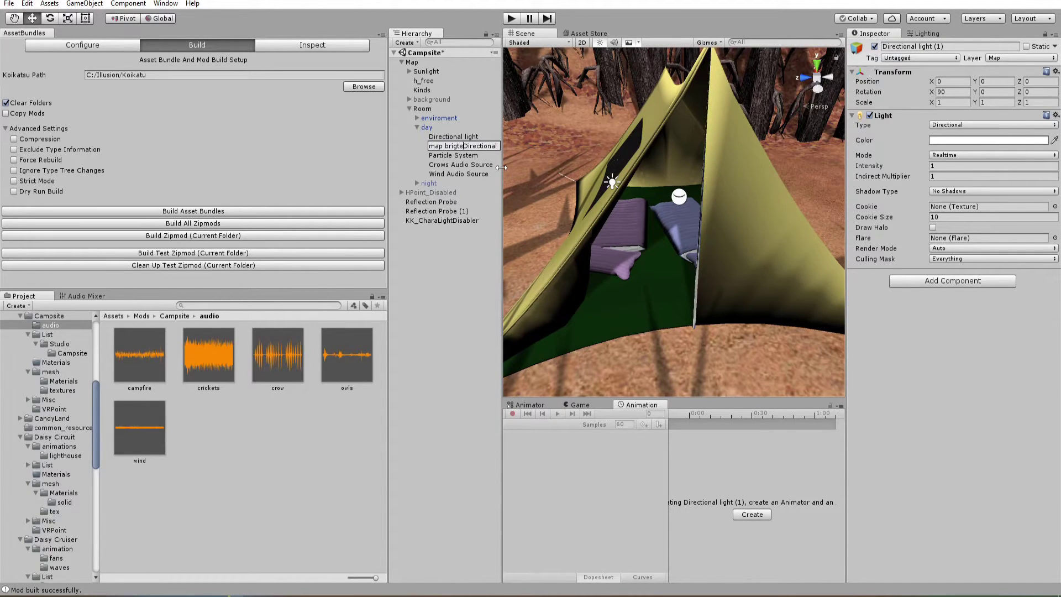
Rename the second directional light "map brigten Directional light" and exclude the Chara layer from its culling mask.
alt+drag(682, 140, 558, 143)
scroll(558, 143, down, 3)
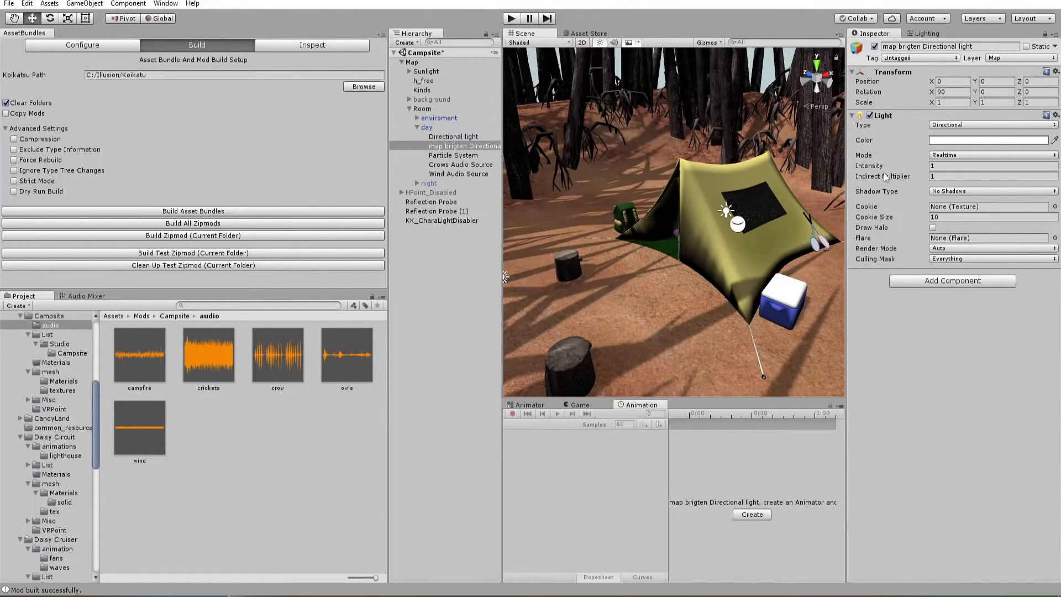
click(944, 260)
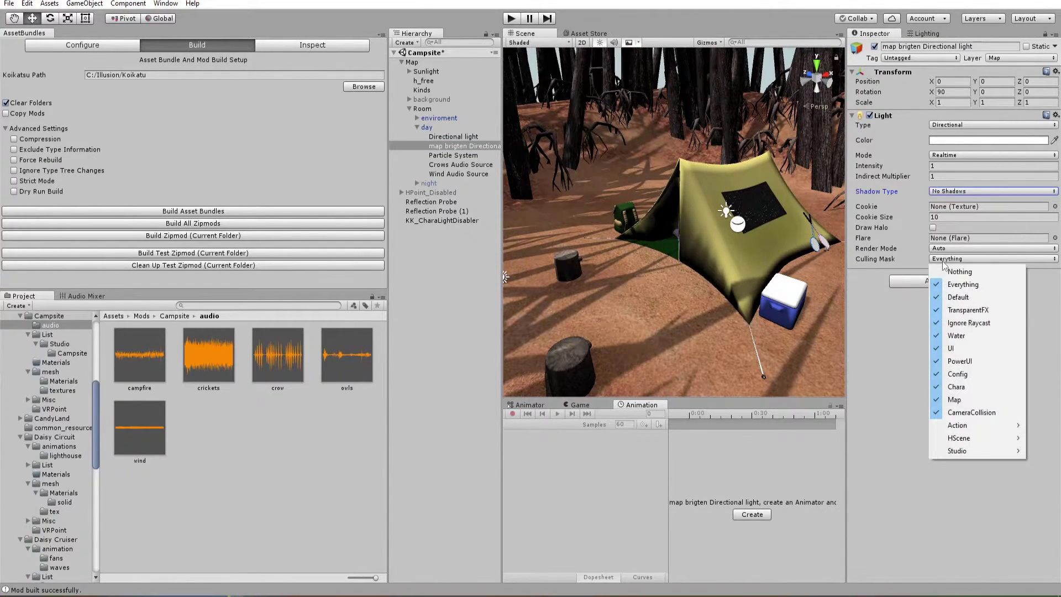
click(945, 386)
alt+drag(727, 257, 657, 220)
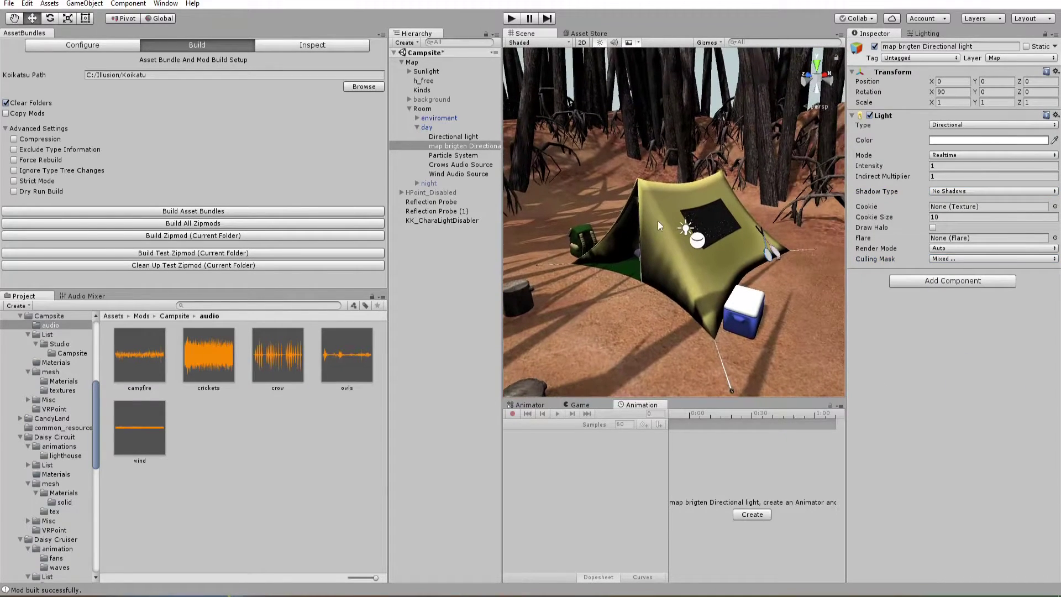
Toggle the map-brightening directional light off and on to compare its effect on the campsite.
click(874, 47)
click(873, 47)
click(874, 47)
click(874, 47)
click(874, 47)
click(874, 47)
alt+drag(697, 238, 659, 229)
mouse_move(694, 192)
alt+mouse_down()
mouse_move(729, 188)
mouse_move(666, 187)
mouse_move(698, 184)
alt+mouse_up()
Switch to CharaStudio and inspect the Daisy character's daytime lighting beside the tent.
key(alt+Tab)
drag(555, 266, 662, 333)
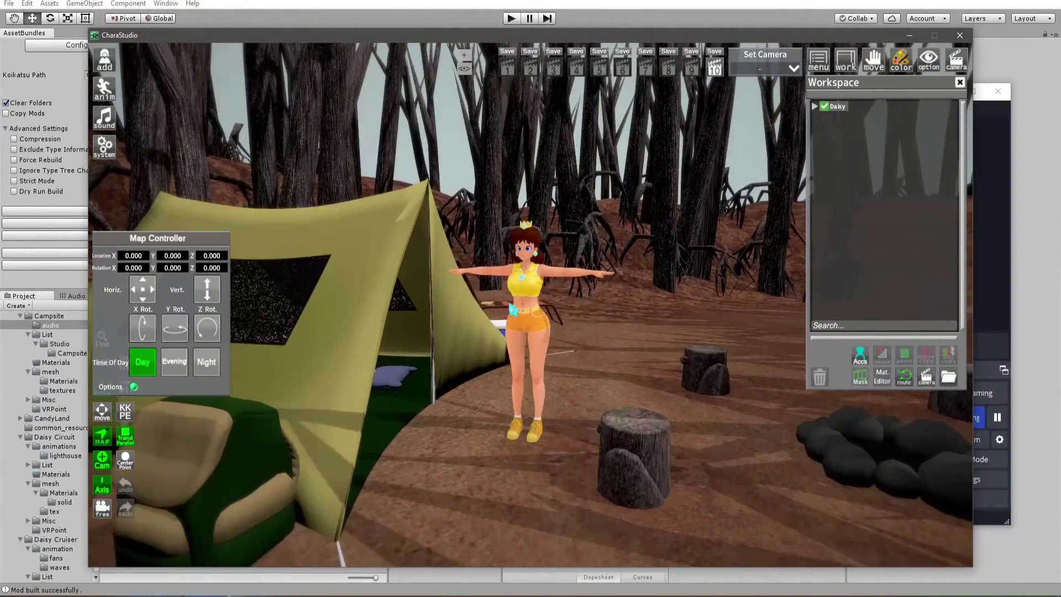
drag(533, 304, 750, 324)
middle_drag(750, 324, 531, 305)
right_drag(530, 306, 530, 305)
drag(530, 305, 530, 305)
scroll(522, 305, down, 5)
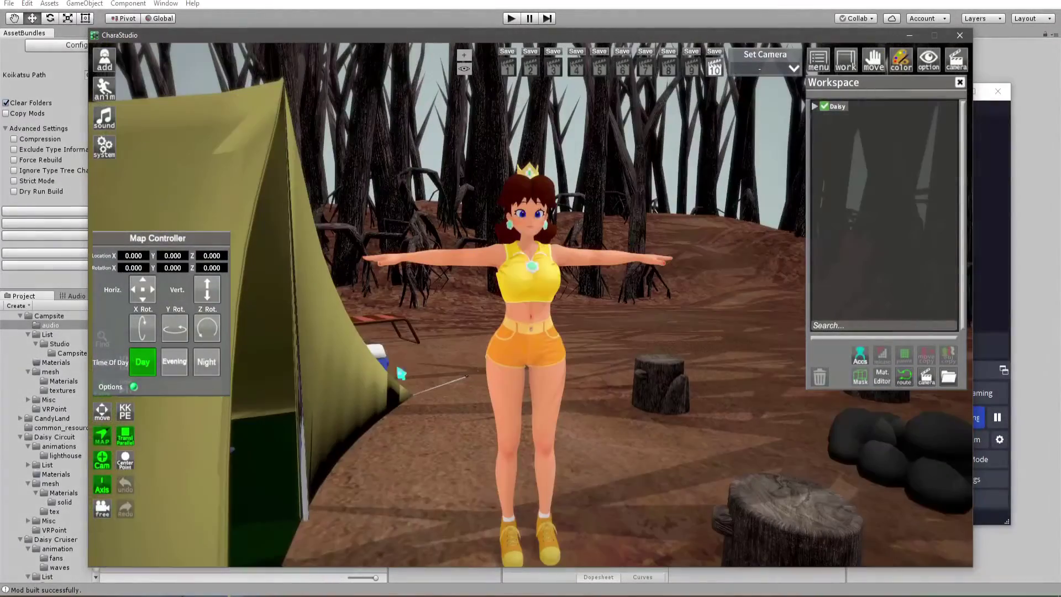
Switch the map's time of day to Night and inspect the two characters' lighting near the campfire.
click(206, 362)
scroll(414, 354, down, 5)
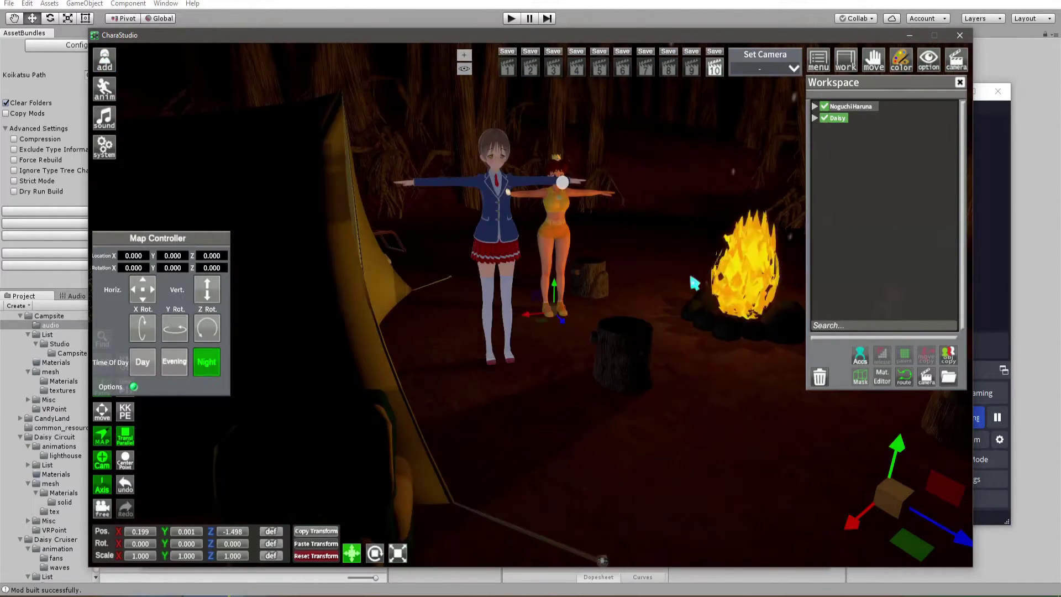
middle_drag(531, 305, 464, 350)
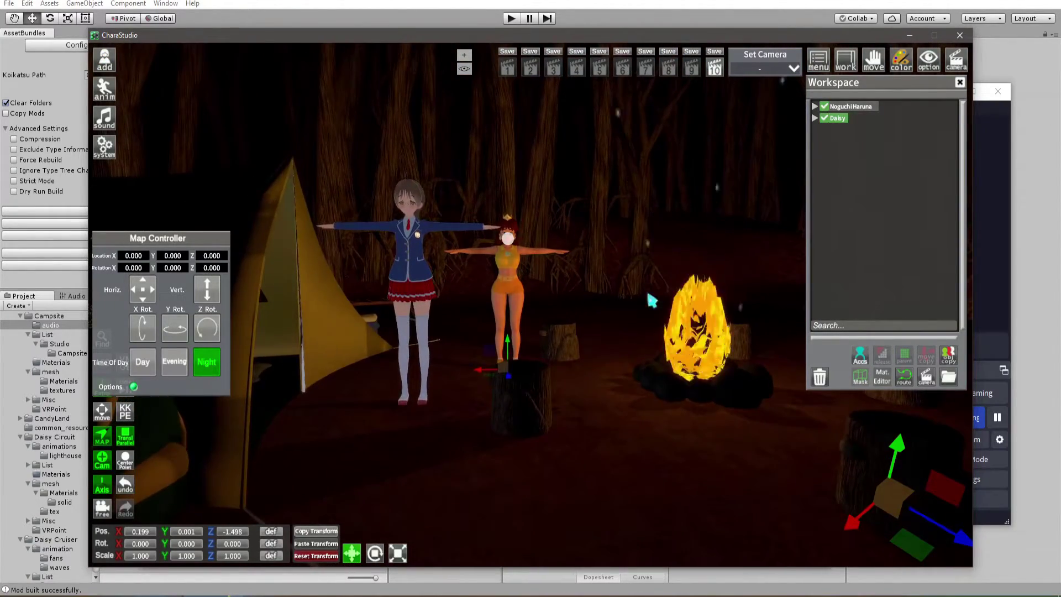
drag(652, 301, 530, 305)
right_drag(646, 305, 530, 305)
key(j)
drag(646, 304, 530, 305)
Move the character in the school uniform between the tent and campfire, to position 0.682, 0.008, -0.702.
click(849, 108)
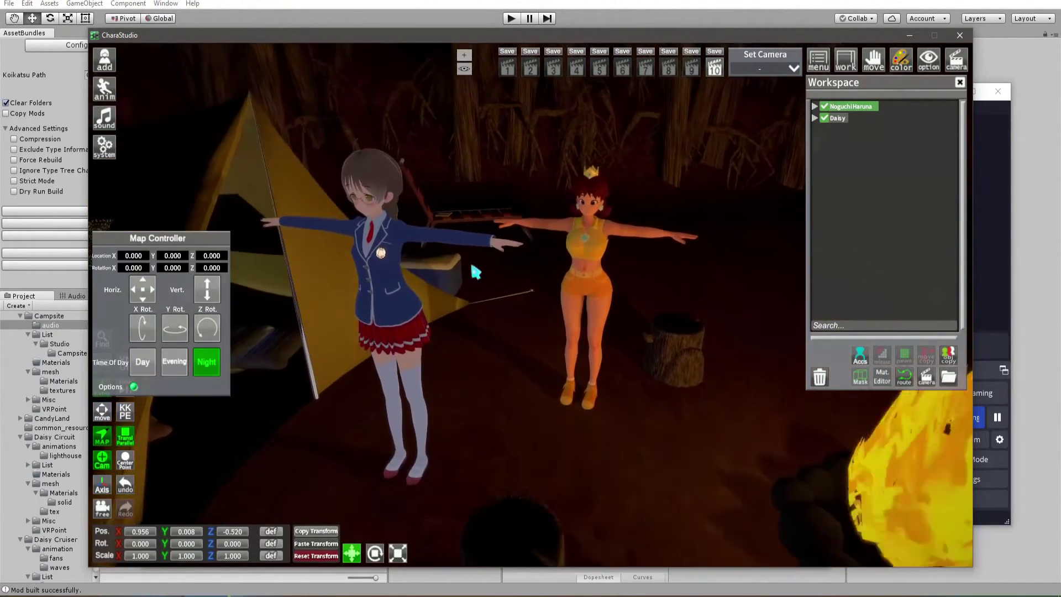
key(j)
drag(473, 271, 530, 305)
right_drag(530, 305, 531, 305)
drag(407, 390, 531, 305)
drag(408, 416, 718, 380)
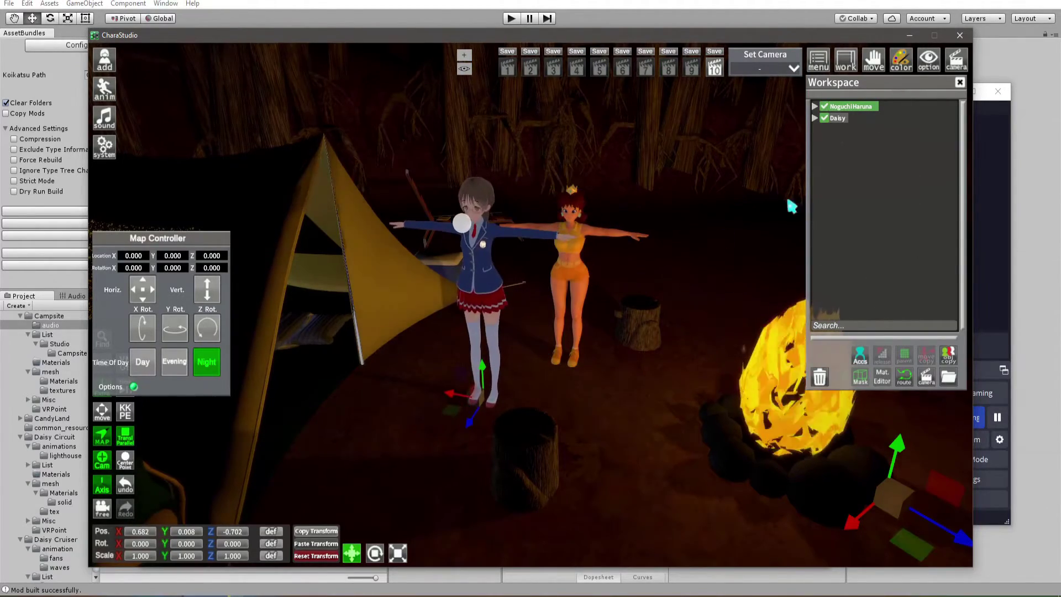
Move the Daisy character to the tent opening, at position 1.997, 0.001, -0.652.
drag(611, 334, 530, 305)
drag(547, 362, 473, 372)
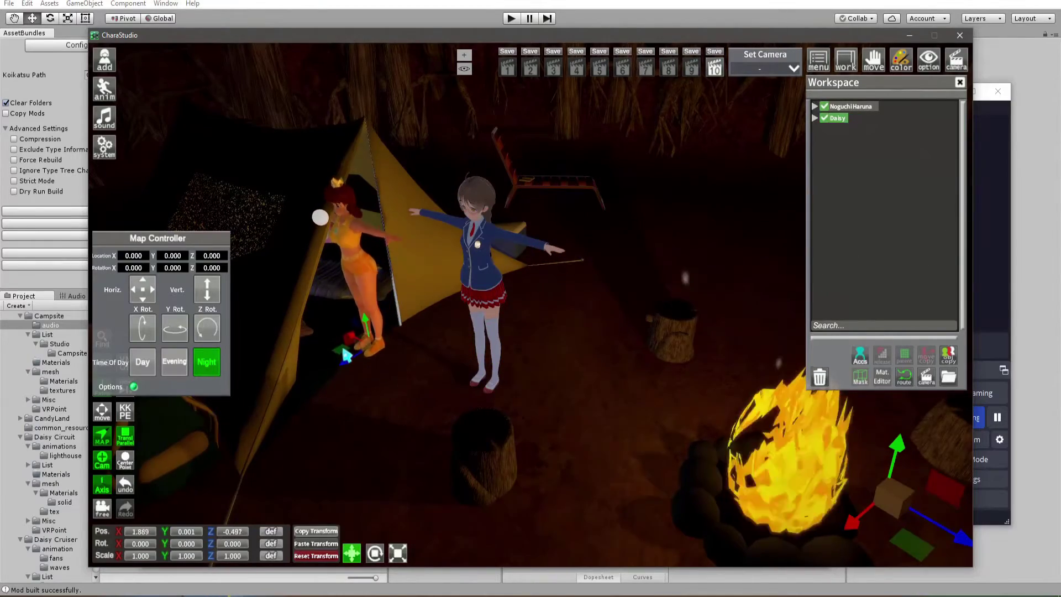
drag(522, 319, 716, 215)
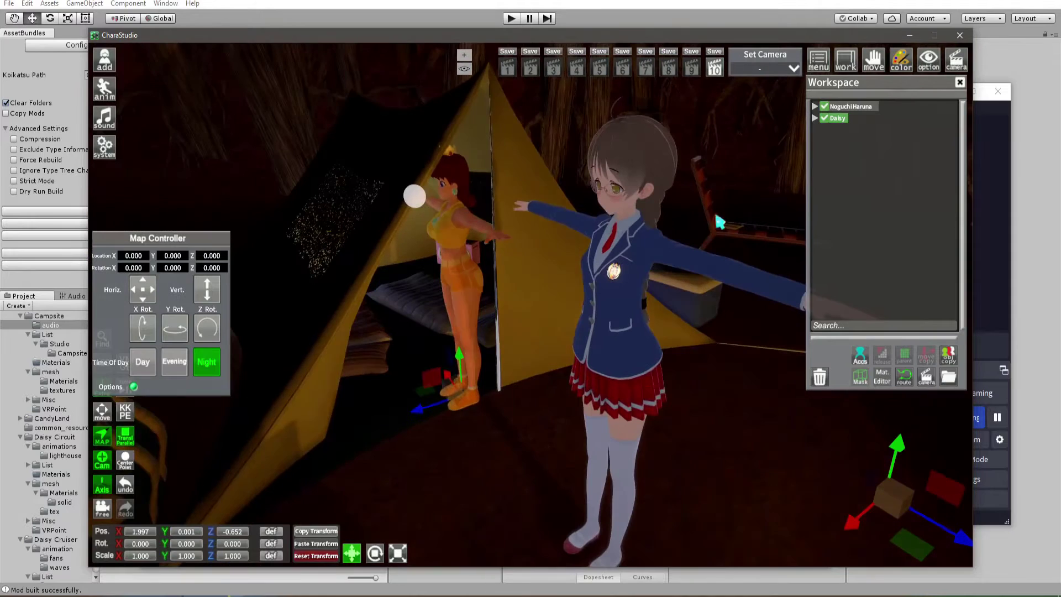
Move the character in the school uniform into the tent at 2.268, 0.008, -0.900 and Daisy to 4.035, 0.001, -1.108.
drag(524, 553, 431, 388)
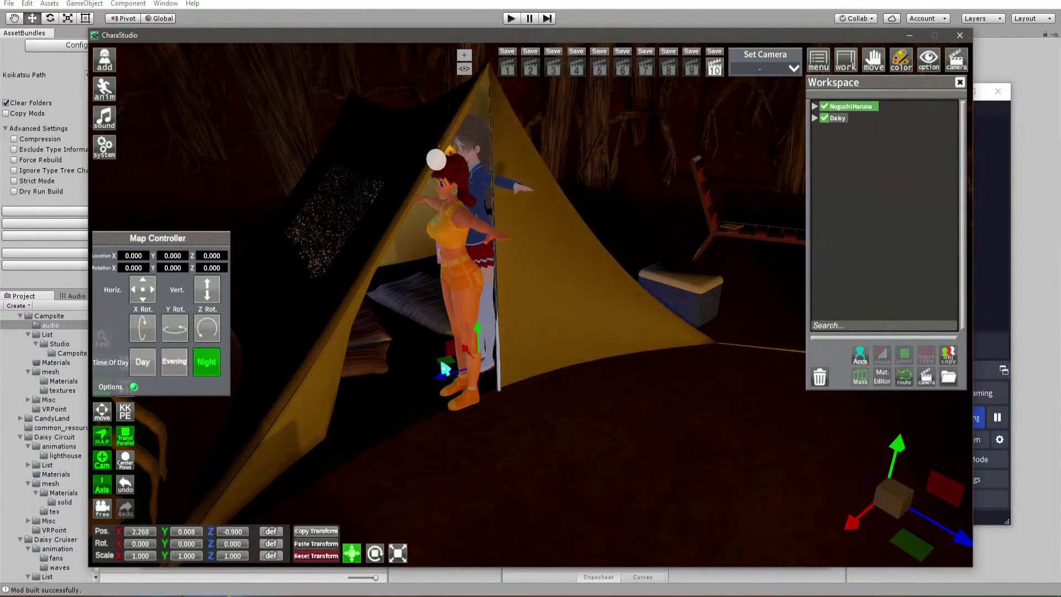
drag(530, 303, 575, 281)
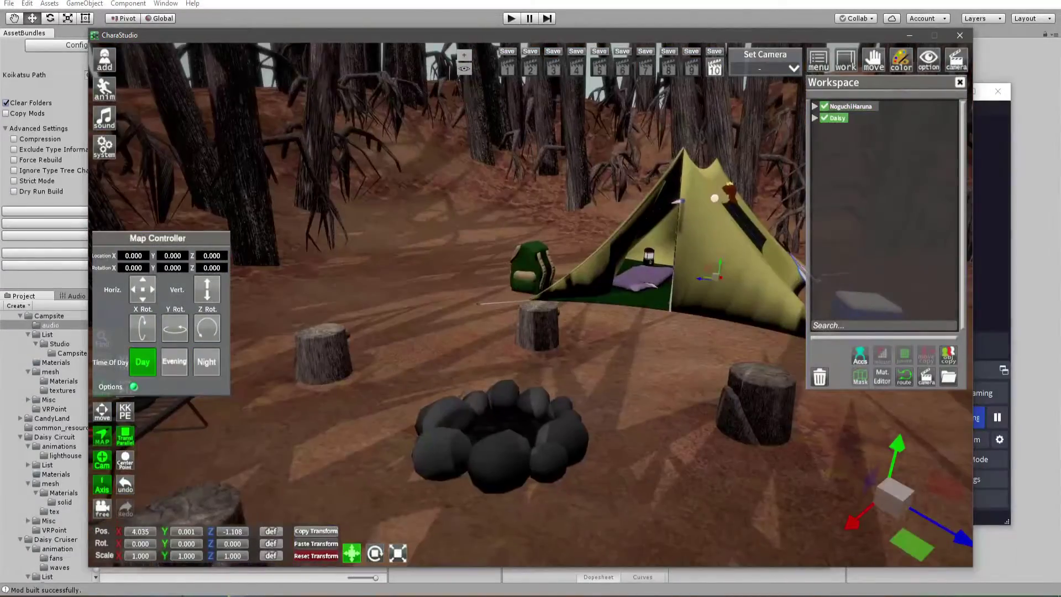
drag(531, 303, 400, 375)
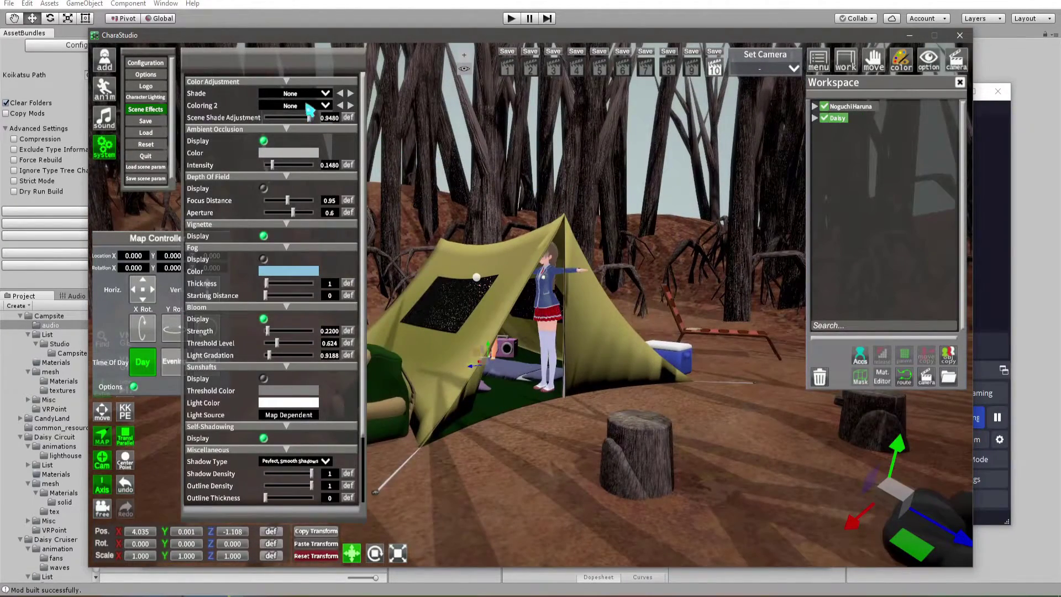
Try the Midday option for the Coloring 2 scene effect on the daytime campsite, and set it back to None.
click(310, 106)
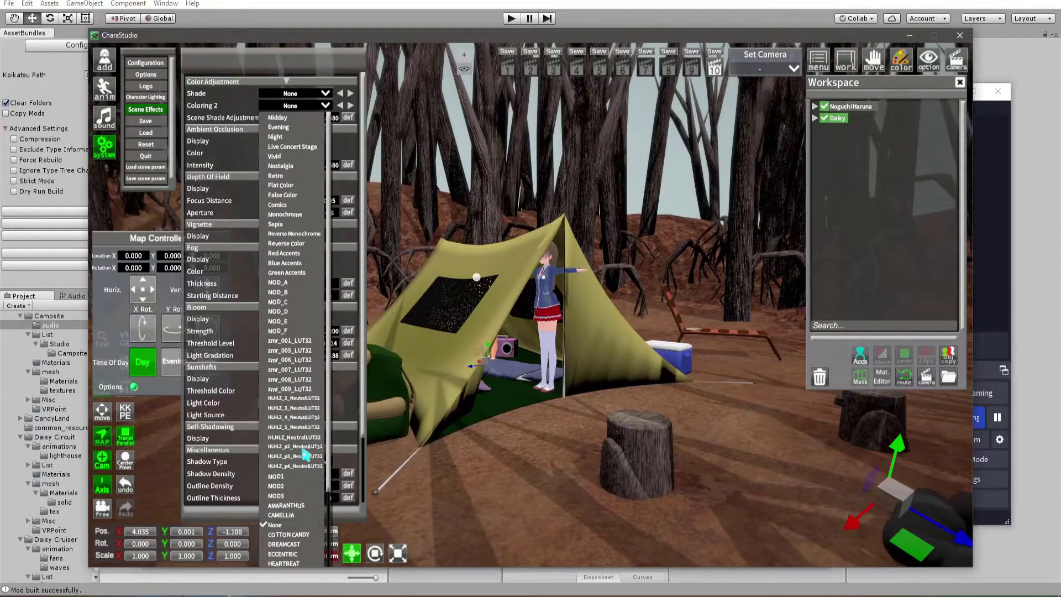
click(277, 118)
drag(484, 343, 531, 305)
key(d)
key(d)
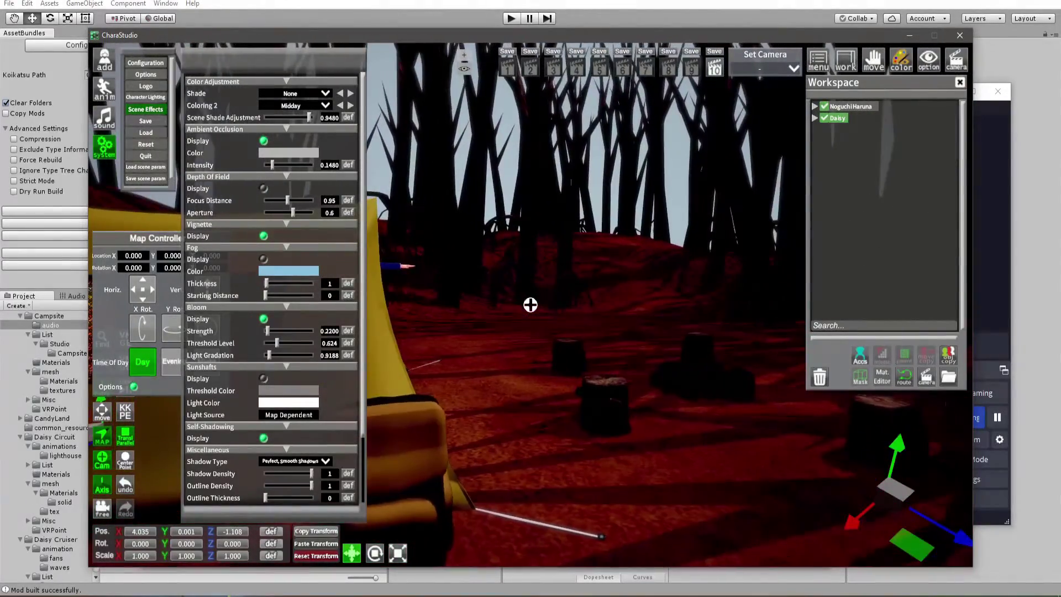
key(d)
click(282, 106)
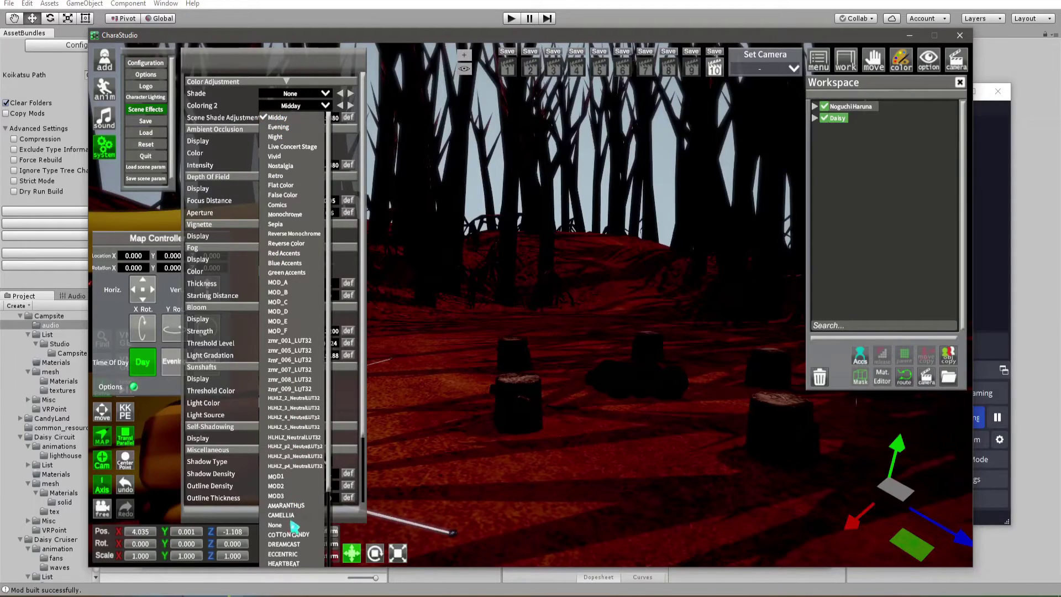
click(289, 526)
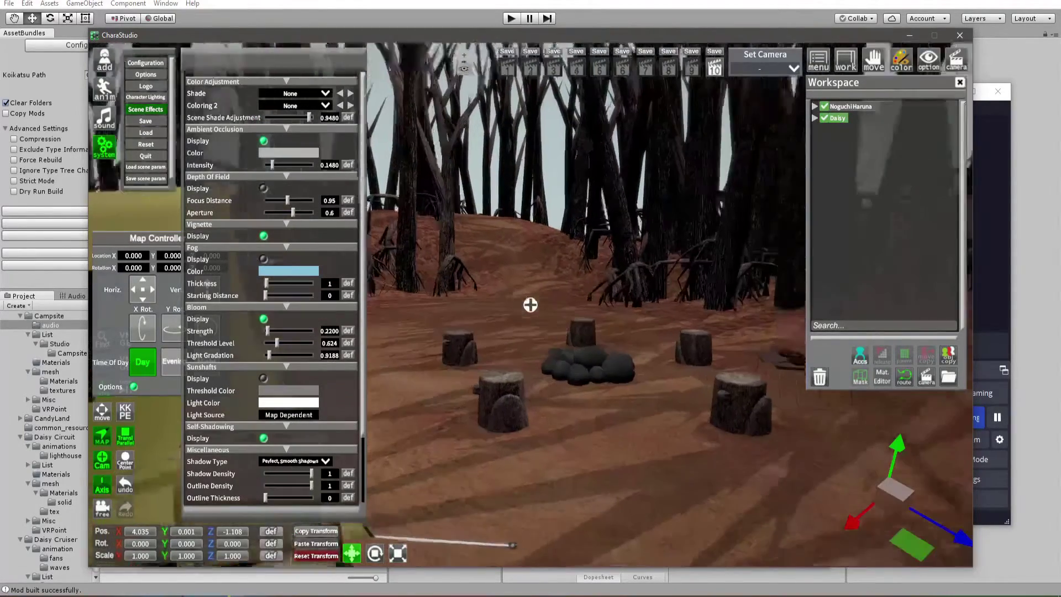
Hide the studio interface and tour the daytime campsite, examining the fire pit, tree stumps, tent and lawn chair.
key(space)
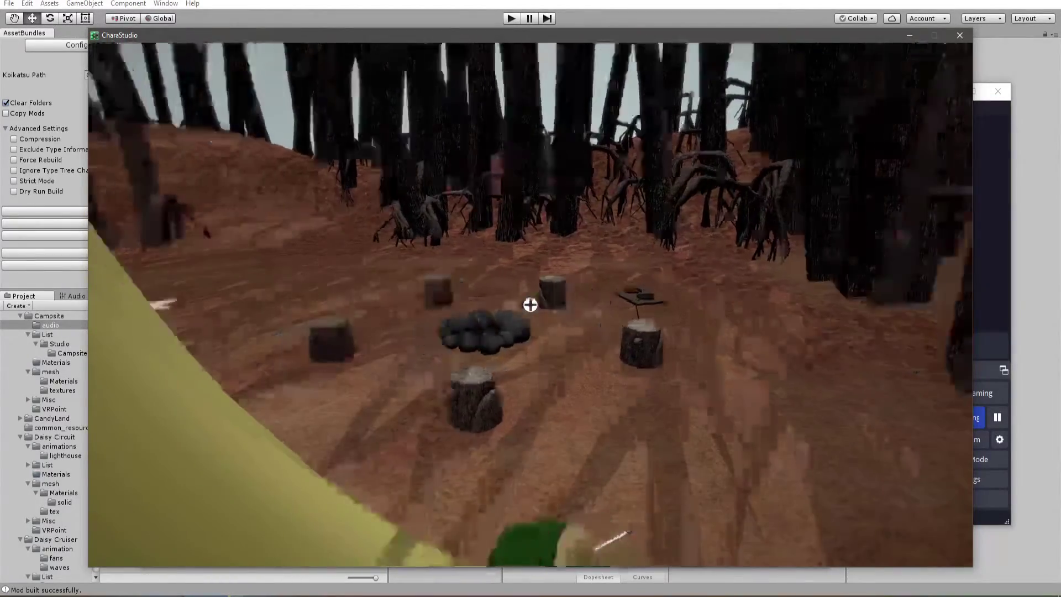
drag(531, 305, 309, 305)
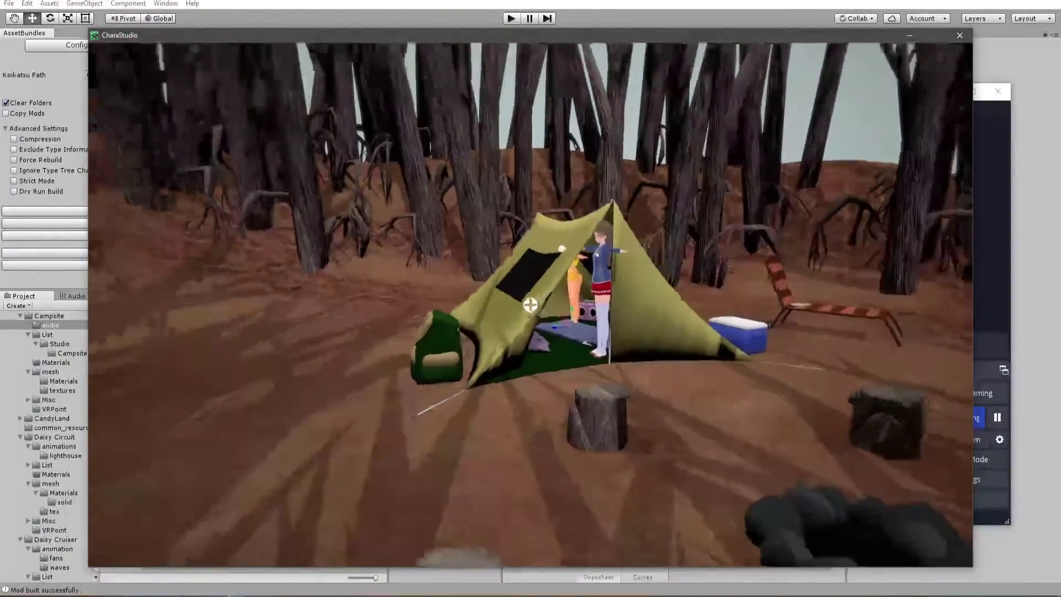
mouse_move(530, 305)
mouse_down()
mouse_move(304, 305)
mouse_move(574, 305)
mouse_up()
right_drag(530, 304, 544, 393)
drag(741, 304, 807, 305)
drag(421, 268, 516, 274)
middle_drag(422, 268, 355, 262)
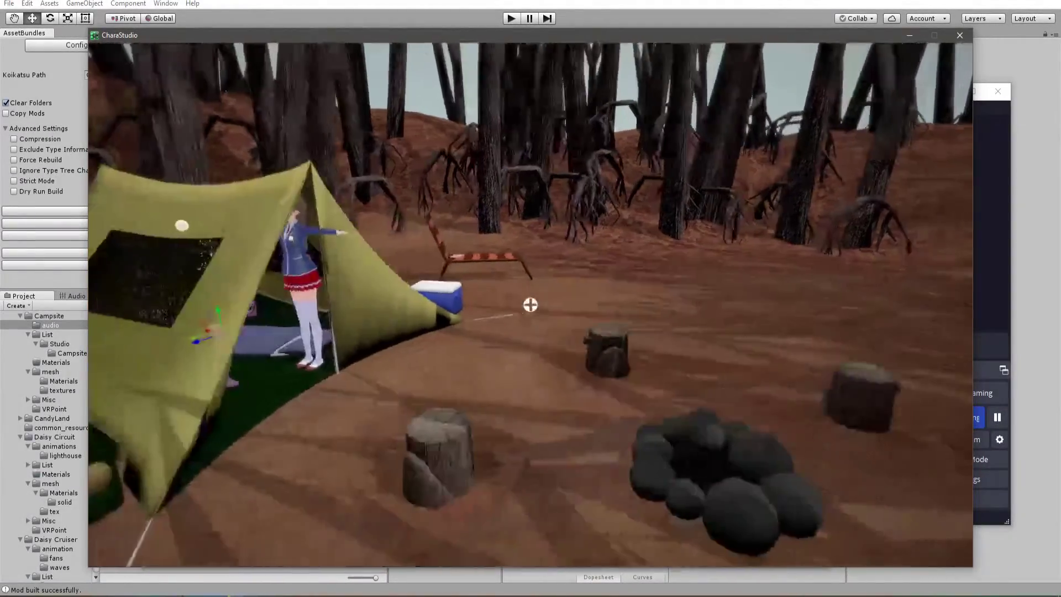
middle_drag(526, 268, 481, 267)
drag(525, 268, 393, 268)
middle_drag(525, 267, 559, 267)
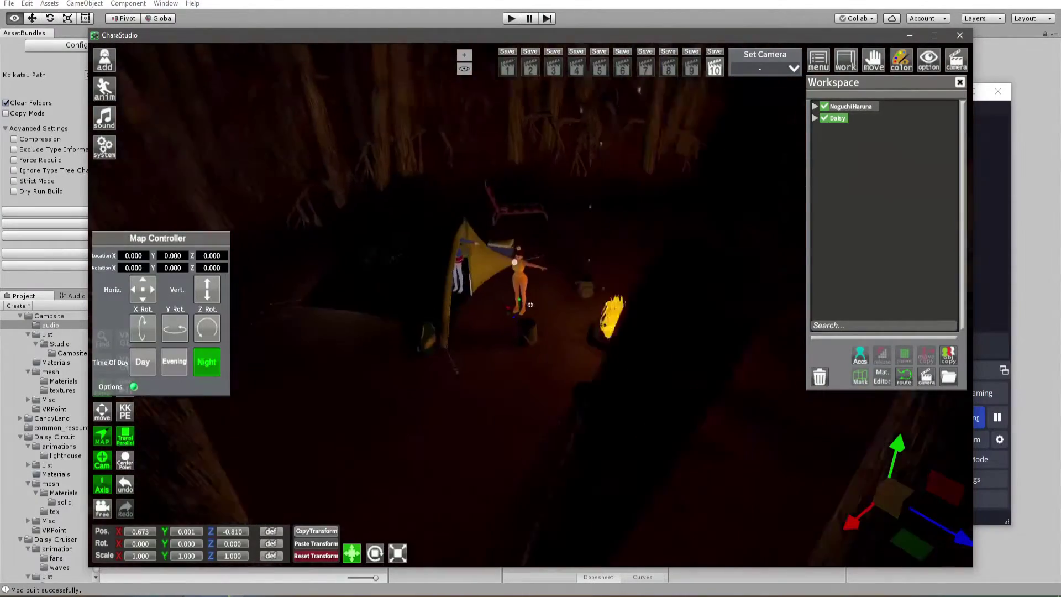
drag(531, 304, 536, 282)
middle_drag(530, 304, 475, 304)
right_drag(530, 304, 614, 327)
mouse_move(530, 304)
mouse_down()
mouse_move(613, 332)
mouse_move(663, 299)
mouse_move(530, 305)
mouse_up()
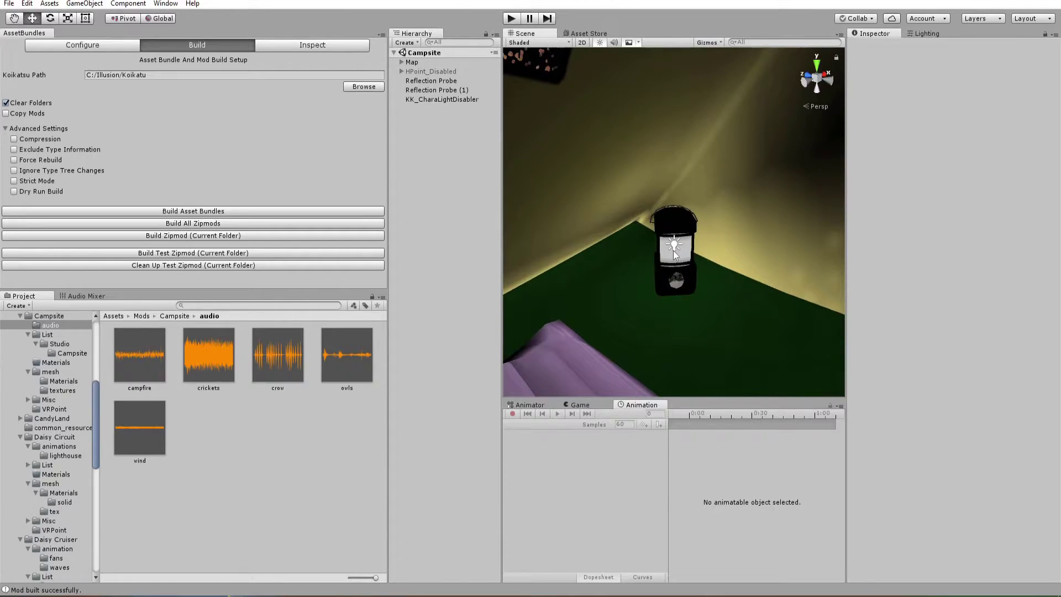
Change the tent lantern's point light to the Spot type, rotate it about the Y axis and adjust its spot angle.
click(672, 251)
alt+drag(714, 290, 590, 292)
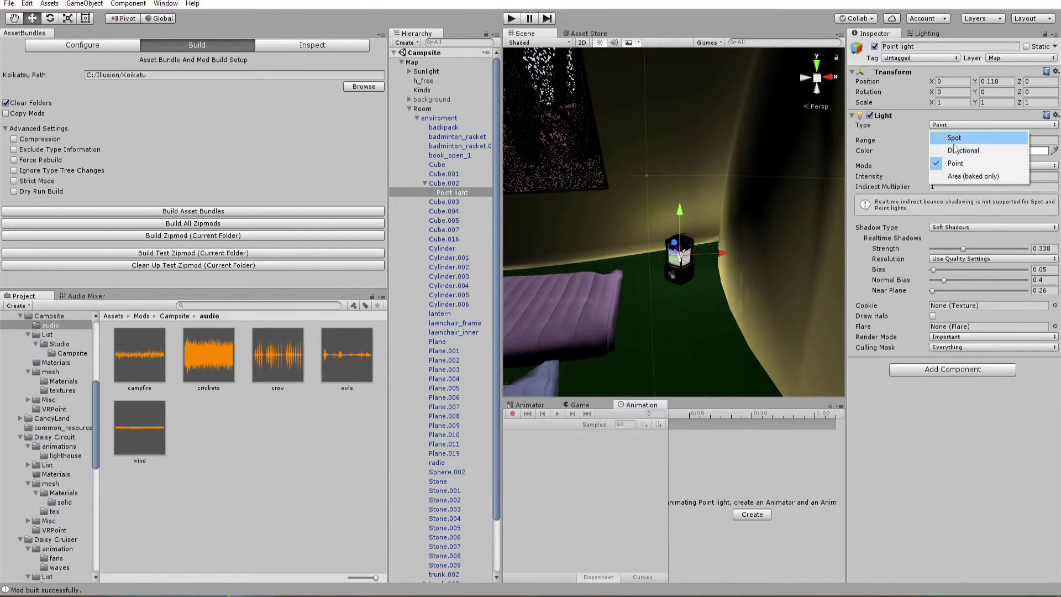
click(954, 140)
alt+drag(663, 259, 781, 266)
drag(709, 274, 885, 269)
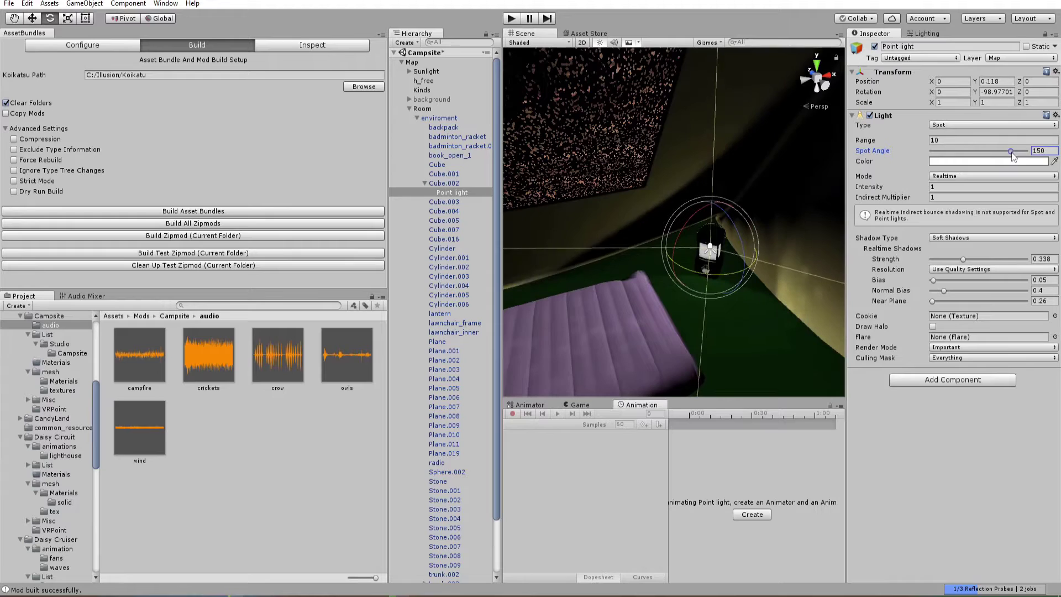
drag(1024, 154, 1003, 155)
right_drag(796, 163, 288, 272)
Set Reflection Probe (1) to refresh every frame and view the metal tent stake beside the cooler.
click(599, 138)
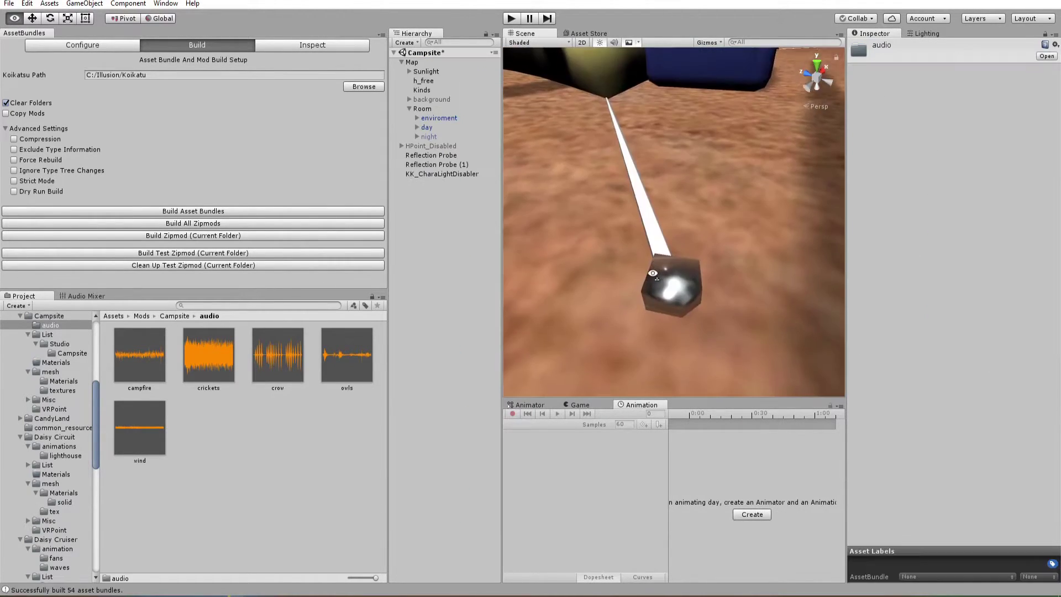
right_drag(651, 270, 635, 290)
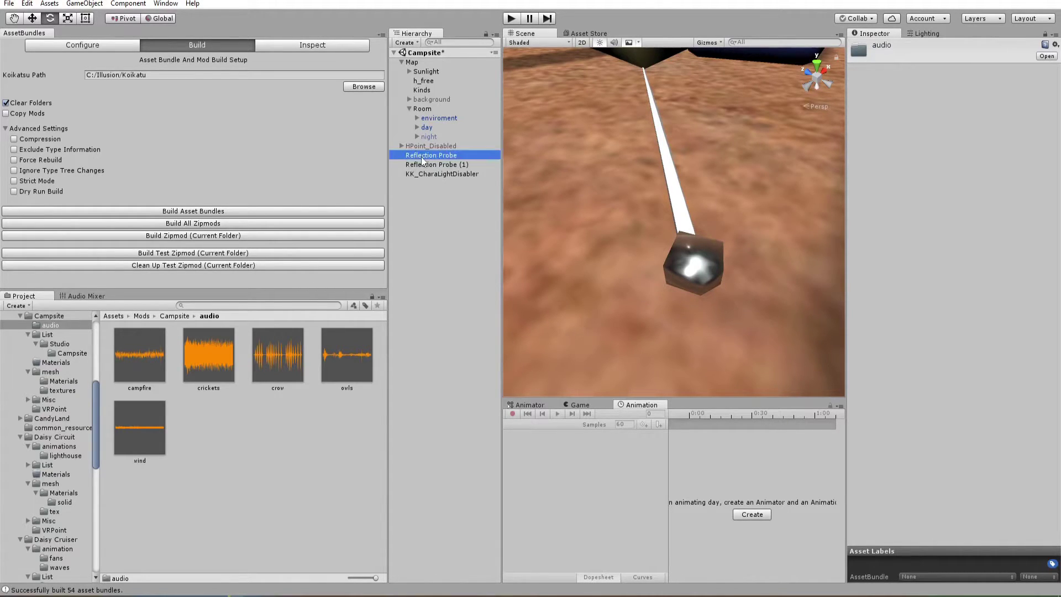
click(422, 158)
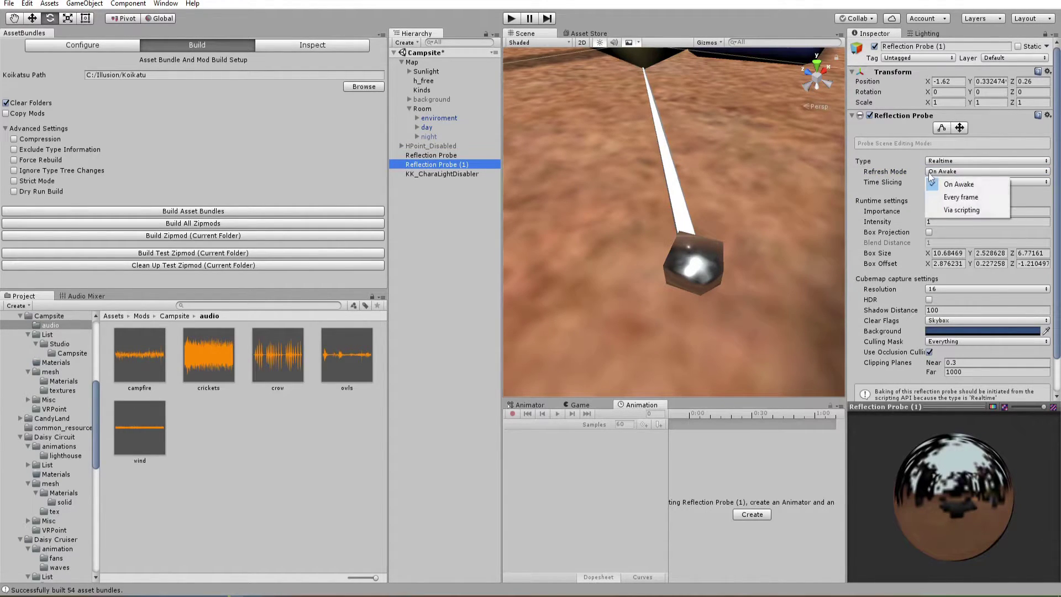
right_drag(744, 221, 748, 189)
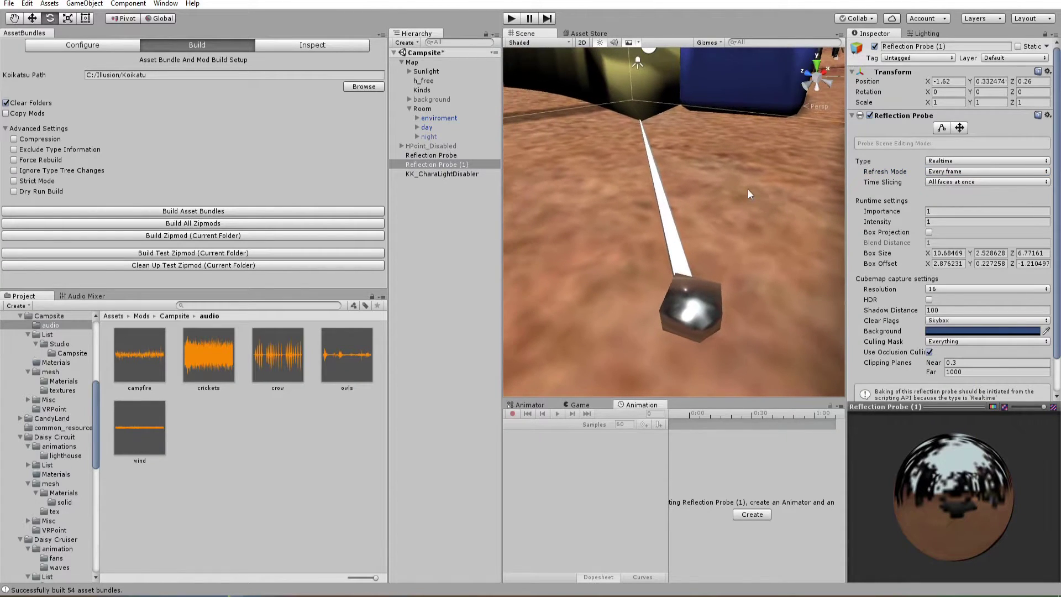
click(447, 247)
scroll(673, 235, down, 8)
right_drag(673, 235, 543, 318)
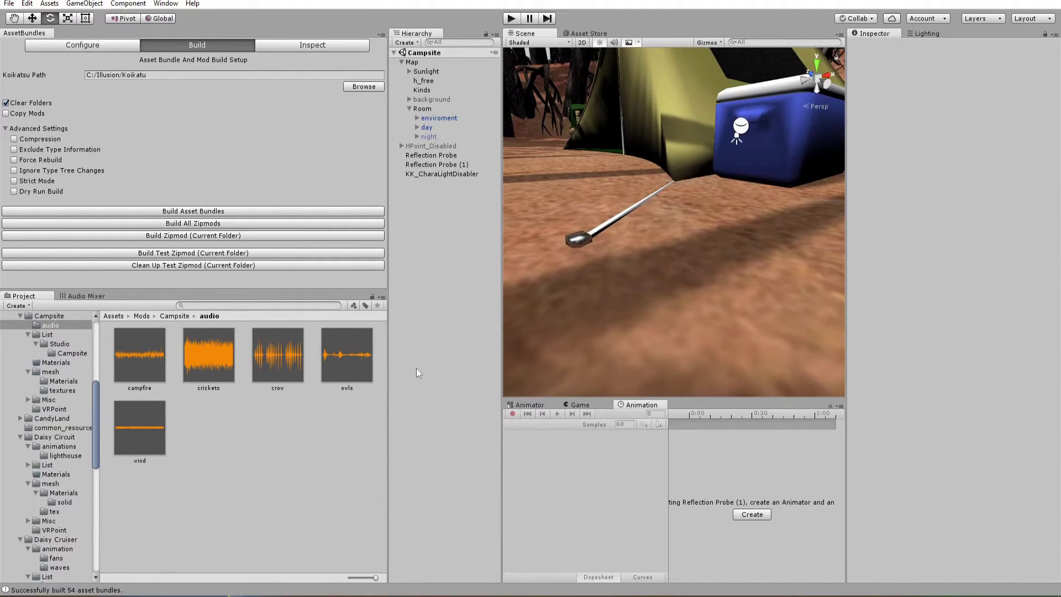
Focus on the reflection probe inside the tent, examine its reflection preview, and view the campsite from outside the tent.
right_drag(608, 283, 801, 210)
double_click(442, 155)
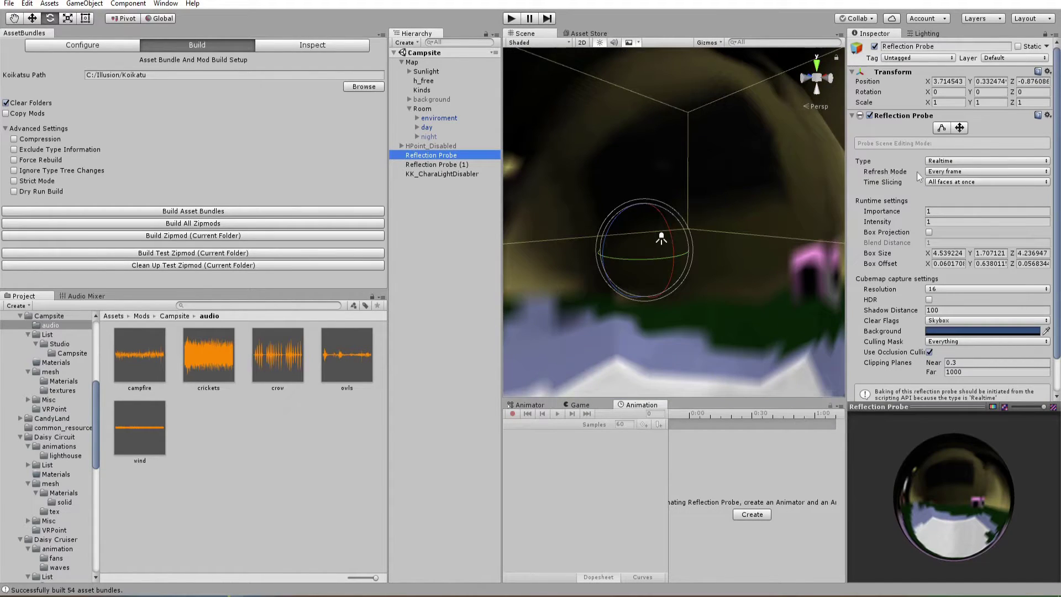
key(s)
right_drag(689, 213, 697, 223)
alt+drag(696, 223, 738, 279)
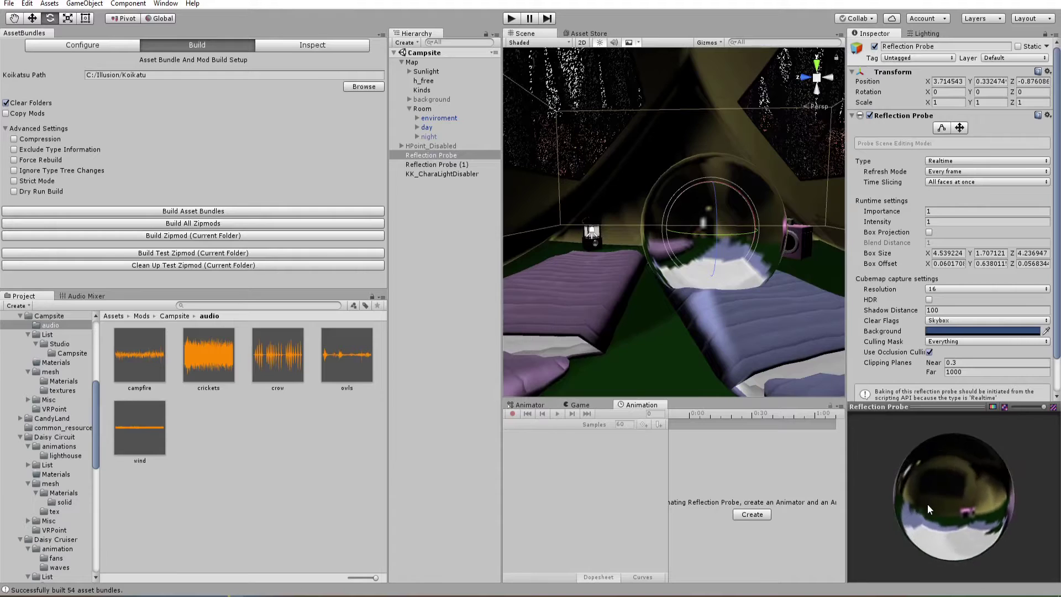
click(449, 409)
right_drag(635, 282, 668, 280)
key(s)
alt+drag(668, 280, 685, 262)
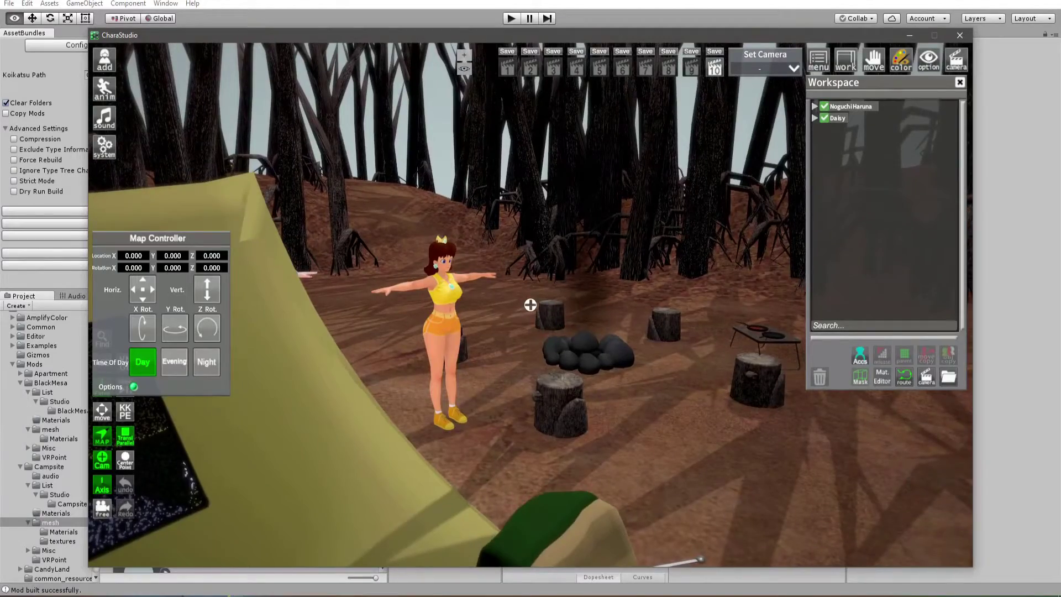
mouse_move(530, 304)
mouse_down()
mouse_move(680, 356)
mouse_move(531, 304)
mouse_up()
right_drag(531, 304, 530, 305)
drag(530, 305, 532, 335)
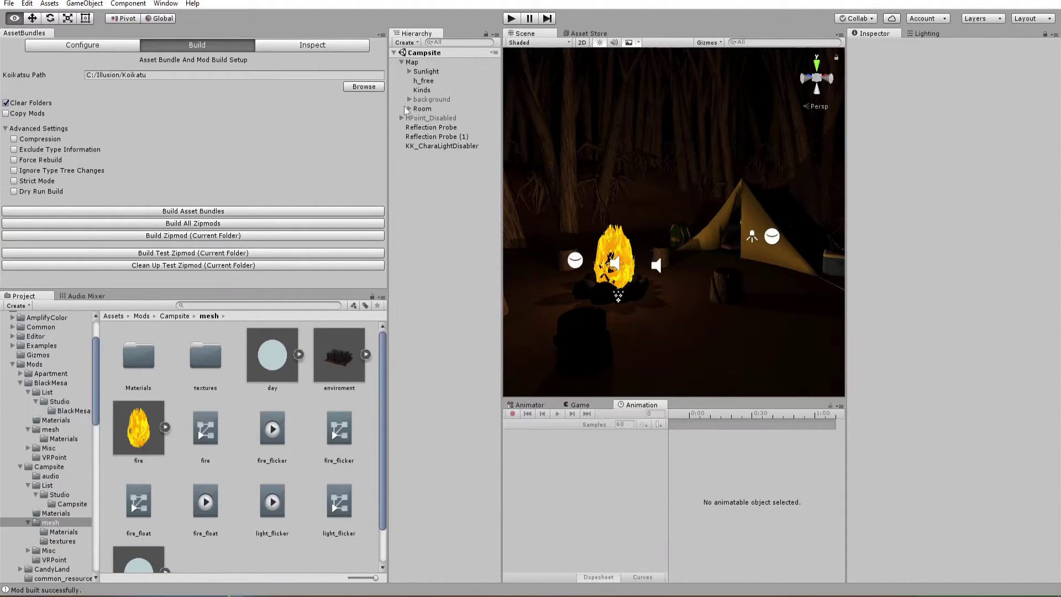
Check the Room object's layer assignment in the list of available layers, keeping Map.
click(419, 109)
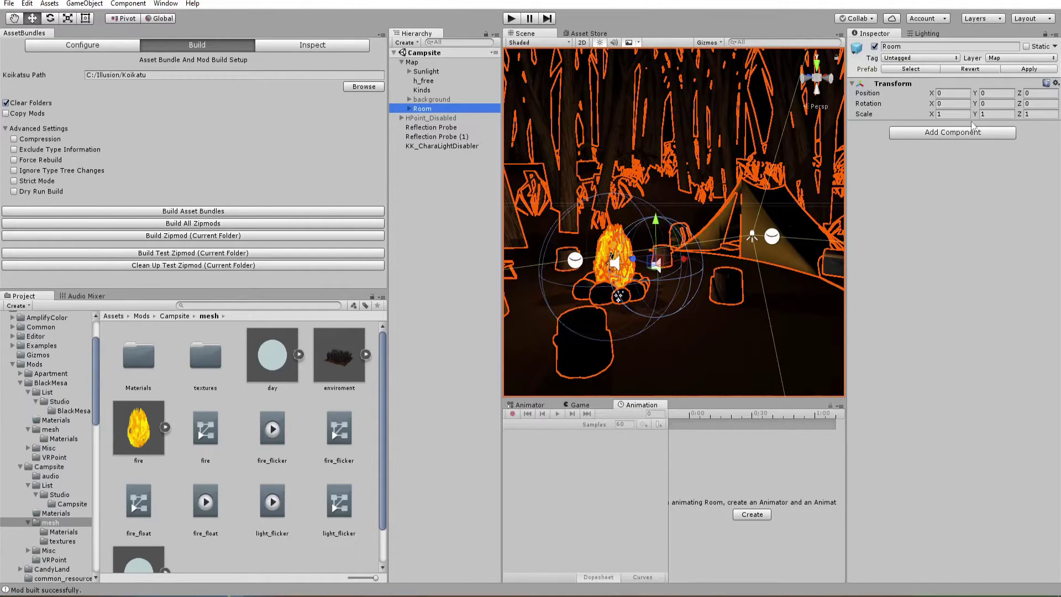
click(993, 58)
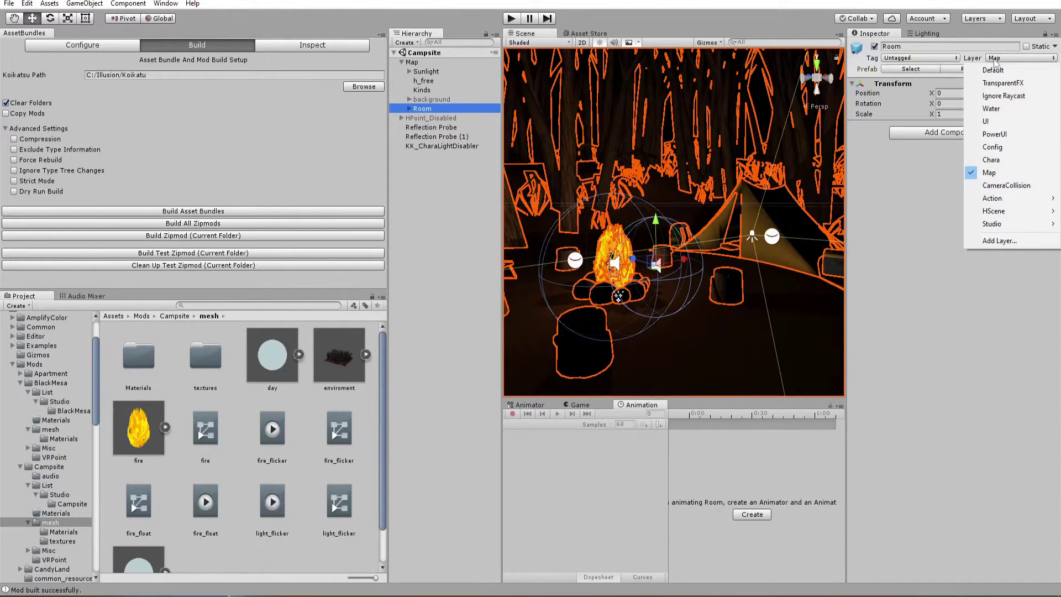
click(974, 173)
click(473, 319)
click(475, 276)
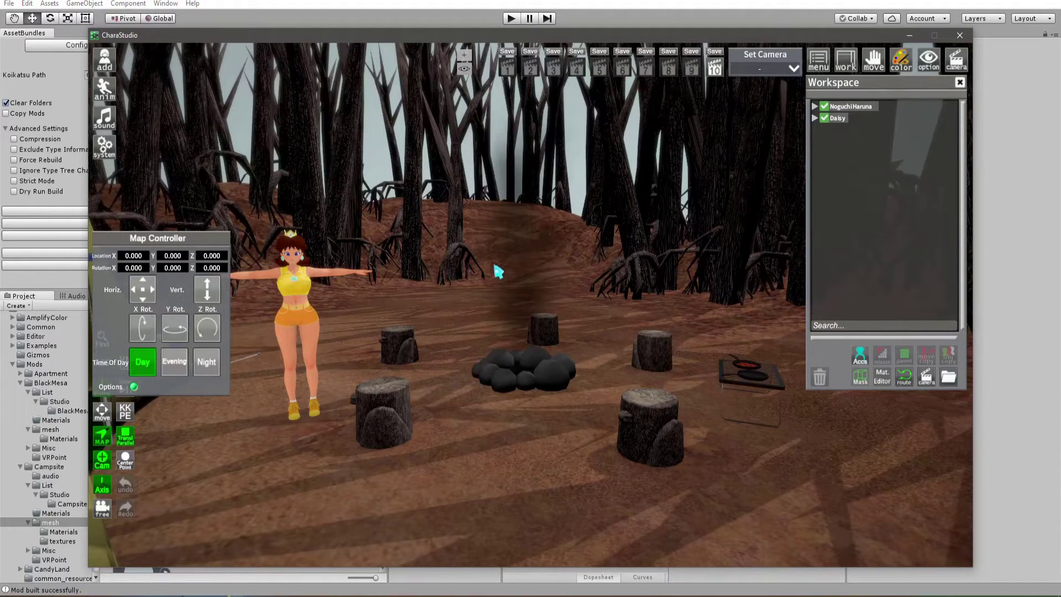
Switch to CharaStudio, open the runtime scene browser and search the scene for "directional".
drag(494, 266, 531, 305)
mouse_move(598, 284)
mouse_down()
mouse_move(530, 305)
mouse_move(470, 305)
mouse_move(558, 305)
mouse_move(590, 282)
mouse_up()
right_drag(589, 282, 589, 194)
drag(530, 305, 586, 359)
drag(621, 276, 619, 276)
key(F12)
click(836, 70)
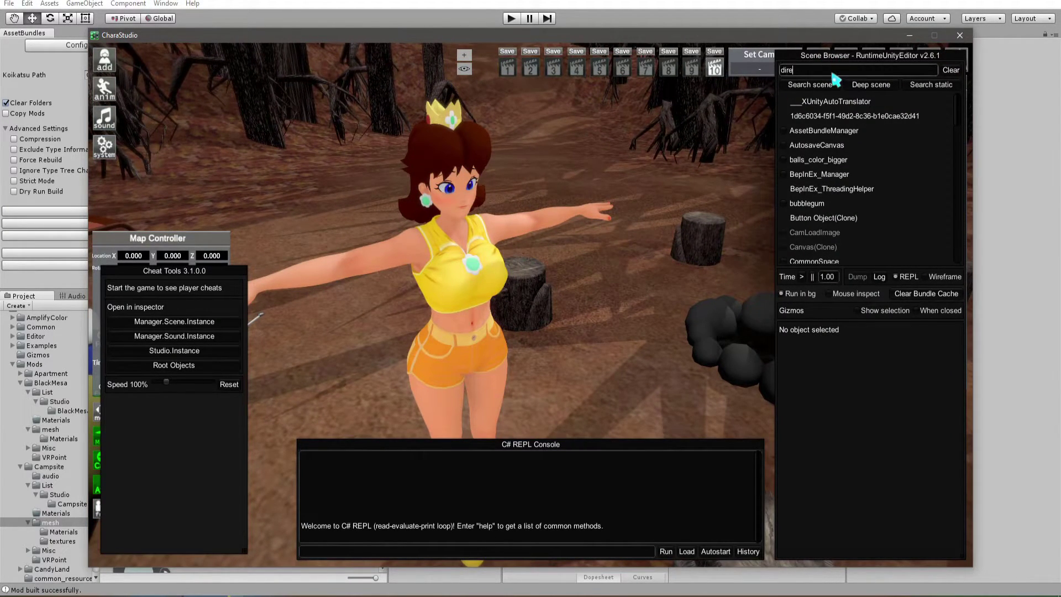
click(836, 81)
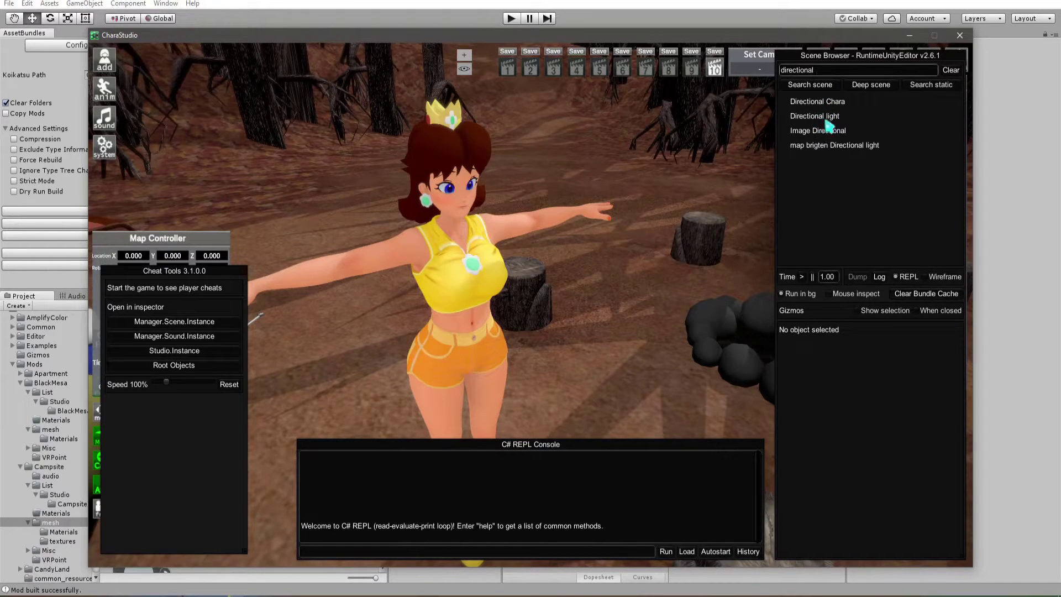
Inspect the Light component of the day Directional light and select the map-brightening directional light for comparison.
click(827, 116)
click(811, 465)
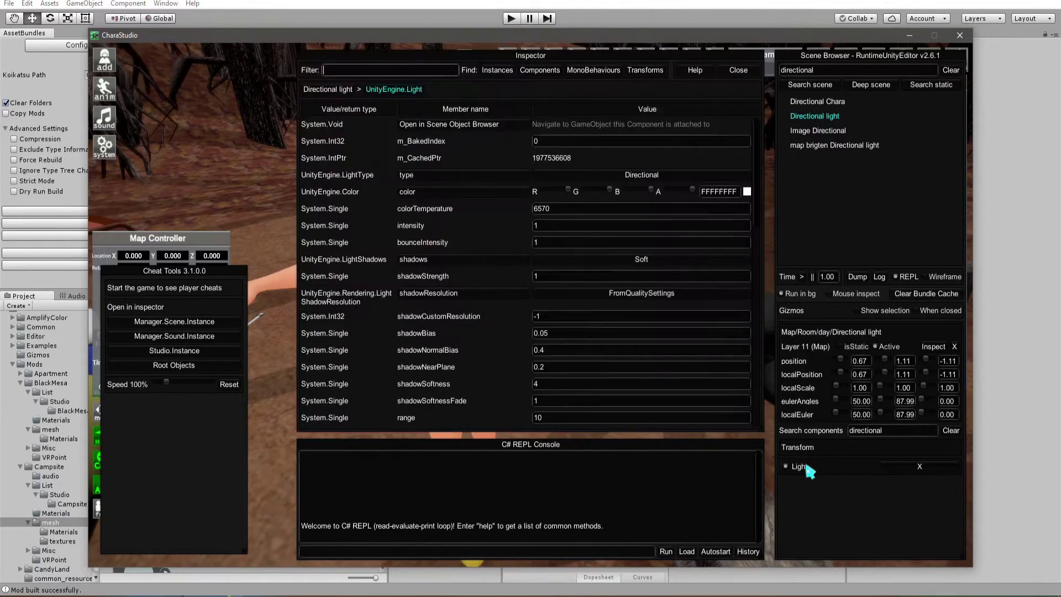
drag(494, 72, 325, 161)
click(828, 145)
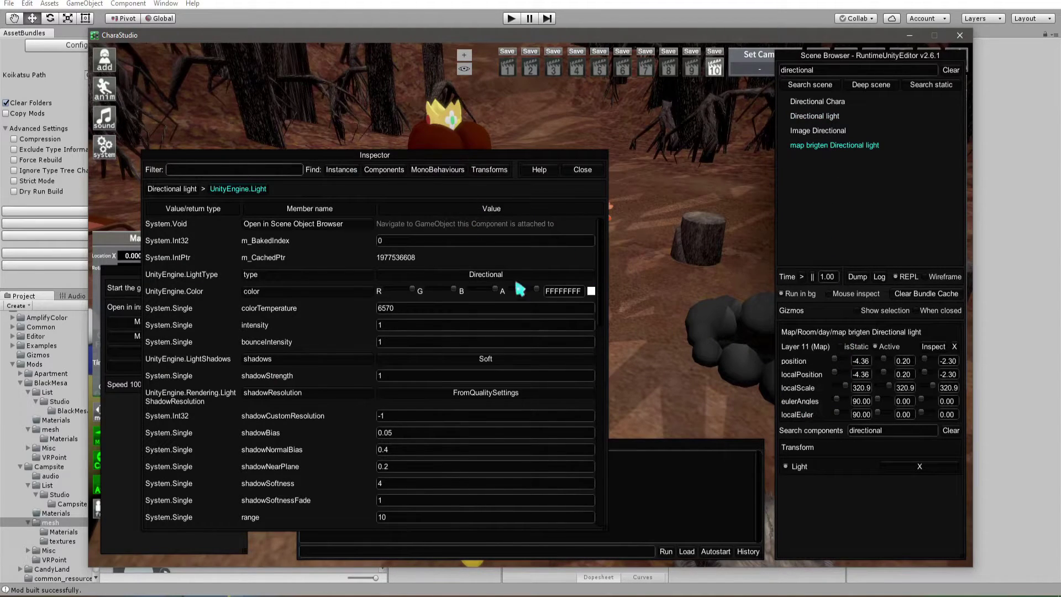
click(826, 117)
drag(341, 160, 528, 183)
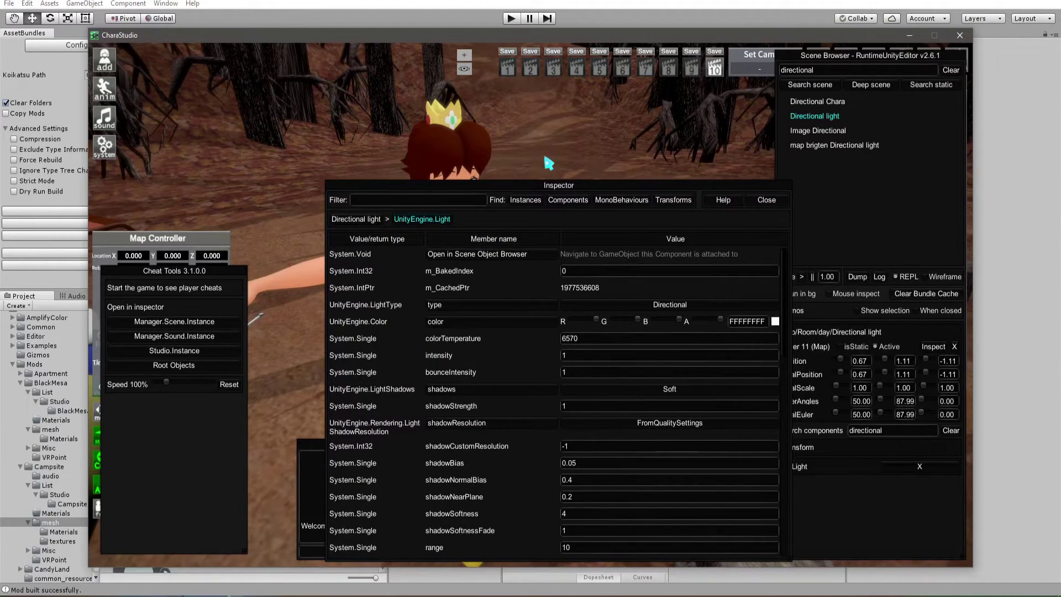
Hide the runtime editor to view Daisy's daytime lighting, and show the Directional light's properties again.
key(F12)
drag(565, 233, 564, 319)
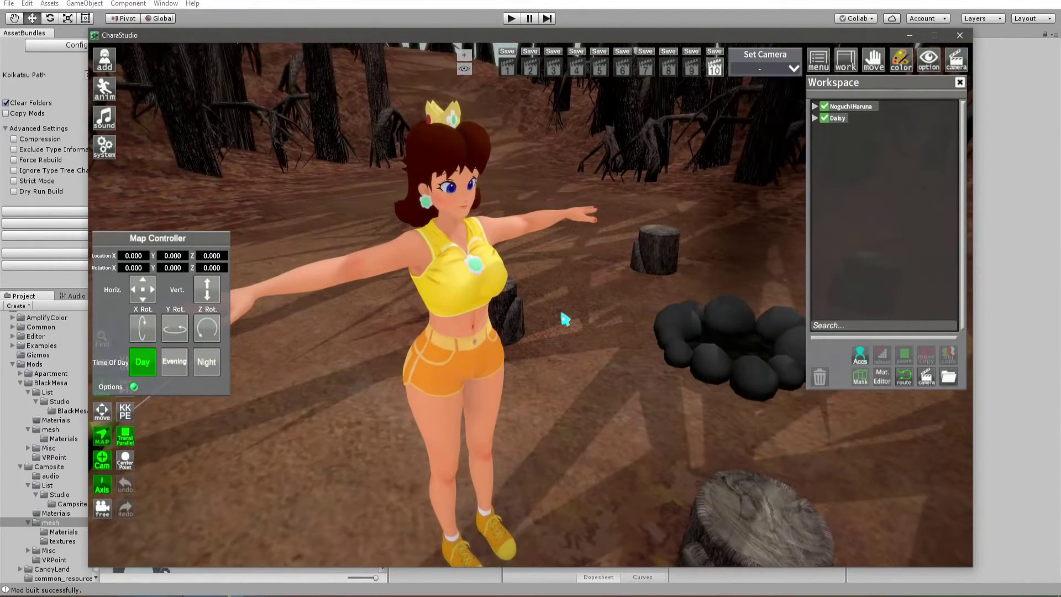
key(F12)
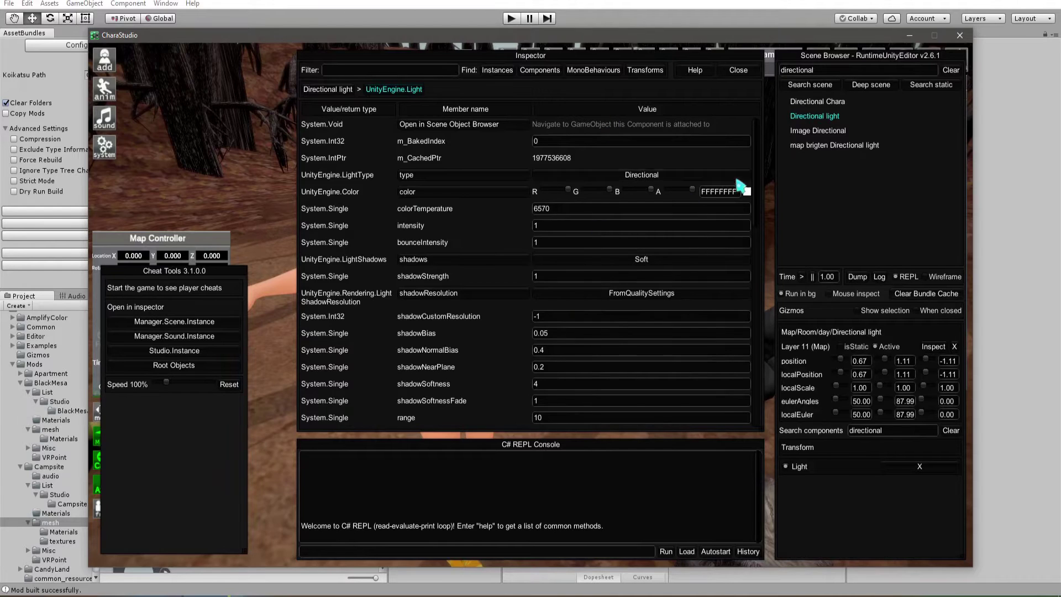
drag(742, 57, 625, 186)
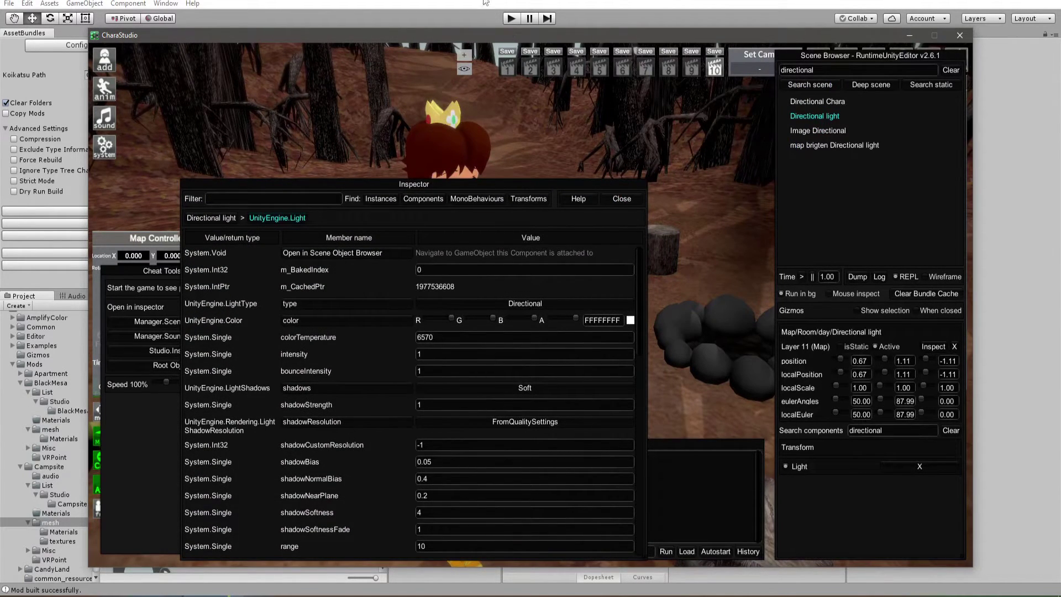
Switch to Unity and show the properties of the Directional light inside Room's day group.
click(507, 26)
click(409, 108)
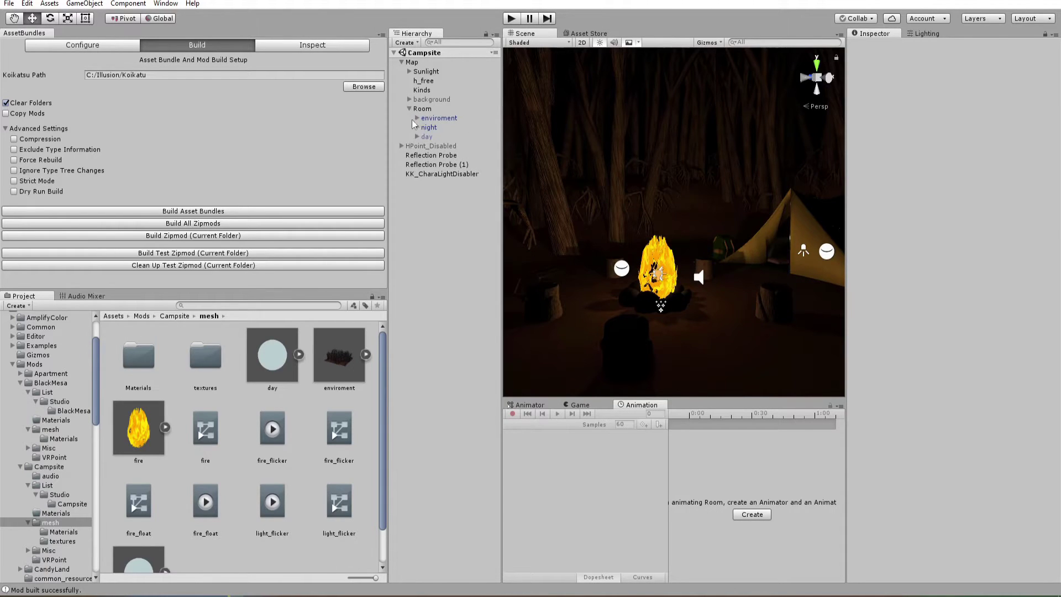
click(417, 138)
click(441, 147)
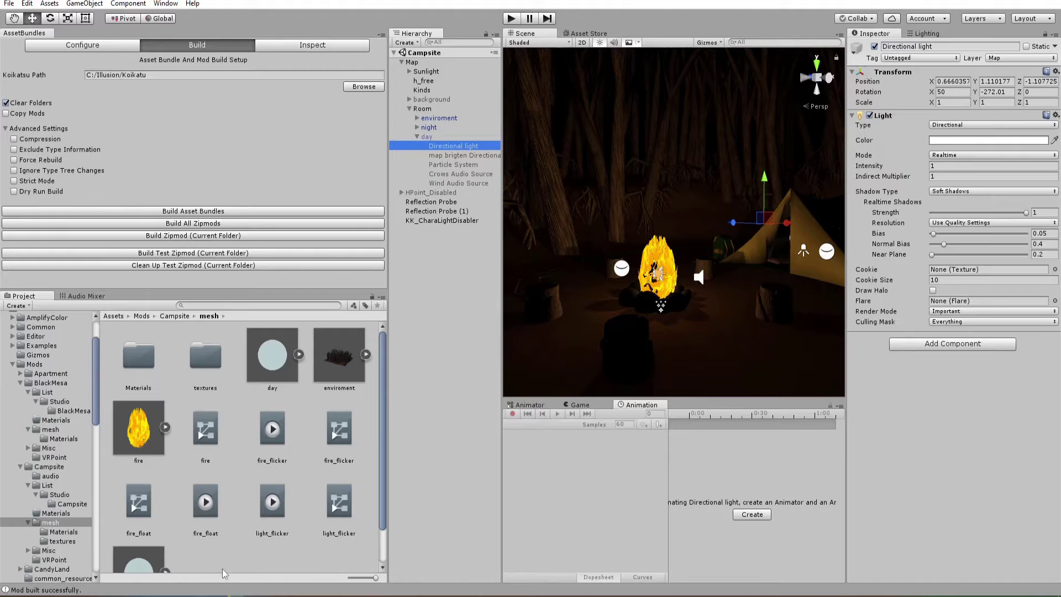
Return to CharaStudio, move the Inspector window aside to uncover Daisy and open the Directional light's hex color for editing.
key(alt+Tab)
drag(483, 187, 446, 115)
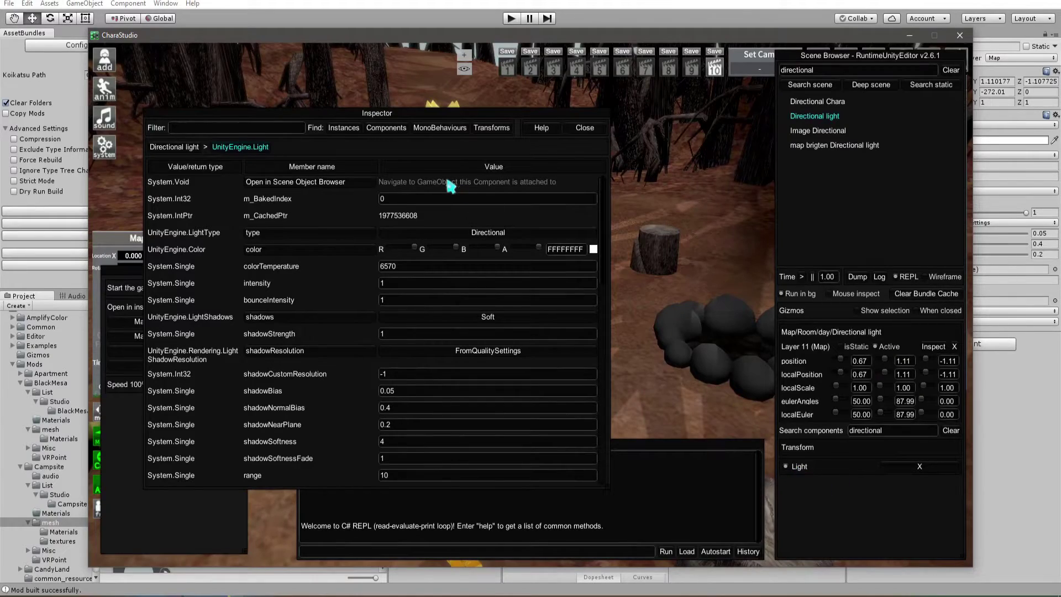
drag(354, 116, 217, 114)
drag(445, 256, 314, 252)
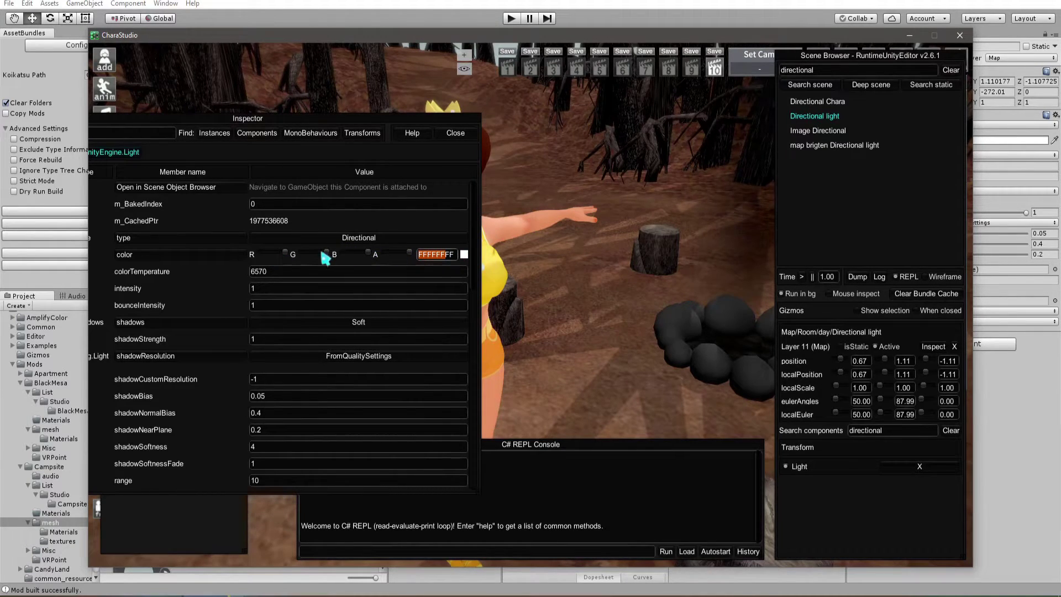
click(447, 256)
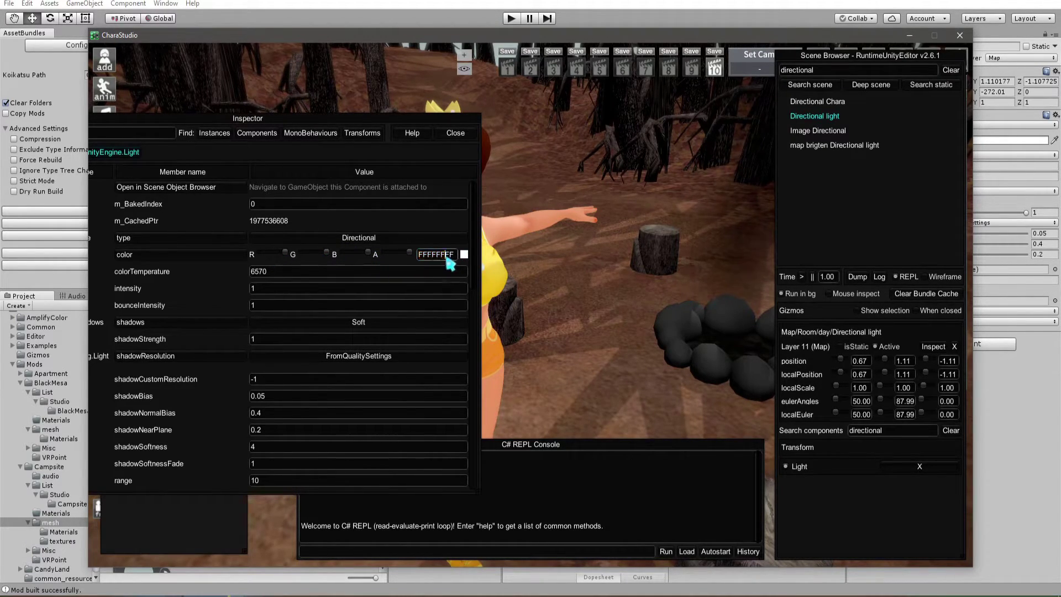
drag(446, 256, 411, 256)
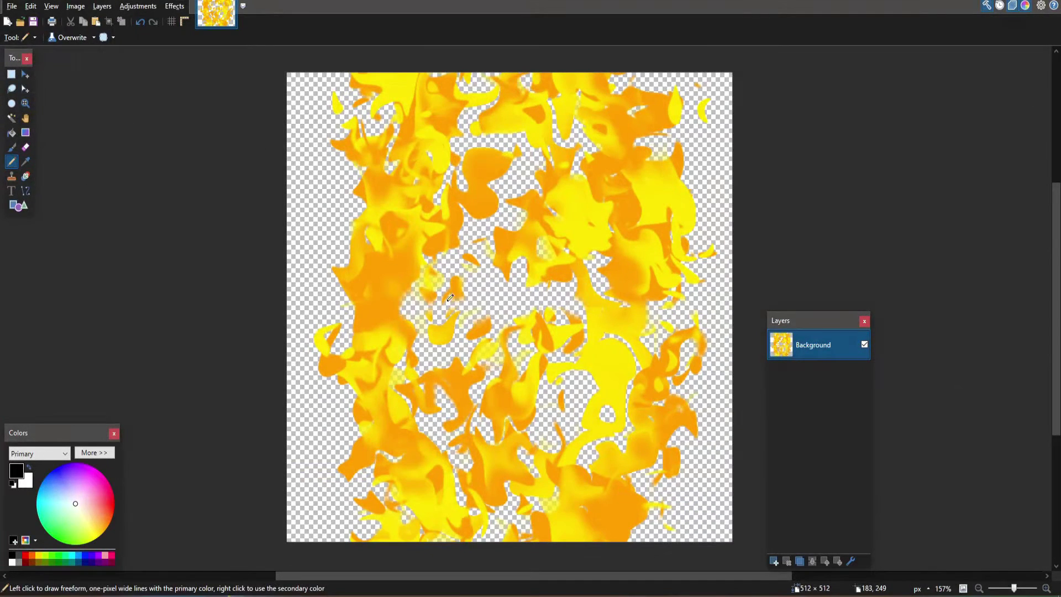
Switch to Paint.NET, create a new 800 × 600 image, fill it and set the fill color to hex ADADAD for copying.
key(ctrl+n)
click(524, 366)
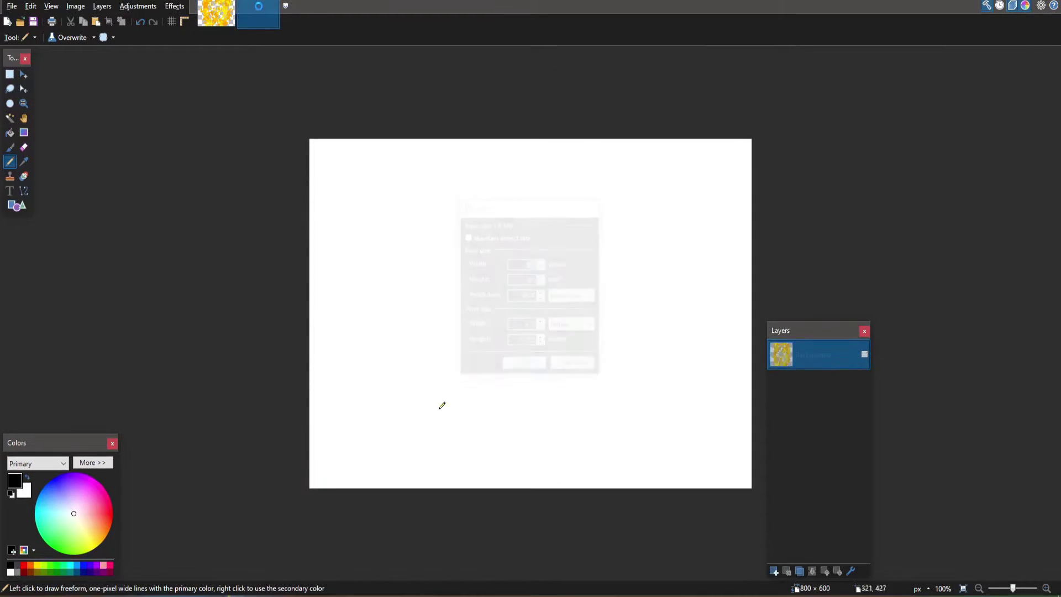
key(f)
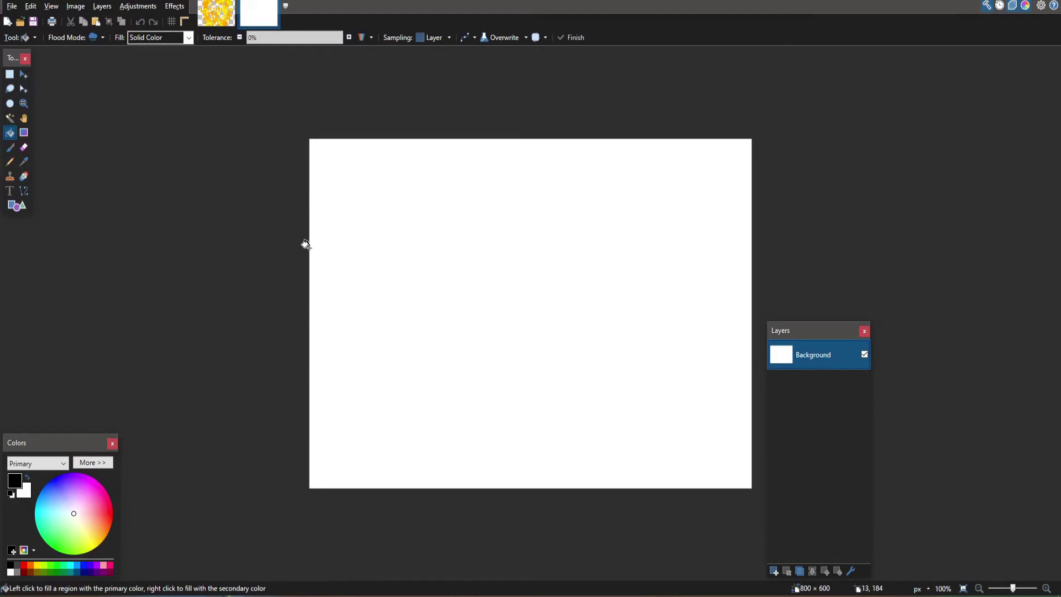
click(350, 266)
click(87, 463)
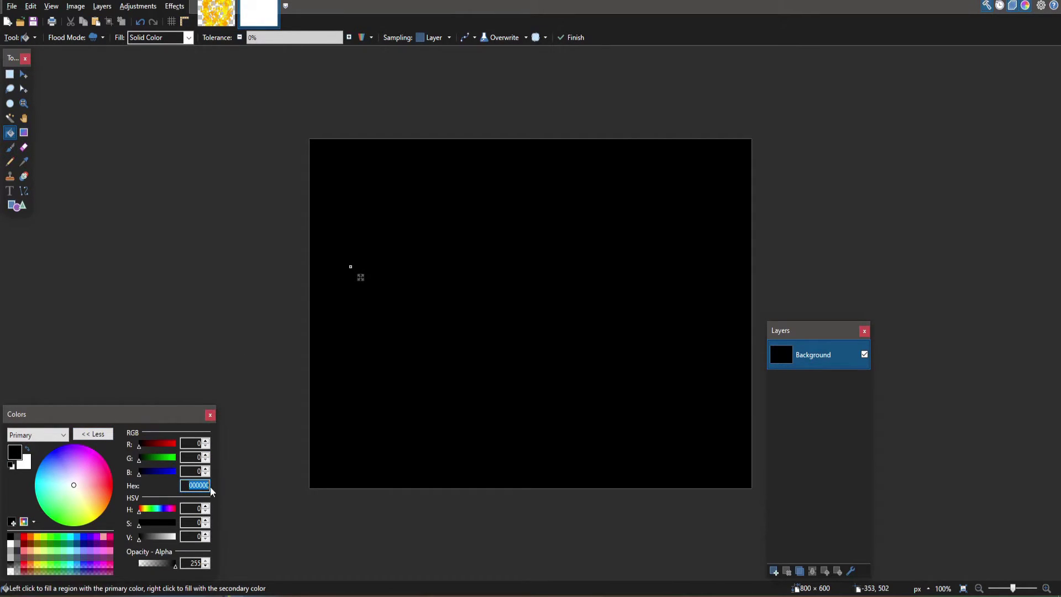
text(FFFFFF)
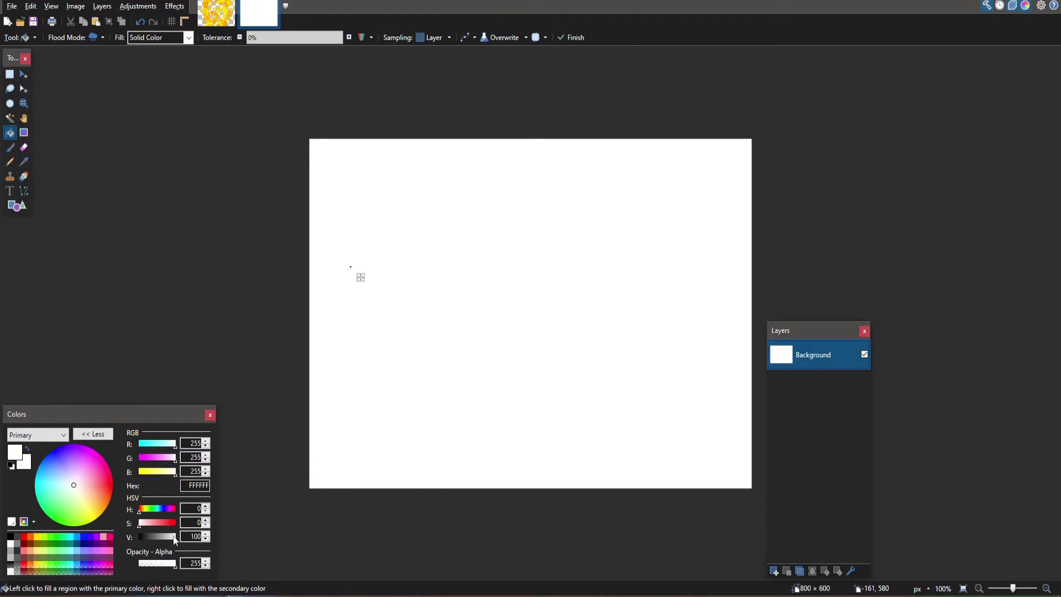
drag(174, 541, 167, 543)
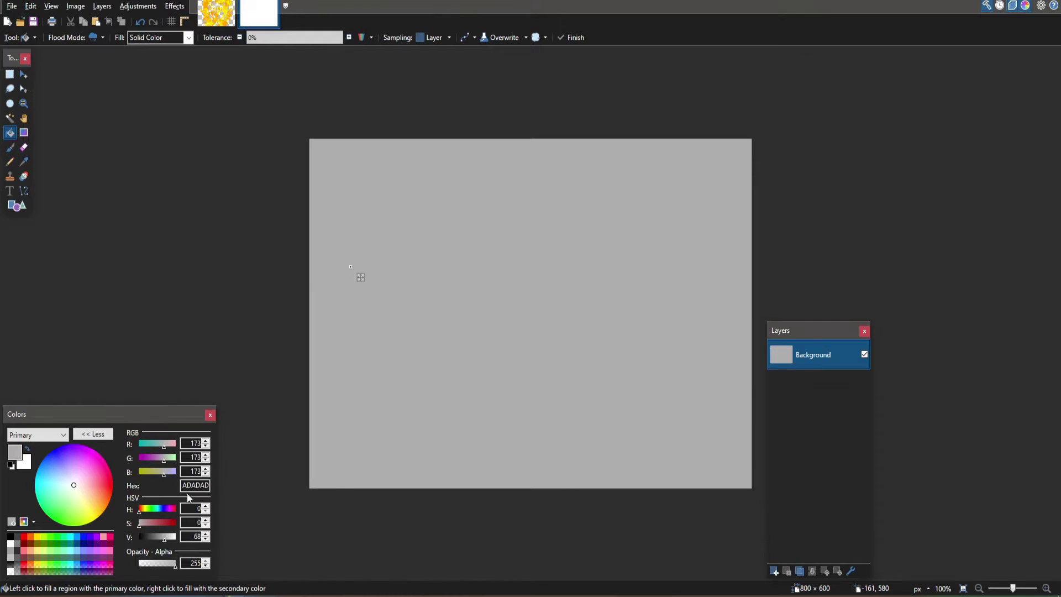
double_click(202, 485)
key(ctrl+c)
Switch to CharaStudio, set the Directional light's color to ADADADFF and check its effect on Daisy.
key(alt+Tab)
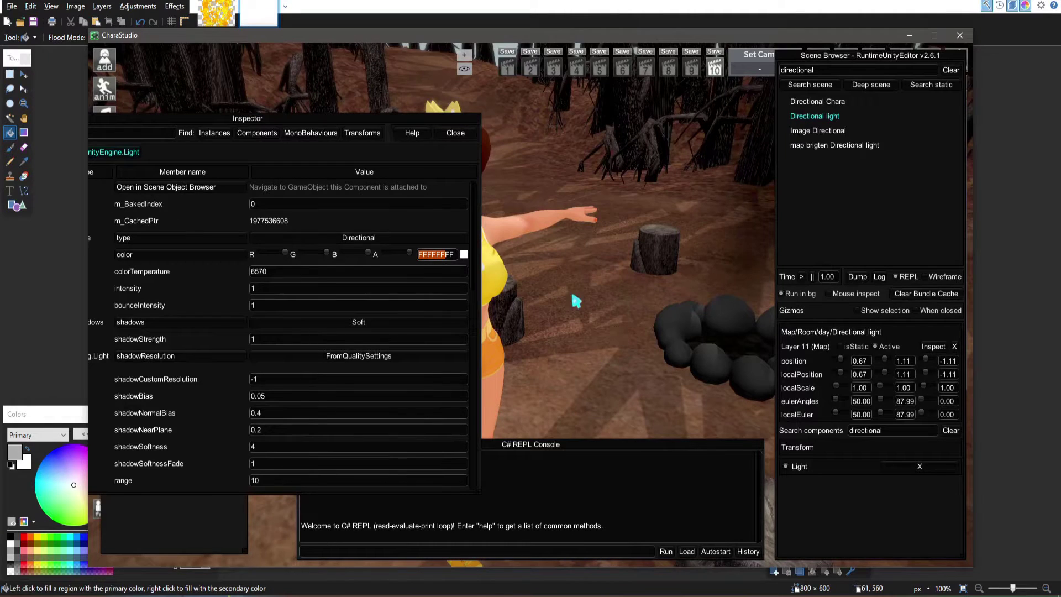
click(445, 255)
drag(446, 256, 422, 257)
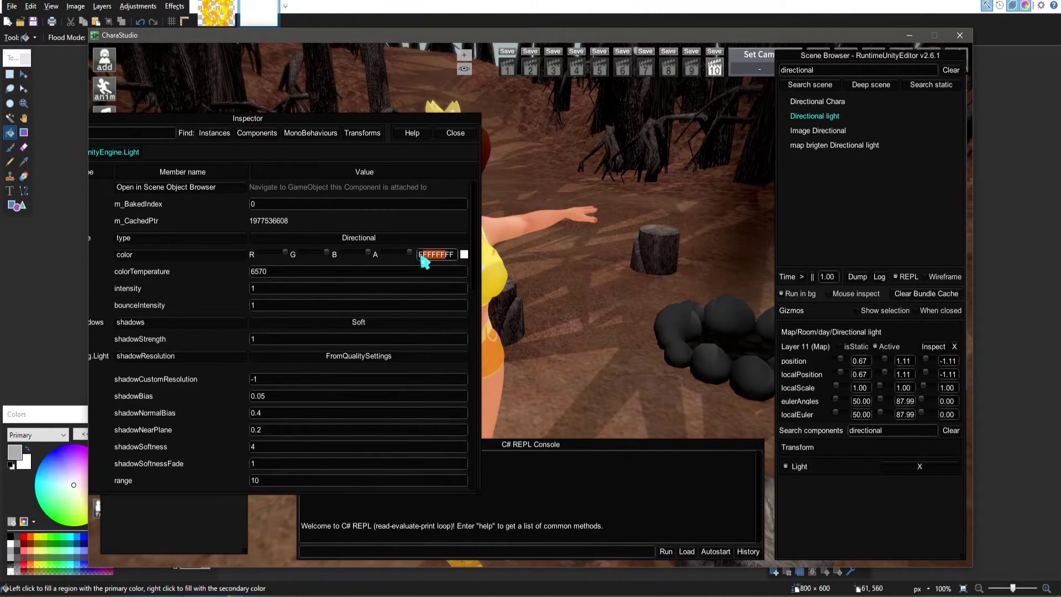
key(ctrl+v)
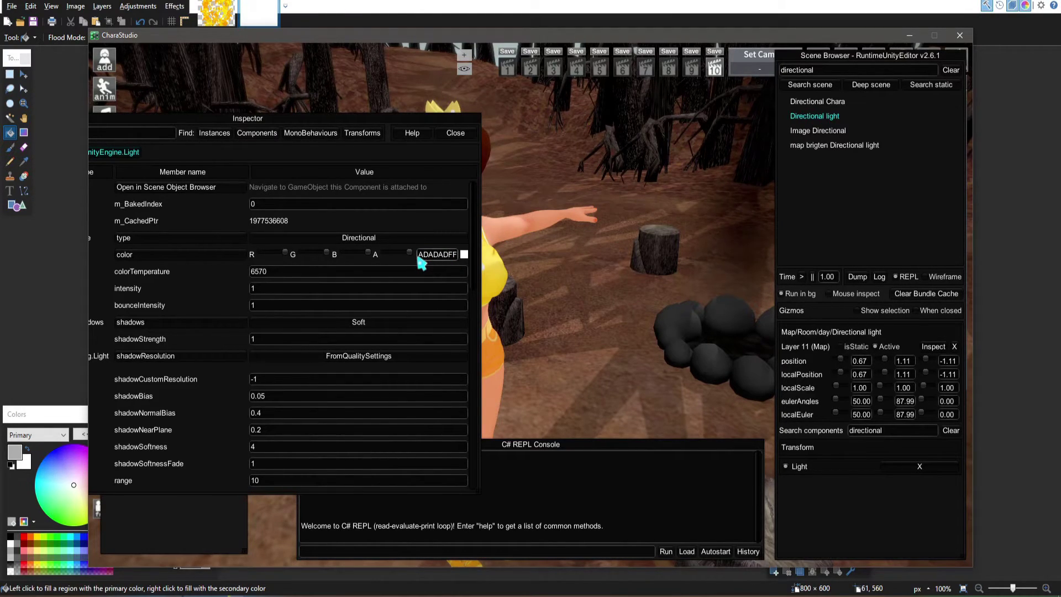
mouse_move(406, 120)
mouse_down()
mouse_move(212, 126)
mouse_move(401, 119)
mouse_up()
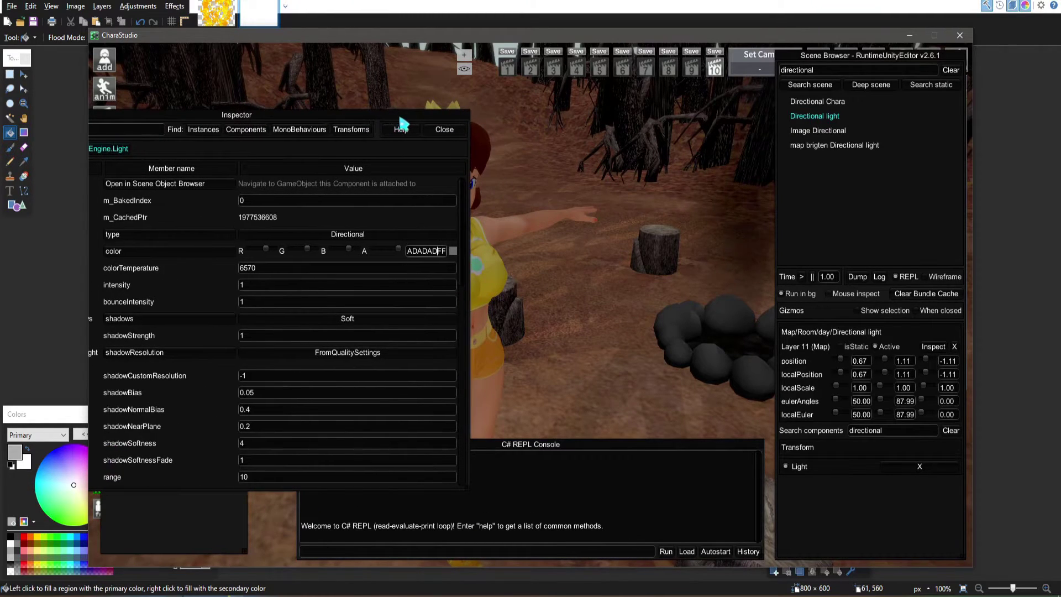
mouse_move(557, 291)
mouse_down()
mouse_move(482, 293)
mouse_move(572, 292)
mouse_move(557, 270)
mouse_up()
Lighten the Paint.NET sample color to C6C6C6 and apply it in CharaStudio as the Directional light's color, C6C6C6FF.
key(alt+Tab)
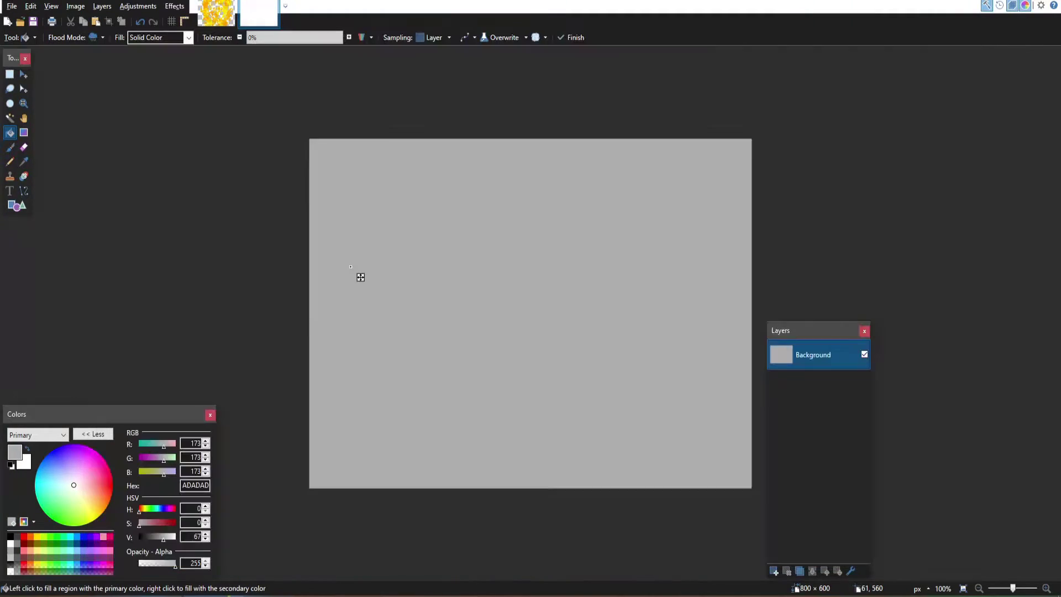
click(168, 536)
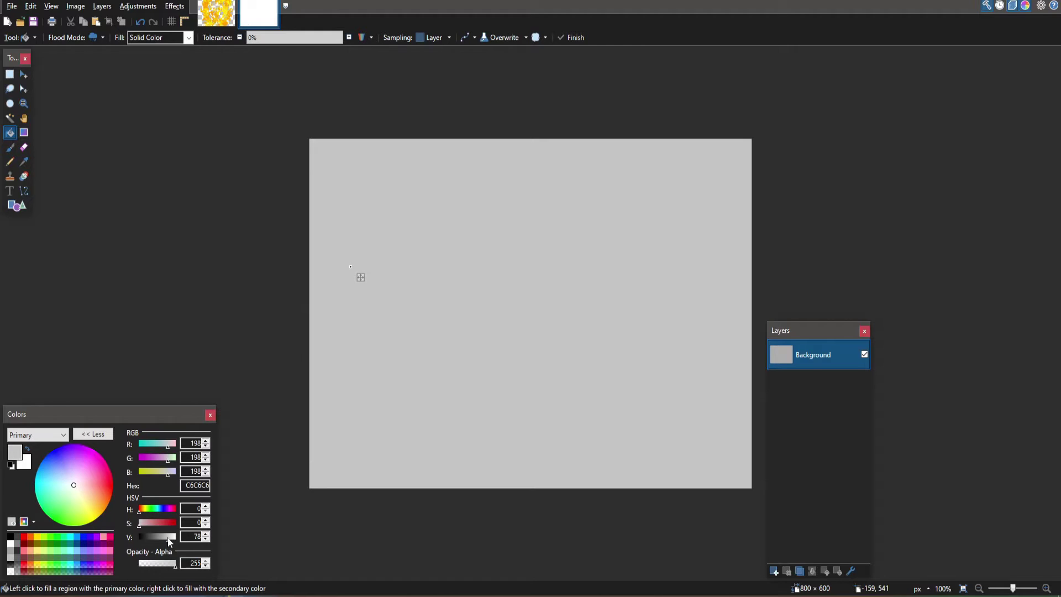
key(alt+Tab)
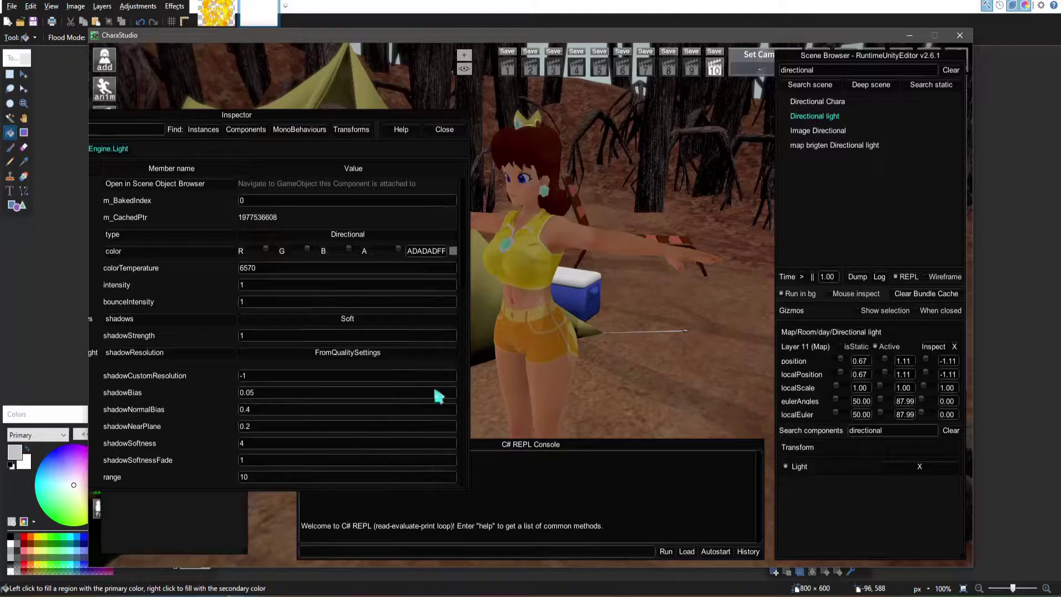
drag(437, 252, 321, 257)
text(C6C6C6)
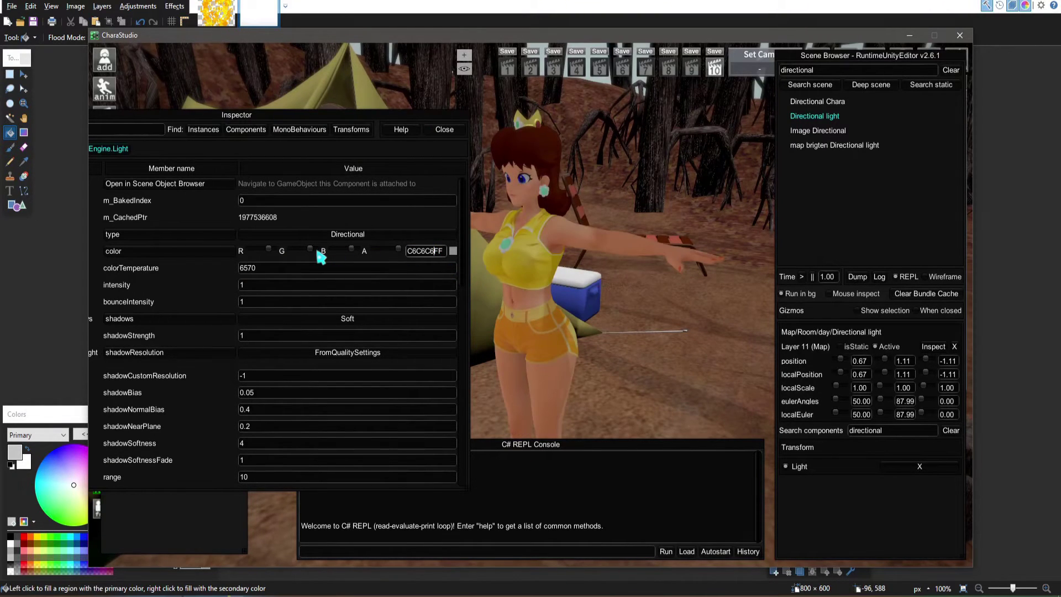
drag(552, 296, 552, 296)
Lighten the Paint.NET sample color to DBDBDB and apply it in CharaStudio as the Directional light's color.
key(alt+Tab)
drag(168, 538, 172, 540)
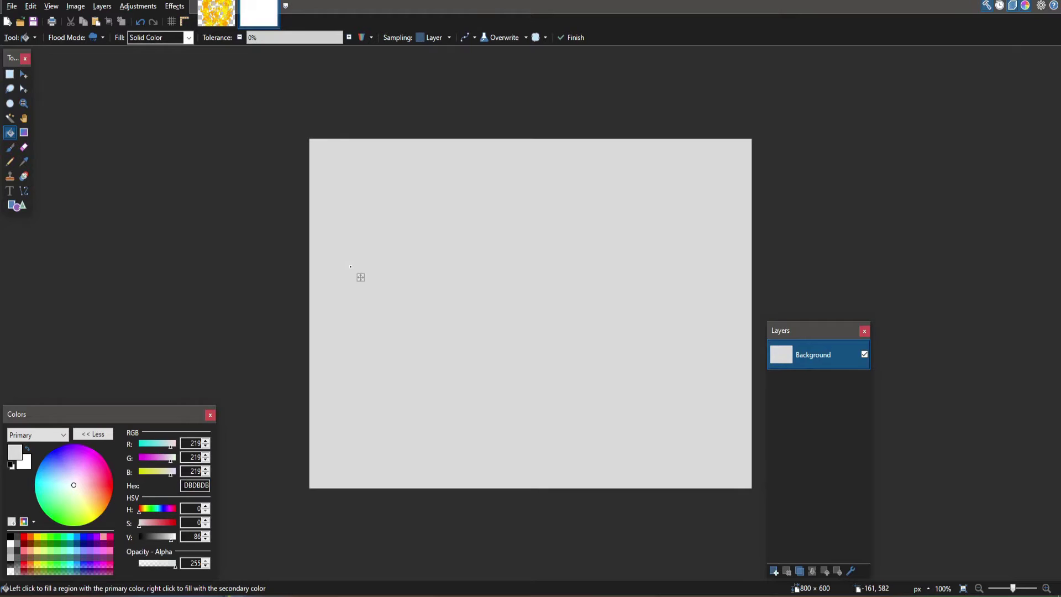
key(alt+Tab)
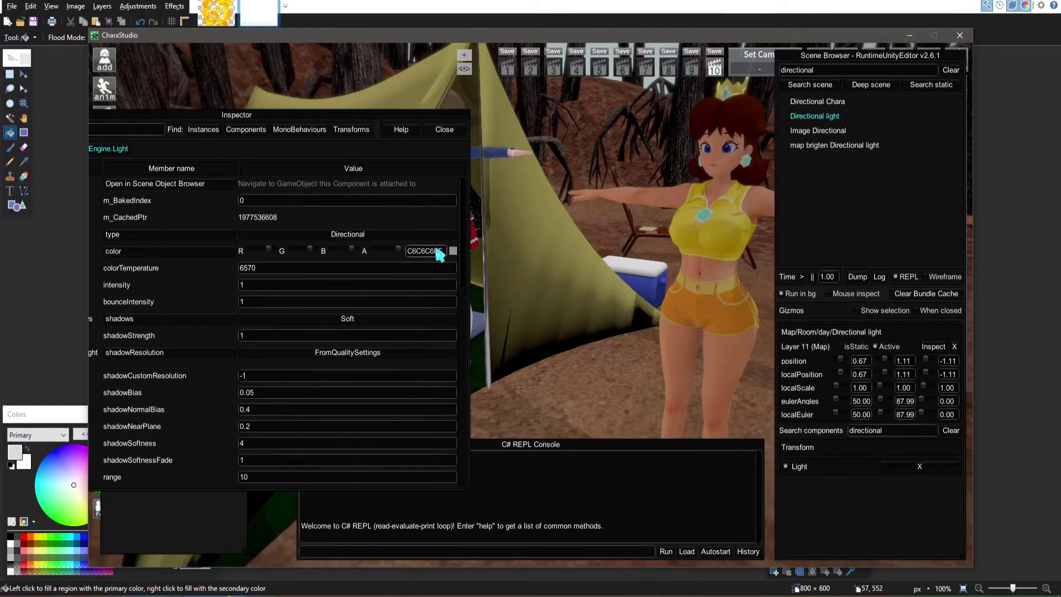
click(435, 252)
text(DBDBDB)
Hide the runtime editor and move Daisy near the stone fire ring, to about X -0.747, Y 0.001, Z -0.560.
key(F12)
drag(562, 291, 530, 304)
right_drag(530, 305, 531, 305)
drag(531, 305, 640, 359)
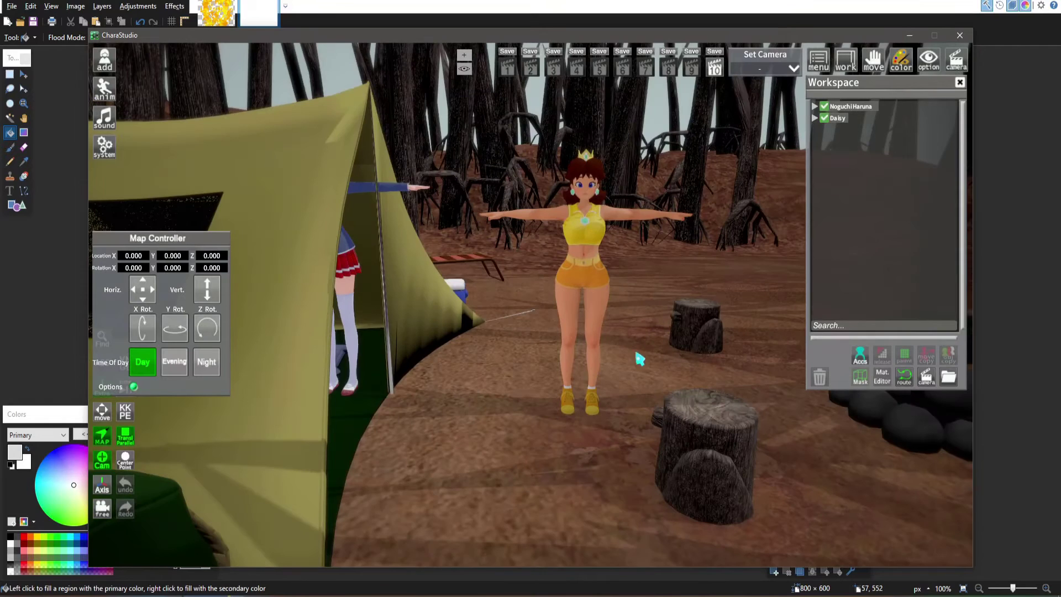
click(850, 124)
drag(559, 426, 449, 465)
drag(448, 465, 530, 304)
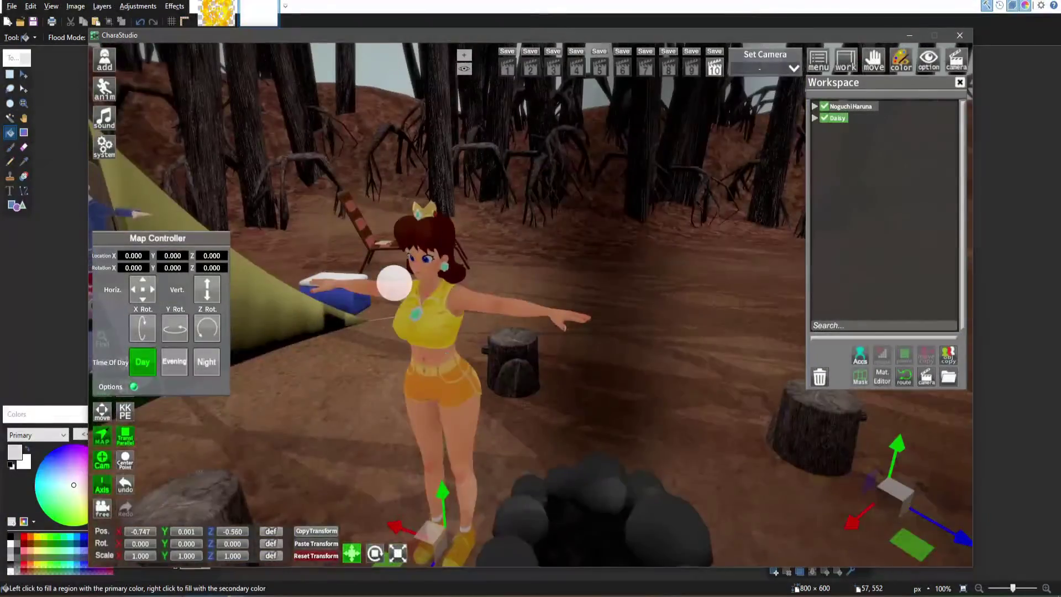
Copy the sample hex value from Paint.NET and set the day Directional light's color in Unity to DBDBDBFF.
key(alt+Tab)
click(187, 486)
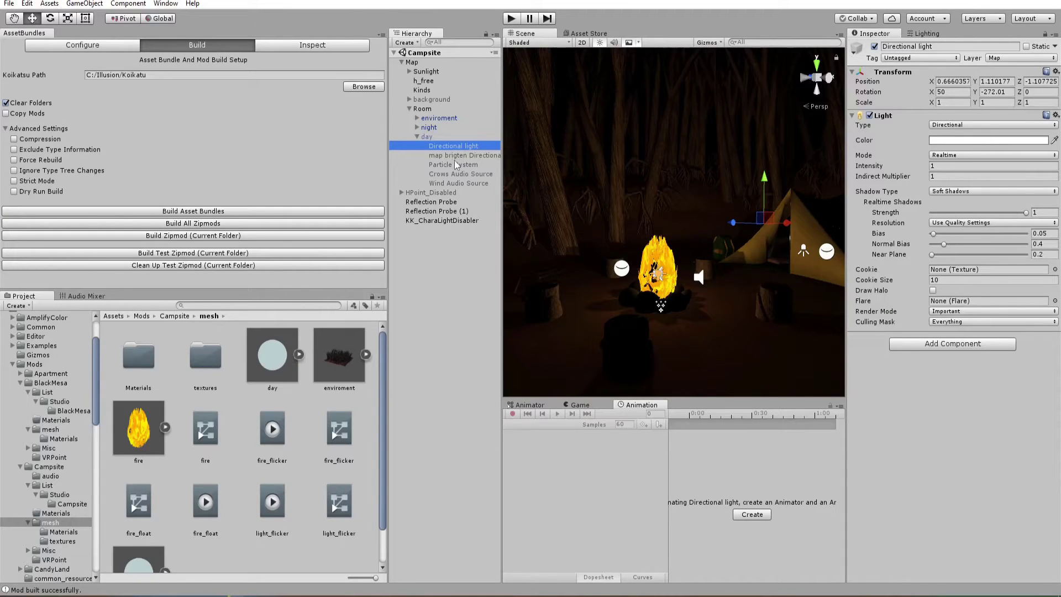
mouse_move(656, 179)
right_down()
mouse_move(683, 196)
mouse_move(669, 186)
right_up()
click(465, 146)
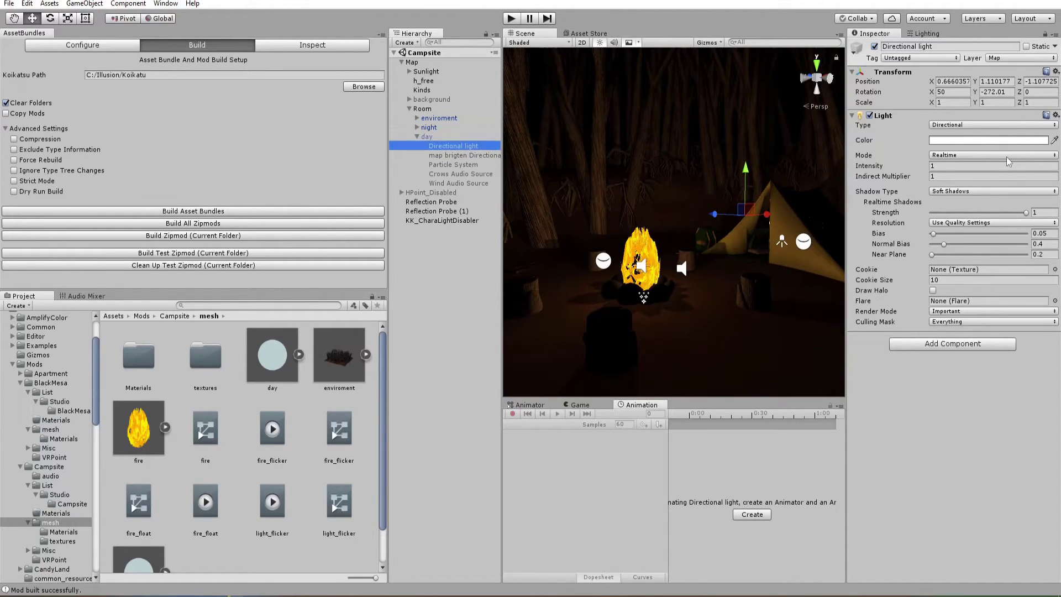
click(993, 141)
drag(856, 172, 724, 138)
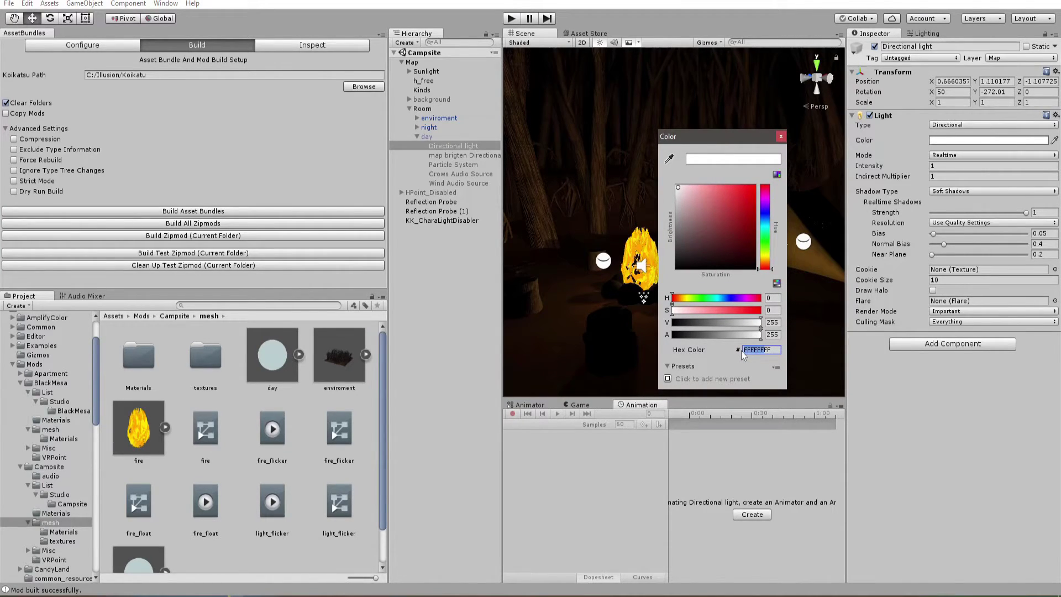
text(DBDBDBFF)
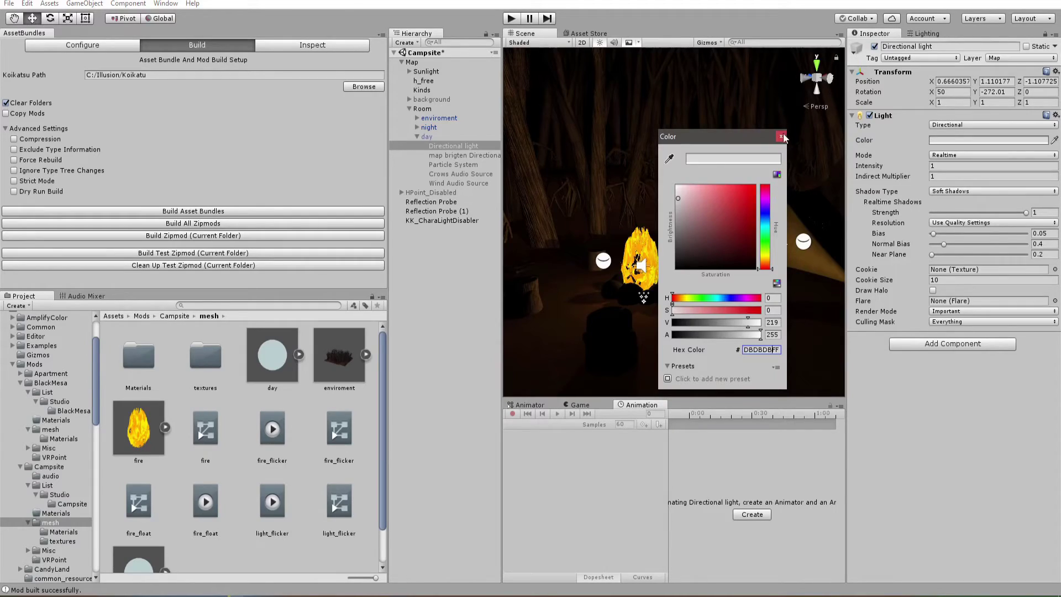
click(781, 136)
Switch to CharaStudio and examine the daytime lighting on Daisy, the tent and the campsite from several angles.
key(alt+Tab)
key(alt+Tab)
key(alt+Tab)
mouse_move(578, 225)
mouse_down()
mouse_move(636, 260)
mouse_move(575, 225)
mouse_up()
mouse_move(575, 224)
middle_down()
mouse_move(528, 216)
mouse_move(583, 234)
middle_up()
drag(638, 277, 528, 281)
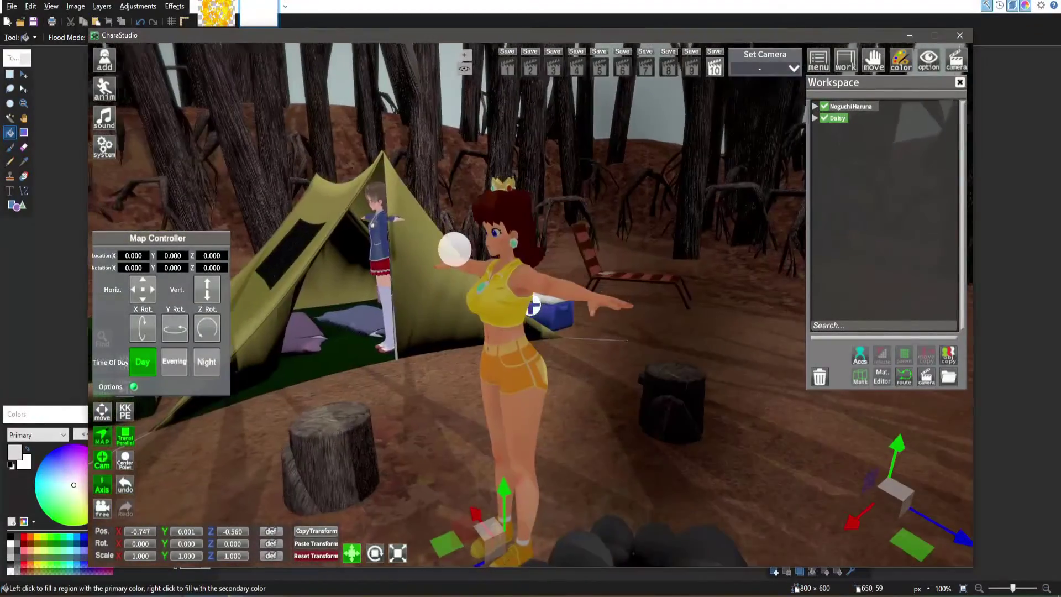
middle_drag(528, 280, 643, 281)
drag(598, 292, 652, 287)
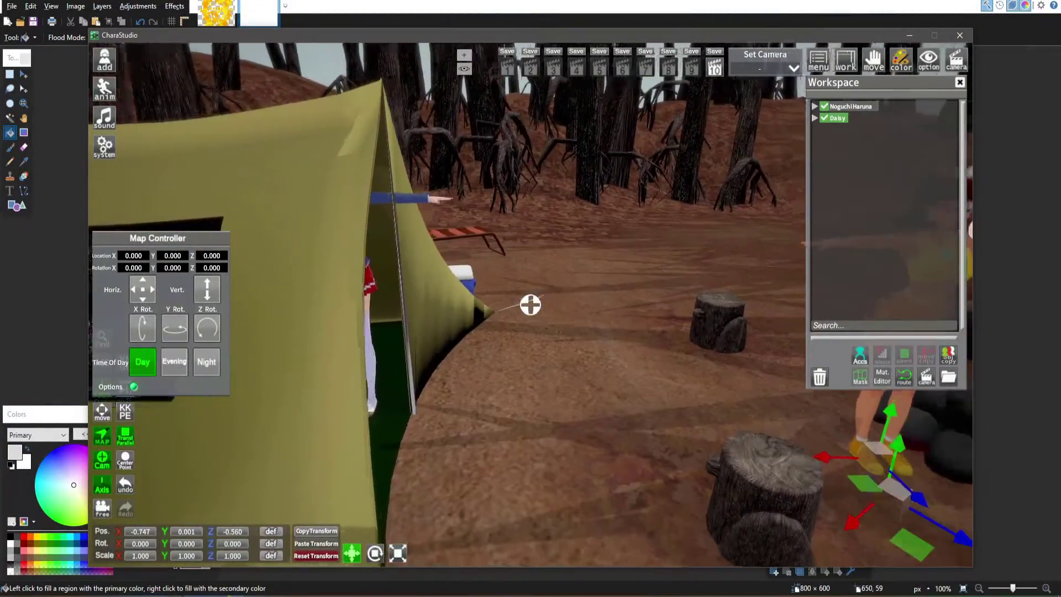
drag(530, 304, 490, 343)
middle_drag(490, 343, 404, 366)
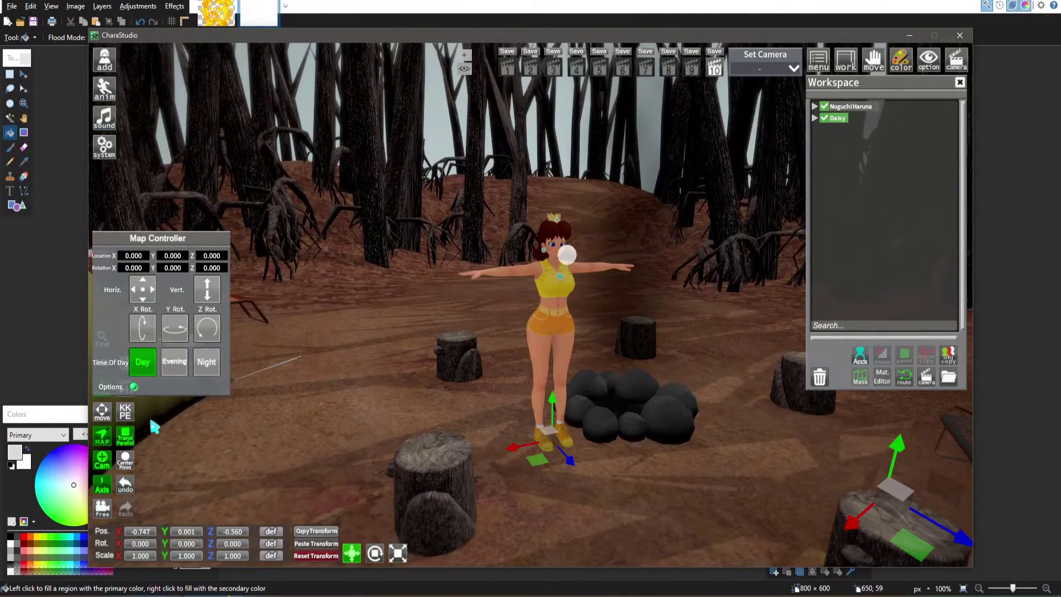
Move the Map Controller out of the way and apply an idle chair-sitting animation to Daisy.
drag(183, 248, 232, 372)
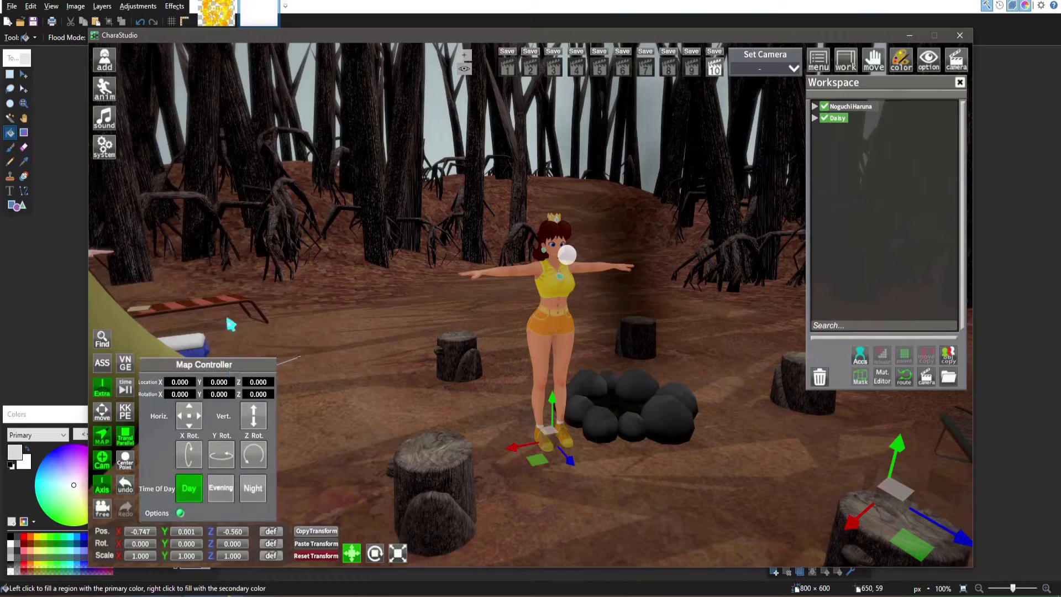
click(104, 89)
drag(531, 220, 126, 84)
click(139, 87)
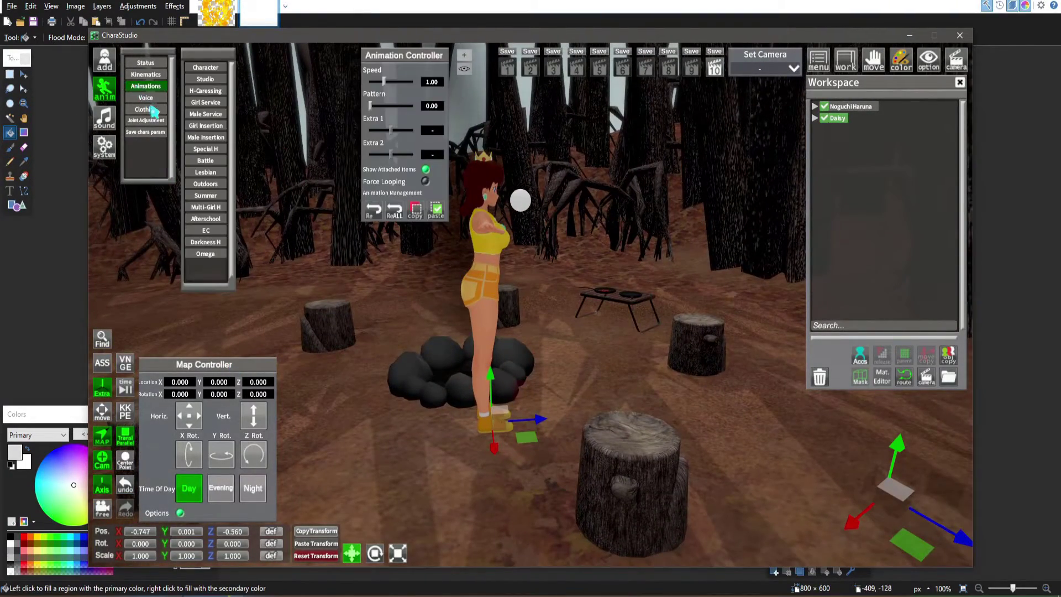
drag(277, 159, 382, 333)
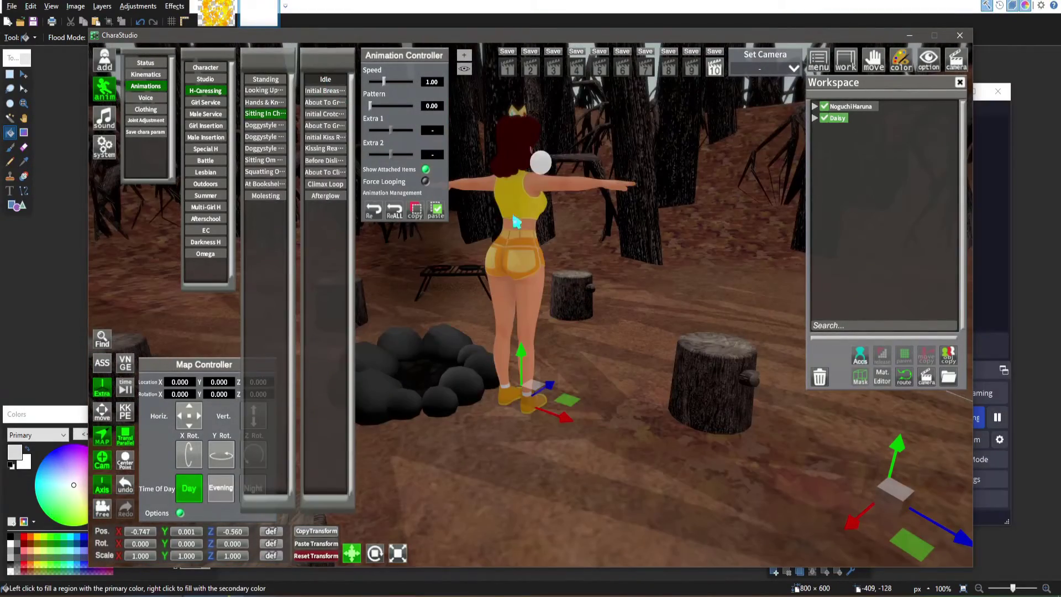
drag(630, 336, 645, 325)
click(108, 98)
Seat Daisy on a log stump beside the fire ring, at about X -0.428, Y 0.063, Z -2.014.
drag(530, 305, 531, 305)
drag(608, 437, 321, 442)
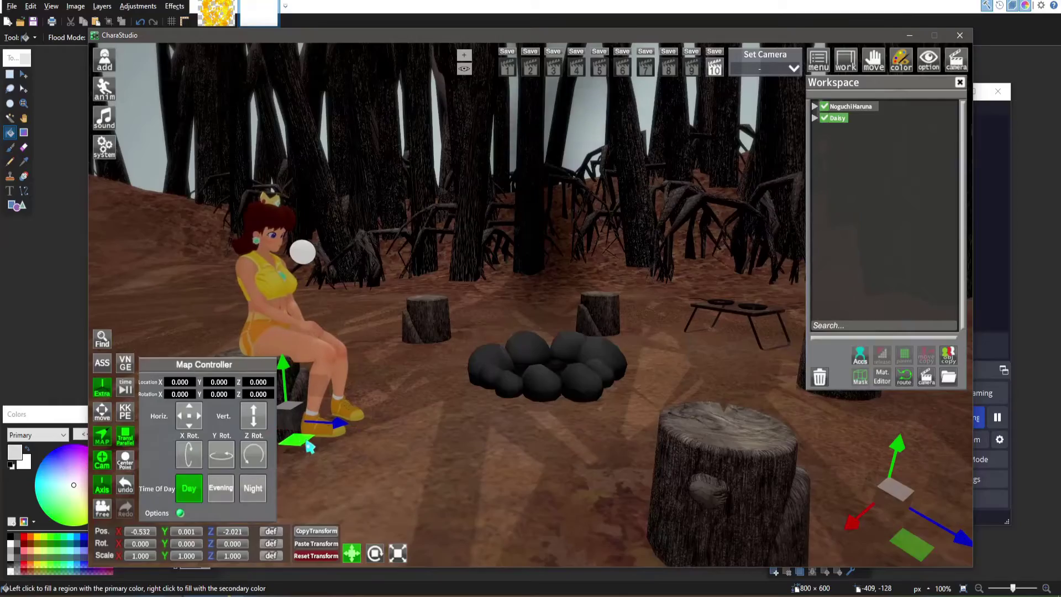
middle_drag(302, 445, 489, 376)
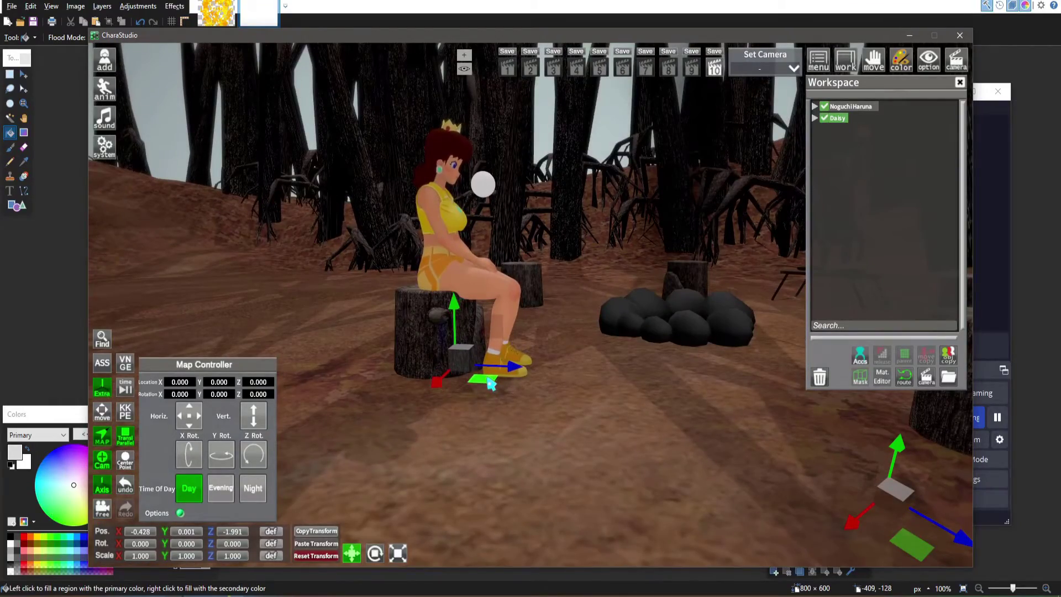
right_drag(489, 383, 530, 305)
drag(530, 304, 603, 330)
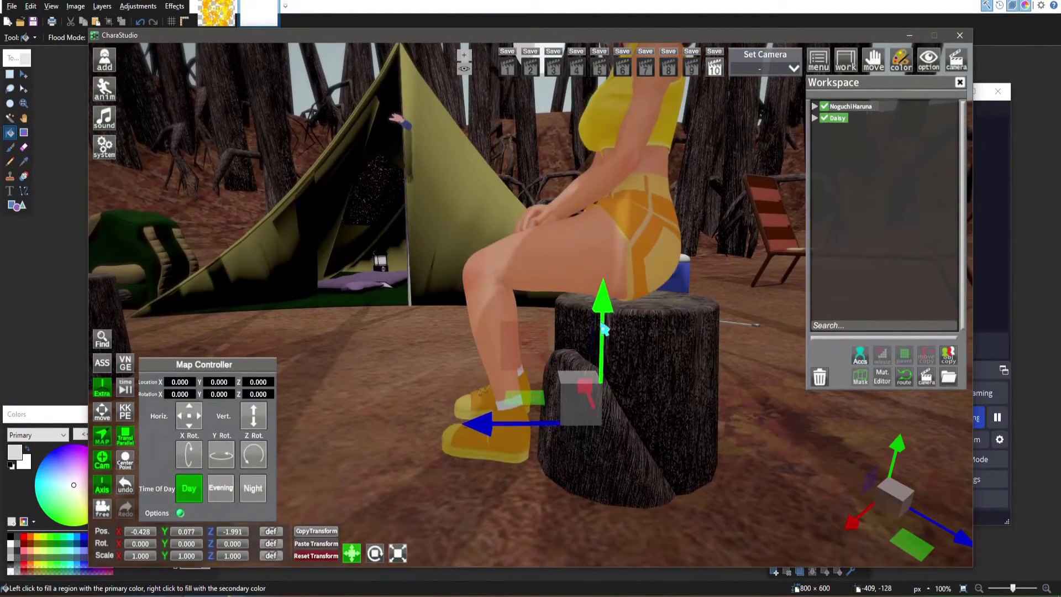
drag(603, 329, 605, 339)
right_drag(604, 338, 552, 288)
mouse_move(553, 287)
mouse_down()
mouse_move(641, 285)
mouse_move(650, 360)
mouse_up()
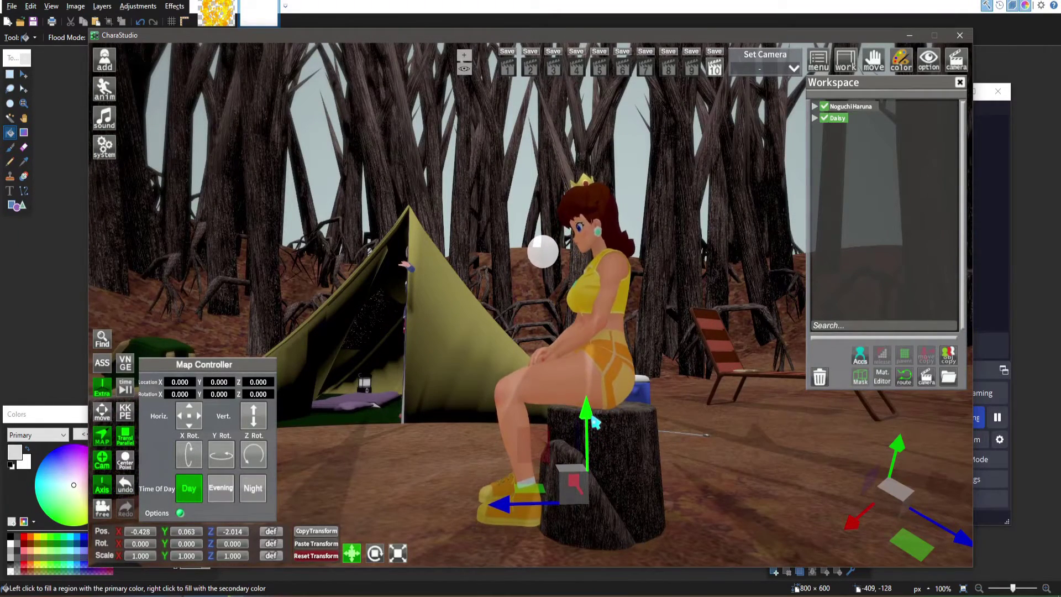
Fine-tune Daisy's seat height on the stump to about Y 0.058, undoing the trial drop to Y -0.063.
mouse_move(595, 423)
mouse_down()
mouse_move(431, 428)
mouse_move(453, 427)
mouse_move(331, 461)
mouse_move(595, 423)
mouse_up()
drag(595, 423, 598, 450)
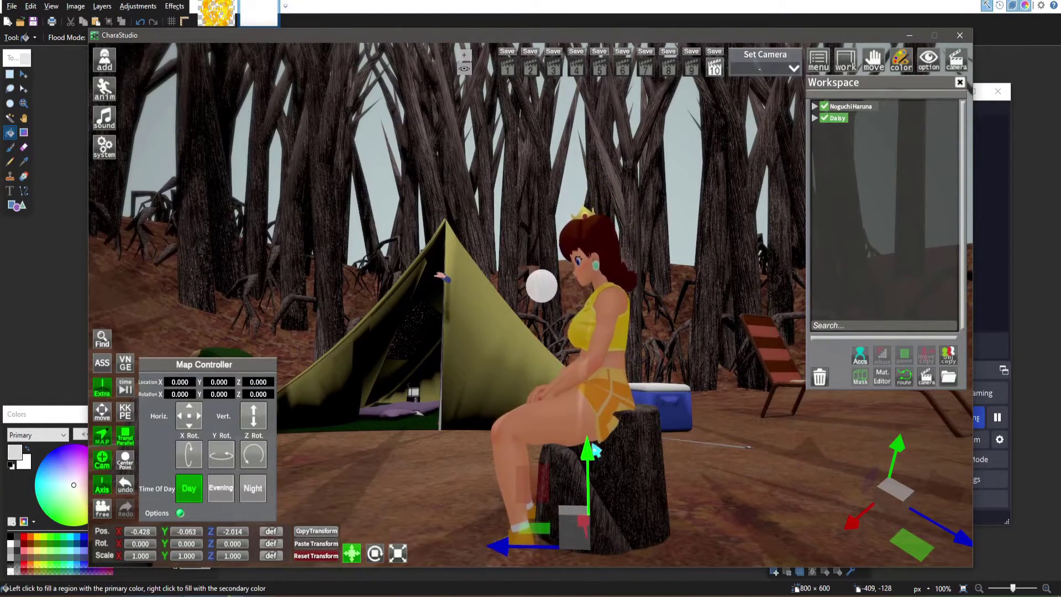
key(ctrl+z)
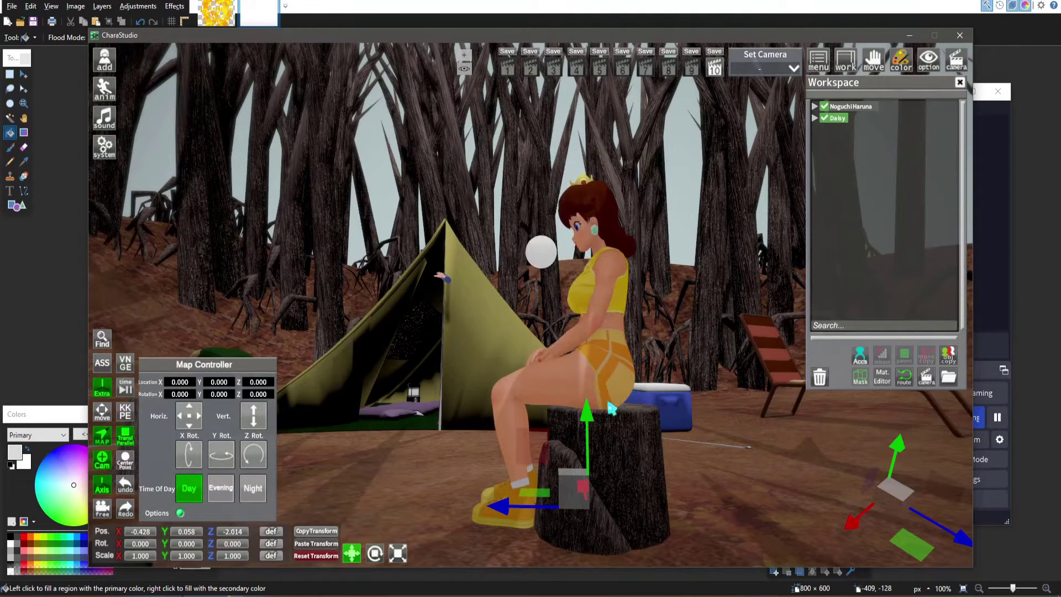
mouse_move(661, 442)
mouse_down()
mouse_move(608, 441)
mouse_move(685, 440)
mouse_move(640, 438)
mouse_up()
drag(605, 405, 574, 405)
right_drag(605, 405, 625, 433)
right_drag(655, 479, 486, 466)
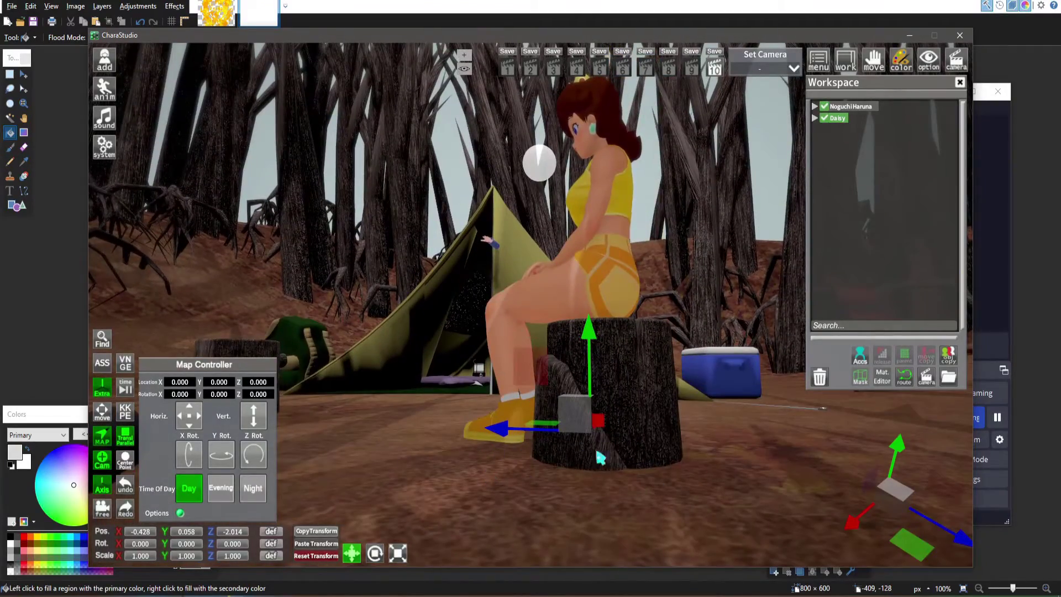
Adjust Daisy's height to about Y 0.054, undoing the trial drop to Y -0.022.
right_drag(672, 418, 685, 387)
drag(670, 419, 699, 418)
right_drag(699, 418, 630, 387)
drag(630, 387, 607, 387)
drag(562, 358, 531, 379)
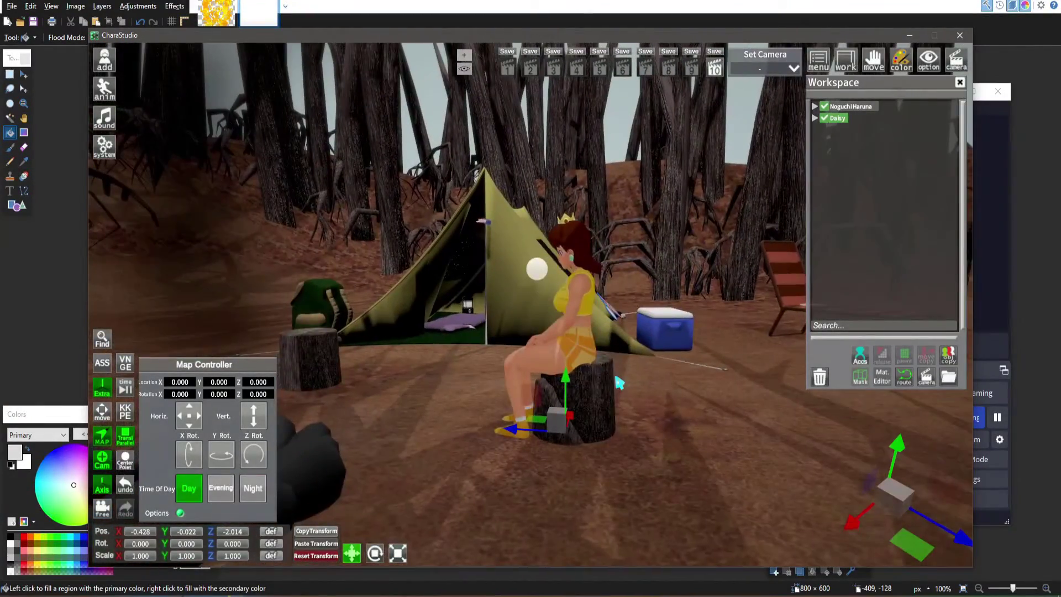
key(ctrl+z)
Switch to Unity, focus on the chair H point and set its Offset Pos Y to 0.
drag(633, 387, 480, 393)
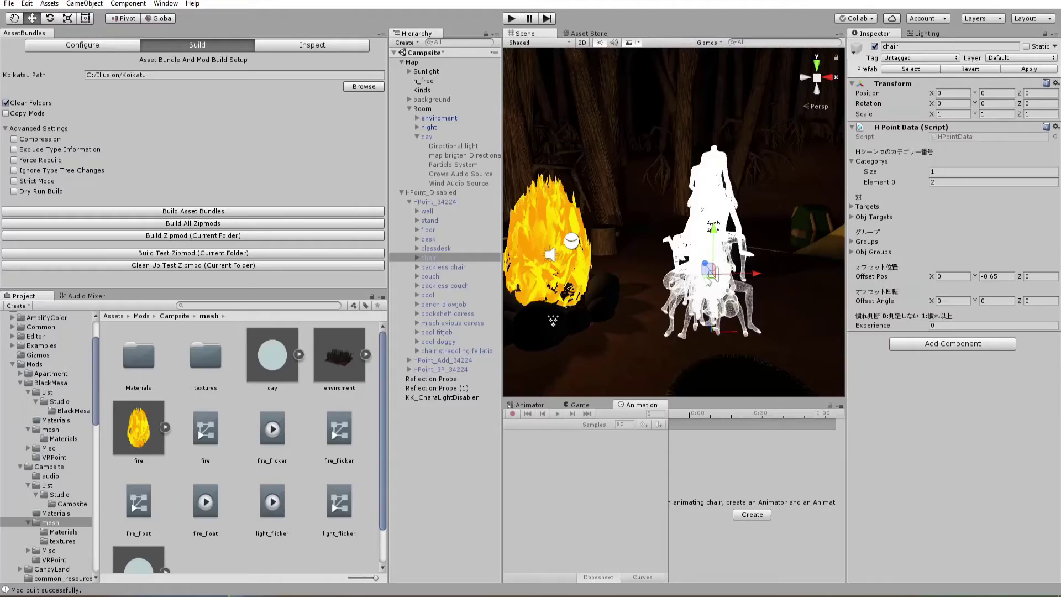
drag(708, 280, 511, 250)
key(f)
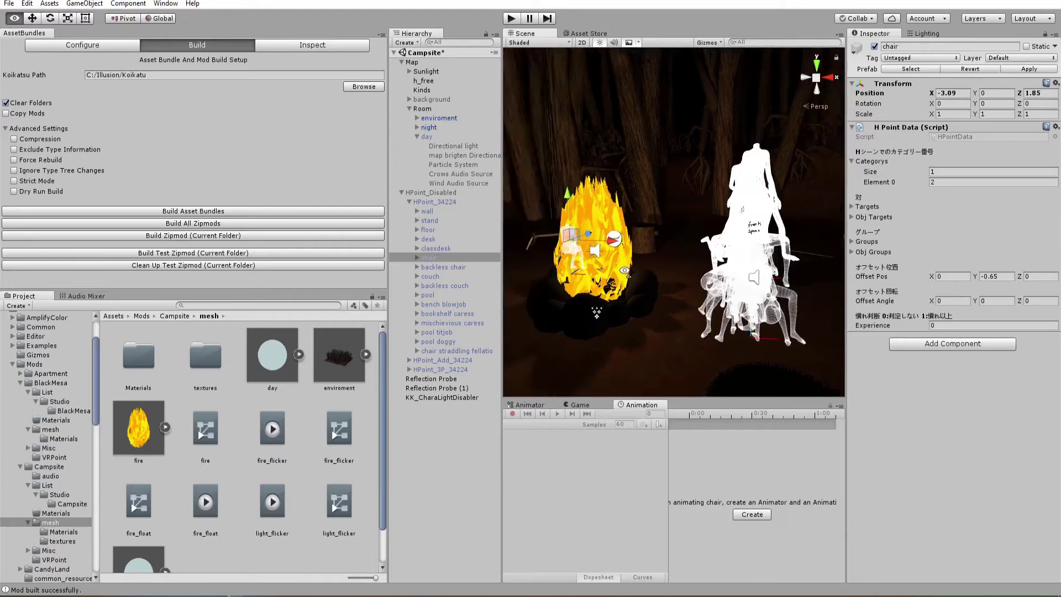
alt+drag(616, 266, 877, 274)
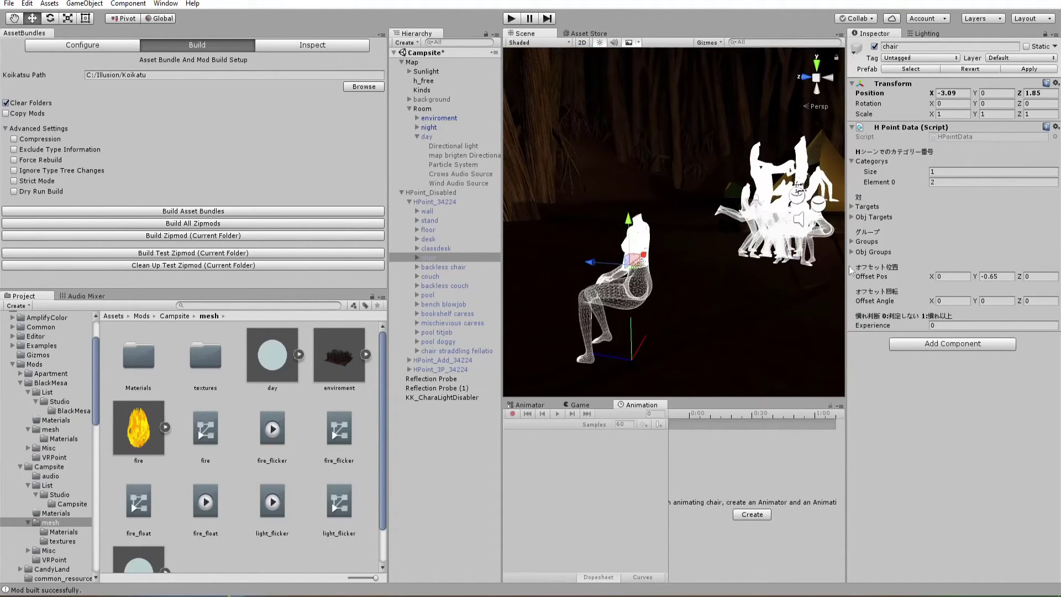
alt+drag(754, 276, 979, 295)
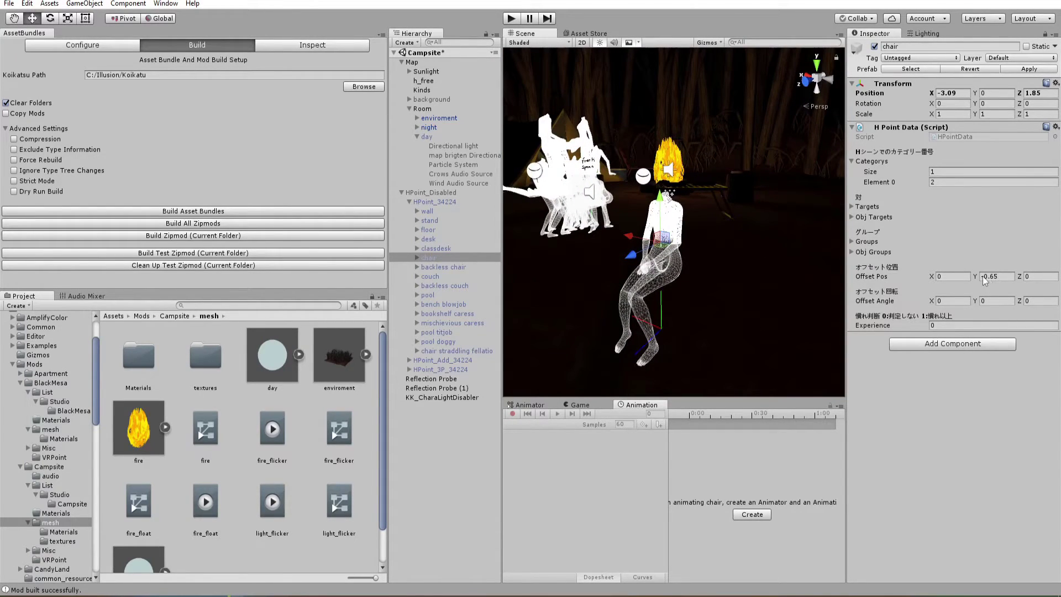
click(998, 277)
text(0)
mouse_move(772, 250)
alt+mouse_down()
mouse_move(751, 243)
mouse_move(776, 234)
alt+mouse_up()
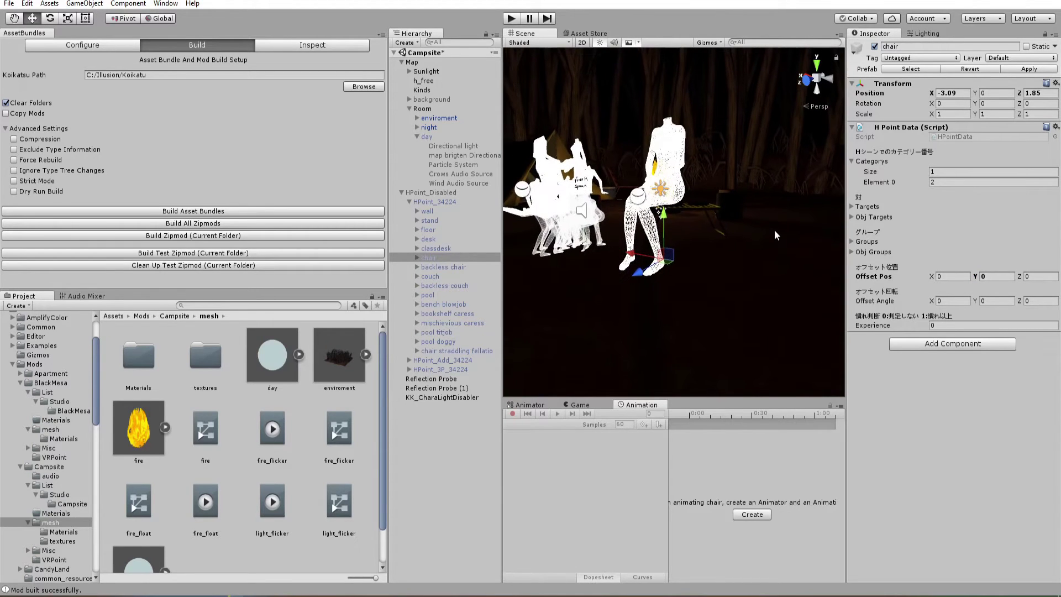
Copy Daisy's position from CharaStudio into the Unity chair H point: X -0.428, Y 0.054, Z -2.014.
click(175, 596)
click(241, 550)
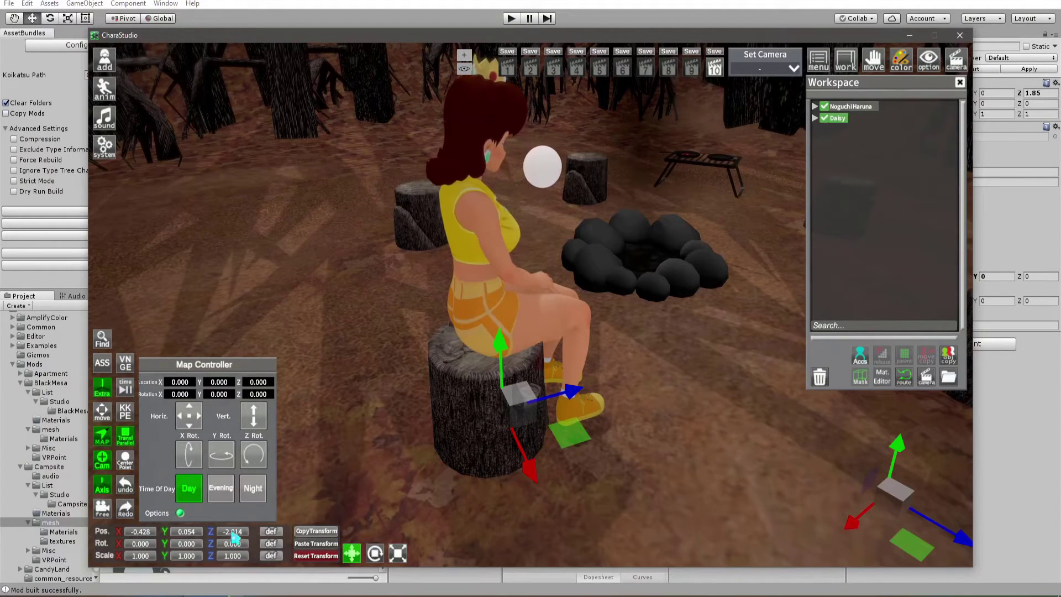
click(151, 534)
key(ctrl+c)
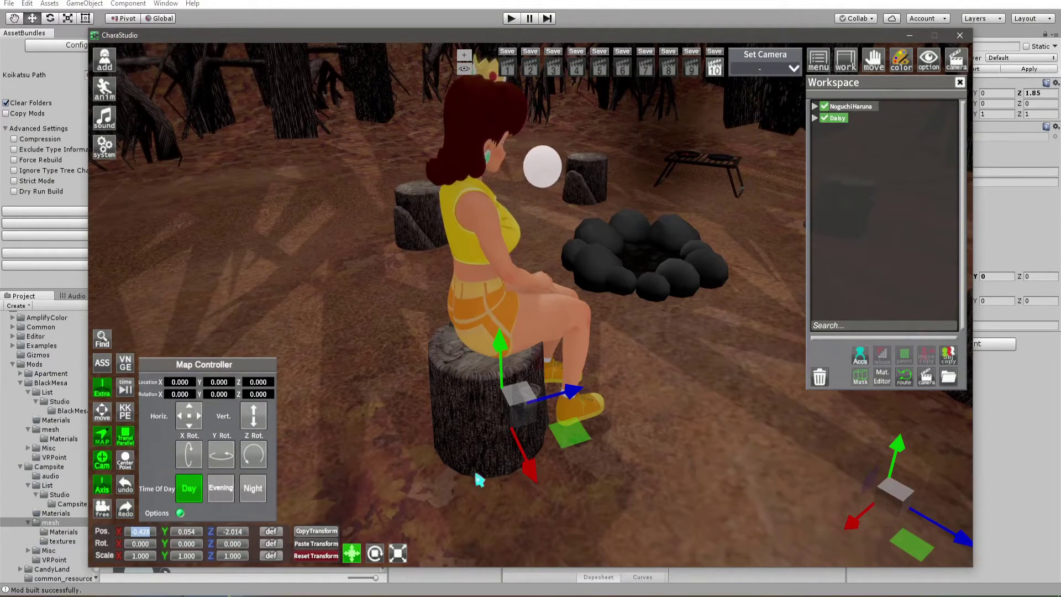
click(990, 499)
click(945, 92)
key(ctrl+v)
click(175, 595)
click(240, 550)
key(Tab)
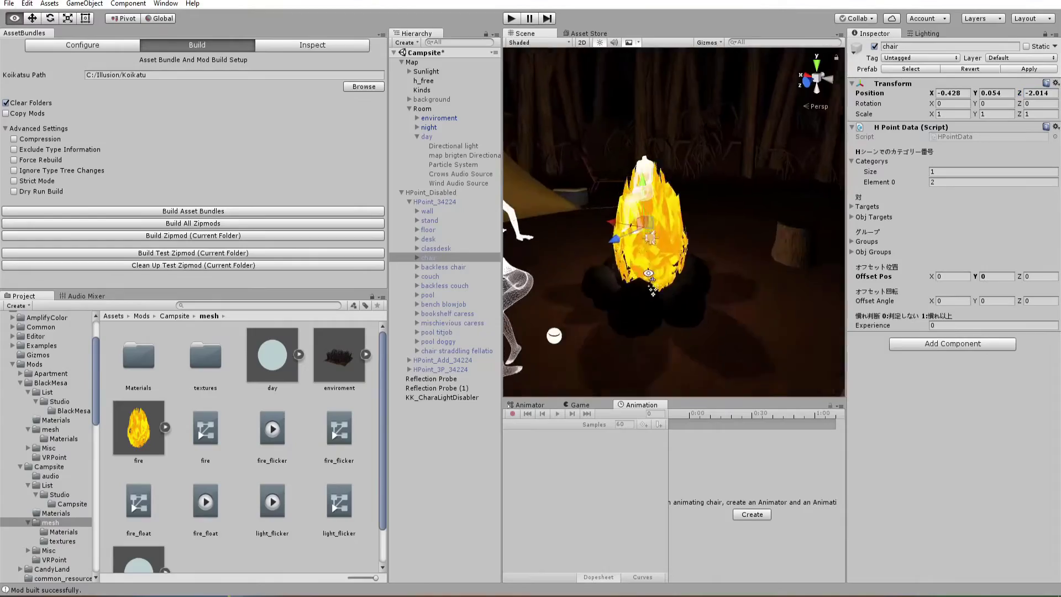
key(a)
right_drag(648, 273, 1028, 247)
key(w)
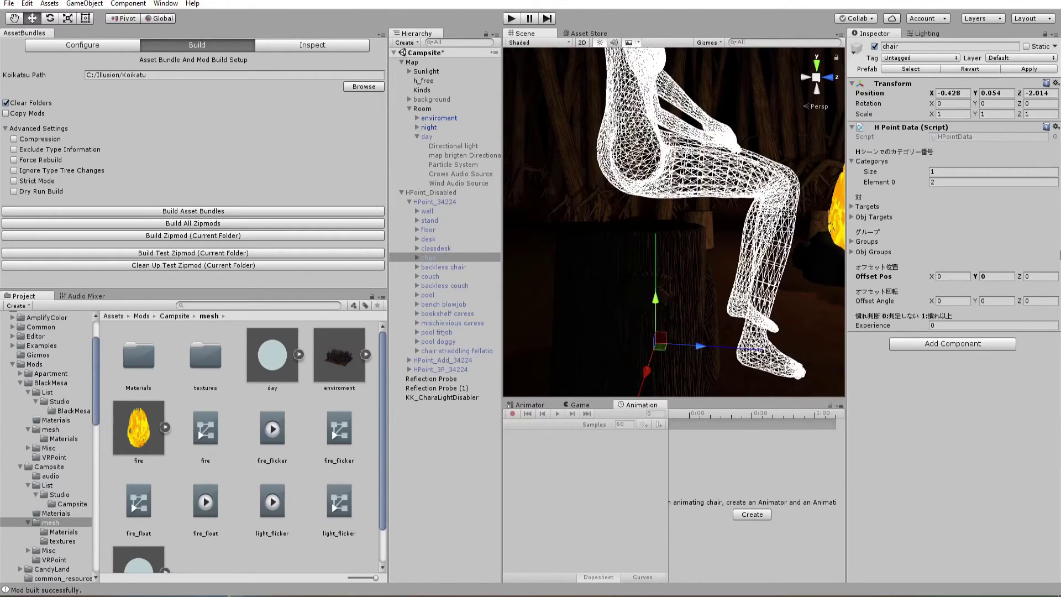
Compare the chair H point's seated figure on the stump in Unity with Daisy's seated pose in CharaStudio.
right_drag(752, 229, 746, 225)
key(s)
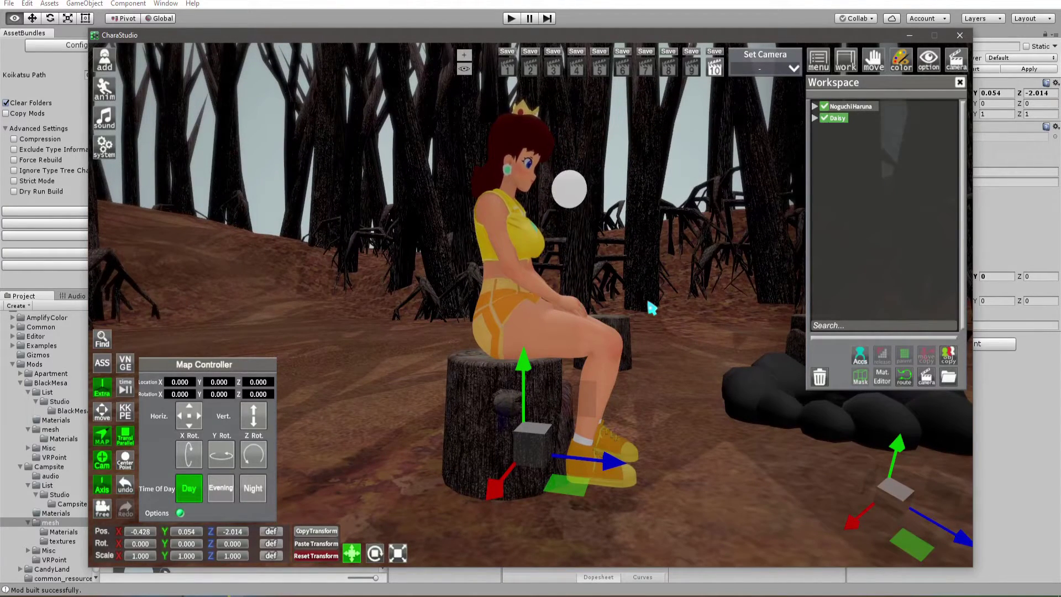
drag(647, 302, 376, 305)
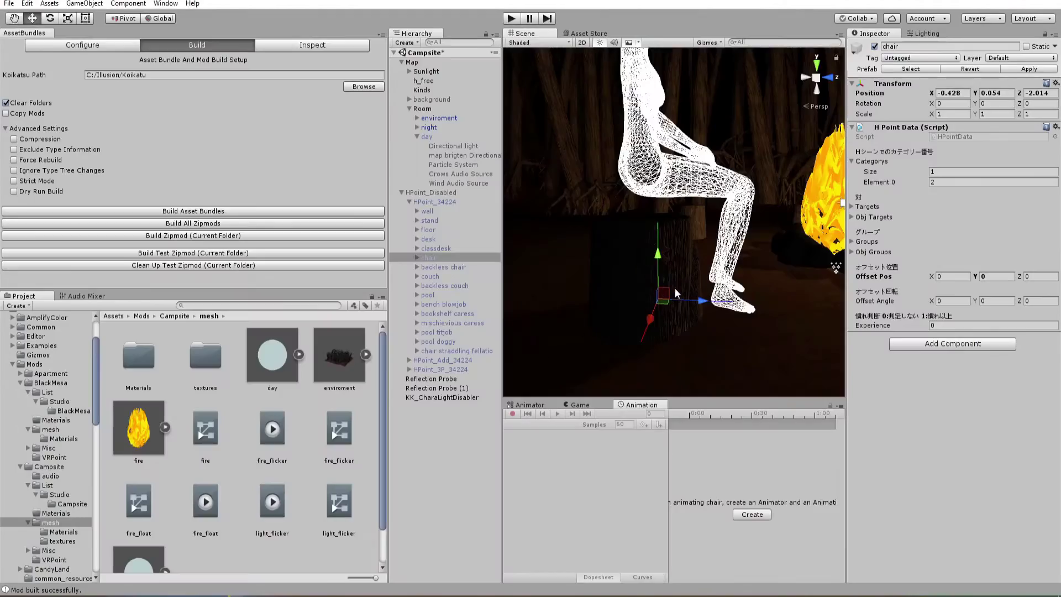
right_drag(740, 271, 741, 260)
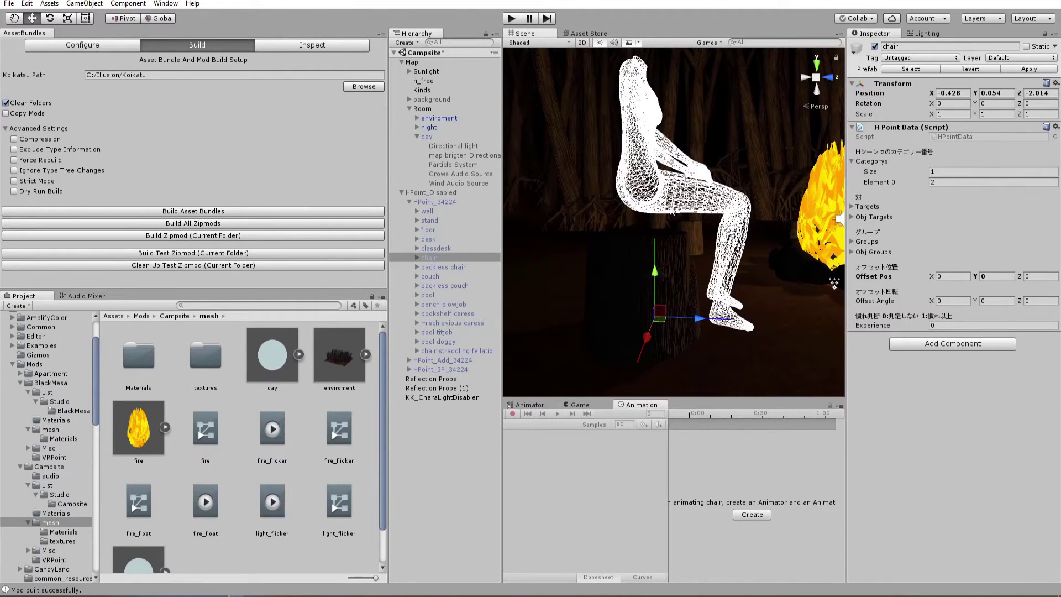
key(alt+Tab)
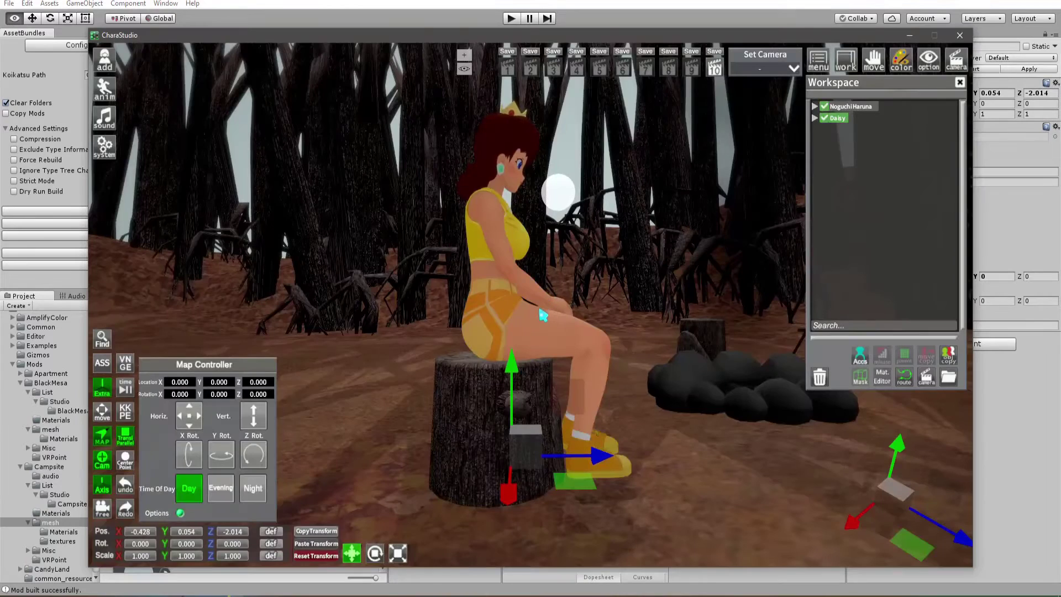
drag(500, 361, 501, 405)
drag(668, 355, 608, 381)
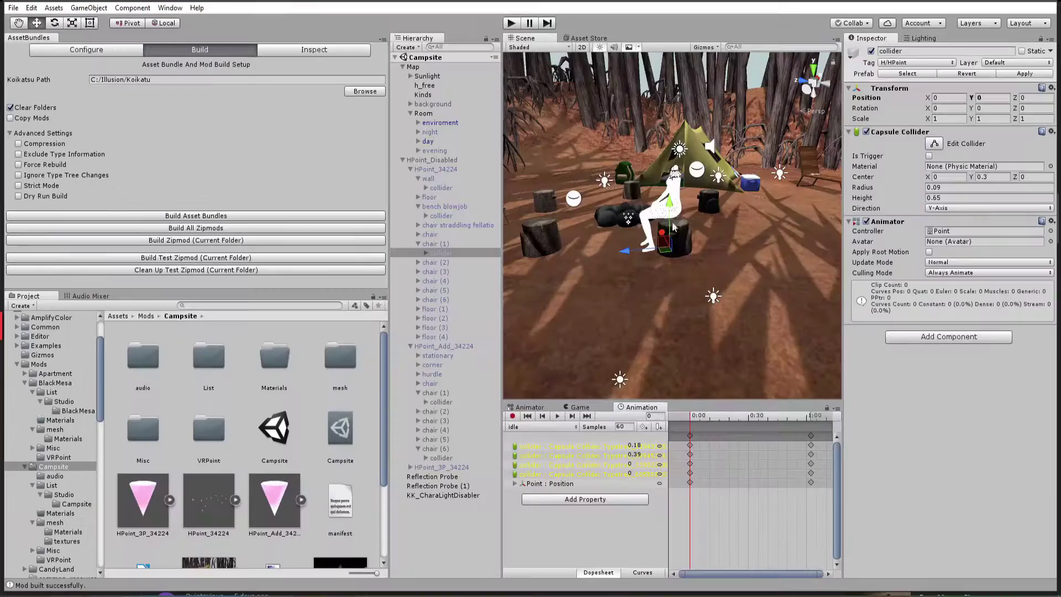
mouse_move(677, 218)
right_down()
mouse_move(681, 205)
mouse_move(697, 218)
right_up()
mouse_move(698, 220)
alt+mouse_down()
mouse_move(712, 283)
mouse_move(730, 249)
mouse_move(707, 238)
alt+mouse_up()
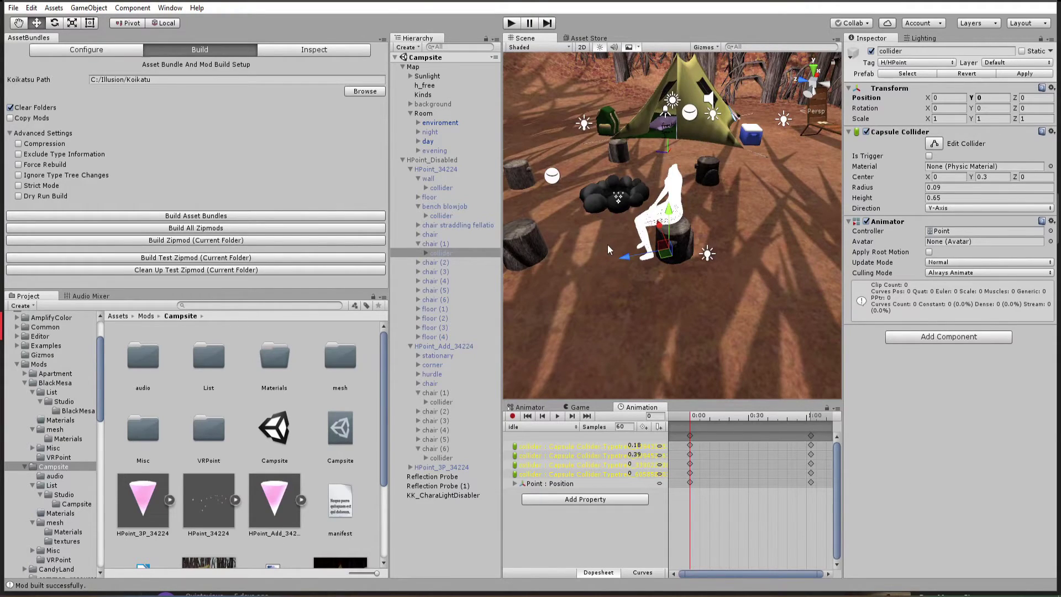
Activate the HPoint_Disabled object in Unity and inspect the collider under chair (1) at the stump.
click(449, 161)
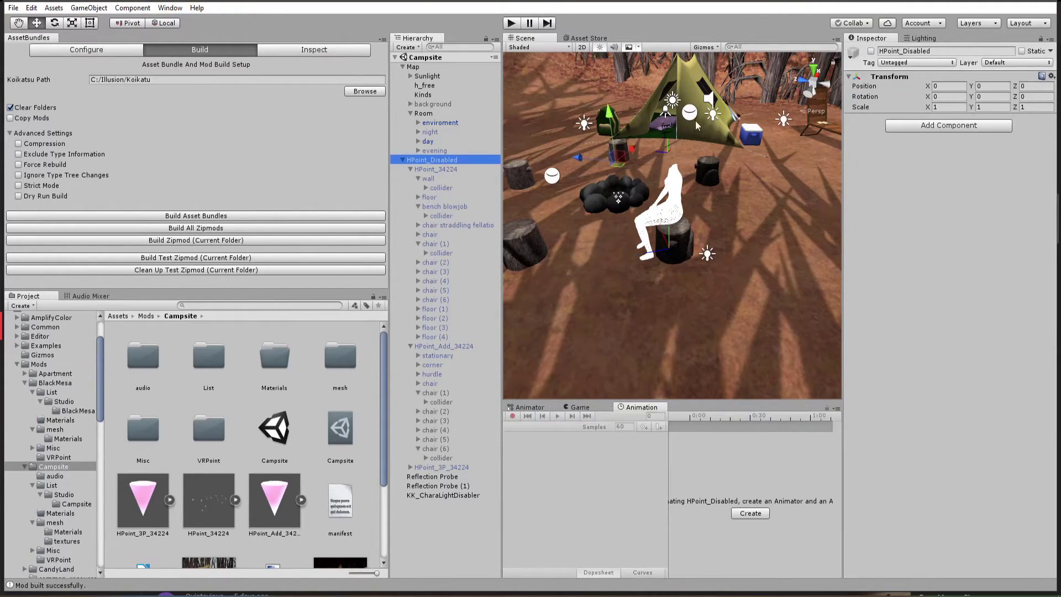
click(871, 51)
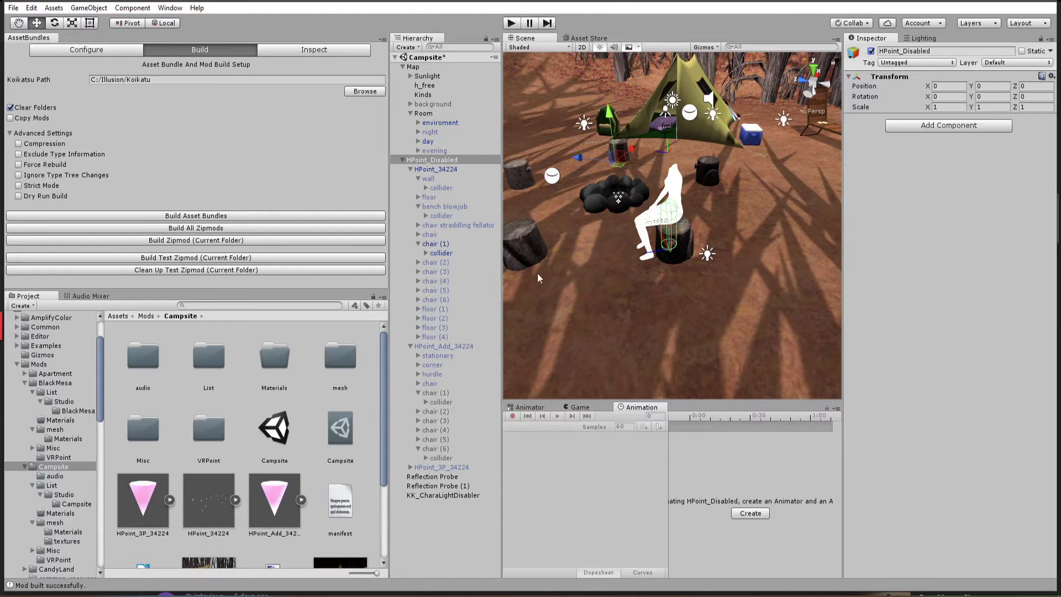
click(439, 253)
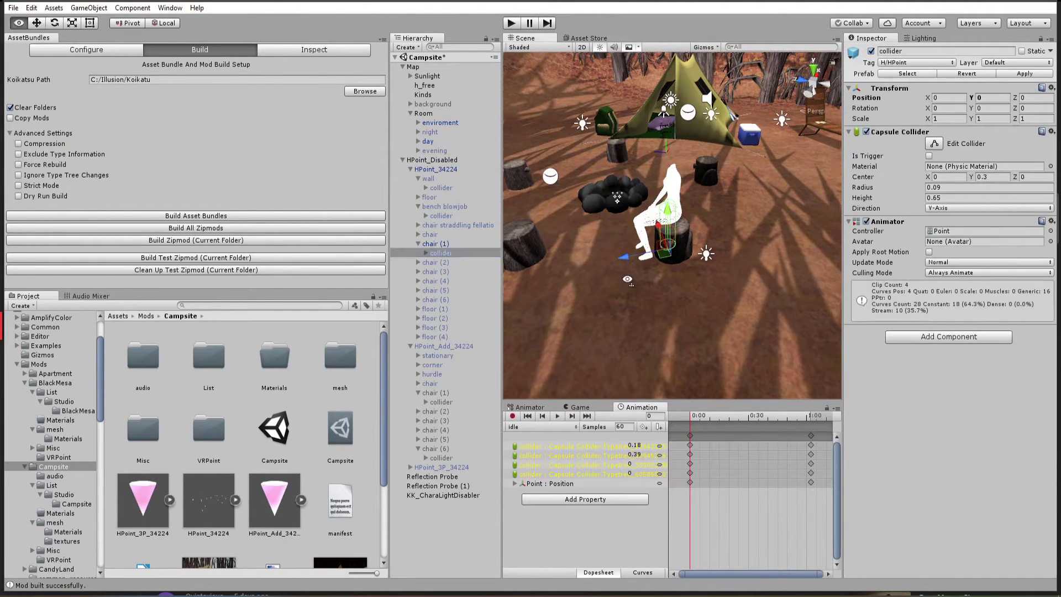
alt+drag(623, 287, 610, 282)
key(w)
mouse_move(609, 282)
right_down()
mouse_move(463, 270)
mouse_move(403, 236)
mouse_move(554, 250)
mouse_move(610, 279)
right_up()
key(s)
alt+drag(609, 279, 544, 272)
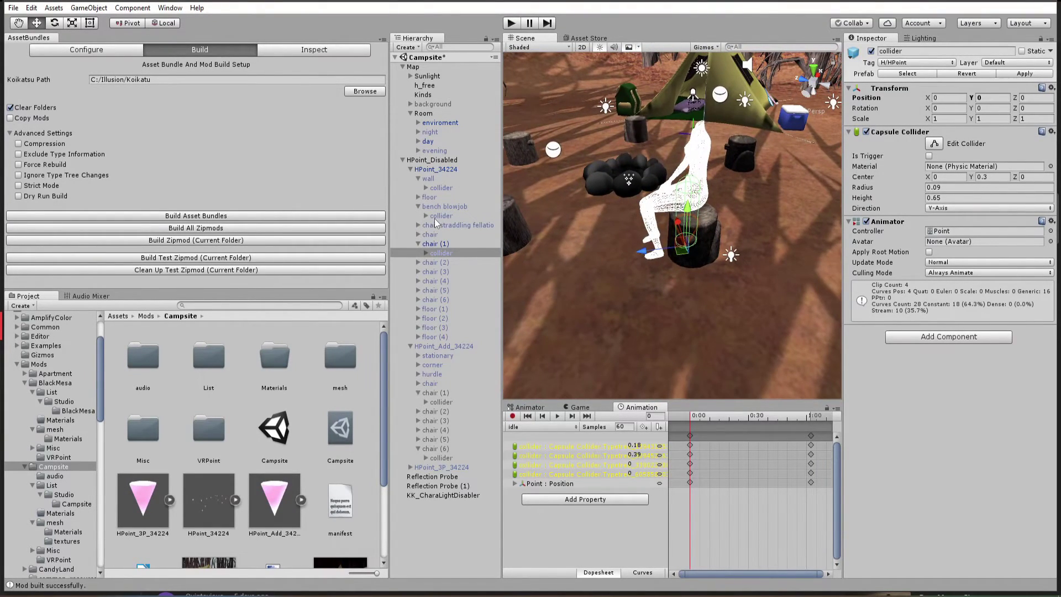
Set the Y position of the collider under chair (1) to 0.4.
click(450, 253)
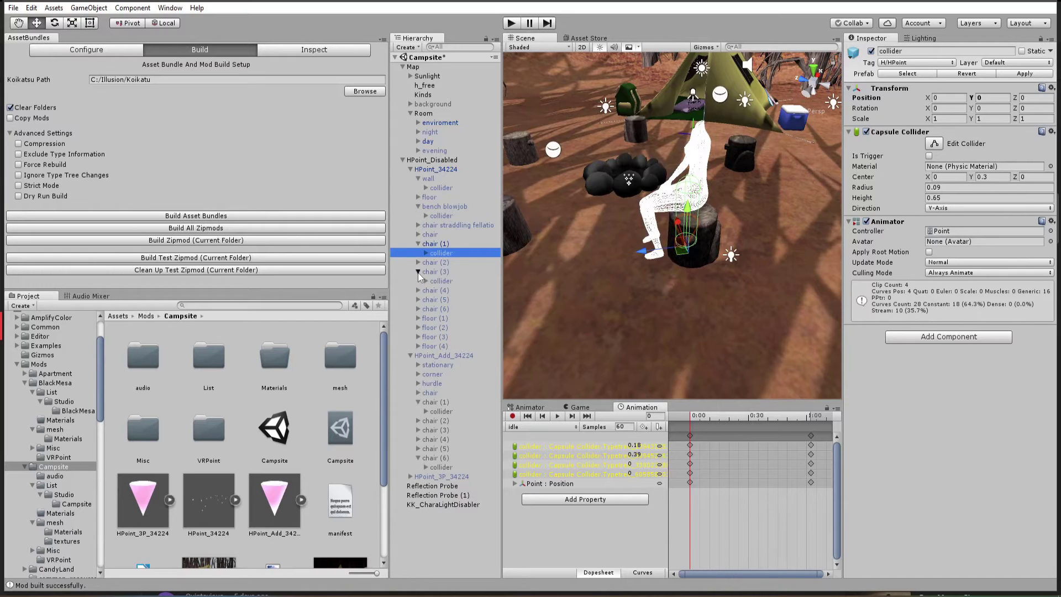
click(985, 97)
text(0.4)
alt+drag(755, 229, 543, 258)
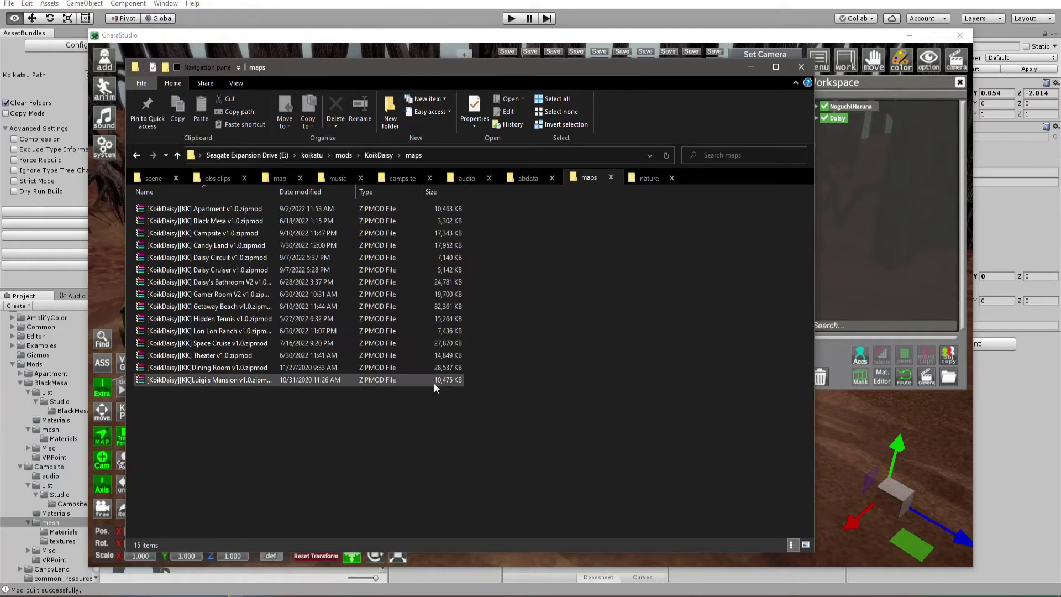
Bring up the KoikDaisy maps folder in File Explorer and select the Campsite v1.0 zipmod file.
drag(367, 447, 437, 459)
drag(383, 81, 488, 69)
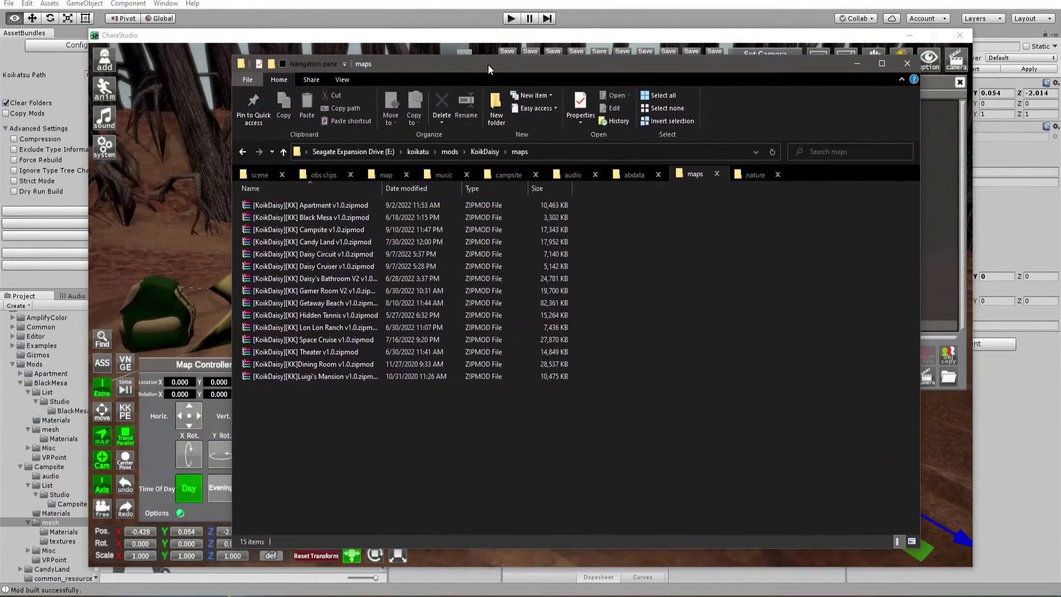
click(319, 231)
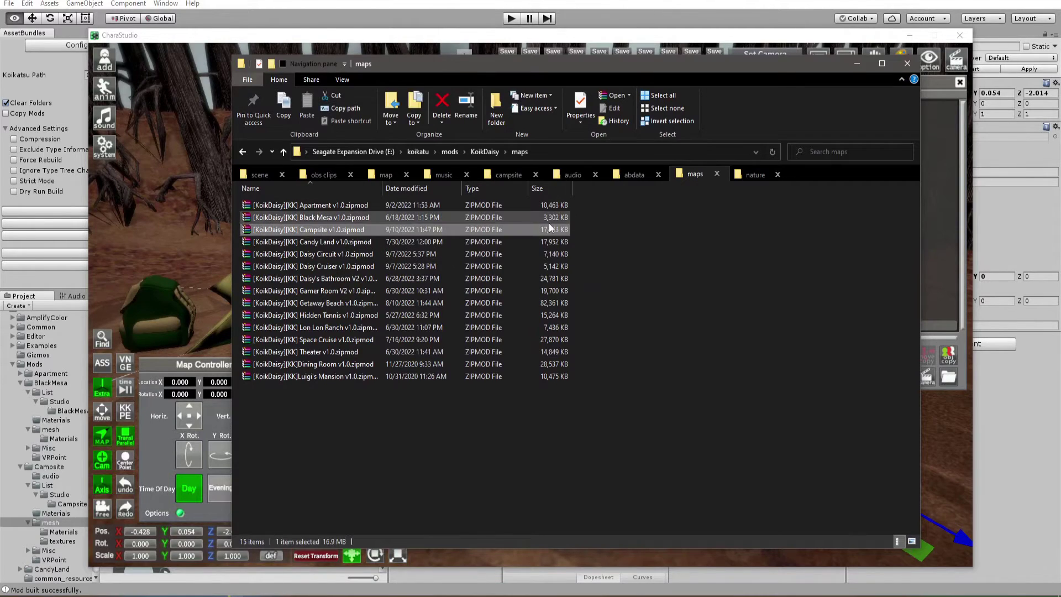
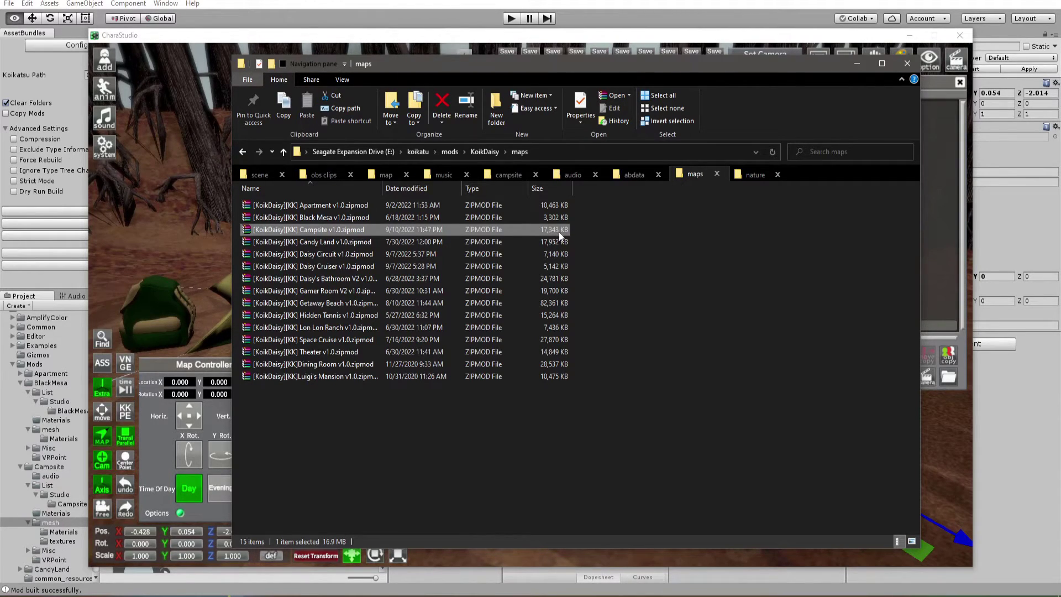
Switch back to Unity, show the Campsite assets folder and activate the day object under Room.
click(576, 230)
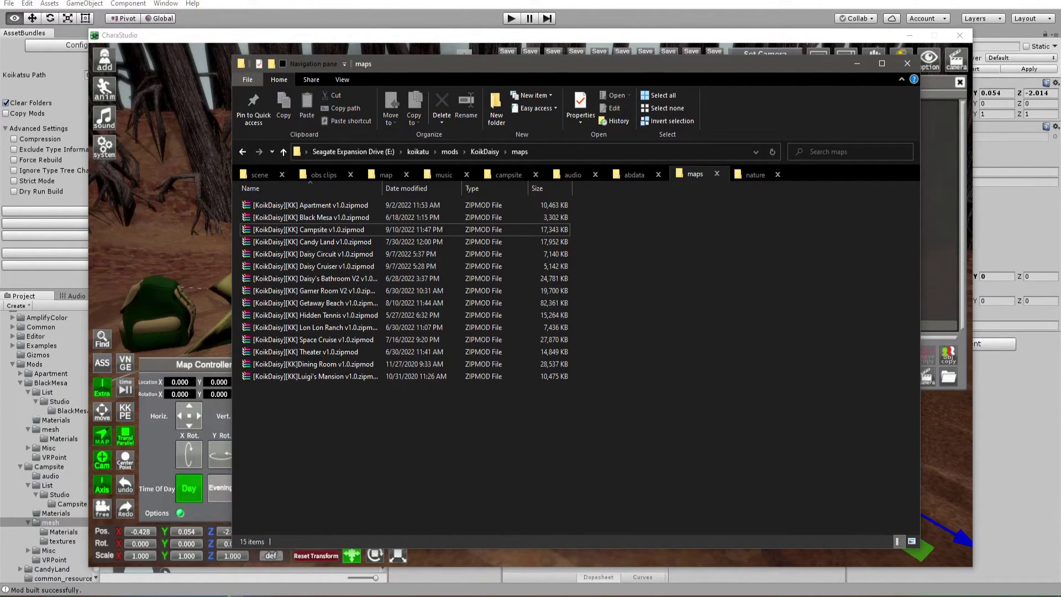
key(alt+Tab)
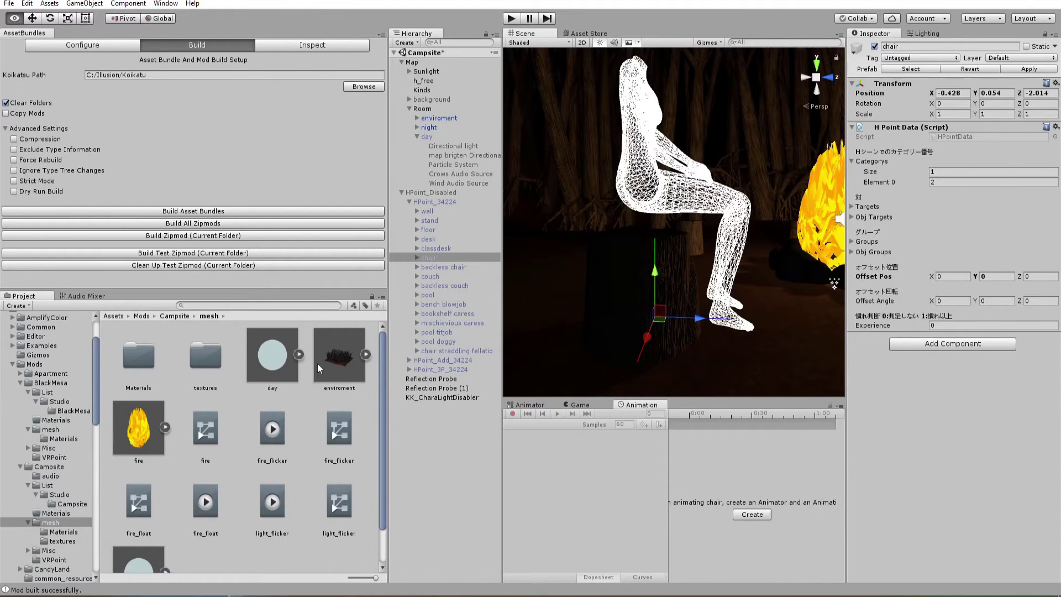
click(175, 316)
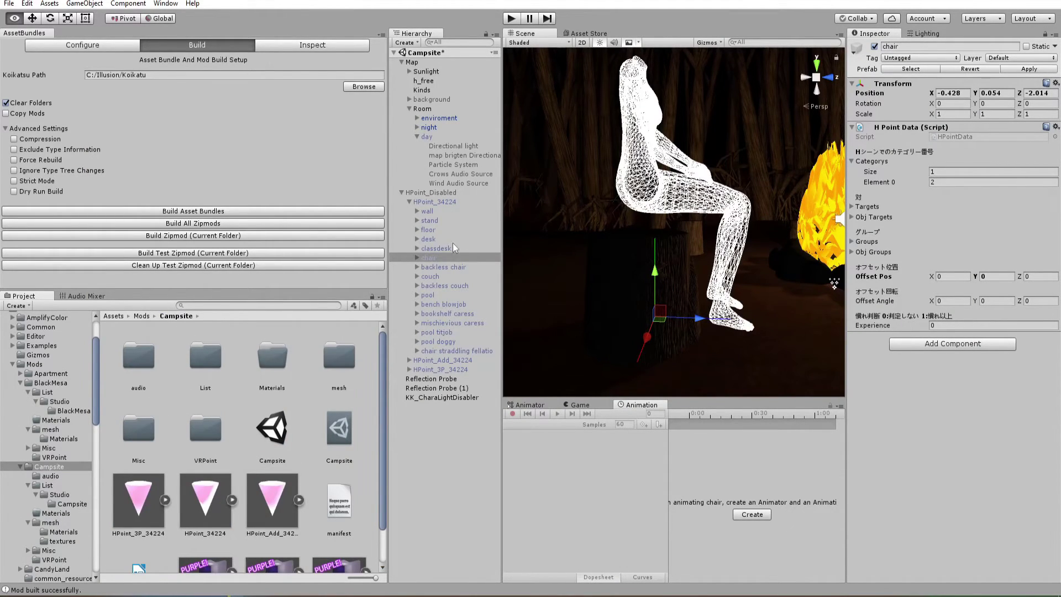
click(426, 137)
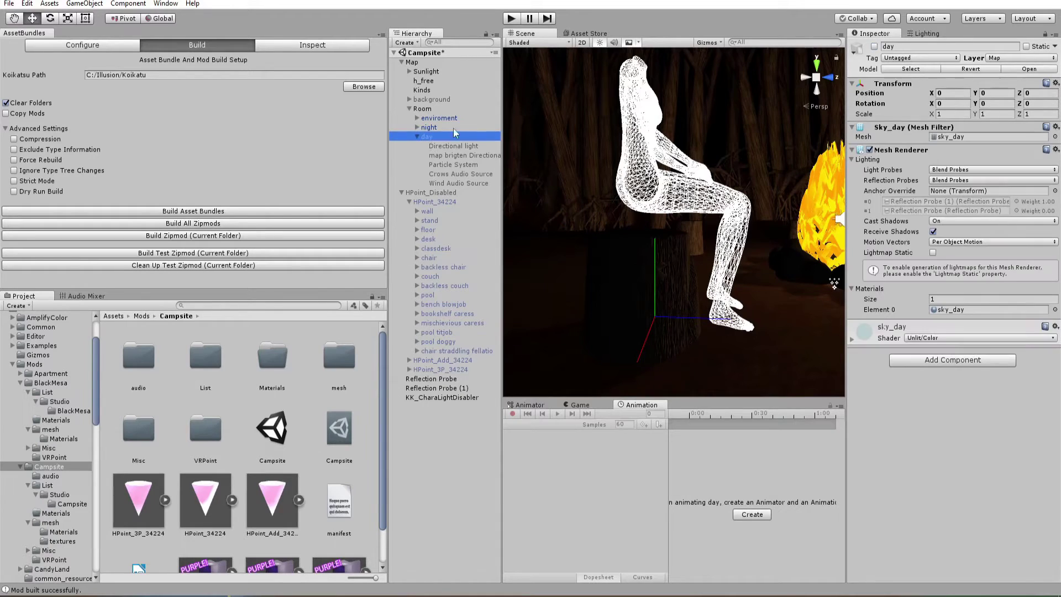
click(874, 47)
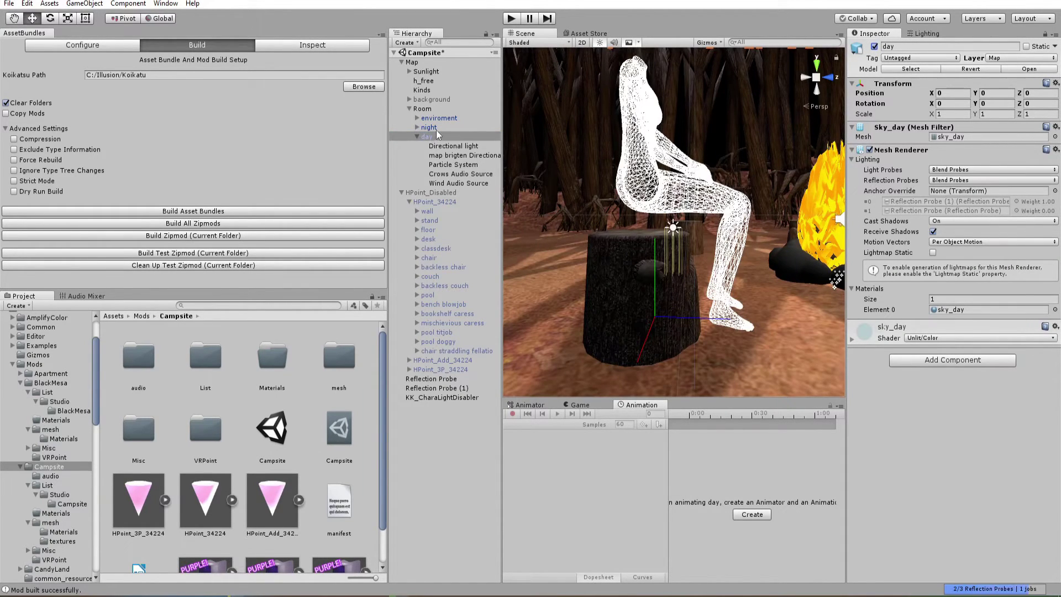
Open the textures folder inside the Campsite mesh folder and select the wood2 texture used on the stump.
right_drag(560, 216, 737, 288)
click(418, 471)
key(s)
key(w)
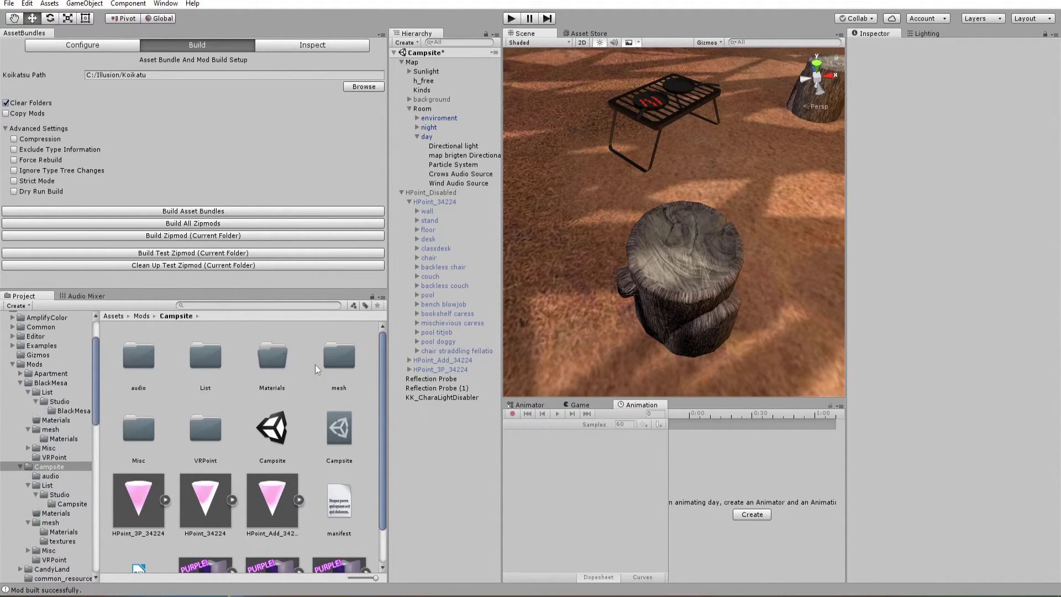
double_click(340, 353)
double_click(208, 364)
scroll(233, 398, down, 10)
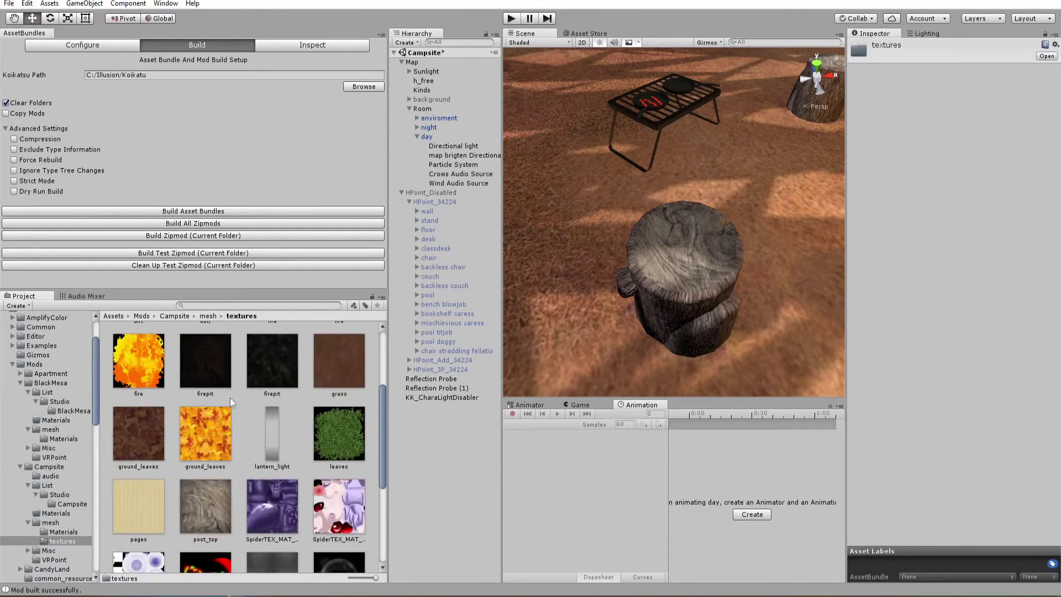
click(205, 537)
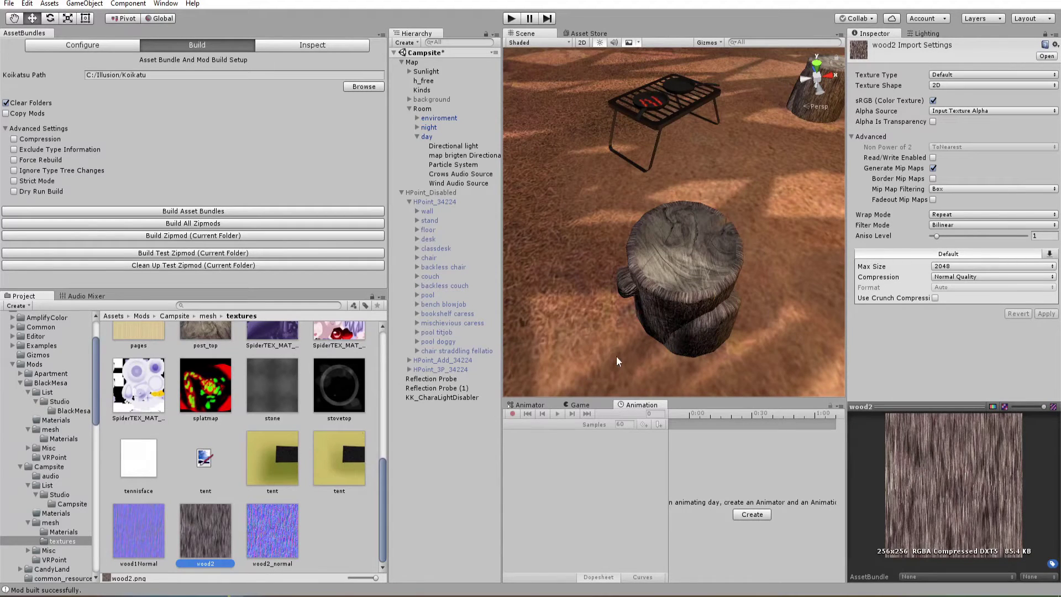
Set the wood2 texture's max size to 128 and apply it, viewing the stump up close.
alt+drag(675, 308, 703, 237)
scroll(681, 218, up, 8)
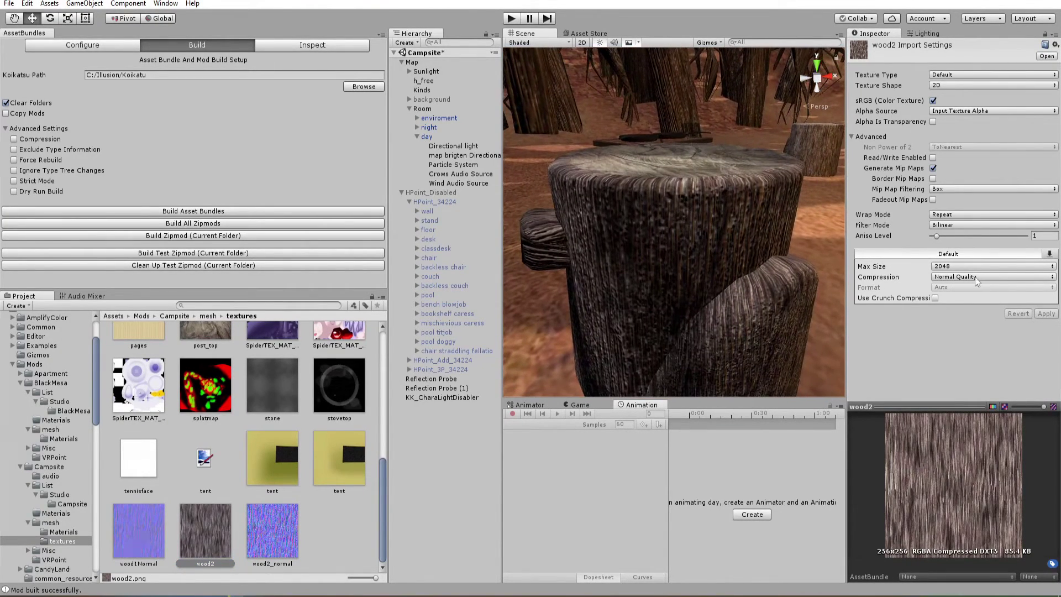
click(970, 268)
click(964, 305)
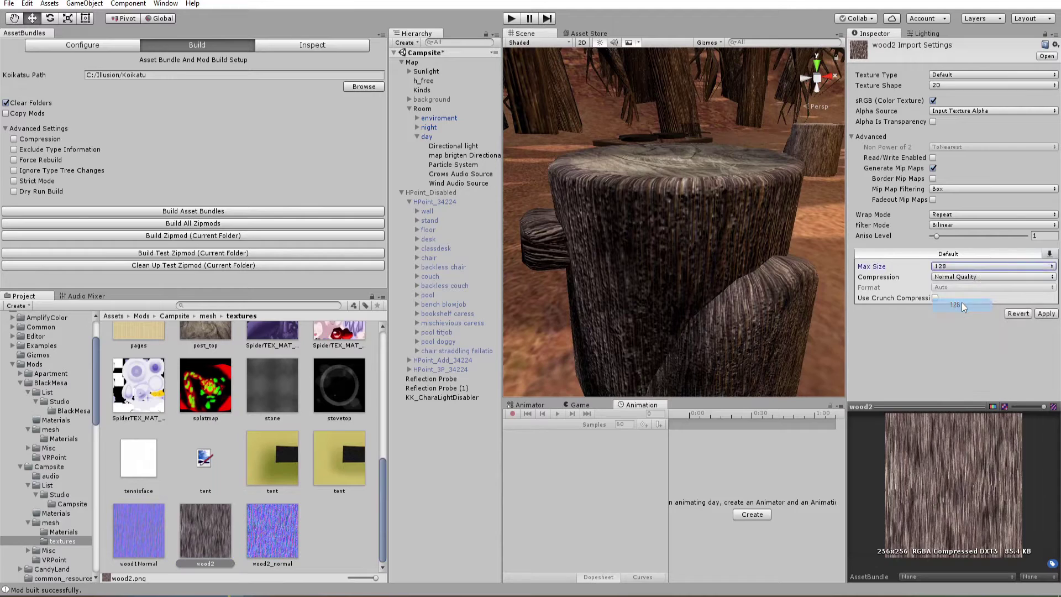
click(1047, 314)
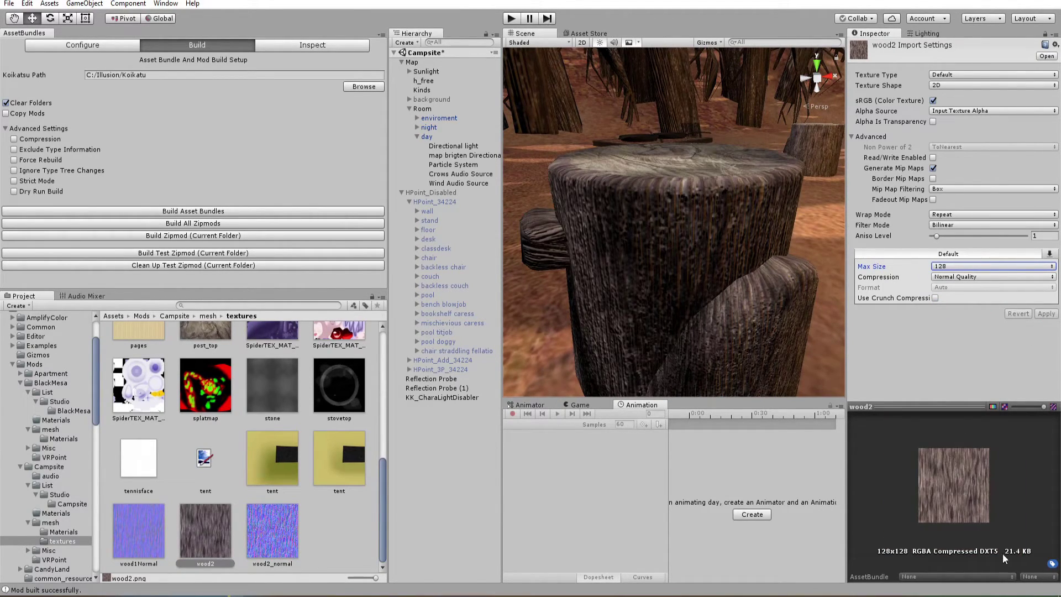
Try a max size of 256 on the wood2 texture and return it to 128.
click(968, 267)
click(964, 319)
click(1047, 314)
click(962, 267)
click(968, 306)
click(1045, 314)
Set the wood2_normal texture's max size to 128 and apply the stovetop texture's import settings.
click(272, 531)
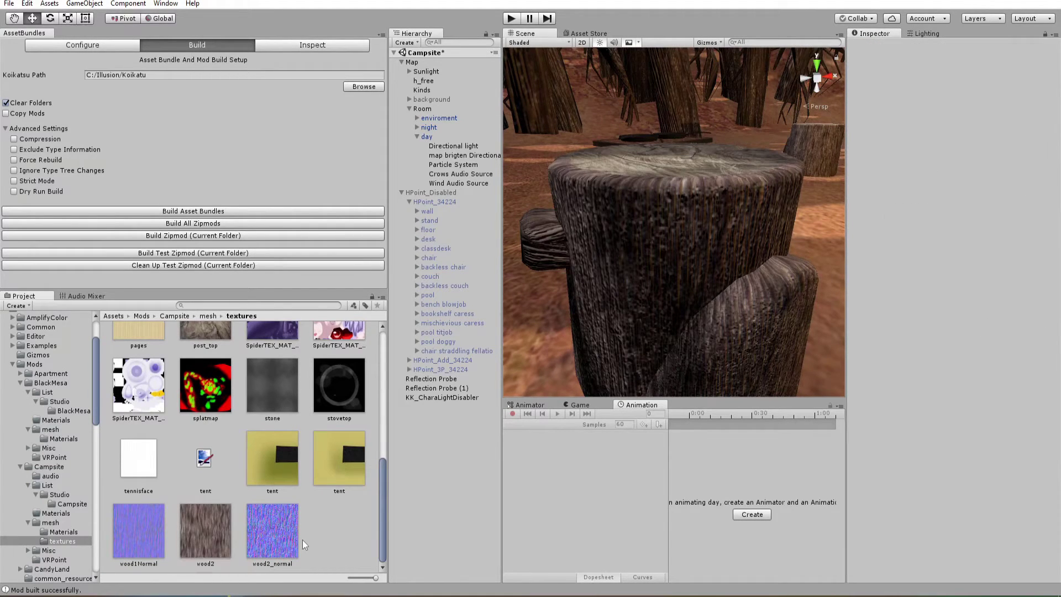
click(956, 304)
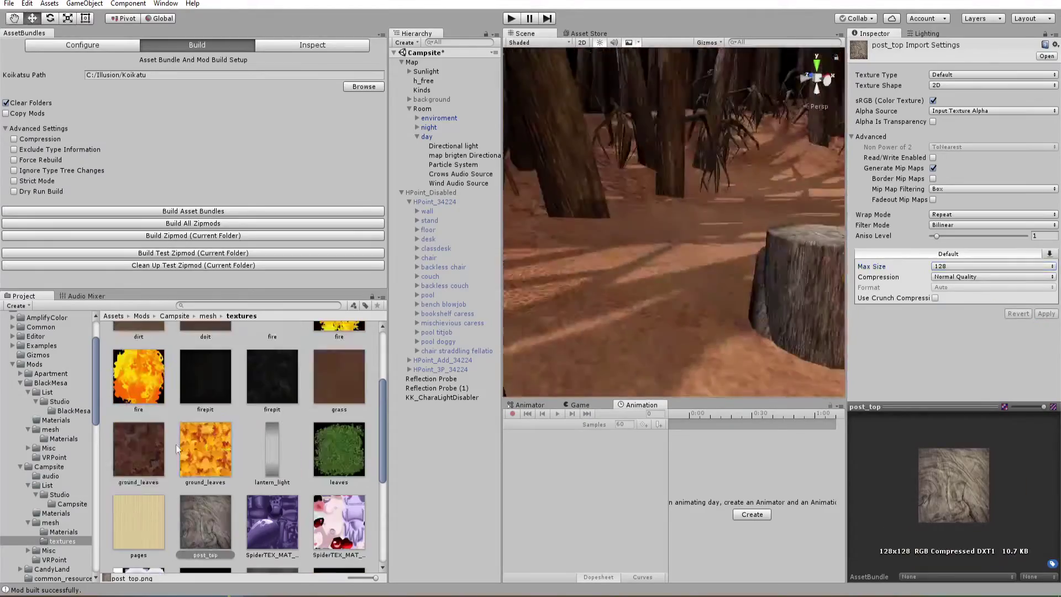
click(138, 449)
right_drag(674, 249, 757, 317)
click(339, 376)
click(1045, 313)
Set the dirt texture's max size to 512 and apply it.
right_drag(690, 249, 777, 243)
scroll(176, 444, up, 3)
click(138, 408)
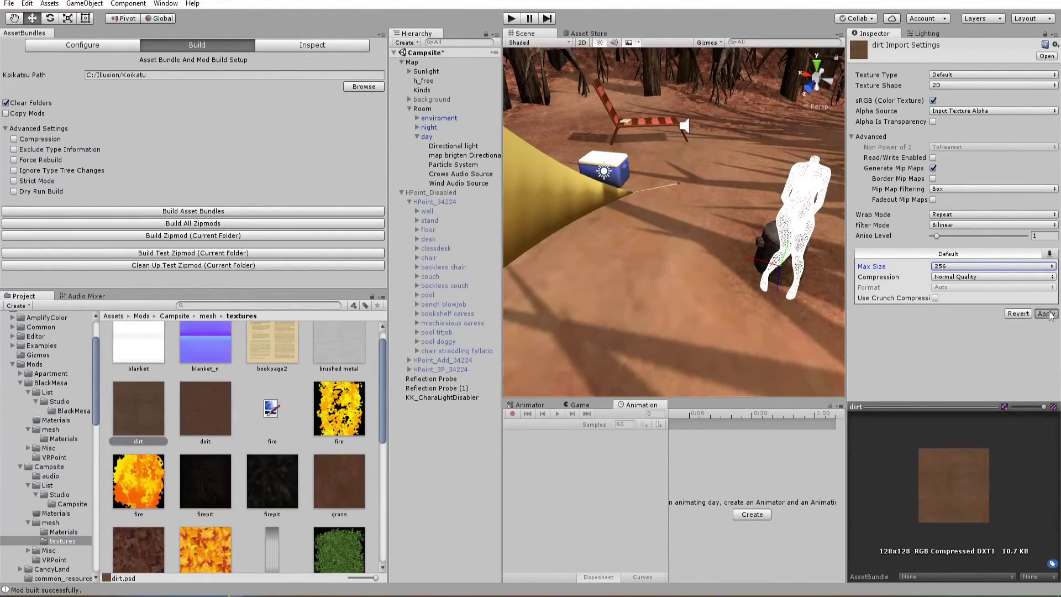
click(1045, 313)
click(971, 265)
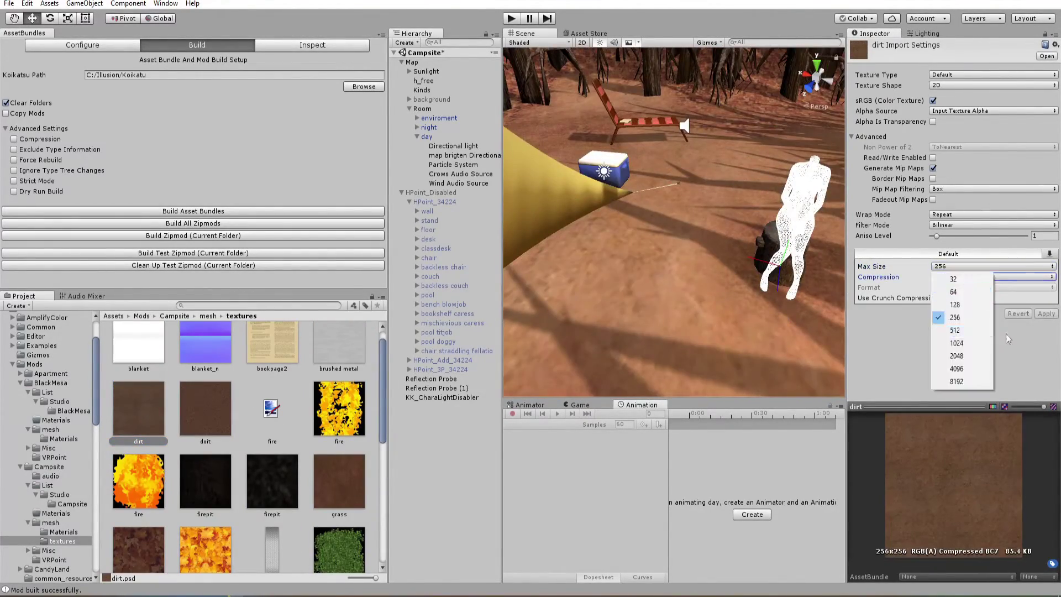
click(970, 332)
click(1045, 313)
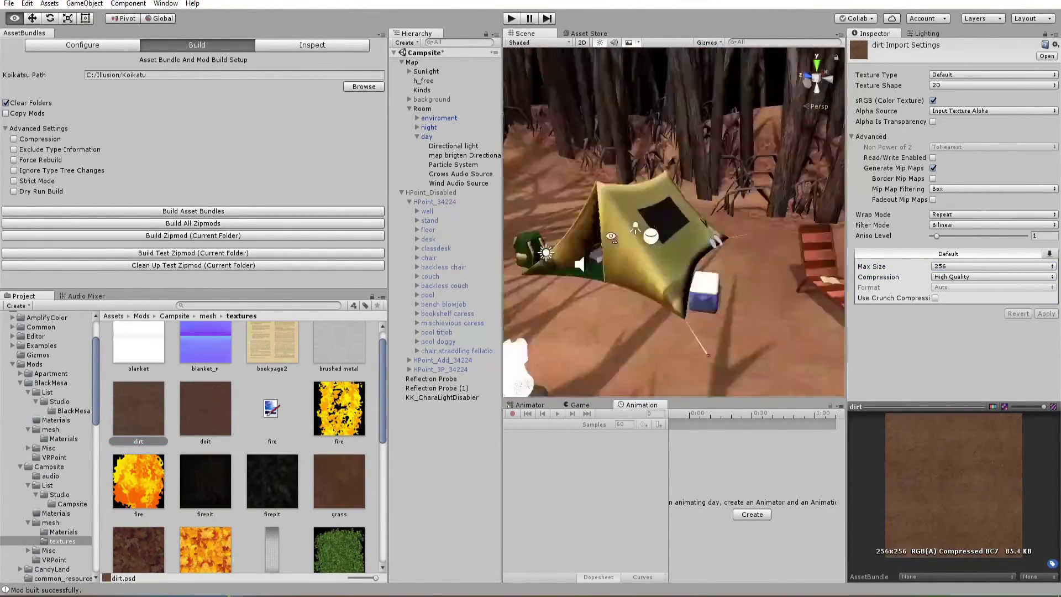
Check the splatmap texture against the terrain and set the pages texture's max size to 64.
scroll(243, 442, down, 4)
click(205, 438)
right_drag(674, 238, 718, 248)
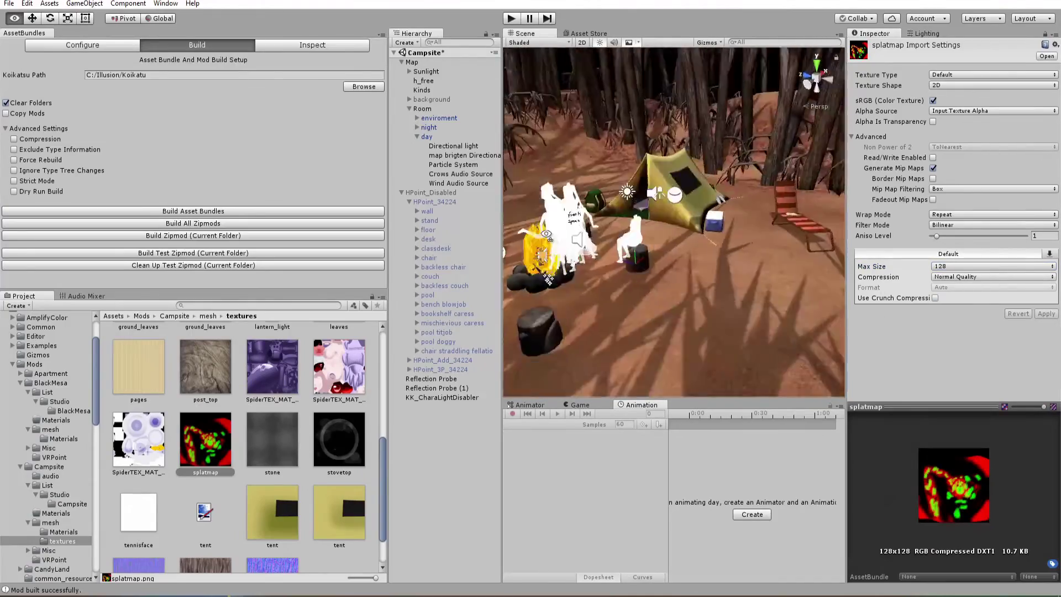
scroll(205, 442, up, 1)
click(139, 401)
click(993, 266)
click(956, 292)
click(1045, 314)
Set the lantern_light texture's max size to 64 and apply it.
click(271, 434)
click(993, 266)
click(961, 310)
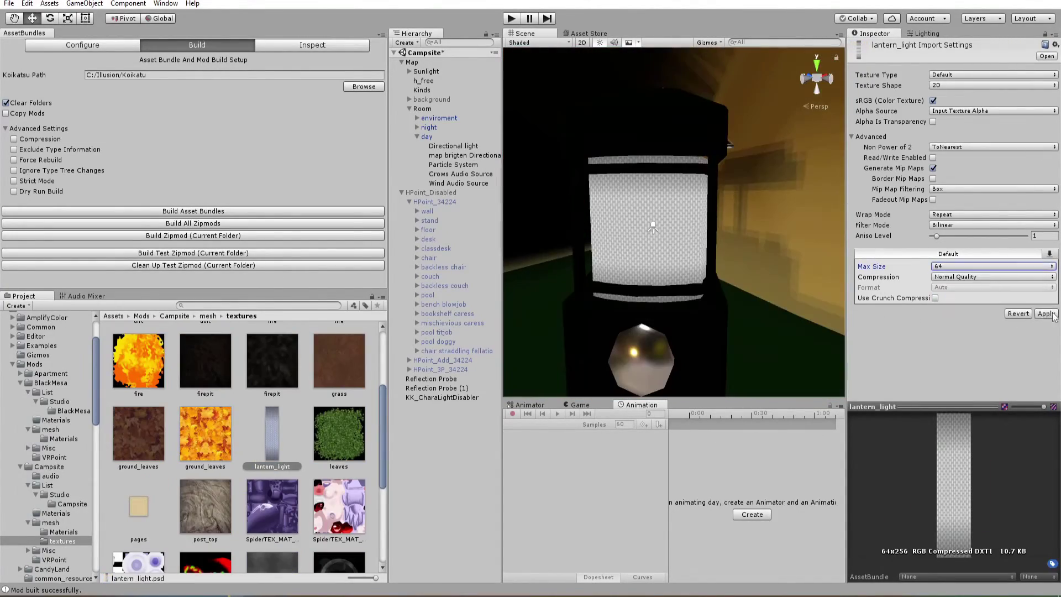
click(1046, 313)
click(758, 308)
Set the max size of both the blanket and blanket_n textures to 128 and apply the changes.
click(139, 355)
click(992, 267)
click(962, 305)
click(1048, 316)
click(205, 355)
click(993, 267)
click(962, 305)
click(1046, 313)
Set the bookpage2 texture's max size to 64.
click(272, 355)
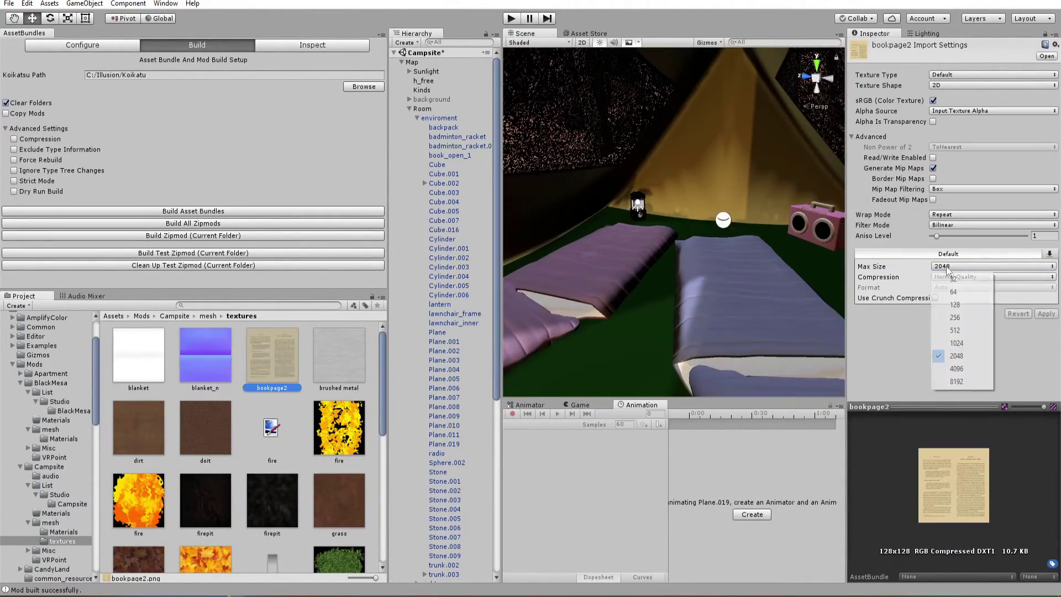
click(993, 266)
click(962, 292)
Select the yellow fire texture and run the scene briefly in Play mode to check the campfire.
click(339, 428)
click(511, 18)
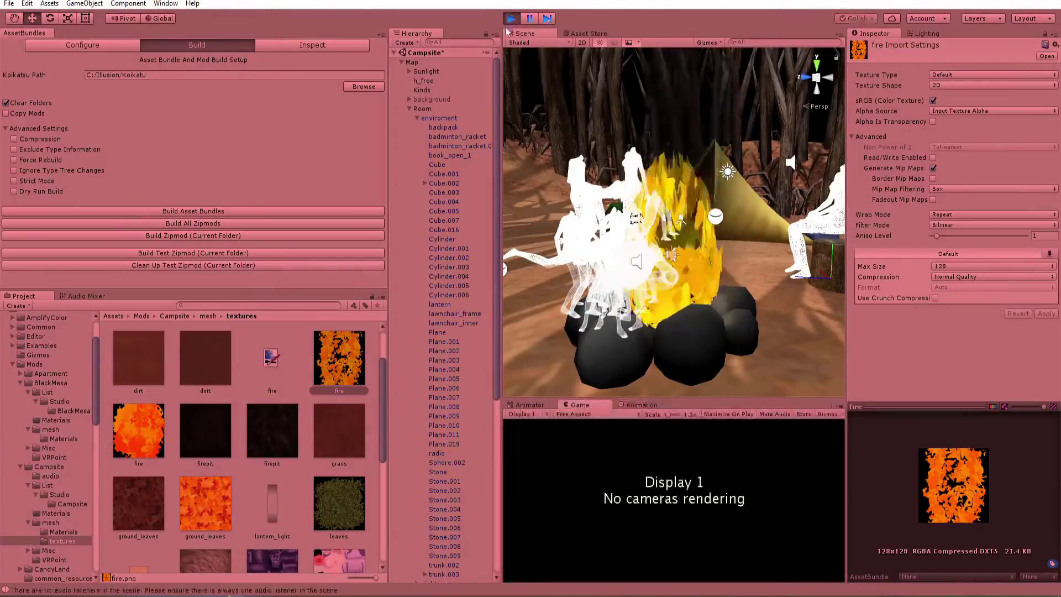
click(511, 18)
Set the second firepit texture's max size to 64 and apply it.
click(271, 395)
click(992, 266)
click(953, 292)
click(1045, 313)
Set the second tent texture's max size to 256 and apply it.
click(417, 118)
click(429, 128)
scroll(272, 470, down, 5)
click(138, 458)
click(339, 459)
click(660, 241)
click(339, 458)
click(993, 266)
click(945, 319)
click(1046, 313)
Raise the tent material's Alpha Cutoff to 0.932.
scroll(690, 221, up, 5)
click(63, 531)
click(205, 531)
drag(986, 108, 1022, 109)
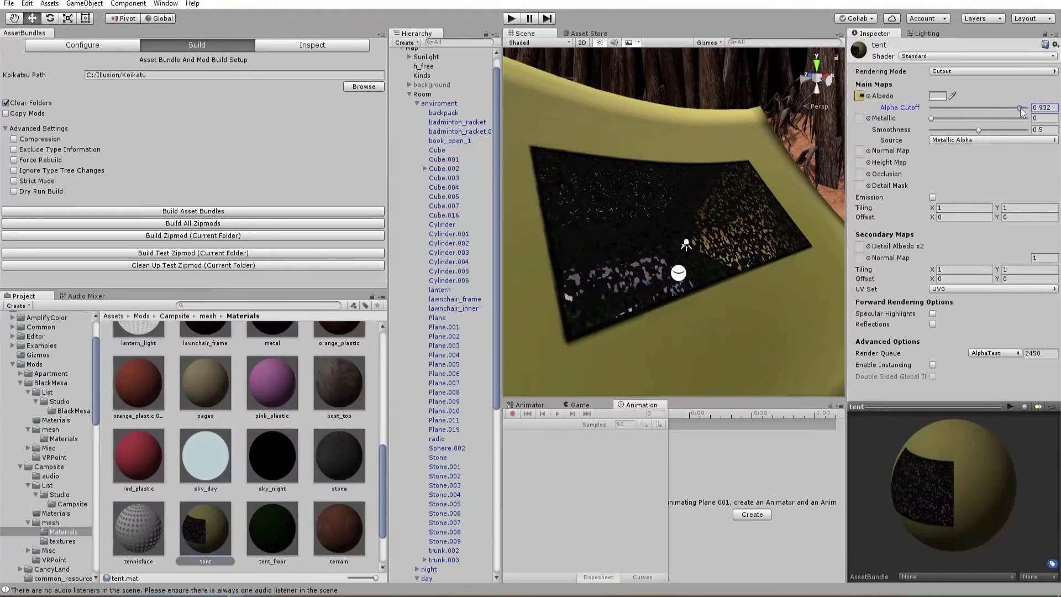
Return to the textures folder, set the stone texture's max size to 64 and apply it.
click(62, 541)
click(272, 442)
click(957, 266)
click(953, 292)
click(1046, 314)
Inspect the shuttlecock beside the rackets and look through the textures folder for remaining textures to reduce.
scroll(690, 221, down, 5)
scroll(663, 232, up, 5)
click(656, 258)
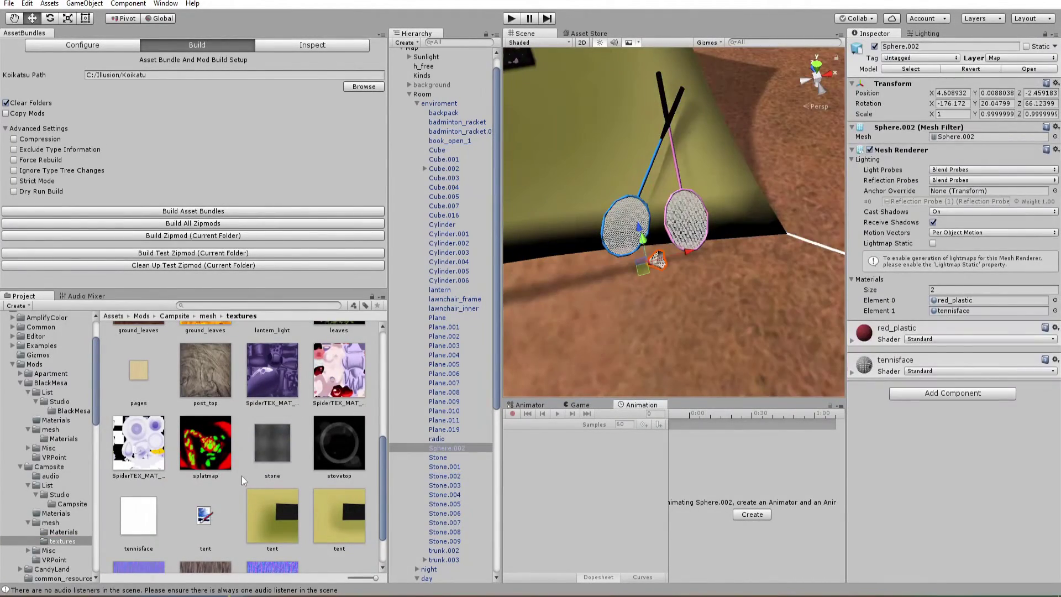
click(241, 475)
scroll(256, 450, down, 3)
scroll(284, 431, up, 3)
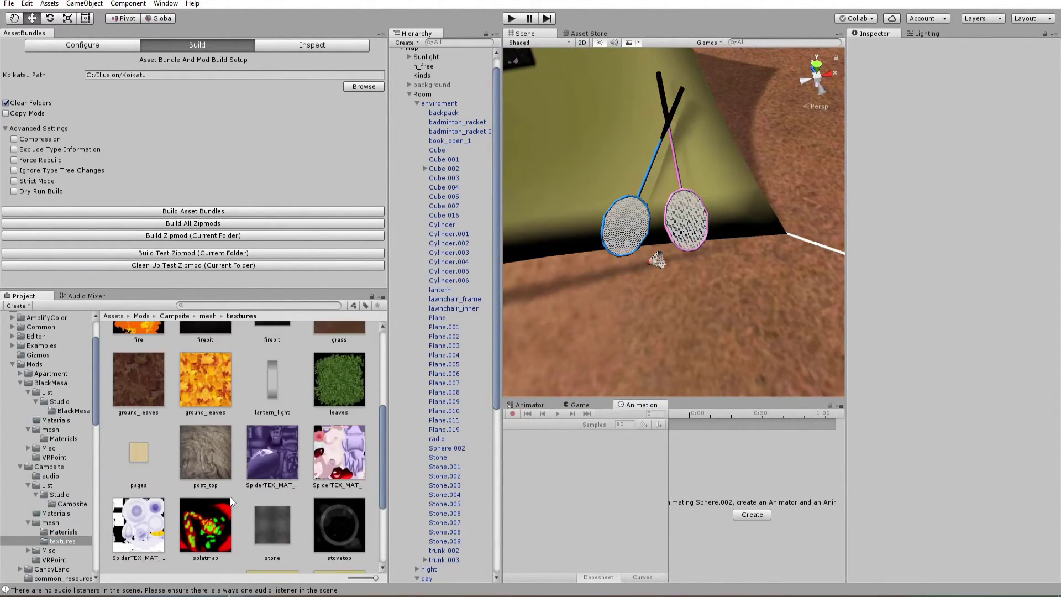
scroll(221, 506, up, 5)
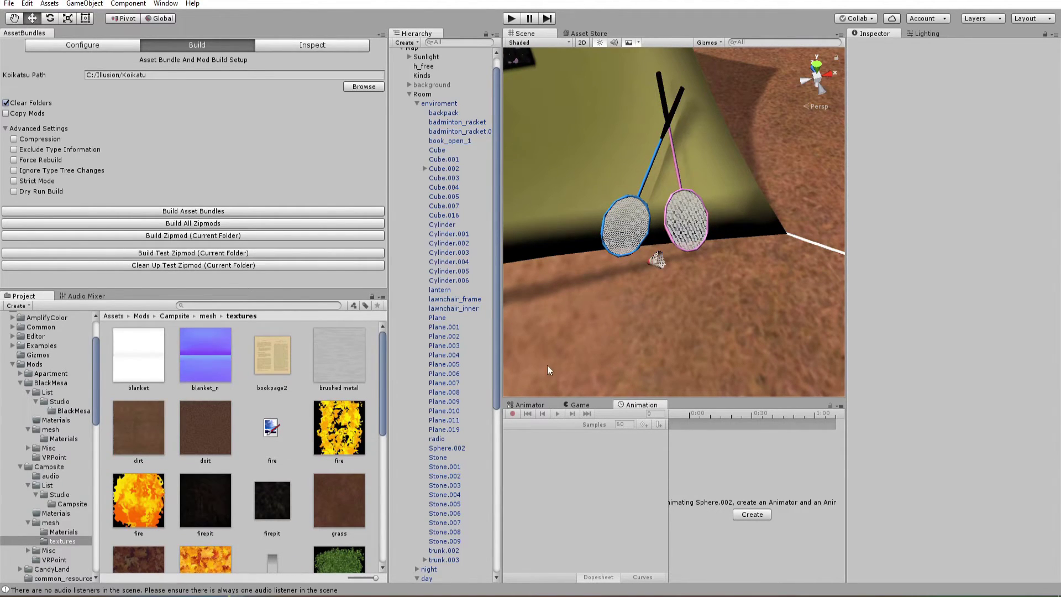
scroll(597, 227, down, 10)
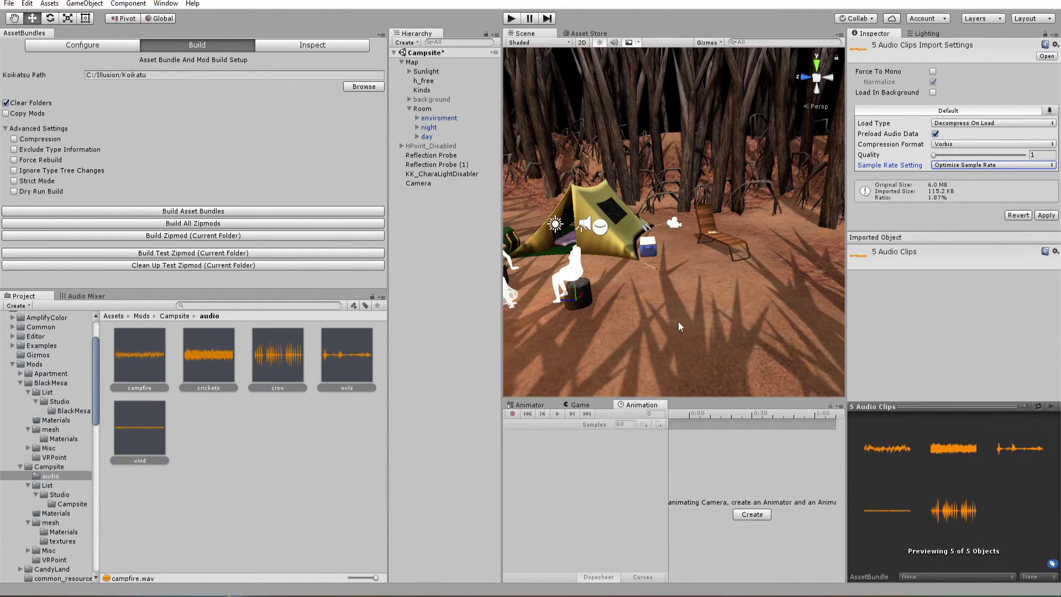
Override the sample rate of all five Campsite audio clips with 11,025 Hz and apply it.
click(958, 168)
click(961, 204)
click(961, 176)
click(962, 202)
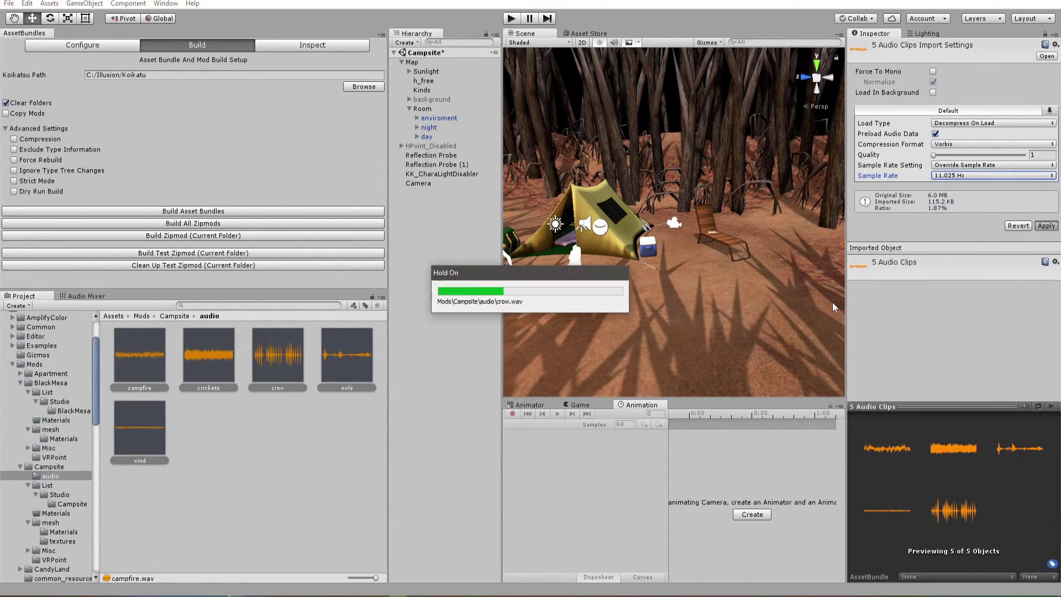
Preview the campfire, crickets, crow and owls audio clips one by one to judge their sound quality.
click(139, 368)
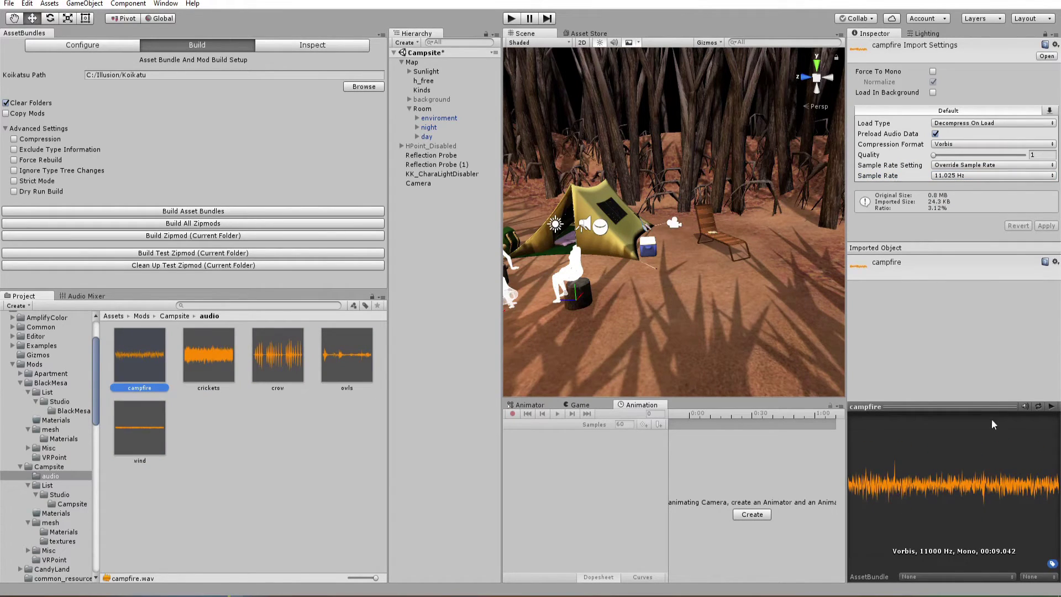
click(1051, 406)
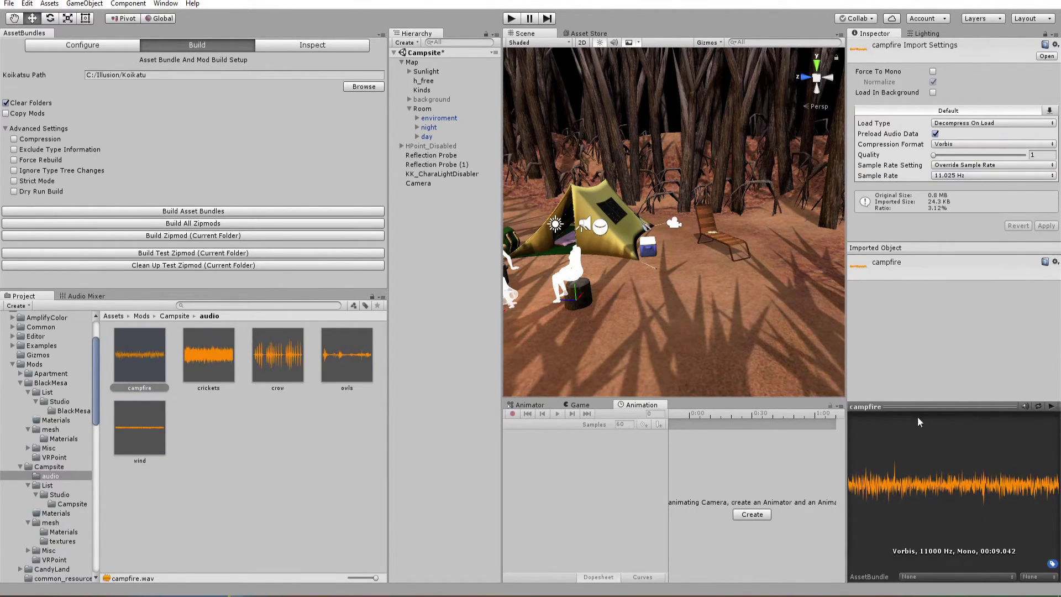
click(218, 377)
click(1052, 406)
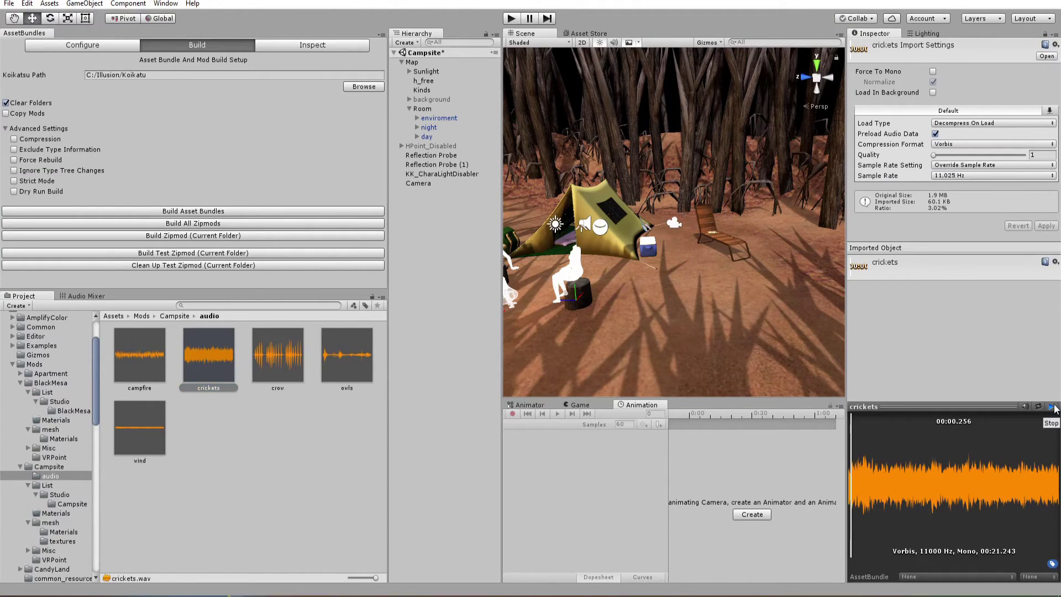
click(1052, 407)
click(278, 355)
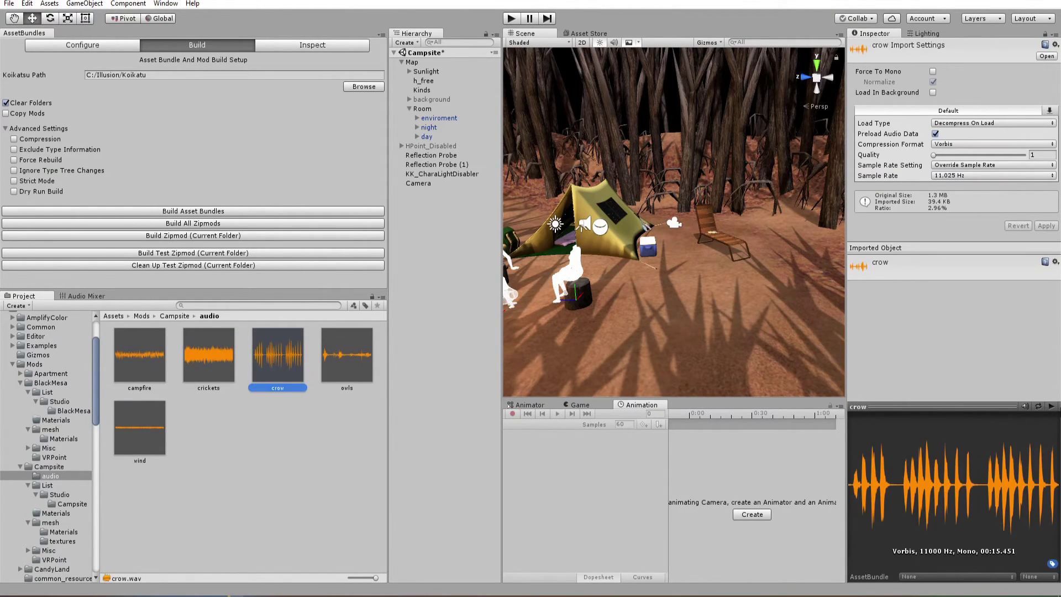
click(1052, 408)
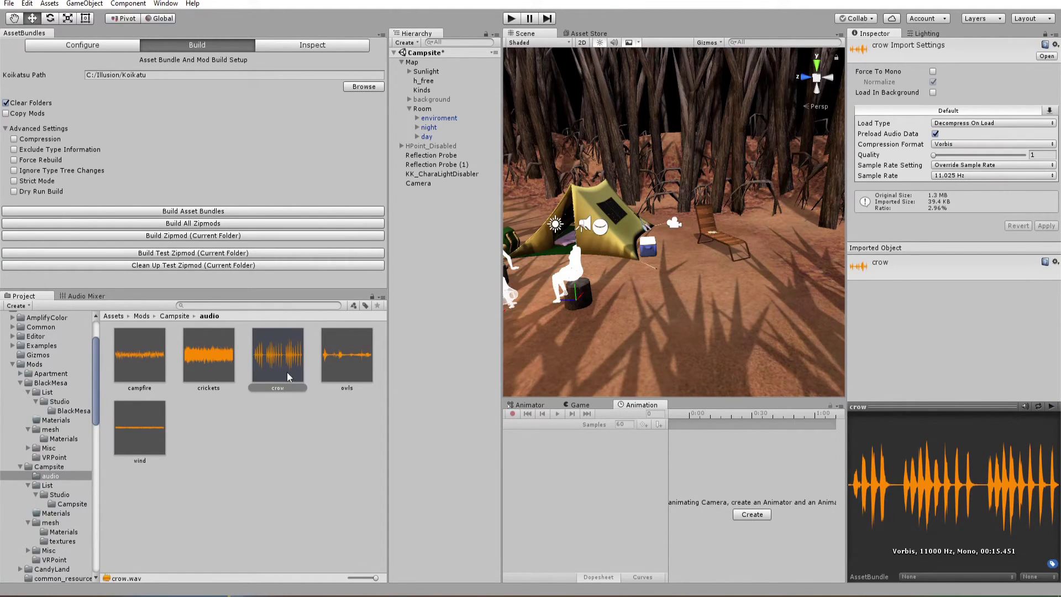
click(336, 373)
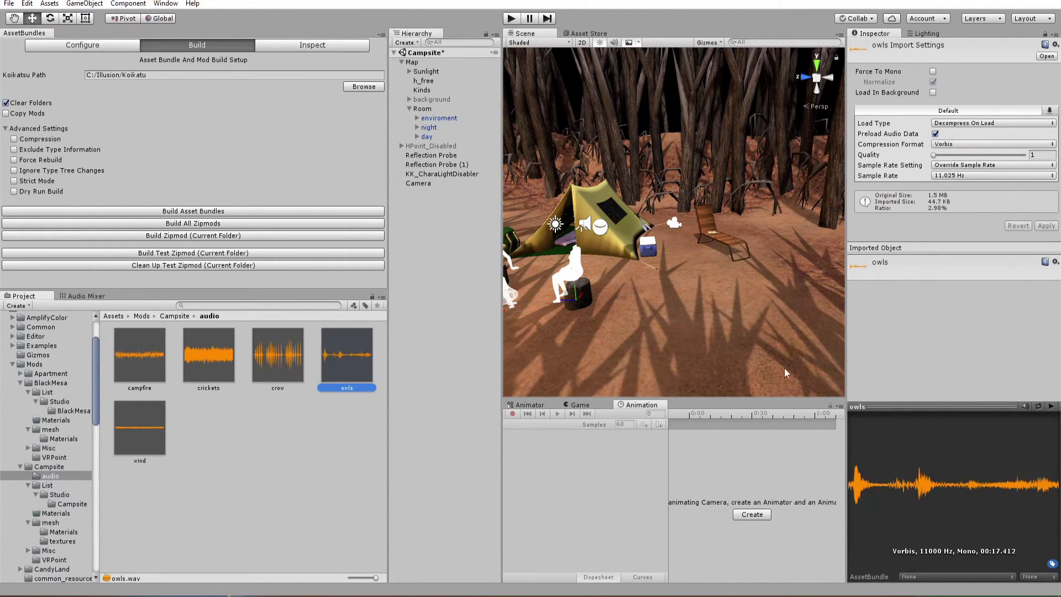
click(1051, 408)
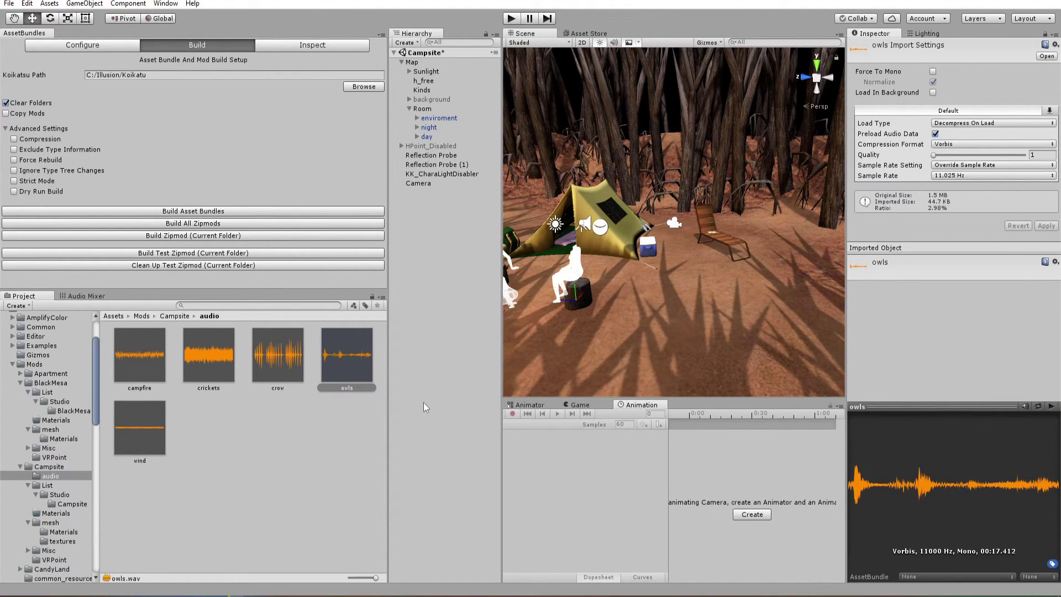
Preview the wind audio clip to judge its sound quality.
click(220, 359)
ctrl+click(142, 372)
ctrl+click(153, 413)
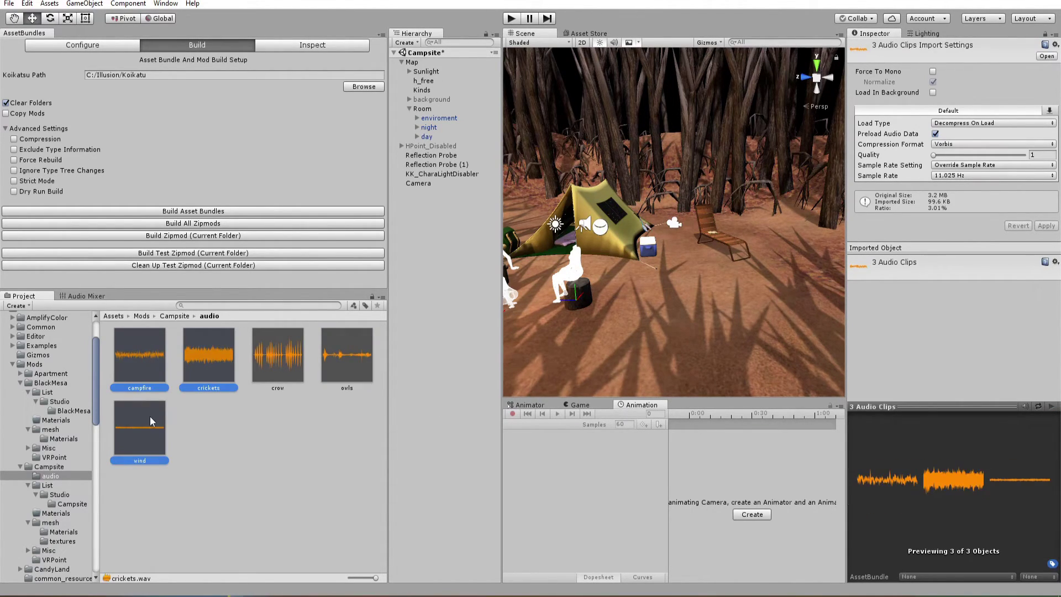
click(151, 419)
click(1051, 406)
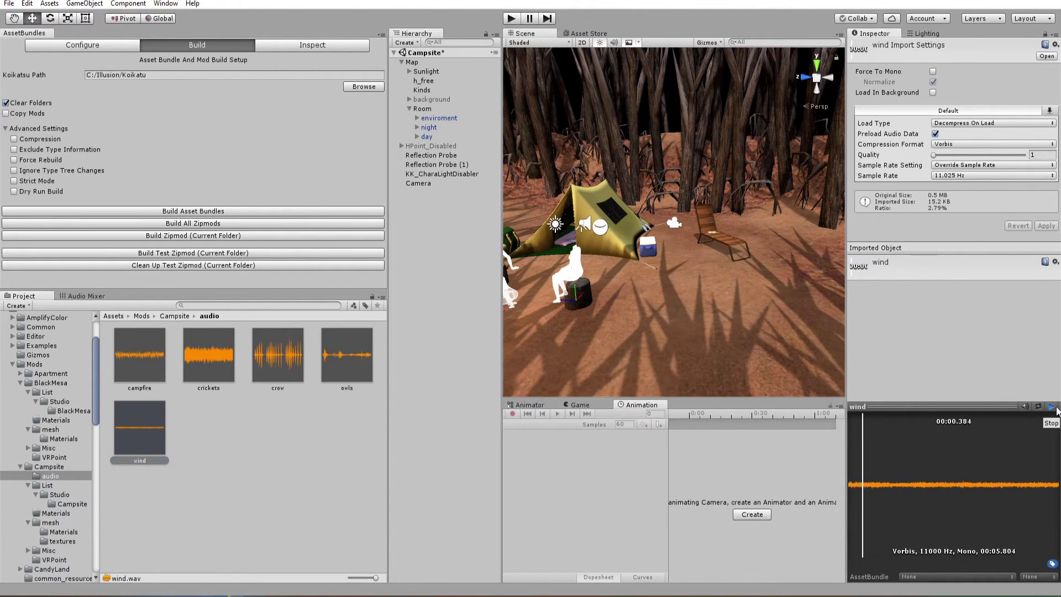
click(1054, 407)
Set the sample rate of the campfire, crickets and wind clips to 22,050 Hz and preview the campfire clip.
ctrl+click(205, 381)
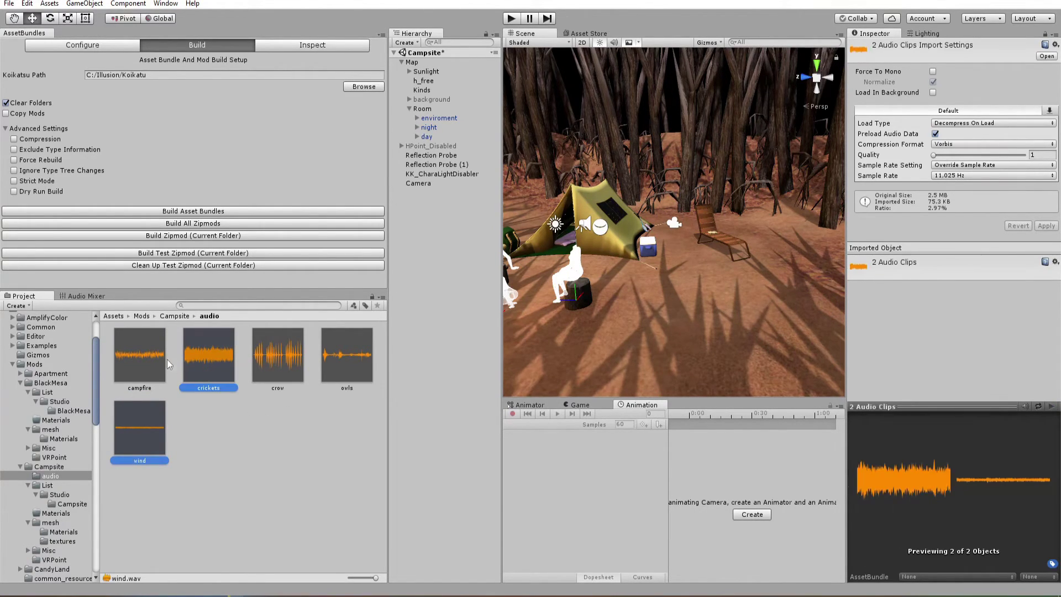
ctrl+click(139, 365)
click(959, 176)
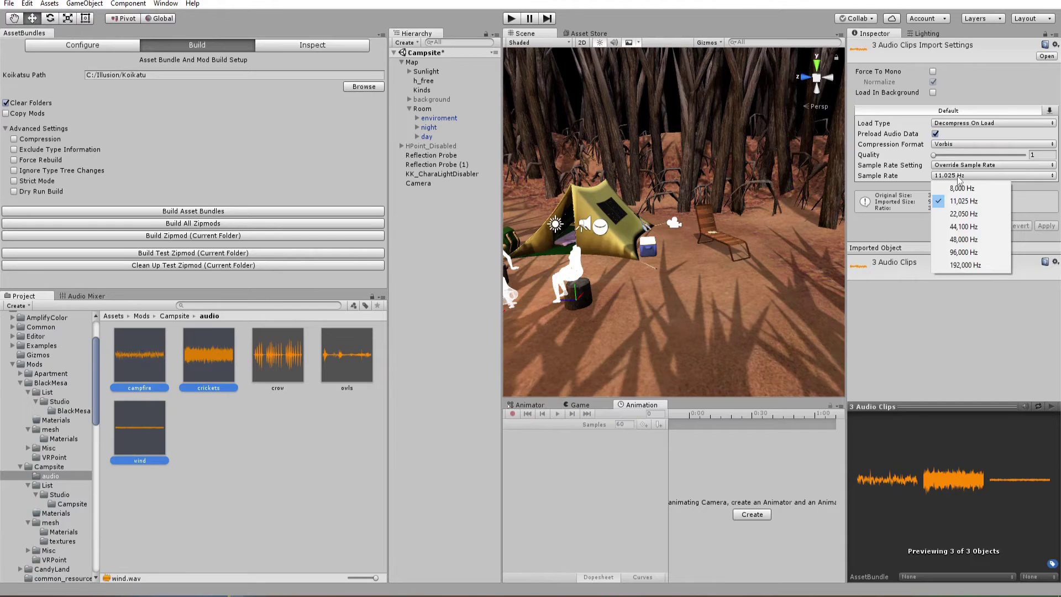
click(964, 213)
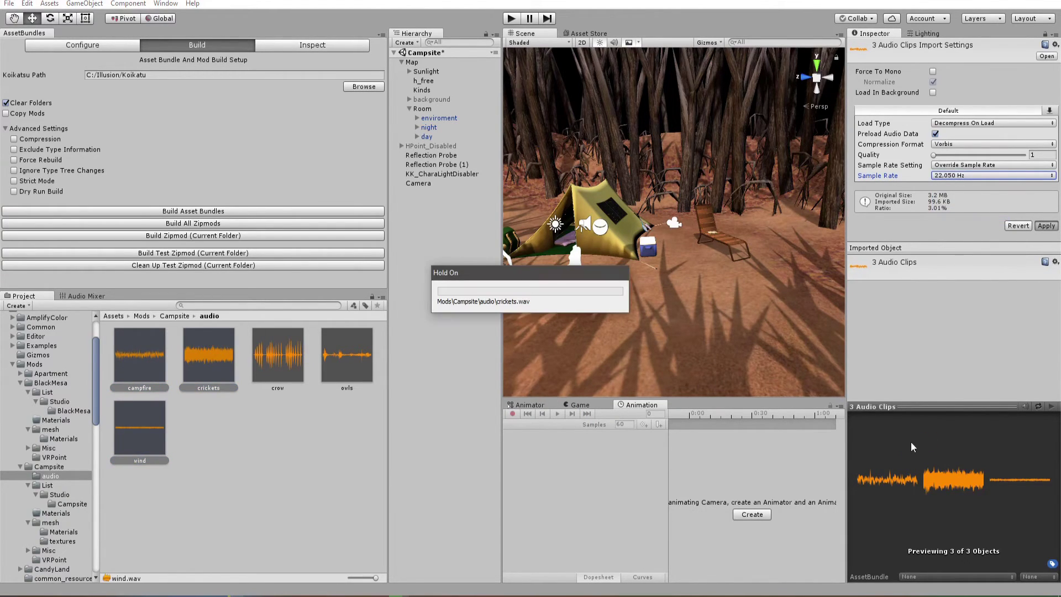
click(156, 365)
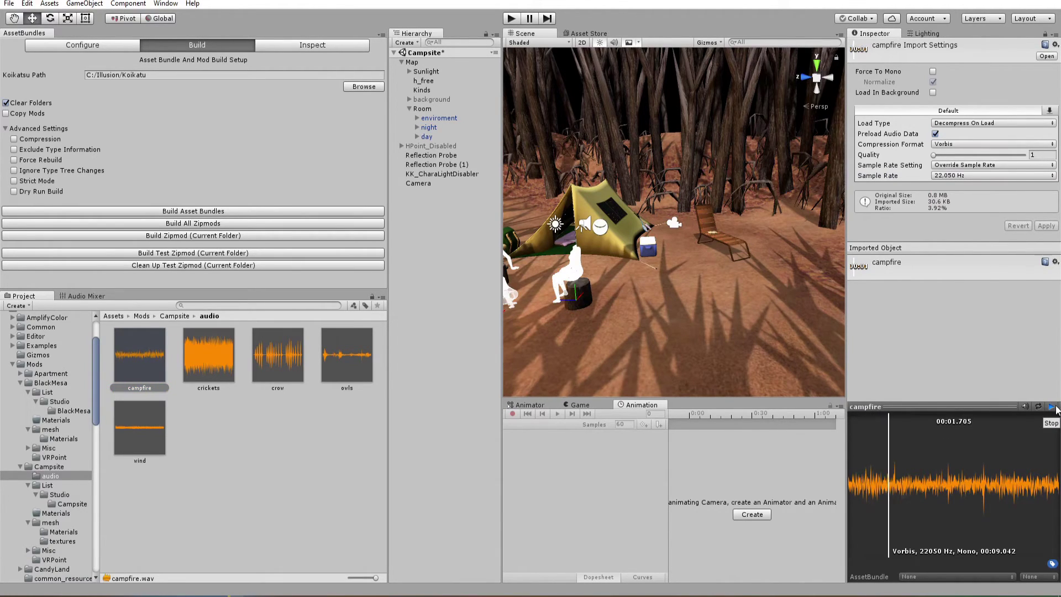
Preview the crickets and wind audio clips to judge their sound quality at 22,050 Hz.
click(195, 360)
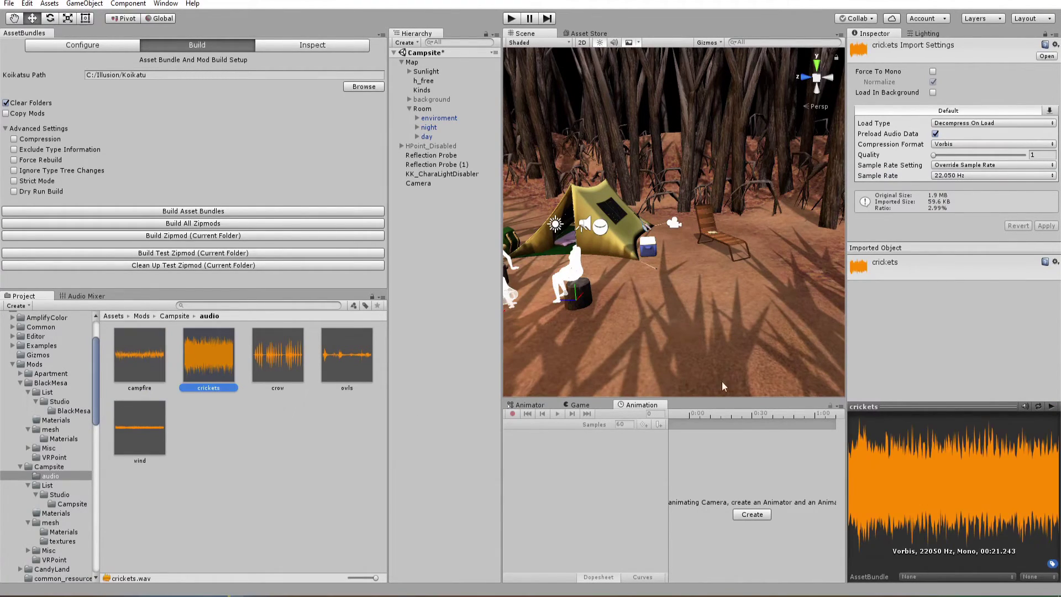
click(1051, 406)
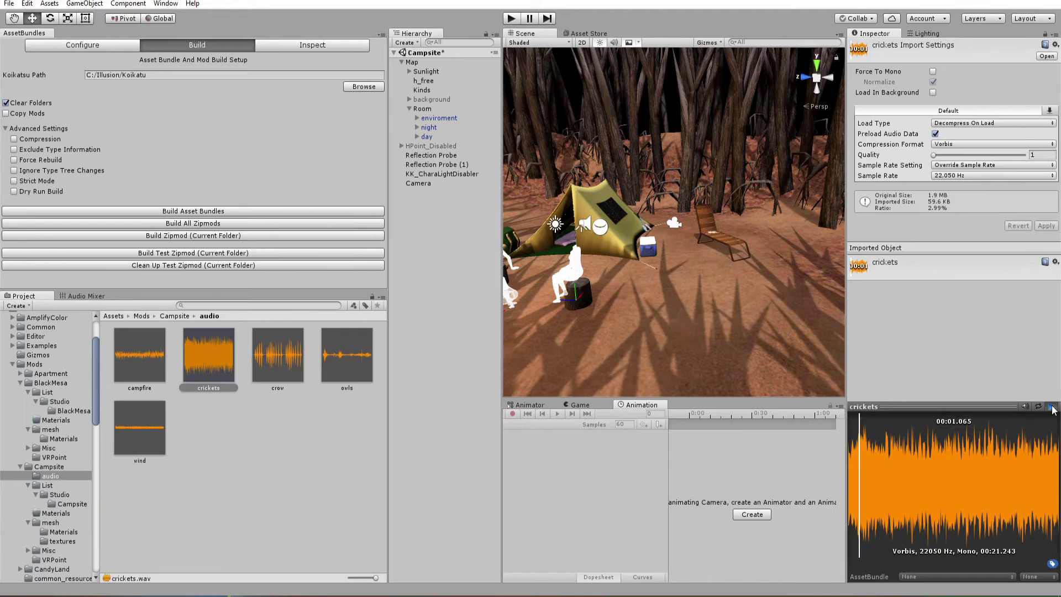
click(134, 411)
click(1050, 406)
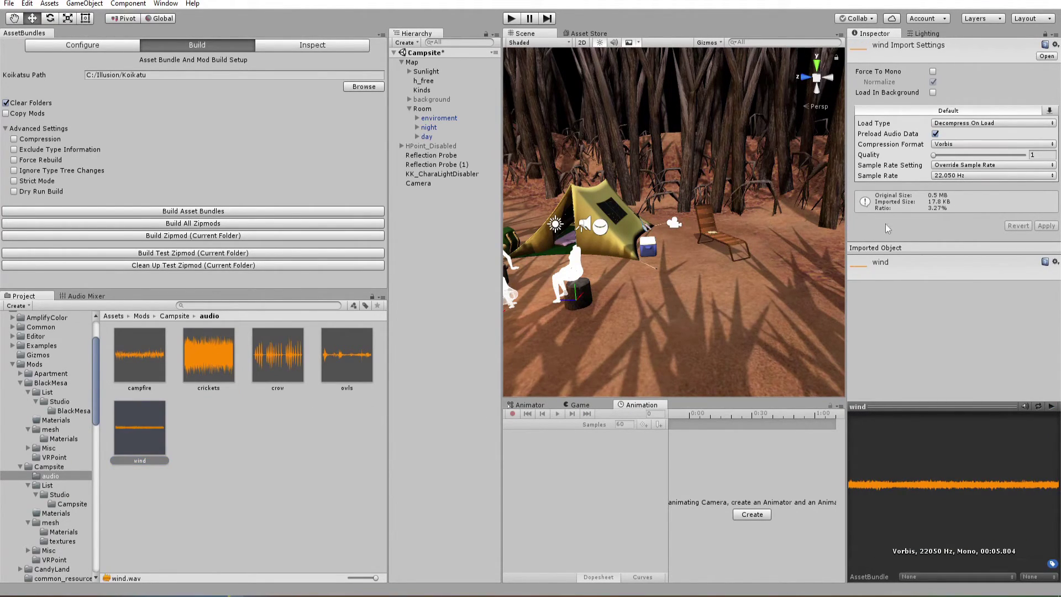
Set the wind clip's sample rate to 44,100 Hz, preview it, and replay the campfire clip.
click(987, 175)
click(989, 217)
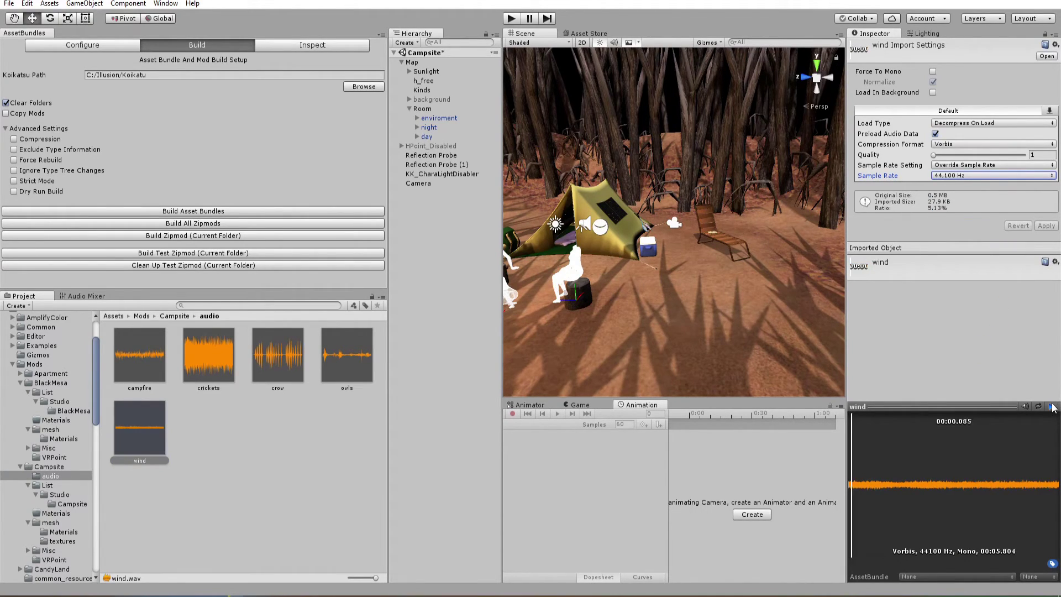
click(139, 355)
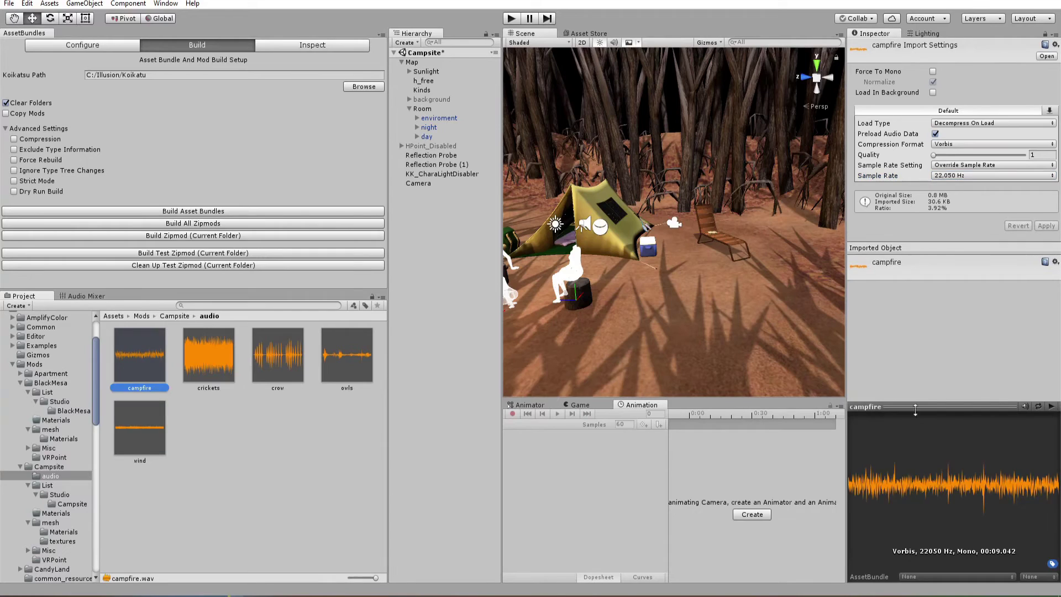
click(1053, 407)
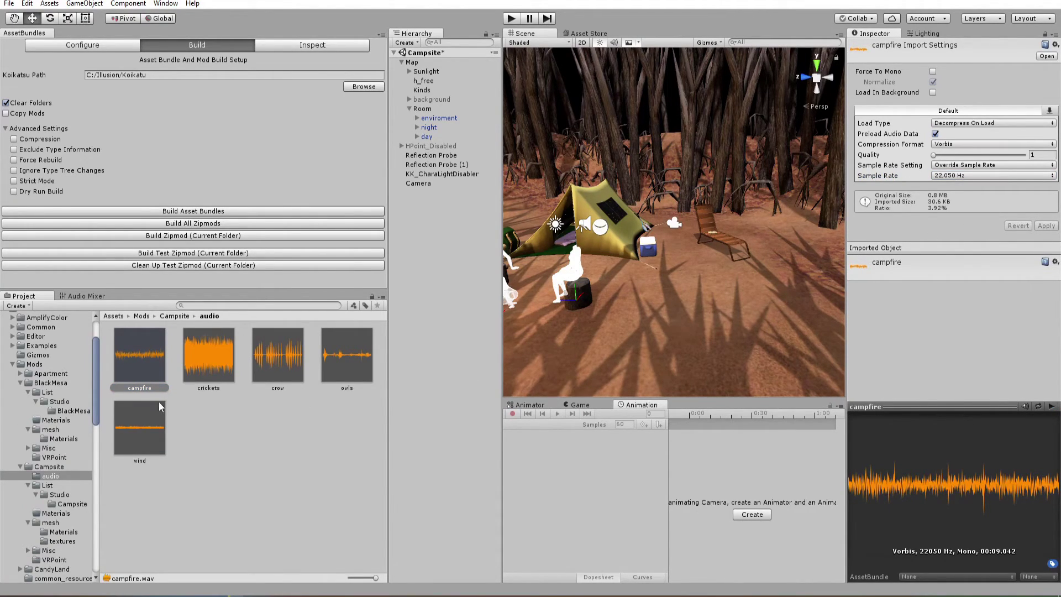
shift+click(154, 426)
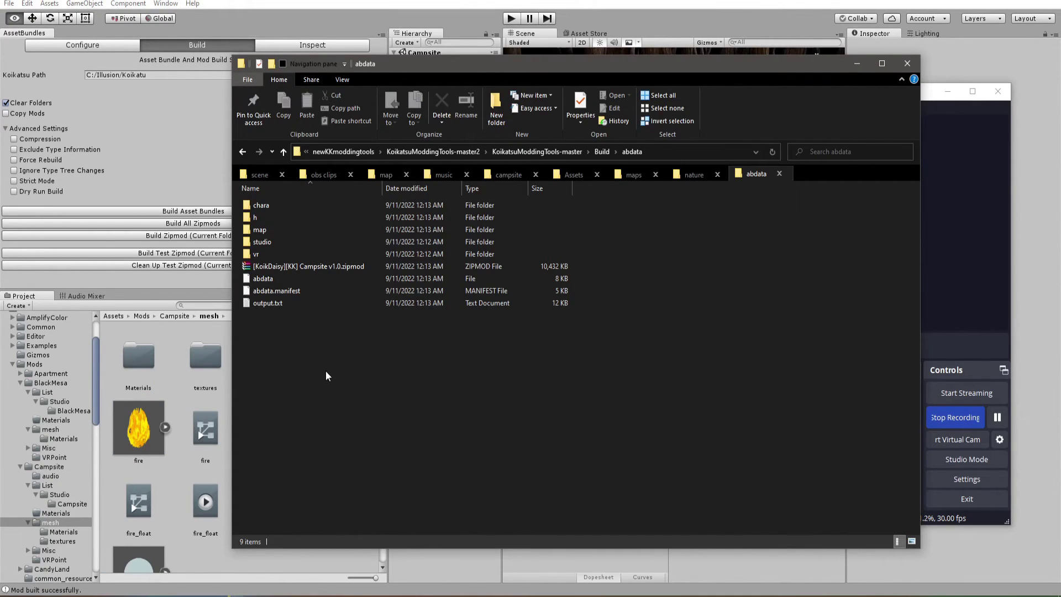
Check the file size of the rebuilt Campsite v1.0 zipmod in the abdata build folder.
click(284, 270)
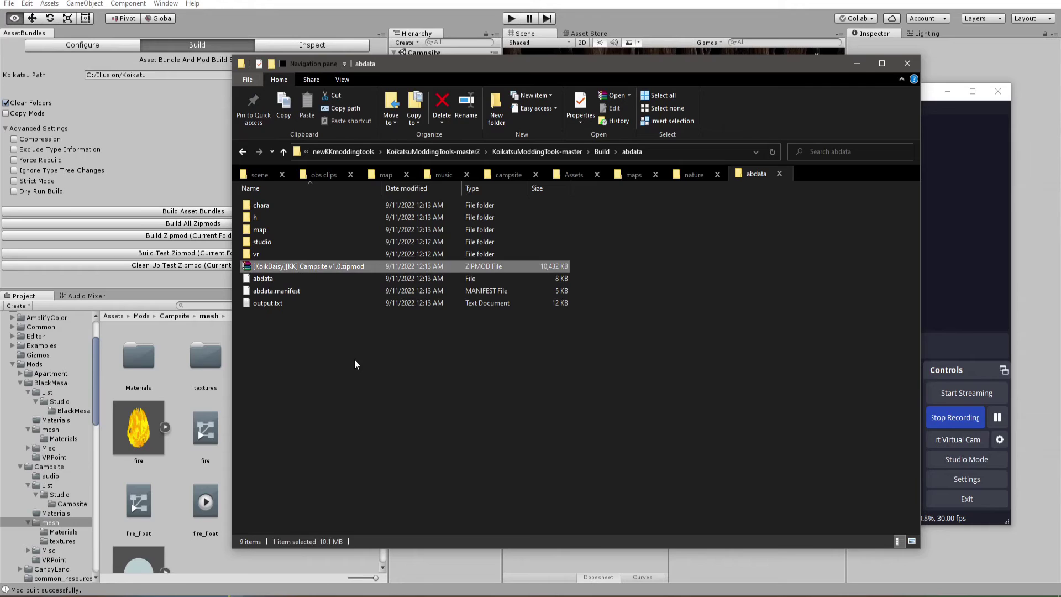
drag(383, 57, 415, 59)
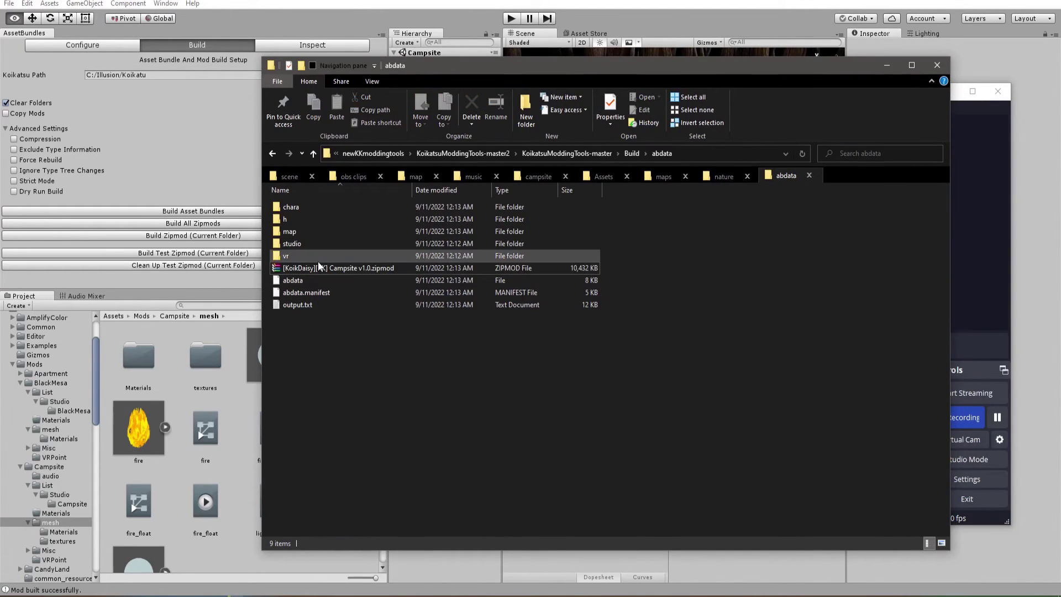
click(379, 360)
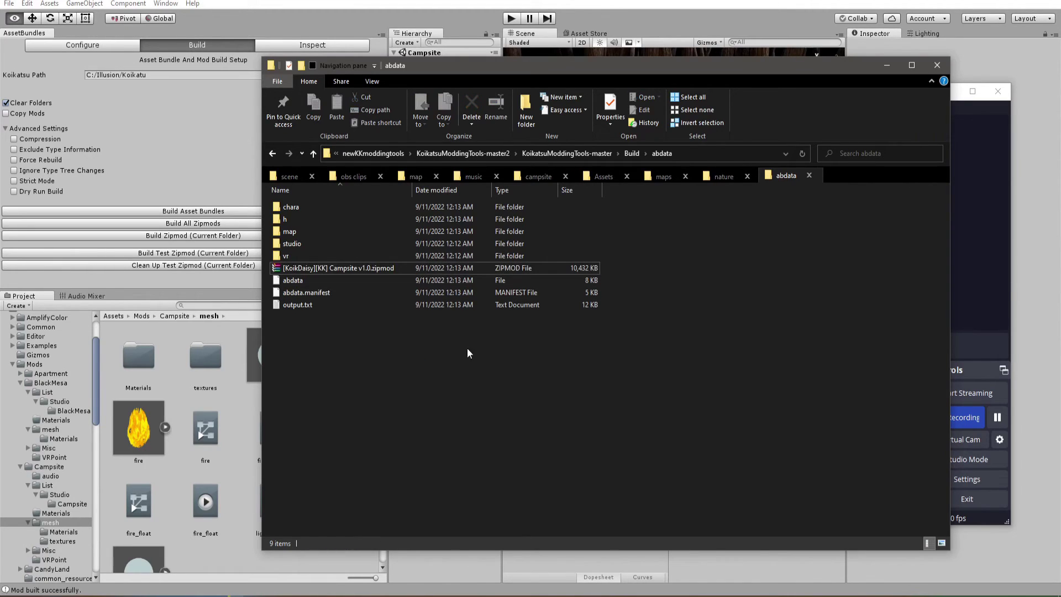
click(577, 275)
click(674, 296)
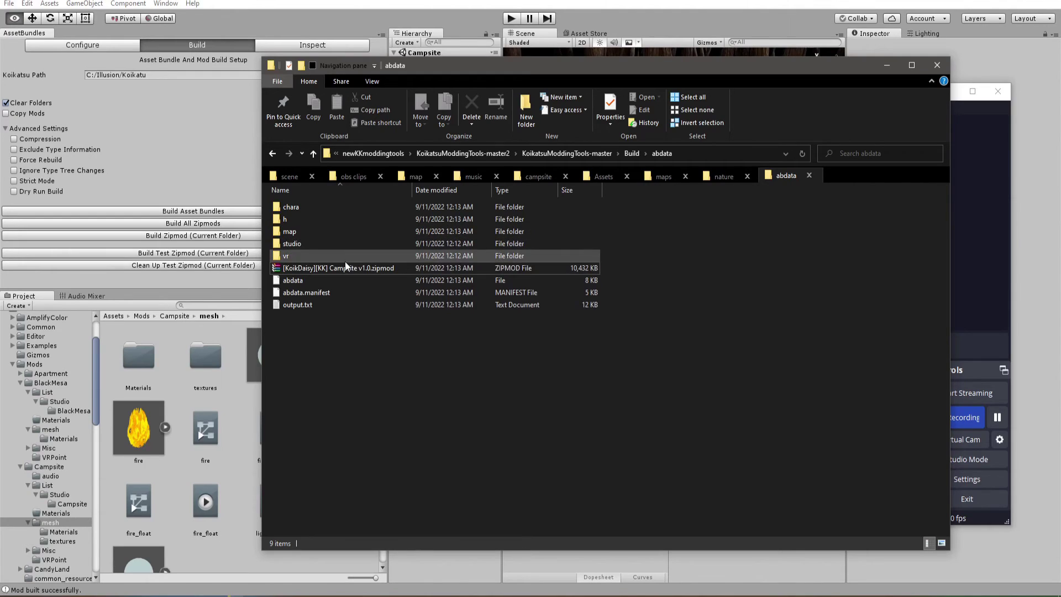
Move the Campsite v1.0 zipmod from the abdata build folder into the maps folder.
drag(339, 269, 668, 175)
click(554, 217)
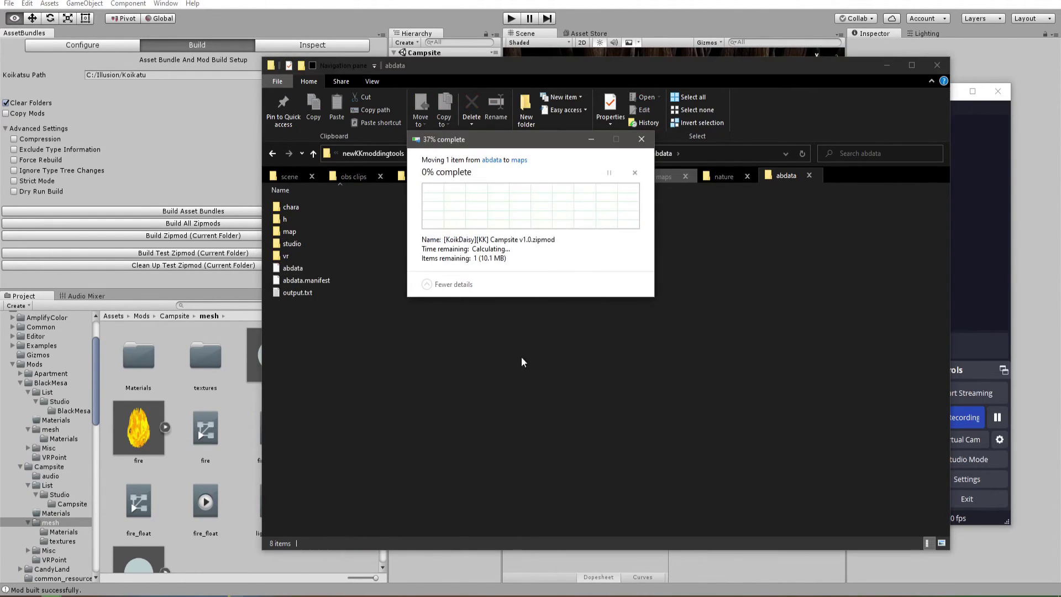
drag(370, 338, 391, 351)
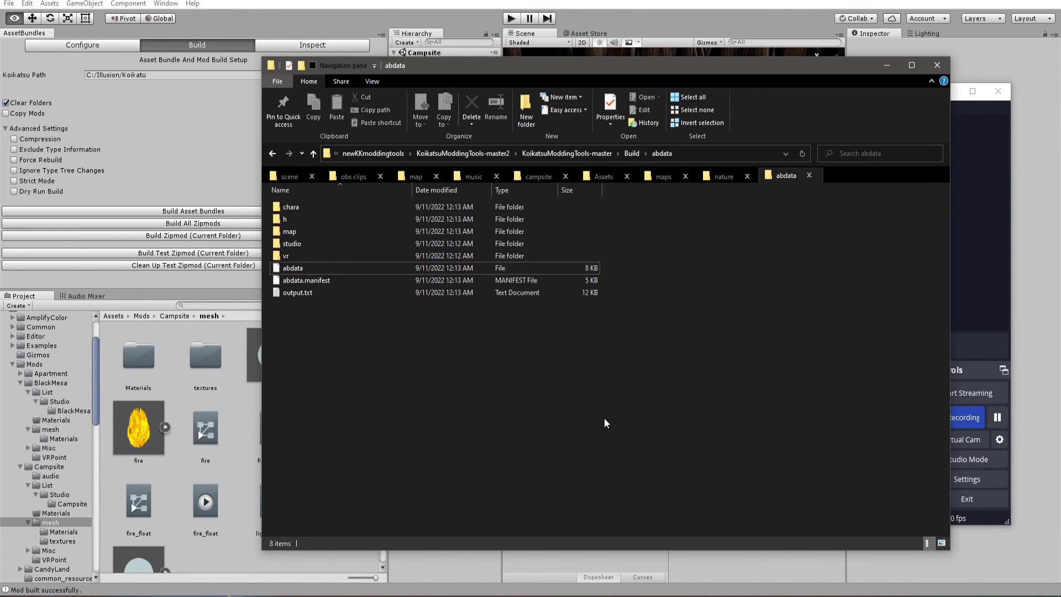
Switch to Unity and examine the campsite scene around the tent and trees in its day lighting.
key(alt+Tab)
key(s)
right_drag(671, 229, 712, 231)
click(708, 42)
right_drag(663, 227, 864, 228)
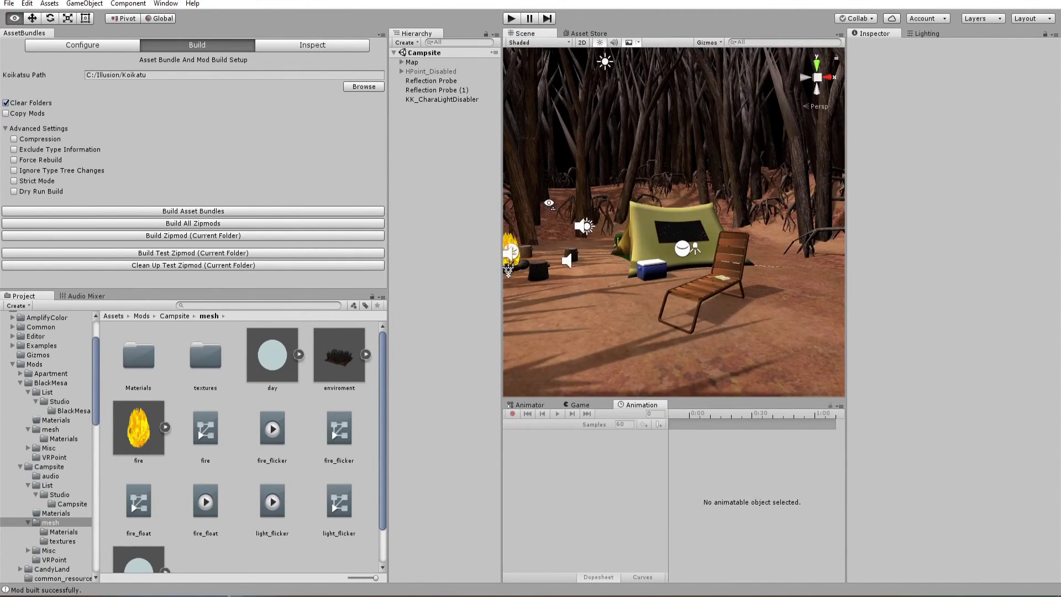
key(w)
right_drag(708, 223, 946, 238)
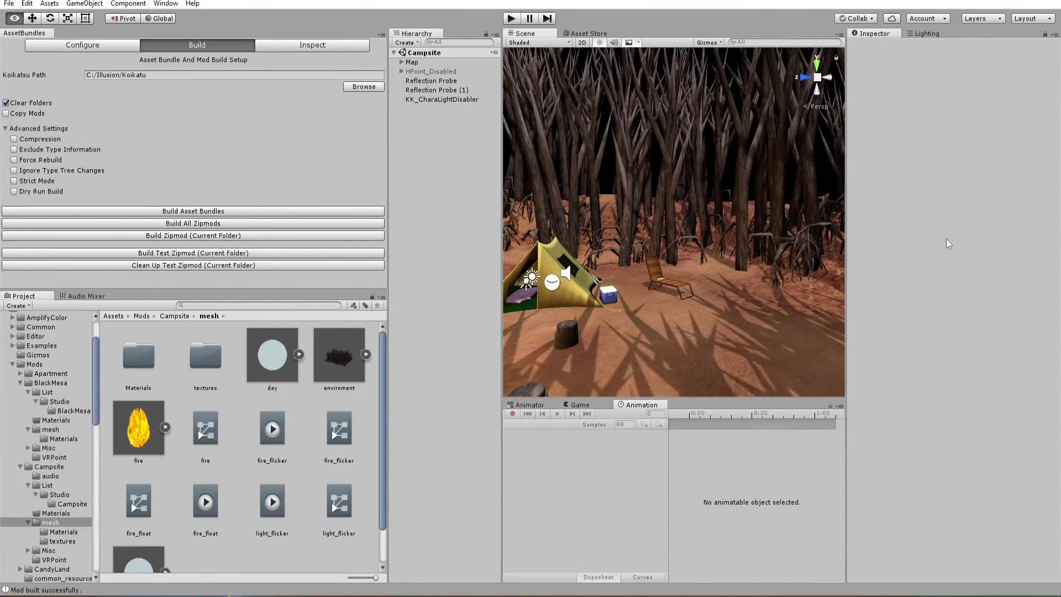
Deactivate the day object inside the Map's Room group and look over the night lighting around the campfire and tent.
click(410, 63)
click(401, 62)
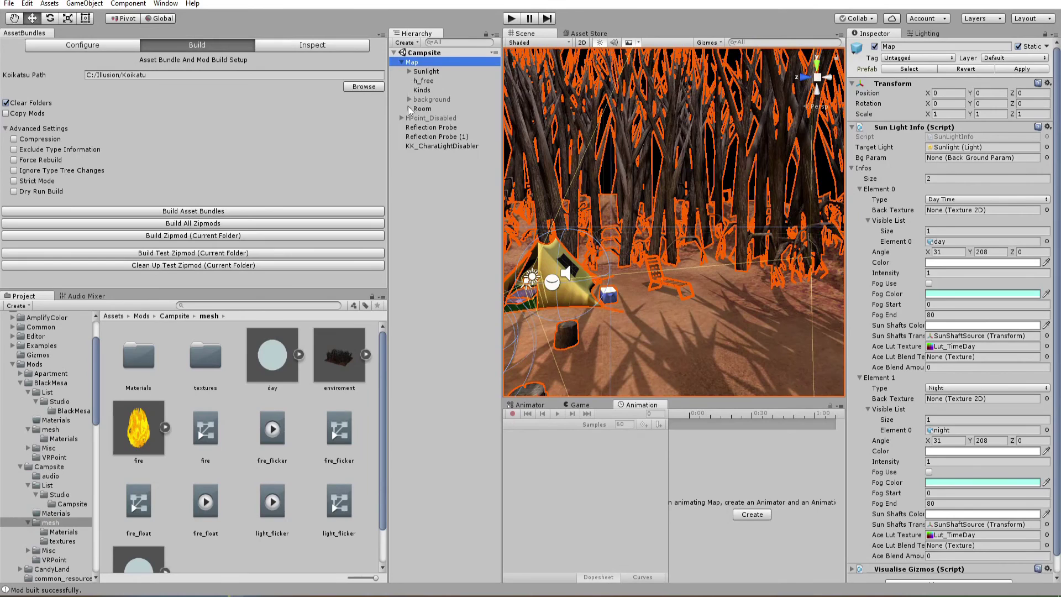
click(410, 109)
click(417, 136)
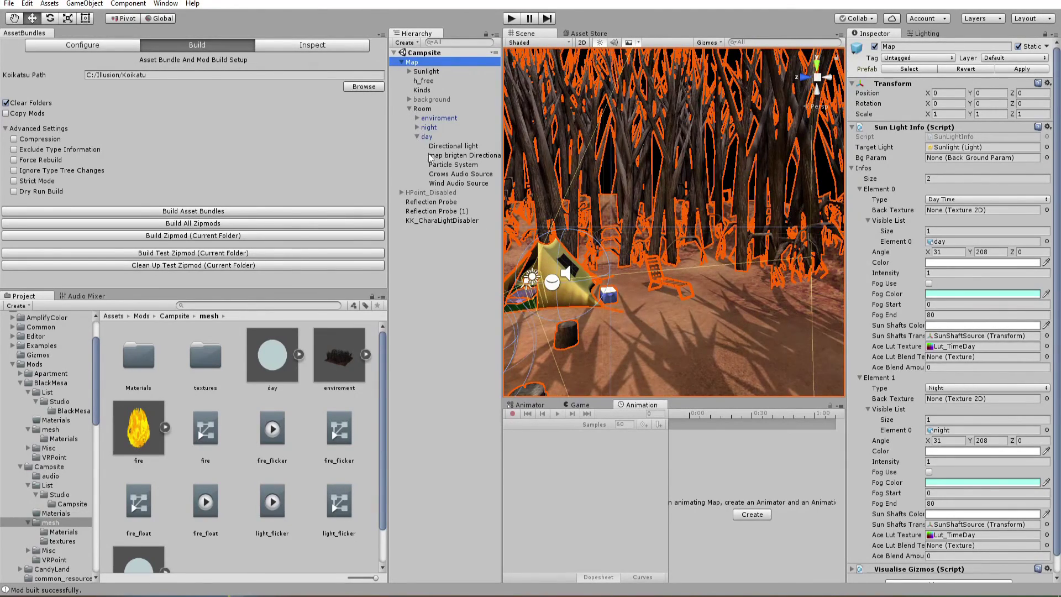
click(426, 137)
click(874, 46)
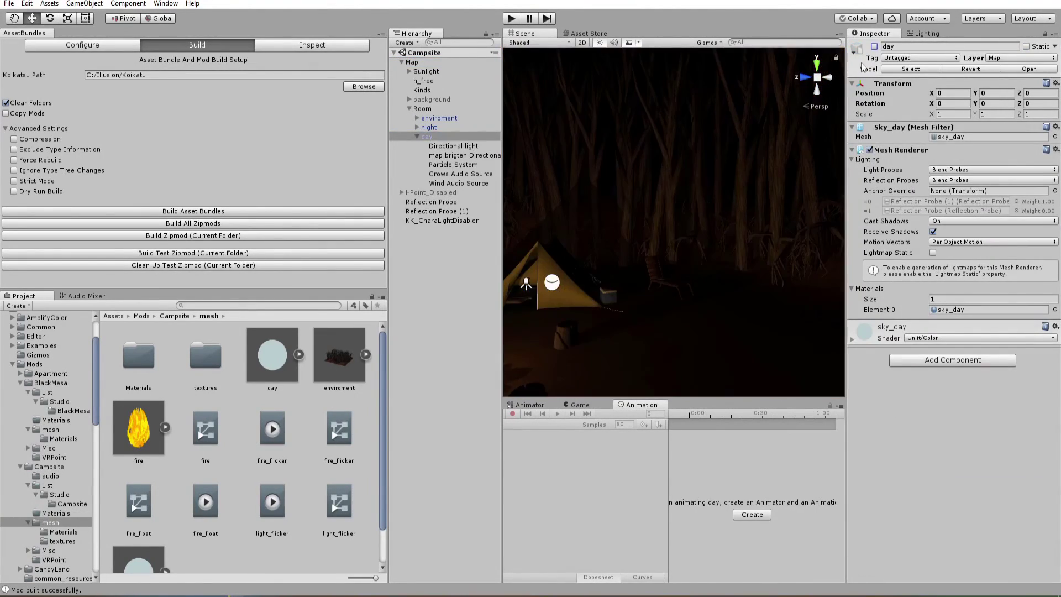
click(469, 283)
right_drag(651, 259, 584, 263)
alt+drag(584, 263, 534, 259)
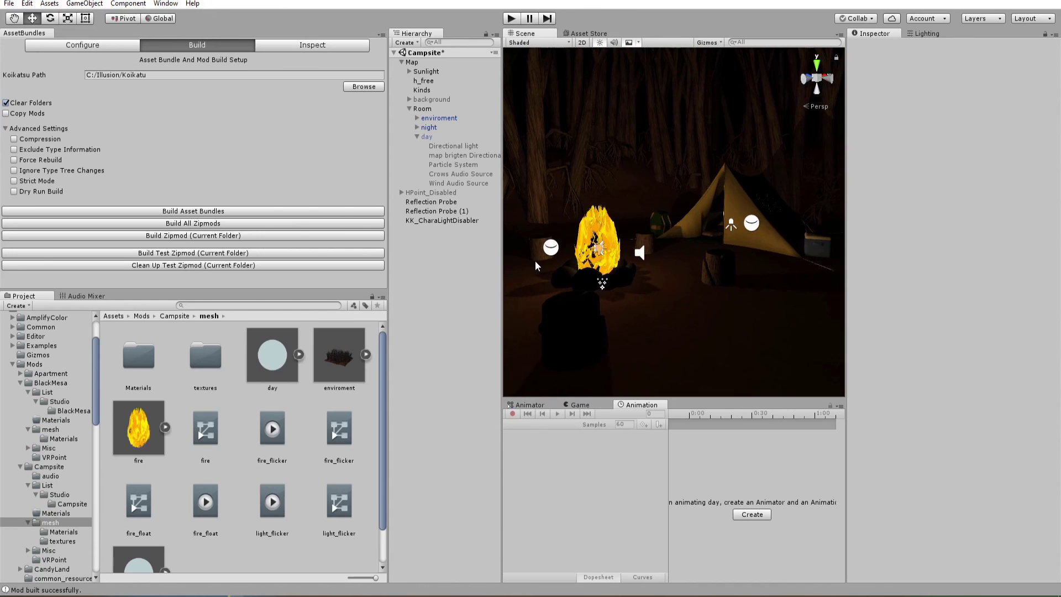
alt+drag(630, 266, 683, 292)
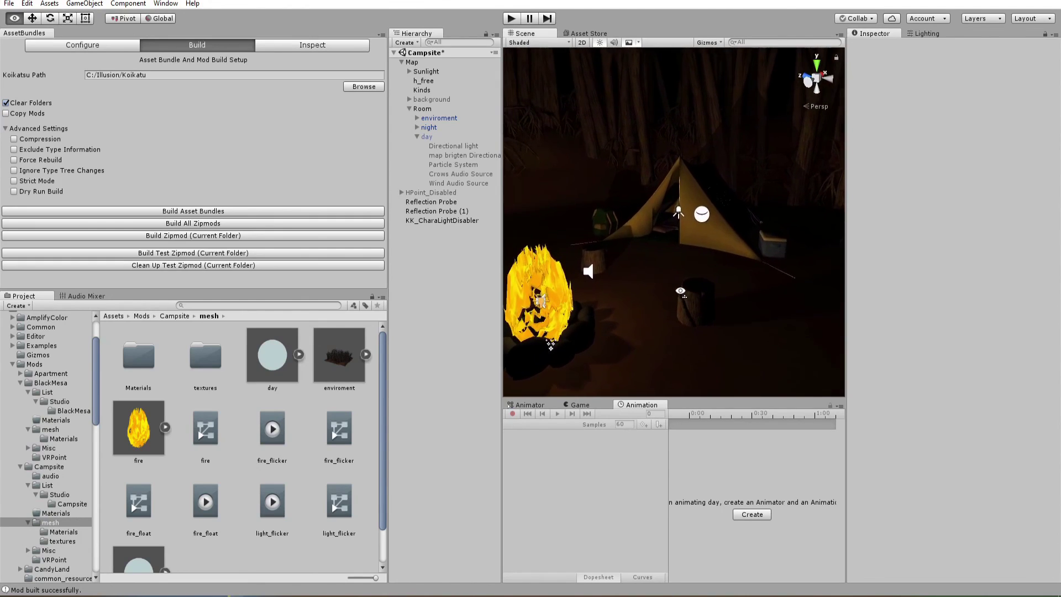